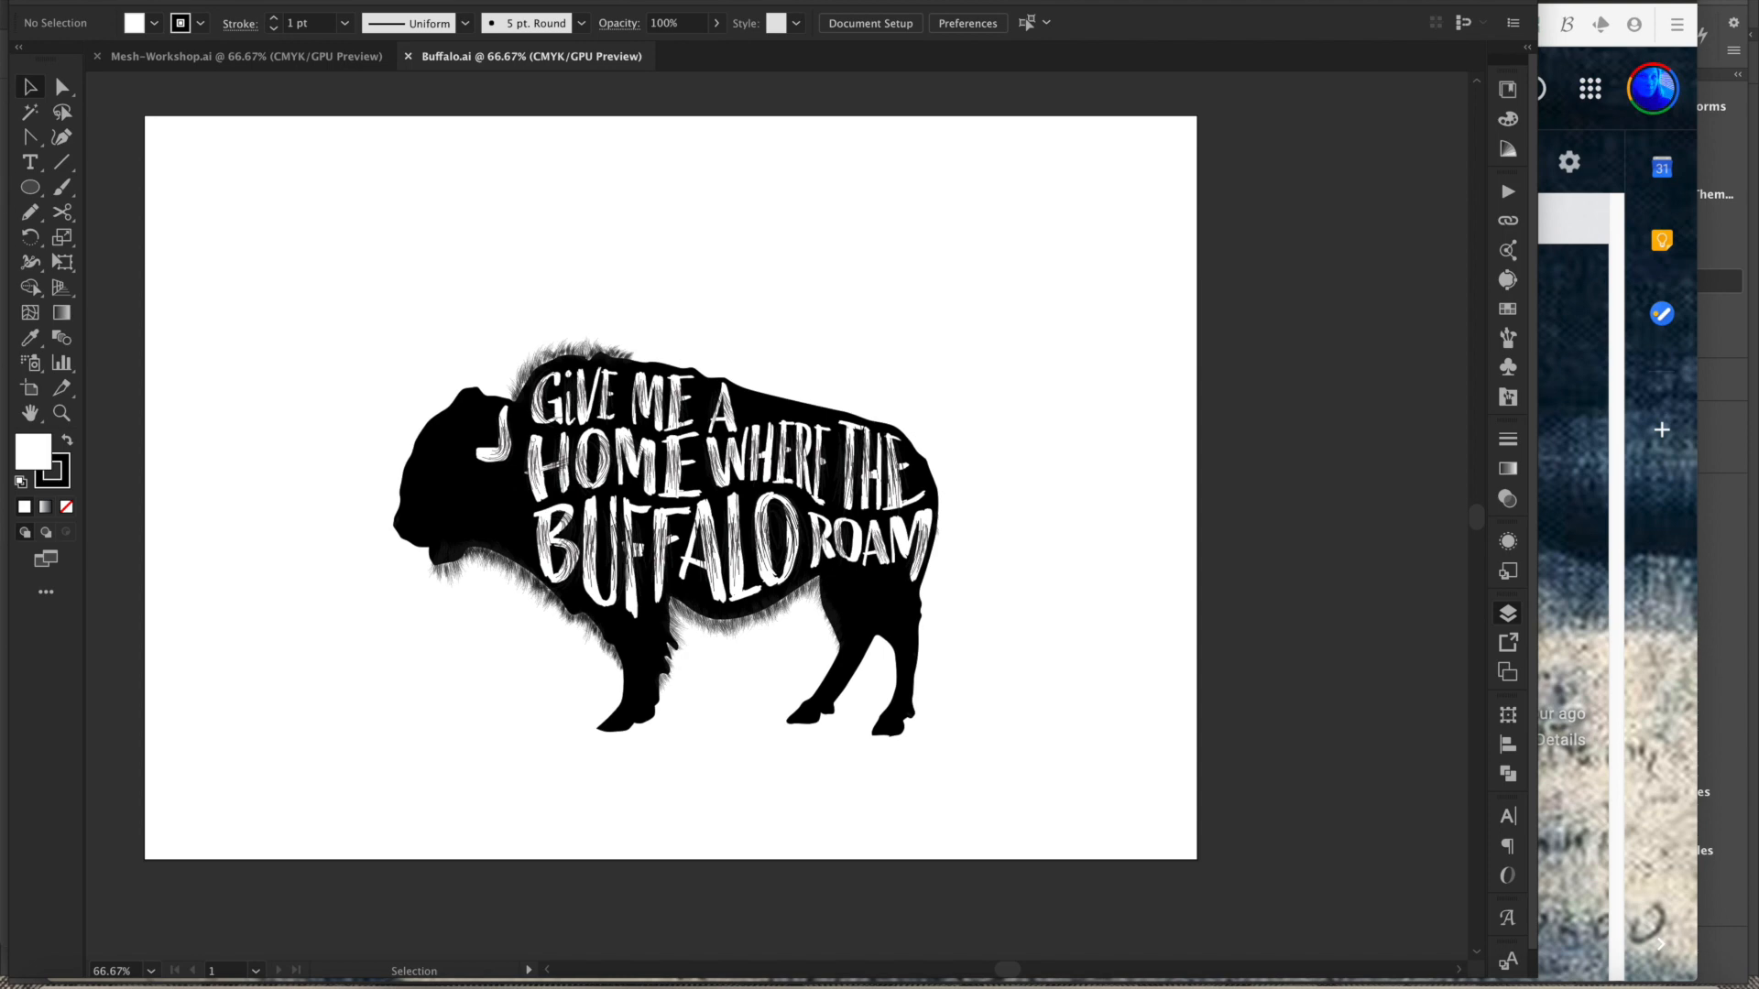
- Open the Layers panel and switch to the Mesh-Workshop example document
key("F7")
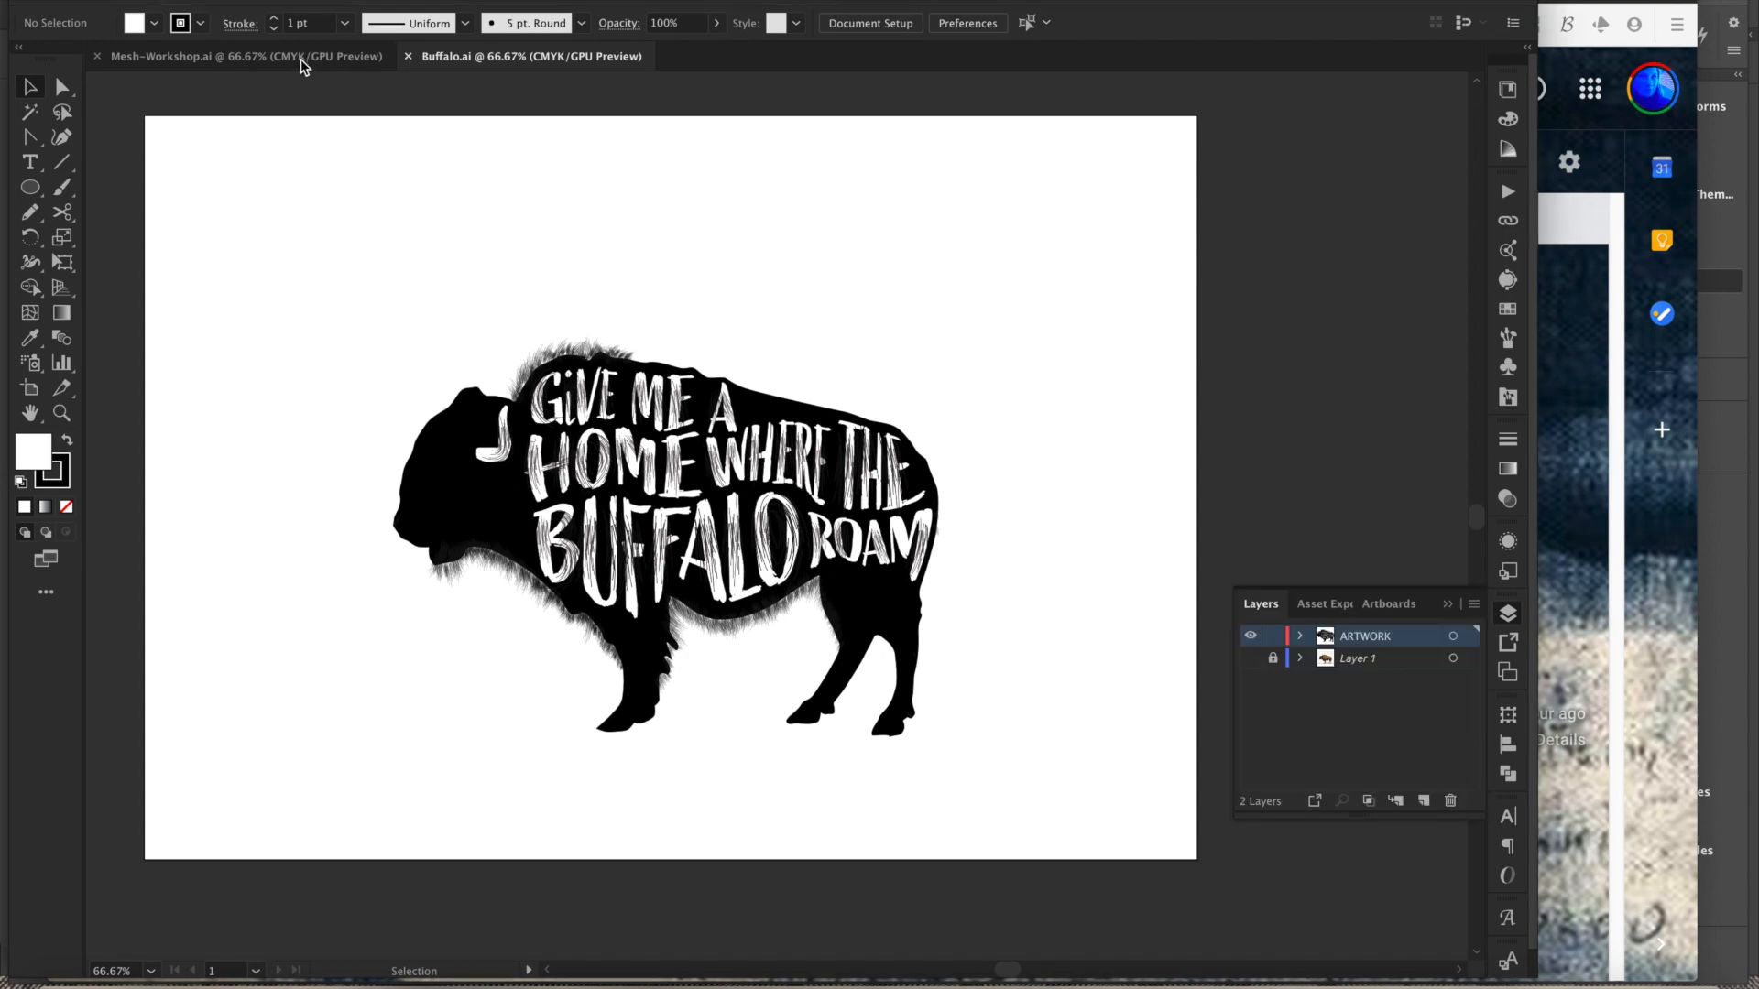
left_click(251, 58)
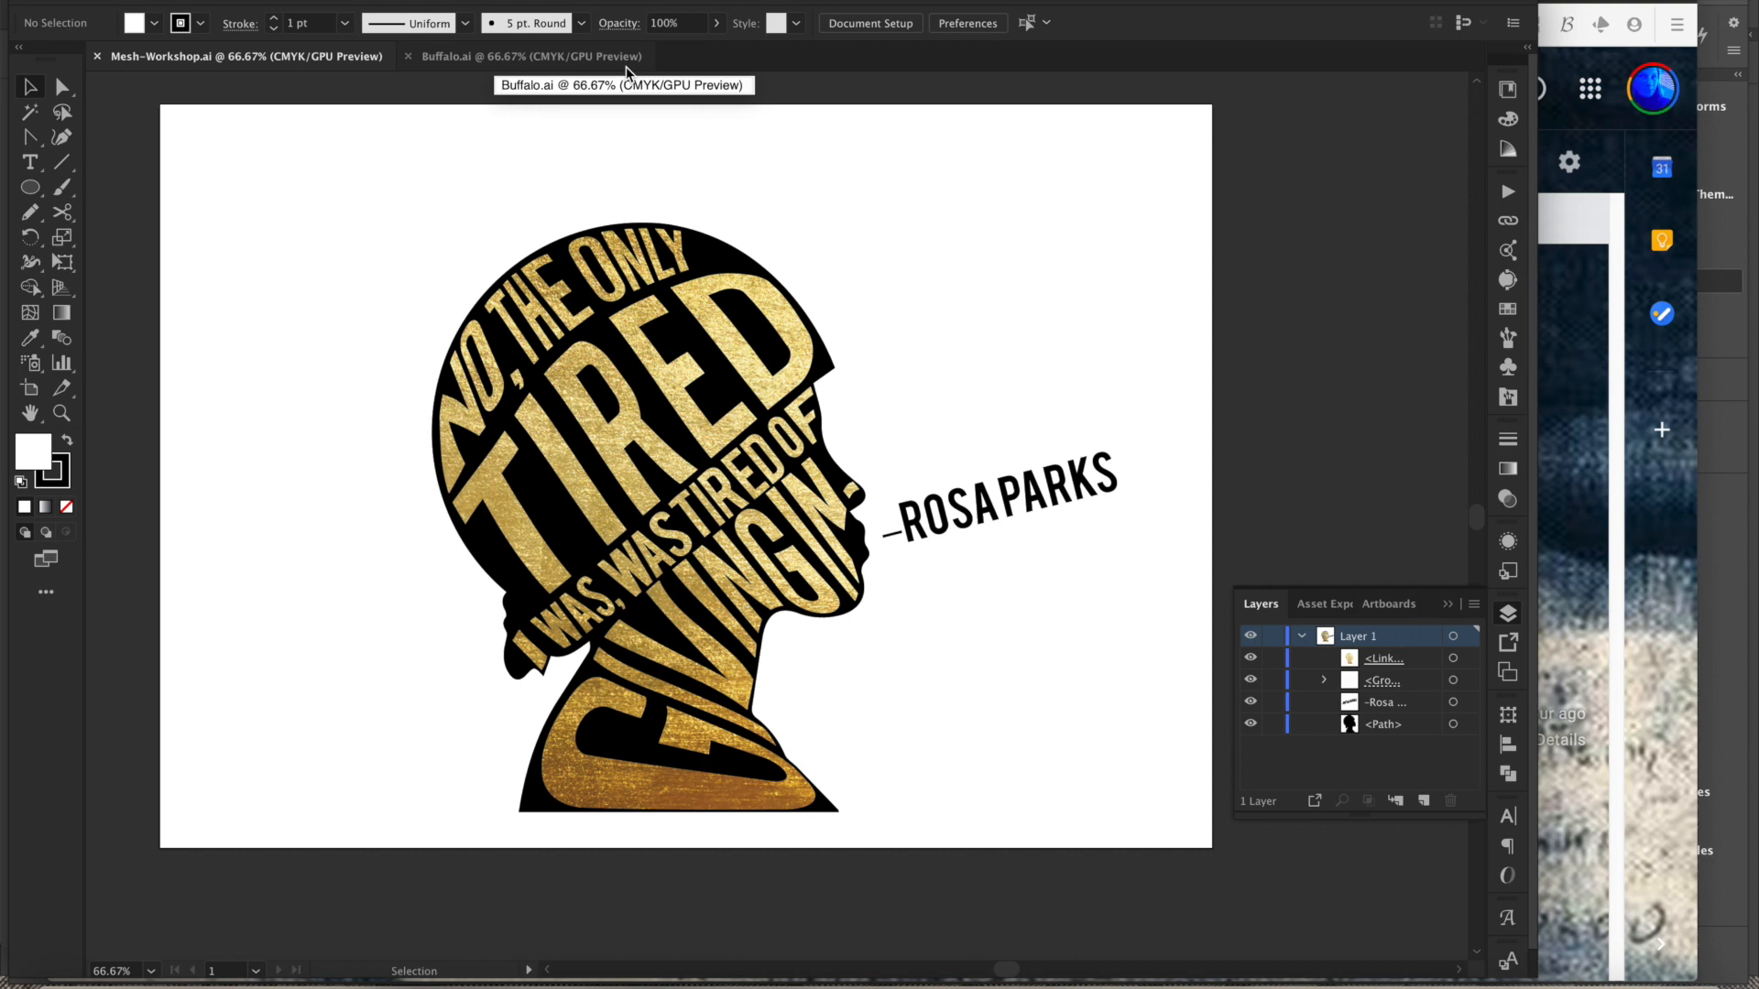
- Create a new A4 portrait document of 595.276 by 841.89 pt
key("super+n")
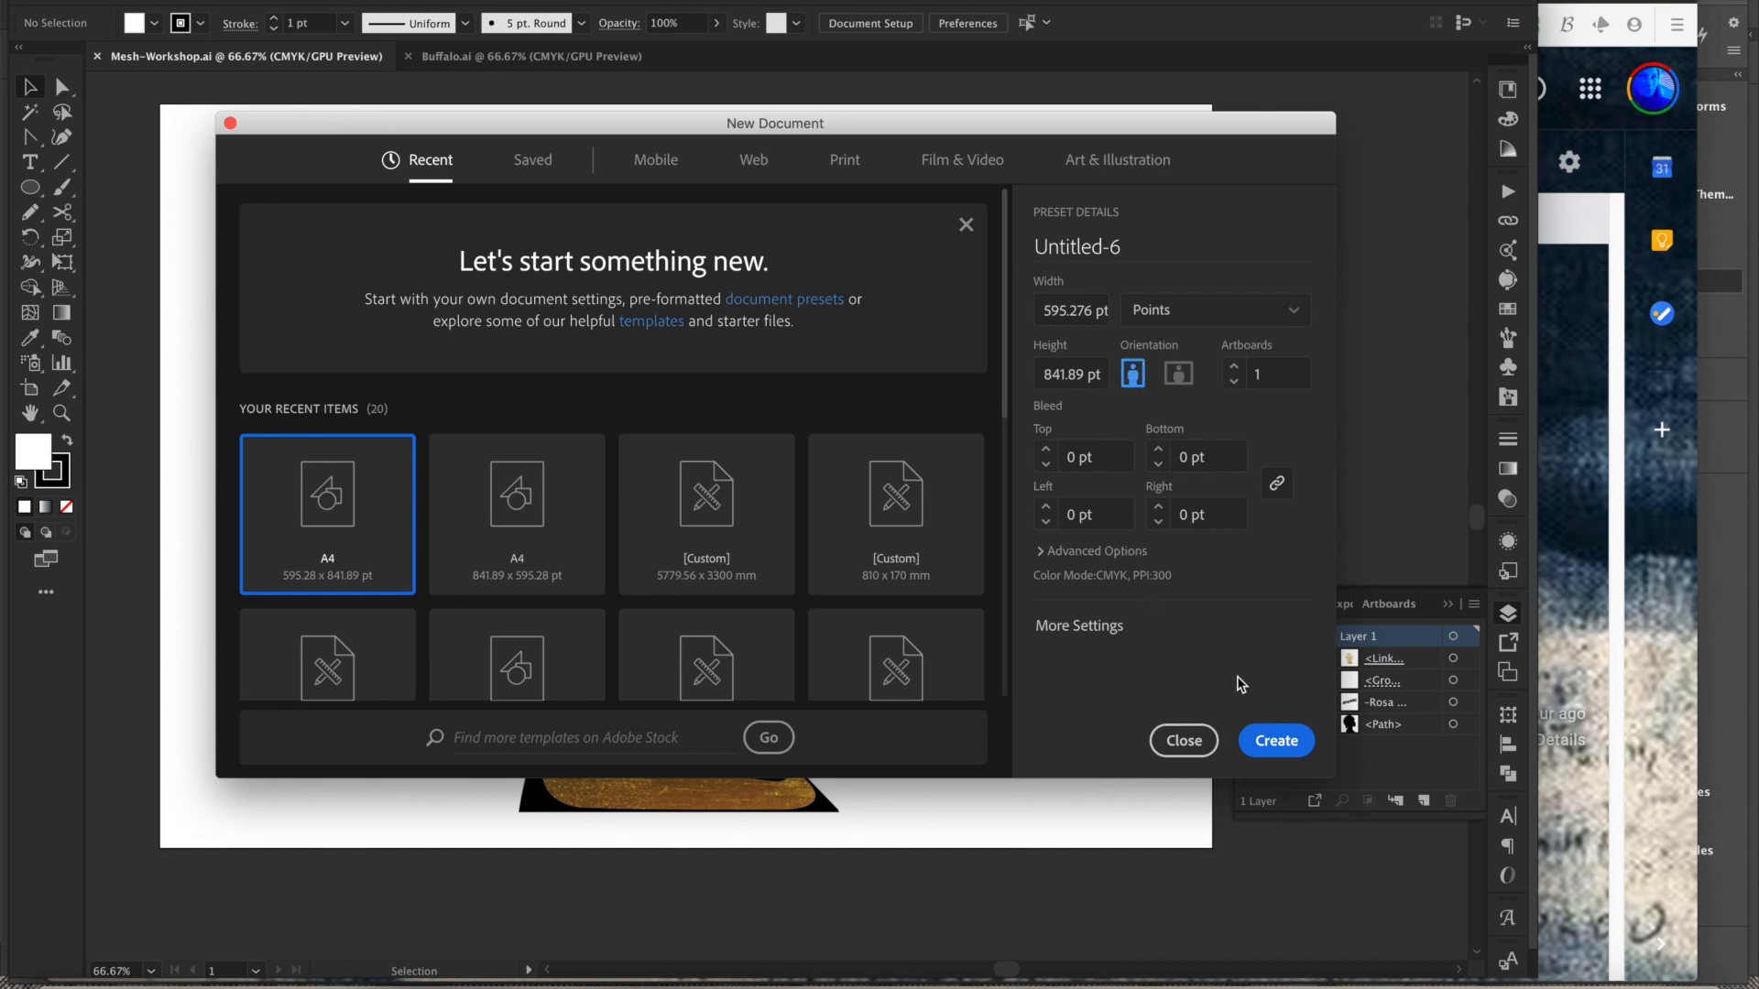
left_click(1276, 740)
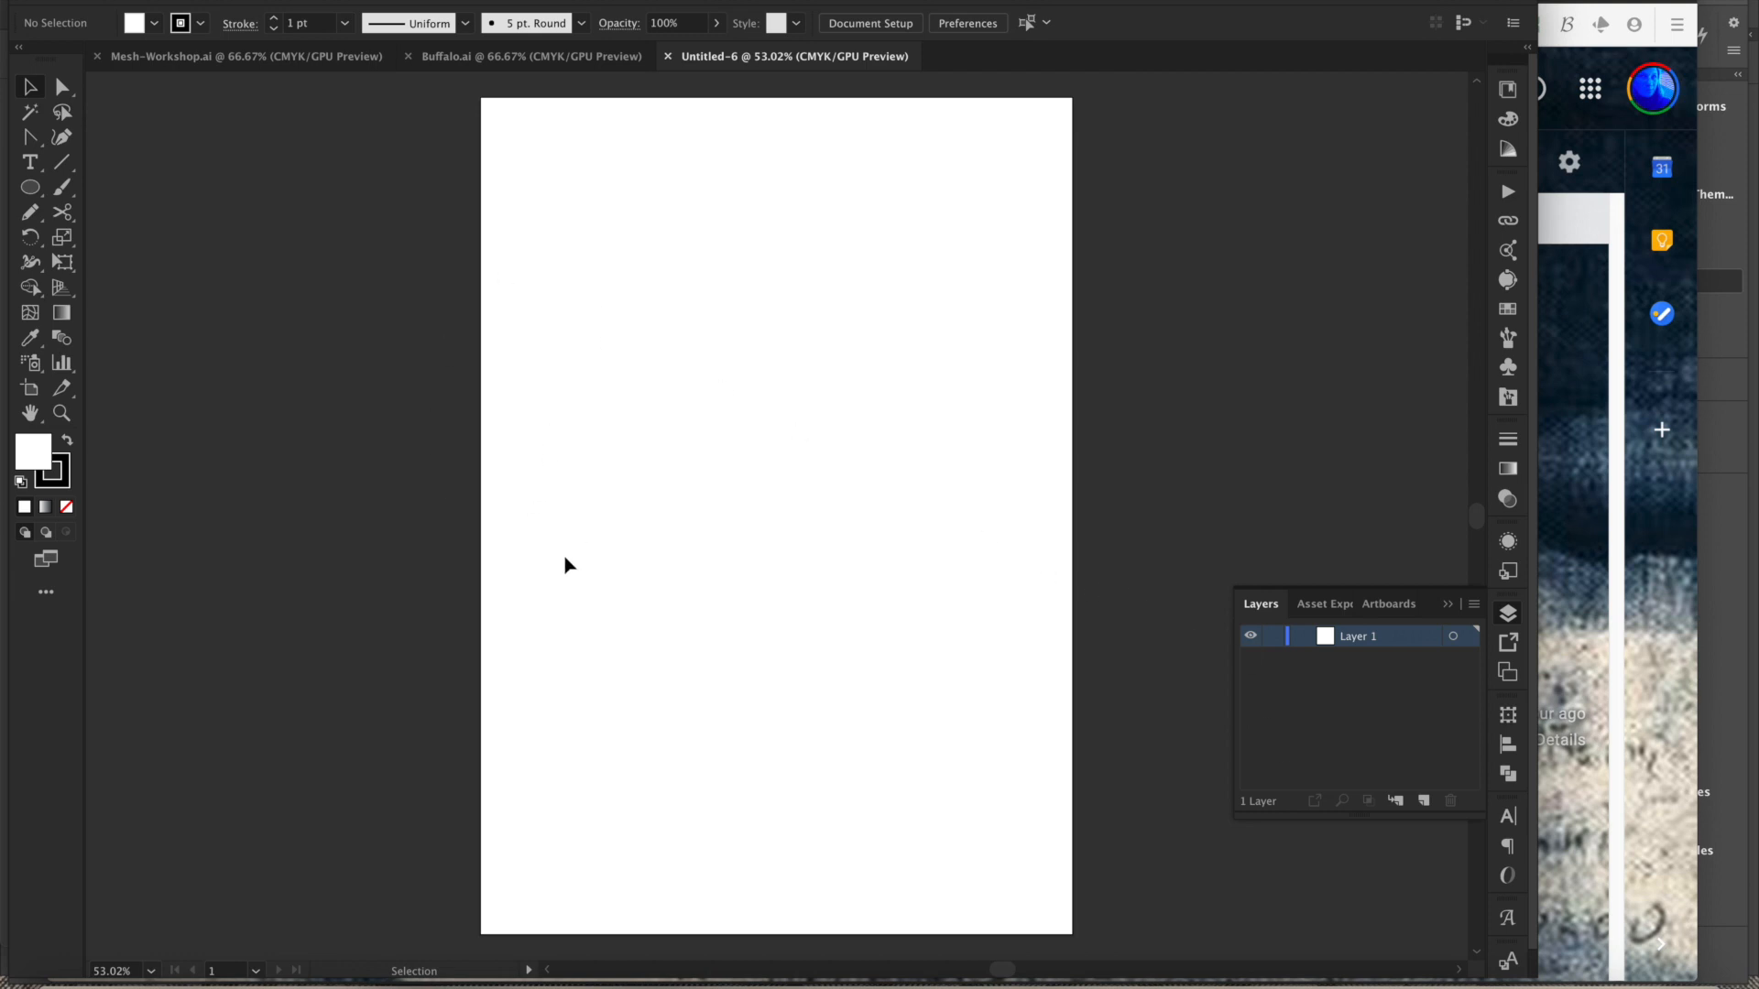
- Place Capsicum-Red.jpg onto the artboard, sized to about one third of the page width
left_click(158, 0)
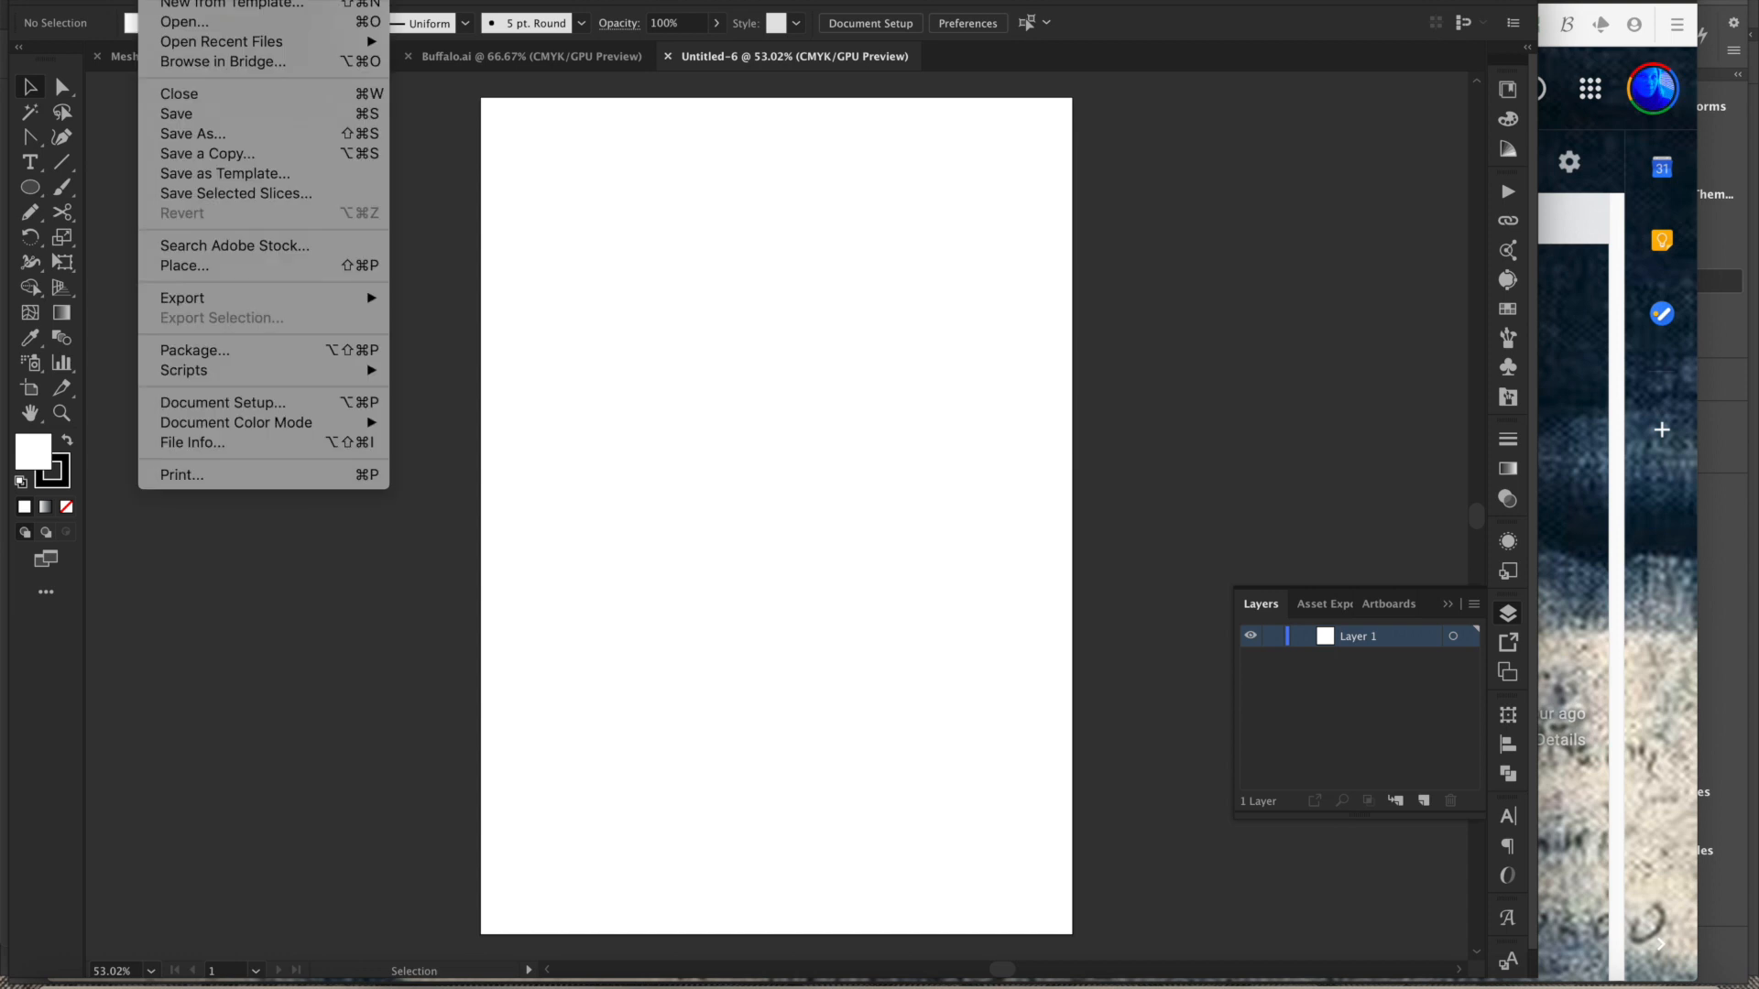
left_click(192, 267)
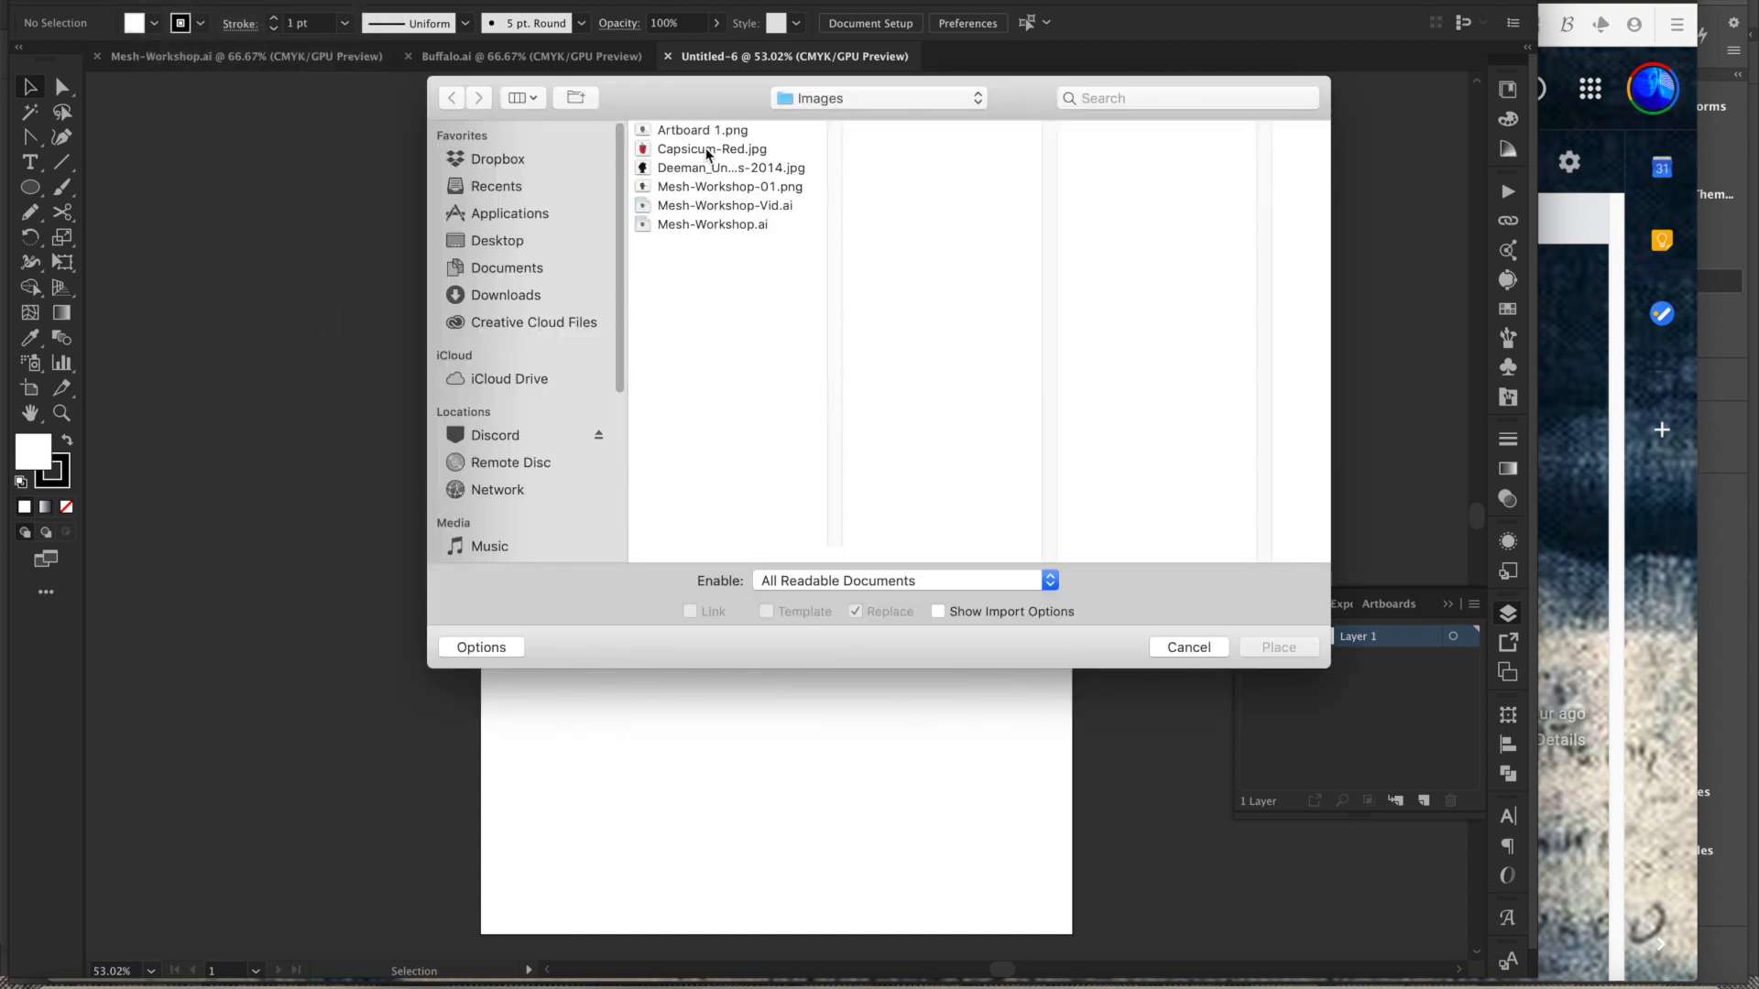
left_click(701, 150)
left_click(1279, 648)
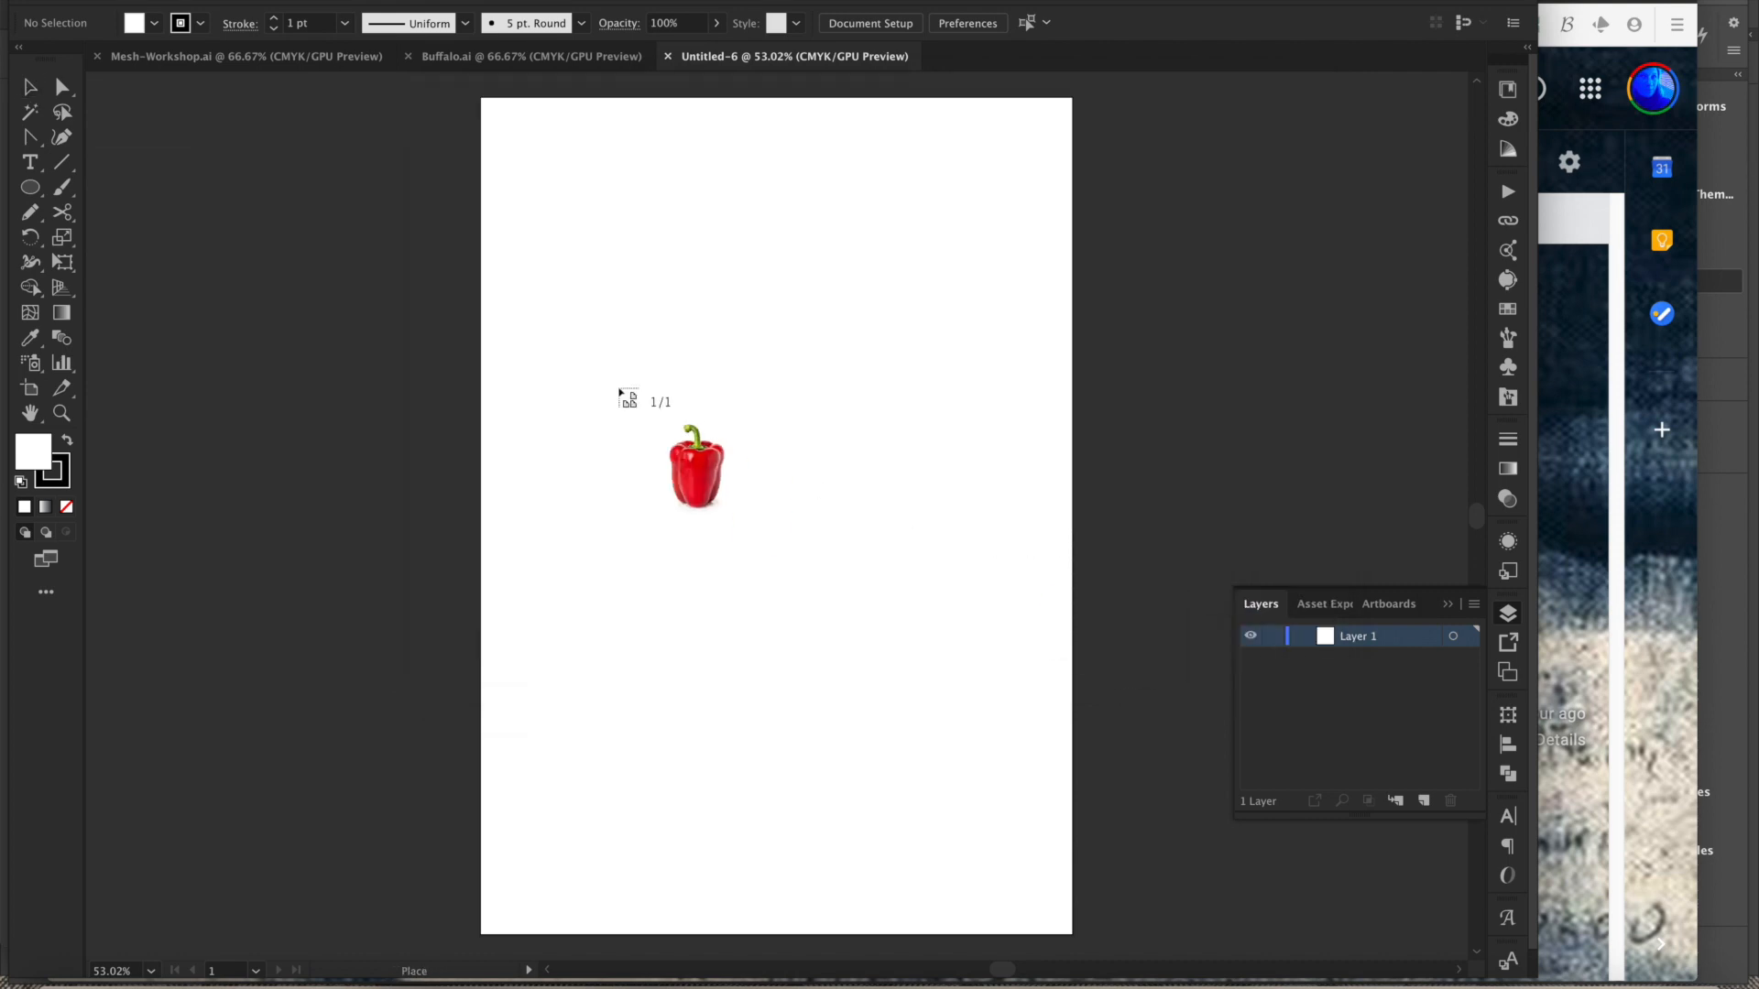
left_click_drag(596, 269, 911, 802)
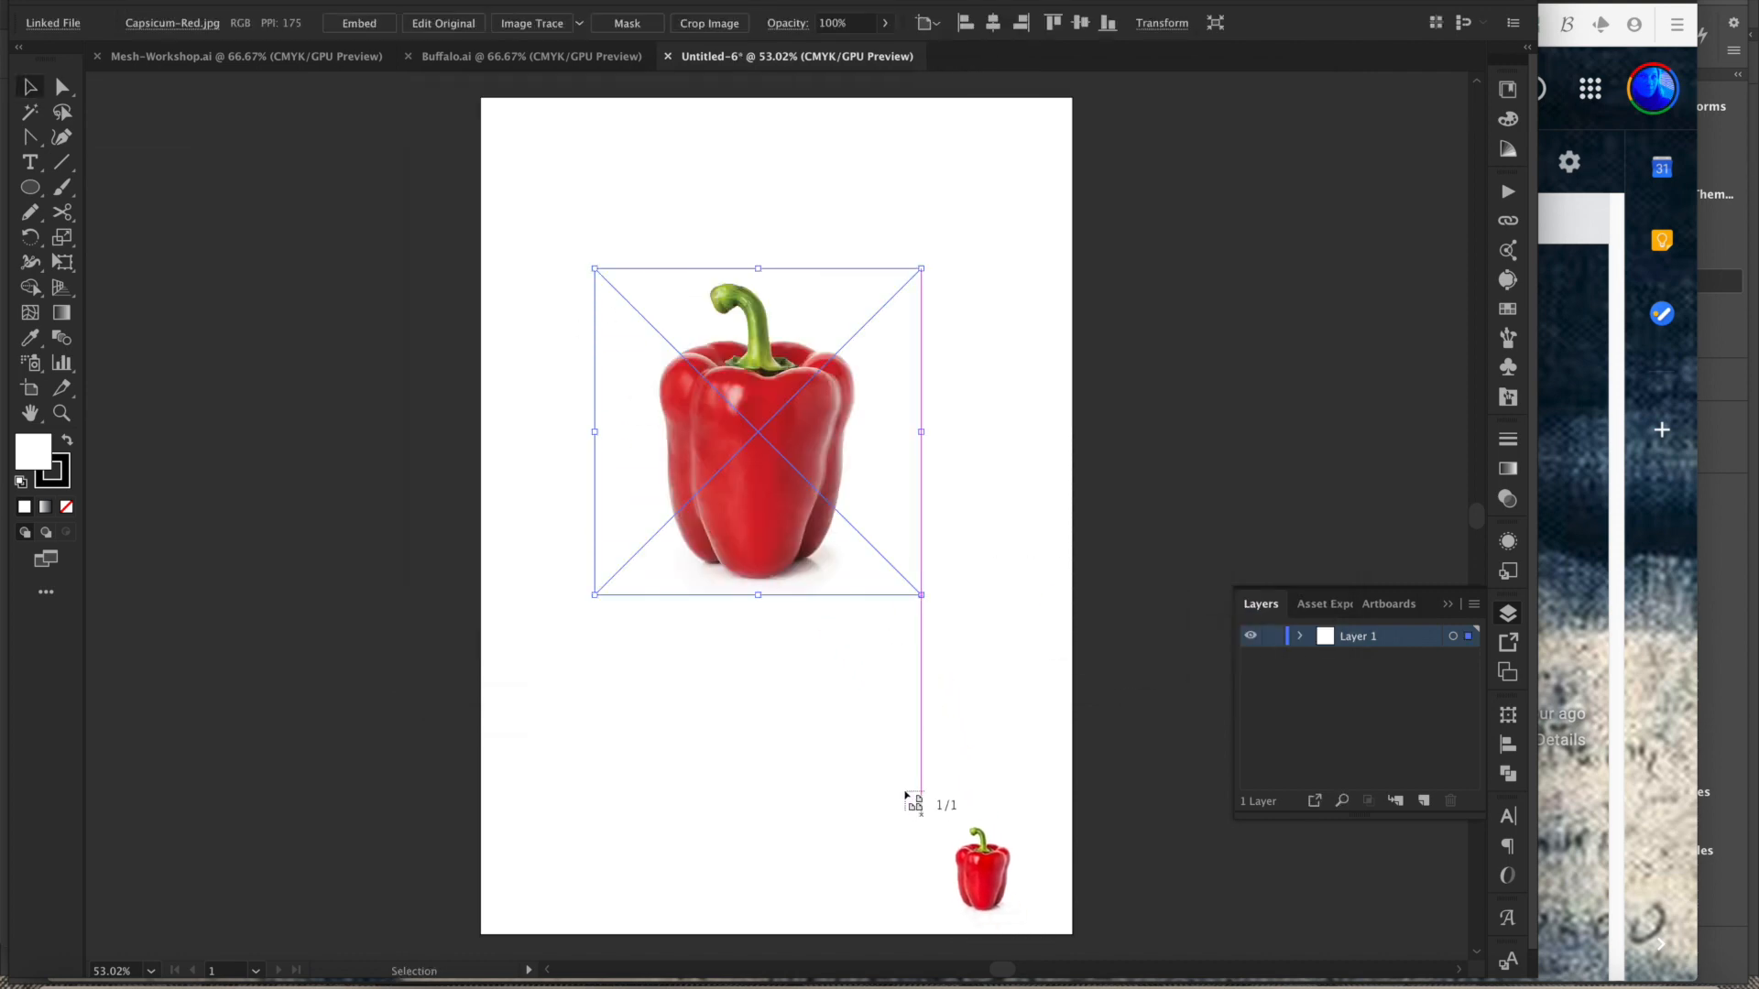
left_click(766, 707)
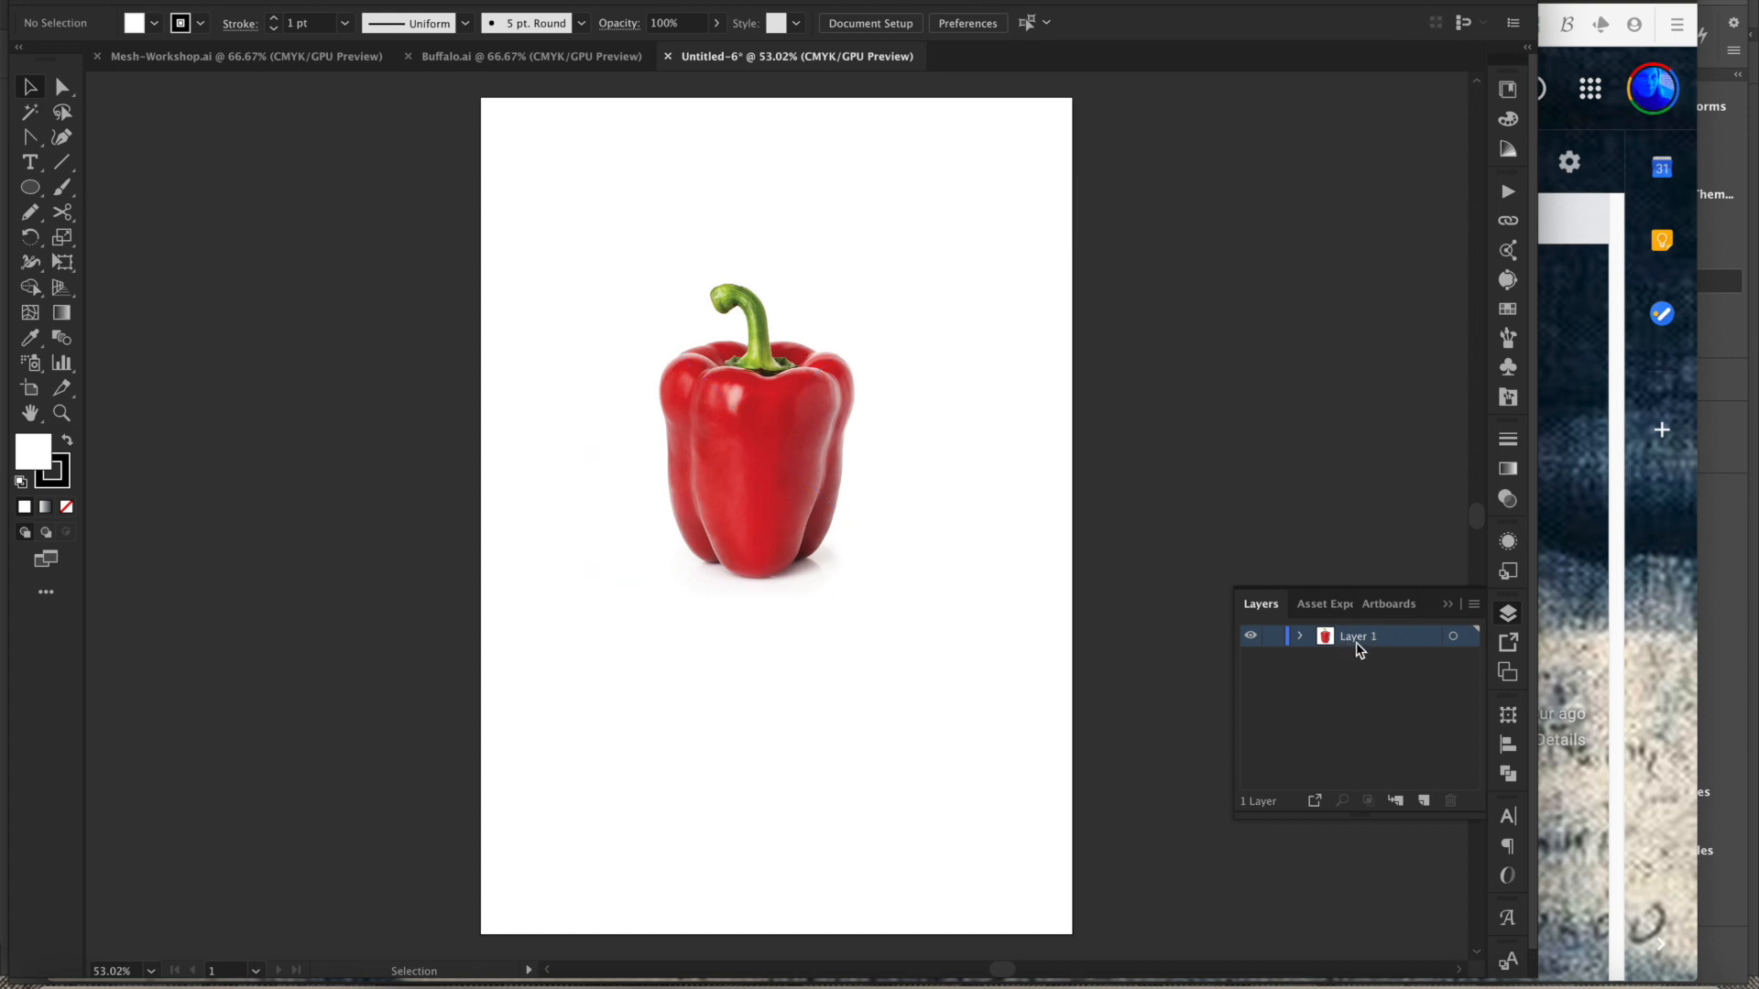
- Select the pepper image and turn its layer into a template layer
left_click(812, 497)
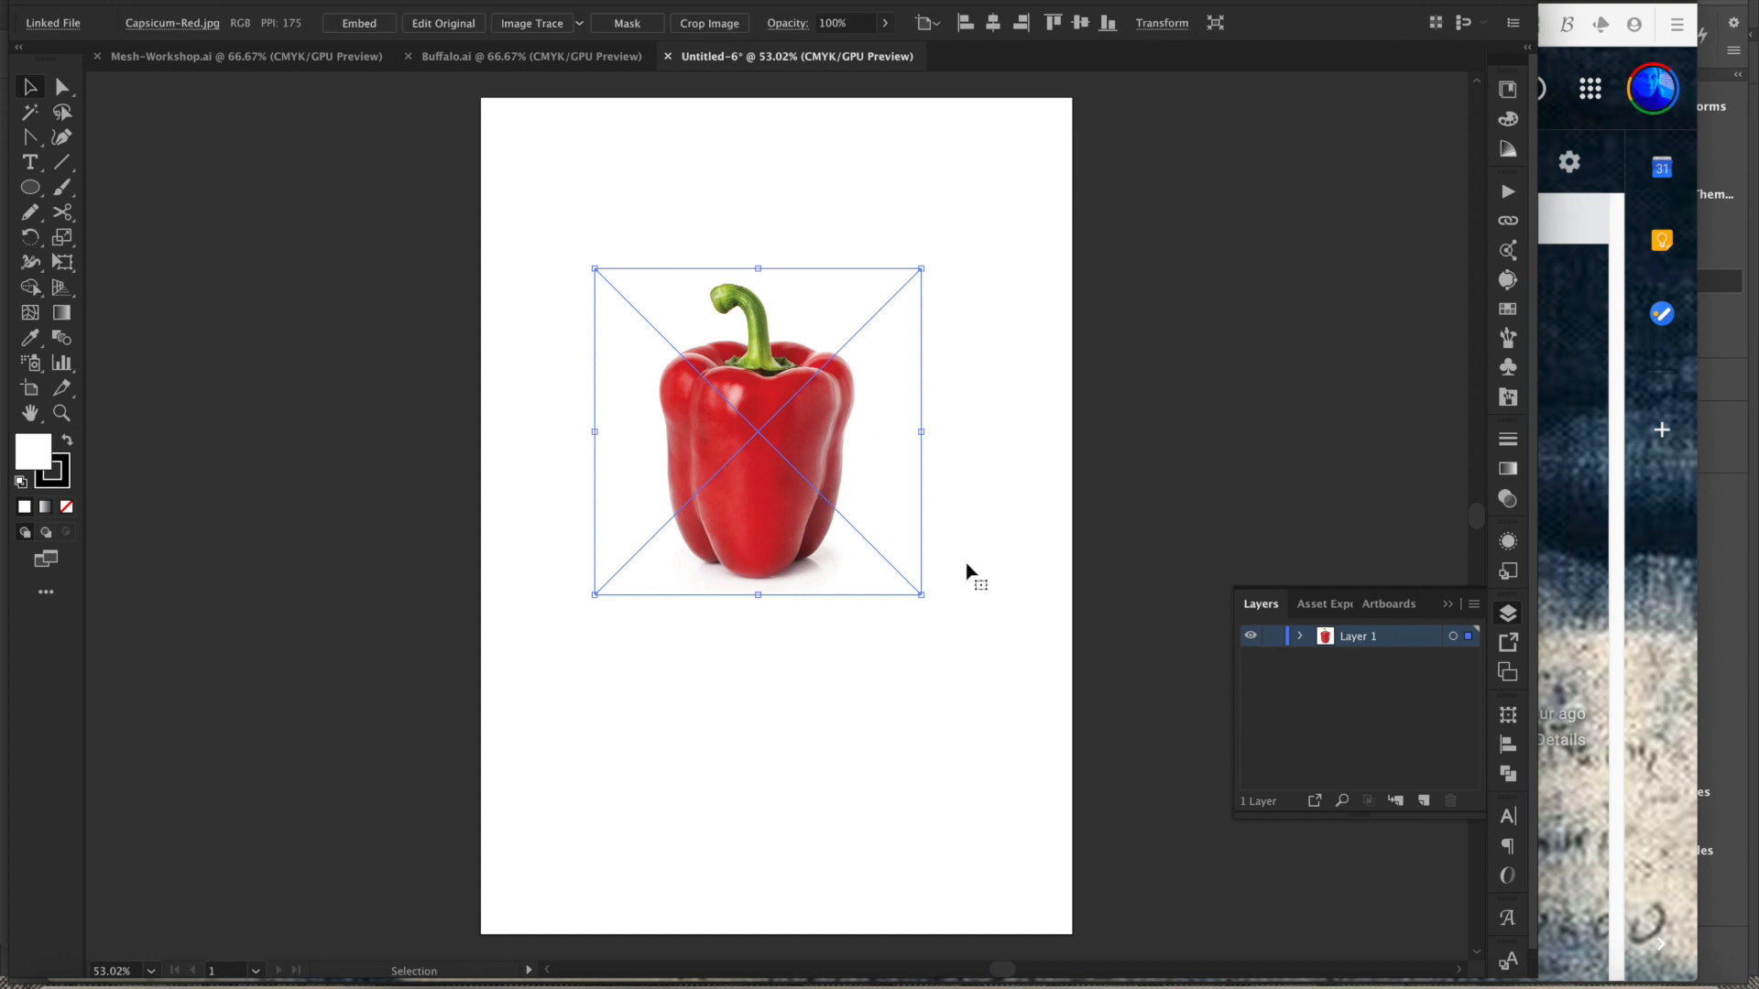
left_click(1474, 604)
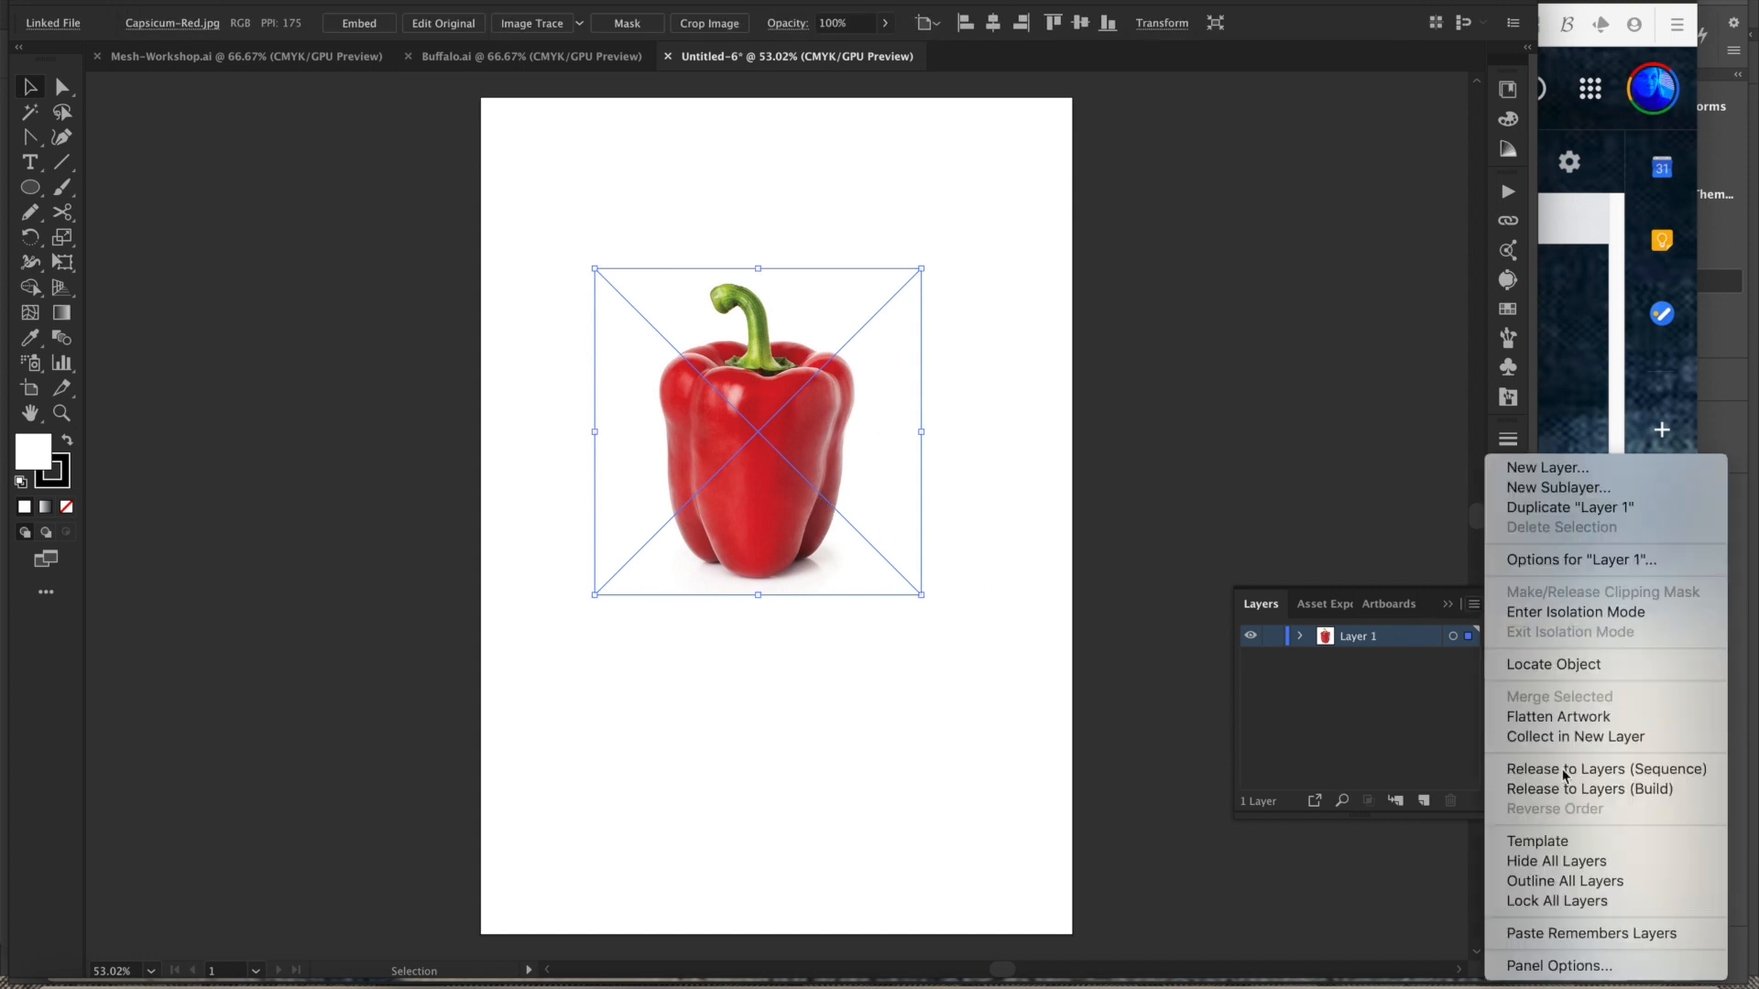
left_click(1554, 849)
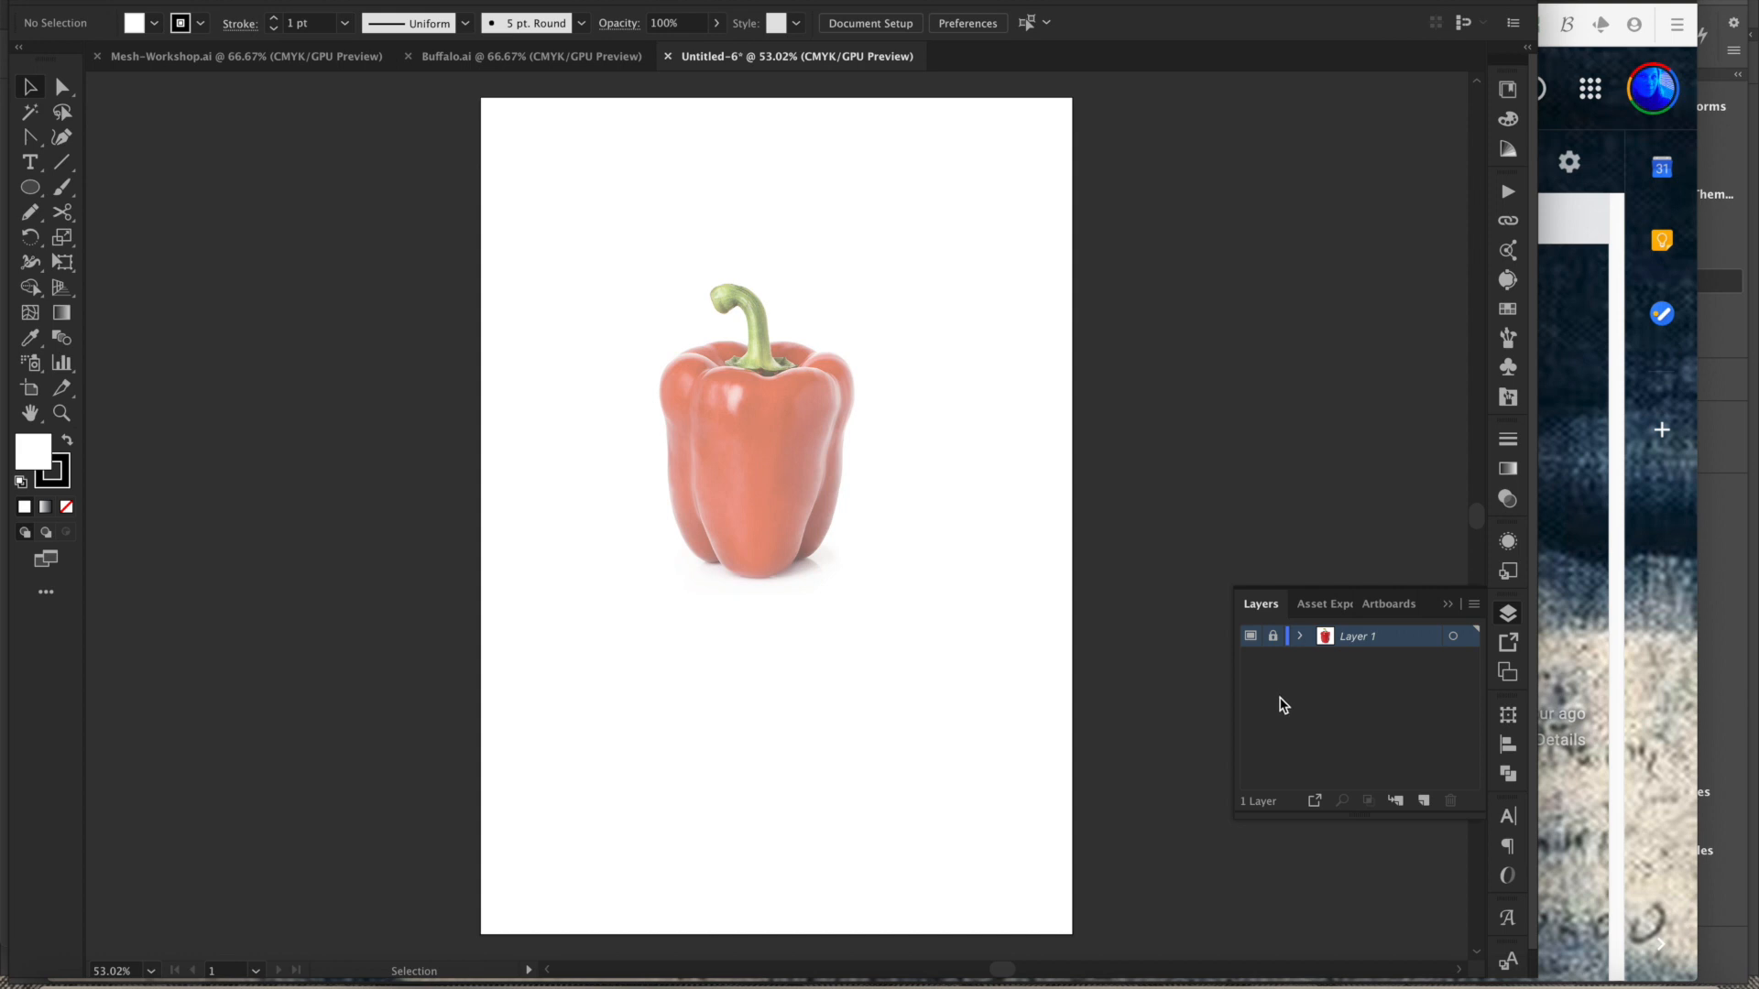
- Add a new layer and name it Artwork
left_click(1423, 802)
double_click(1359, 638)
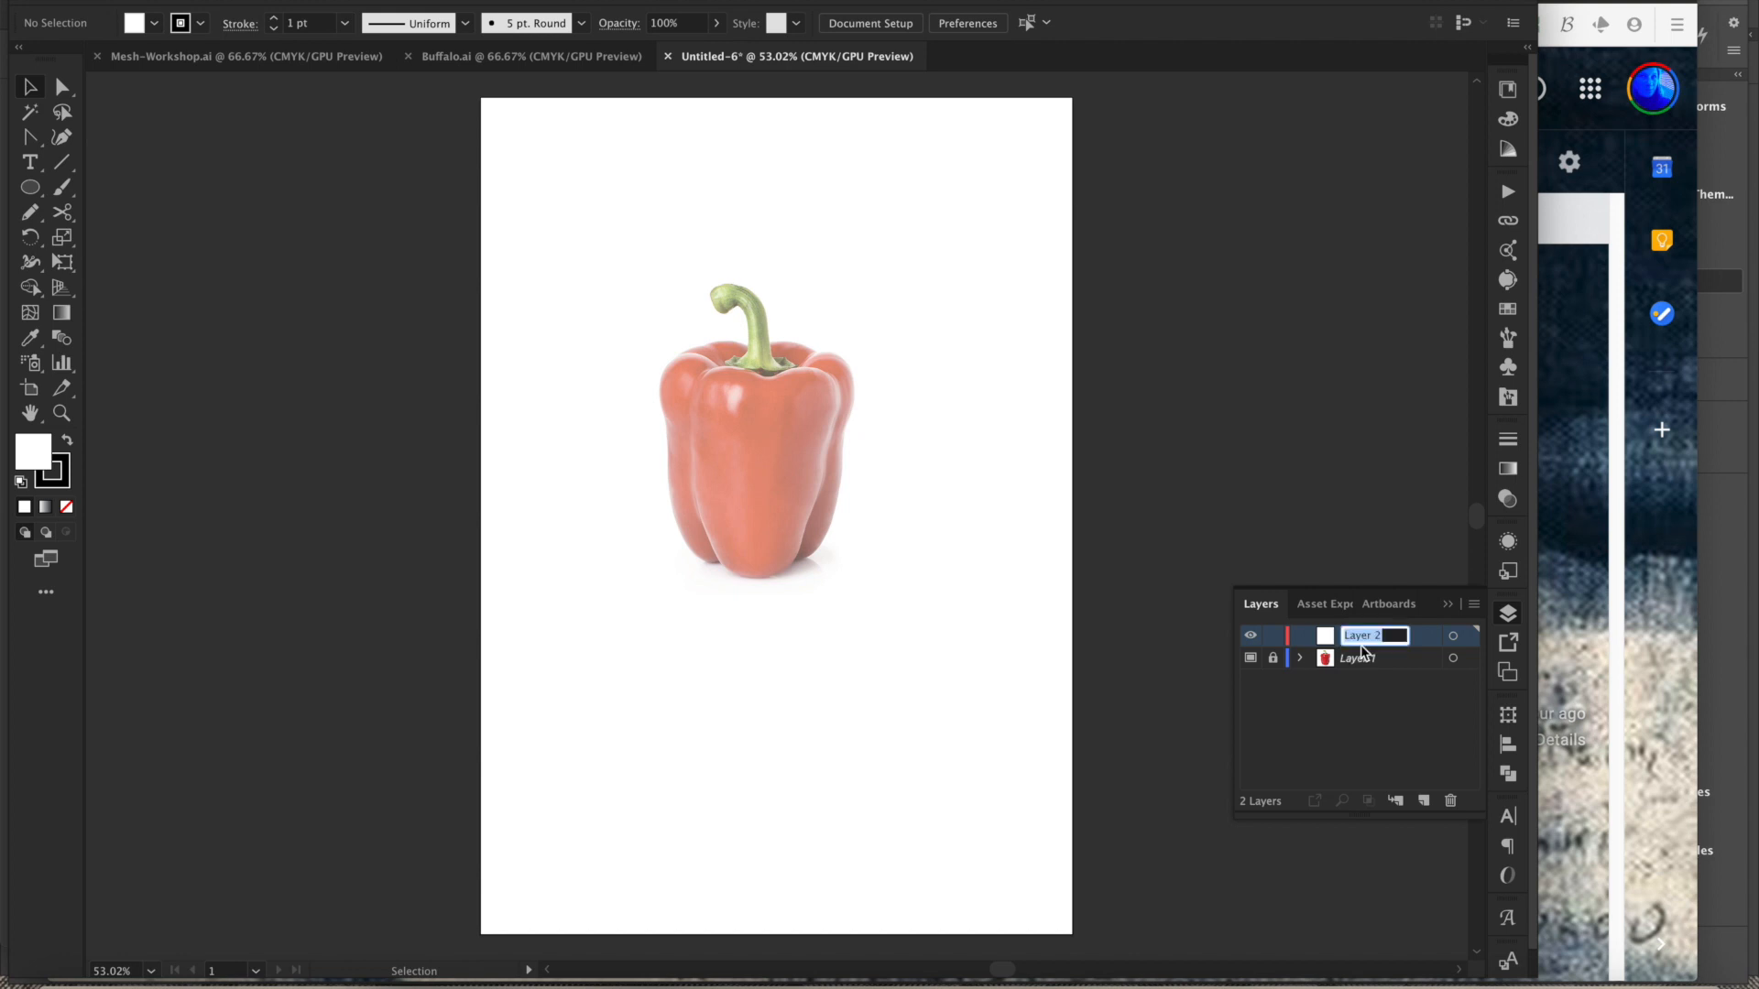
type("Artt")
- Rename the pepper's layer to Template
double_click(1360, 659)
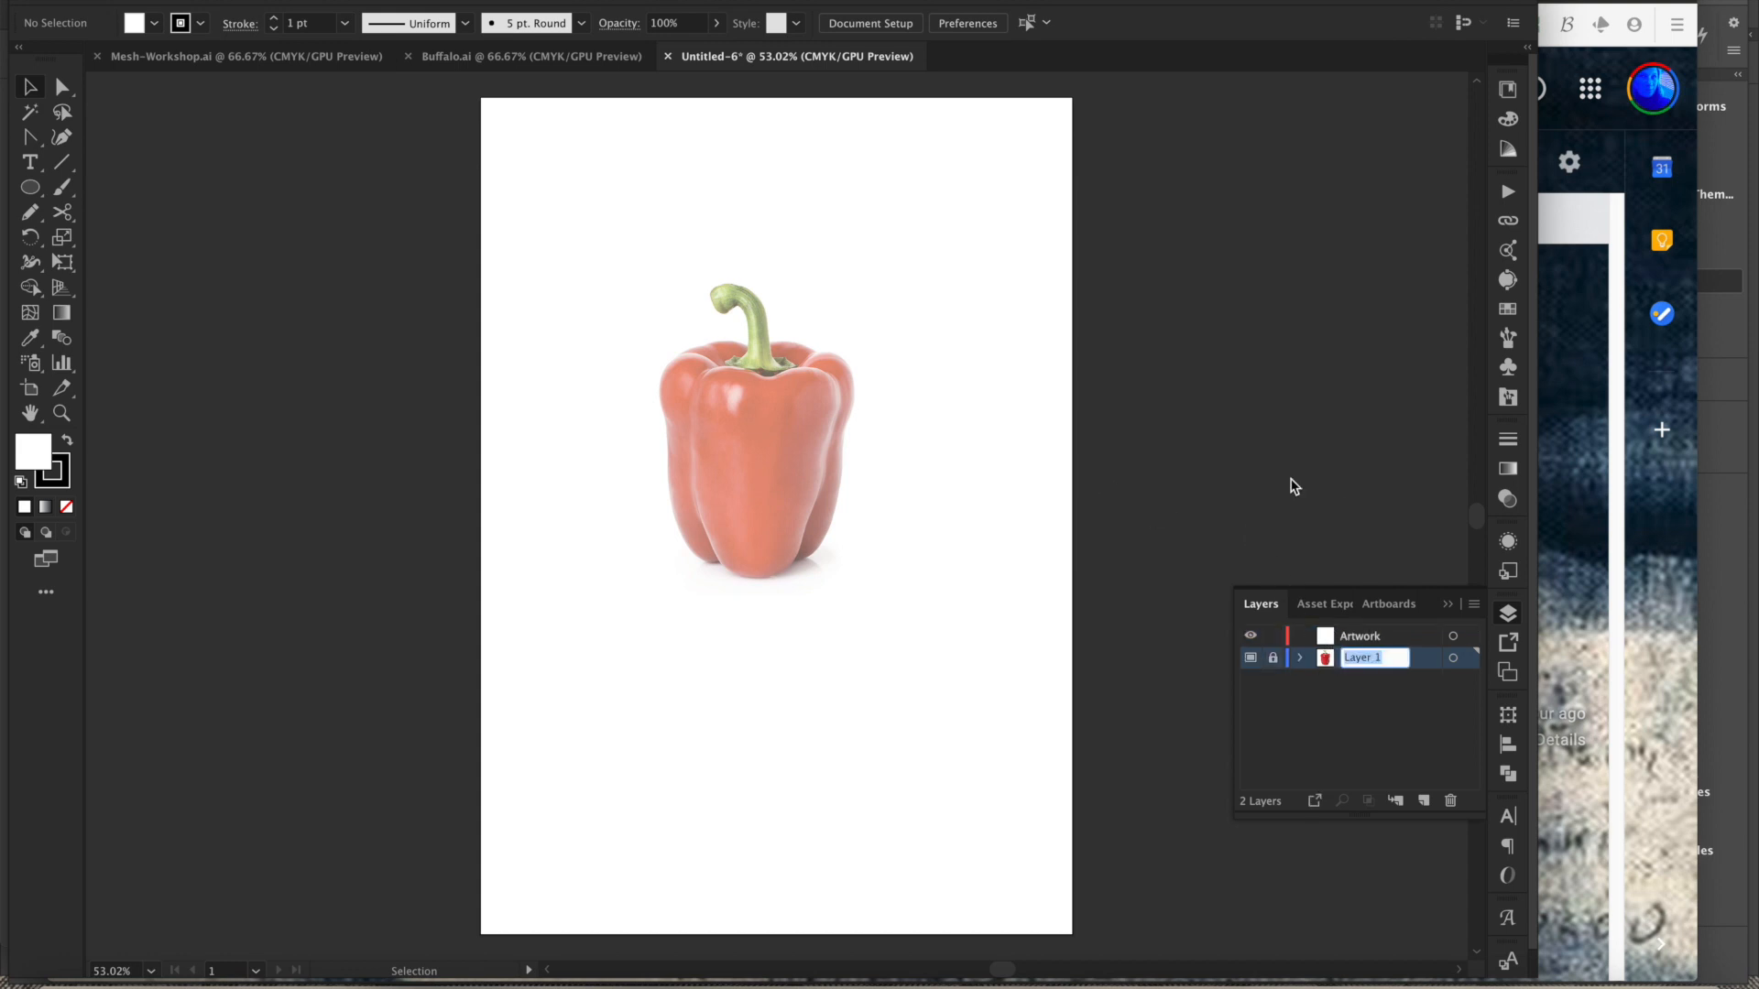
type("Template")
left_click(1393, 728)
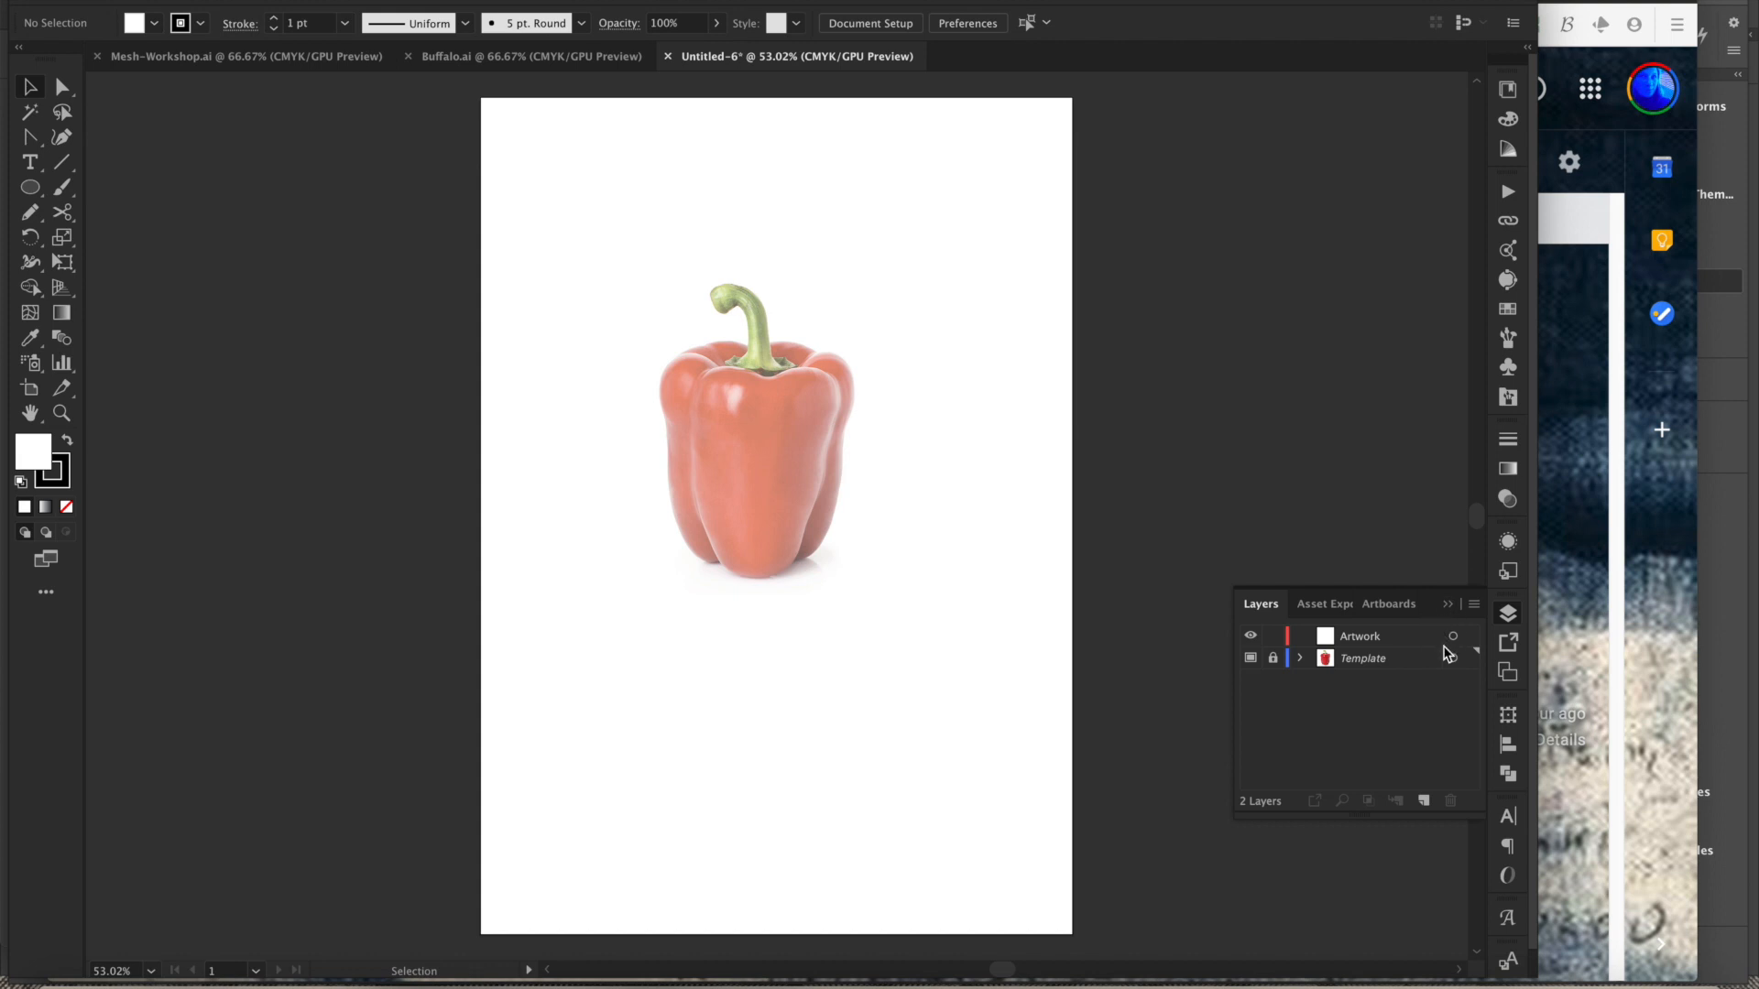
- Make the Artwork layer the active layer
left_click(1447, 605)
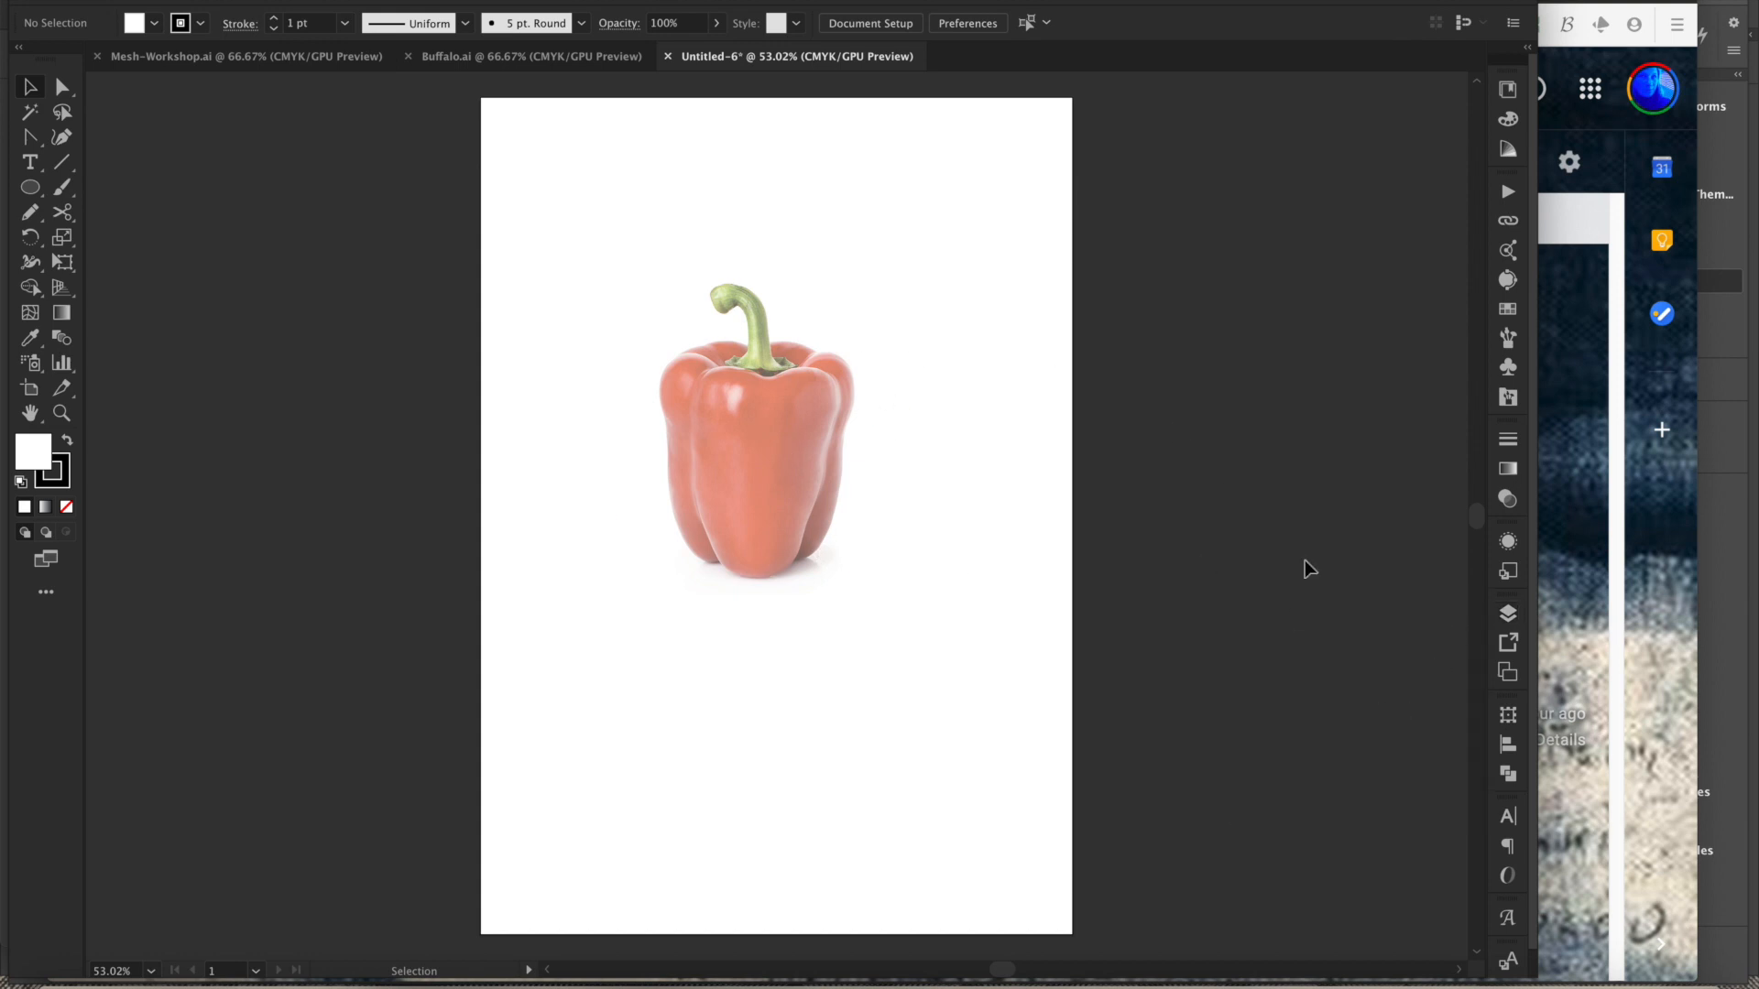
left_click(1508, 613)
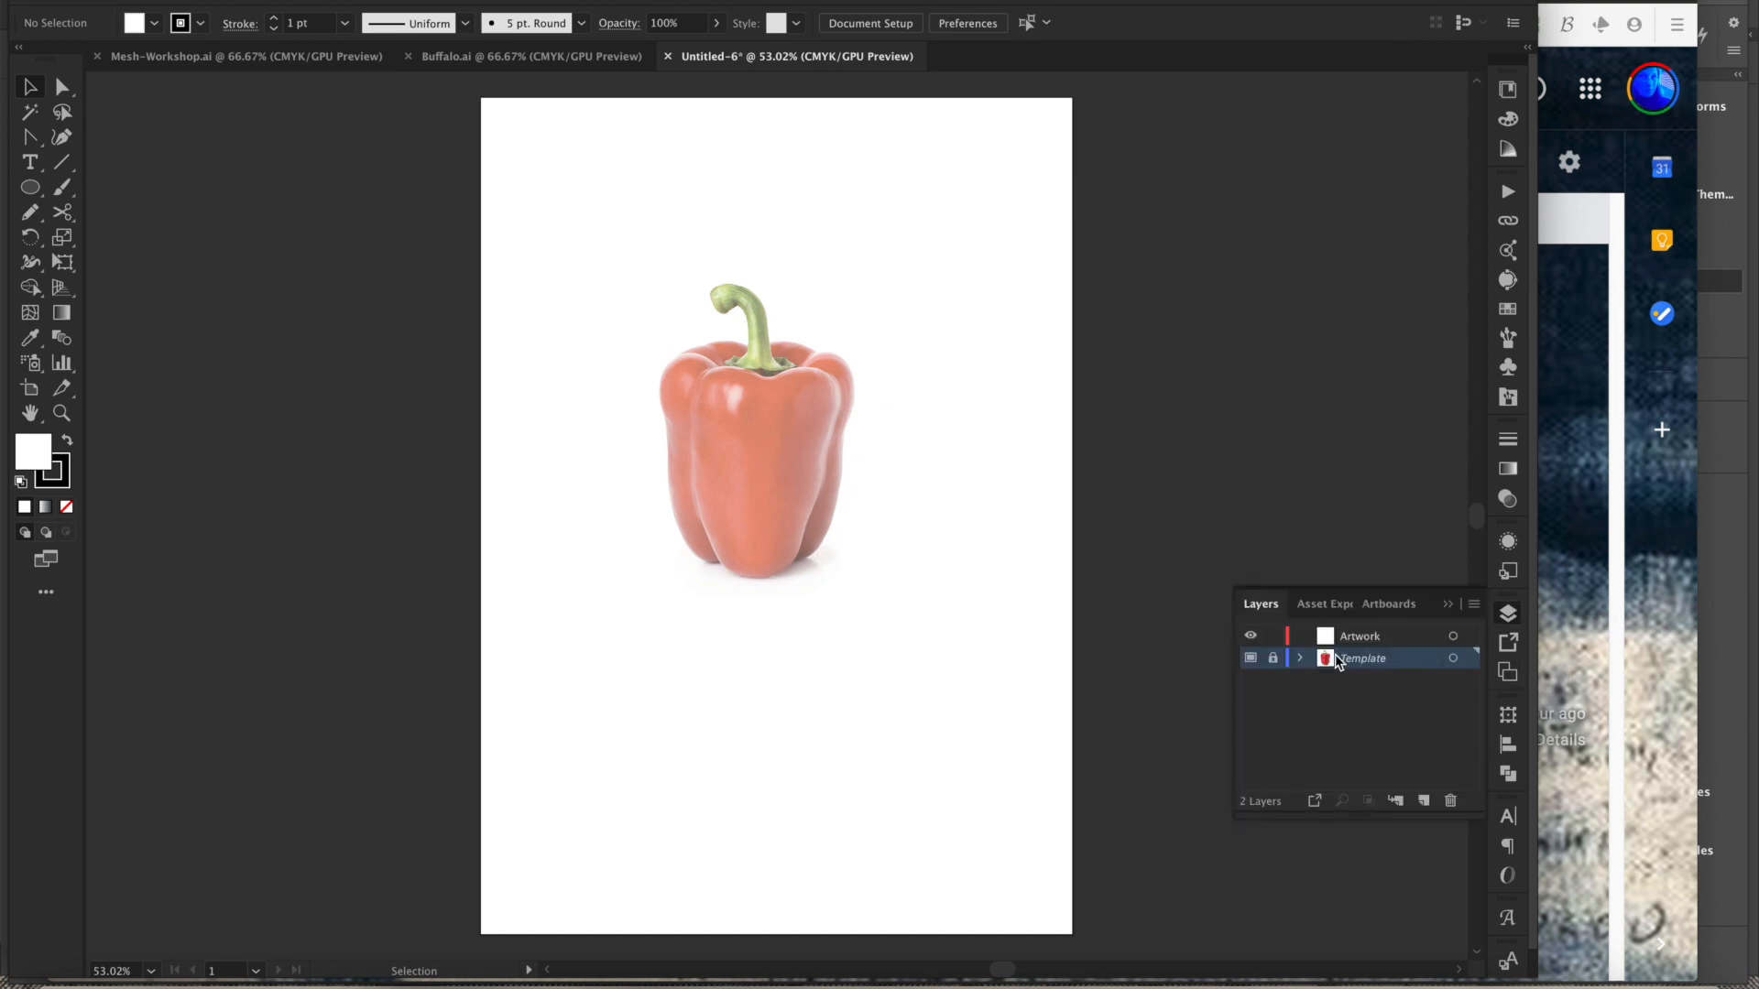
left_click(1383, 641)
- Zoom into the pepper and start a Pen path along its lower-left outline, with fill set to none
key("super+space")
left_click_drag(618, 252, 783, 465)
key("p")
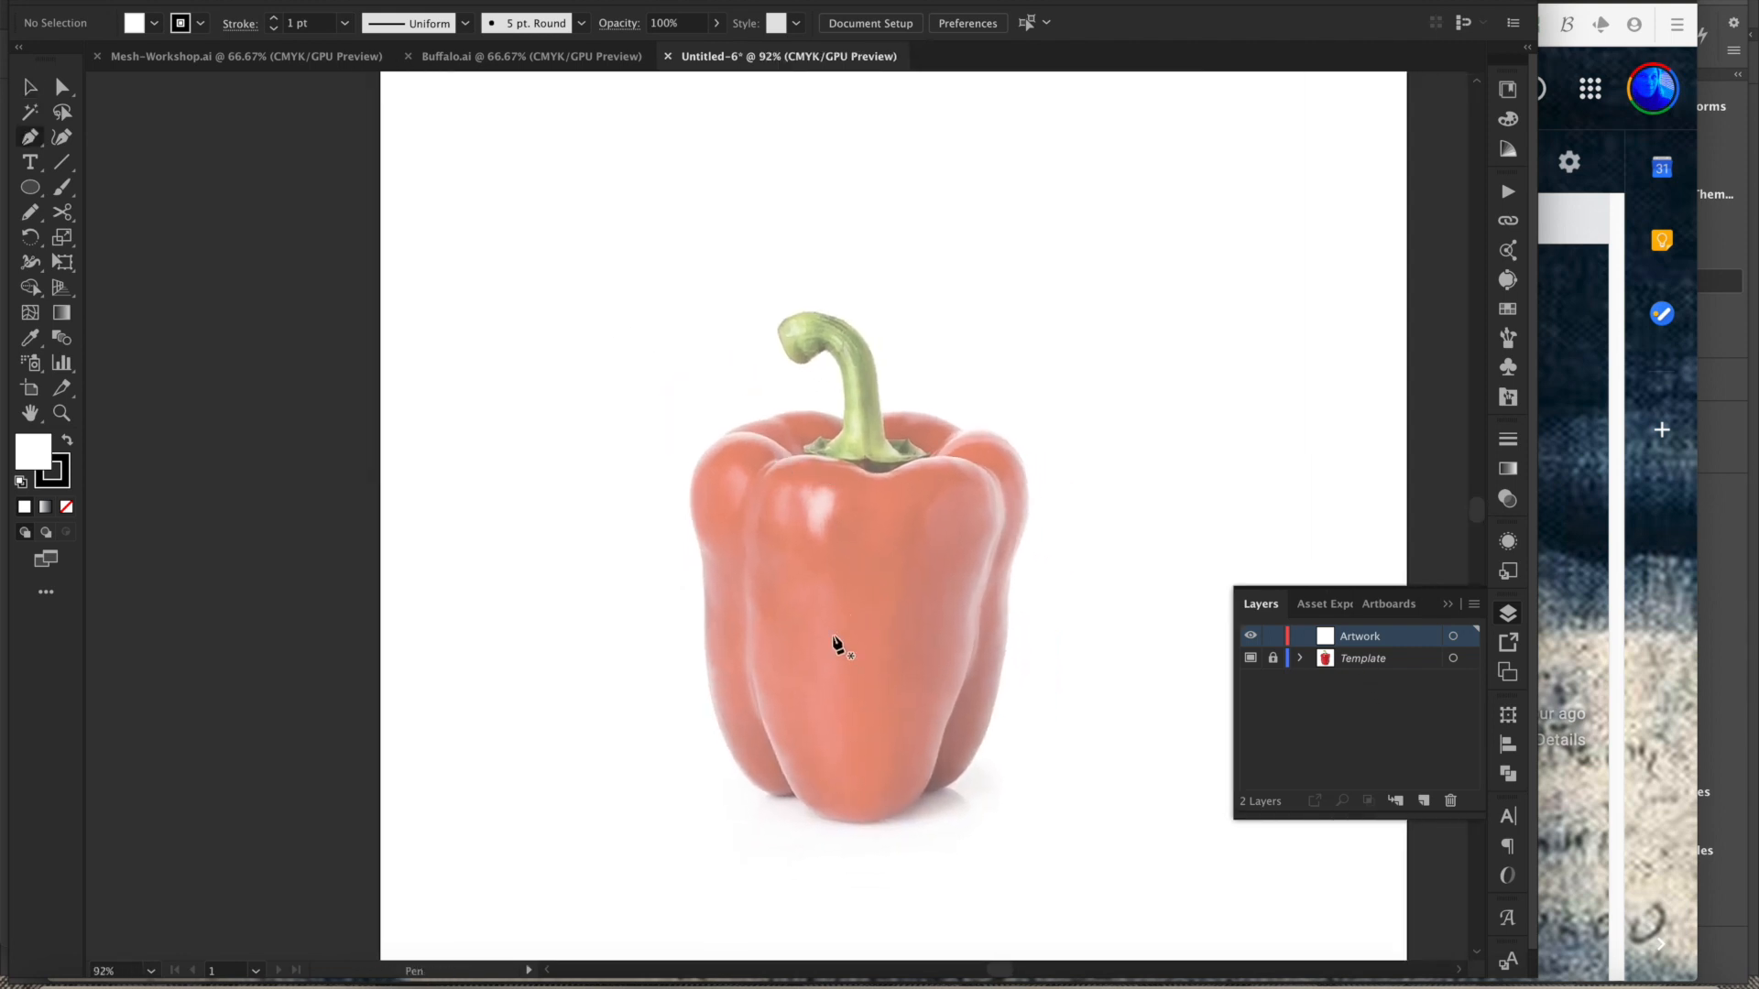
key("space")
left_click_drag(734, 762, 911, 809)
key("super+space")
key("super+space")
left_click_drag(817, 727, 763, 723)
left_click_drag(645, 500, 623, 360)
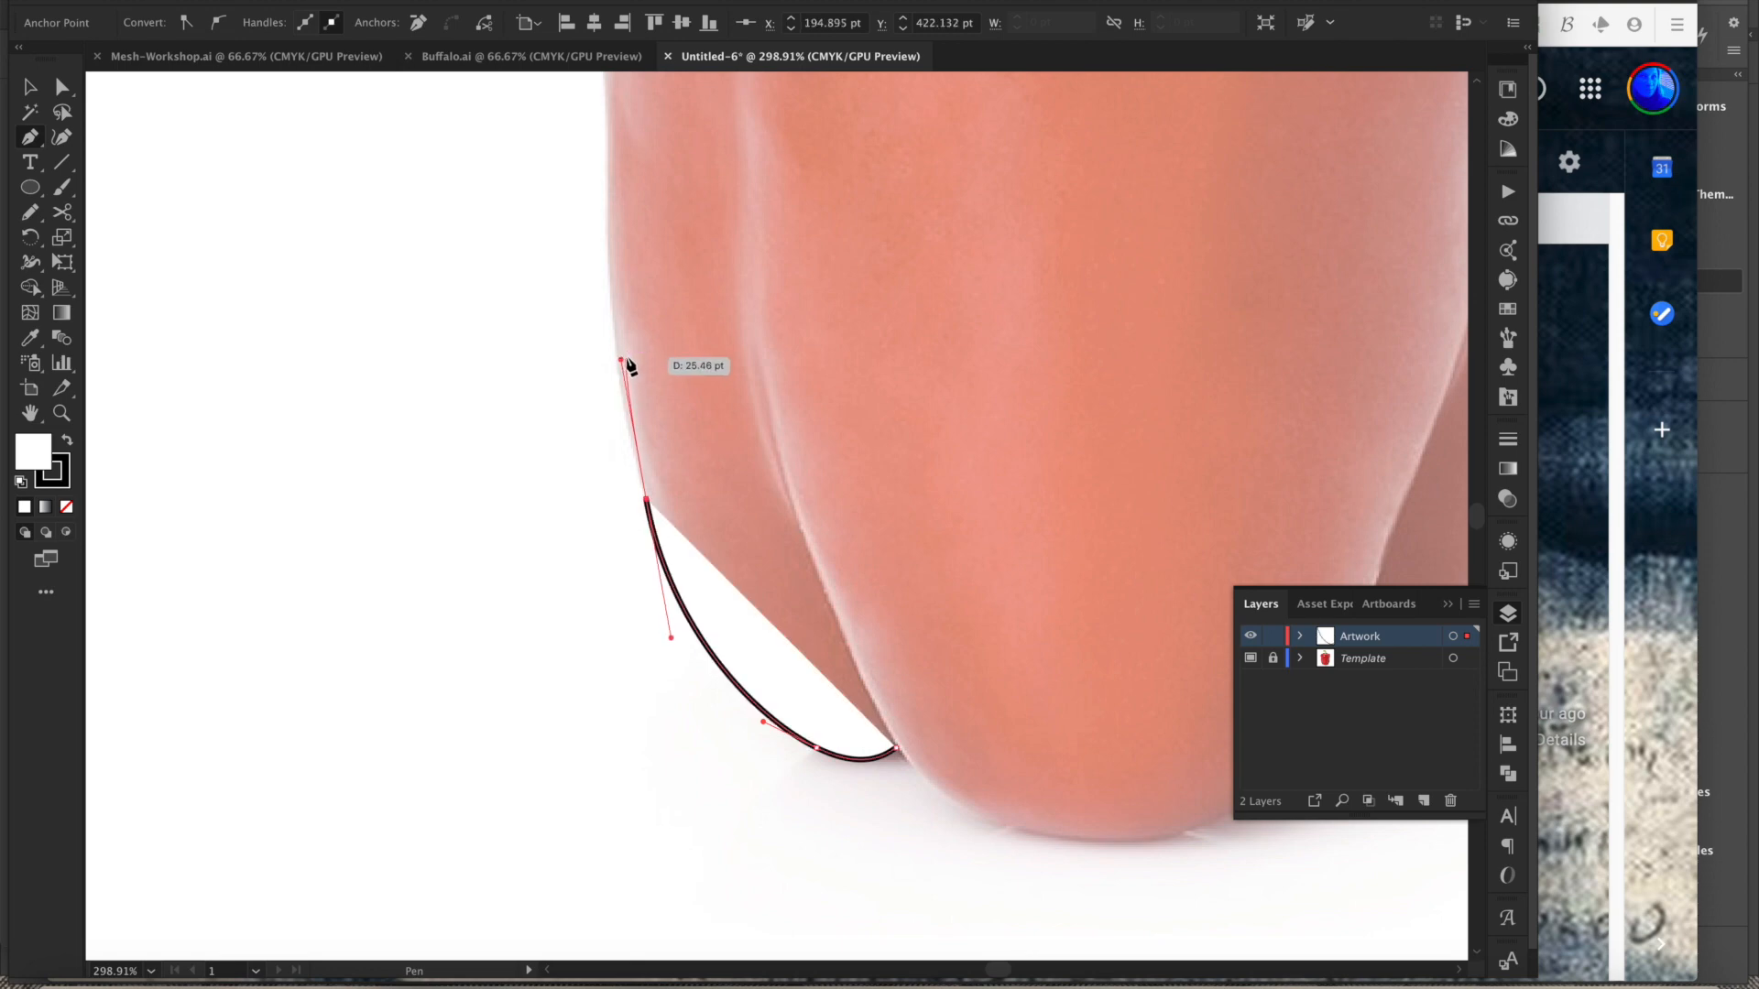
left_click(66, 509)
- Continue the Pen path up the pepper's left side and across its top-left shoulder
left_click_drag(661, 292, 648, 473)
left_click_drag(587, 404, 603, 281)
left_click(587, 220)
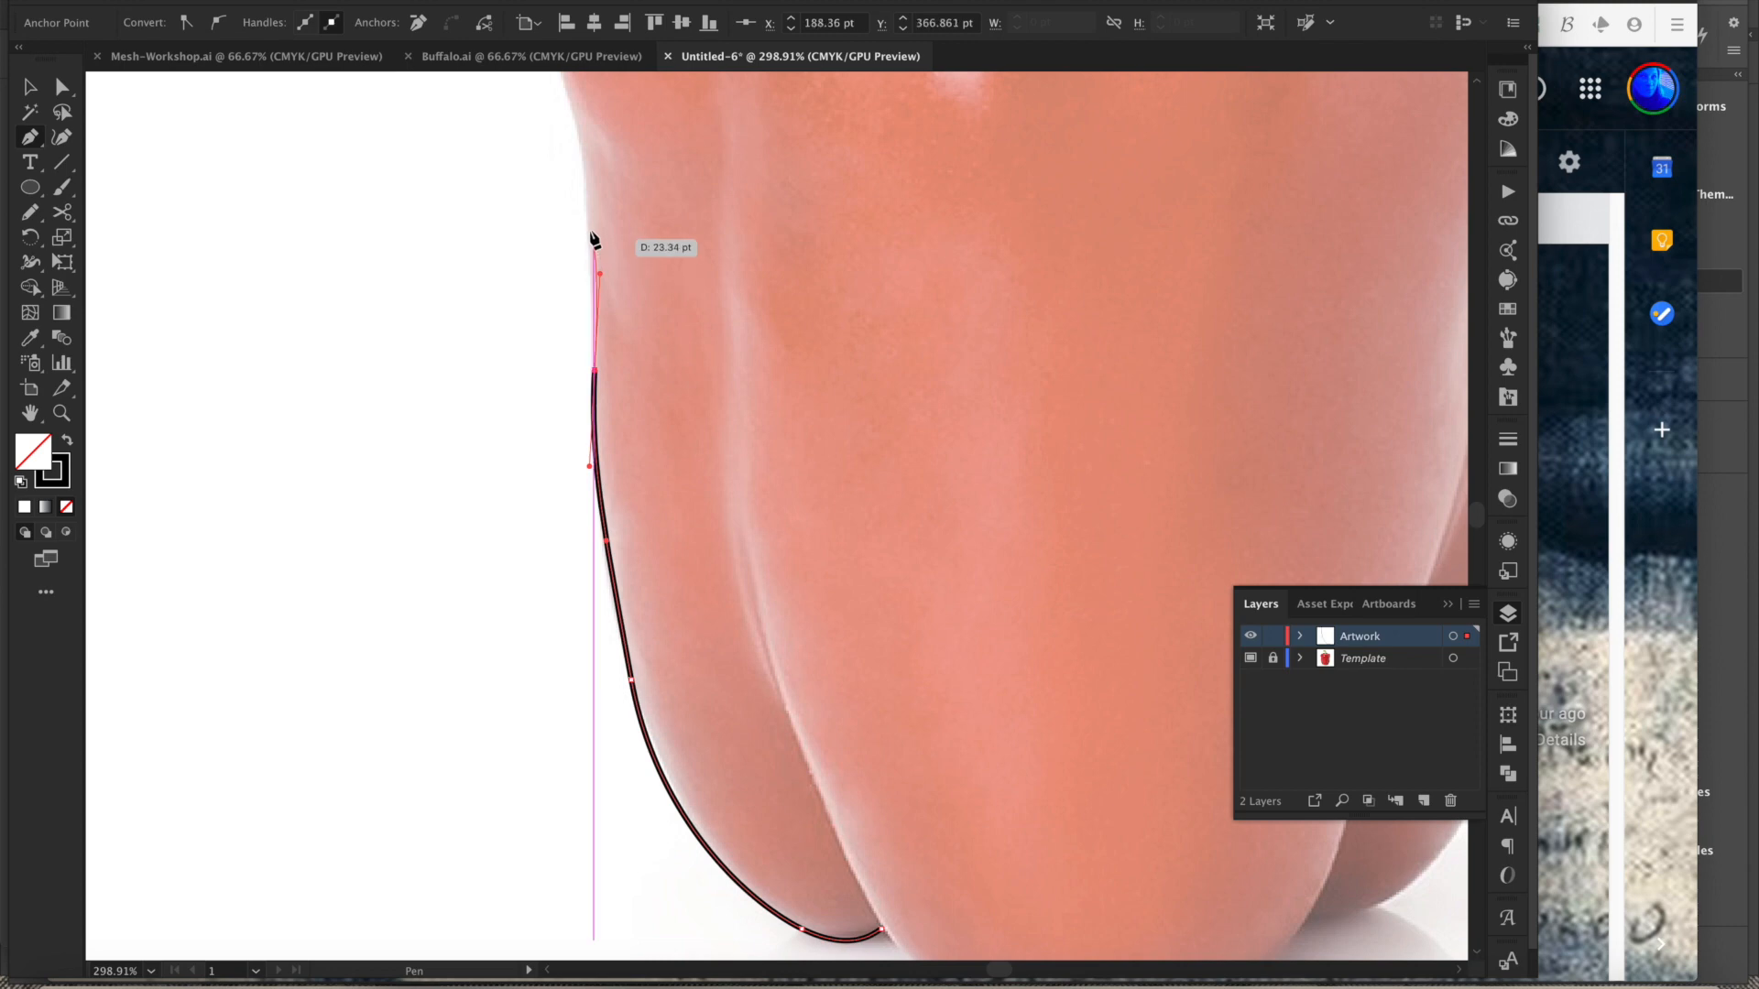
left_click_drag(588, 217, 586, 188)
left_click_drag(602, 156, 564, 265)
left_click_drag(601, 196, 576, 330)
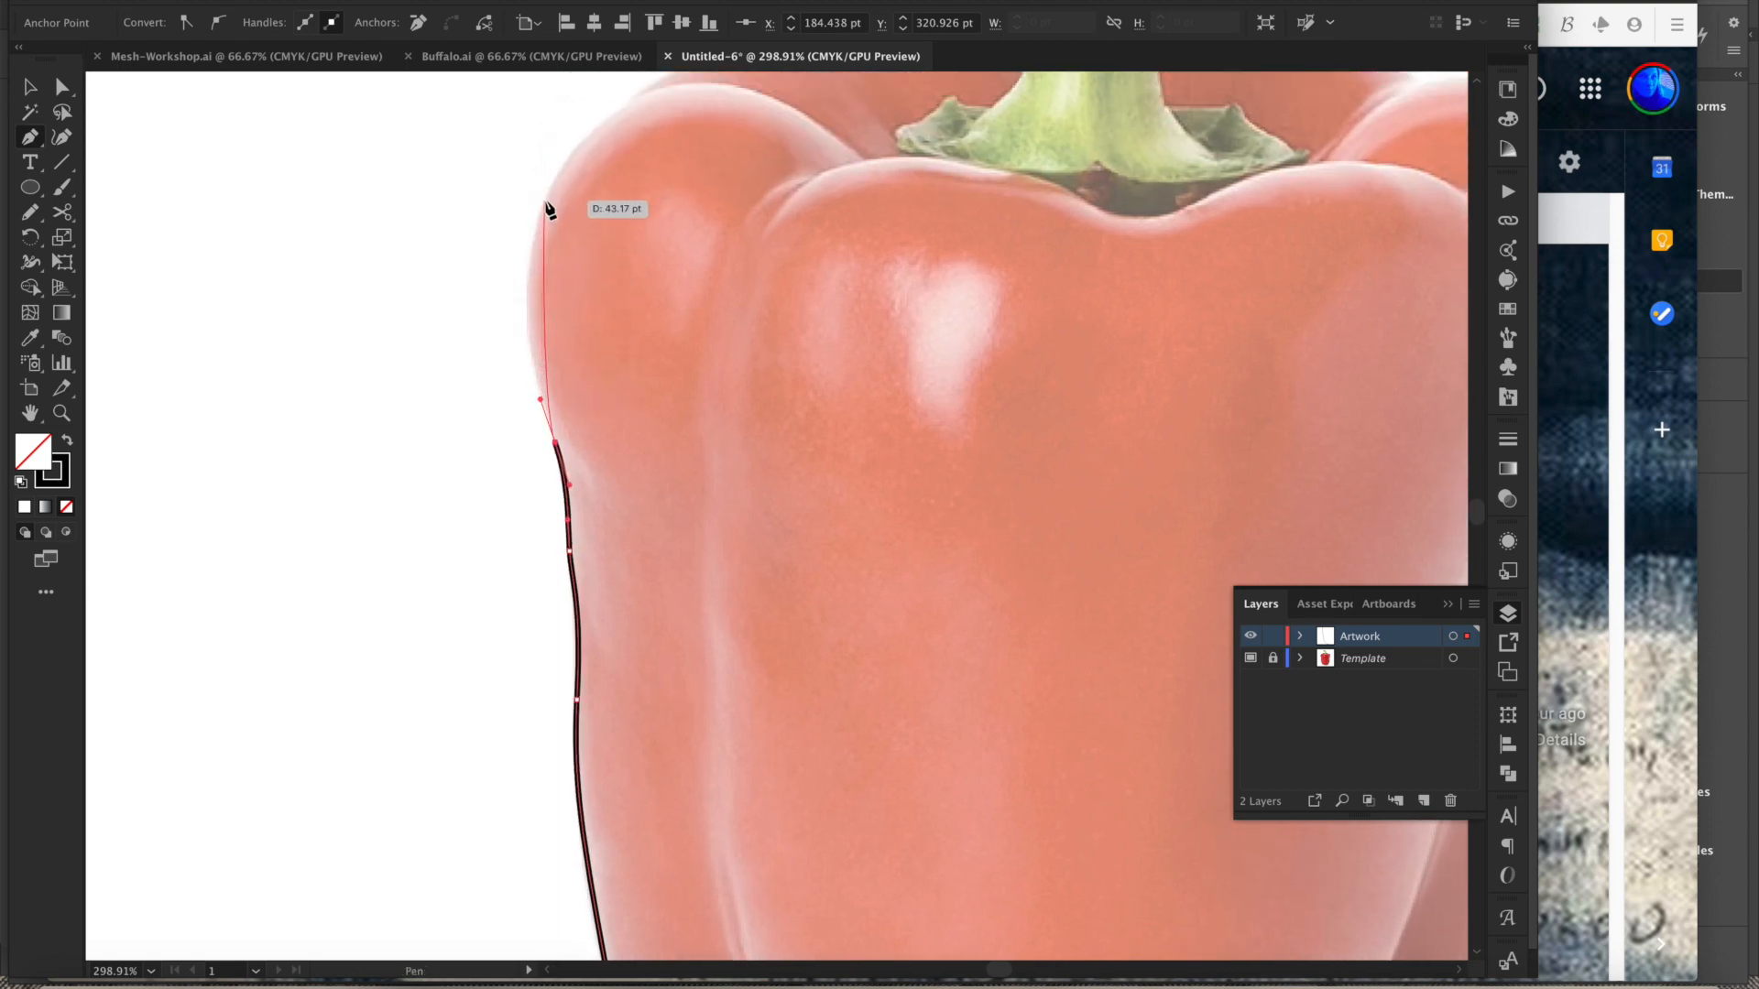
mouse_move(562, 163)
left_mouse_down()
mouse_move(634, 90)
mouse_move(616, 172)
mouse_move(629, 158)
left_mouse_up()
key("super+z")
key("super+z")
left_click_drag(548, 245, 597, 173)
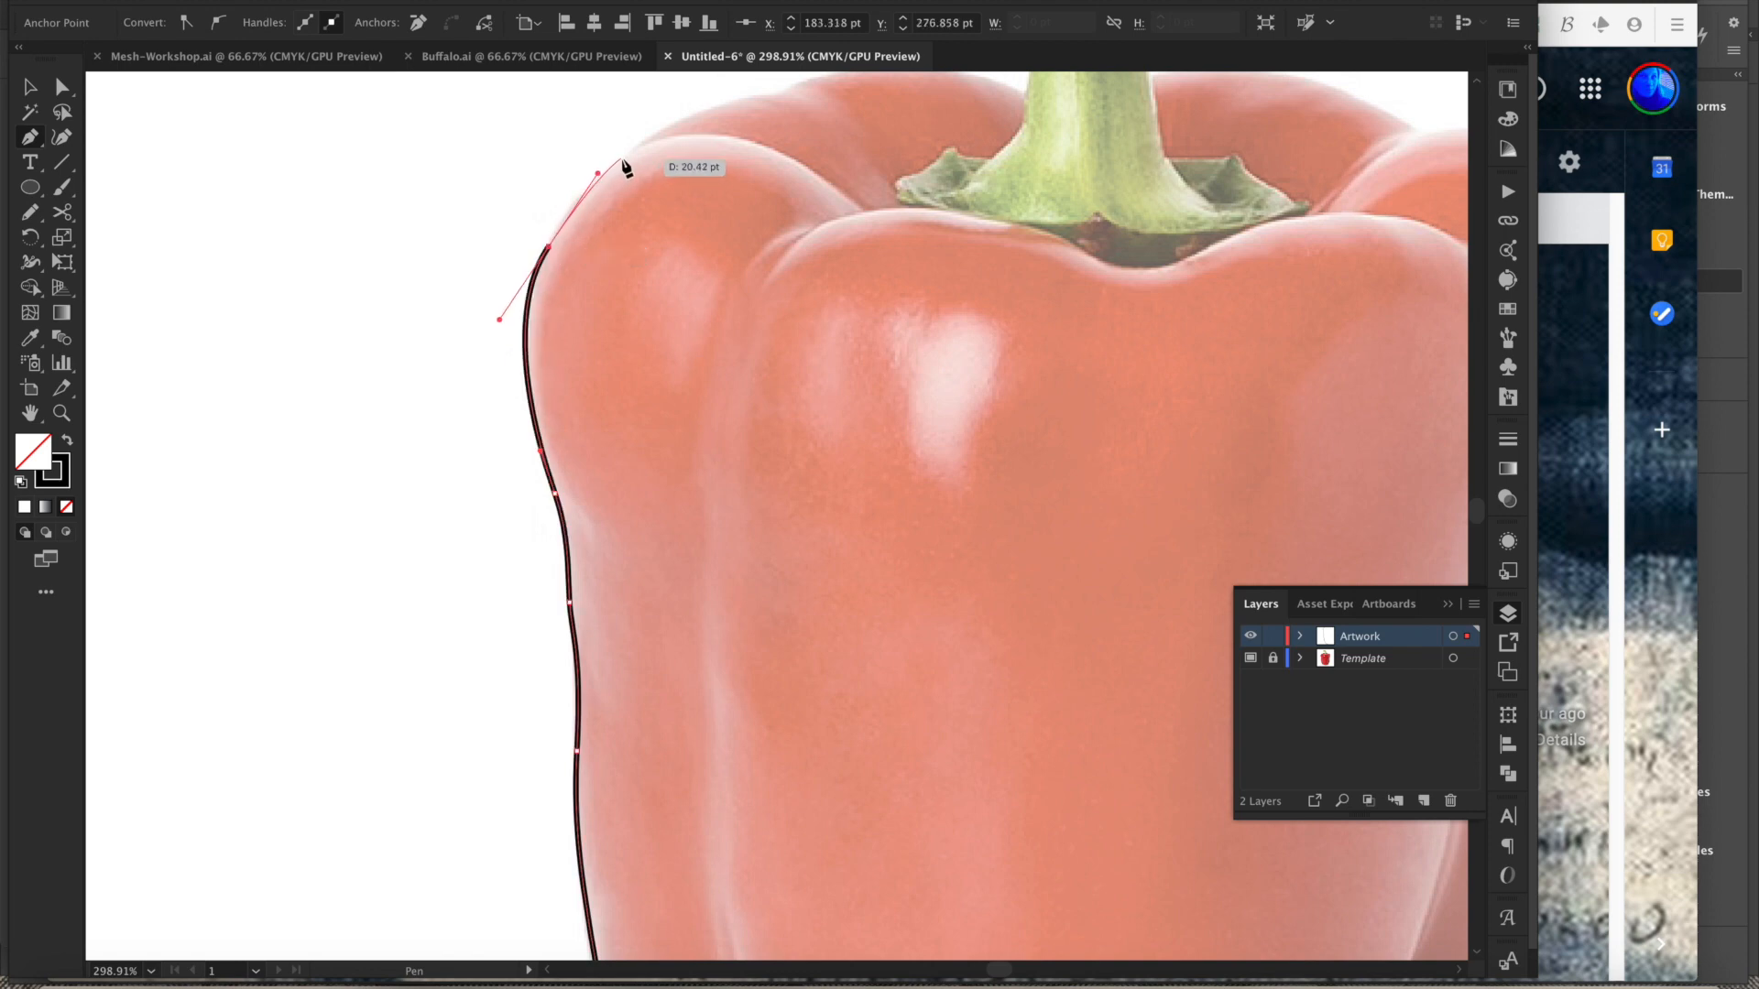
left_click(630, 152)
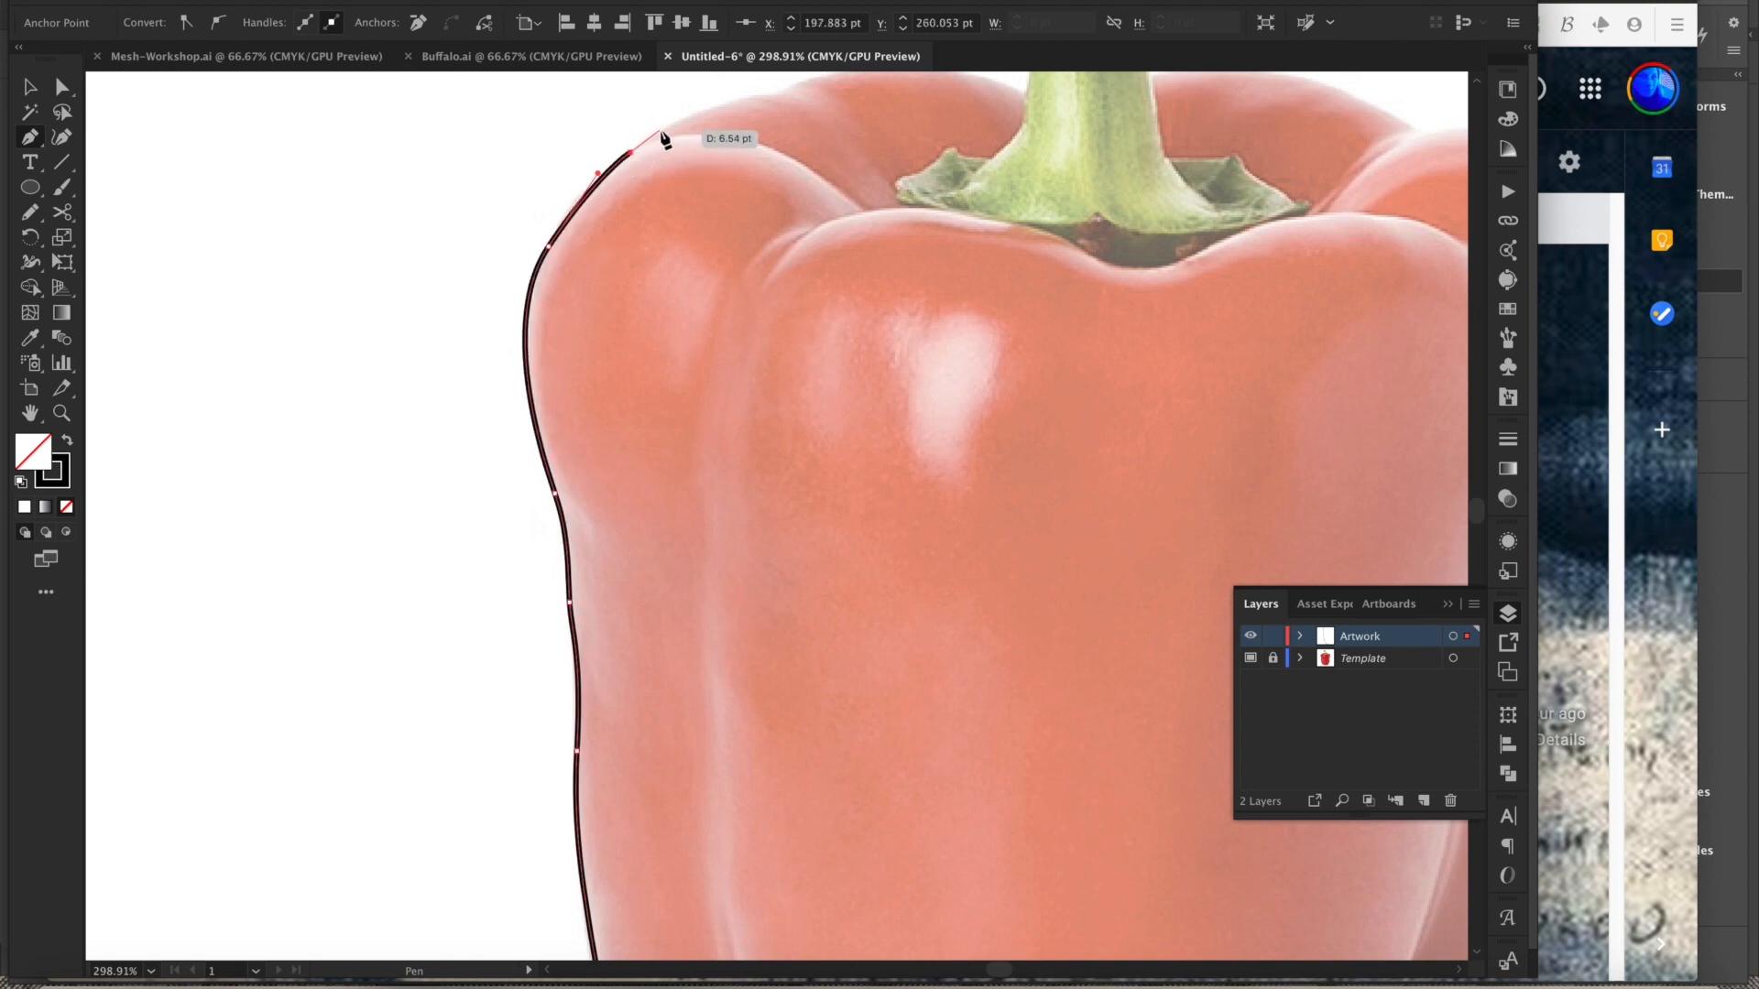
left_click_drag(670, 125, 543, 284)
key("space")
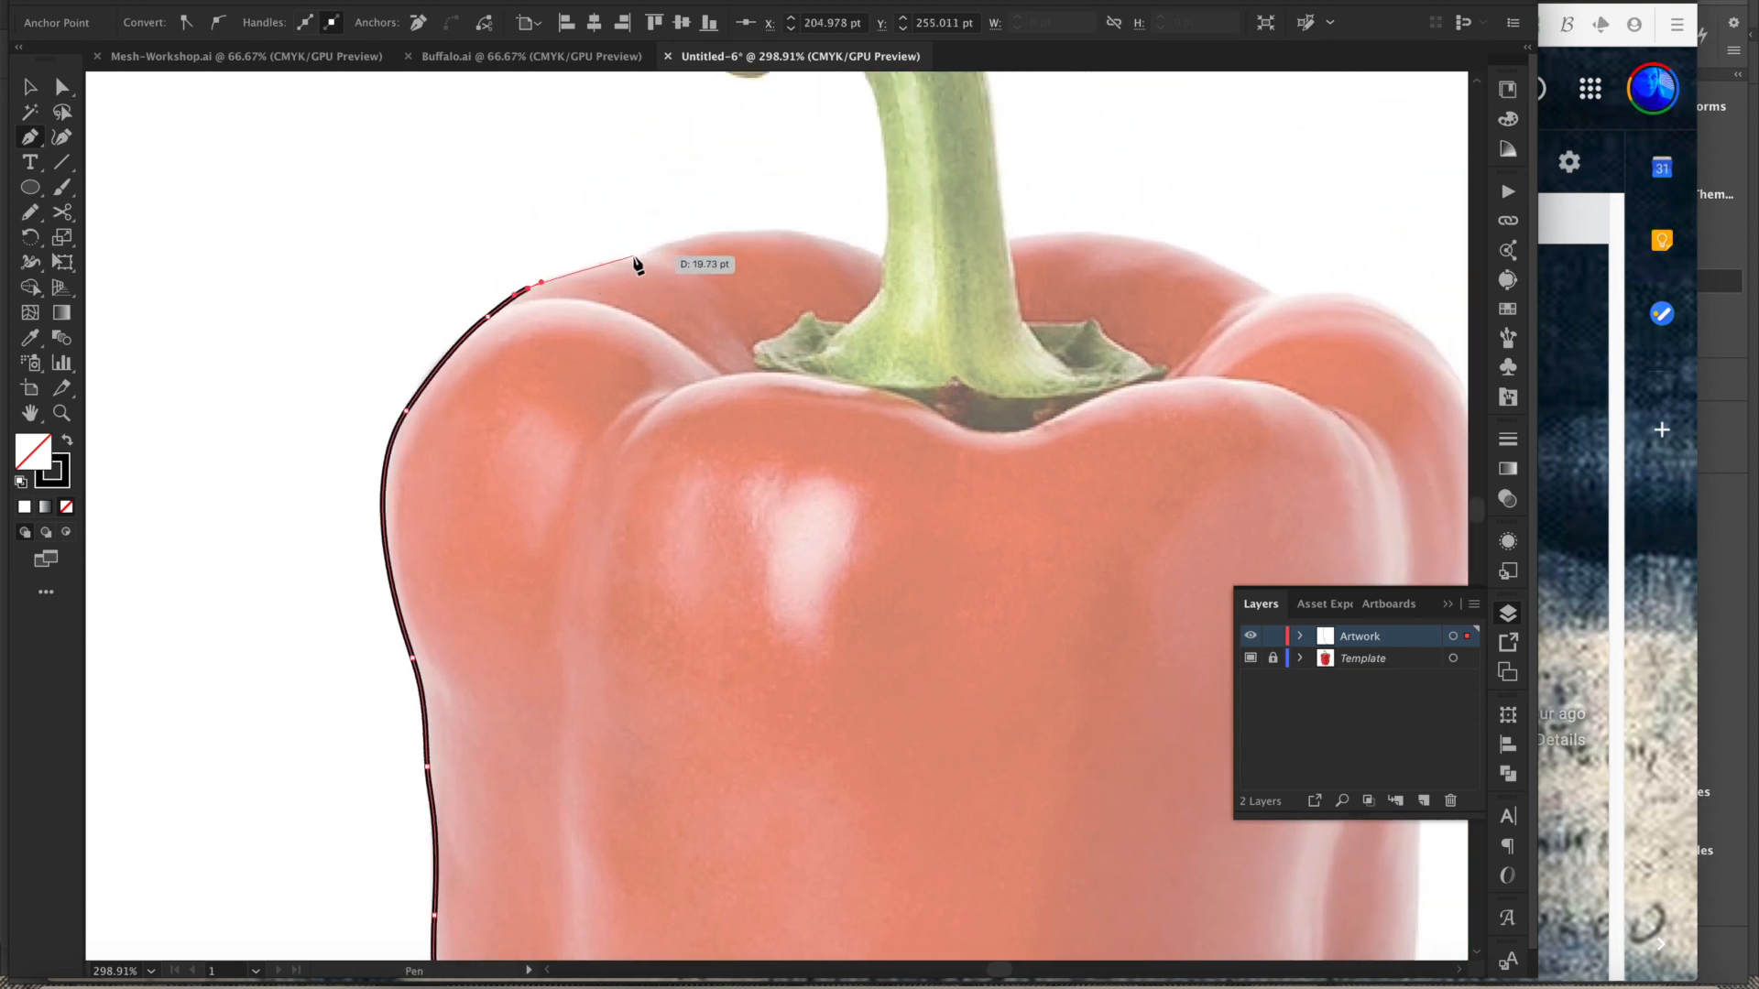
mouse_move(617, 260)
left_mouse_down()
mouse_move(643, 272)
mouse_move(616, 223)
mouse_move(609, 322)
mouse_move(628, 317)
mouse_move(625, 235)
left_mouse_up()
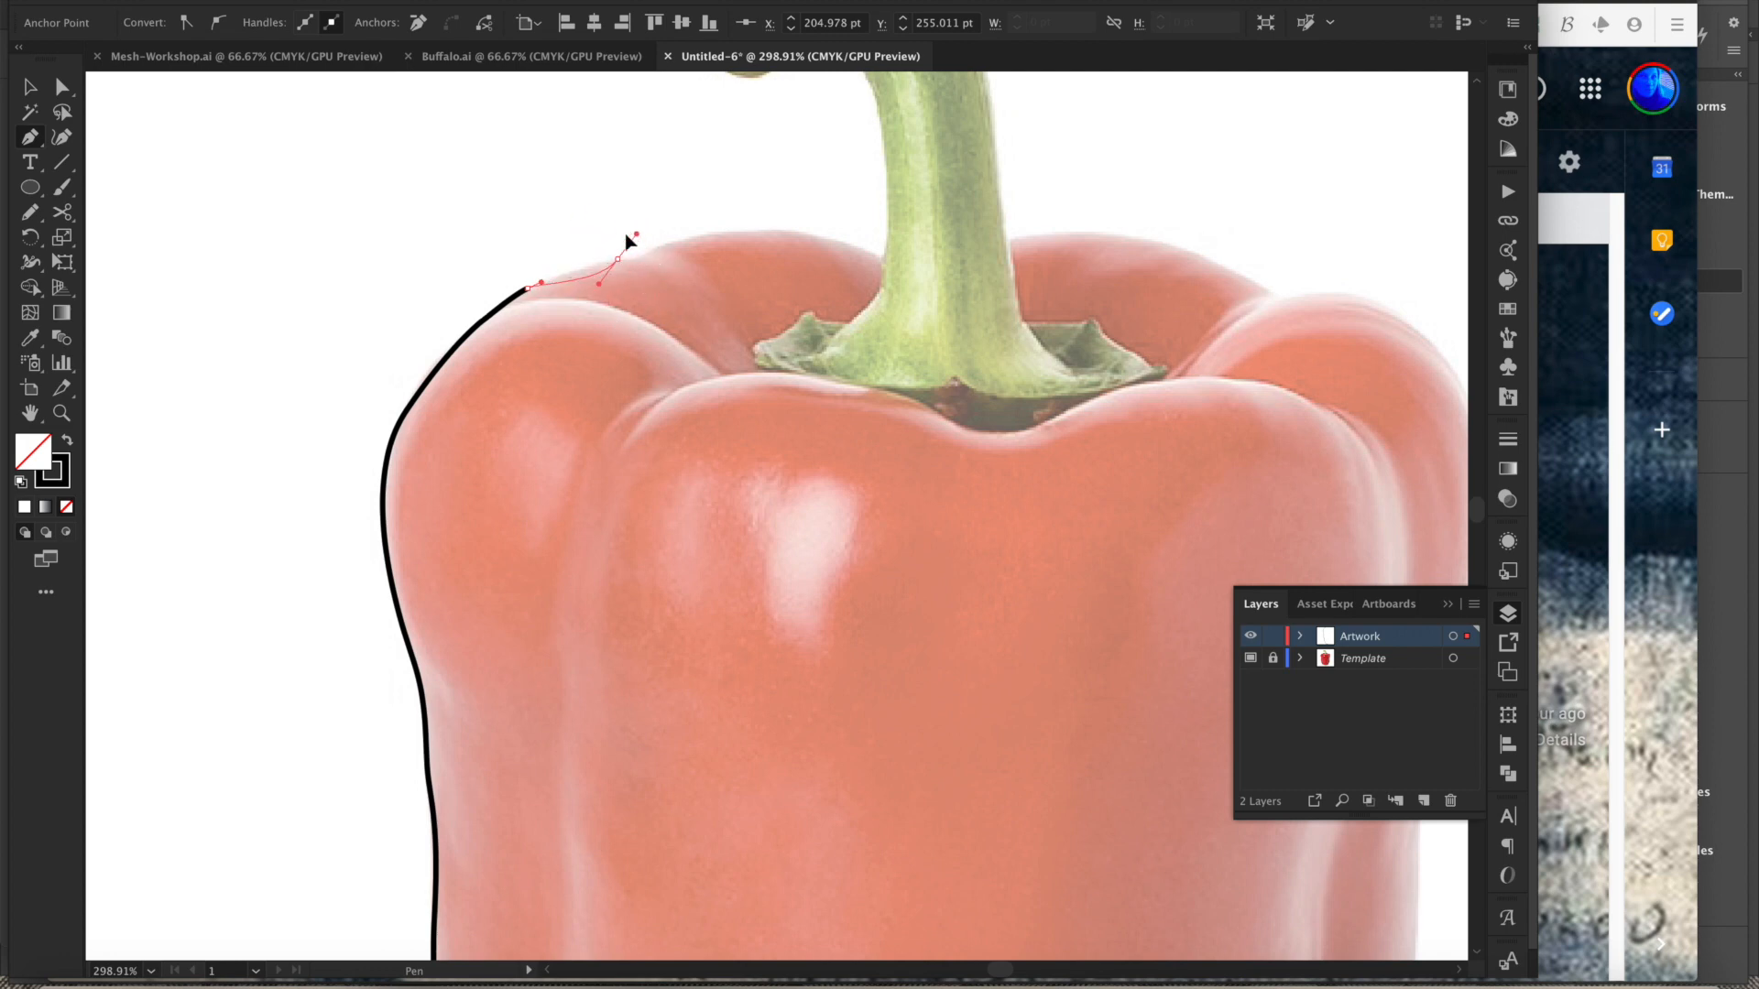
left_click_drag(645, 256, 645, 257)
left_click(657, 249)
left_click(766, 232)
- Trace the Pen path around the stem and along the pepper's top-right shoulder
mouse_move(796, 234)
left_mouse_down()
mouse_move(883, 263)
mouse_move(865, 349)
left_mouse_up()
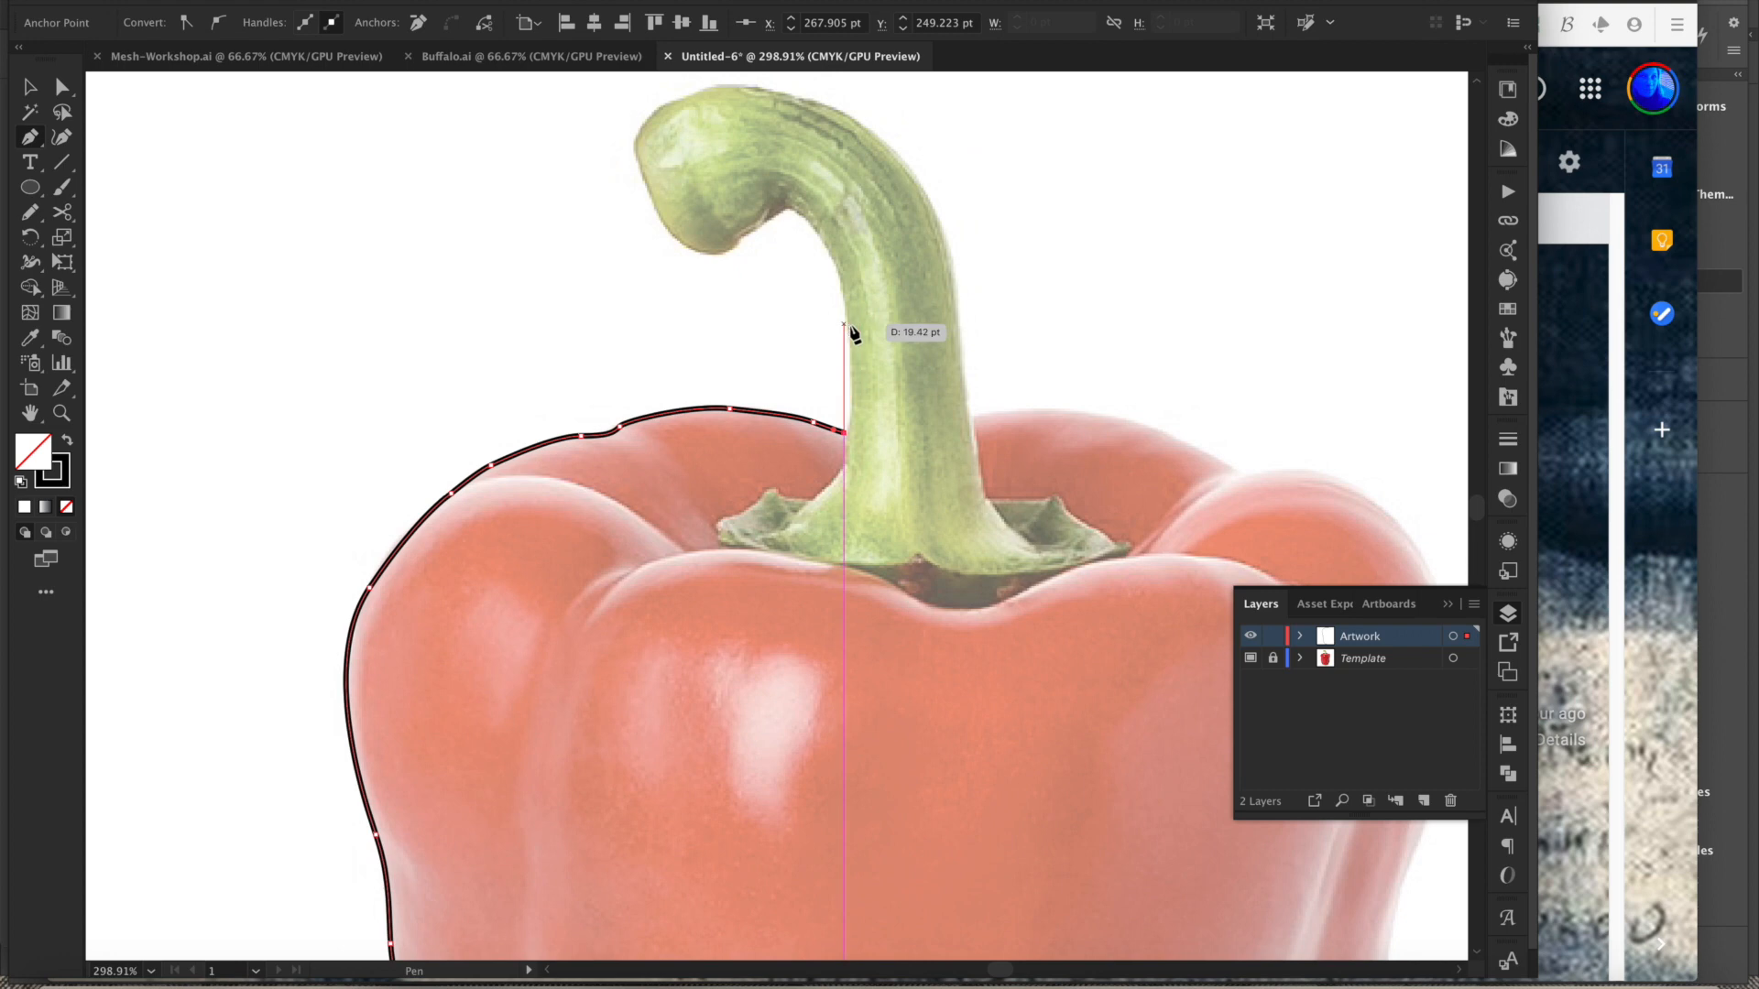
left_click_drag(850, 341, 843, 295)
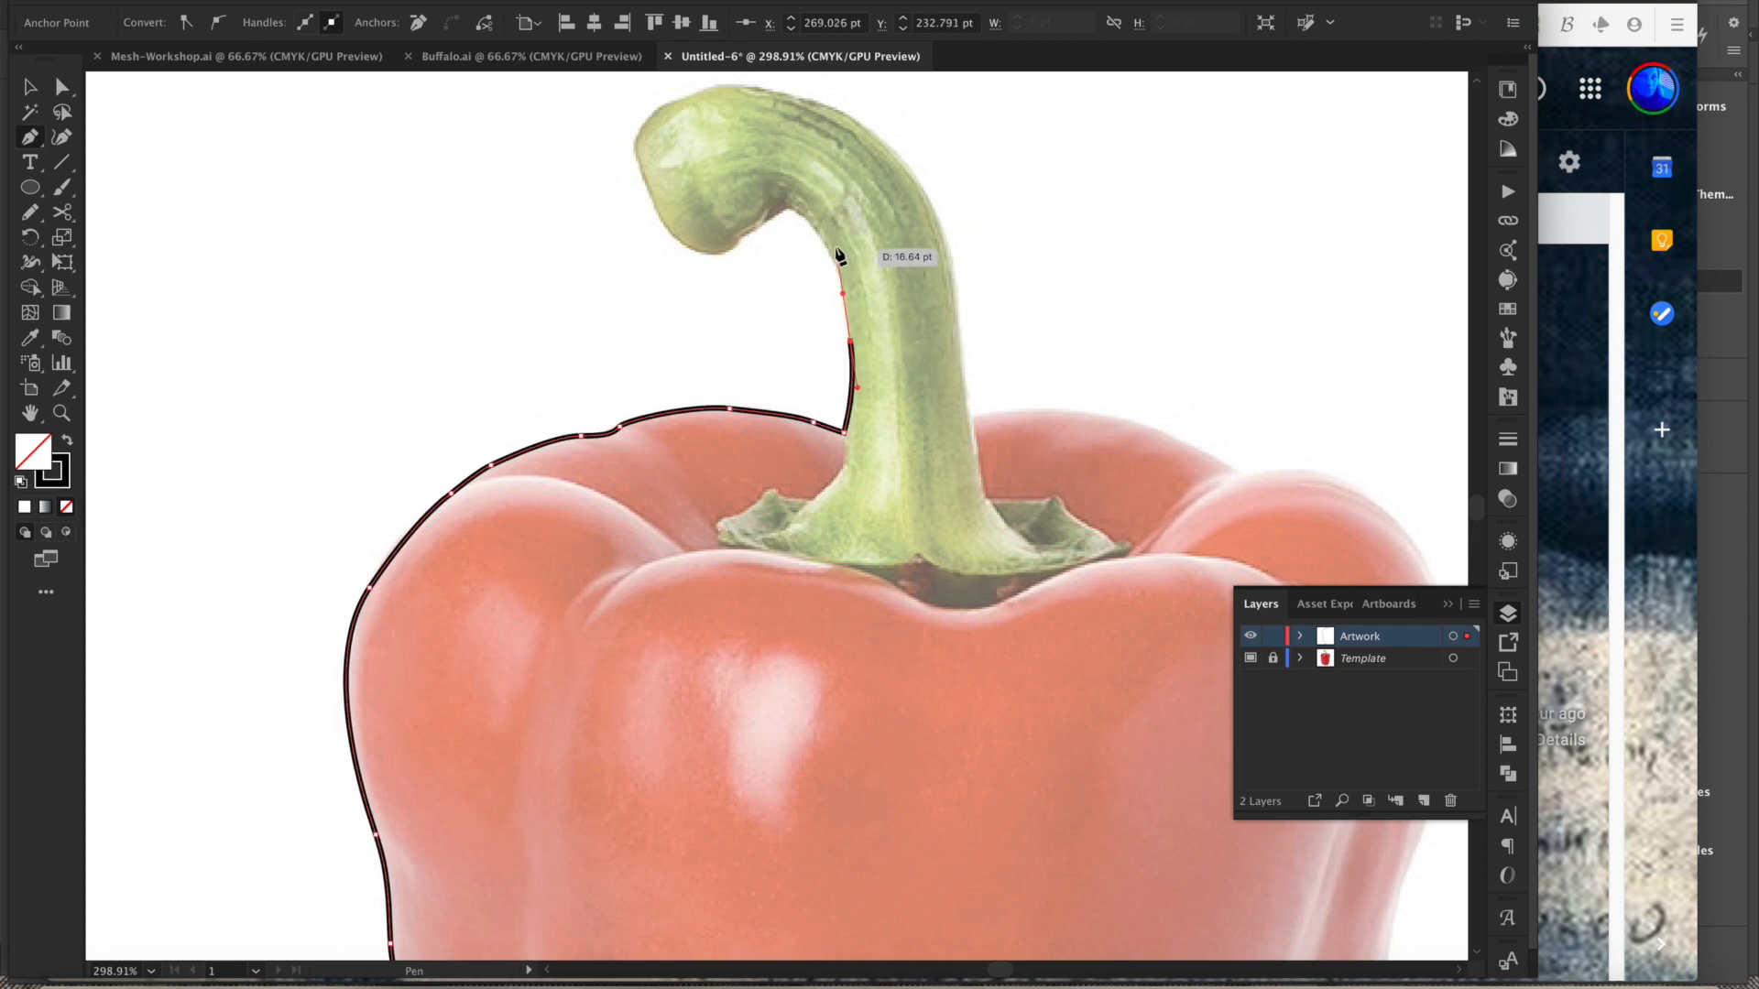
left_click_drag(816, 229, 795, 217)
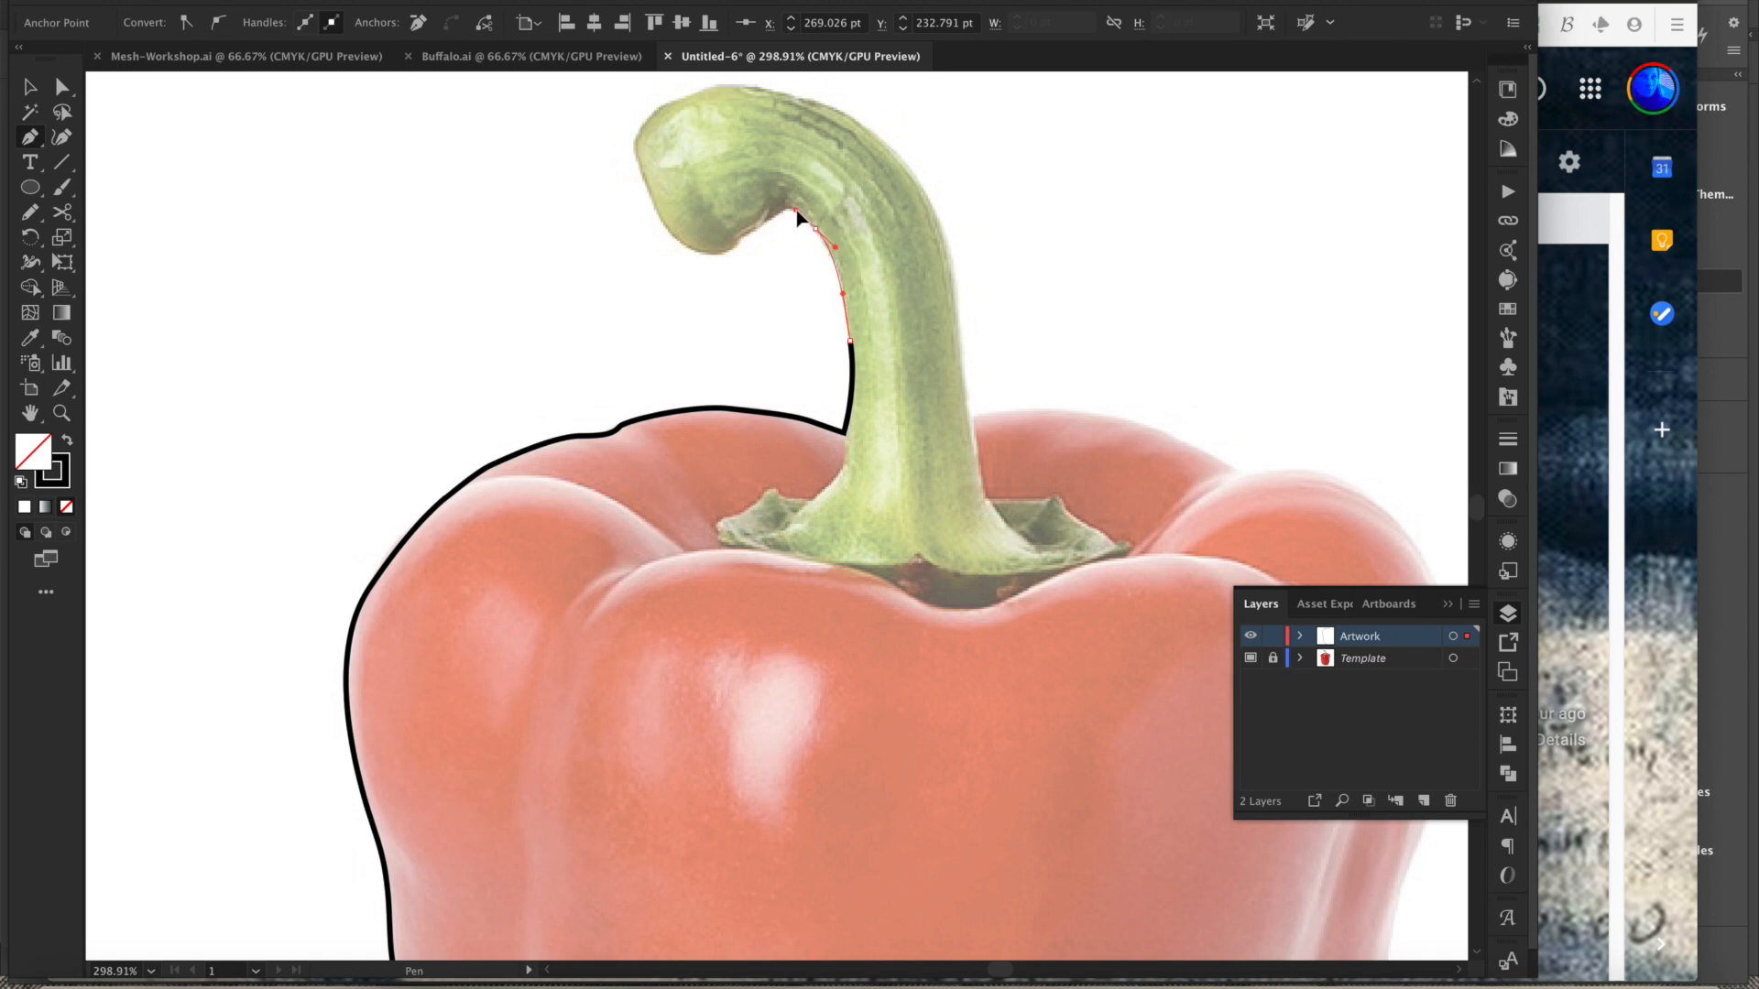
left_click_drag(784, 211, 803, 160)
left_click_drag(918, 201, 949, 233)
left_click_drag(1004, 383, 1009, 463)
left_click_drag(1023, 550, 1025, 561)
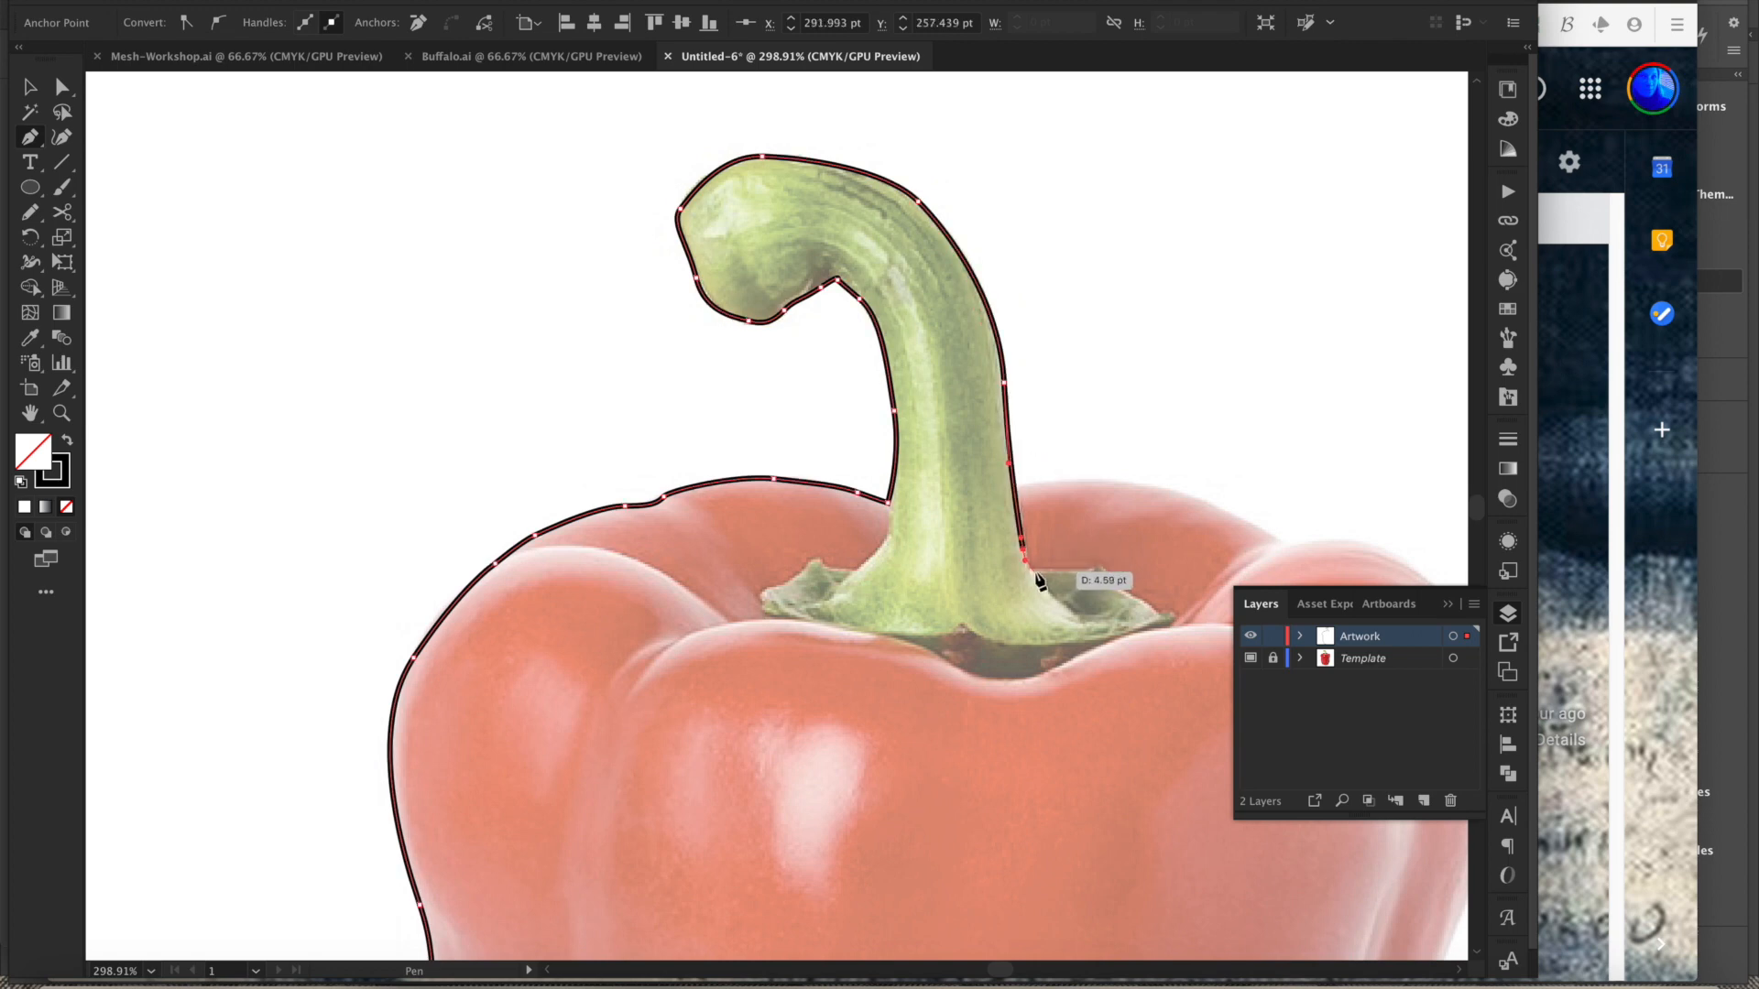
key("super+z")
left_click(1015, 487)
left_click_drag(1070, 498, 981, 463)
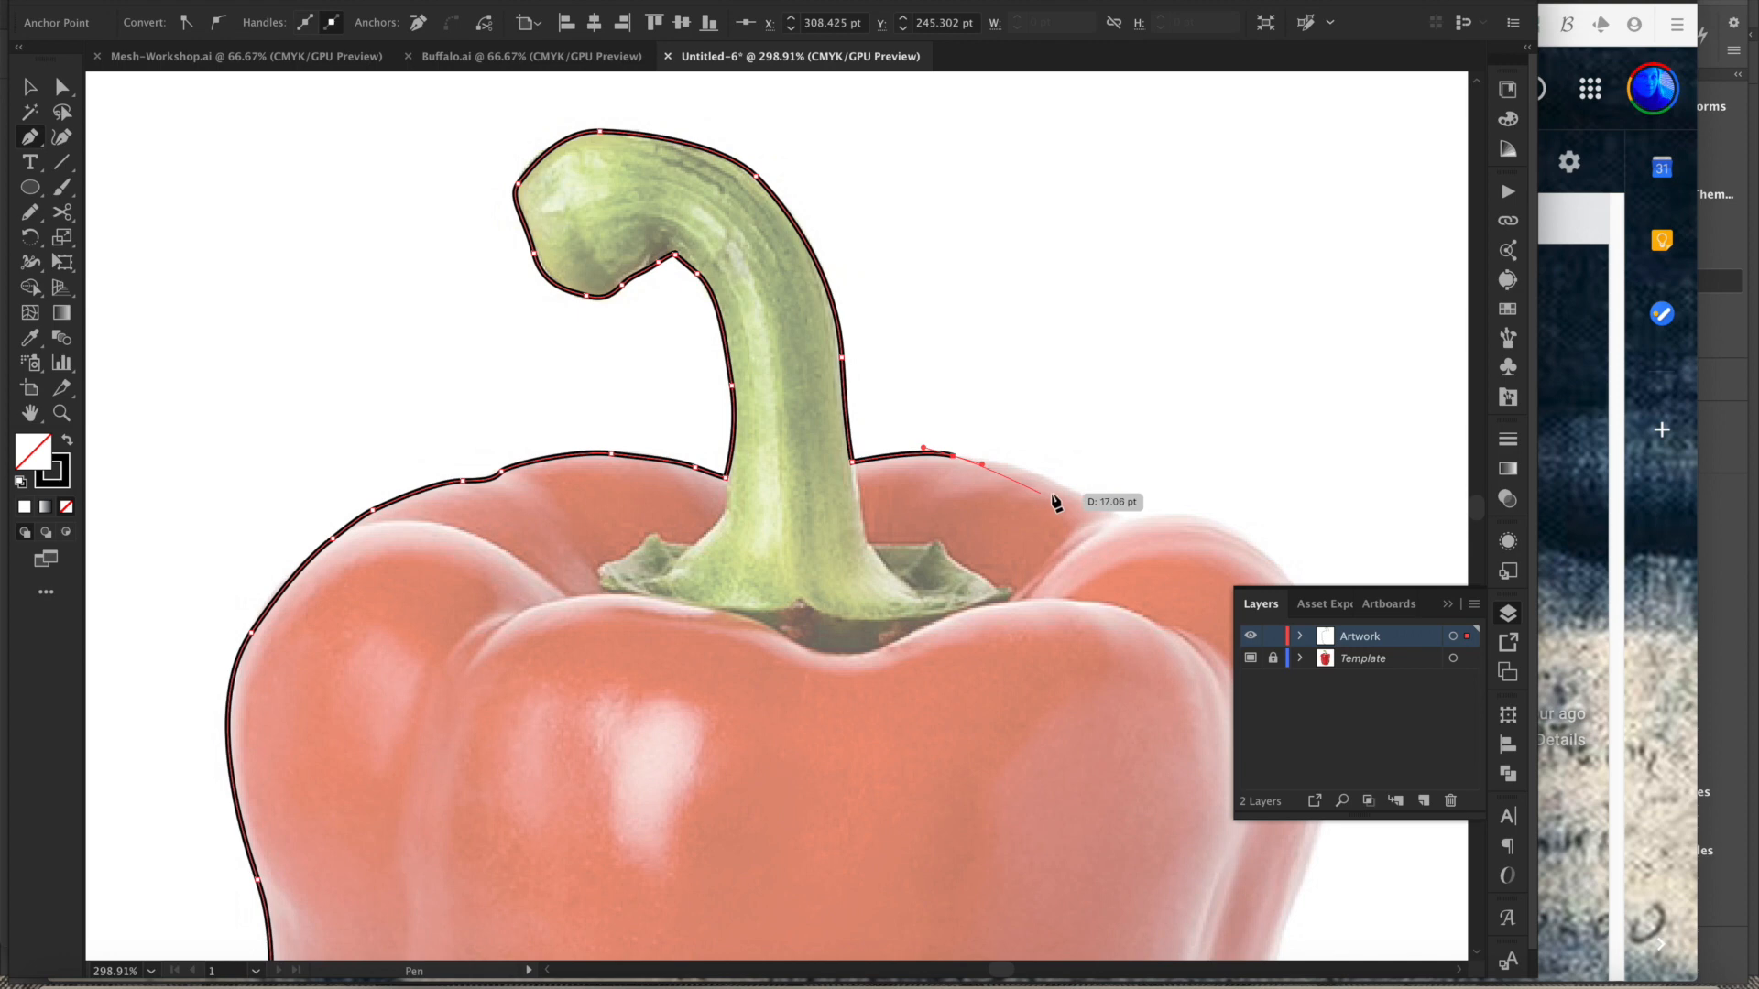
left_click_drag(1077, 493, 1042, 531)
left_click(1110, 513)
left_click_drag(1051, 592, 844, 496)
left_click_drag(944, 531, 966, 600)
left_click_drag(934, 607, 903, 391)
left_click_drag(940, 483, 894, 501)
- Continue the Pen path down the pepper's right side
scroll(879, 471, "down", 5)
scroll(880, 513, "down", 5)
left_click_drag(842, 557, 890, 421)
left_click_drag(905, 483, 877, 531)
scroll(879, 536, "down", 5)
scroll(879, 536, "left", 3)
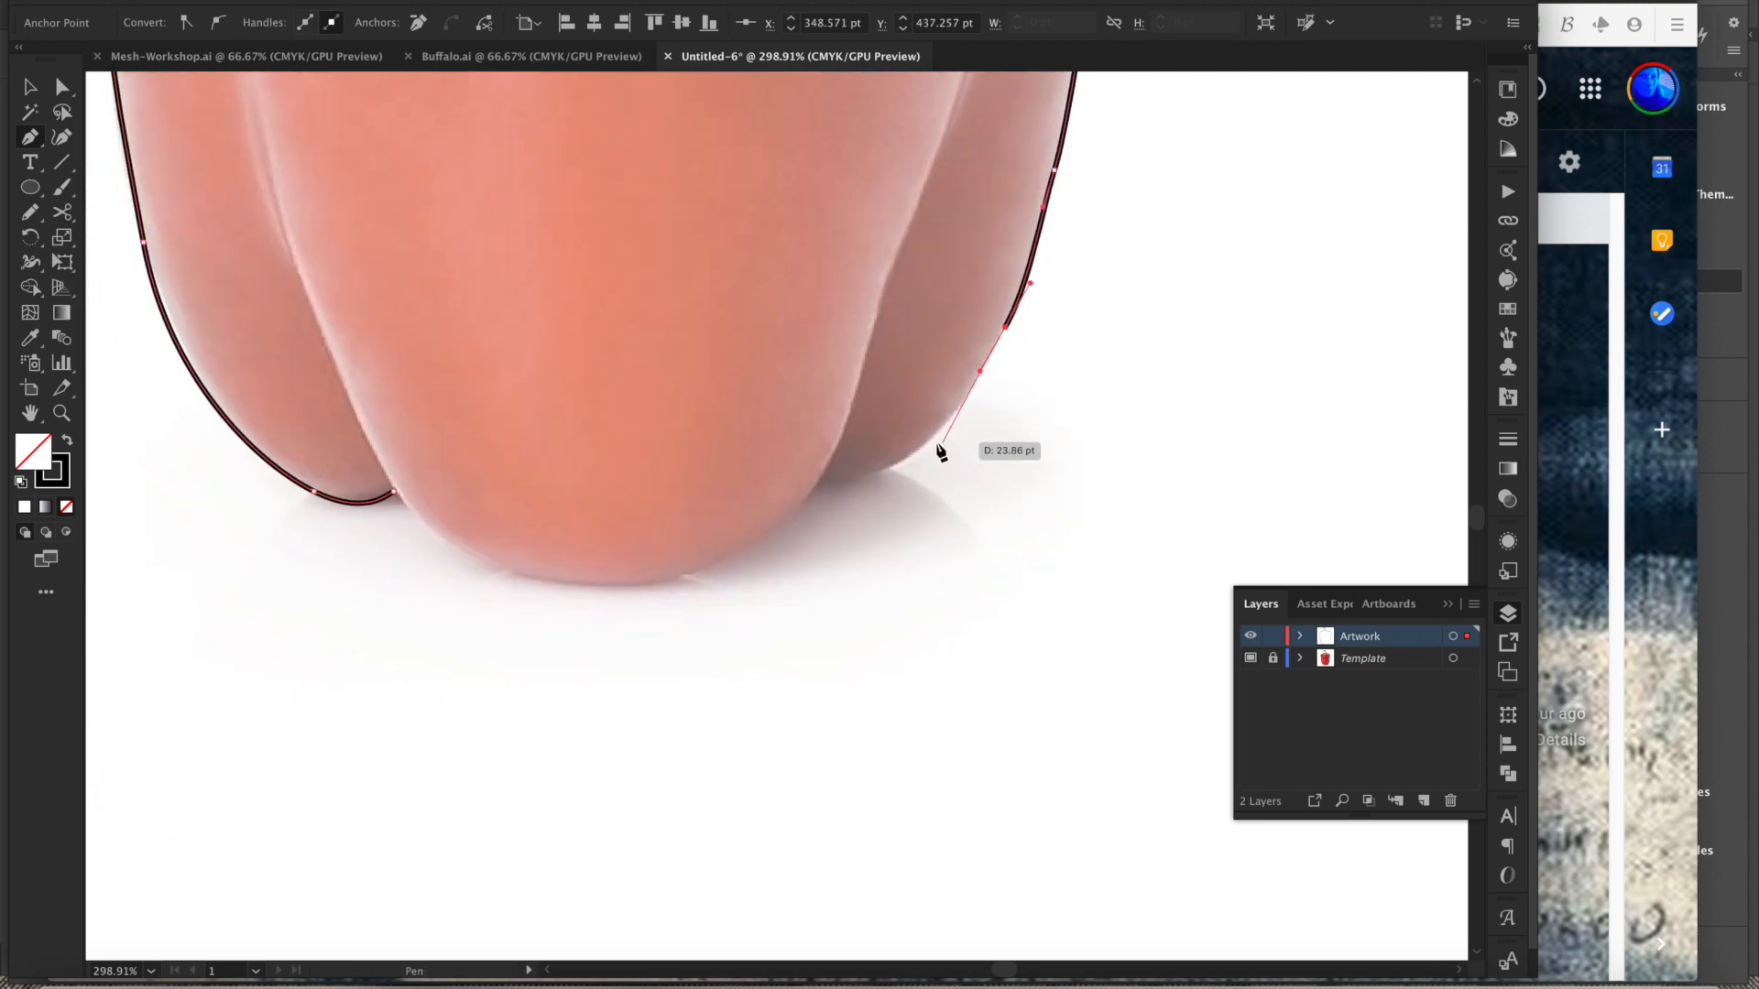
- Trace the Pen path around the pepper's lower-right lobe and along its bottom curve
left_click_drag(918, 450, 874, 478)
left_click(815, 491)
left_click(785, 514)
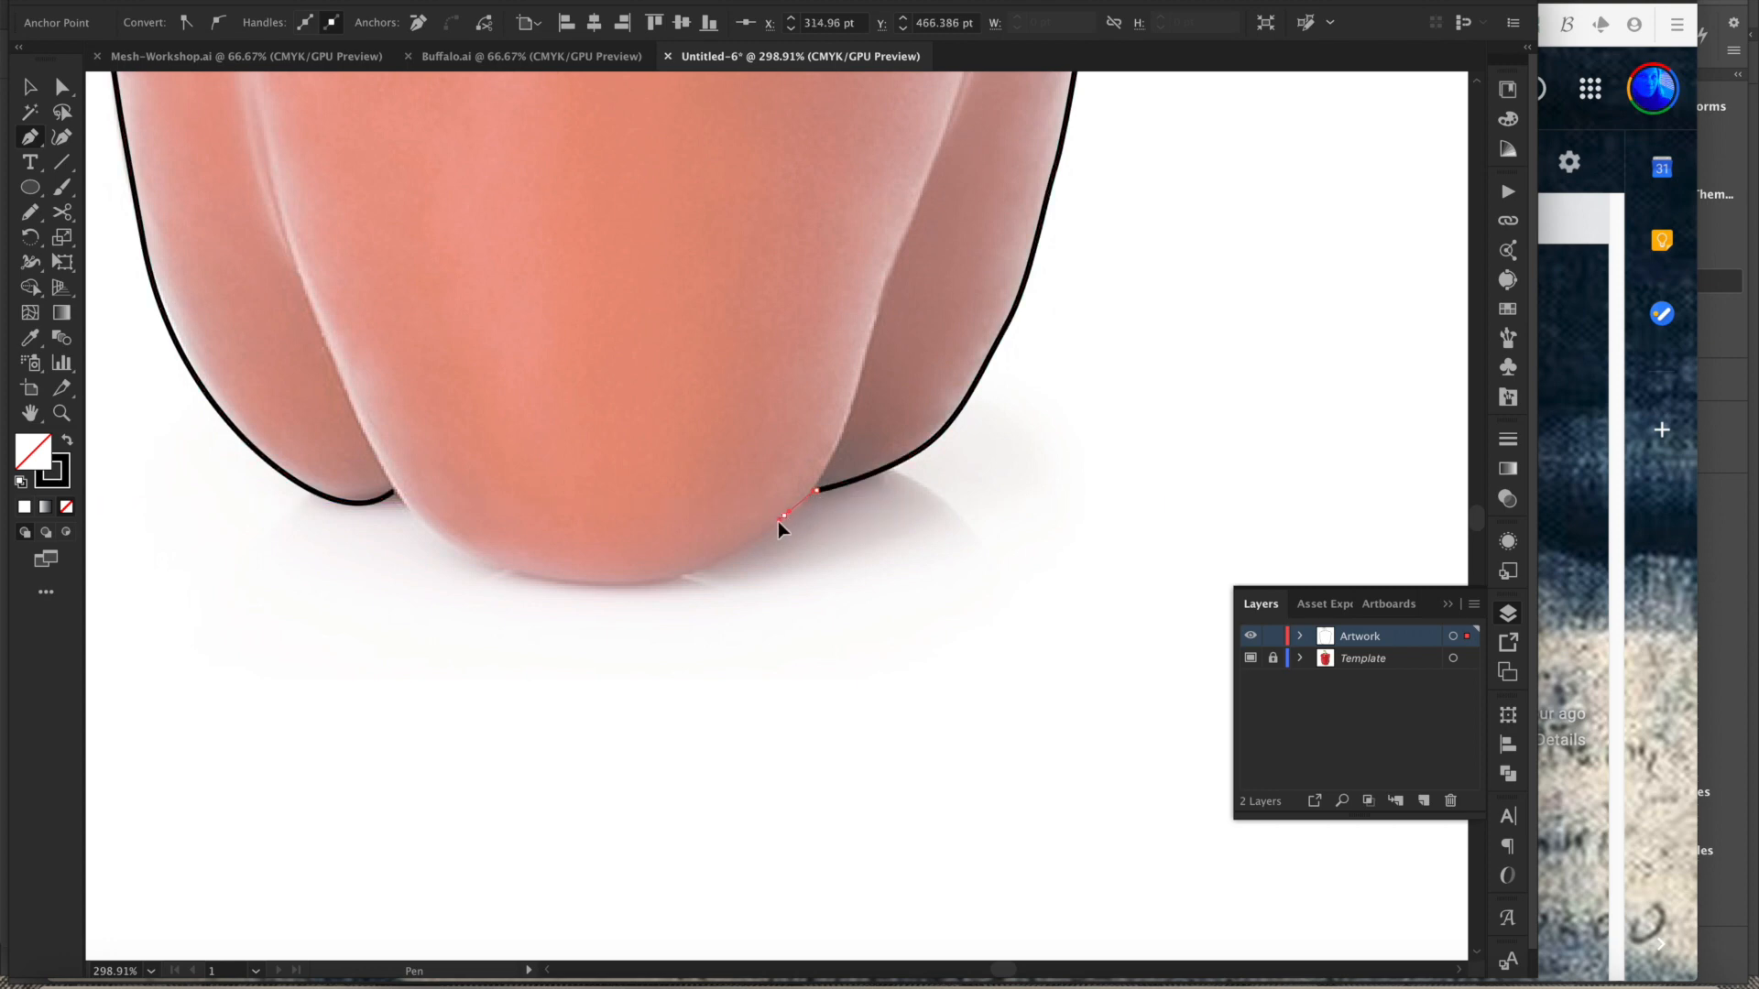
left_click_drag(772, 529, 872, 508)
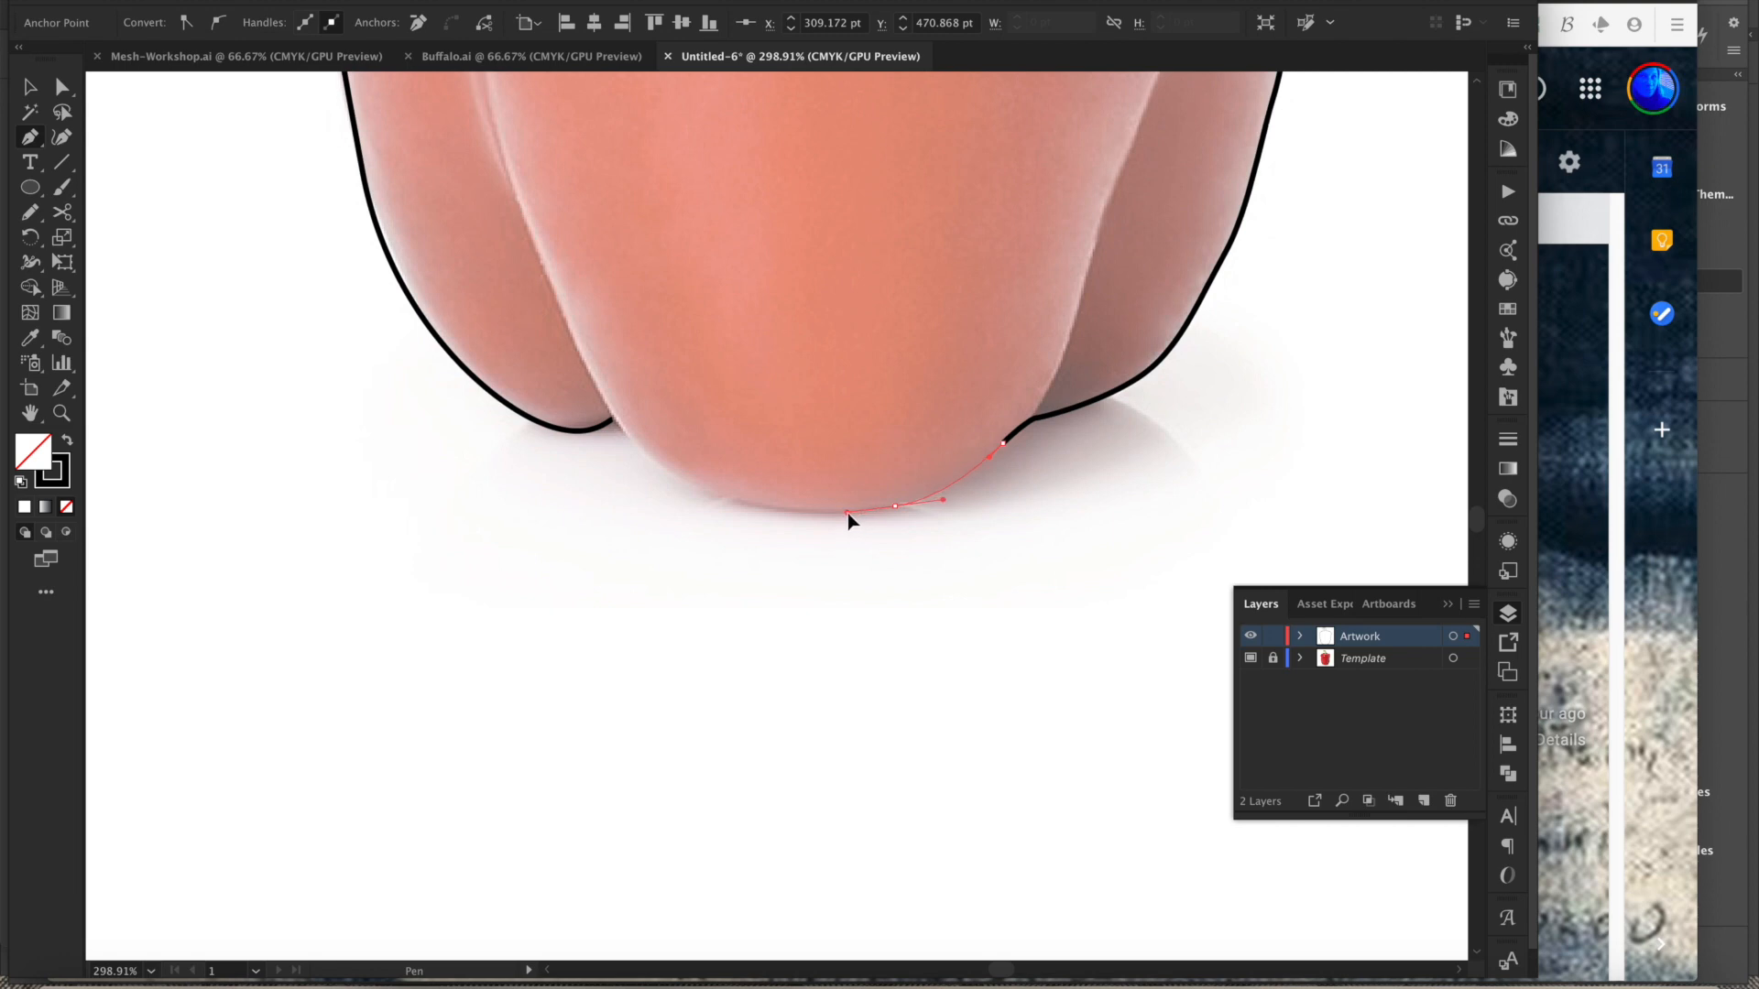
left_click_drag(683, 526, 910, 506)
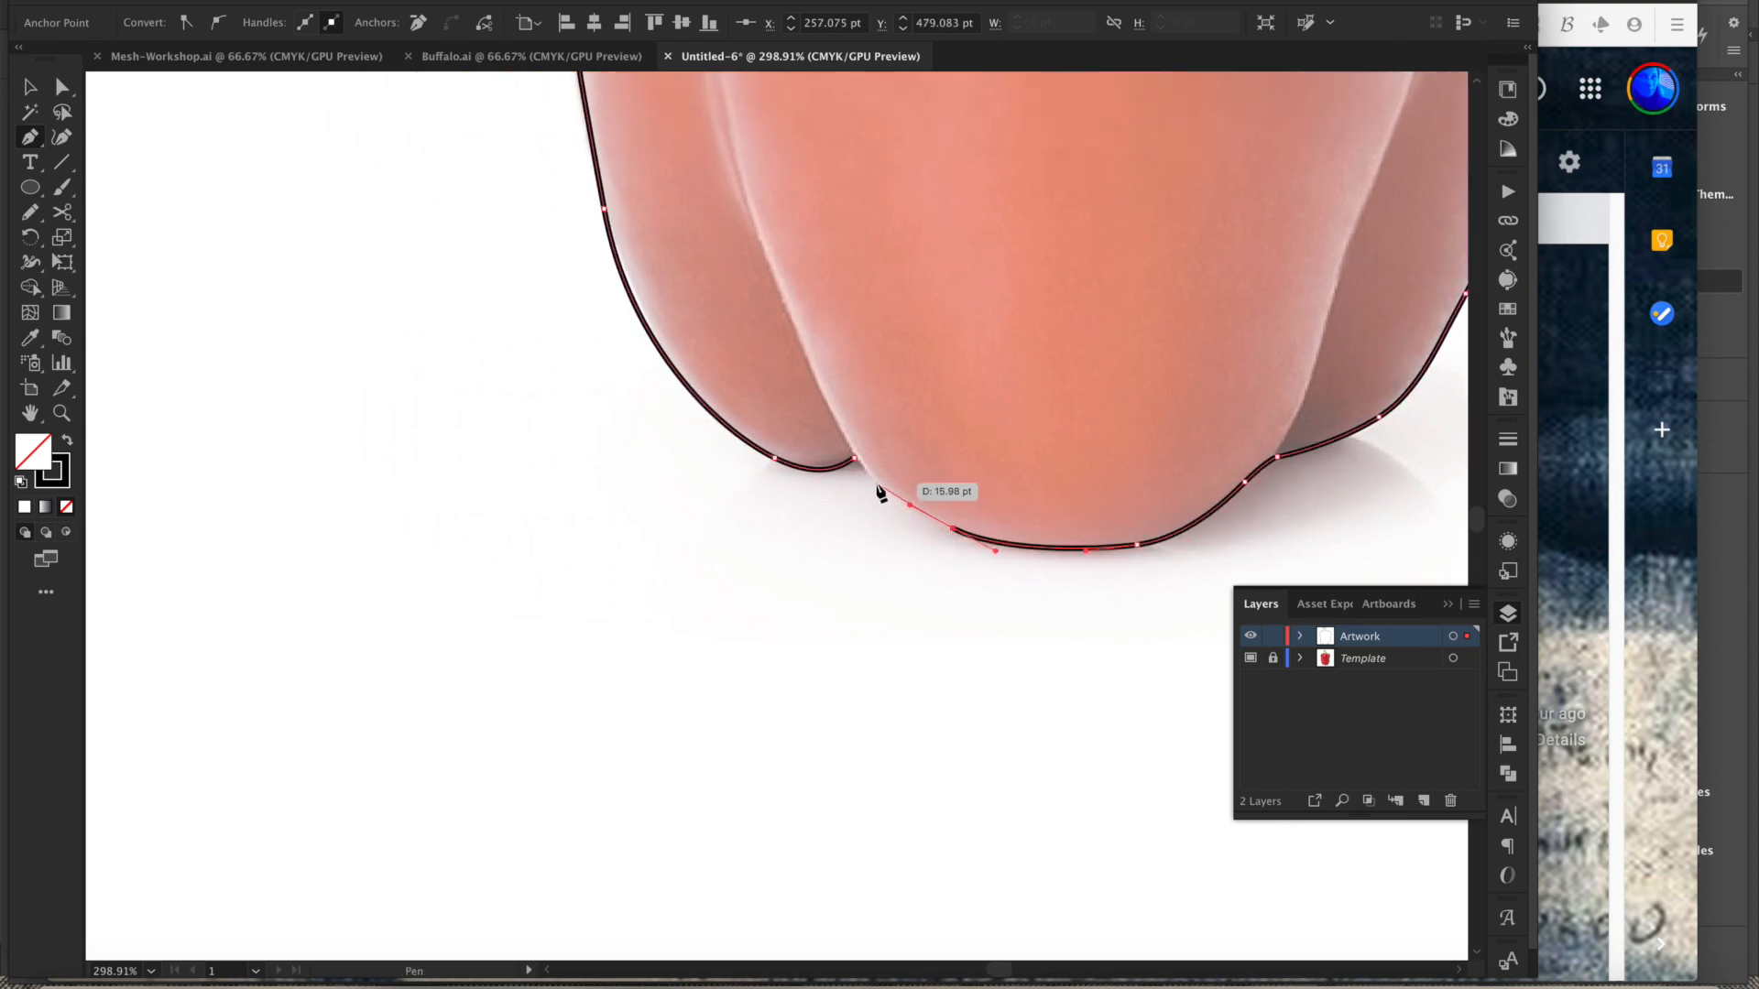
- Close the Pen path at its starting anchor in the pepper's lower-left notch, undoing a stray anchor
left_click(853, 460)
left_click_drag(852, 536, 921, 565)
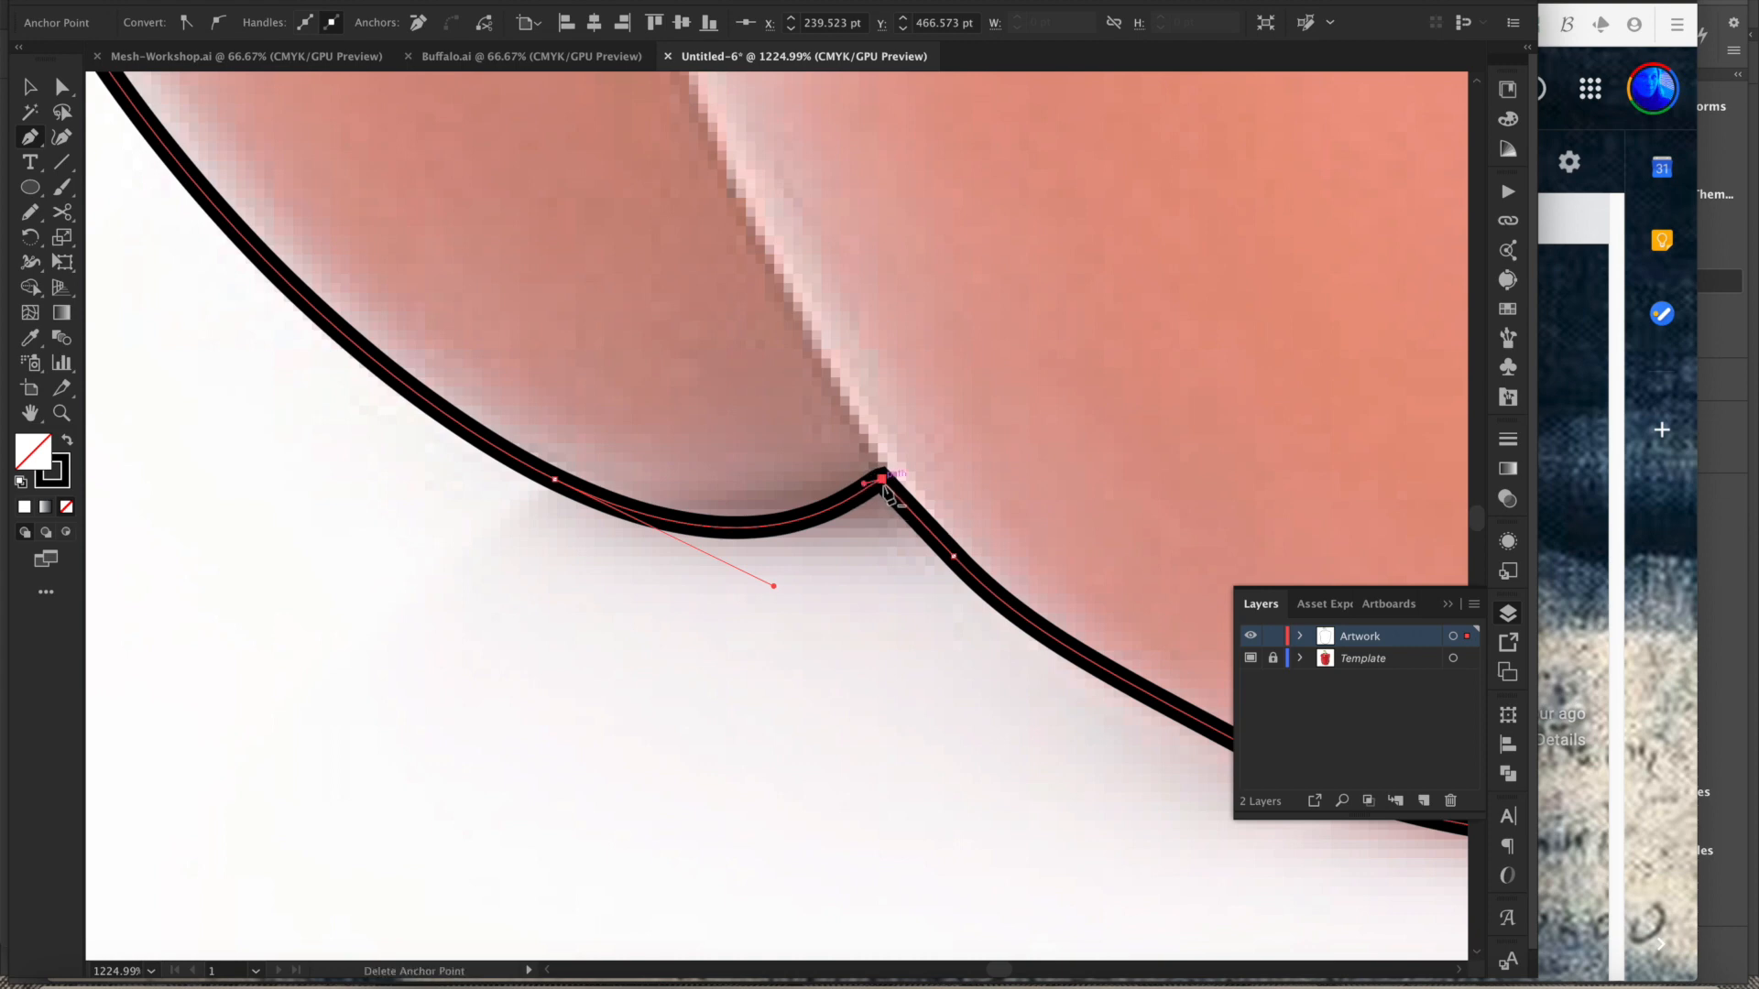
key("super+z")
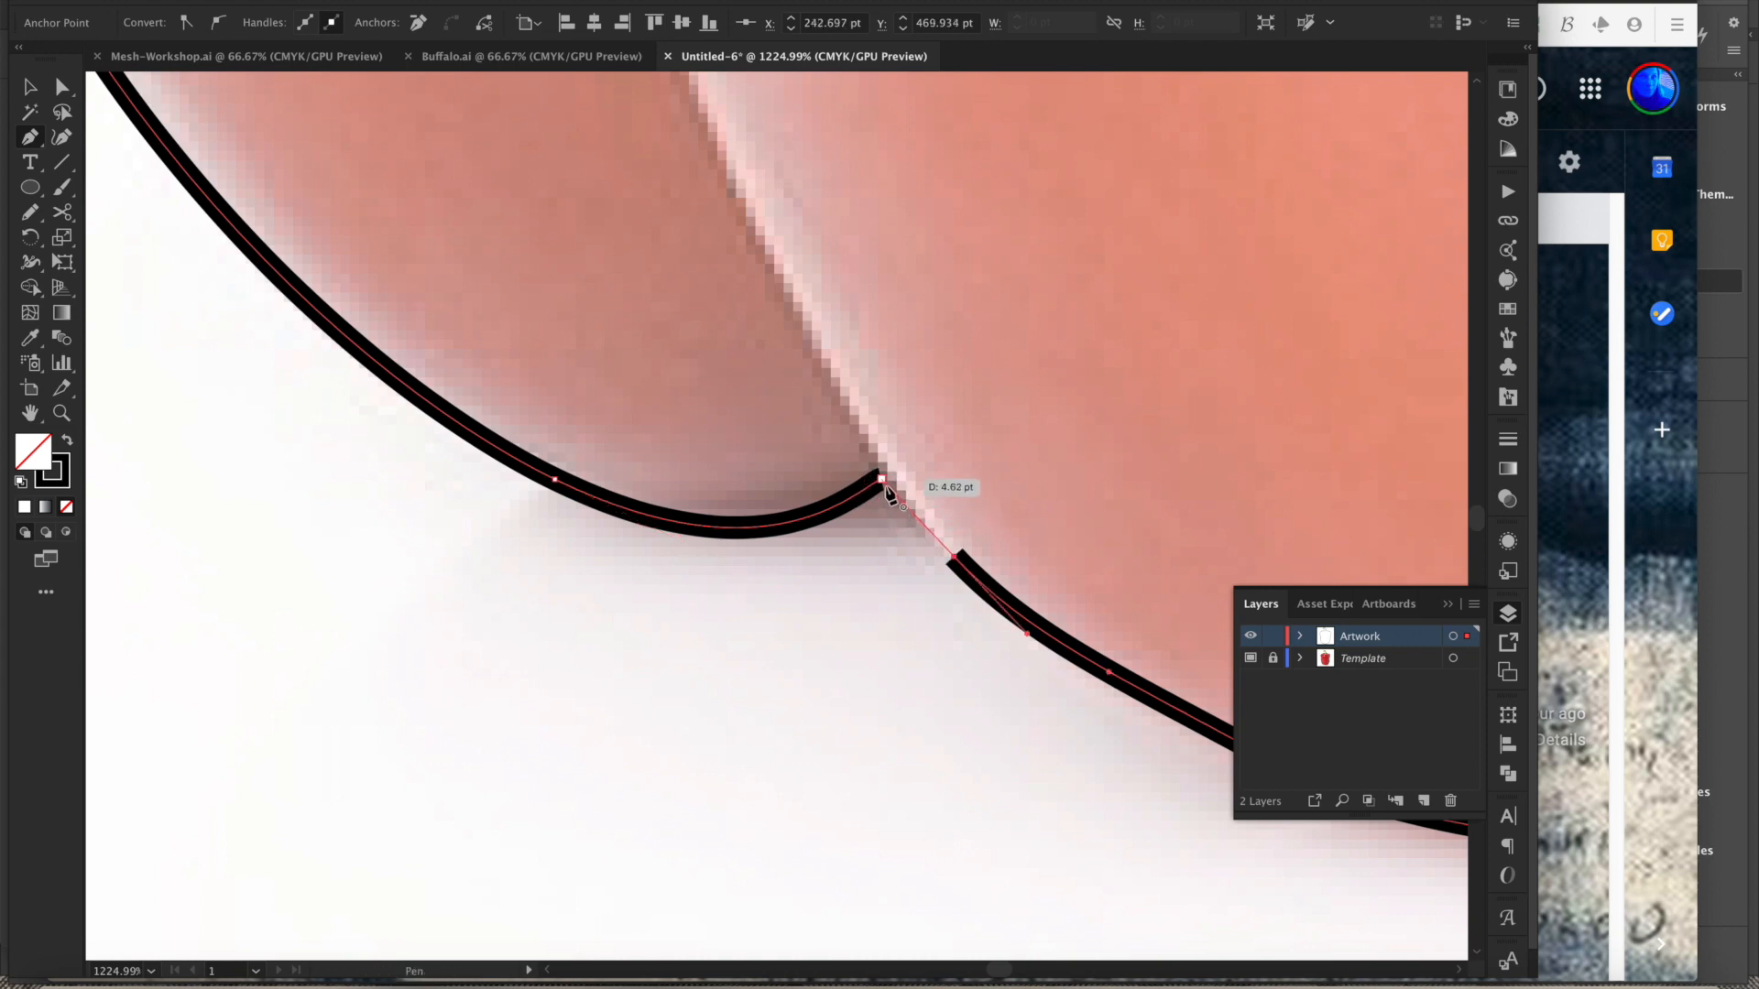
left_click(880, 477)
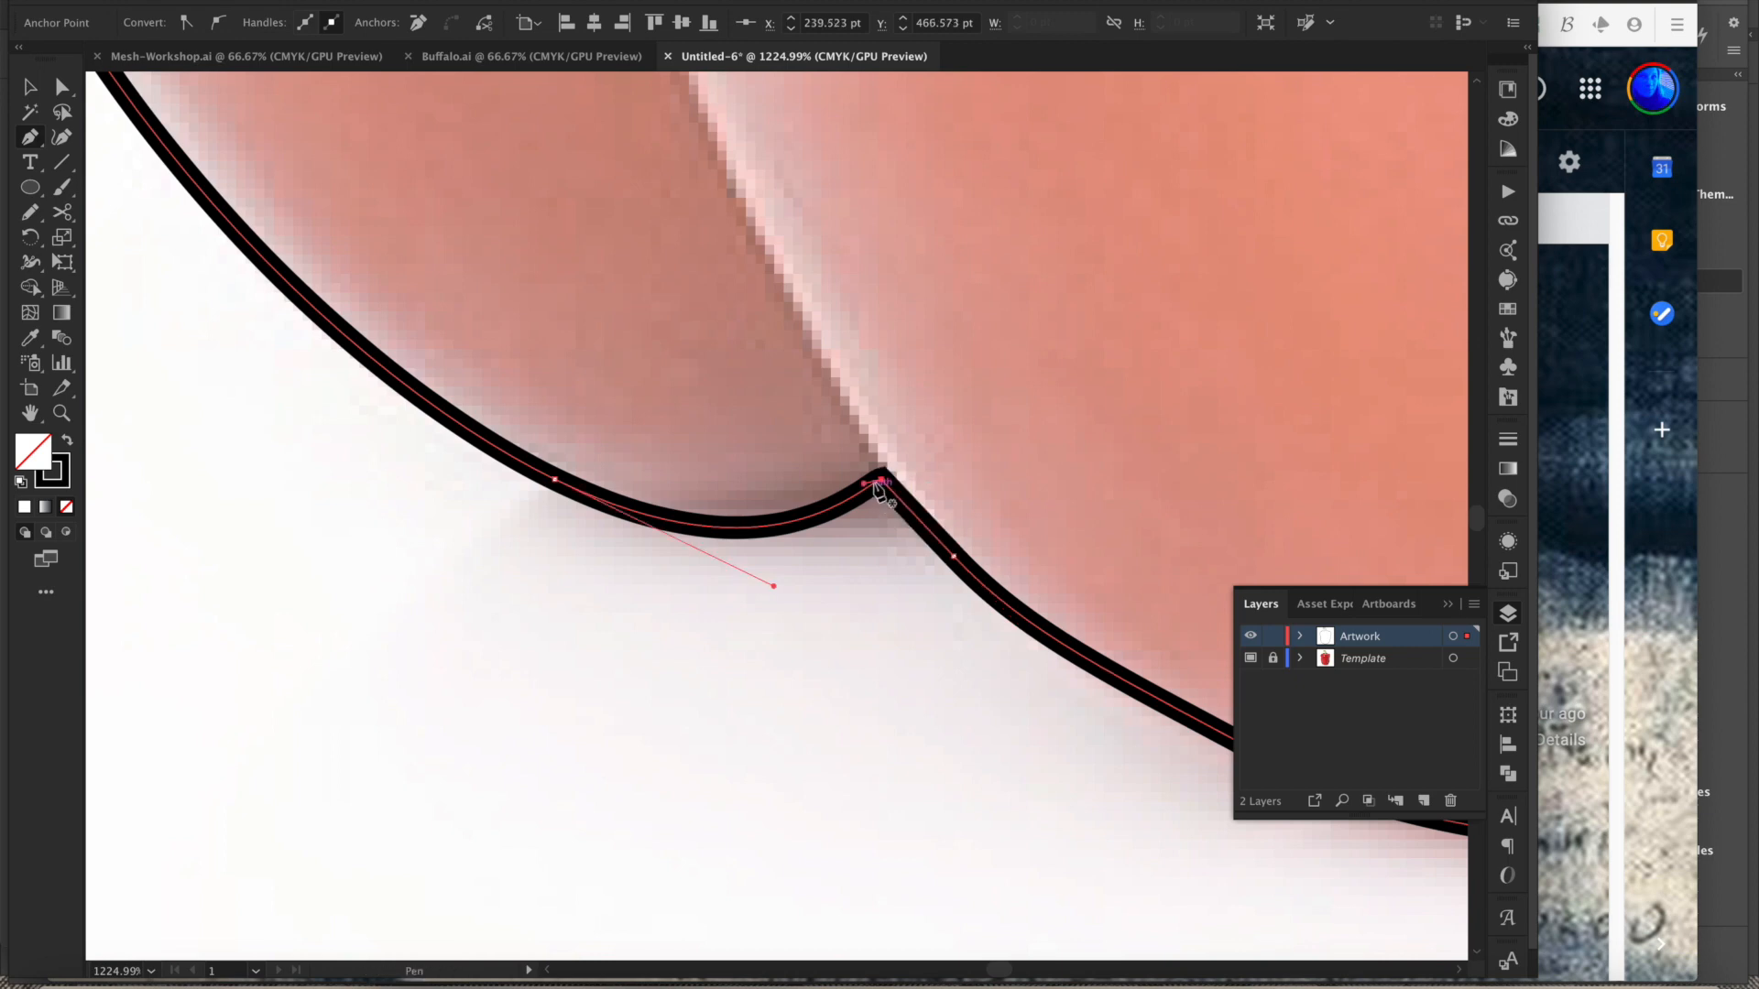
- Fill the closed pepper path with black and hide the Template layer
left_click(864, 623, "alt+super")
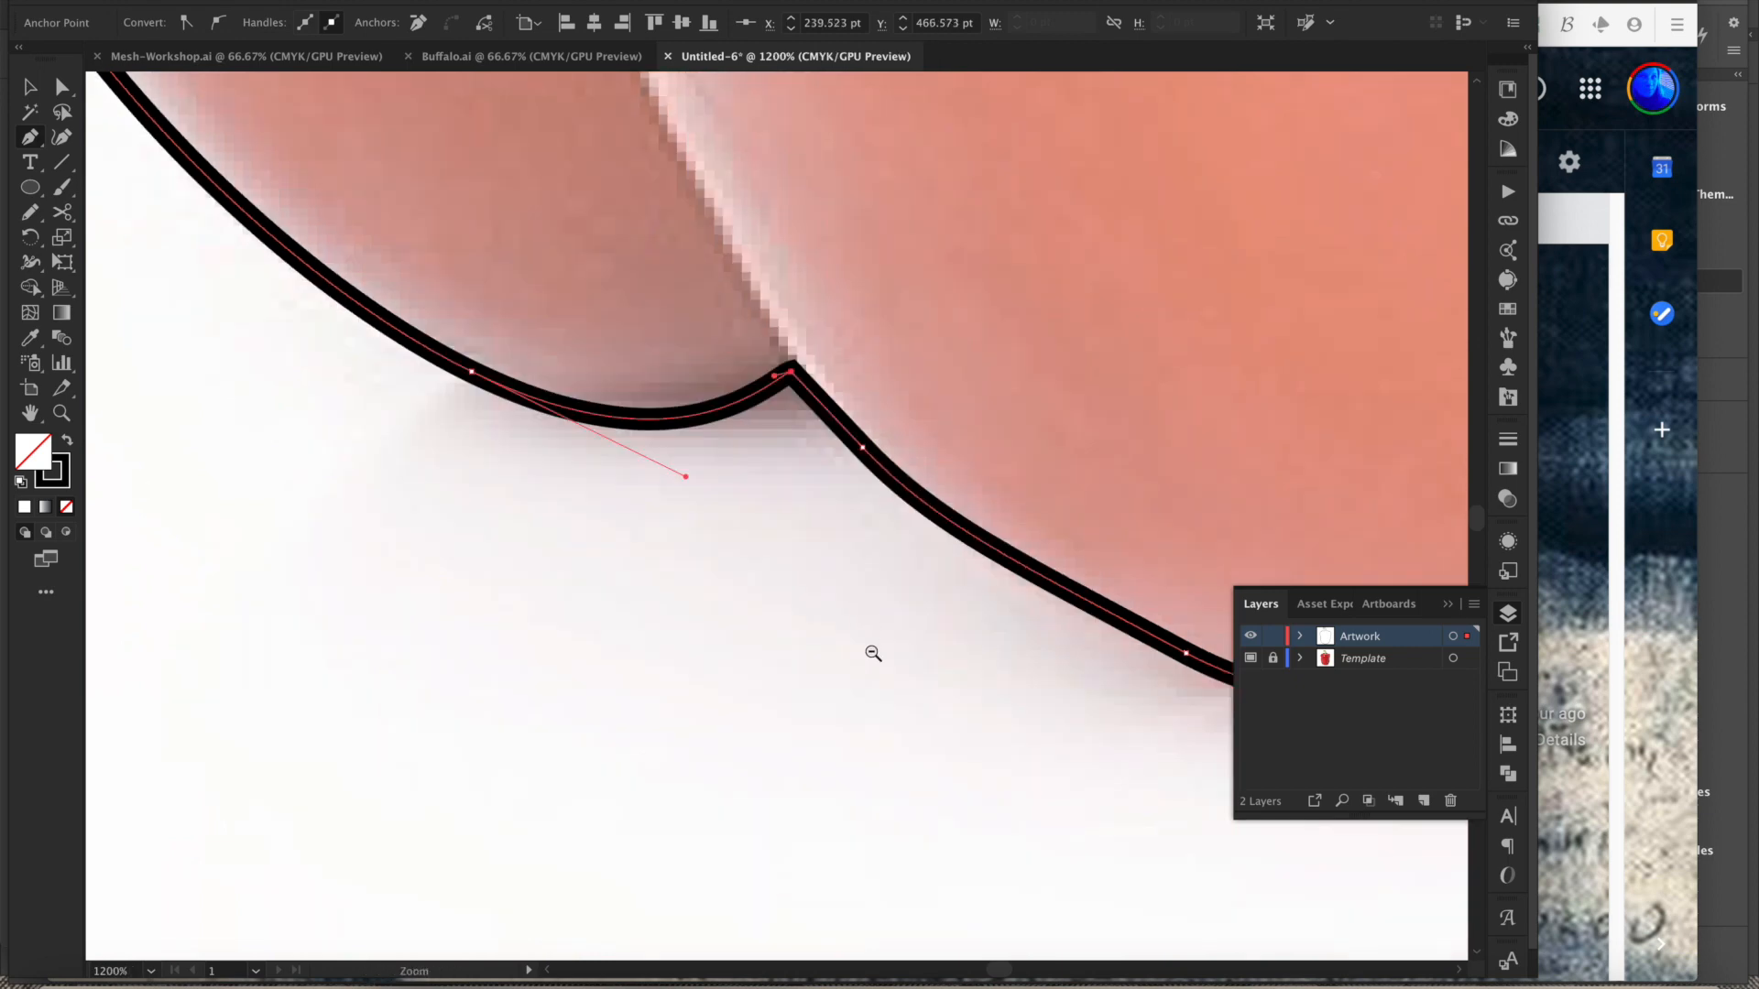
left_click(872, 649, "alt+super")
left_click(871, 632, "alt+super")
left_click(871, 605, "alt+super")
left_click(875, 595, "alt+super")
left_click(878, 585, "alt+super")
left_click(875, 577, "alt+super")
left_click(868, 555, "alt+super")
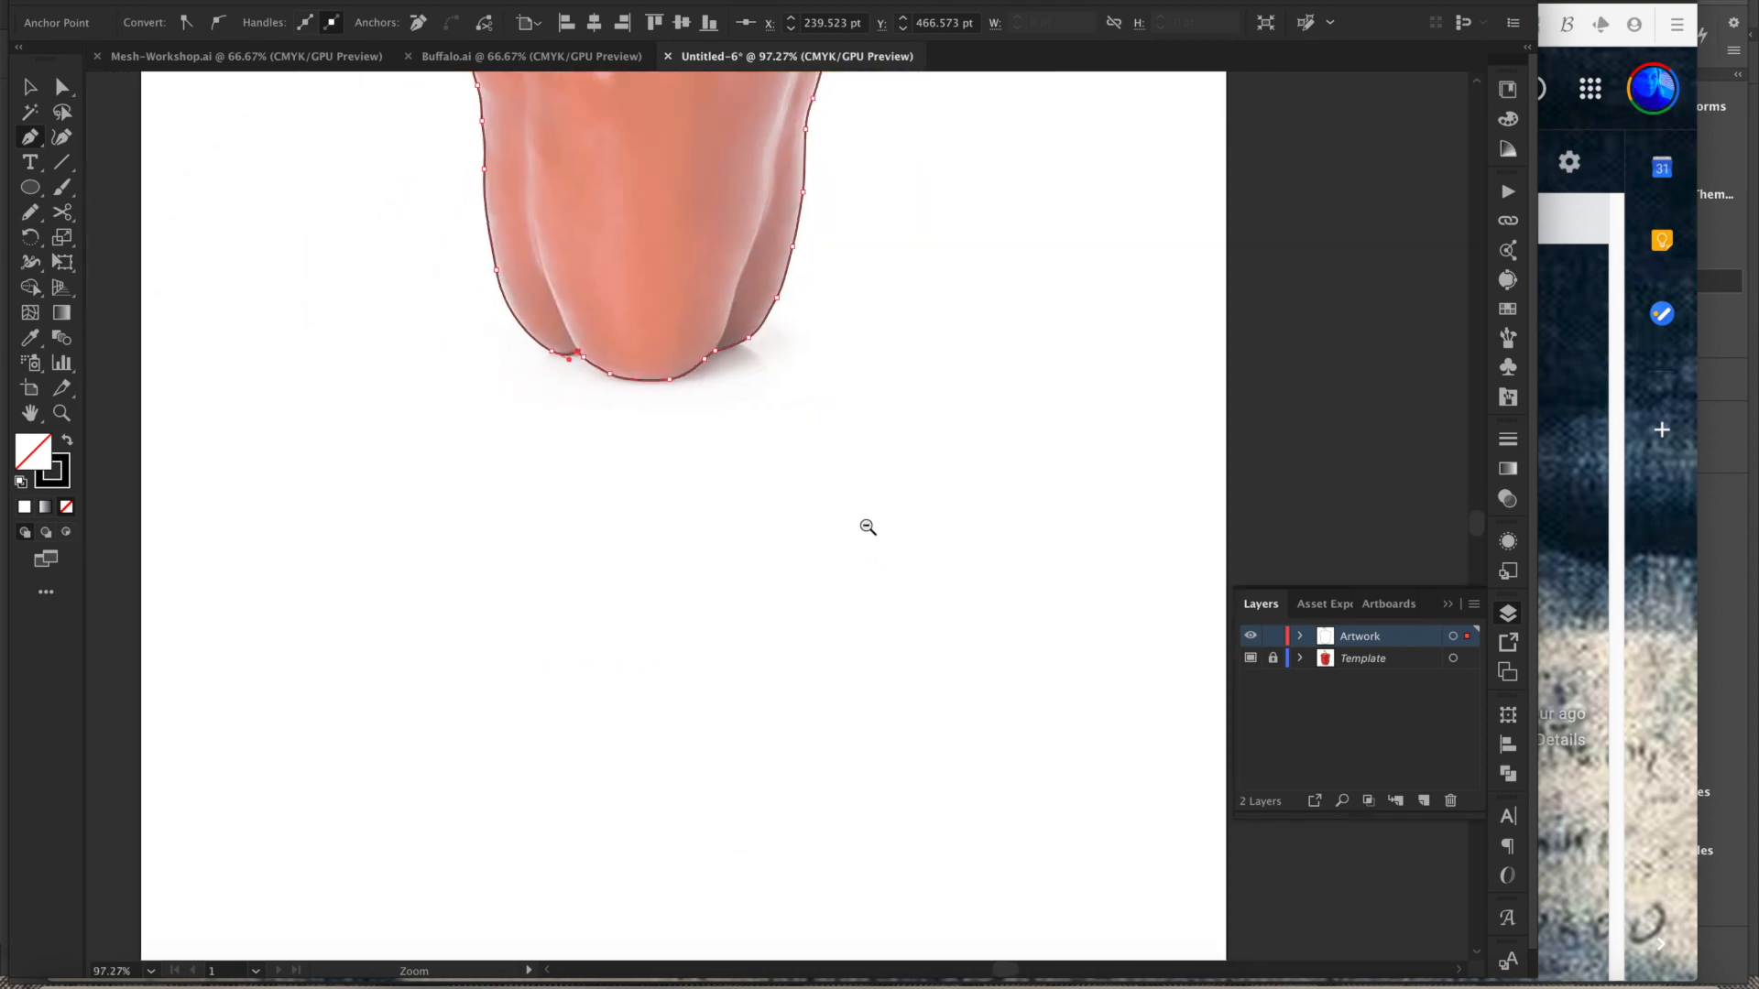
left_click(869, 492, "alt+super")
left_click_drag(879, 467, 880, 643)
left_click_drag(869, 511, 877, 591)
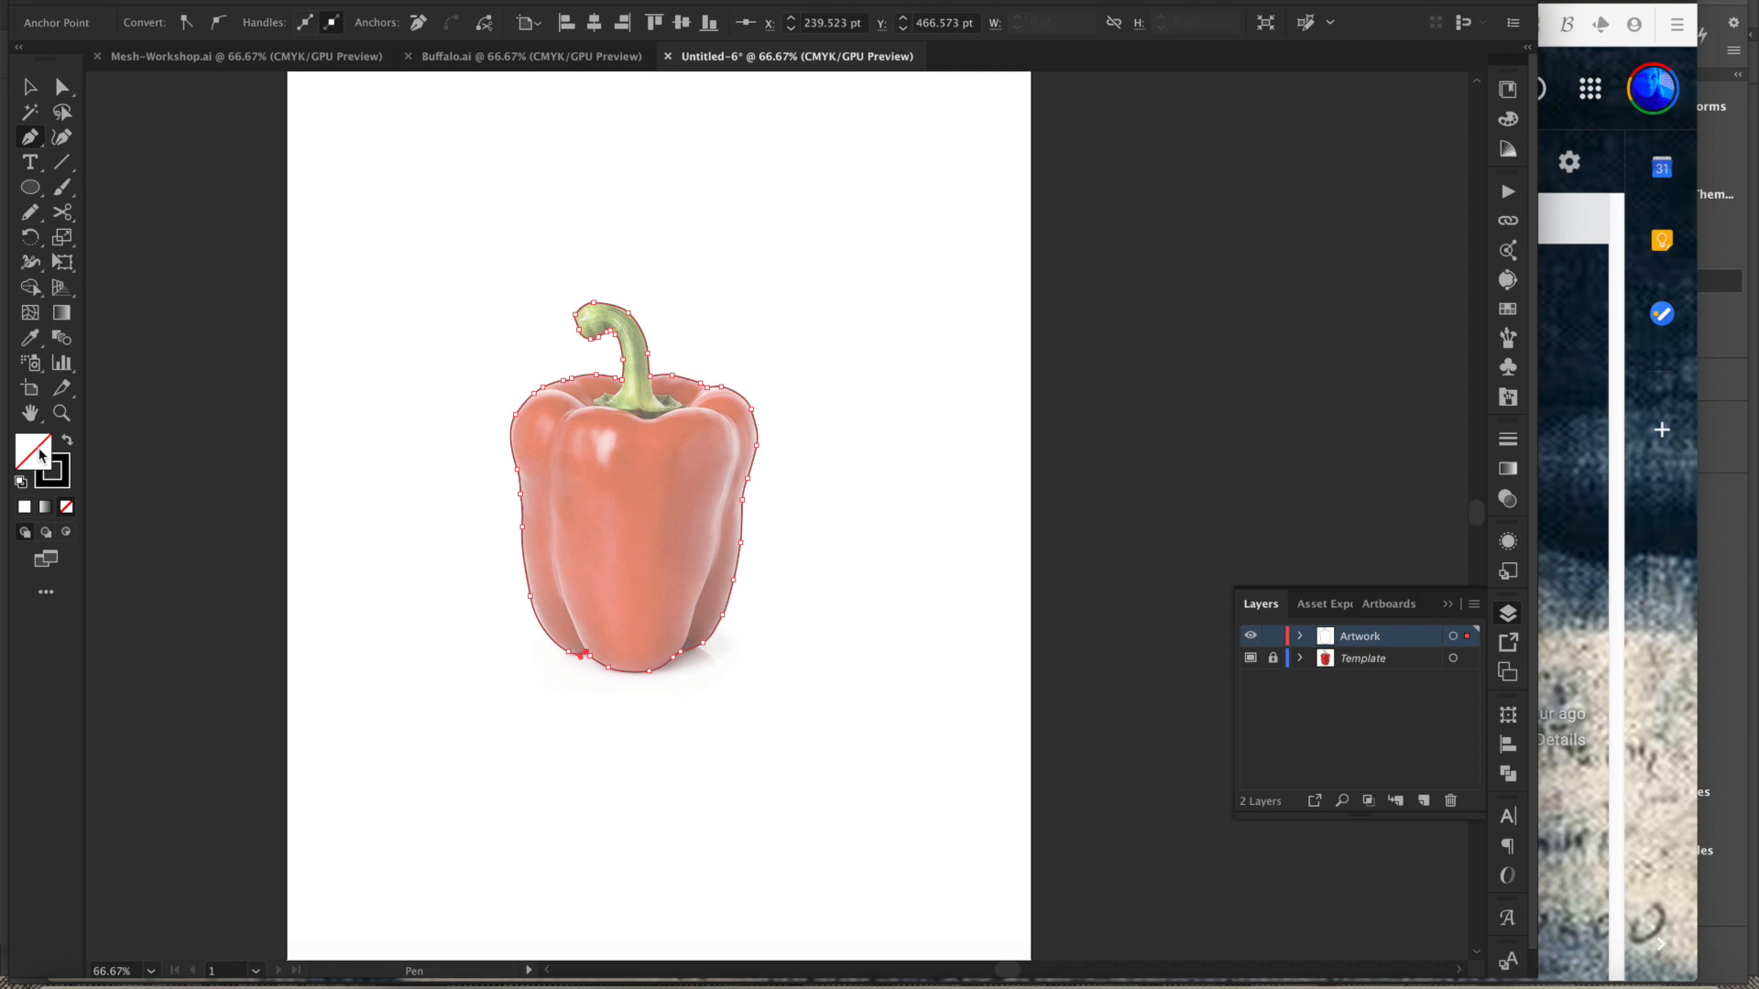
left_click(68, 444)
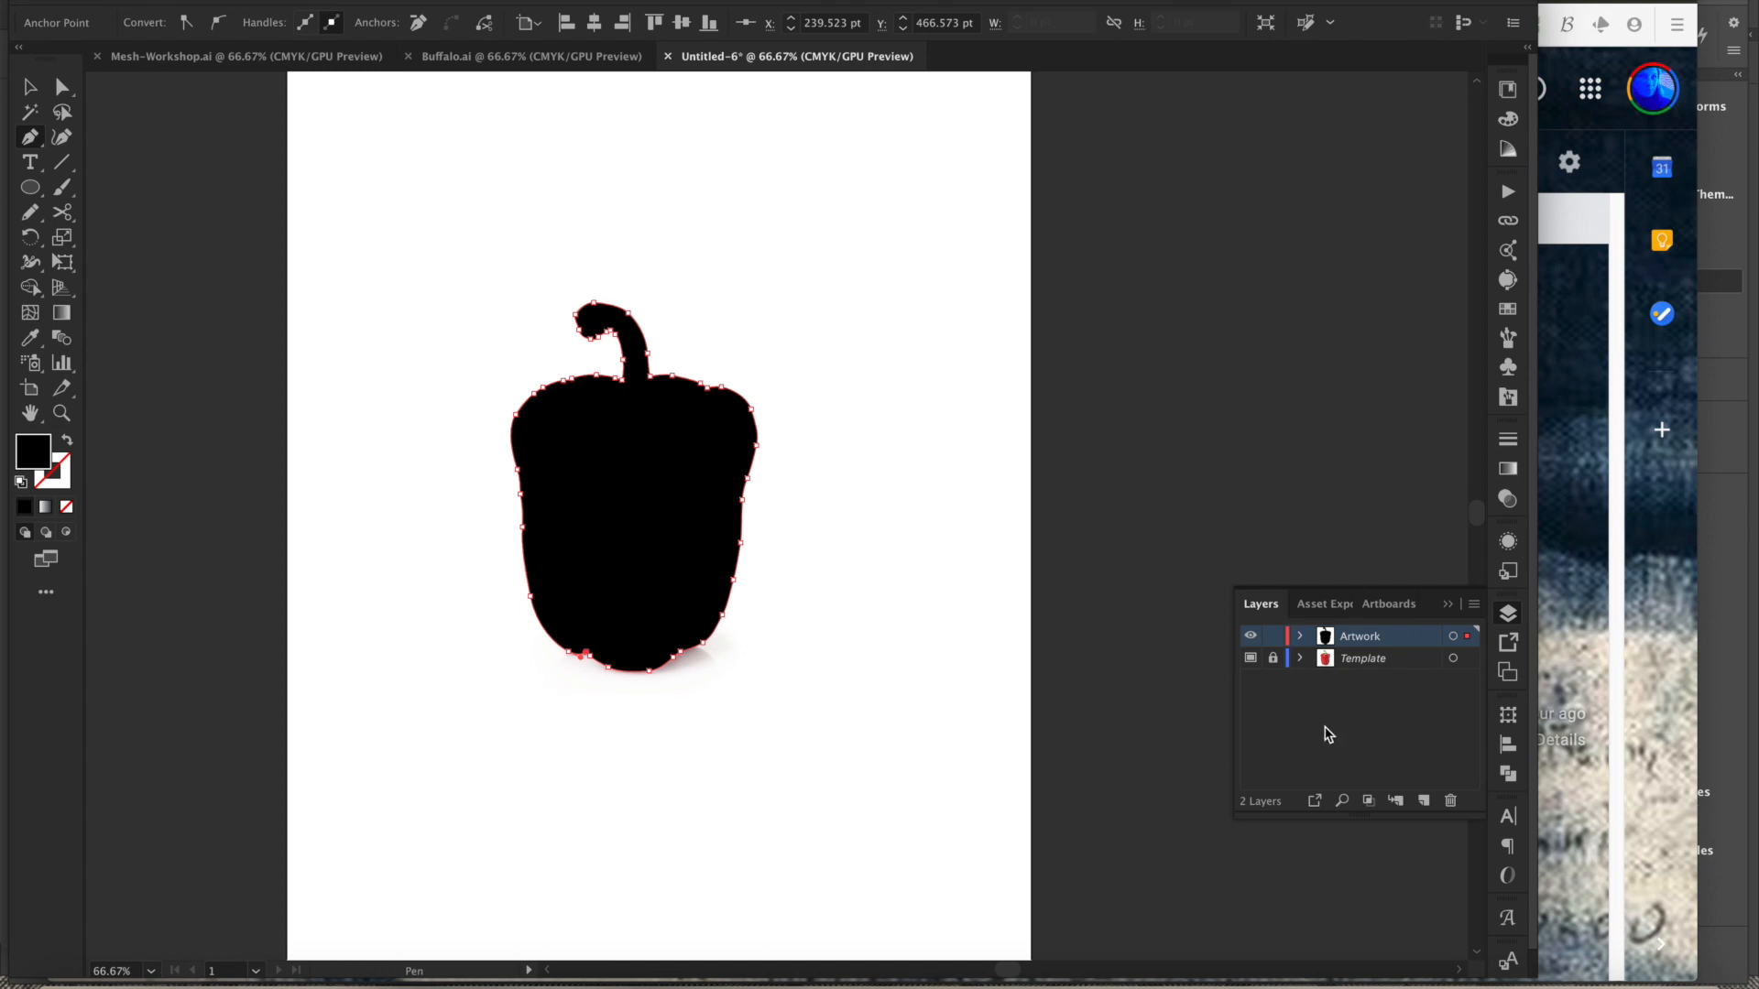
left_click(1251, 659)
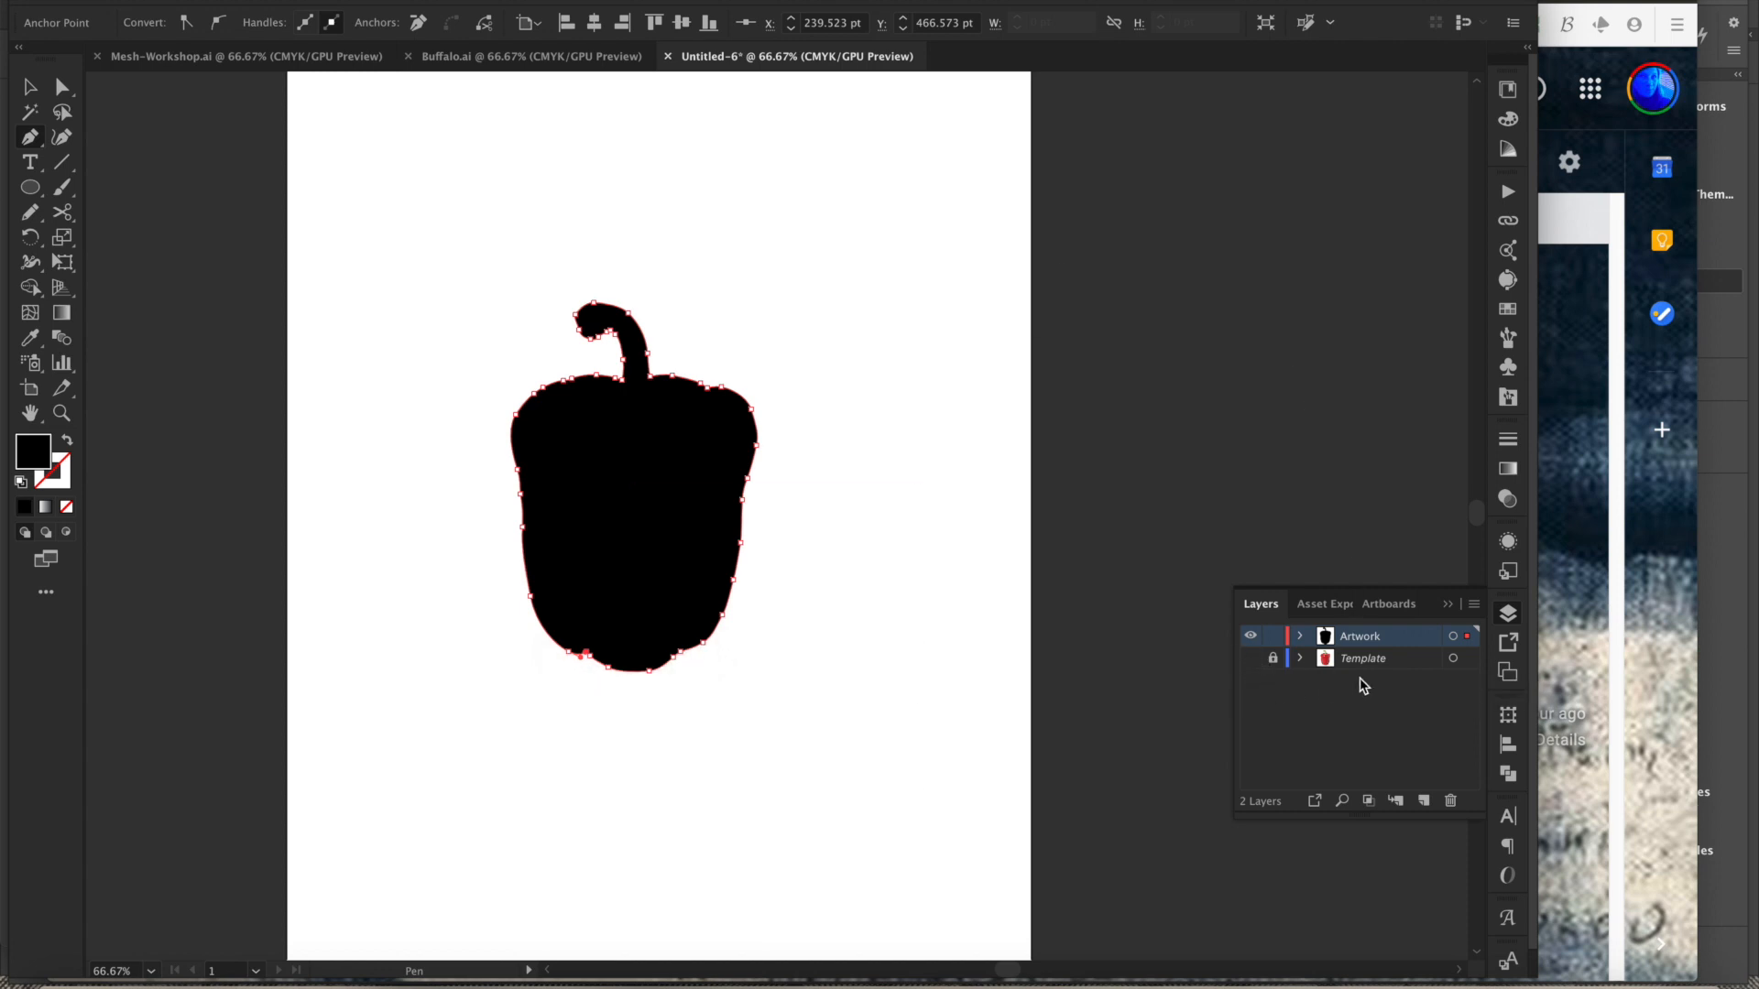
- Draw an area text box below the pepper and enter the text CAPSICUMS ARE FULL OF VITAMIN C
key("v")
left_click(885, 710)
left_click_drag(886, 594, 898, 638)
scroll(909, 726, "down", 3)
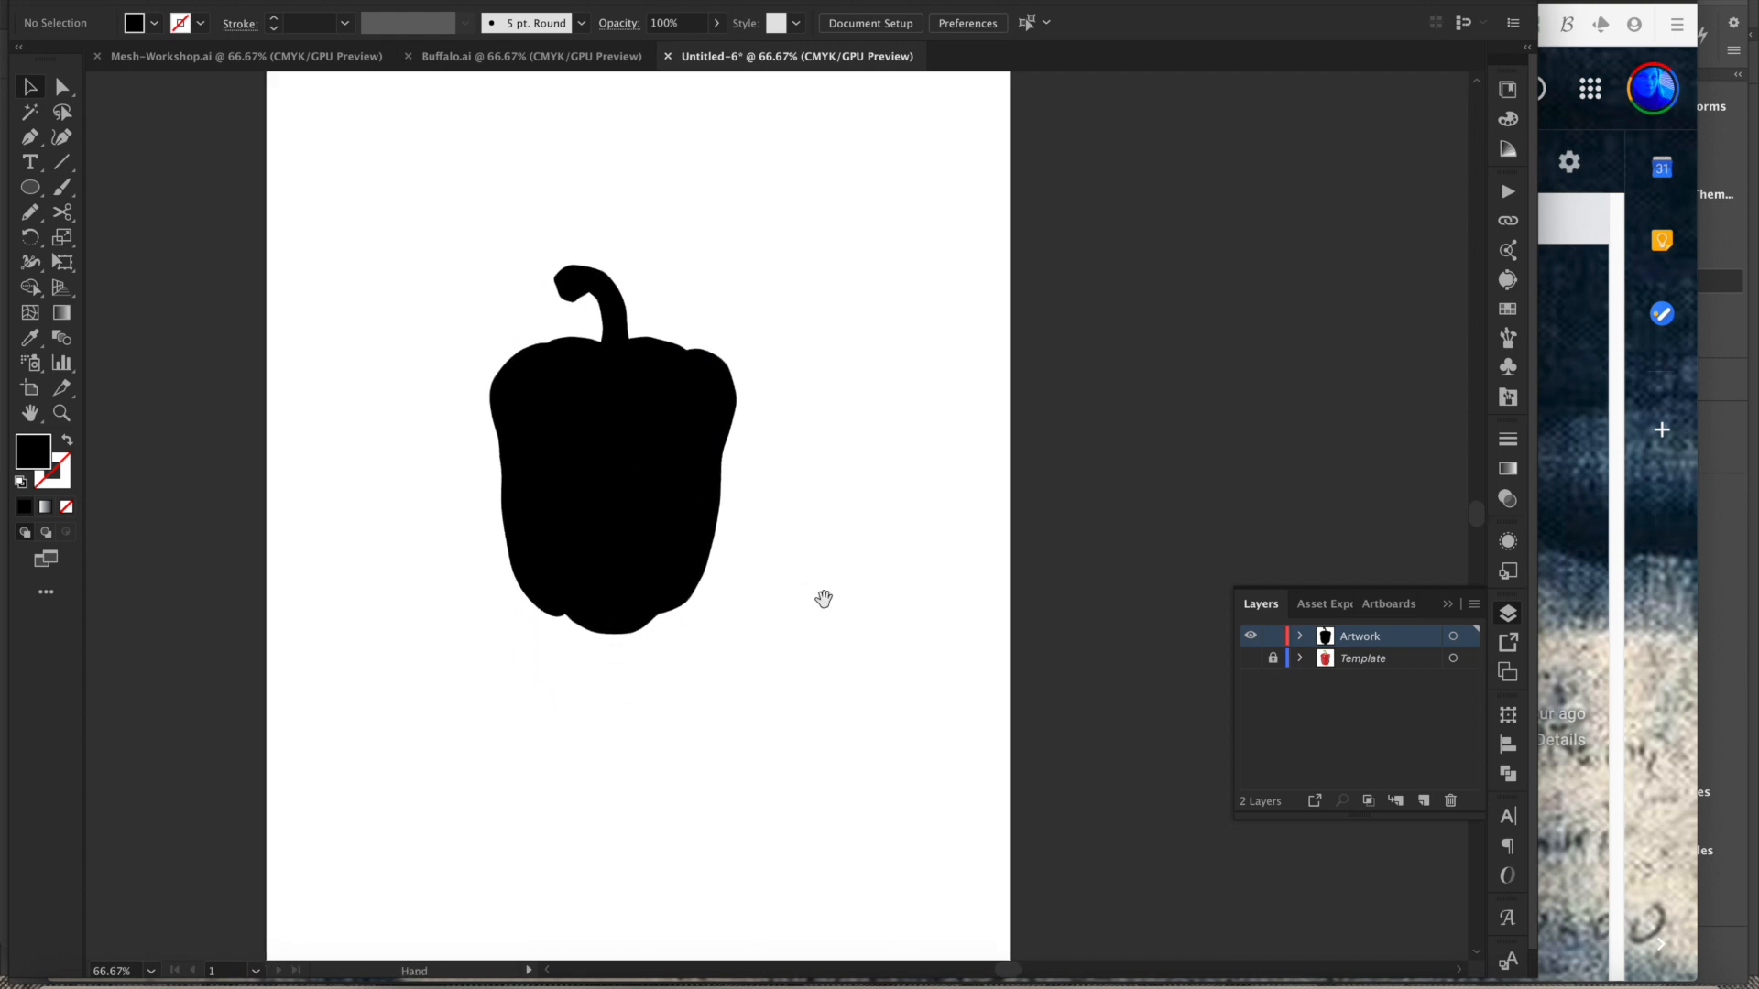
scroll(852, 703, "up", 1)
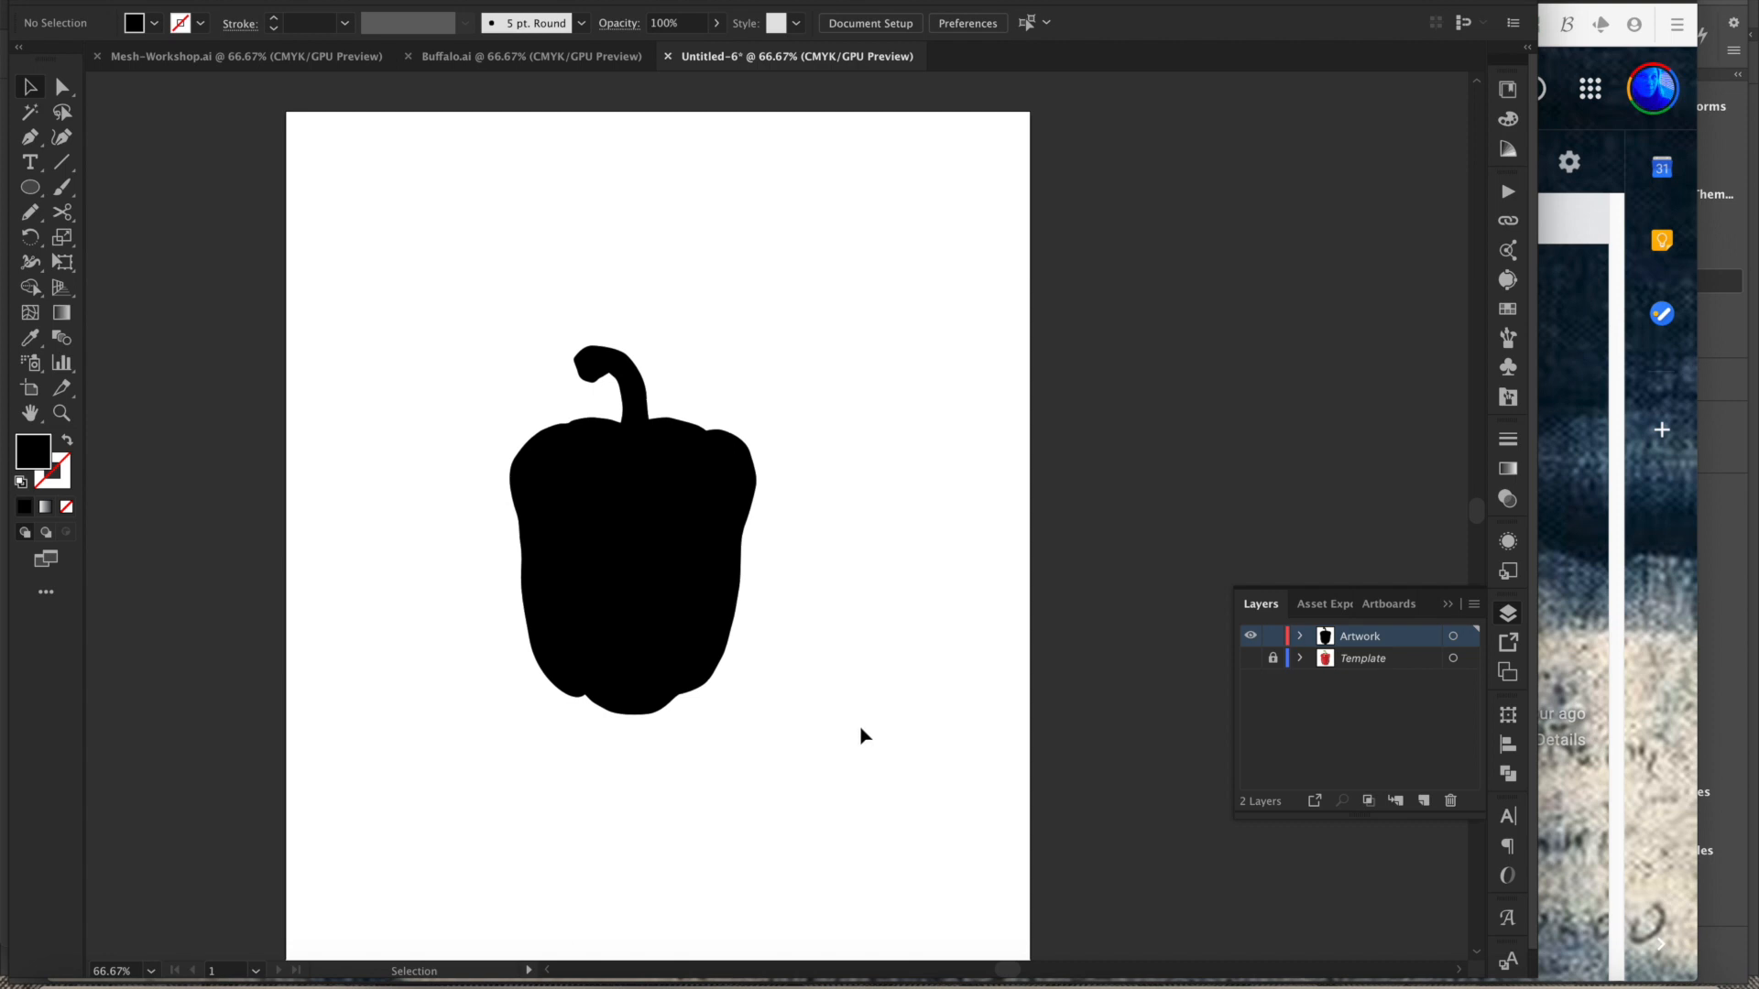
scroll(806, 760, "down", 2)
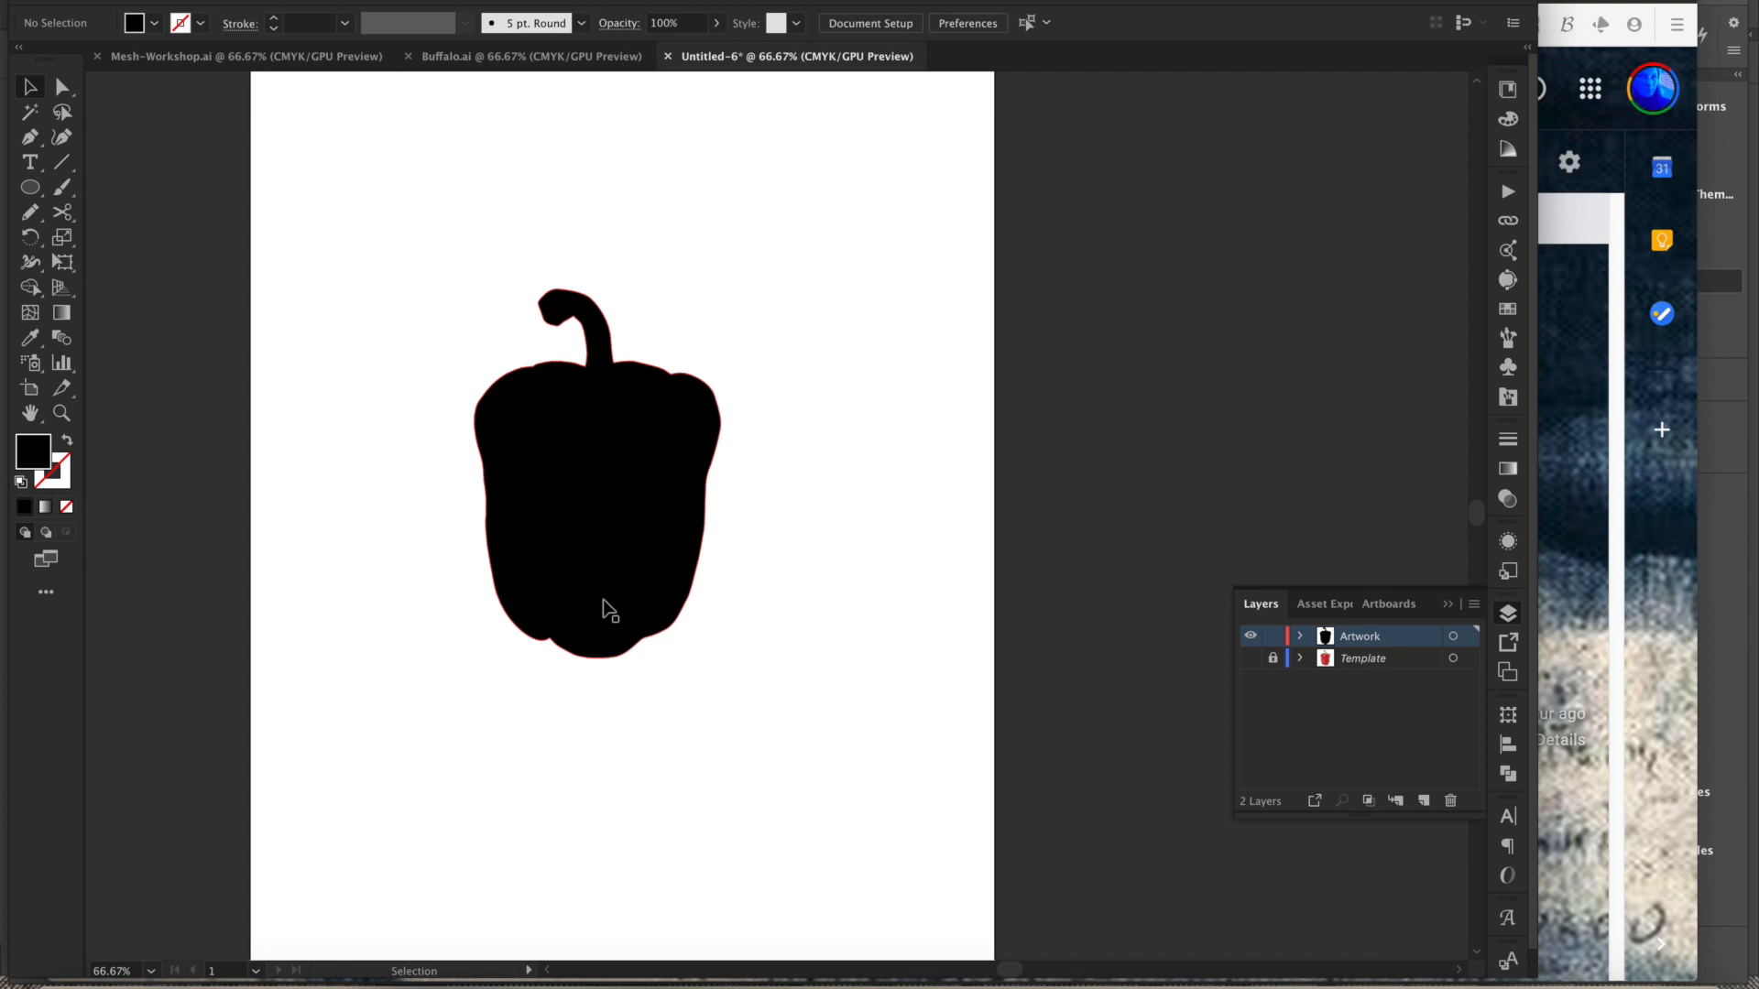
left_click_drag(583, 778, 531, 739)
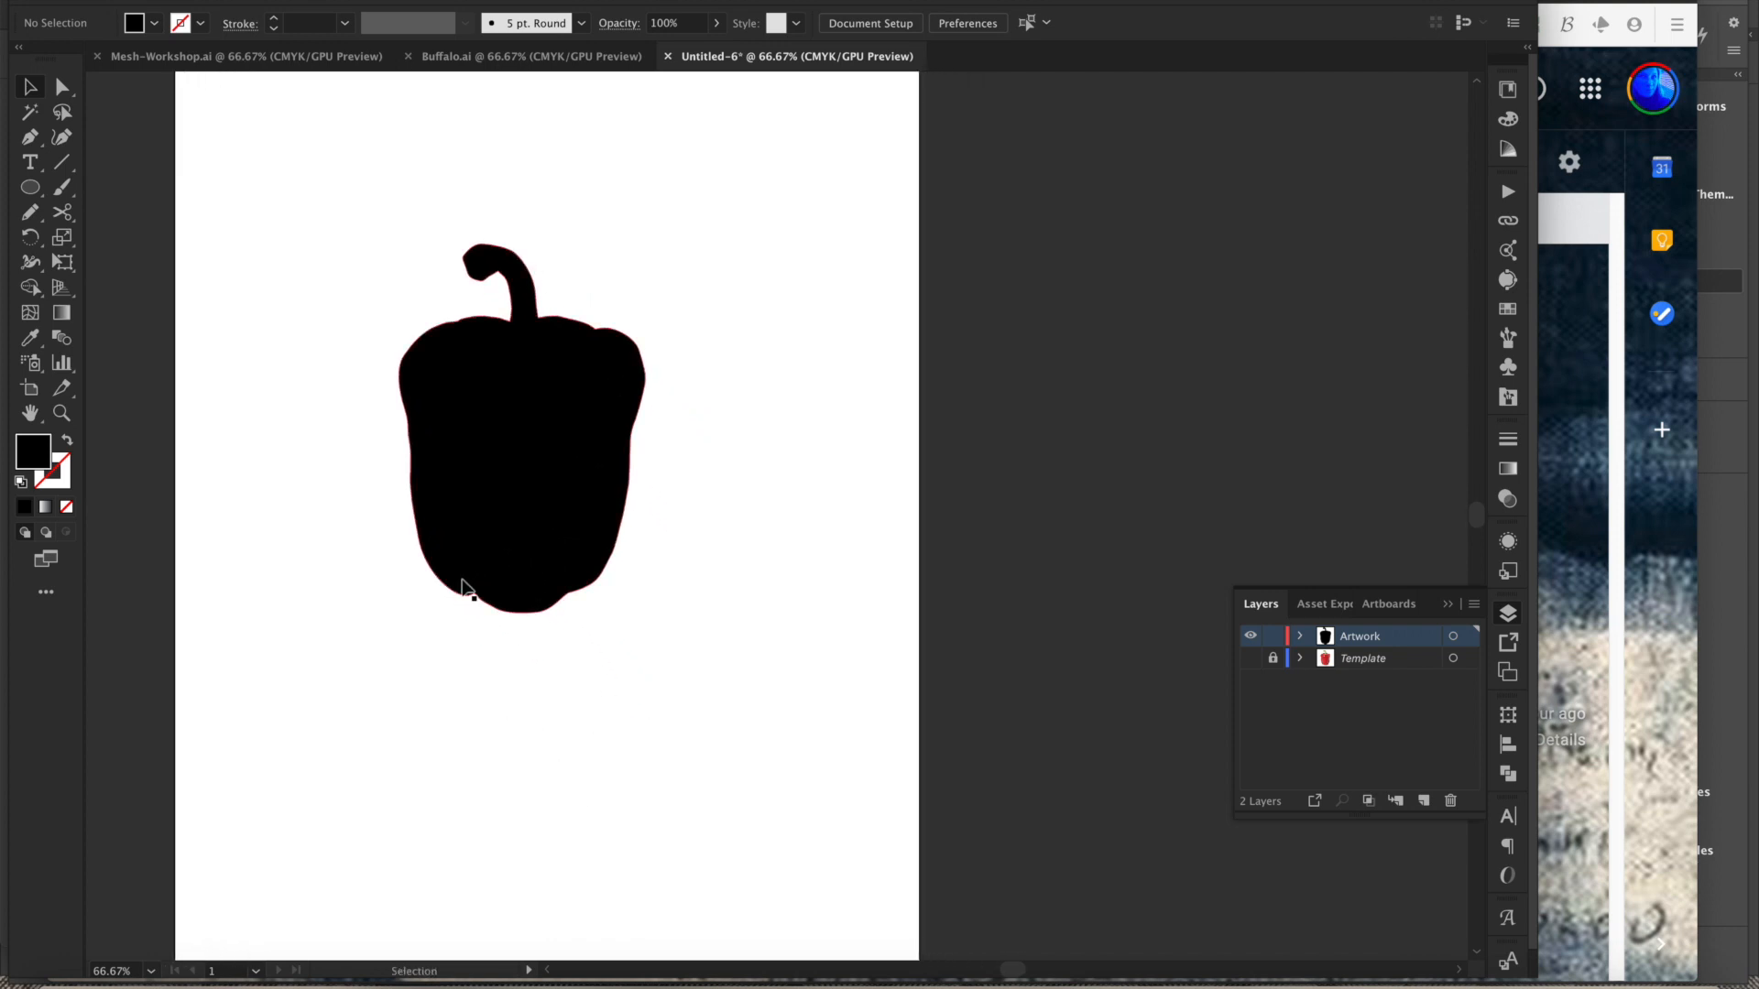
key("t")
left_click_drag(427, 693, 702, 808)
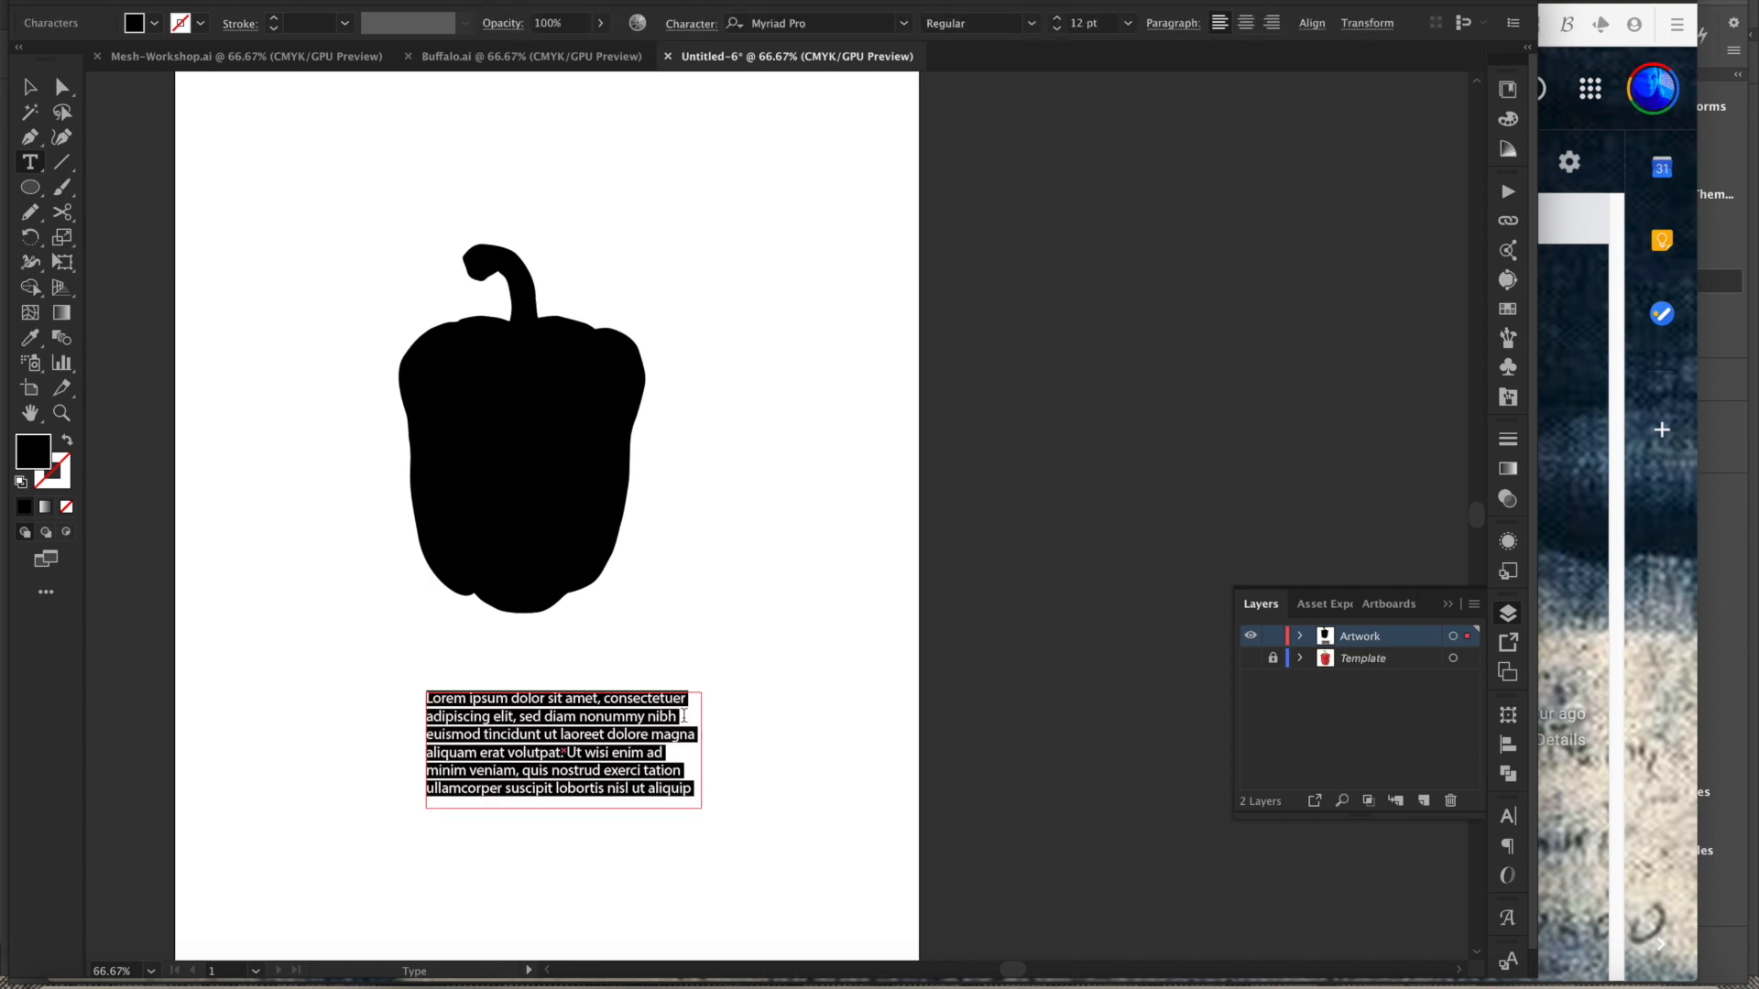
key("BackSpace")
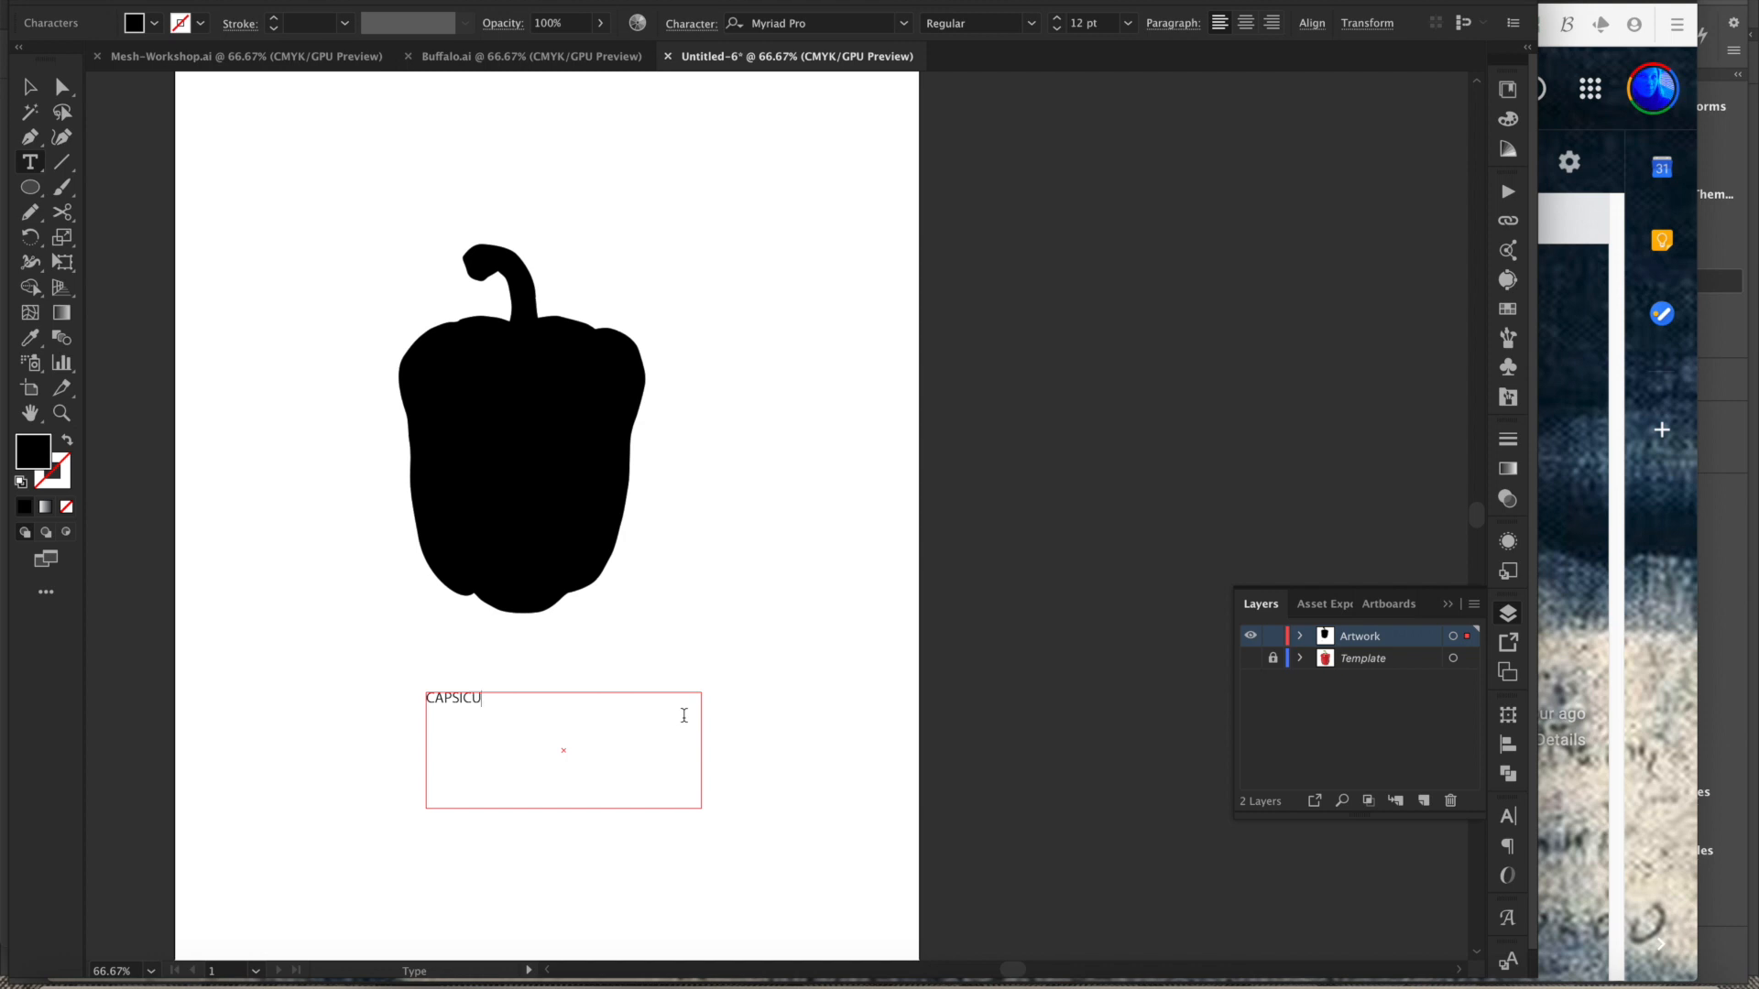
type("CAPSICU")
key("BackSpace")
key("BackSpace")
key("BackSpace")
key("BackSpace")
- Select all the text and change its font to Active Regular
left_click(628, 647)
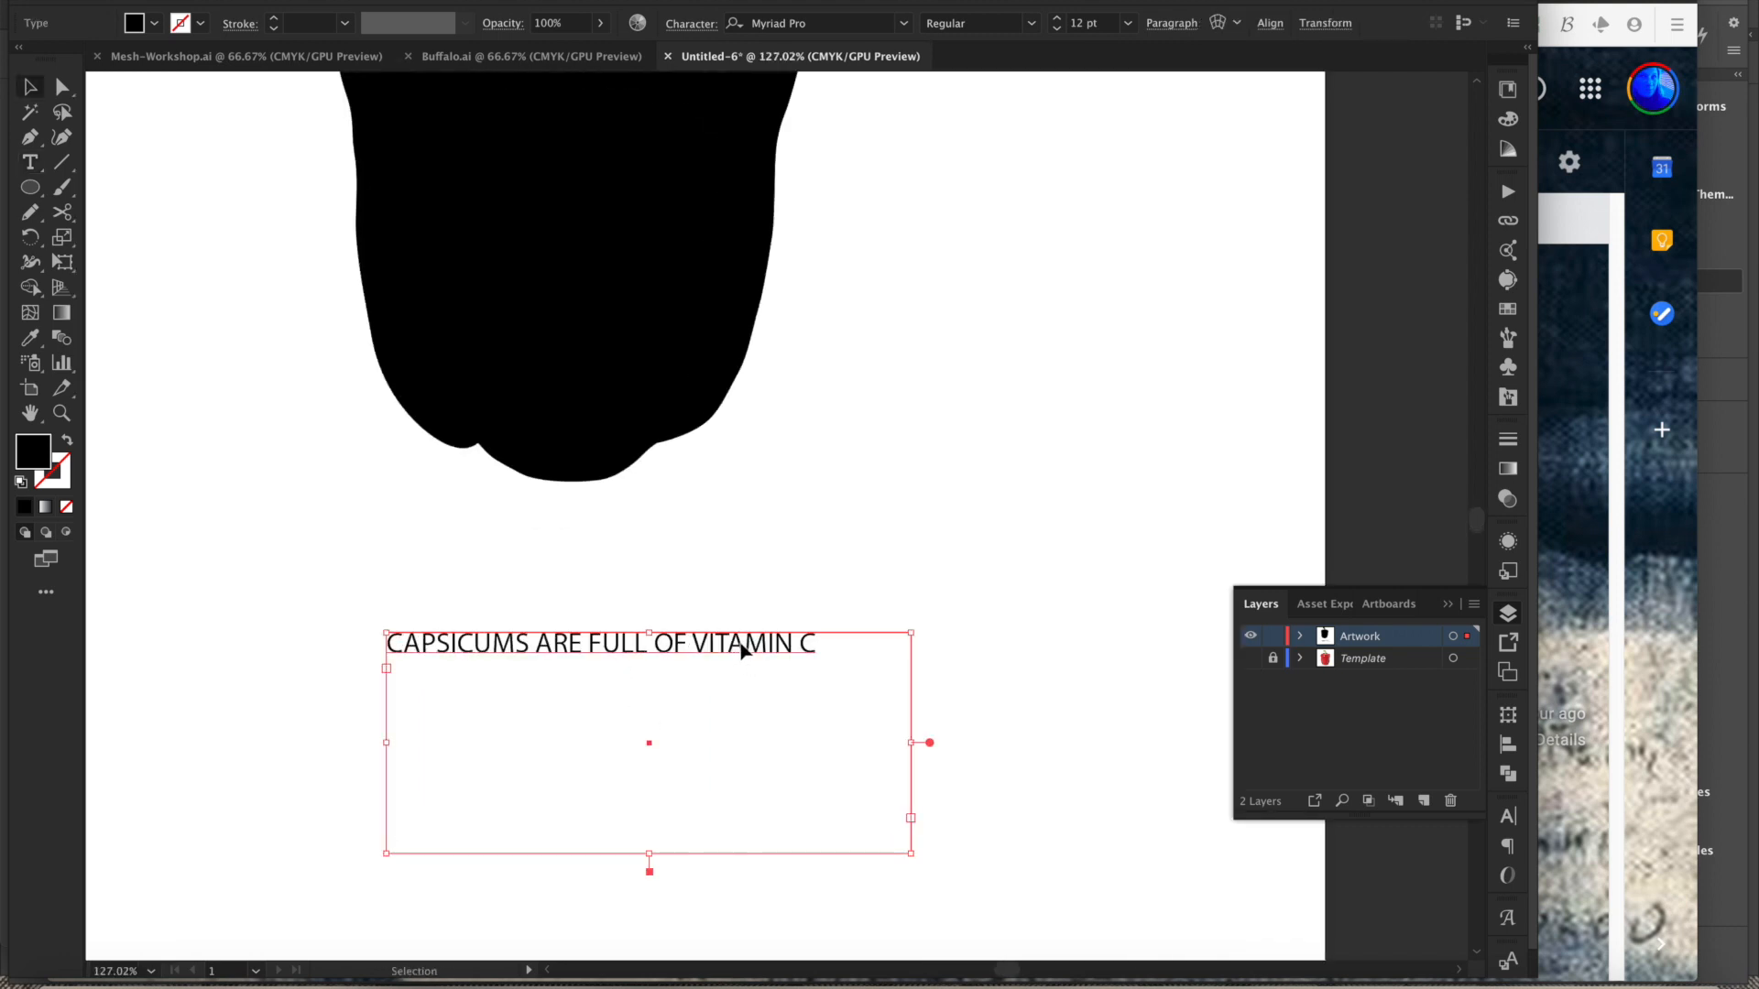
double_click(748, 651)
left_click_drag(826, 644, 325, 638)
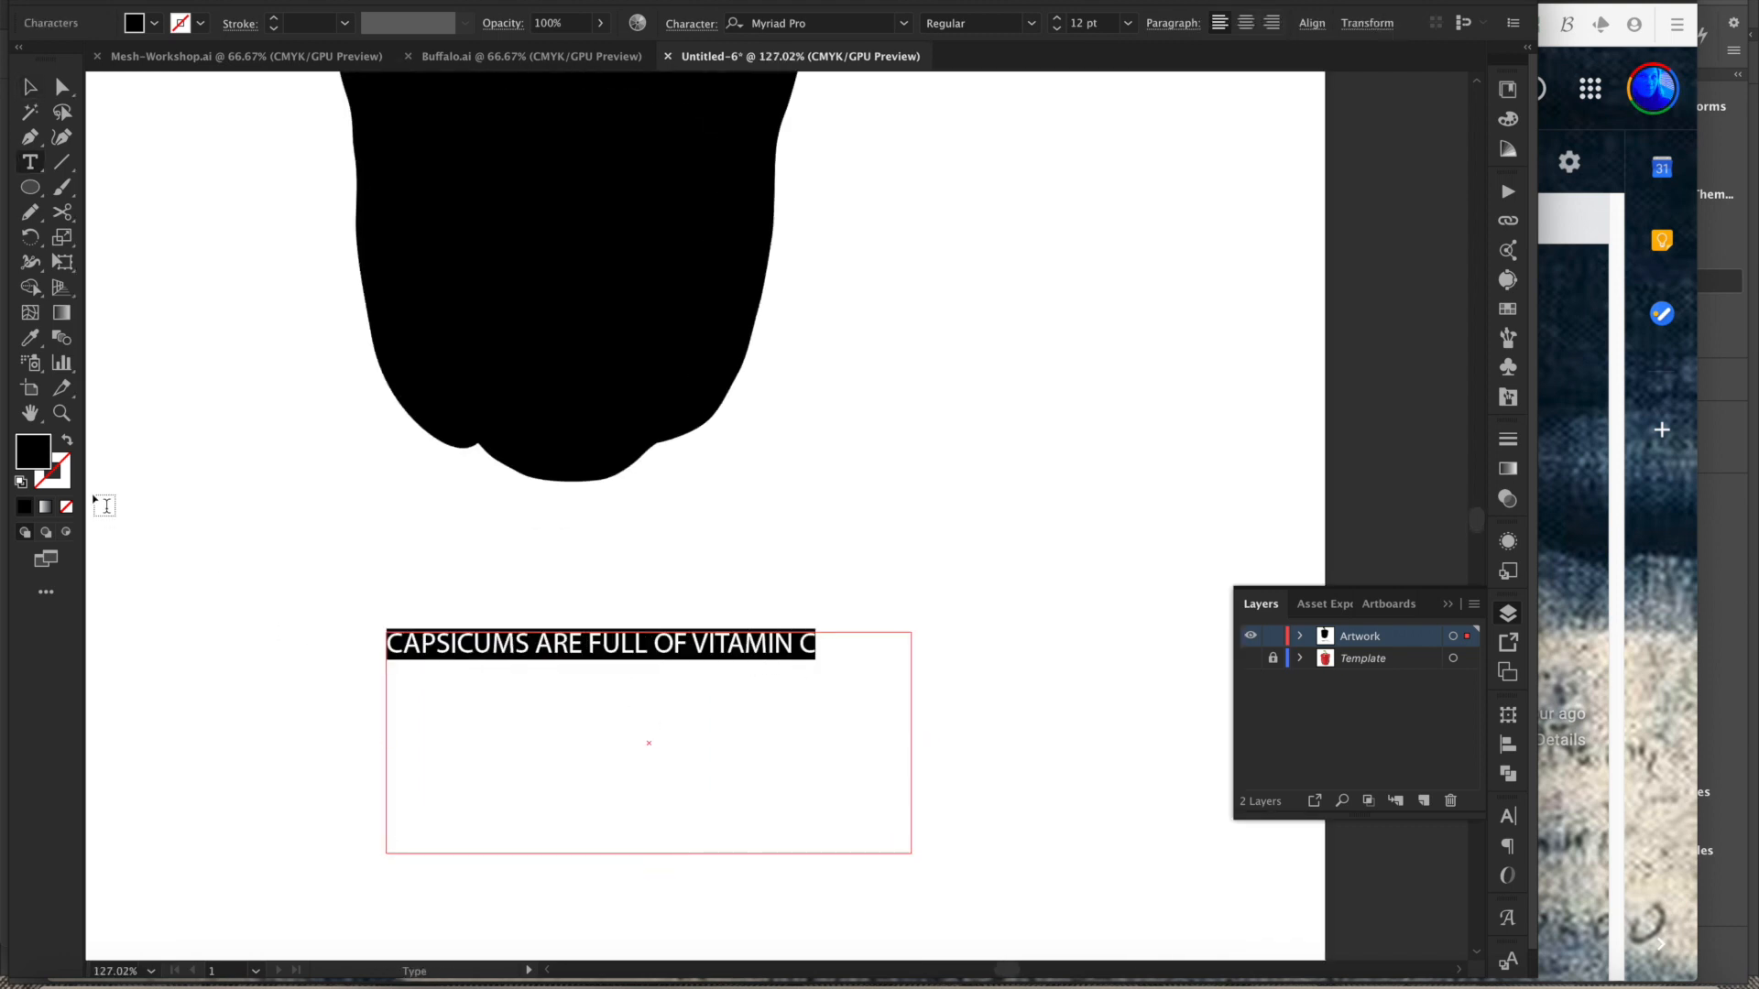
left_click(904, 23)
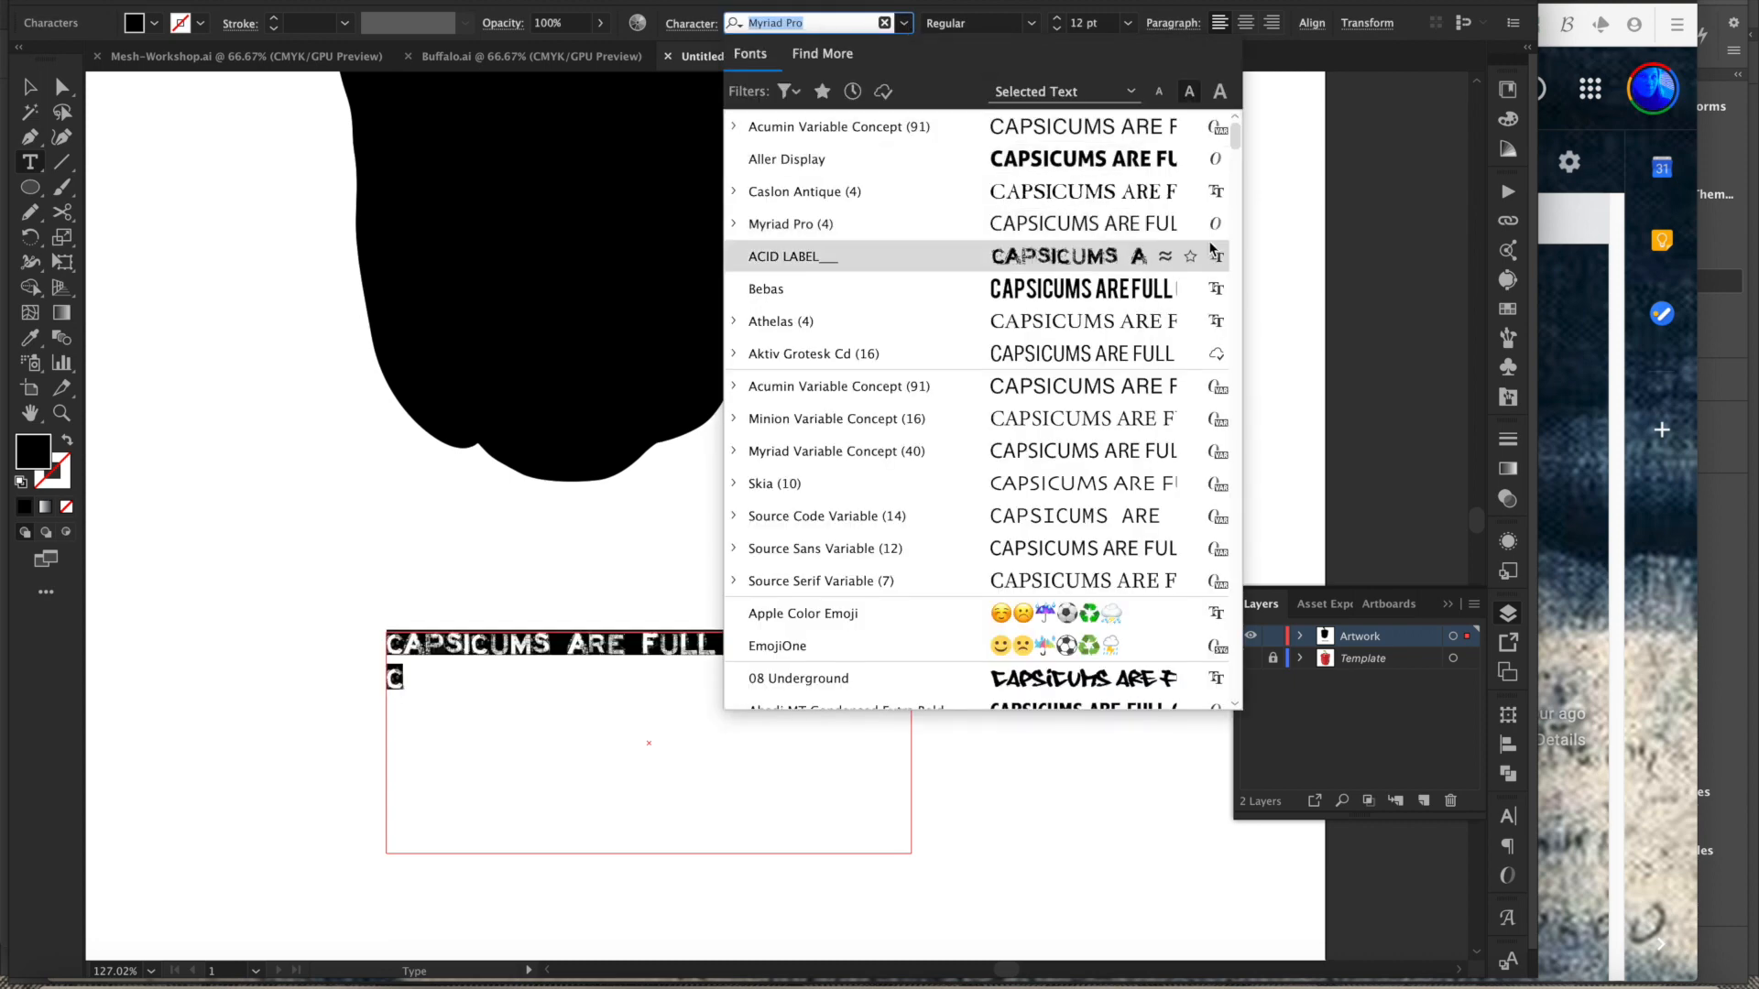
scroll(1238, 158, "down", 5)
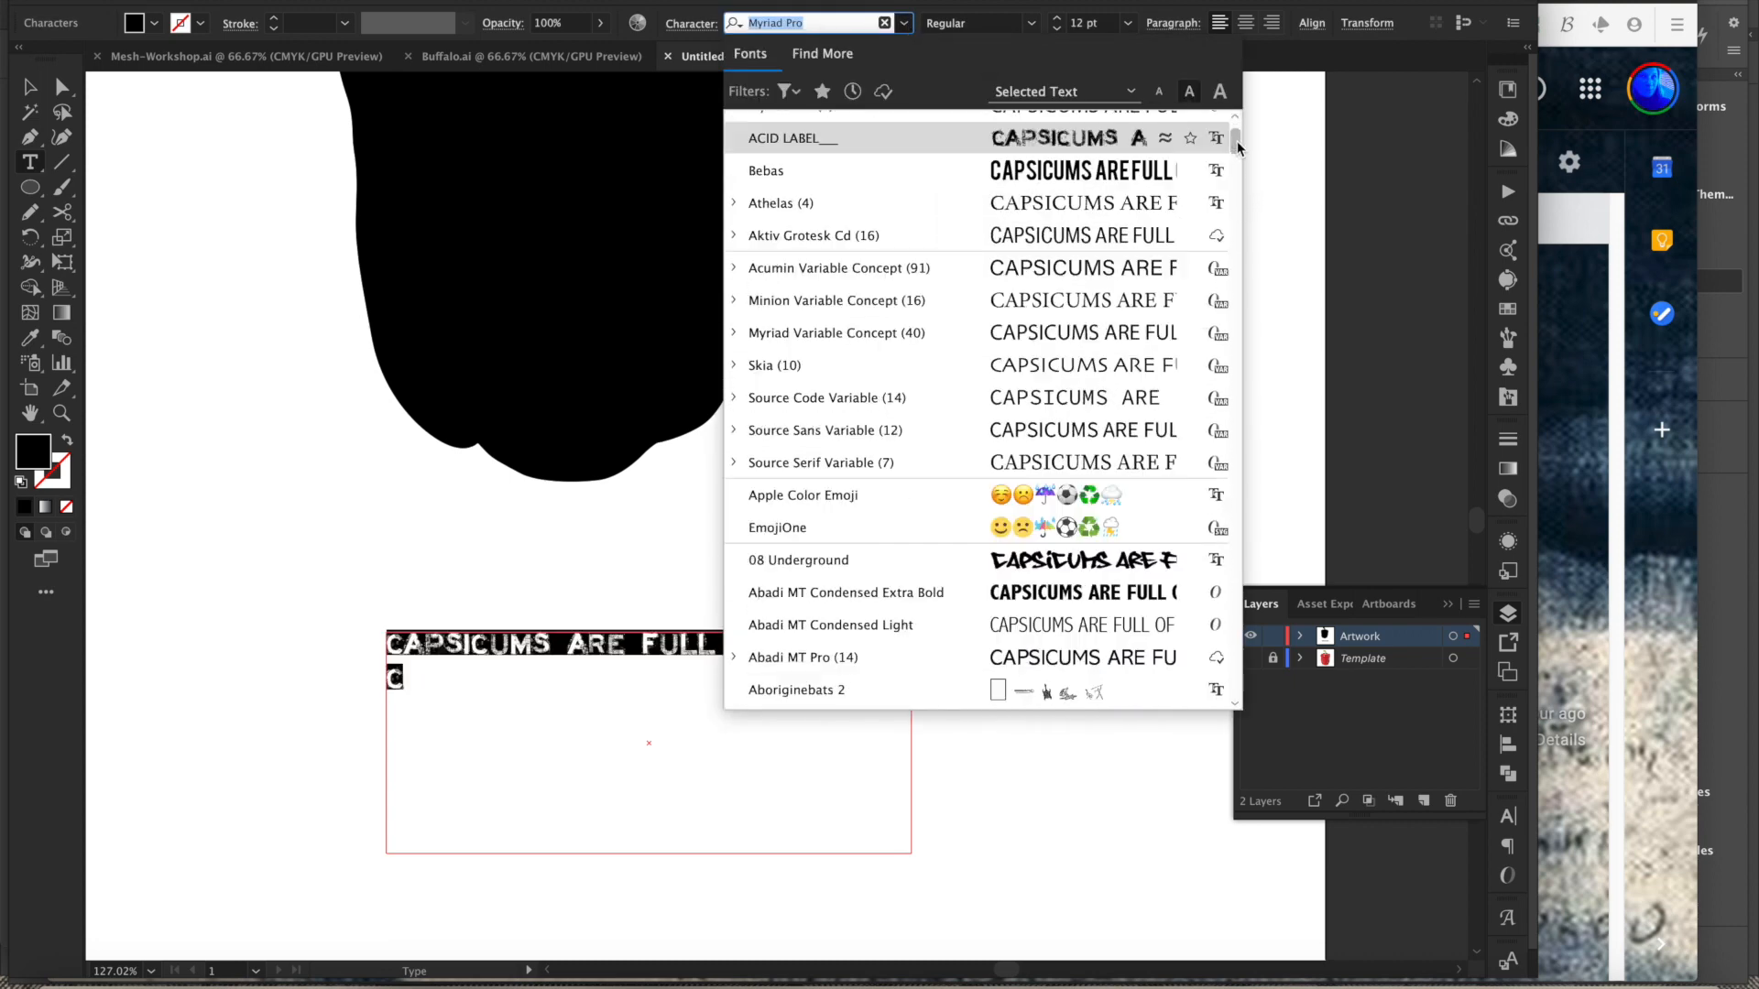
left_click_drag(1239, 158, 1241, 161)
scroll(1240, 160, "down", 2)
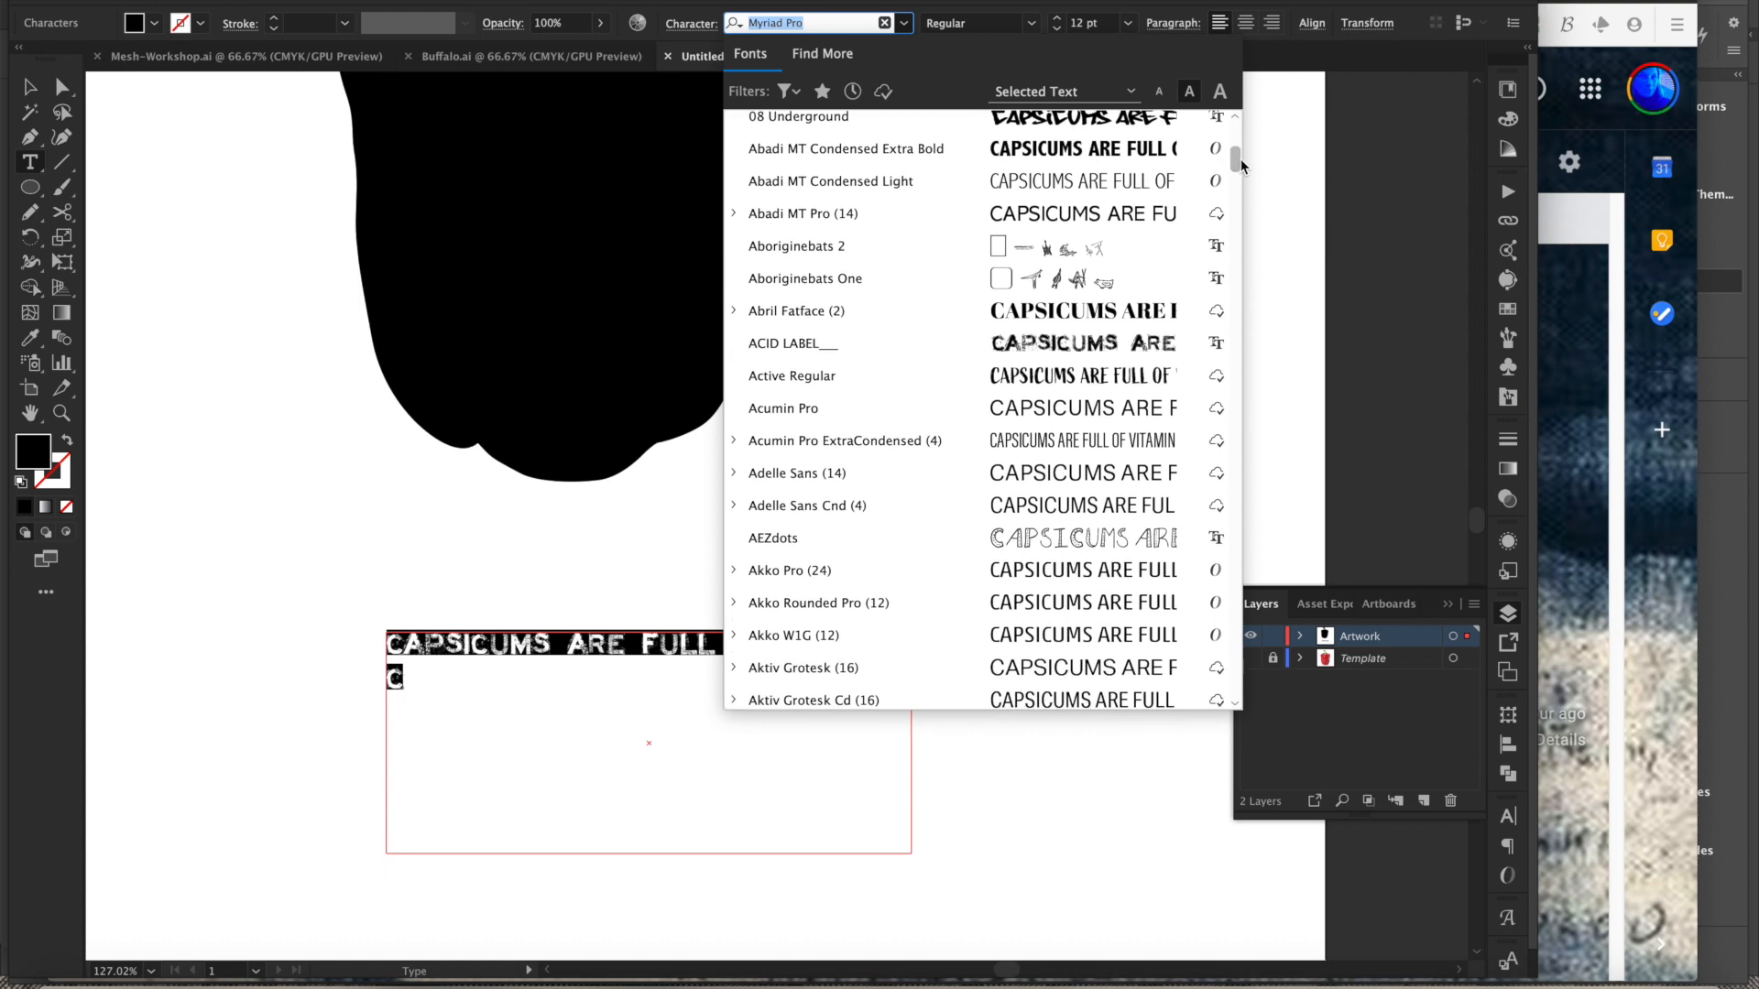
scroll(1240, 157, "down", 3)
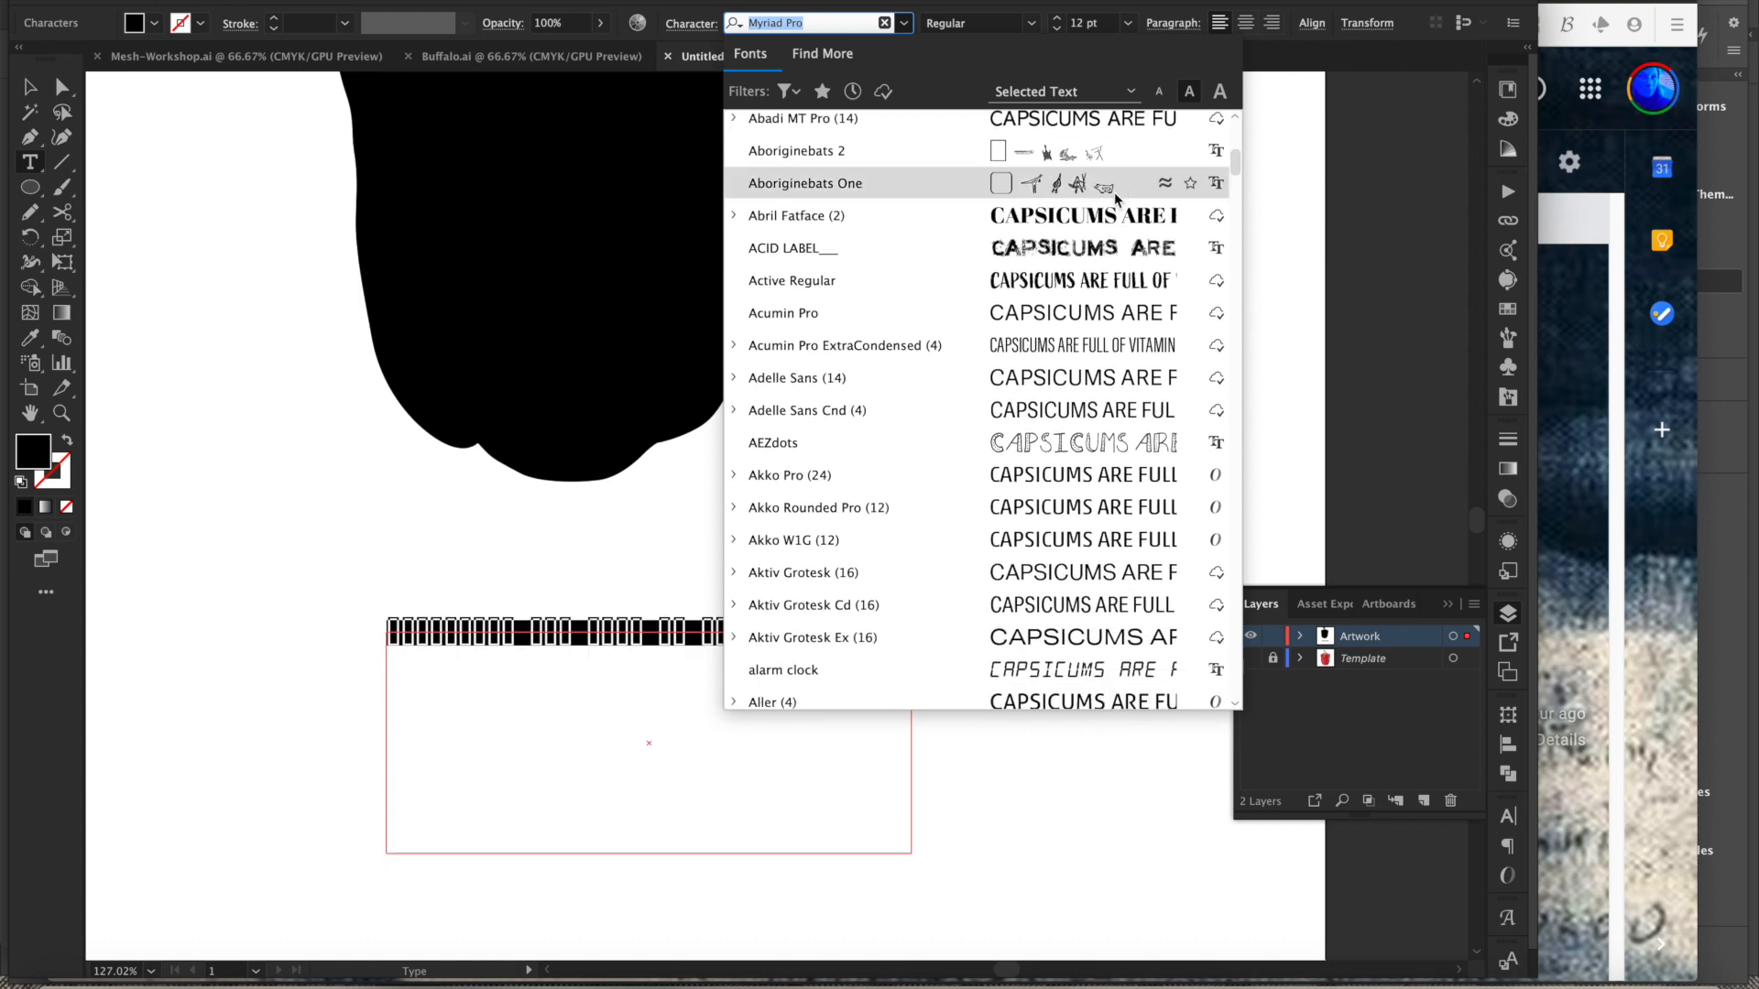
left_click(1093, 286)
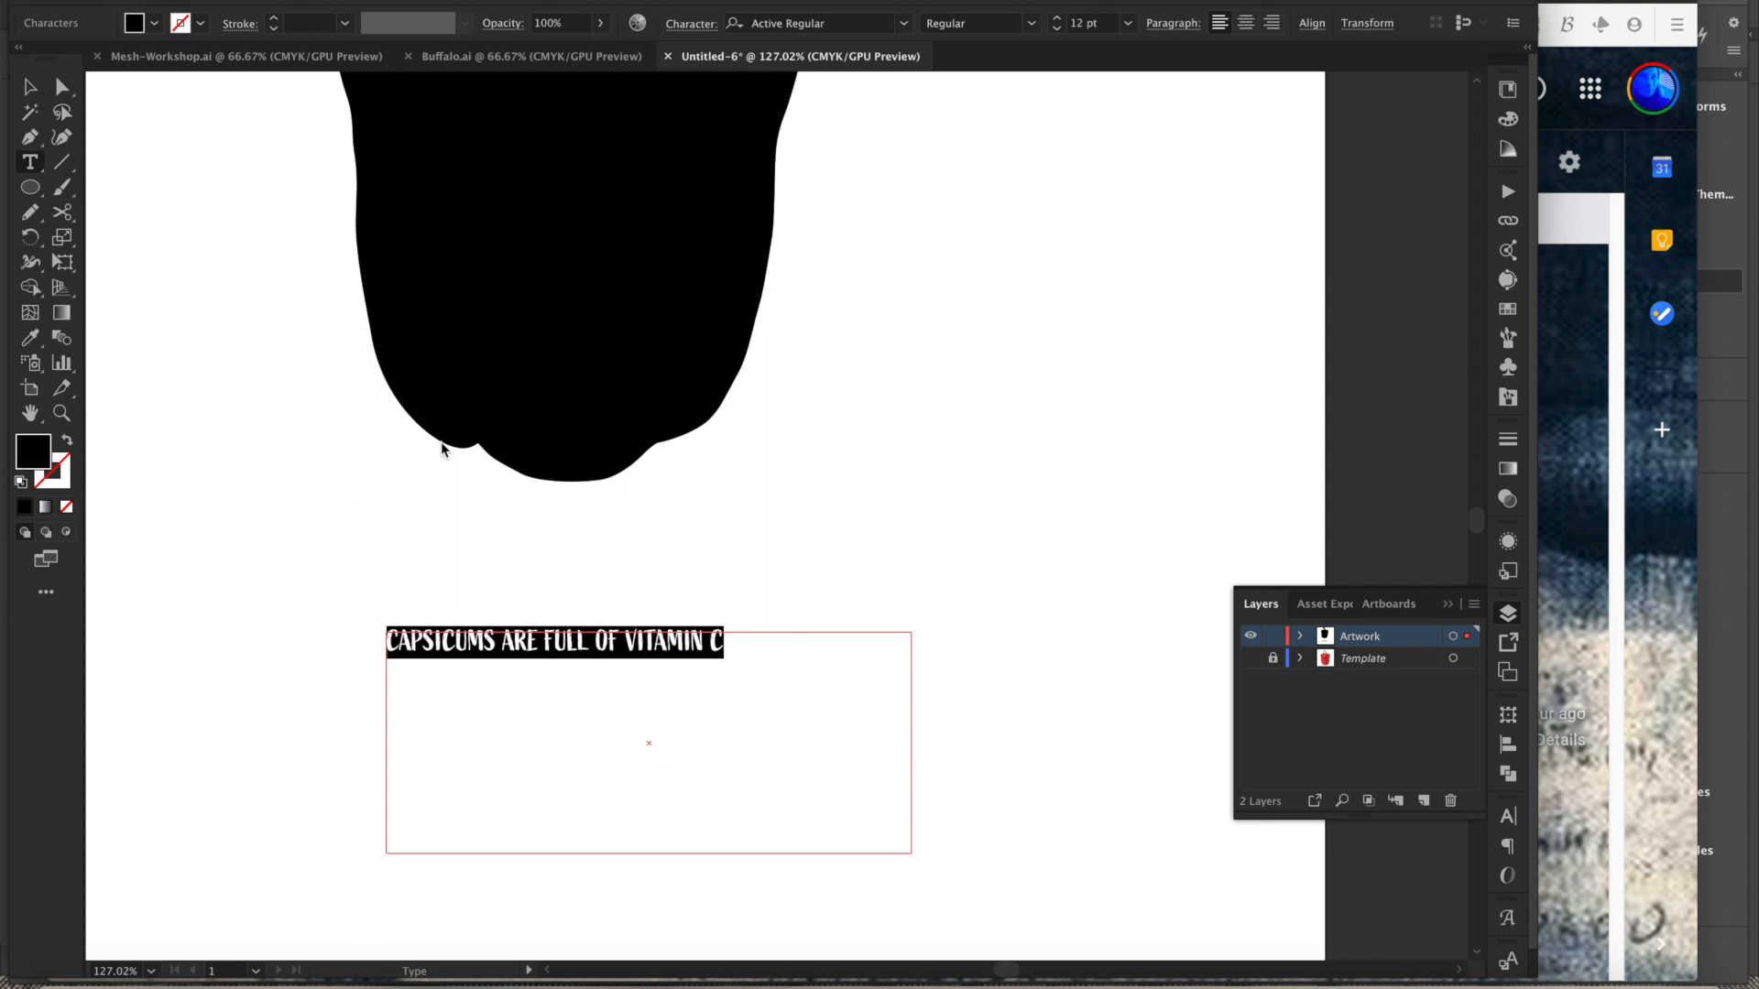
- Set the text color to white (FFFFFF) and the font size to 18 pt
left_click_drag(618, 325, 601, 318)
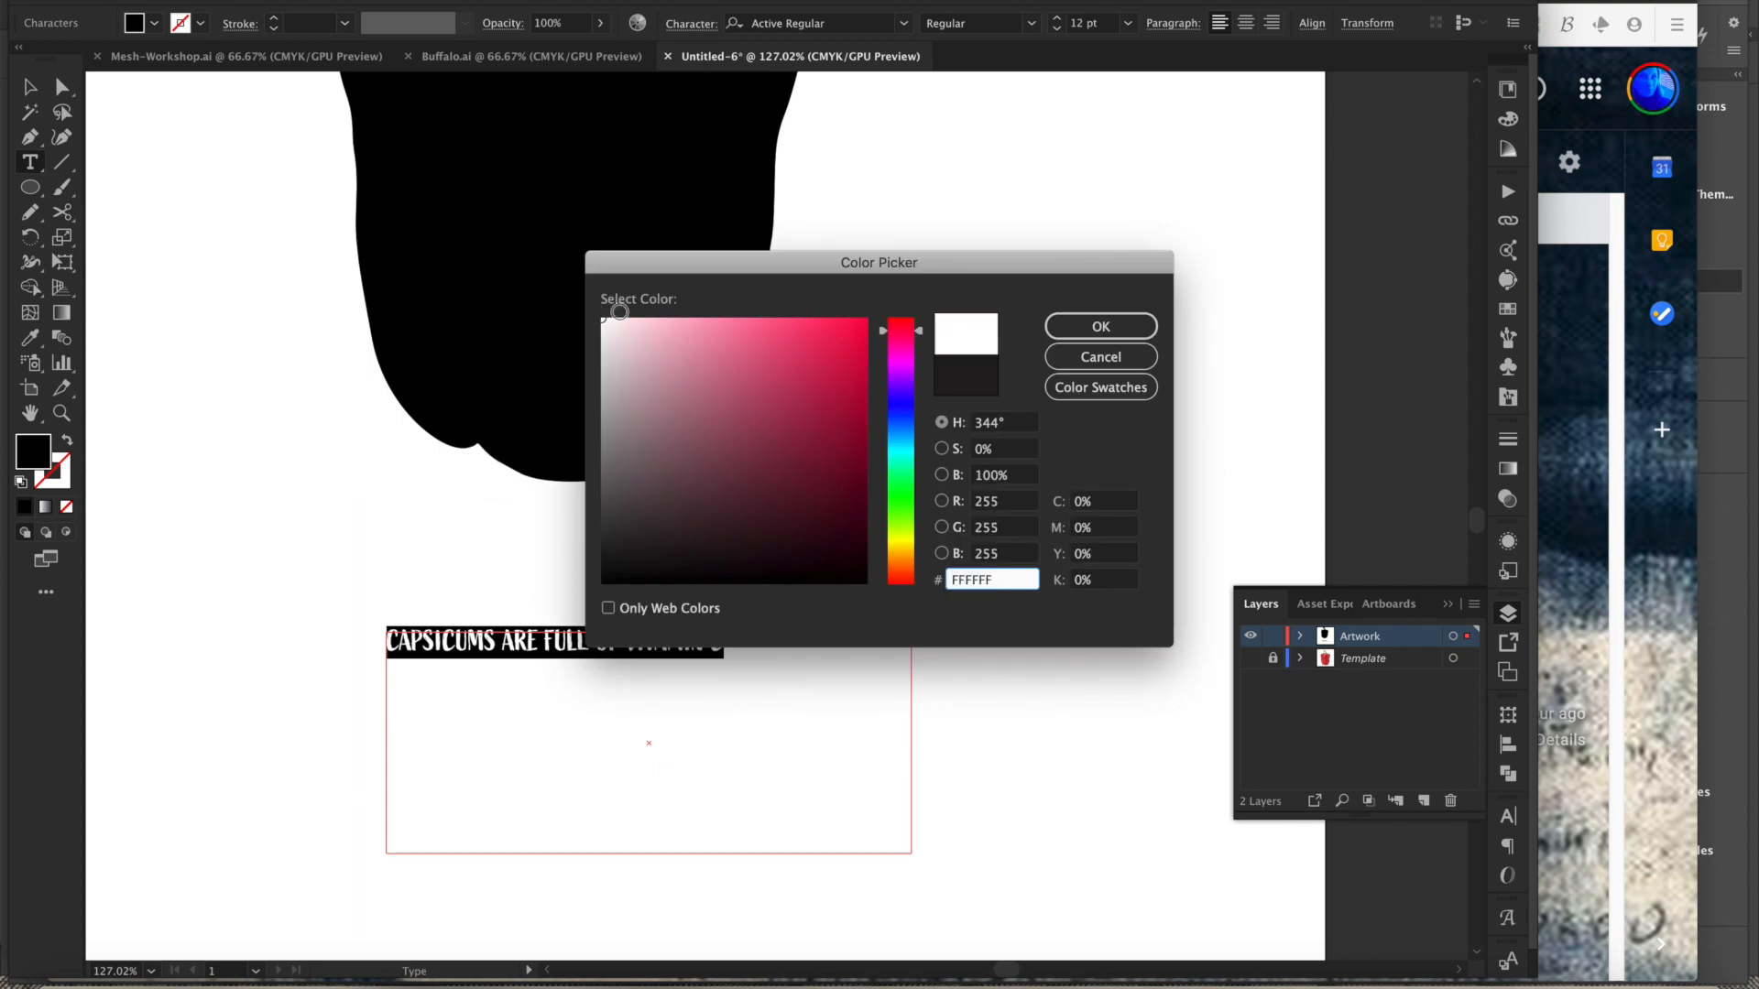
left_click(1102, 328)
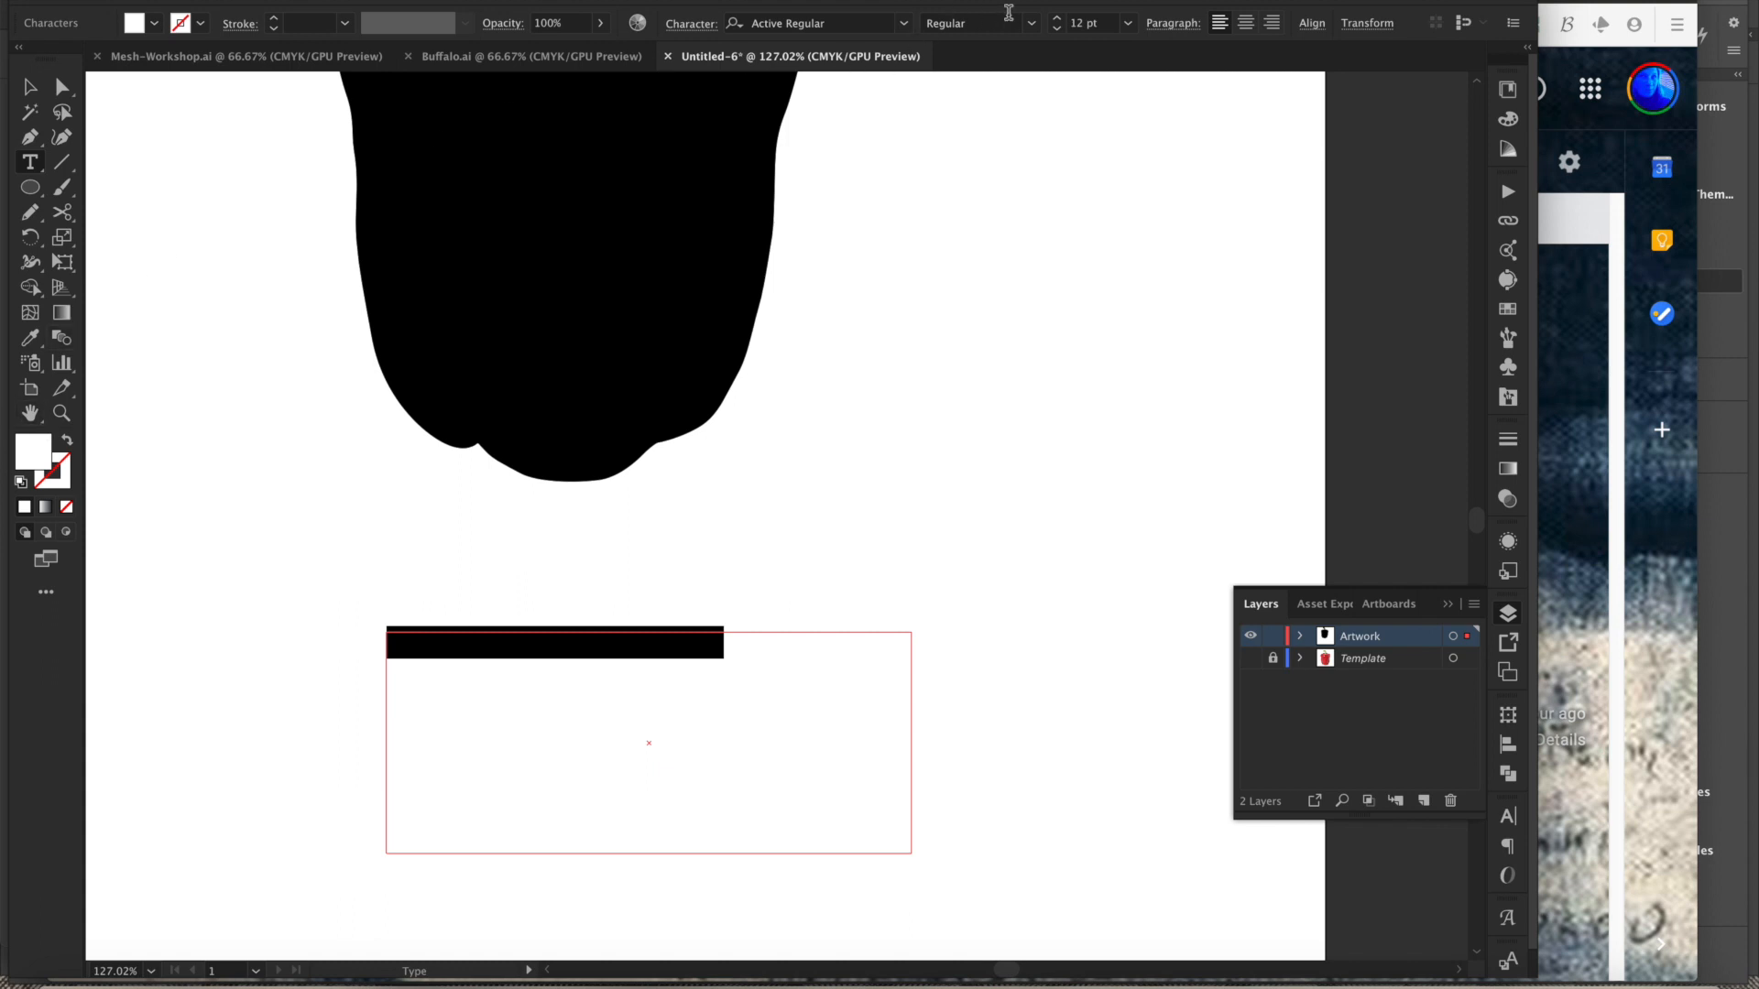
left_click(1128, 23)
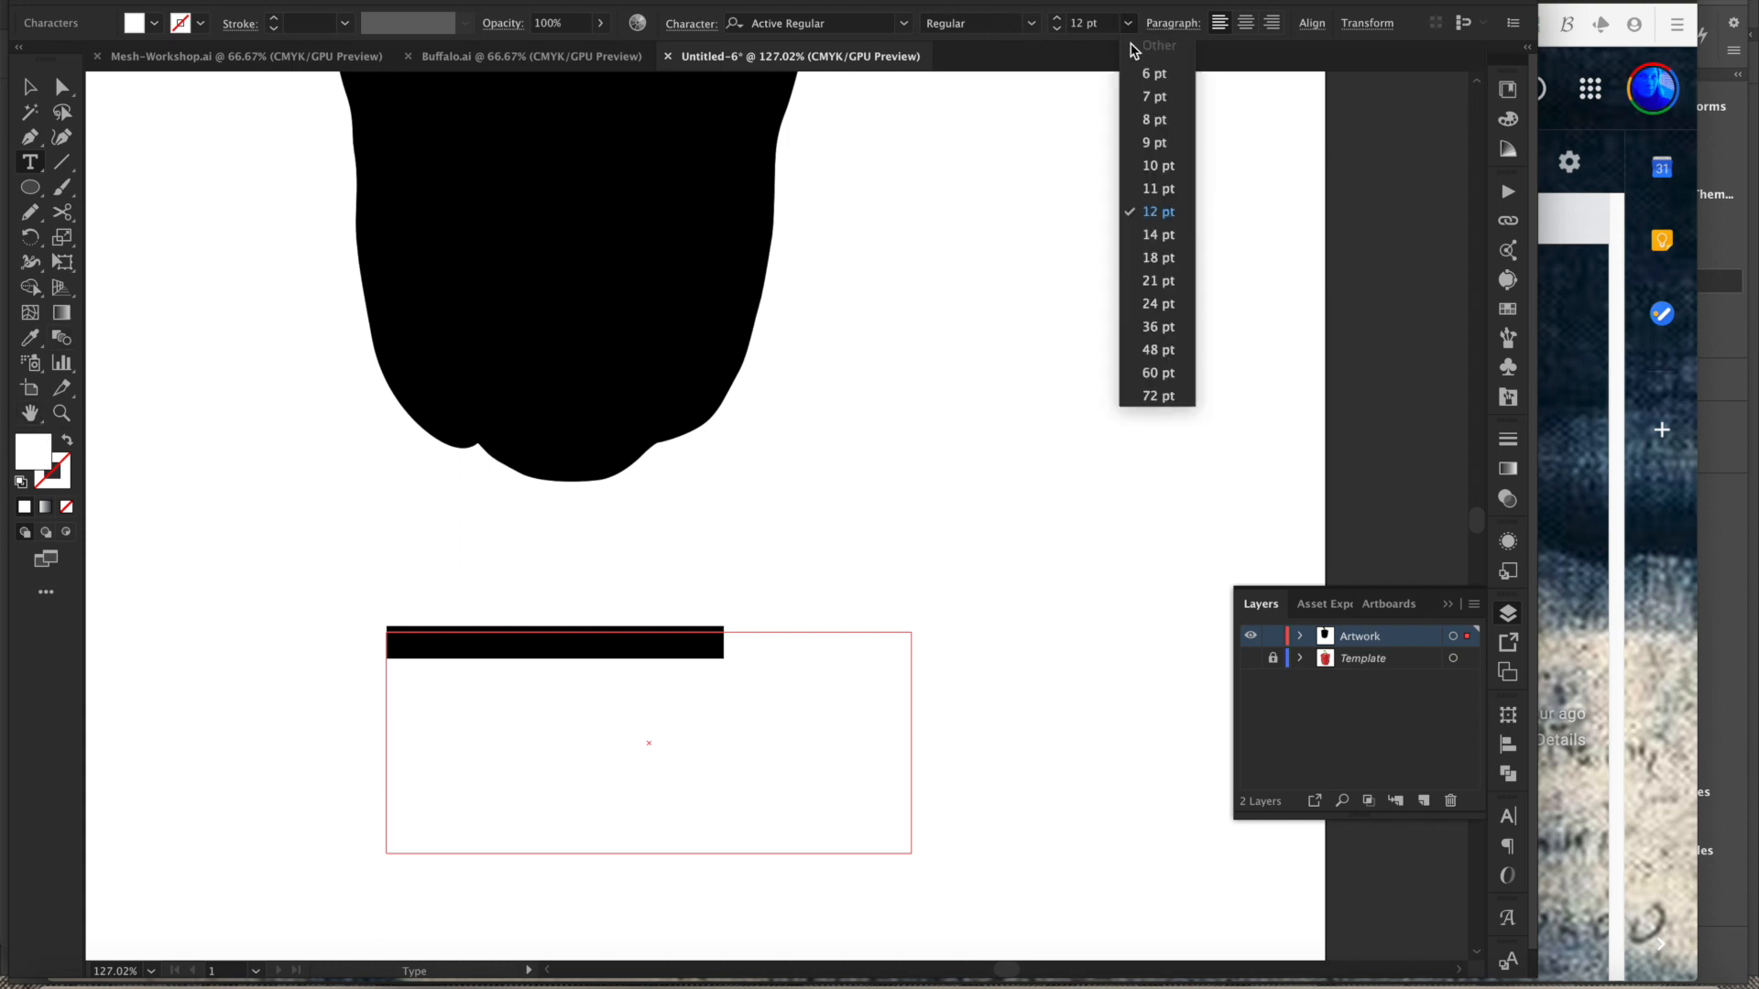
left_click(1157, 257)
key("Escape")
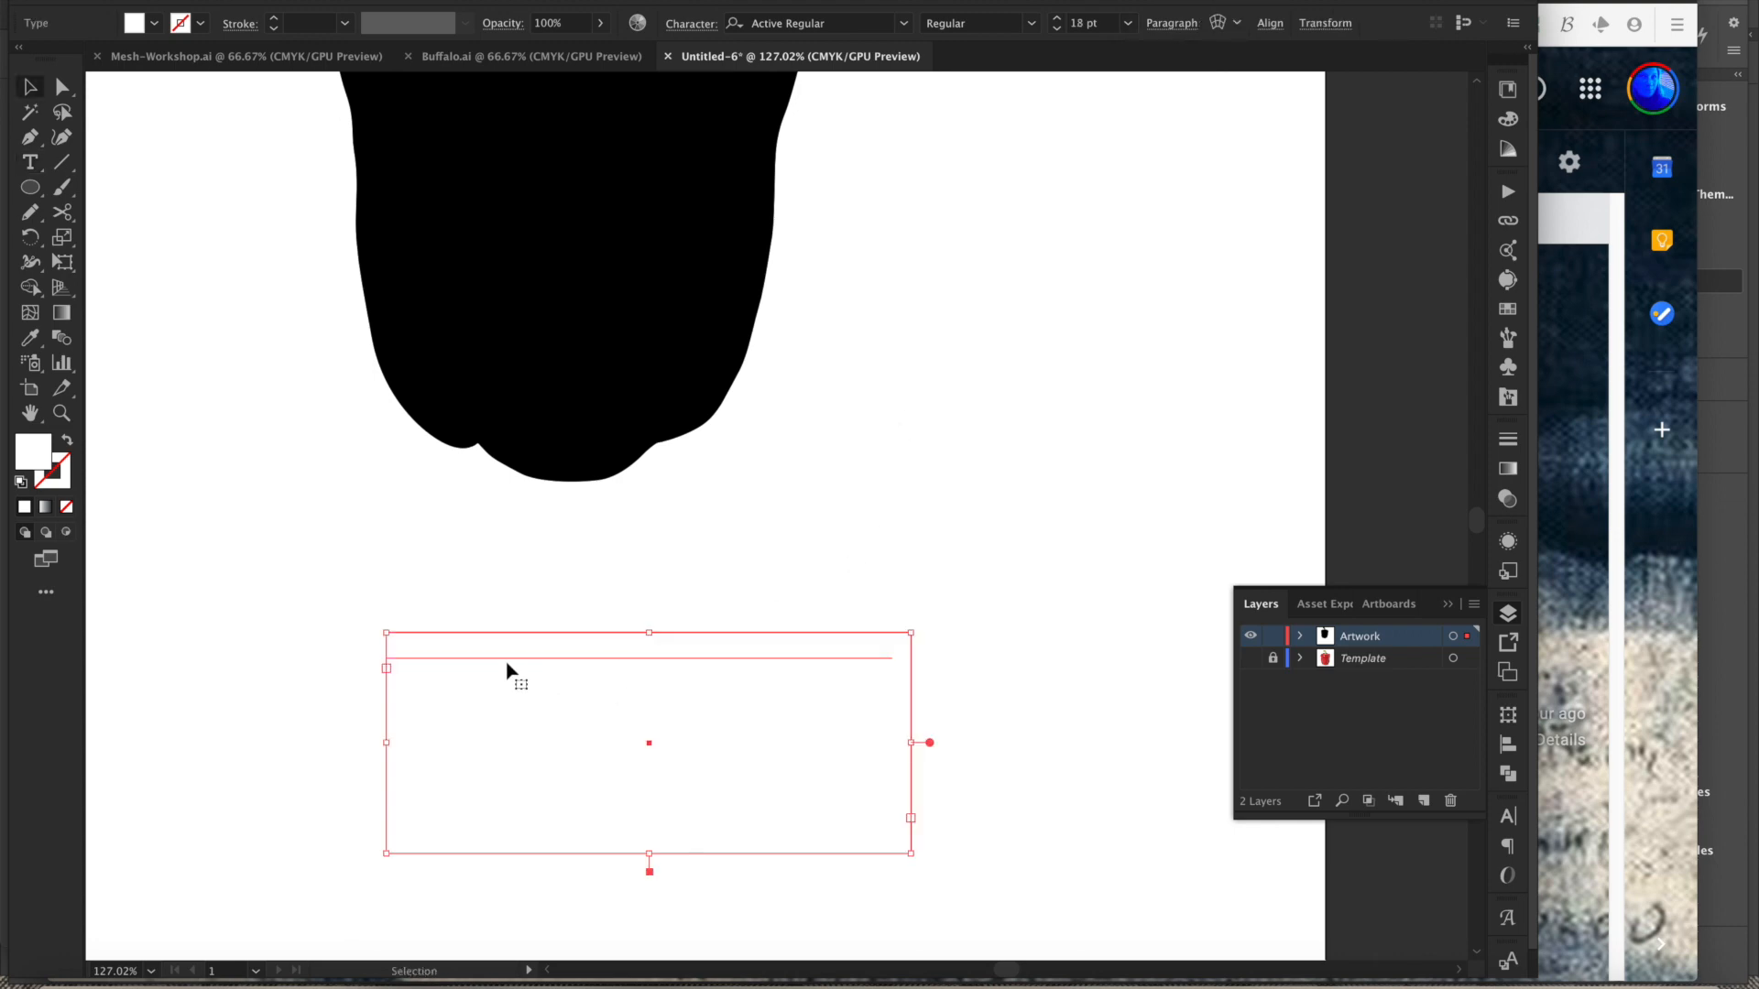
- Move the text box onto the pepper, then copy CAPSICUMS into a separate text object near the pepper's top
left_click_drag(528, 658, 553, 278)
scroll(498, 302, "up", 5)
double_click(579, 478)
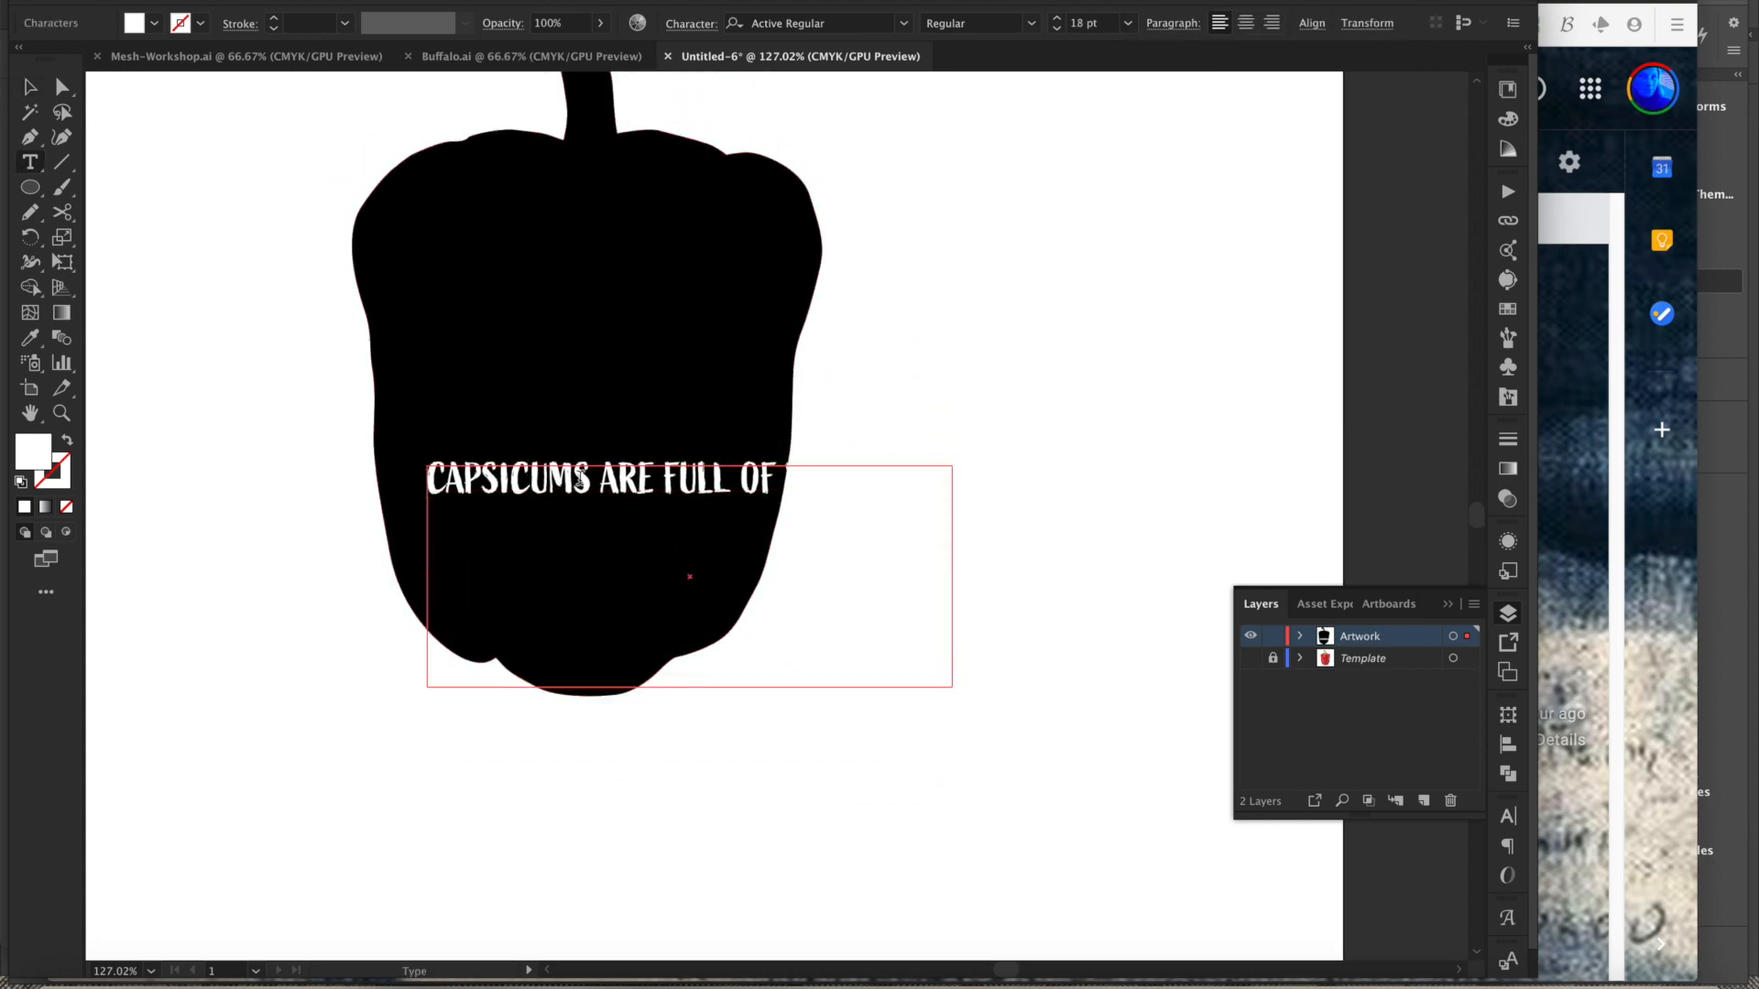
left_click_drag(588, 476, 424, 478)
key("super+c")
key("Escape")
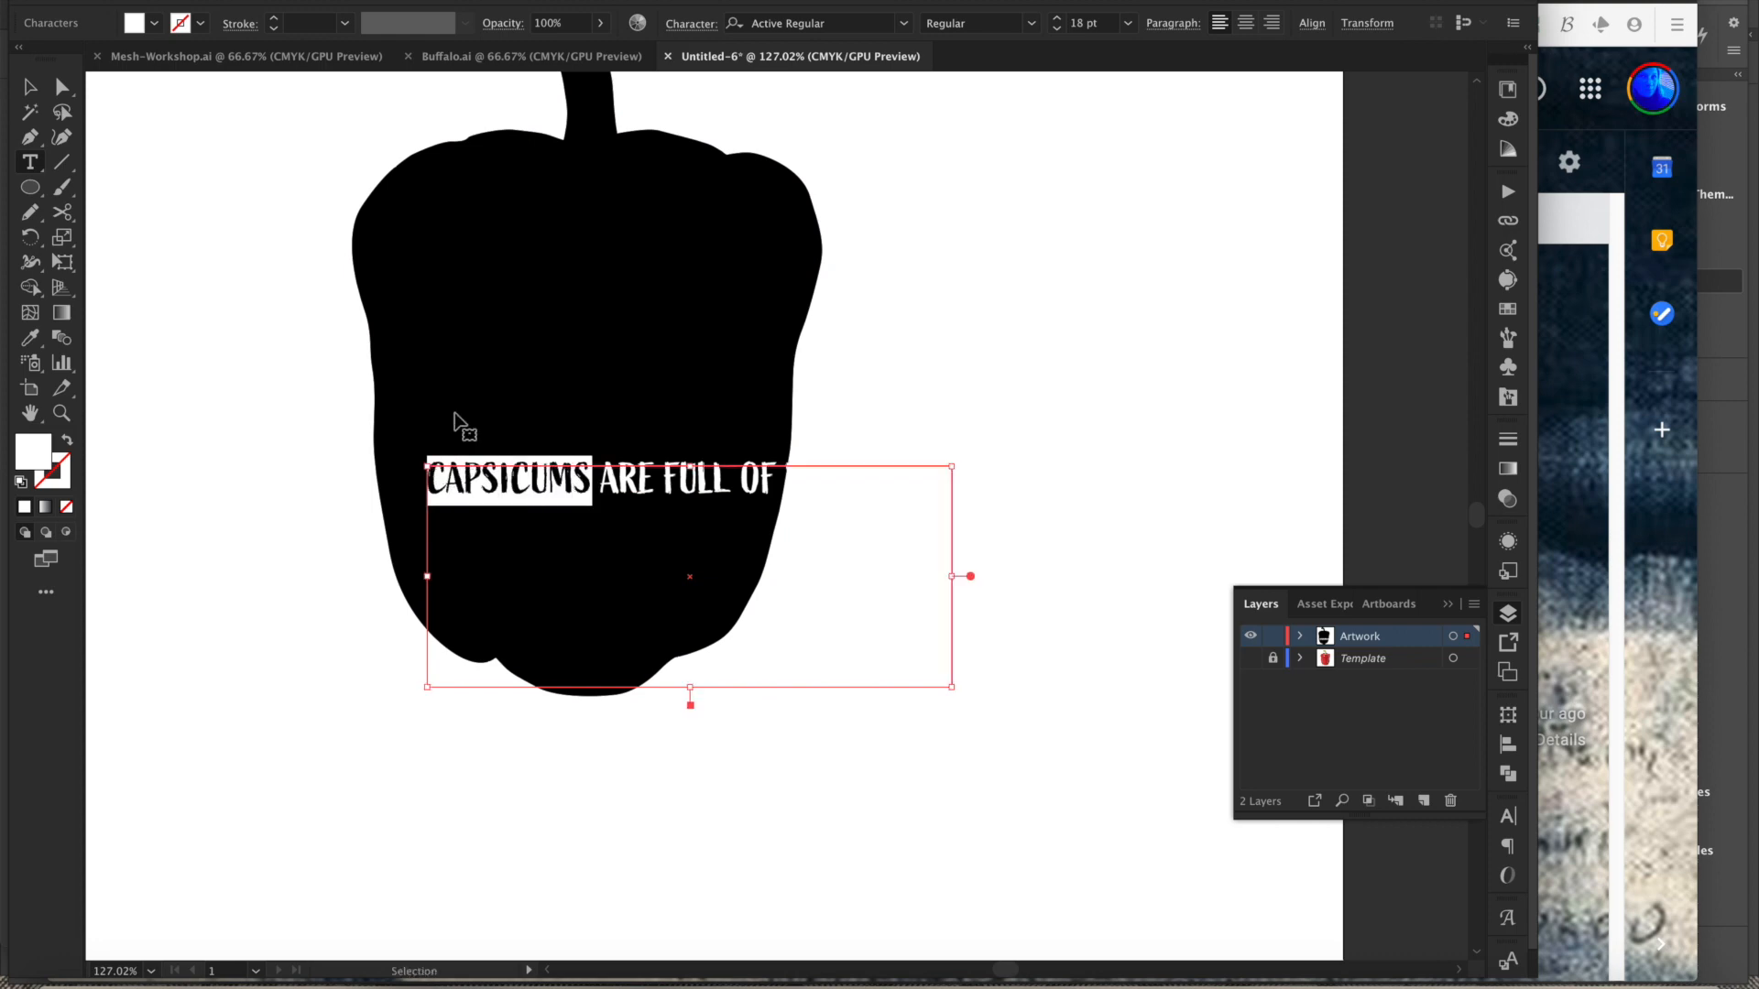
key("super+v")
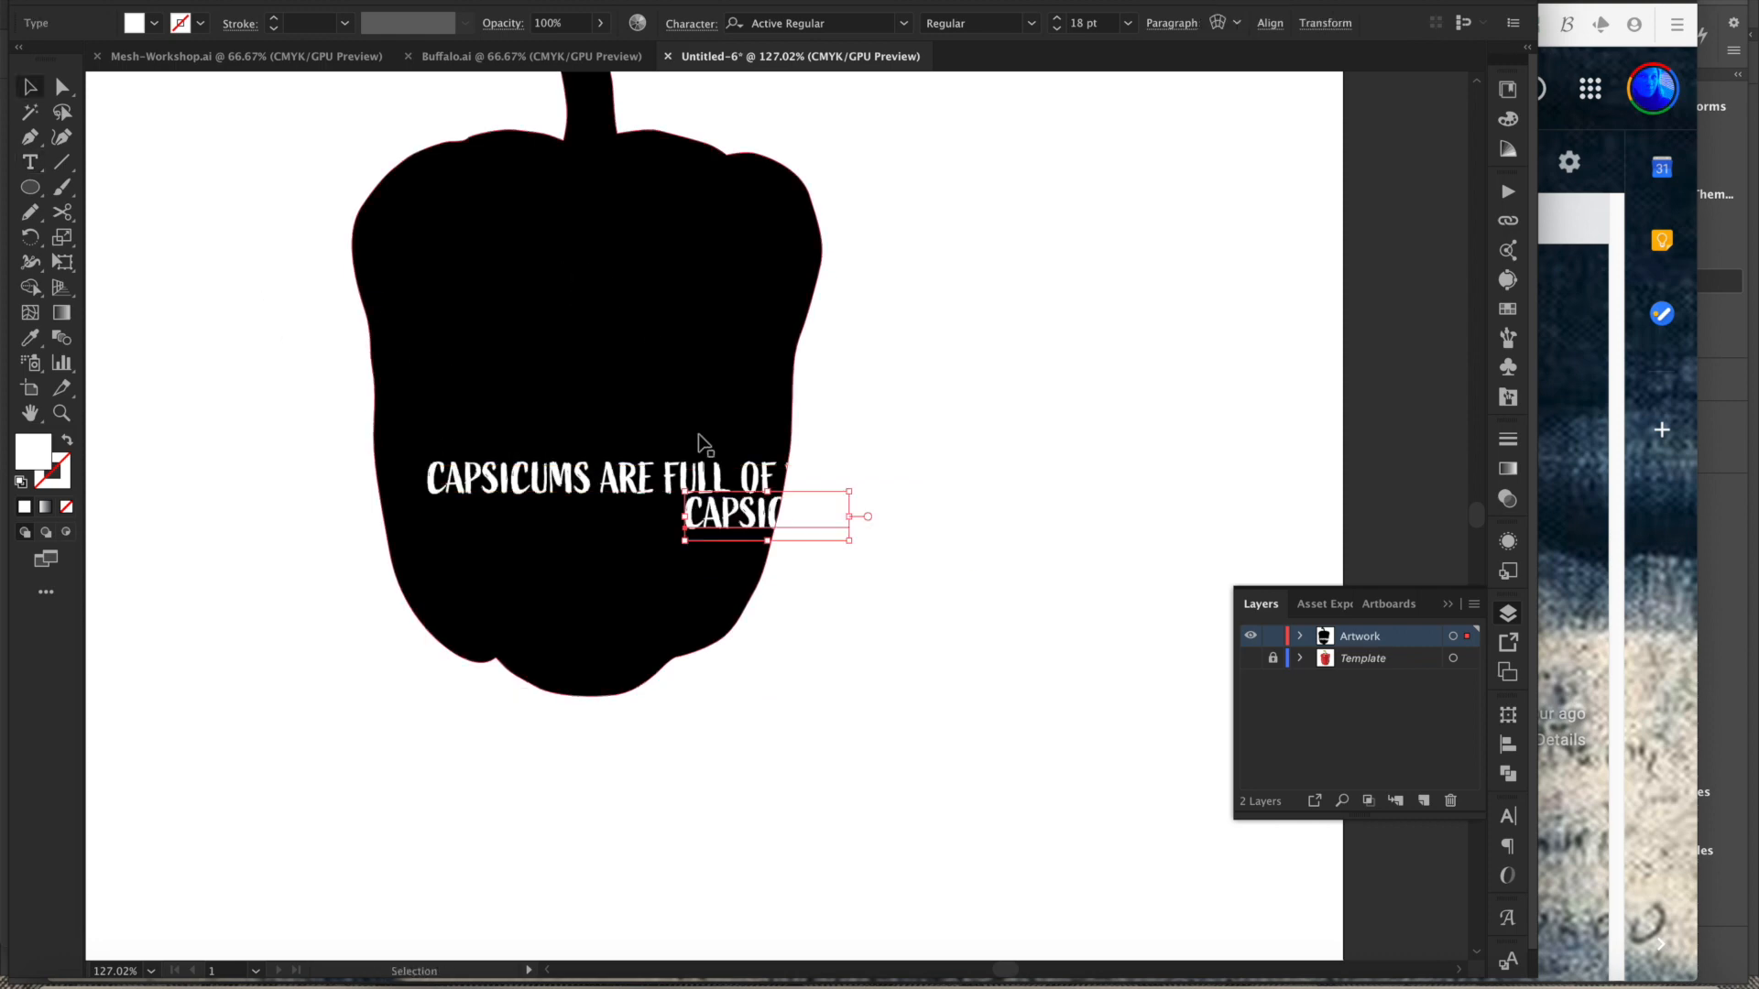
left_click_drag(718, 516, 534, 202)
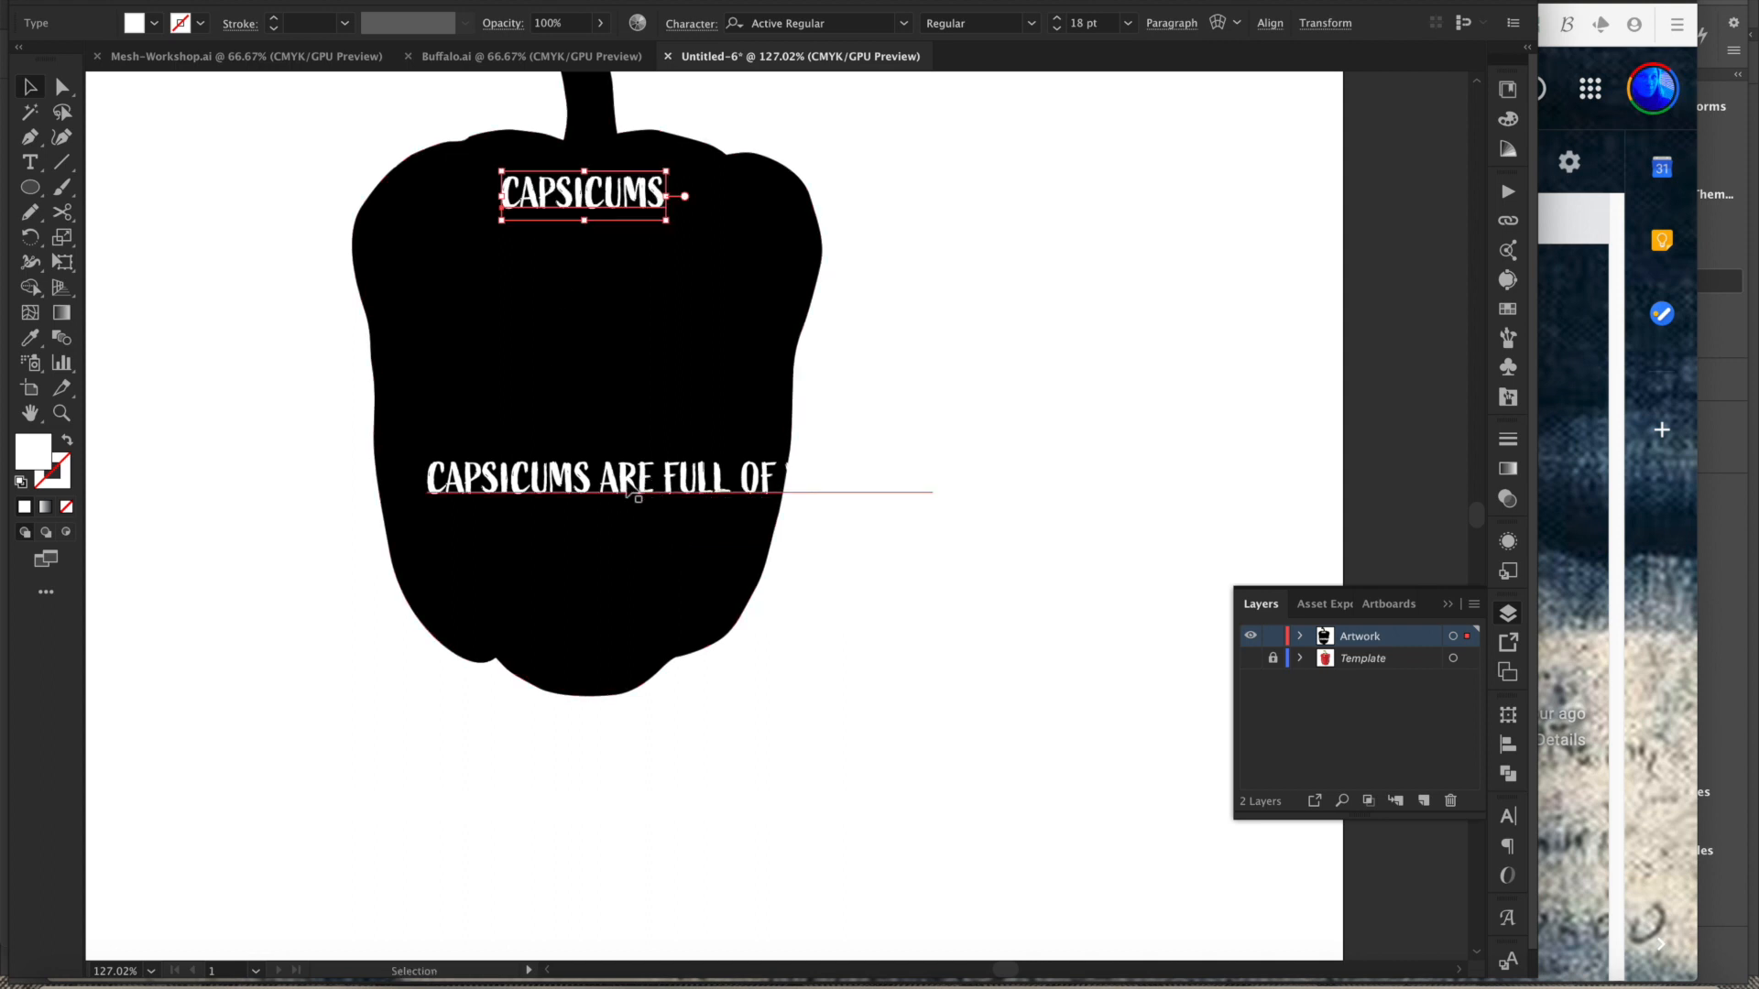
- Copy ARE FULL OF into a separate text object placed below CAPSICUMS
double_click(622, 493)
left_click_drag(598, 480, 770, 482)
key("ctrl+c")
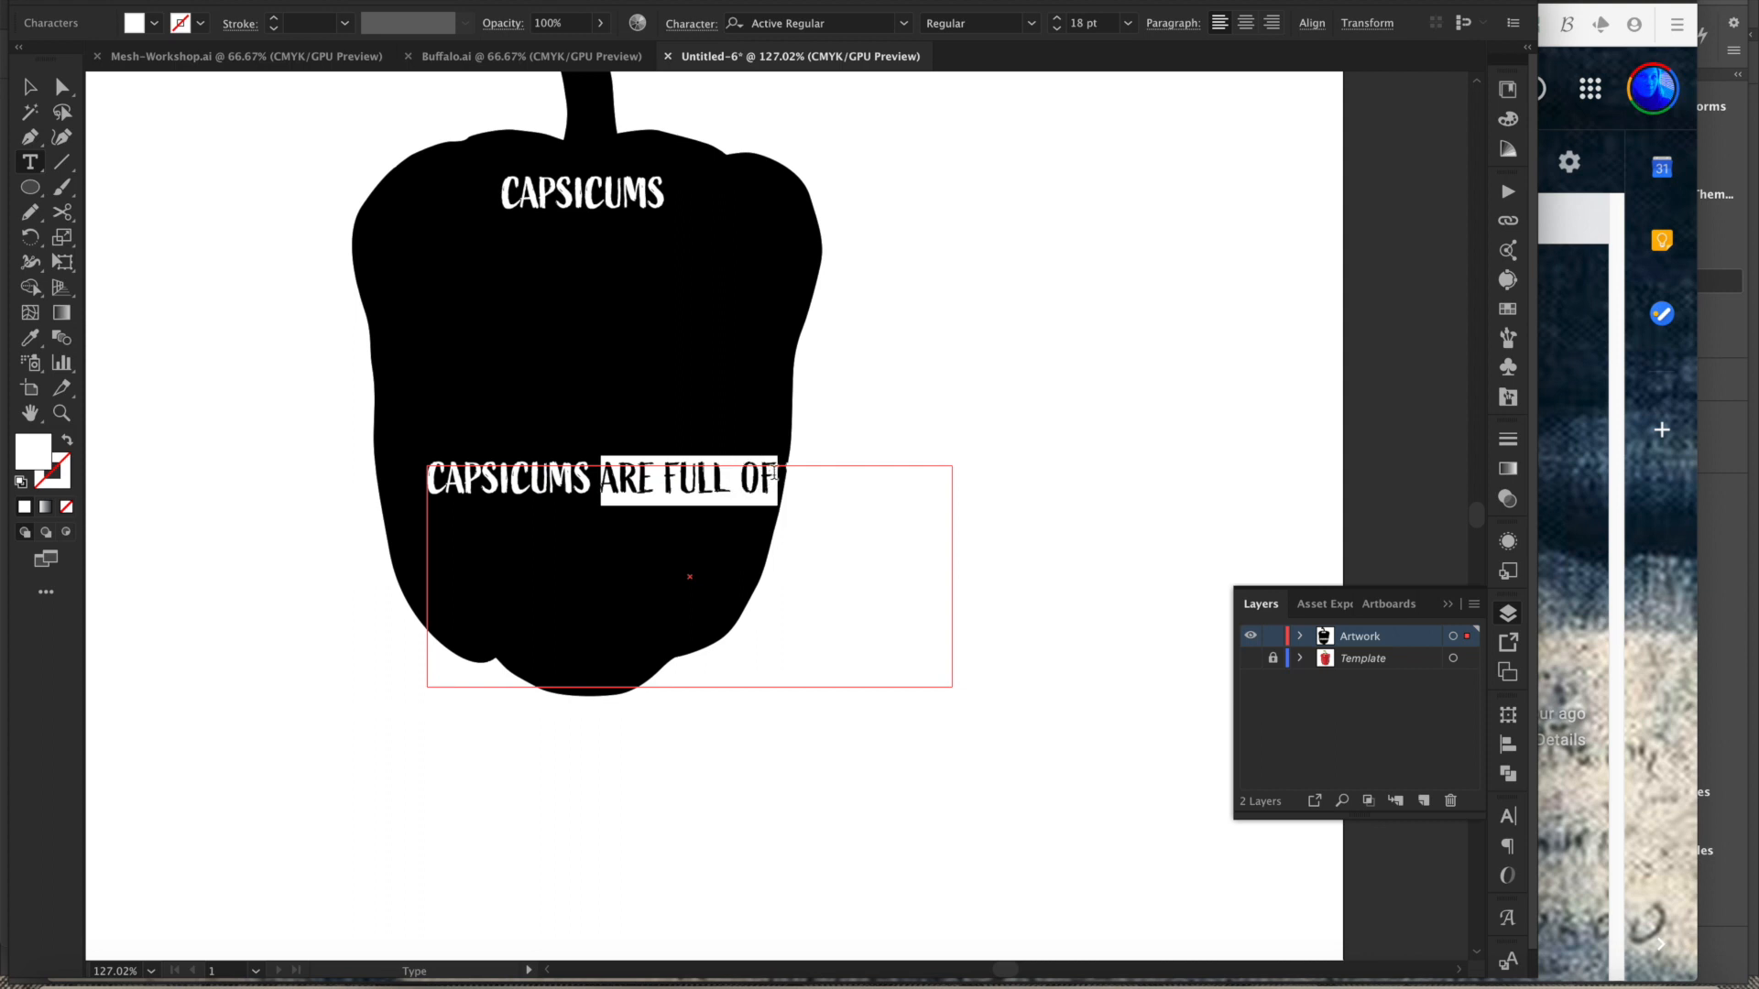
key("Escape")
key("ctrl+v")
left_click_drag(710, 513, 532, 290)
- Copy VITAMIN C into a separate text object and place it below ARE FULL OF on the pepper
left_click(690, 482)
left_click_drag(484, 485, 435, 485)
double_click(521, 490)
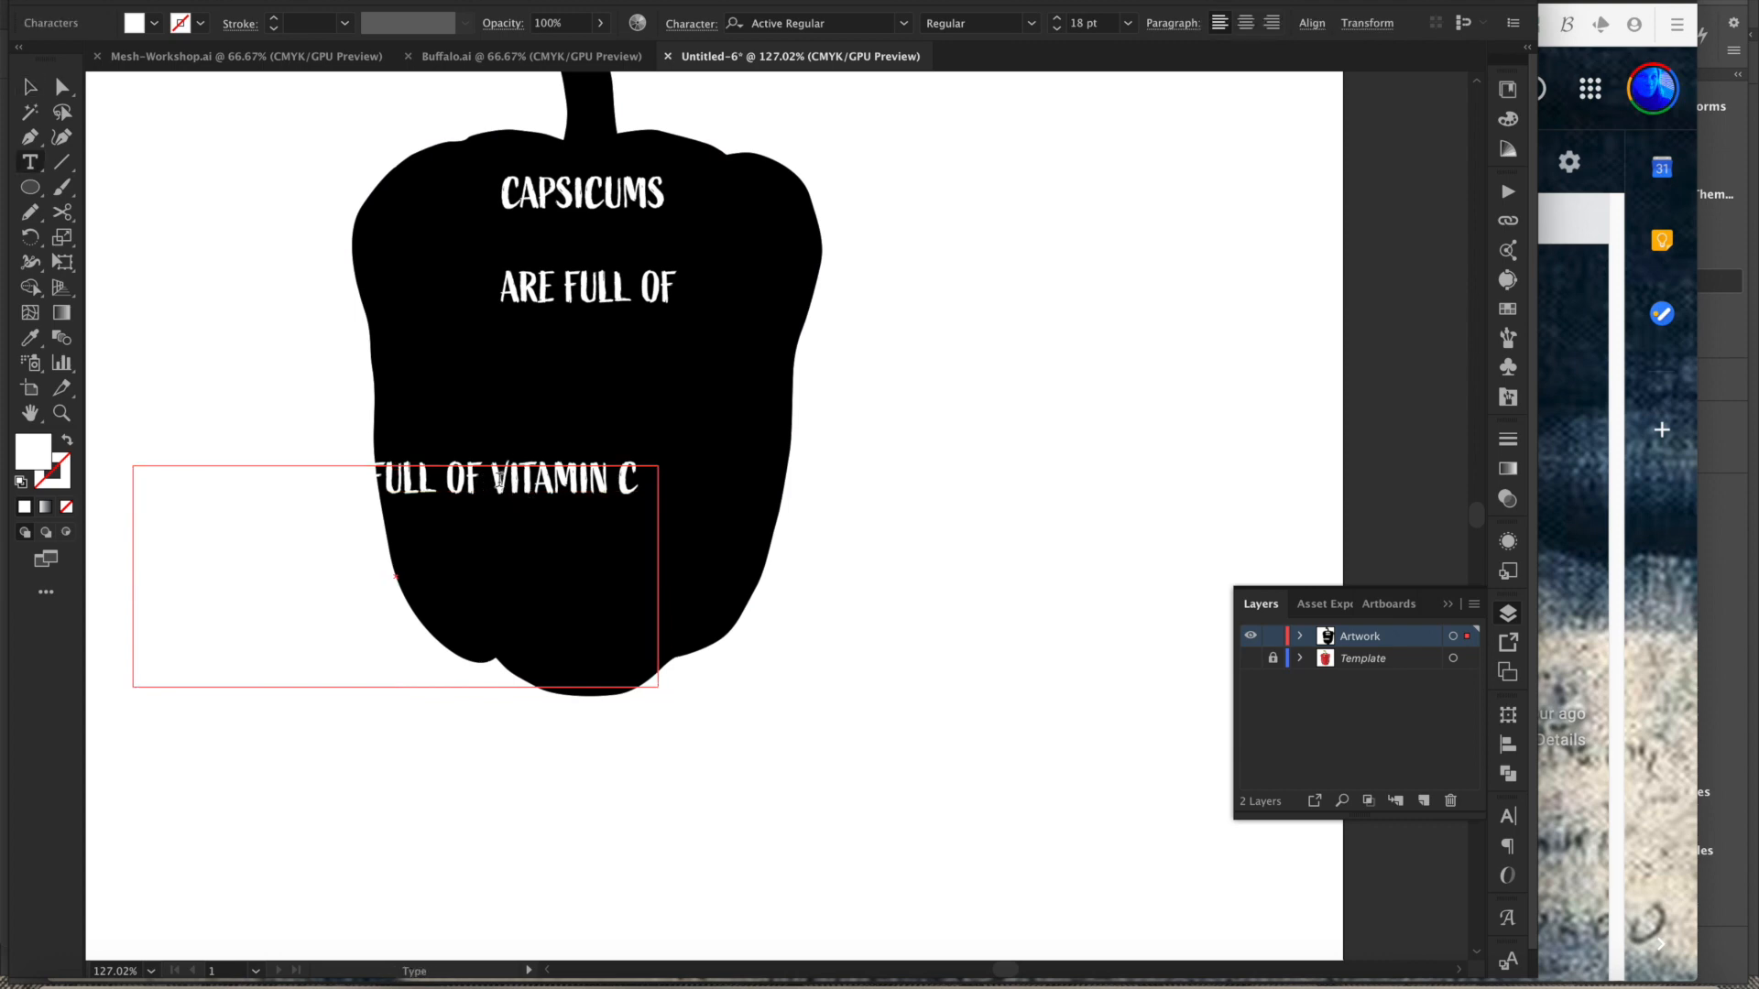
left_click_drag(502, 486, 659, 491)
key("ctrl+c")
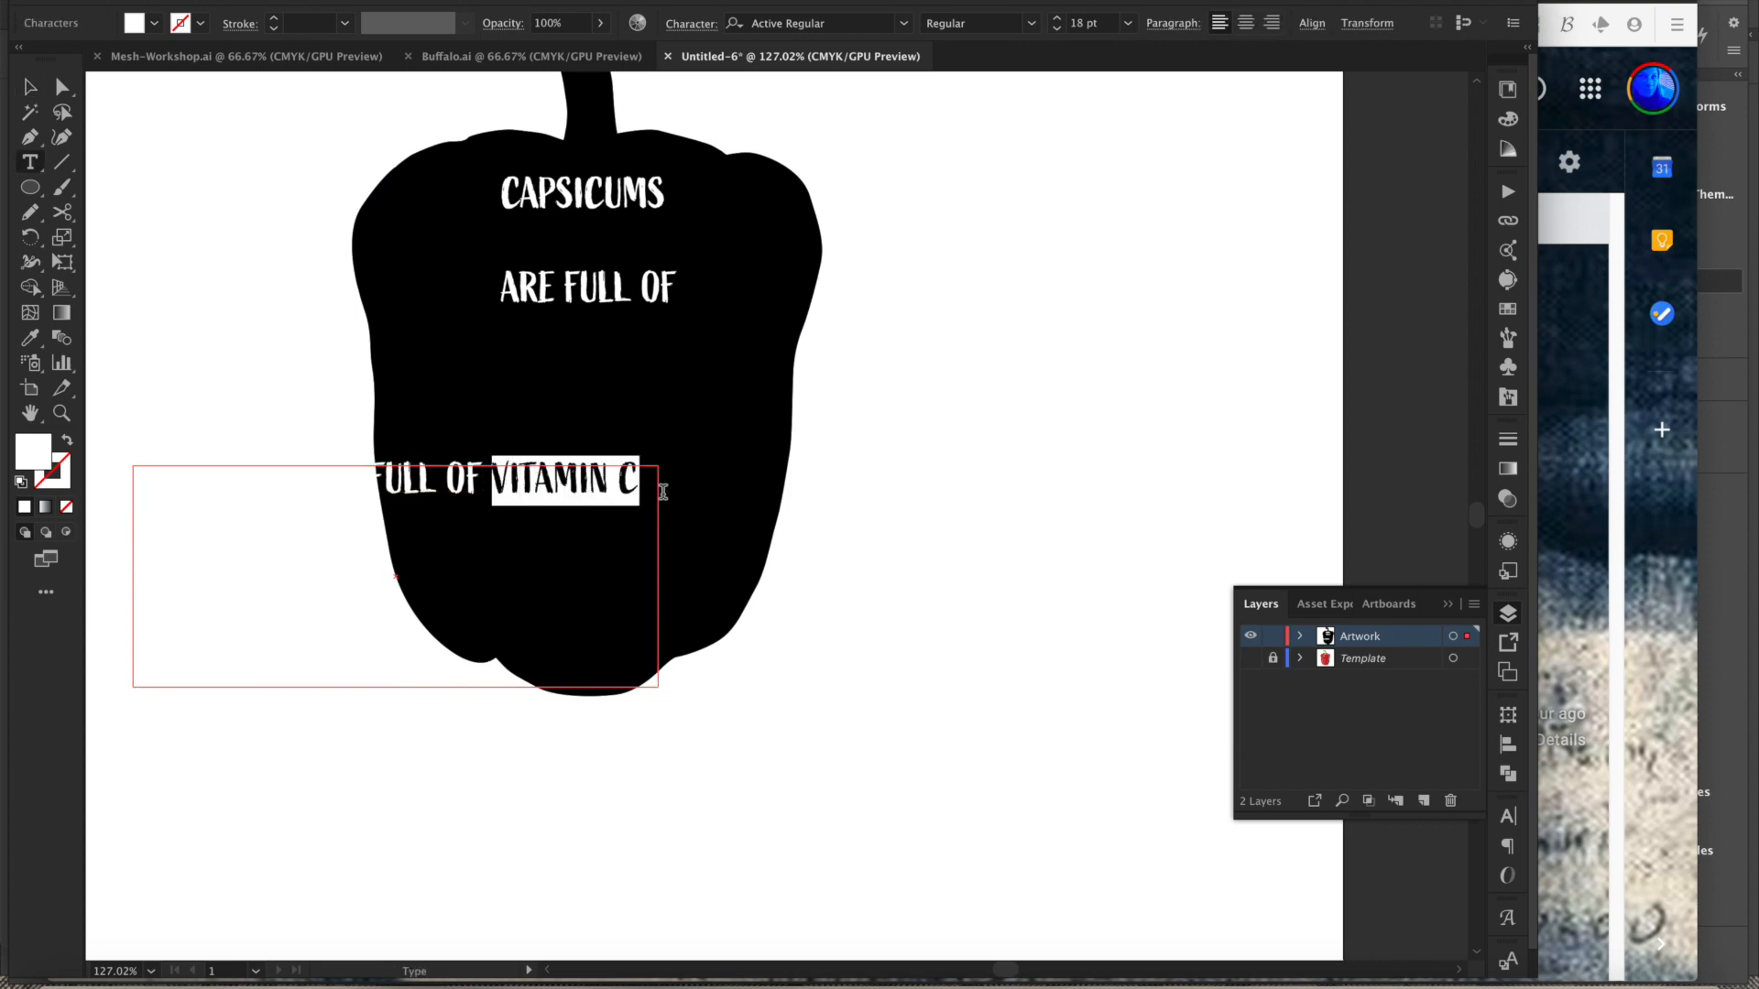
key("Escape")
left_click_drag(464, 500, 469, 646)
key("ctrl+v")
left_click_drag(713, 524, 503, 421)
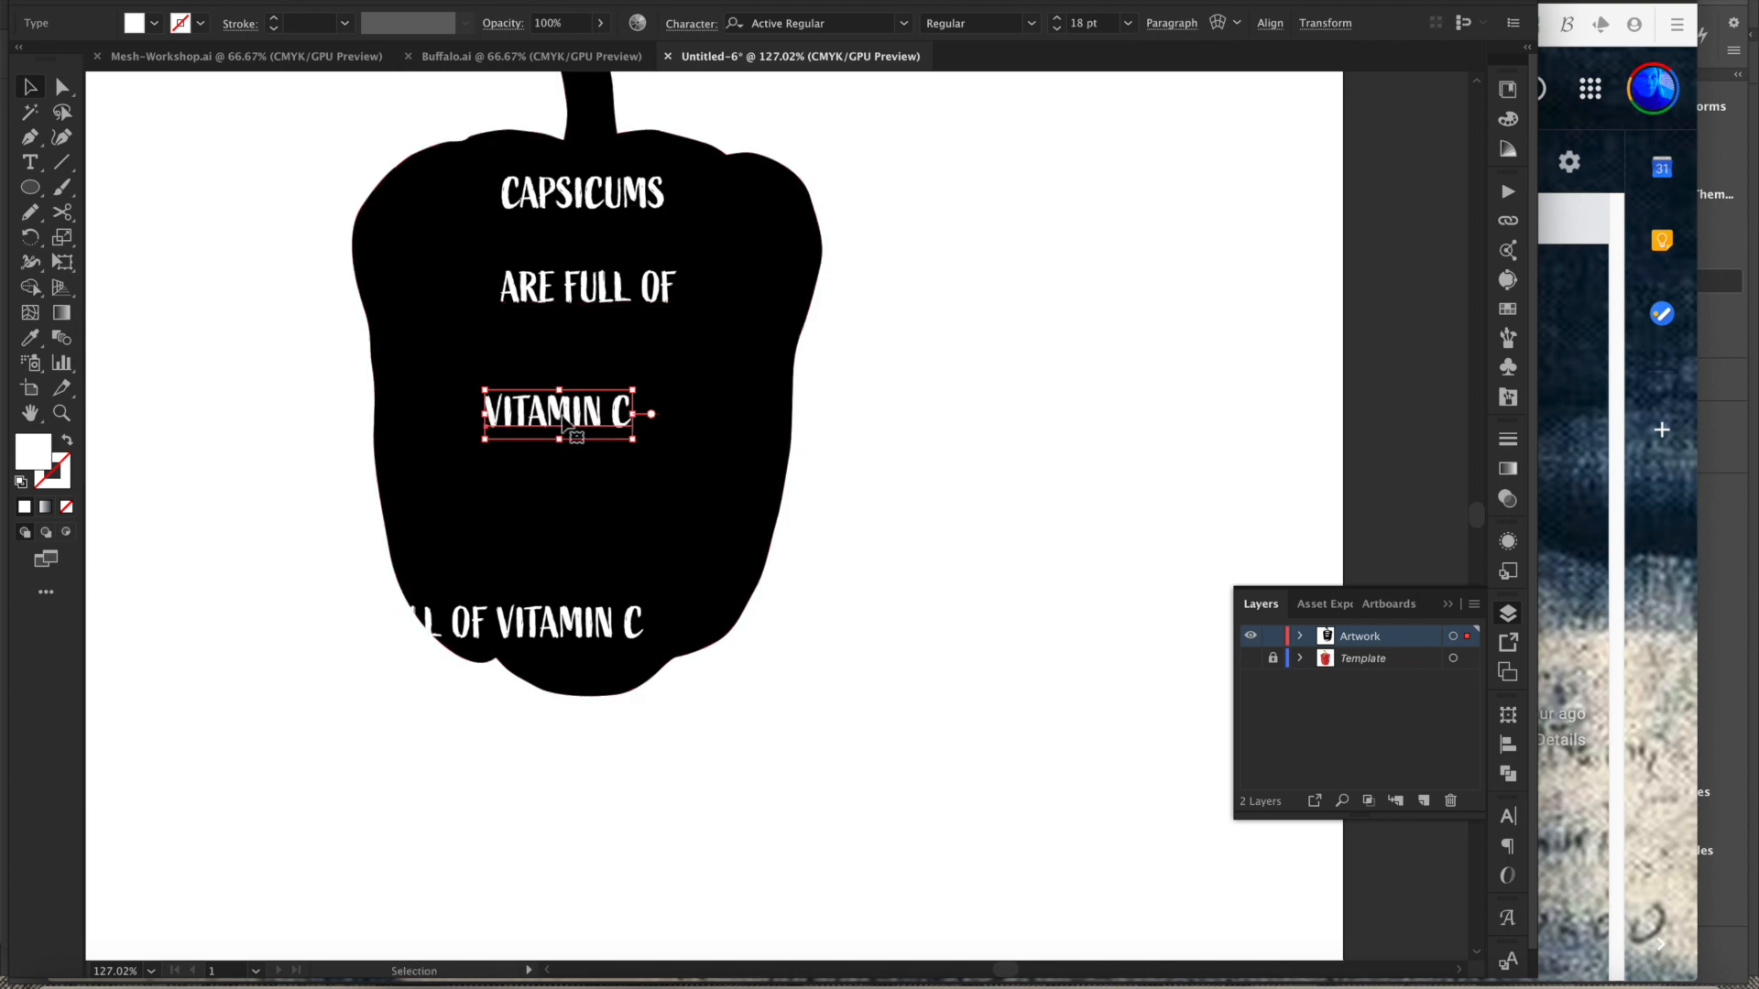
mouse_move(570, 425)
left_mouse_down()
mouse_move(586, 454)
mouse_move(598, 444)
left_mouse_up()
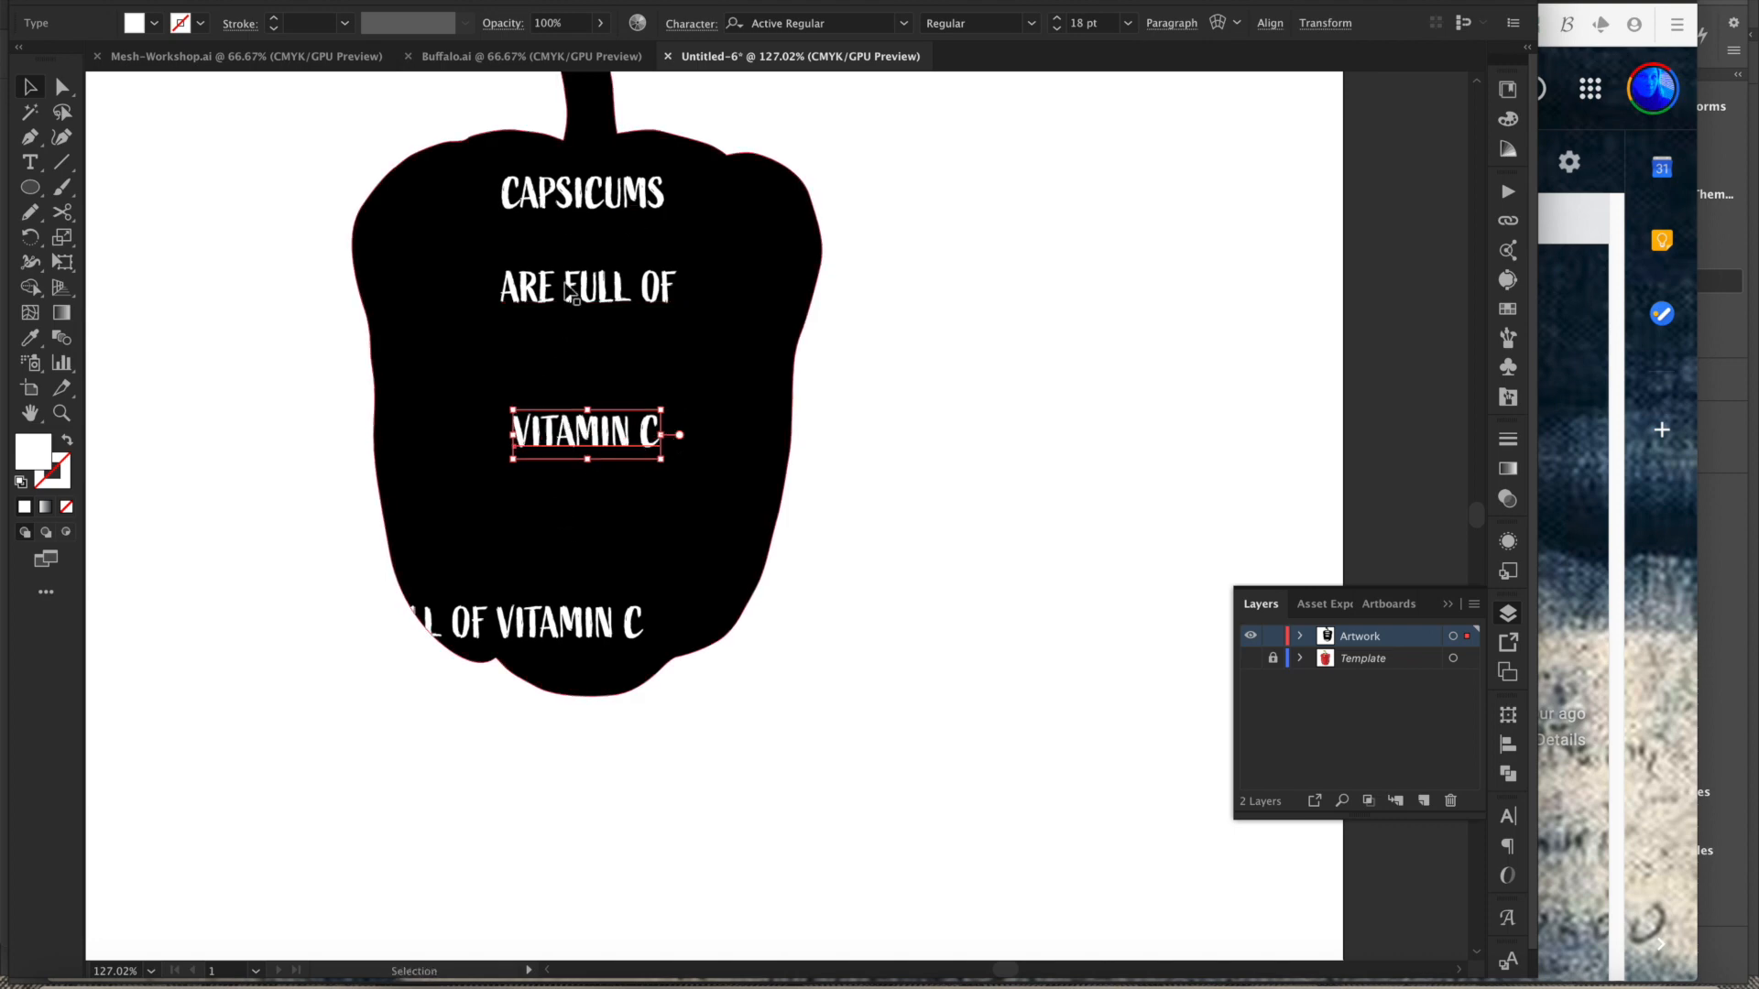
- Move the original full text box off the pepper and nudge CAPSICUMS slightly lower
left_click_drag(542, 620, 655, 883)
scroll(915, 507, "up", 3)
left_click(536, 345)
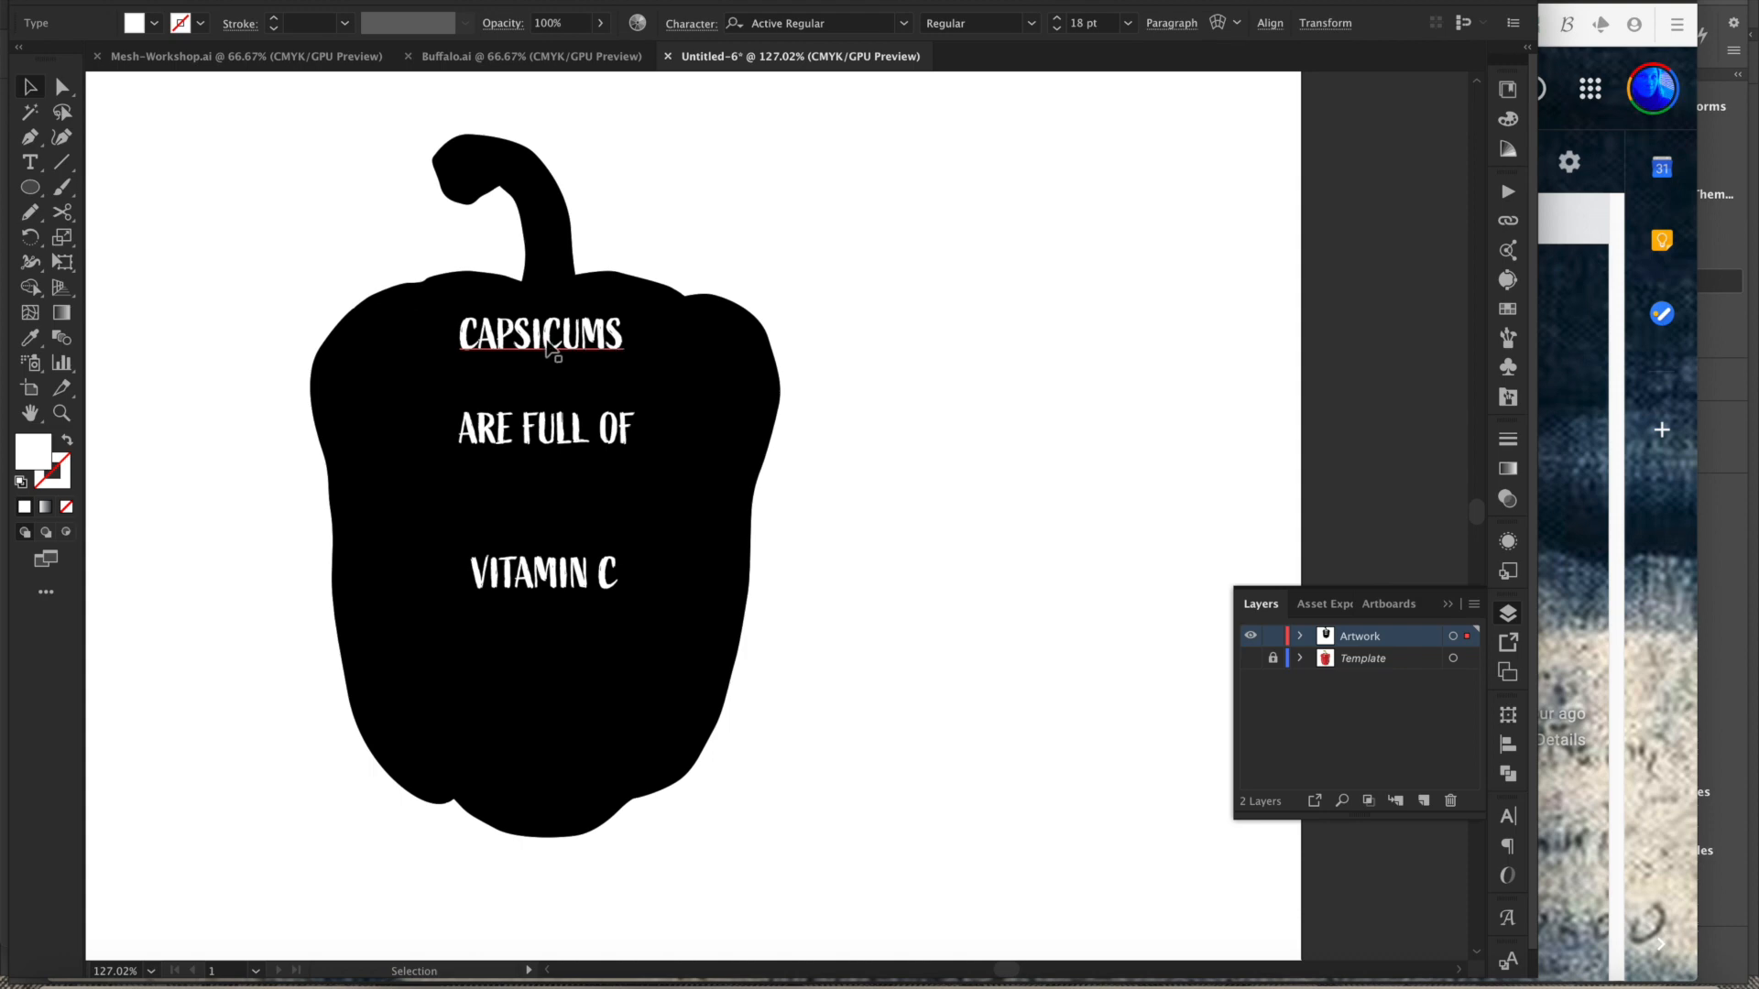
left_click_drag(533, 358, 529, 372)
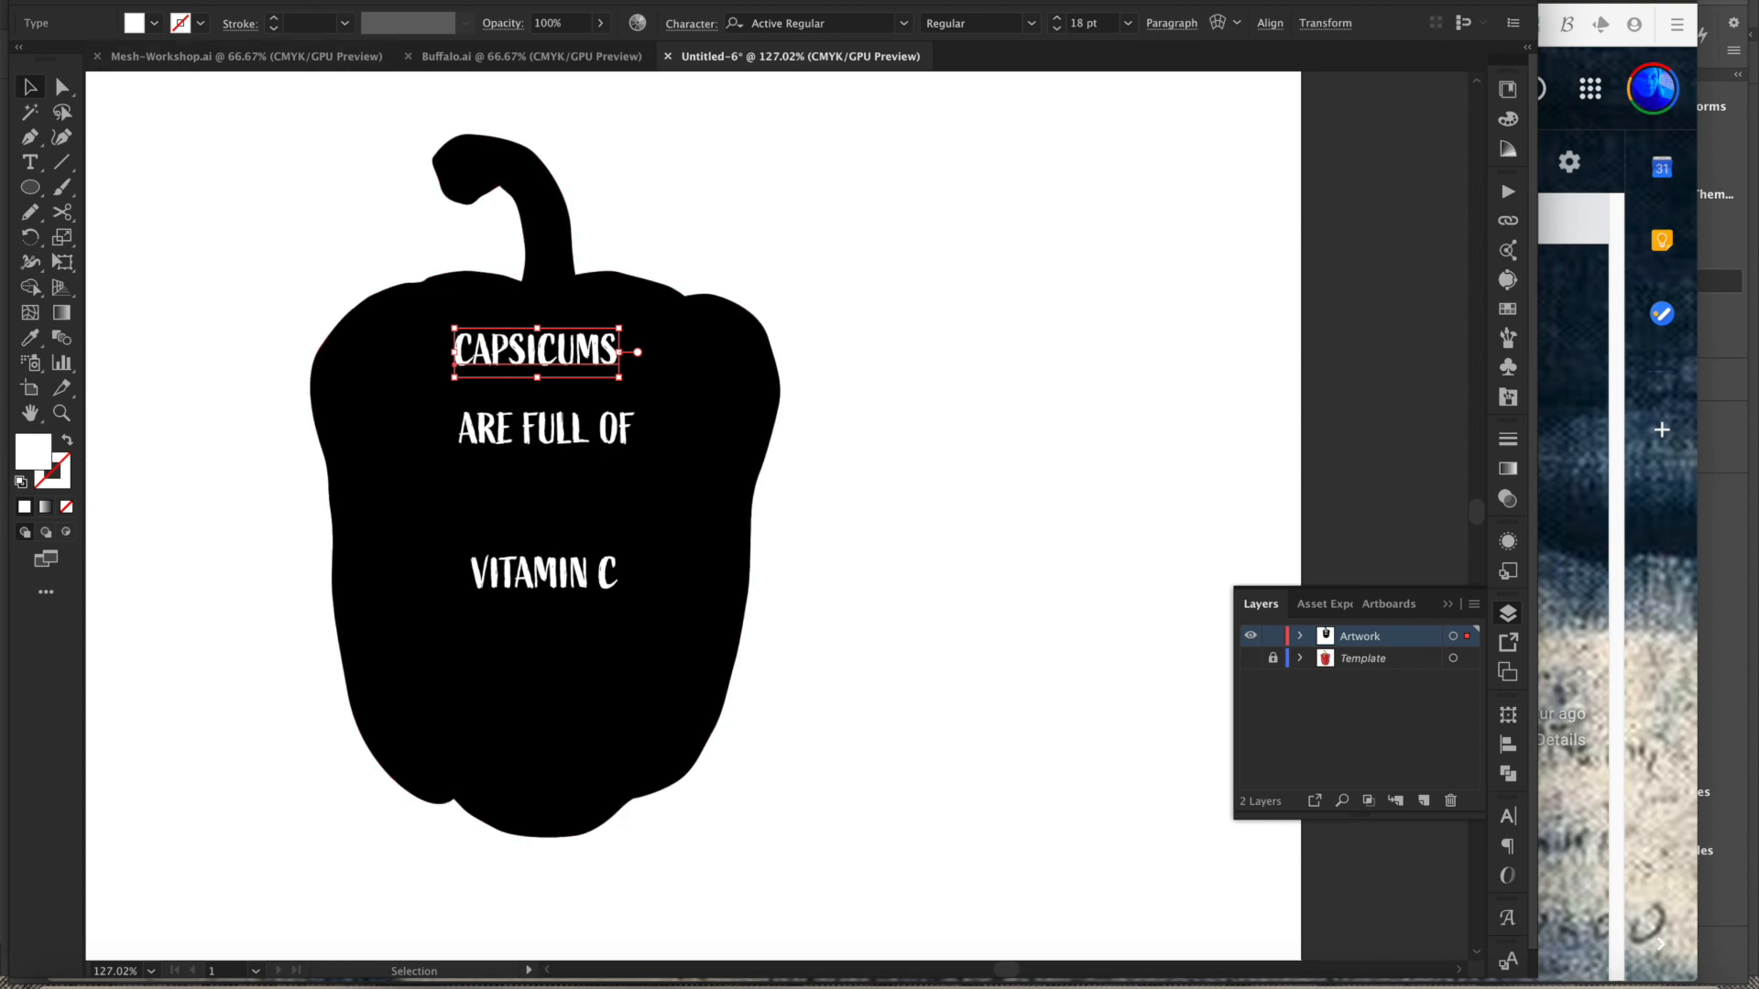
- Apply an Envelope Distort mesh to CAPSICUMS with 1 row and 9 columns
left_click(261, 0)
mouse_move(304, 510)
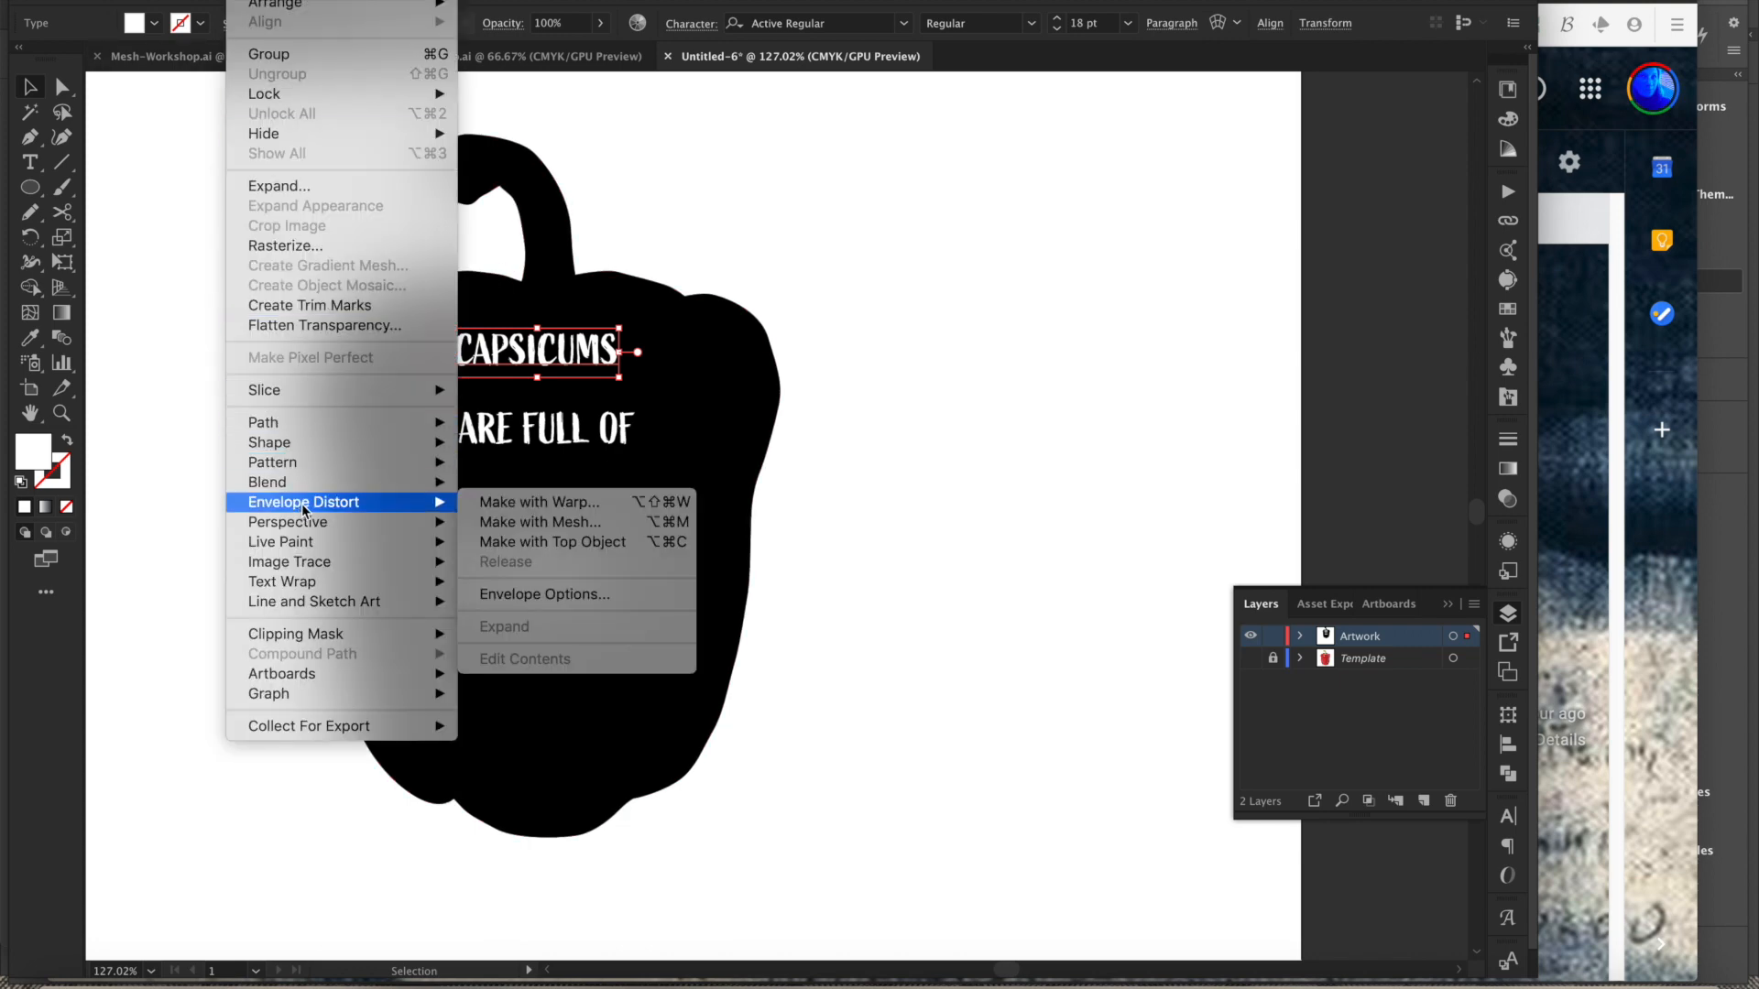
left_click(502, 521)
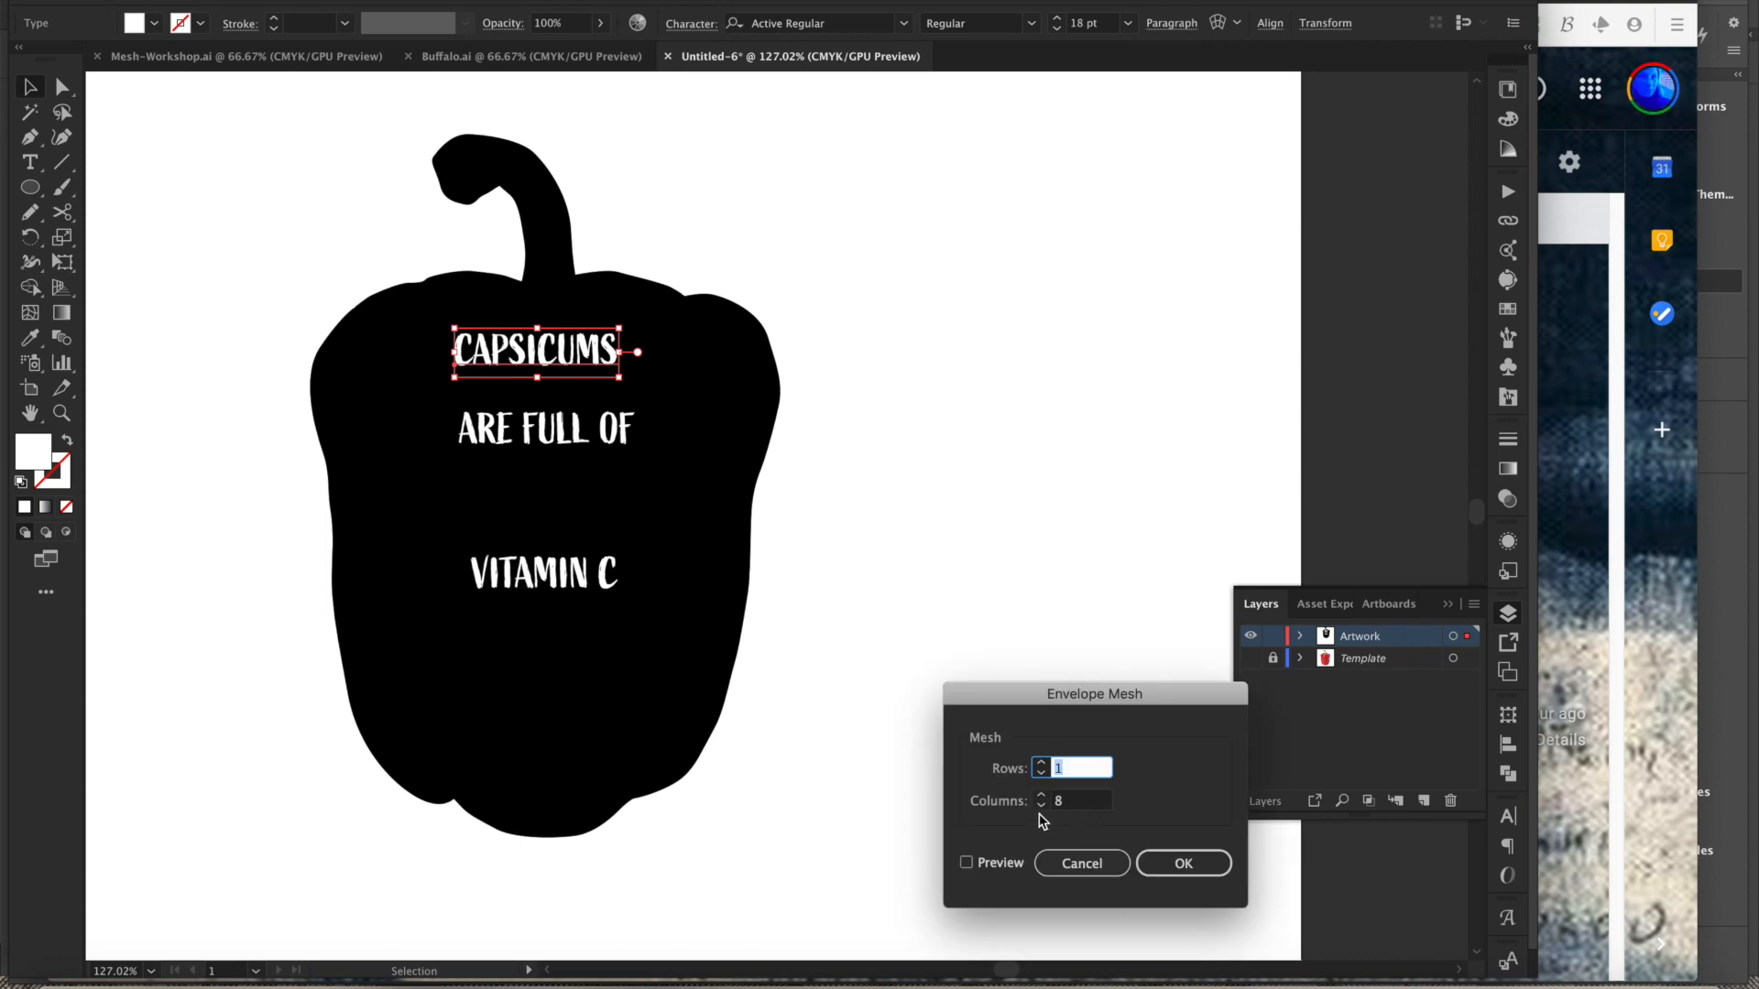
left_click(1040, 796)
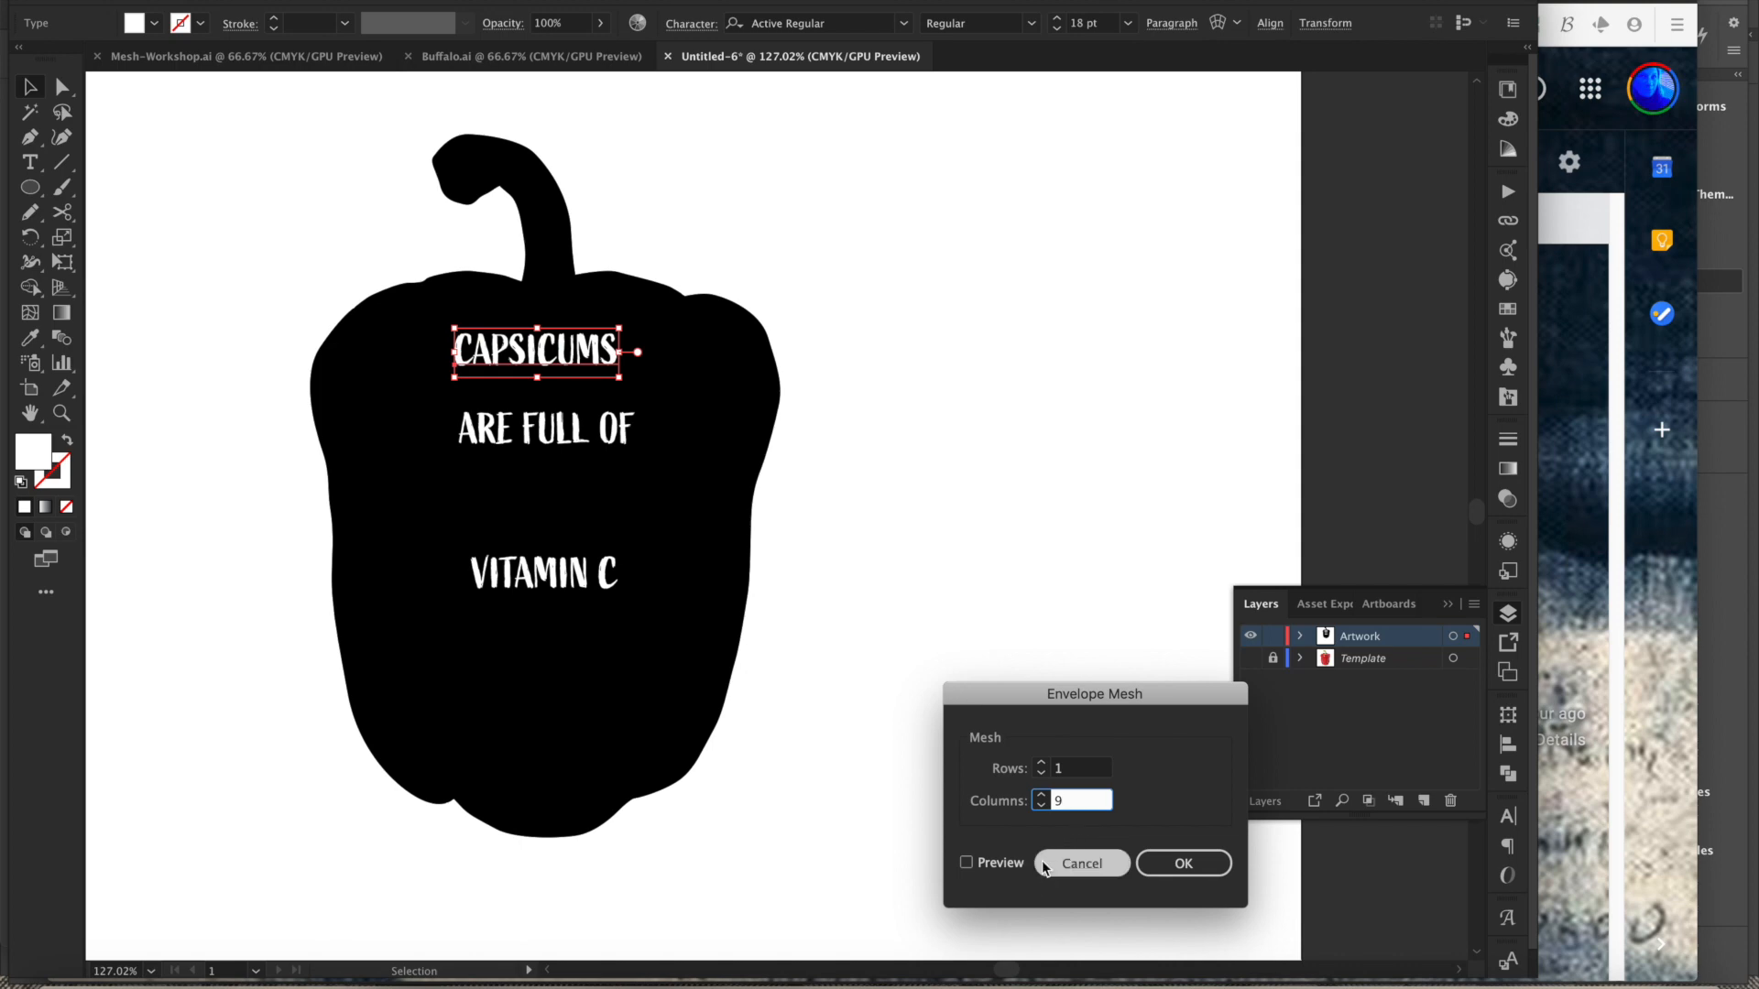
left_click(1183, 866)
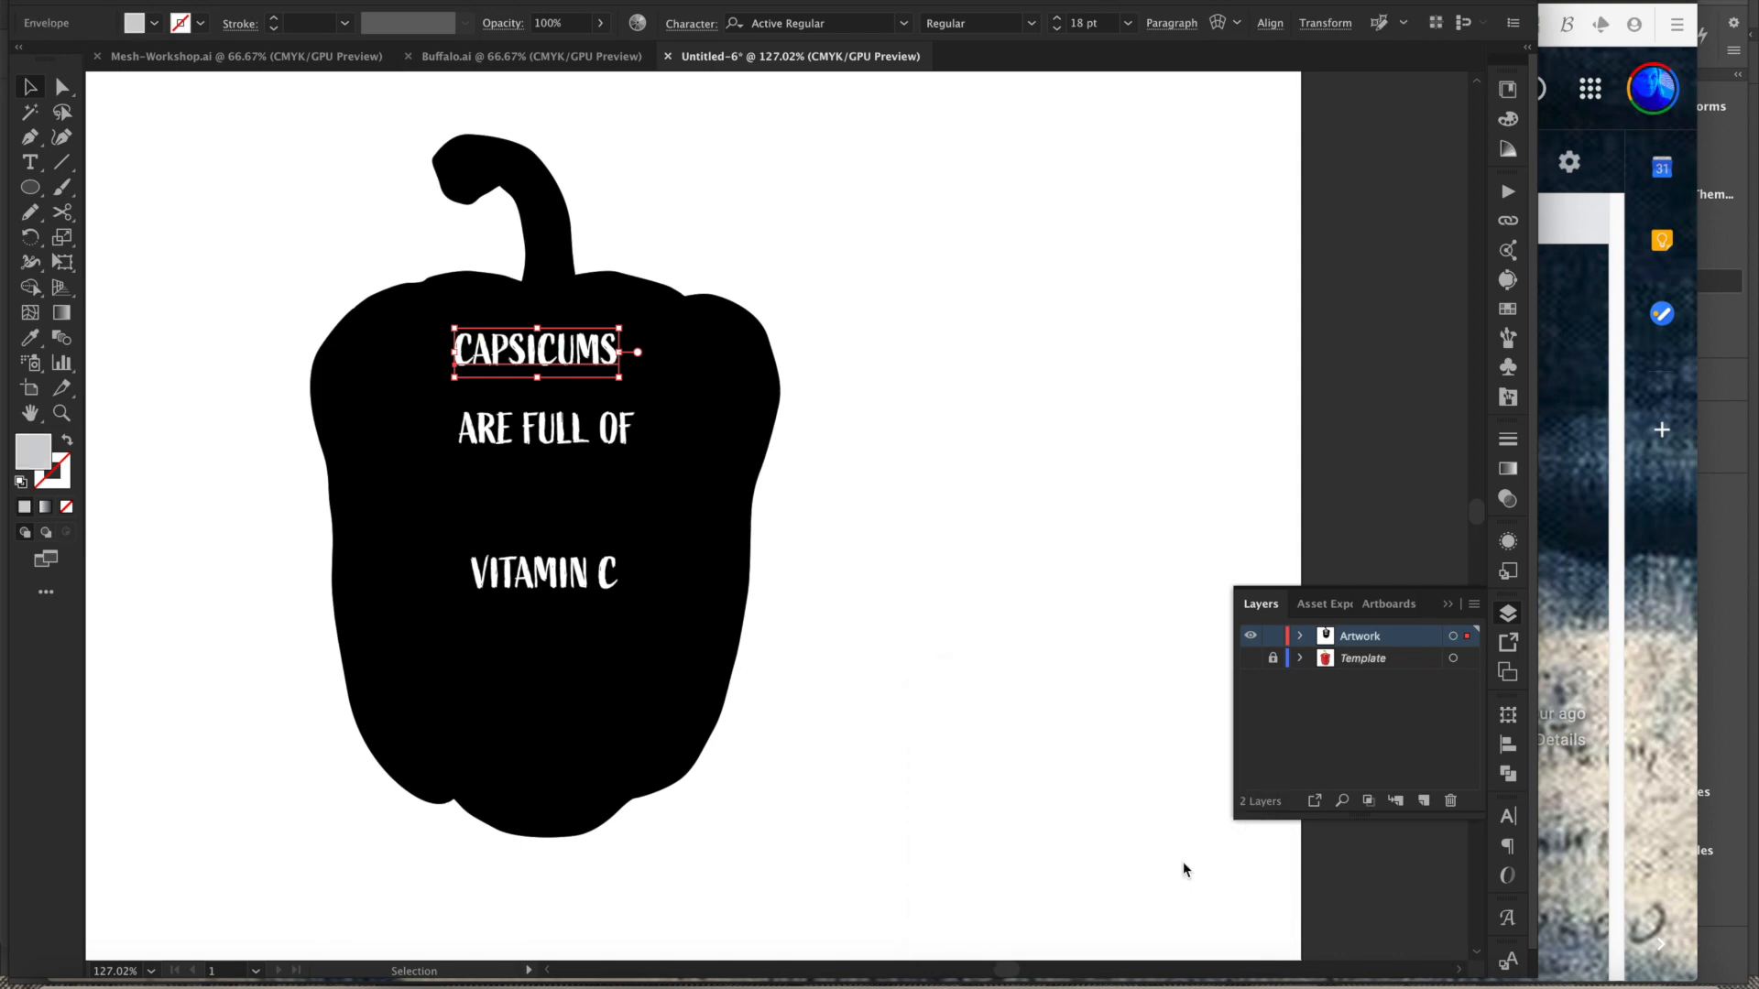
- Pull the envelope's top-left and bottom-left corners outward so the C stretches toward the pepper's left edge
left_click_drag(456, 327, 695, 348)
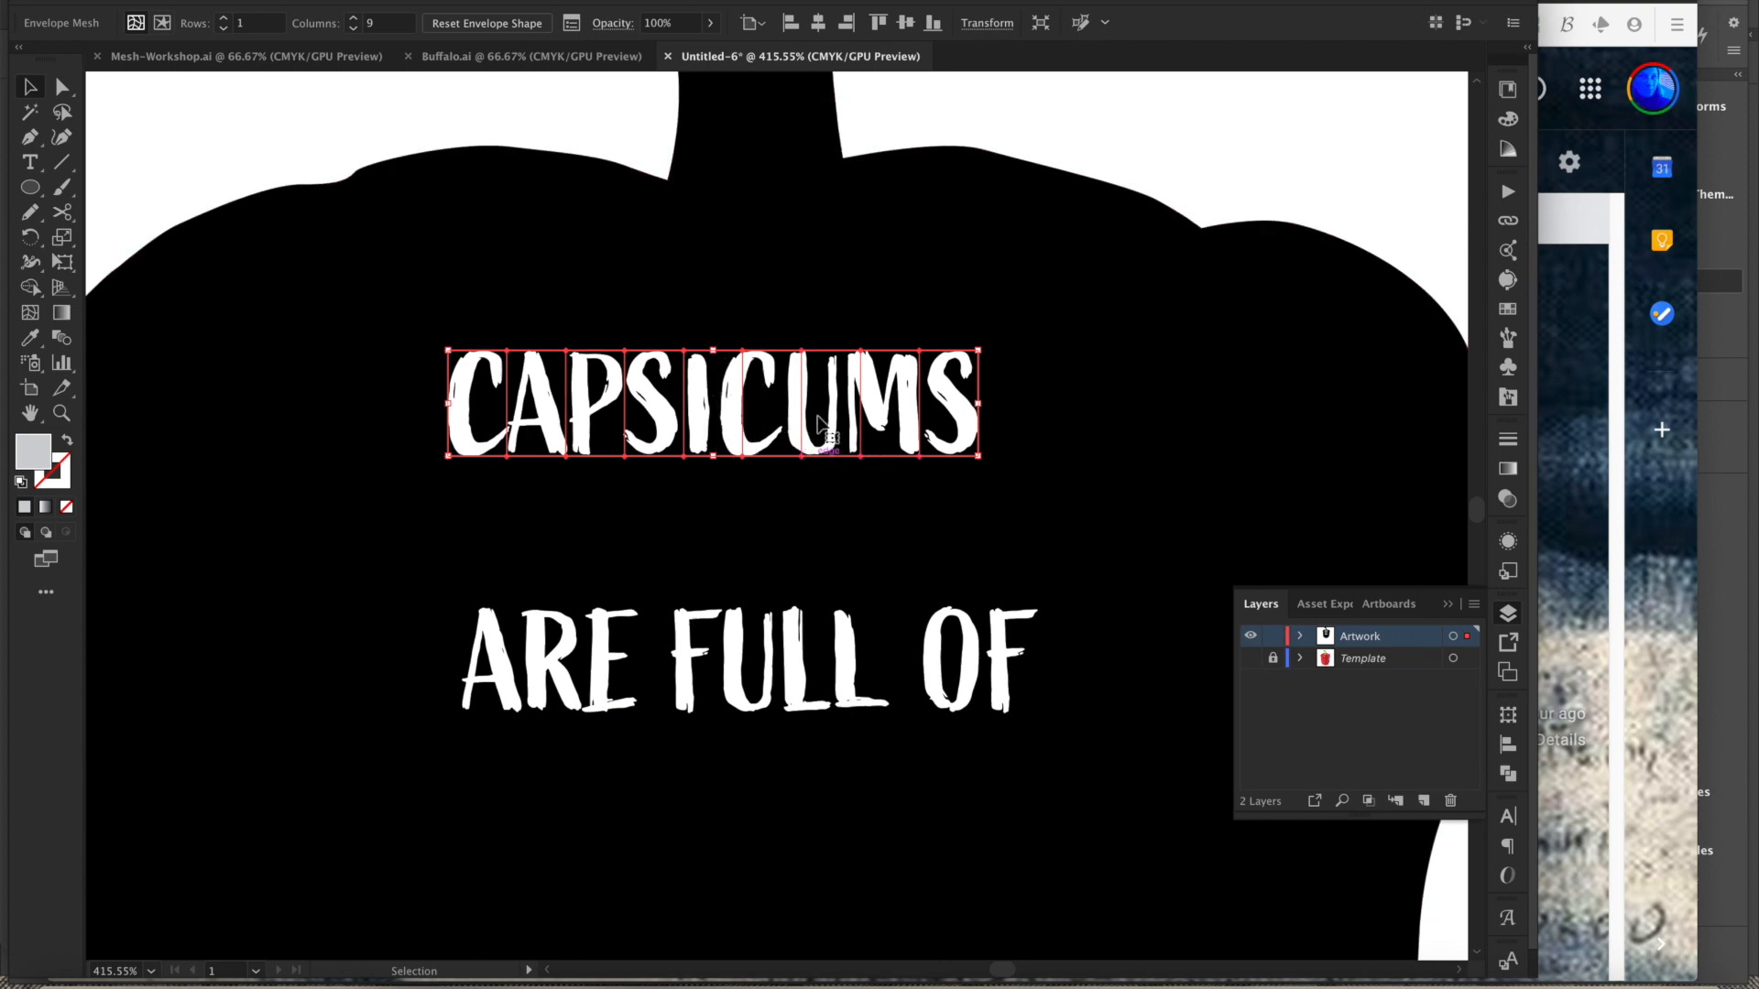
scroll(609, 515, "left", 5)
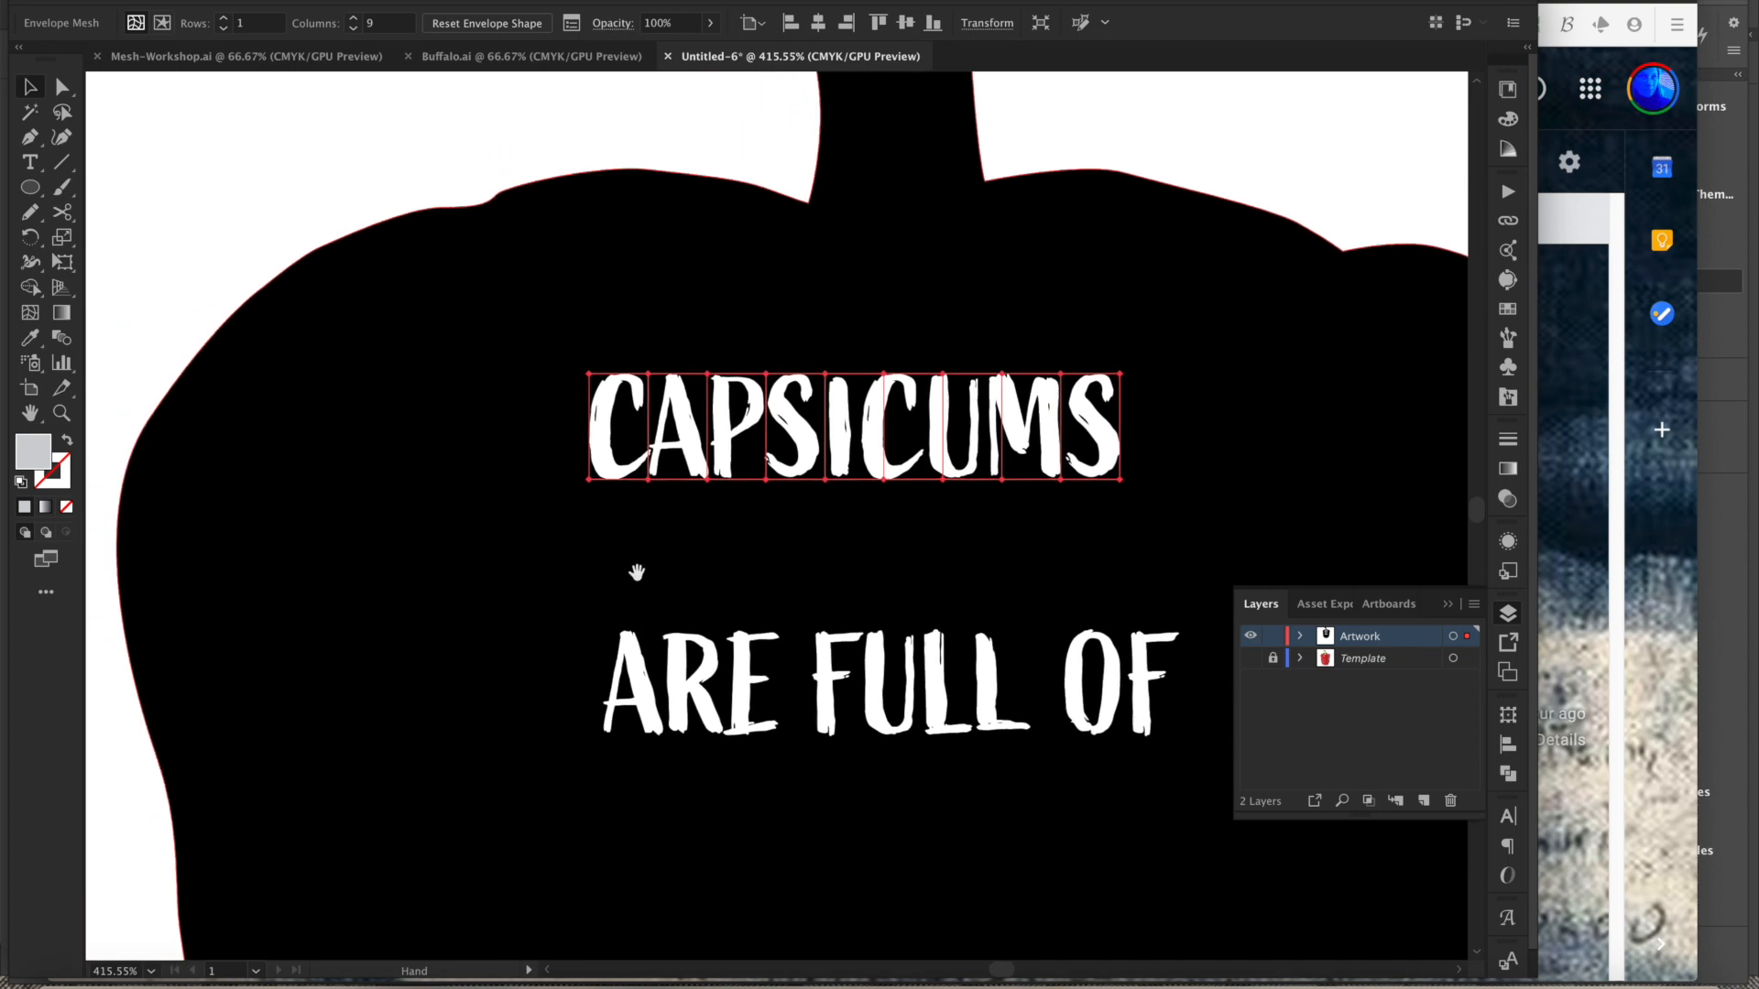
key("a")
left_click(679, 589)
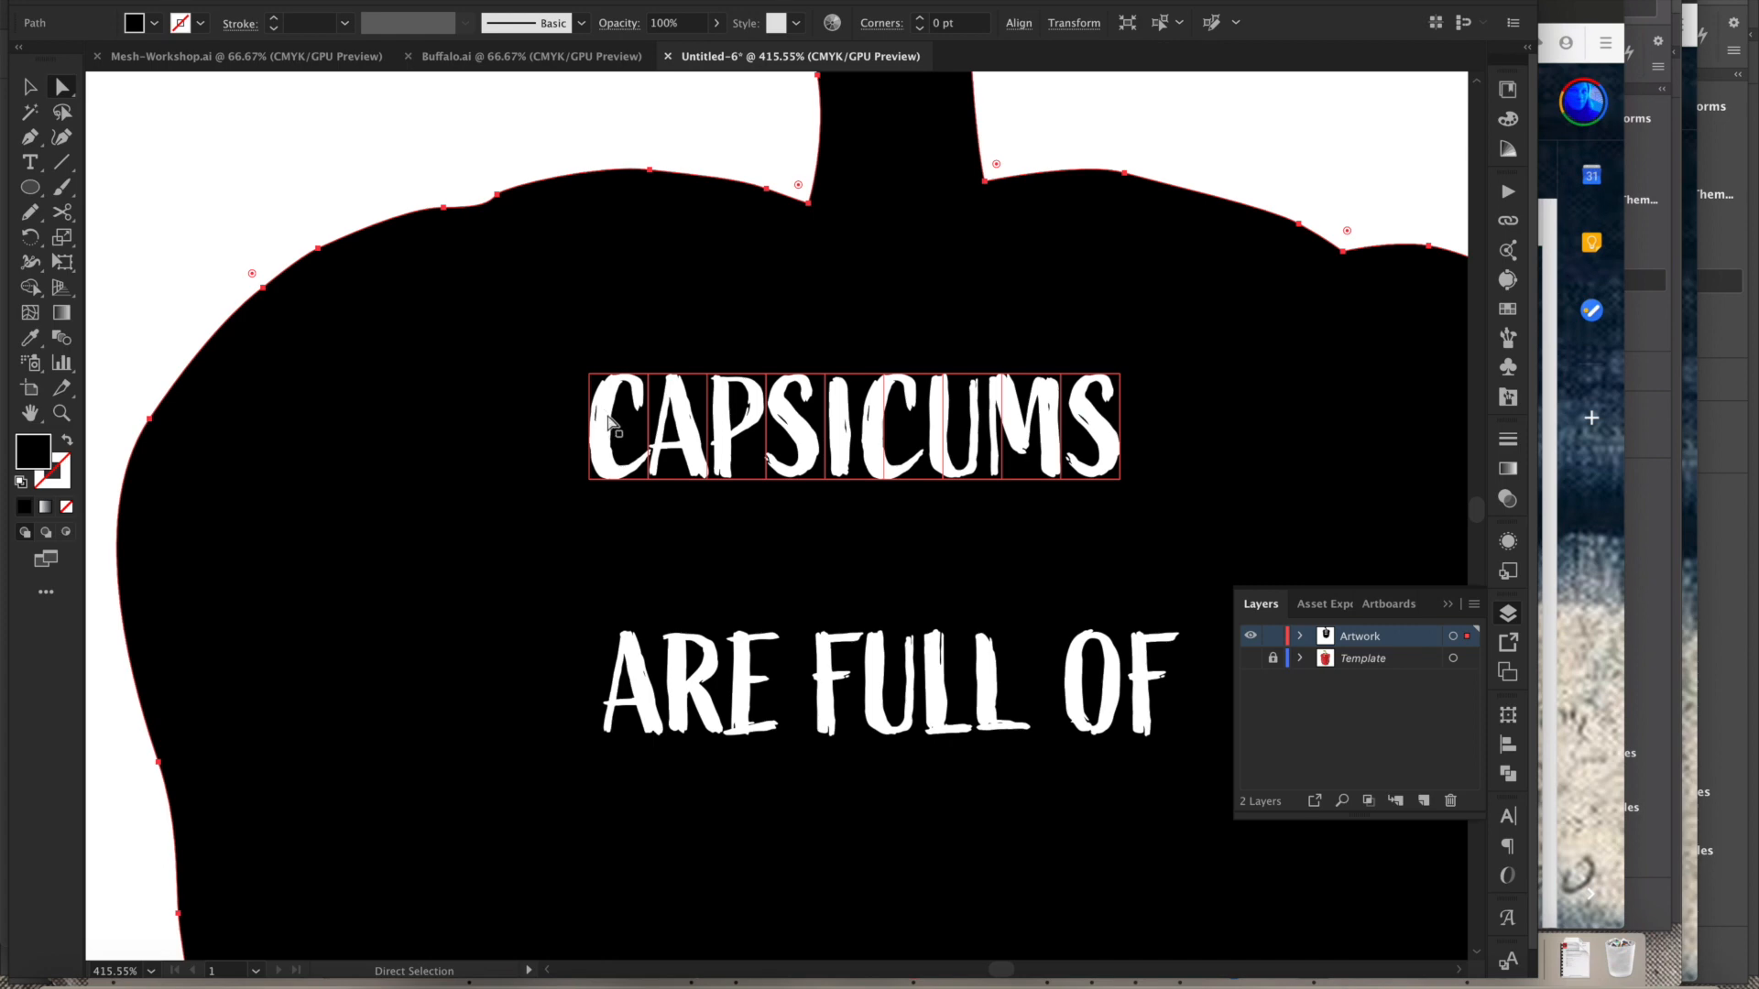
left_click(589, 374)
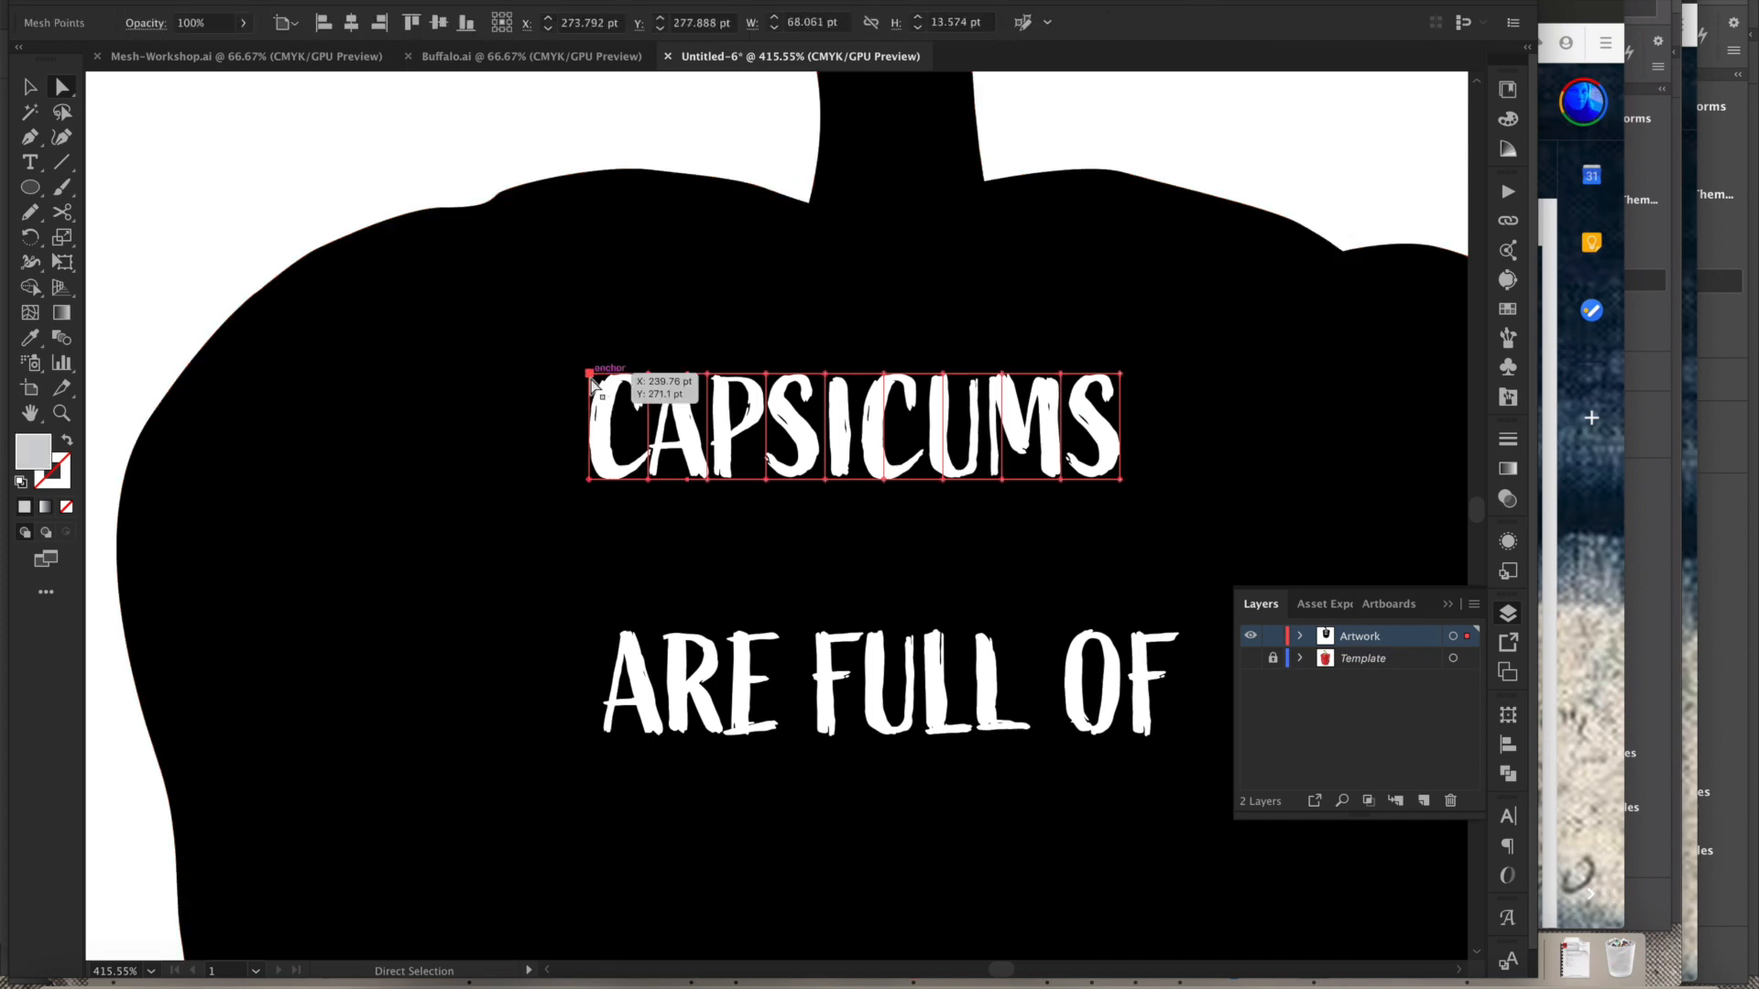
left_click_drag(591, 378, 338, 265)
left_click_drag(589, 476, 164, 599)
- Drag the envelope's top-row mesh points upward so the letters rise toward the pepper's top outline
left_click_drag(711, 383, 601, 262)
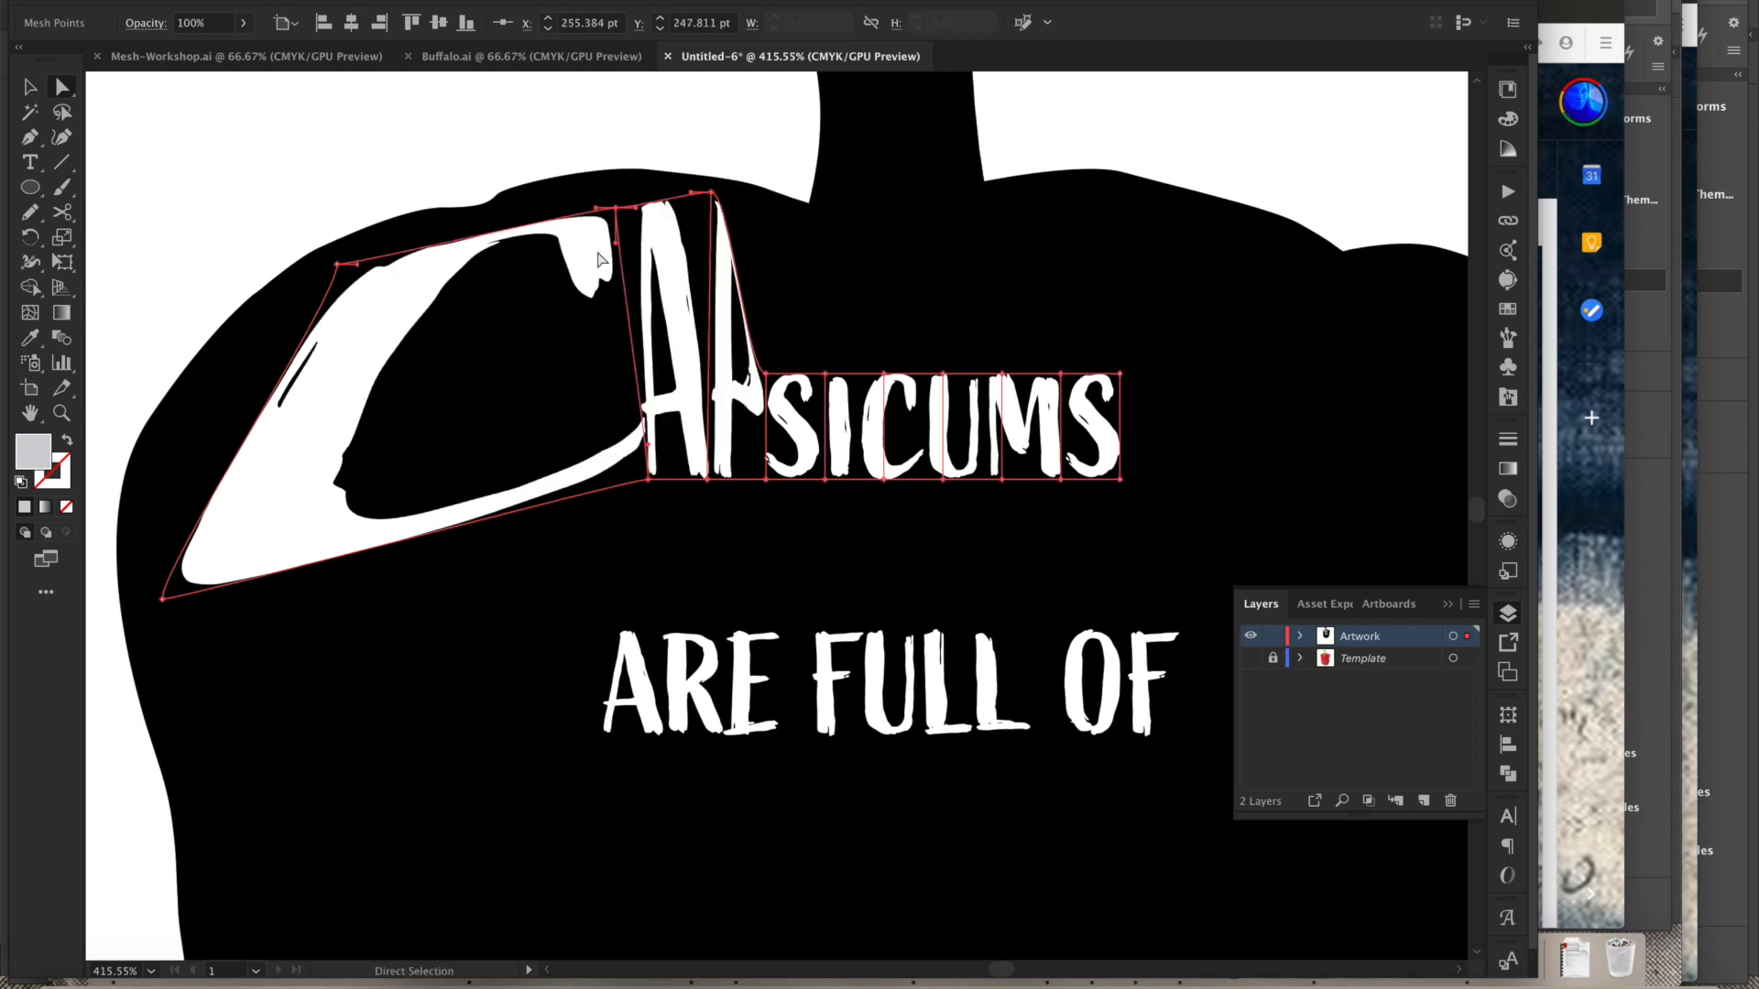
left_click_drag(771, 378, 822, 229)
left_click_drag(824, 374, 985, 222)
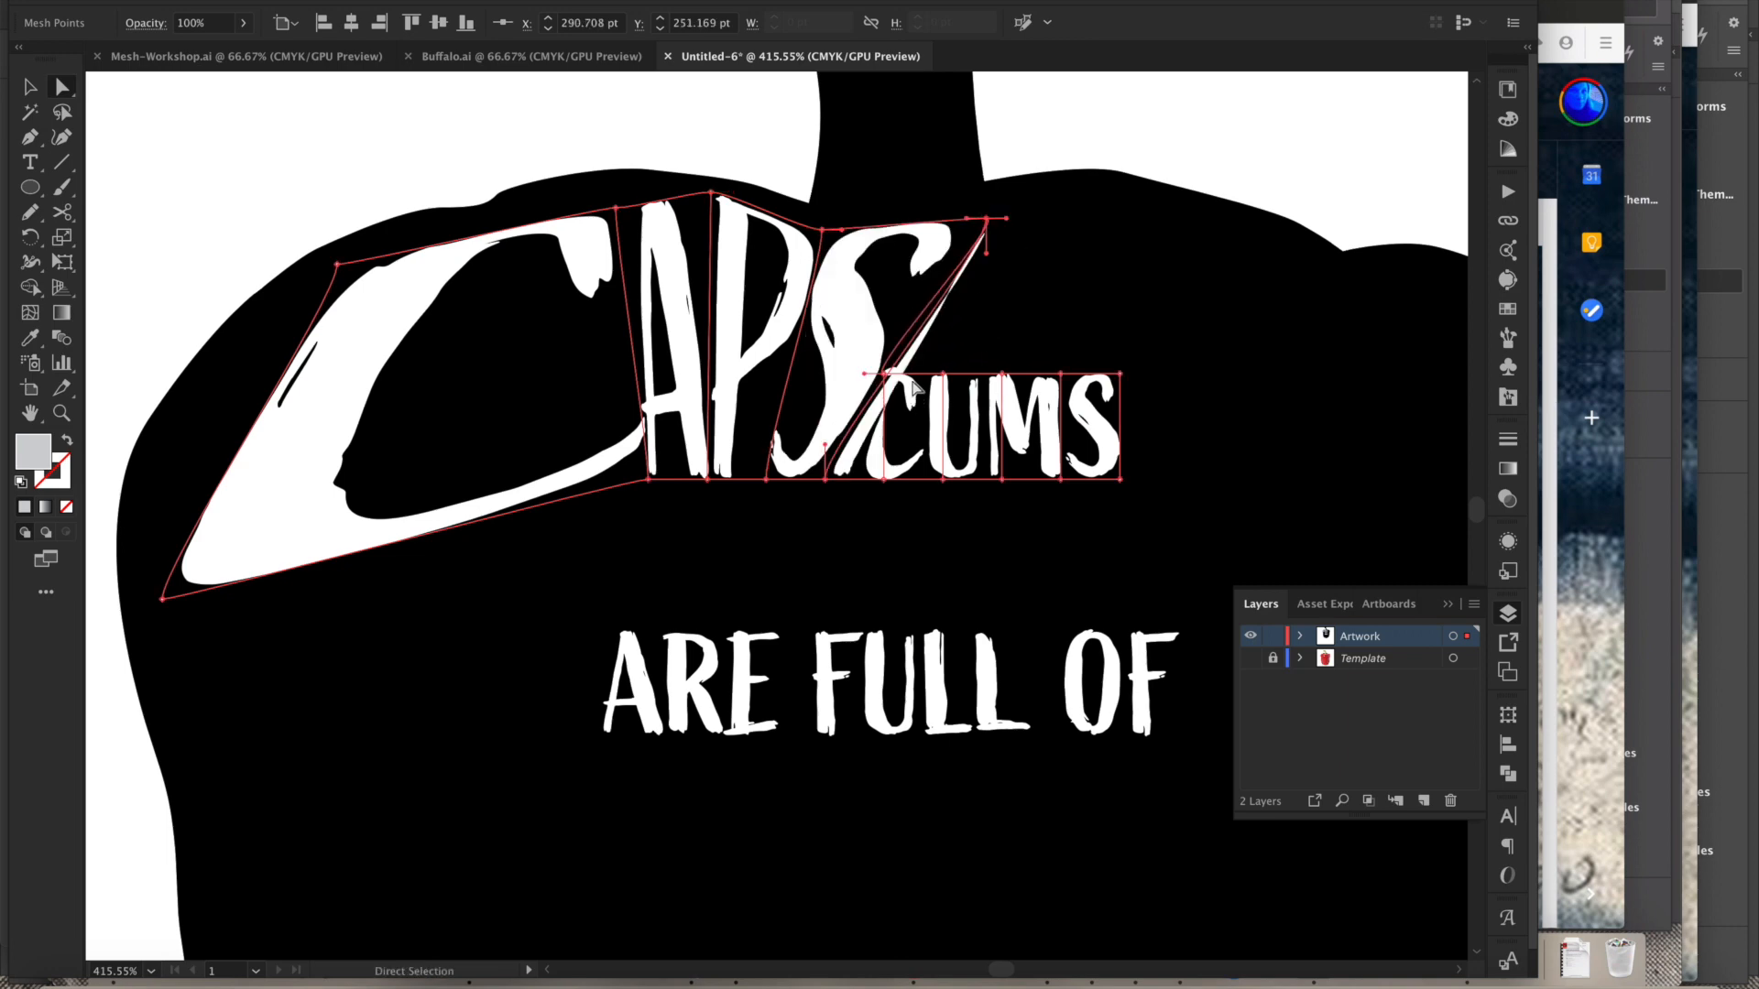
left_click_drag(944, 374, 1084, 216)
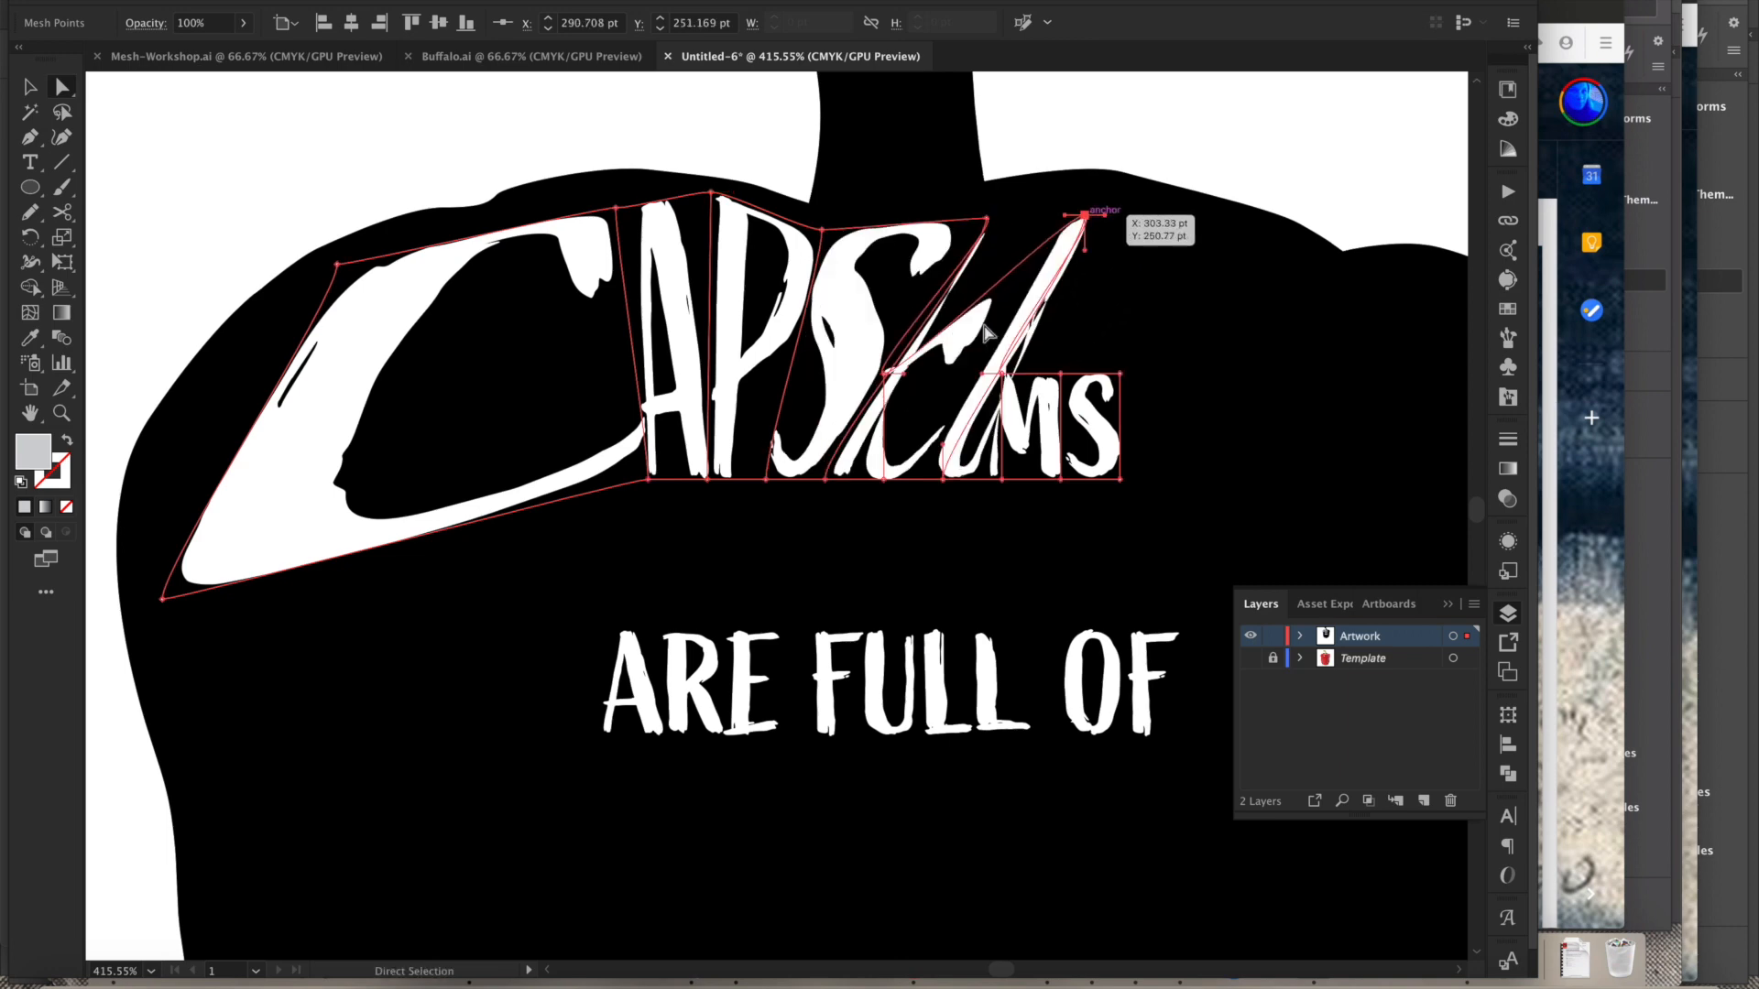
left_click_drag(886, 374, 1030, 216)
left_click_drag(1003, 373, 1170, 227)
left_click_drag(1120, 374, 1310, 270)
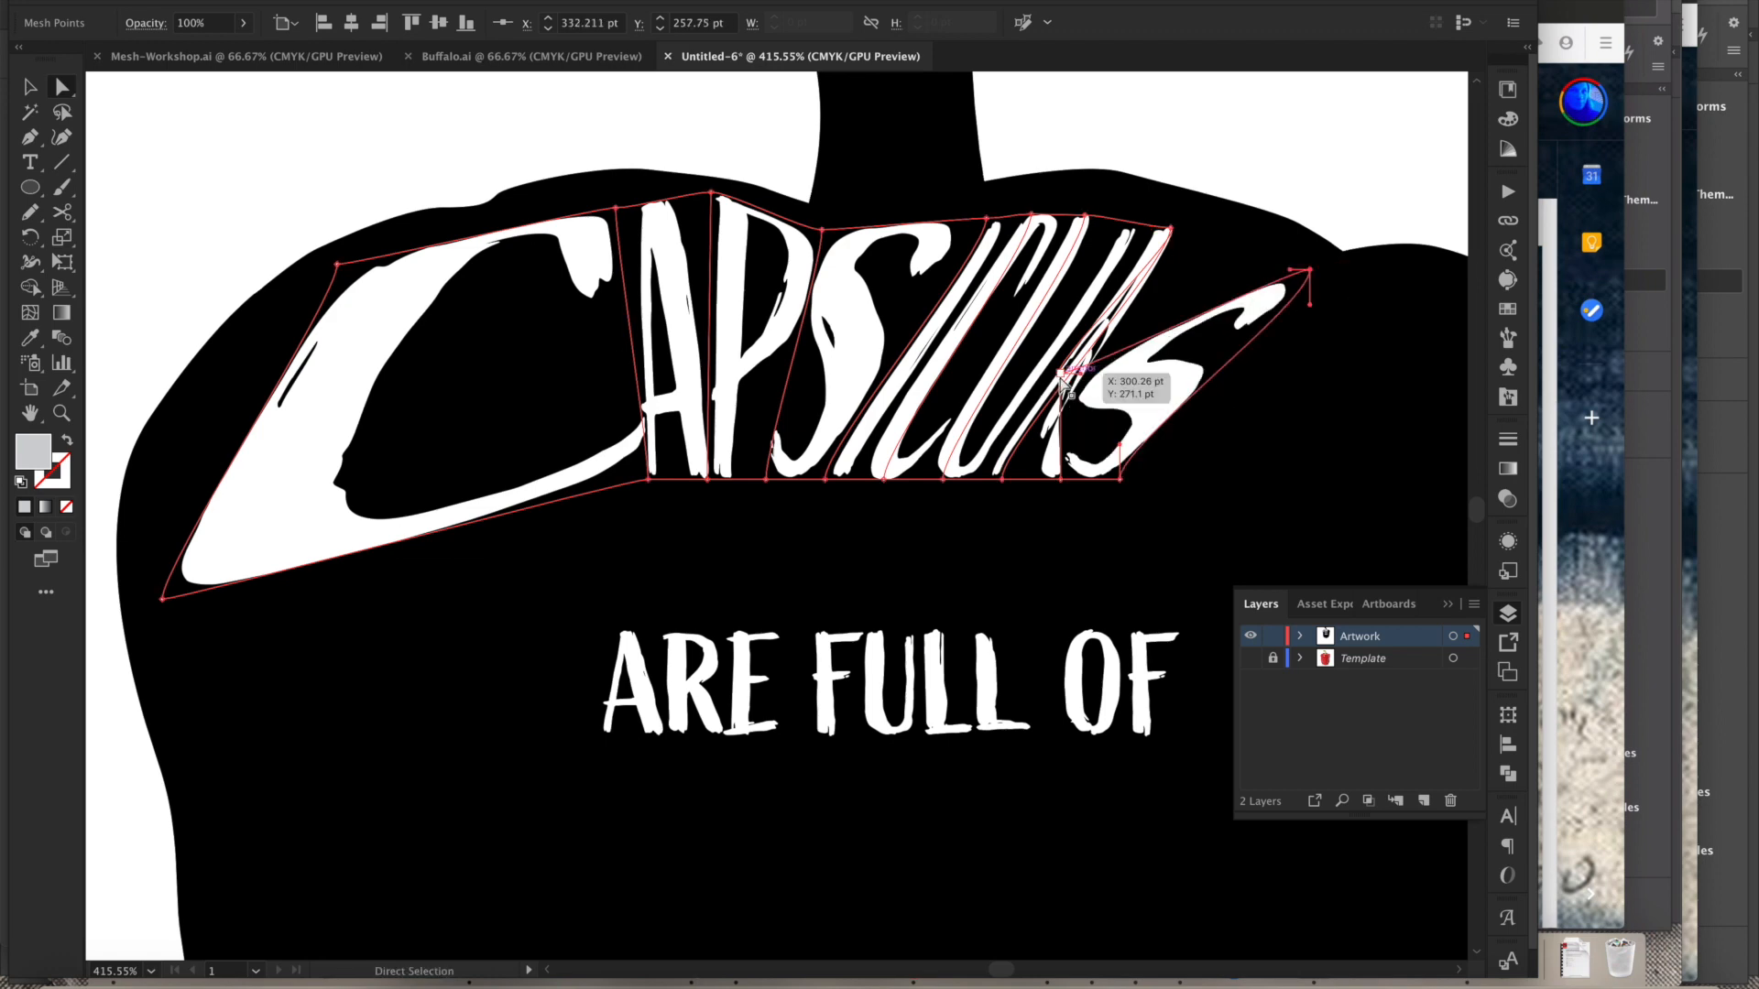
left_click_drag(1066, 372, 1251, 240)
- Stretch the envelope's right end outward and reposition the bottom-row points to reshape the S and the baseline
left_click_drag(1179, 498, 772, 482)
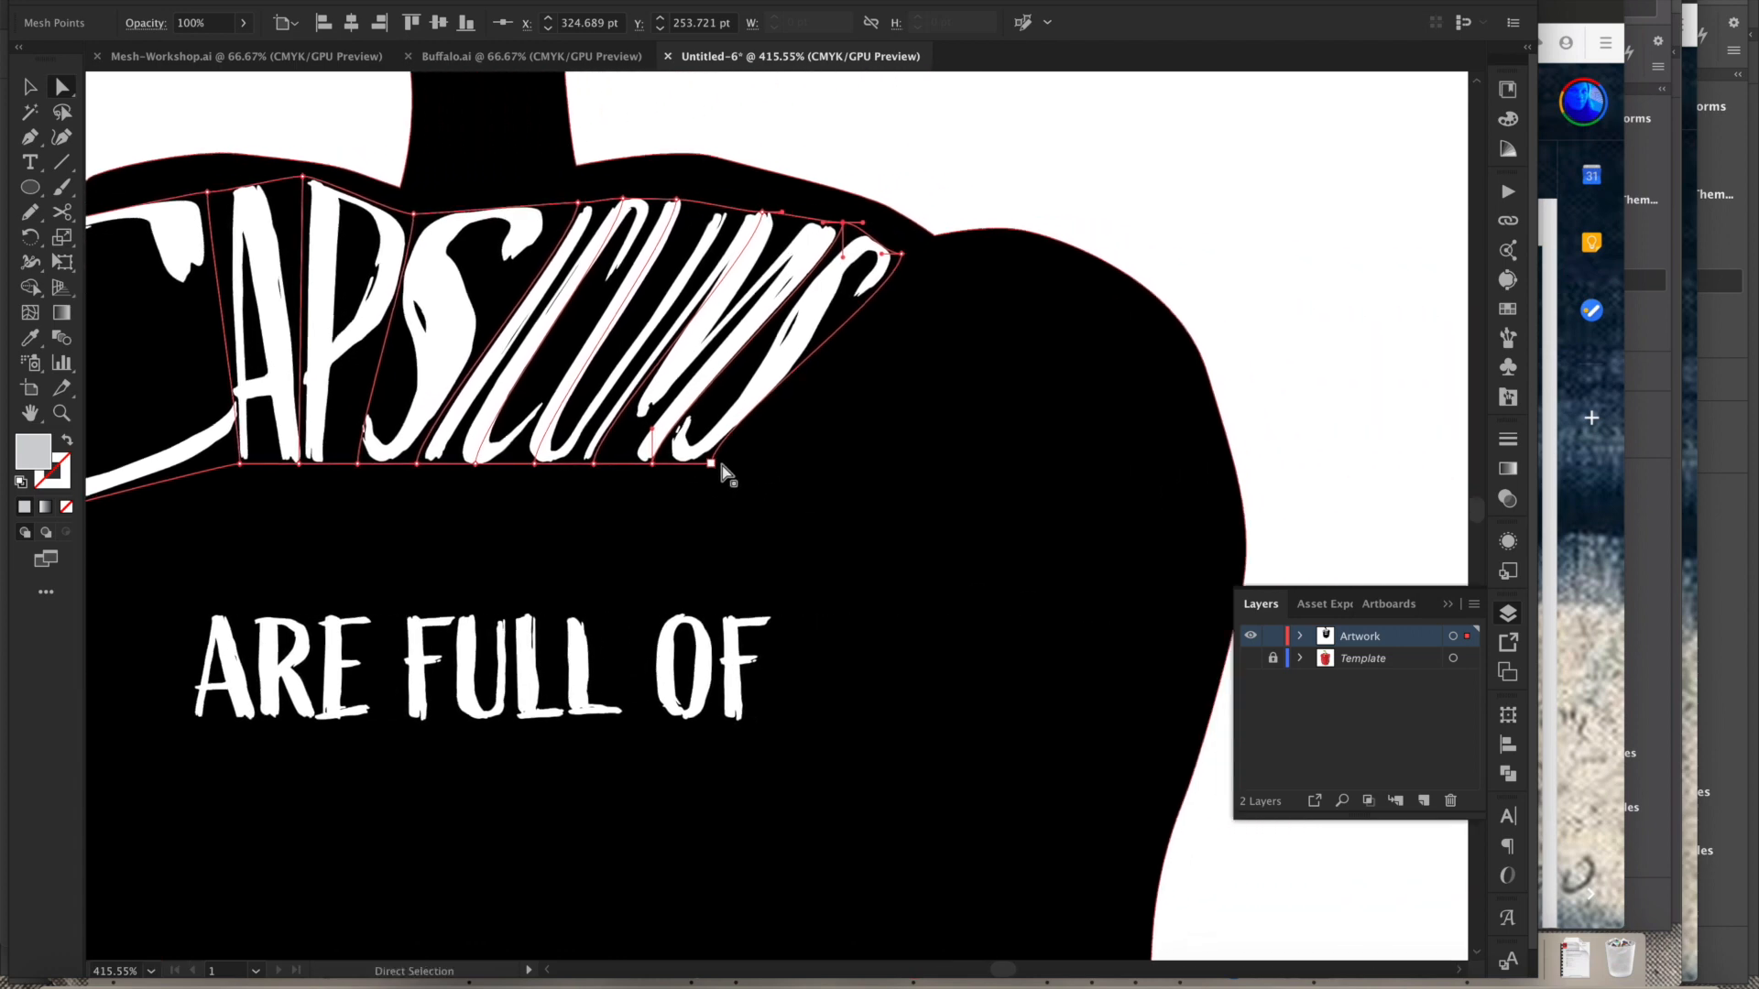
left_click_drag(990, 501, 1227, 513)
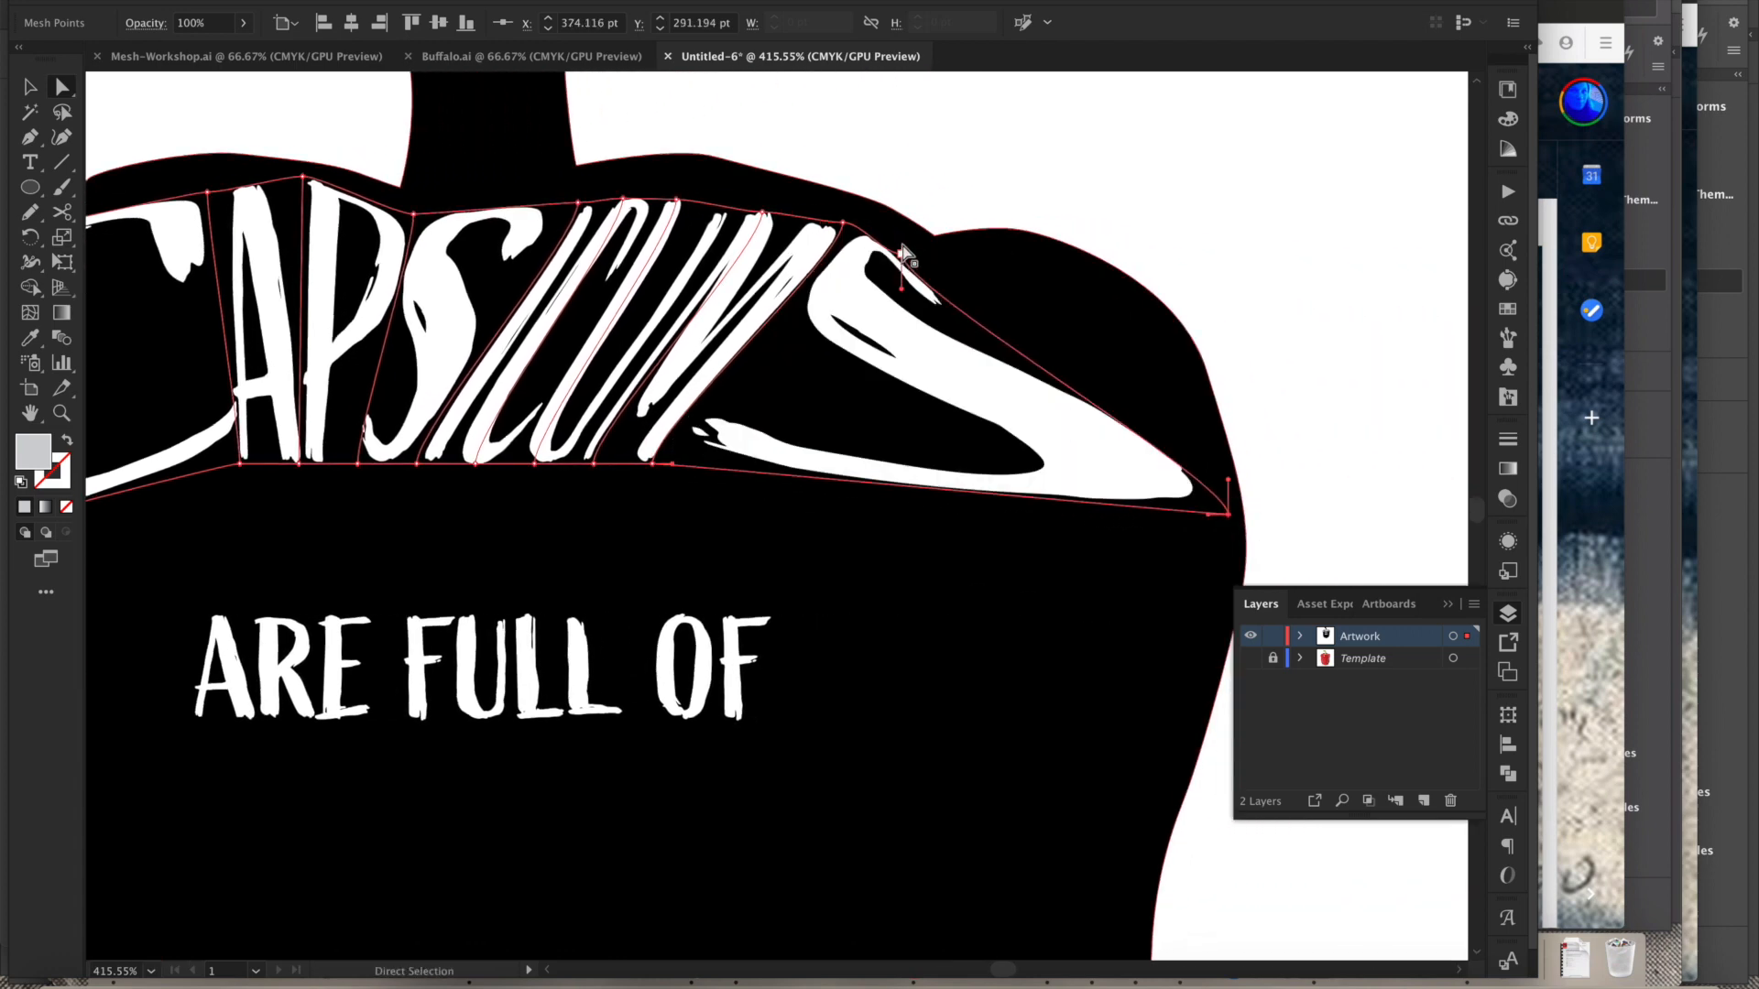
left_click_drag(1019, 263, 1189, 333)
left_click_drag(1229, 487, 1222, 458)
left_click_drag(652, 465, 851, 503)
left_click_drag(708, 508, 744, 511)
left_click_drag(534, 464, 406, 520)
- Adjust the top-left corner handle and the bottom points beneath the C and A to smooth the word's lower edge
key("space")
left_click_drag(278, 509, 455, 474)
key("space")
left_click_drag(124, 569, 457, 277)
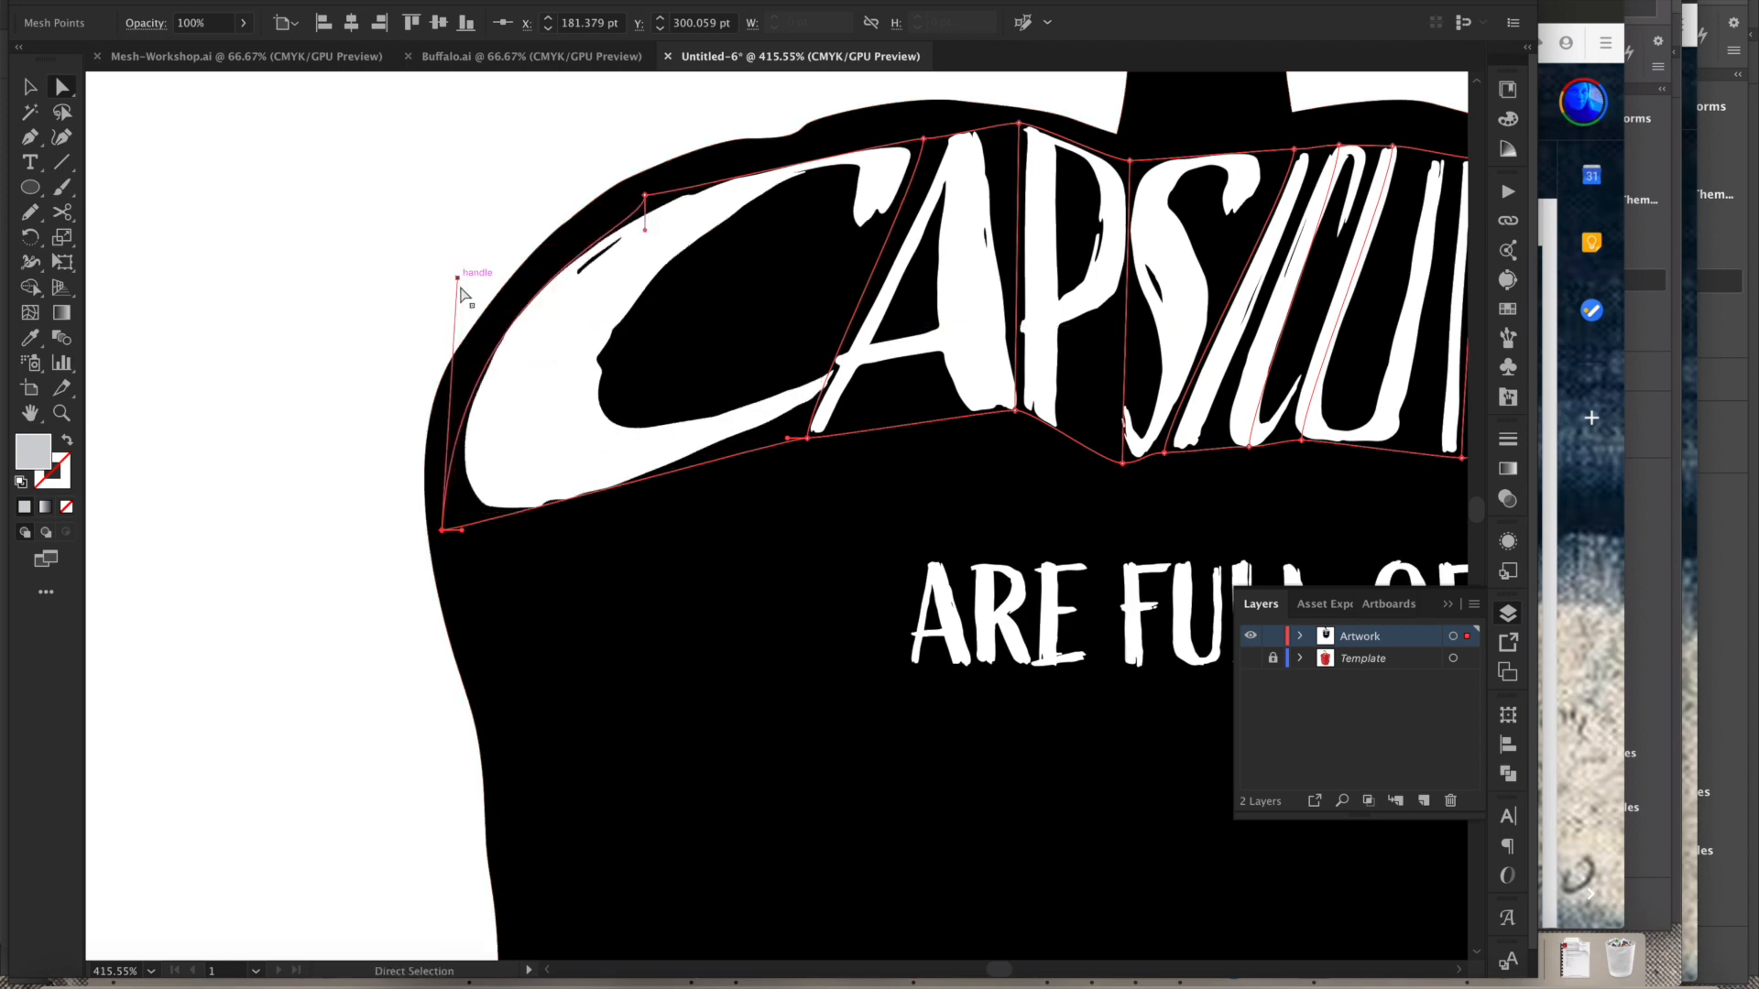
left_click_drag(807, 437, 837, 520)
left_click(1016, 413)
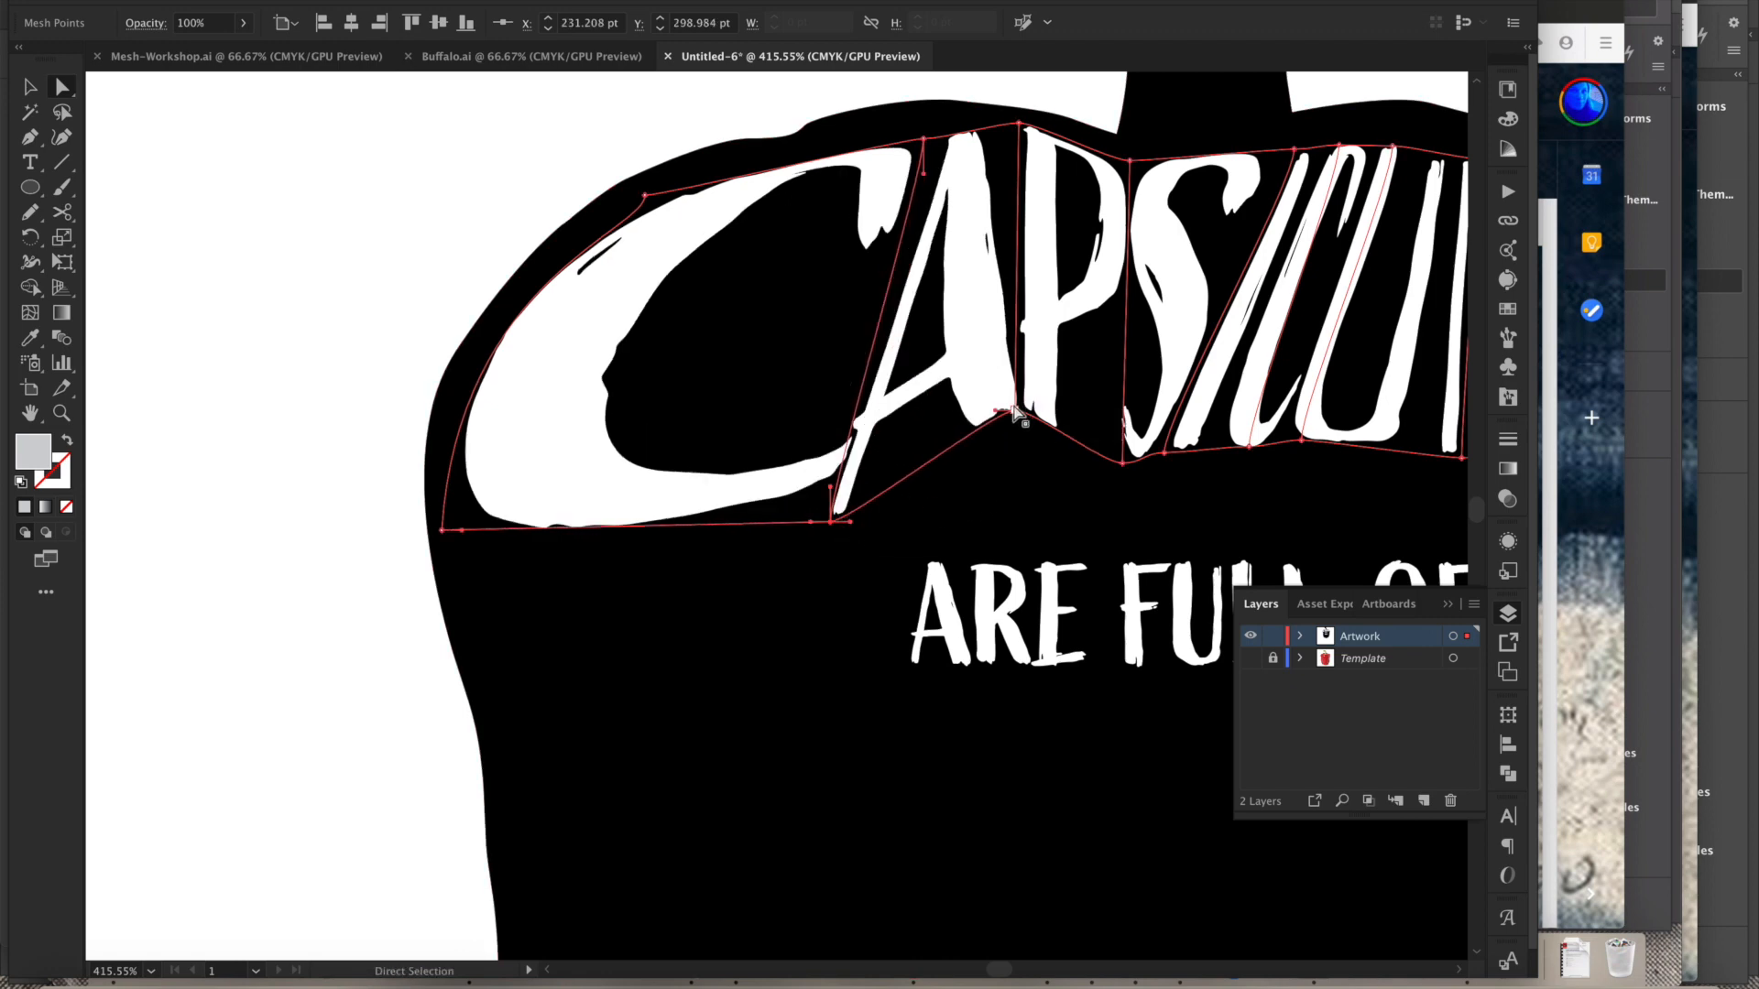
left_click_drag(1024, 502, 1026, 521)
- Realign the bottom-row mesh points beneath the middle letters to even out the baseline
key("space")
left_click_drag(1191, 489, 1025, 536)
left_click(997, 474)
left_click_drag(1080, 467, 1192, 533)
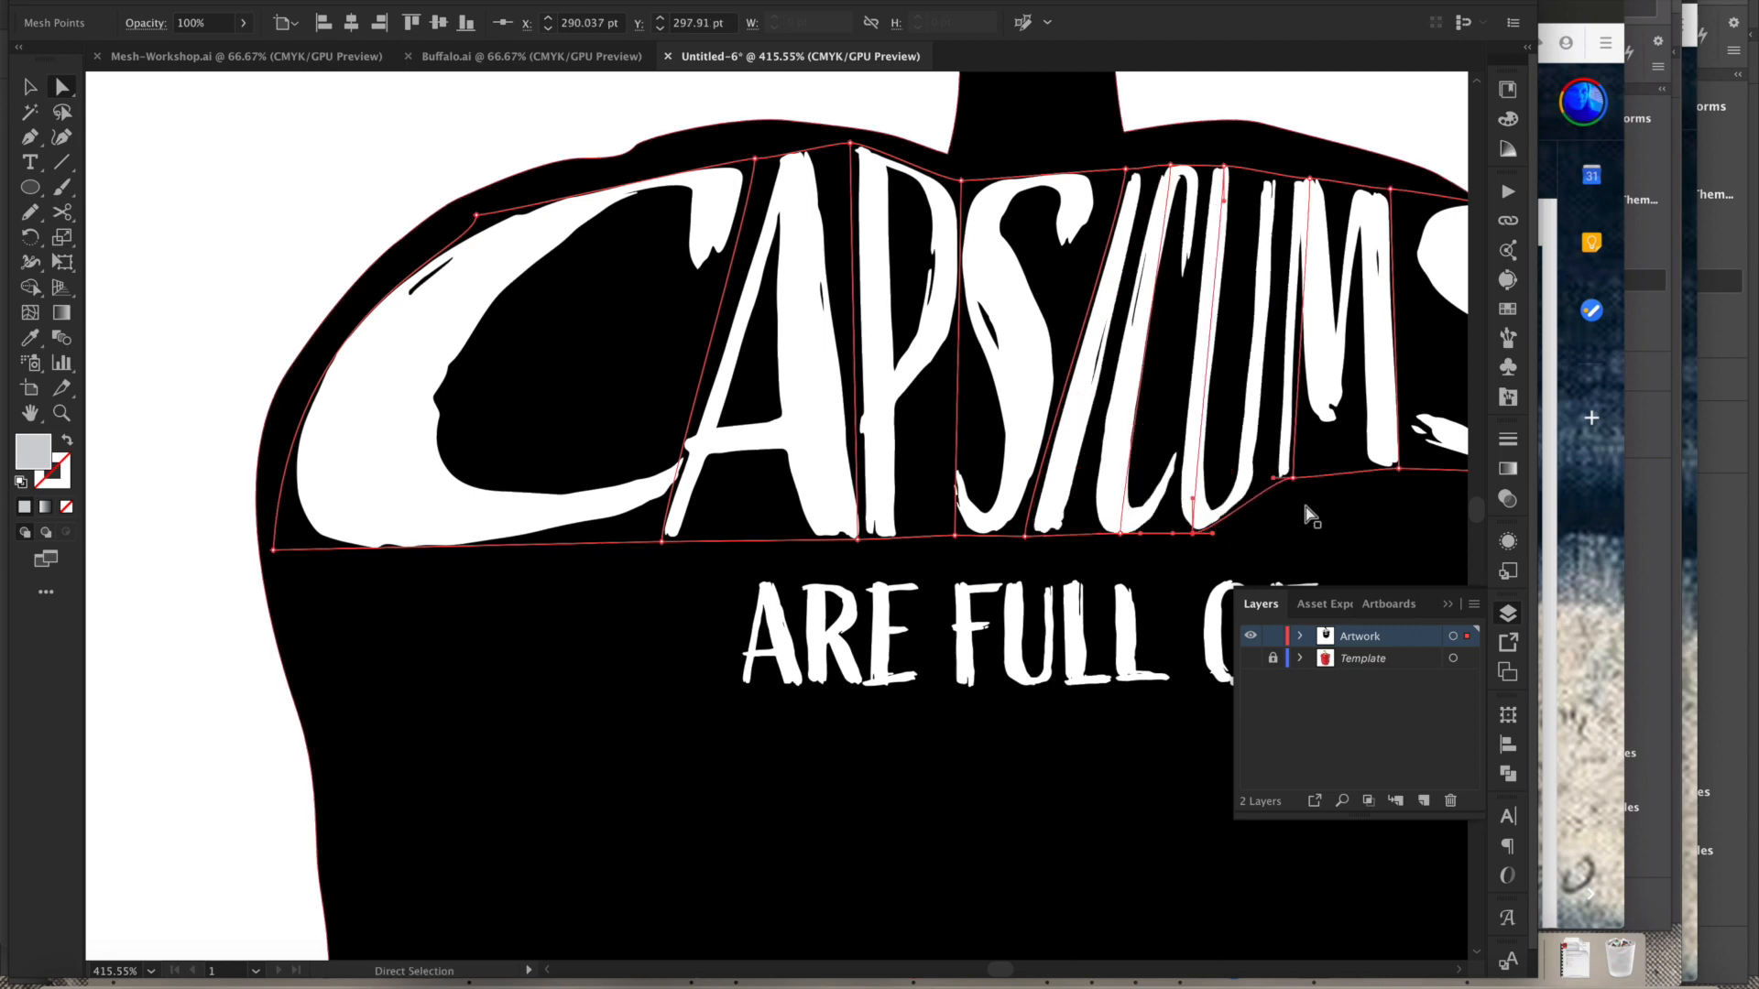
left_click_drag(1292, 477, 1164, 521)
left_click_drag(1174, 455, 1234, 506)
- Zoom closer and reposition the top mesh point above the M so it follows the pepper's outline
left_click(1172, 179)
left_click_drag(1201, 173, 1388, 586)
left_click_drag(1213, 165, 1374, 440)
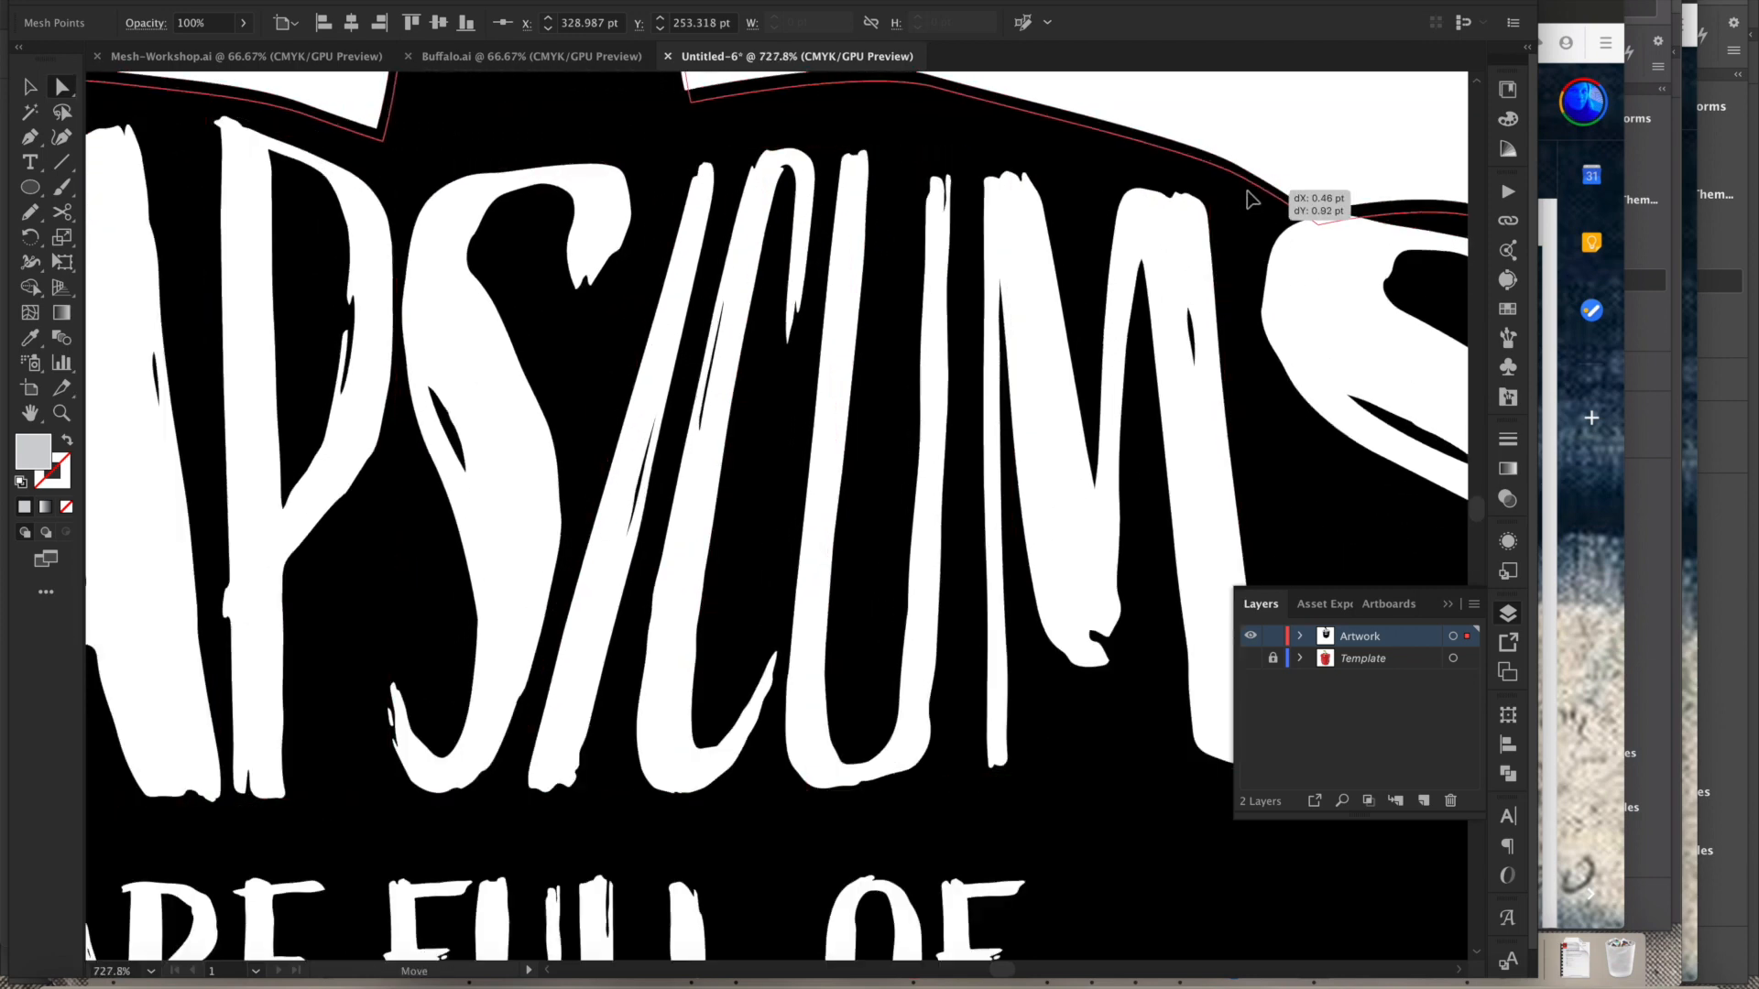
left_click(1214, 196)
left_click(1210, 184)
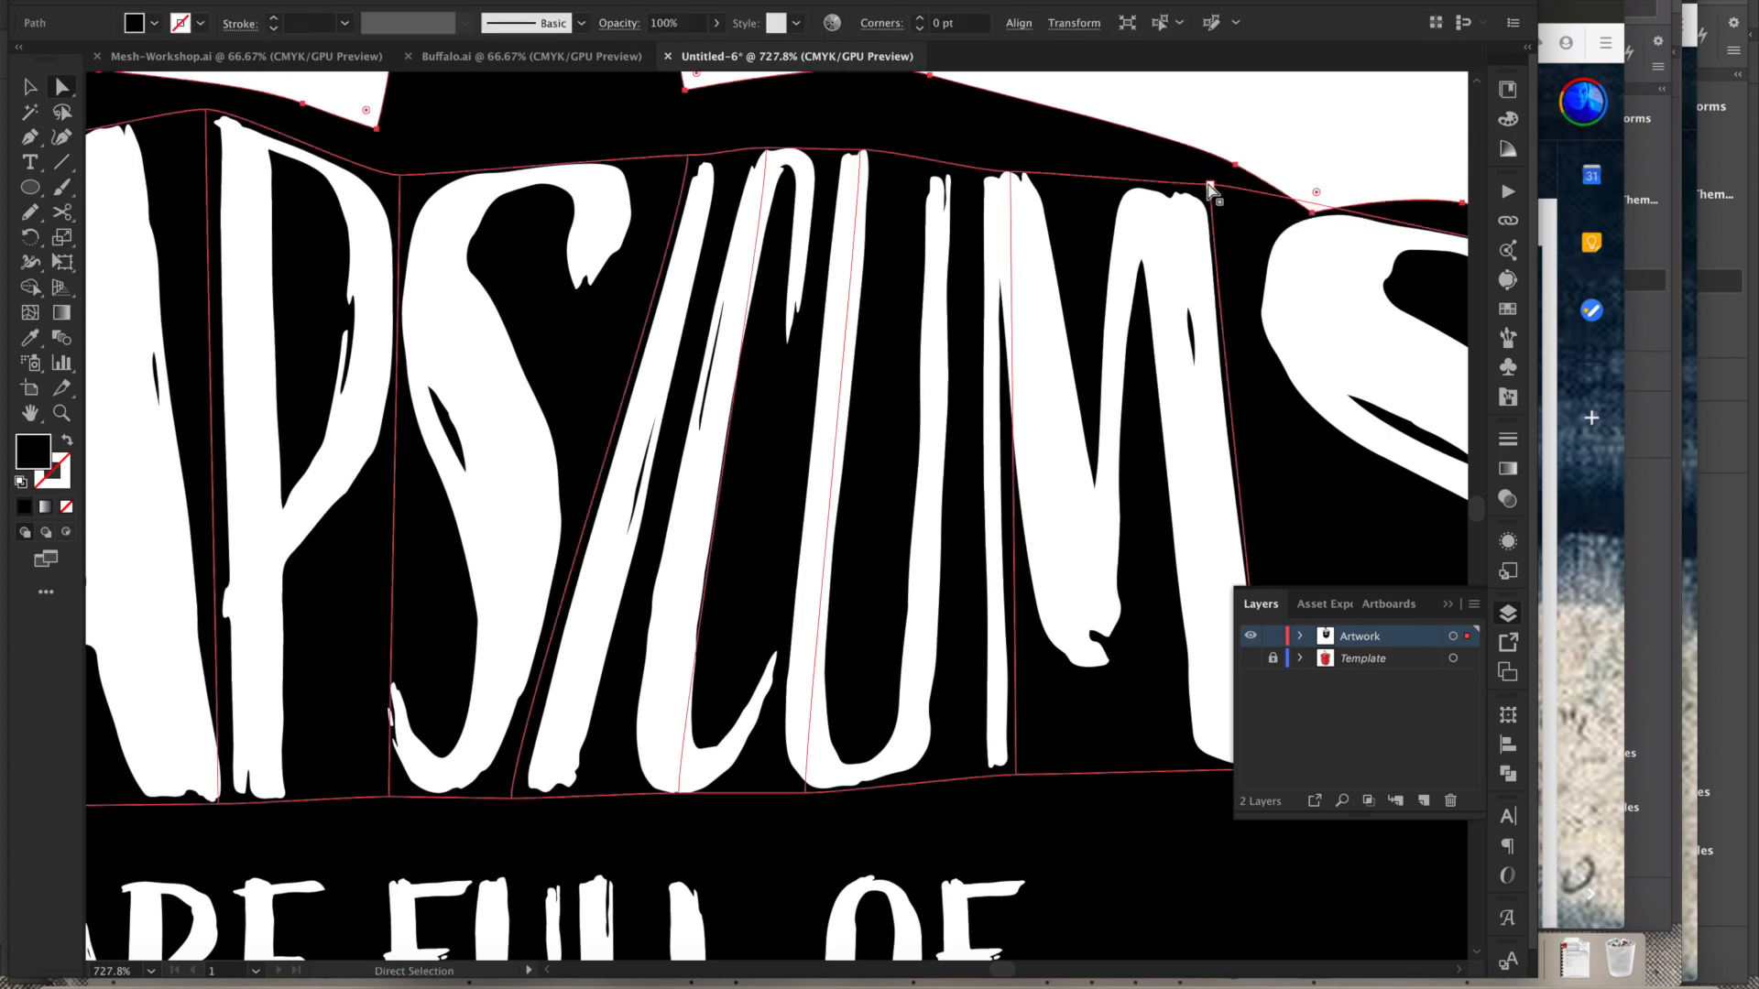
left_click(1210, 185)
left_click_drag(1246, 187, 1309, 247)
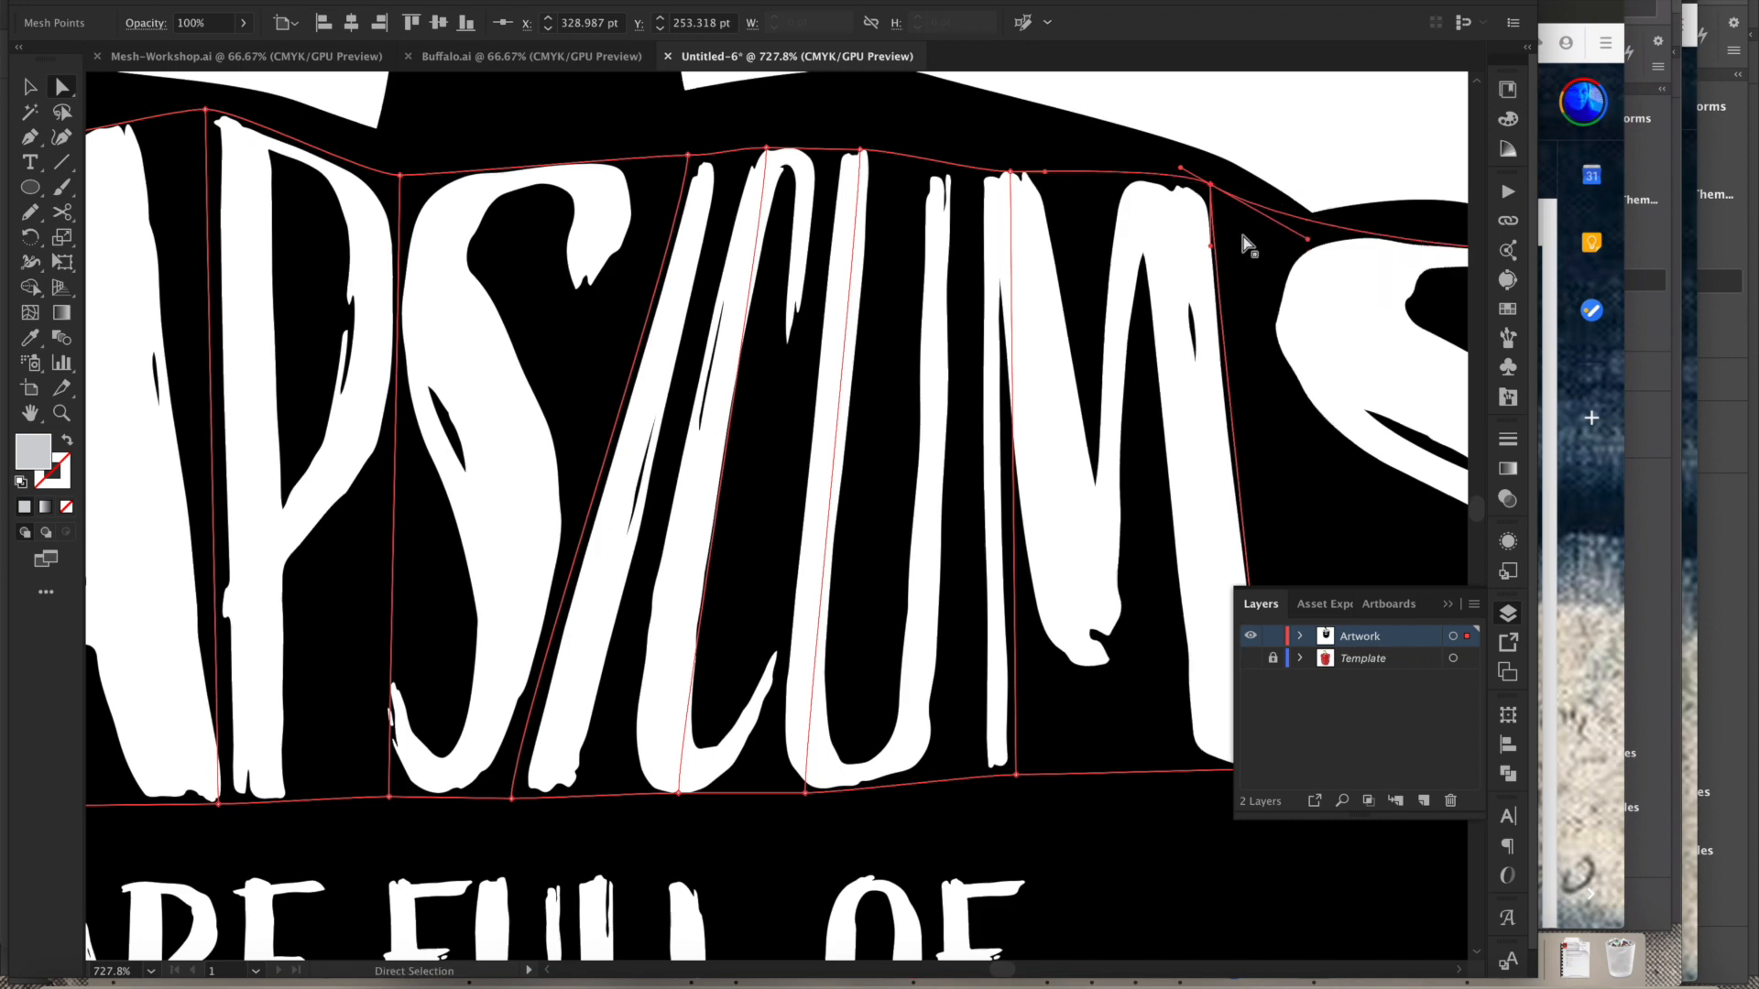
left_click_drag(1218, 186, 1283, 217)
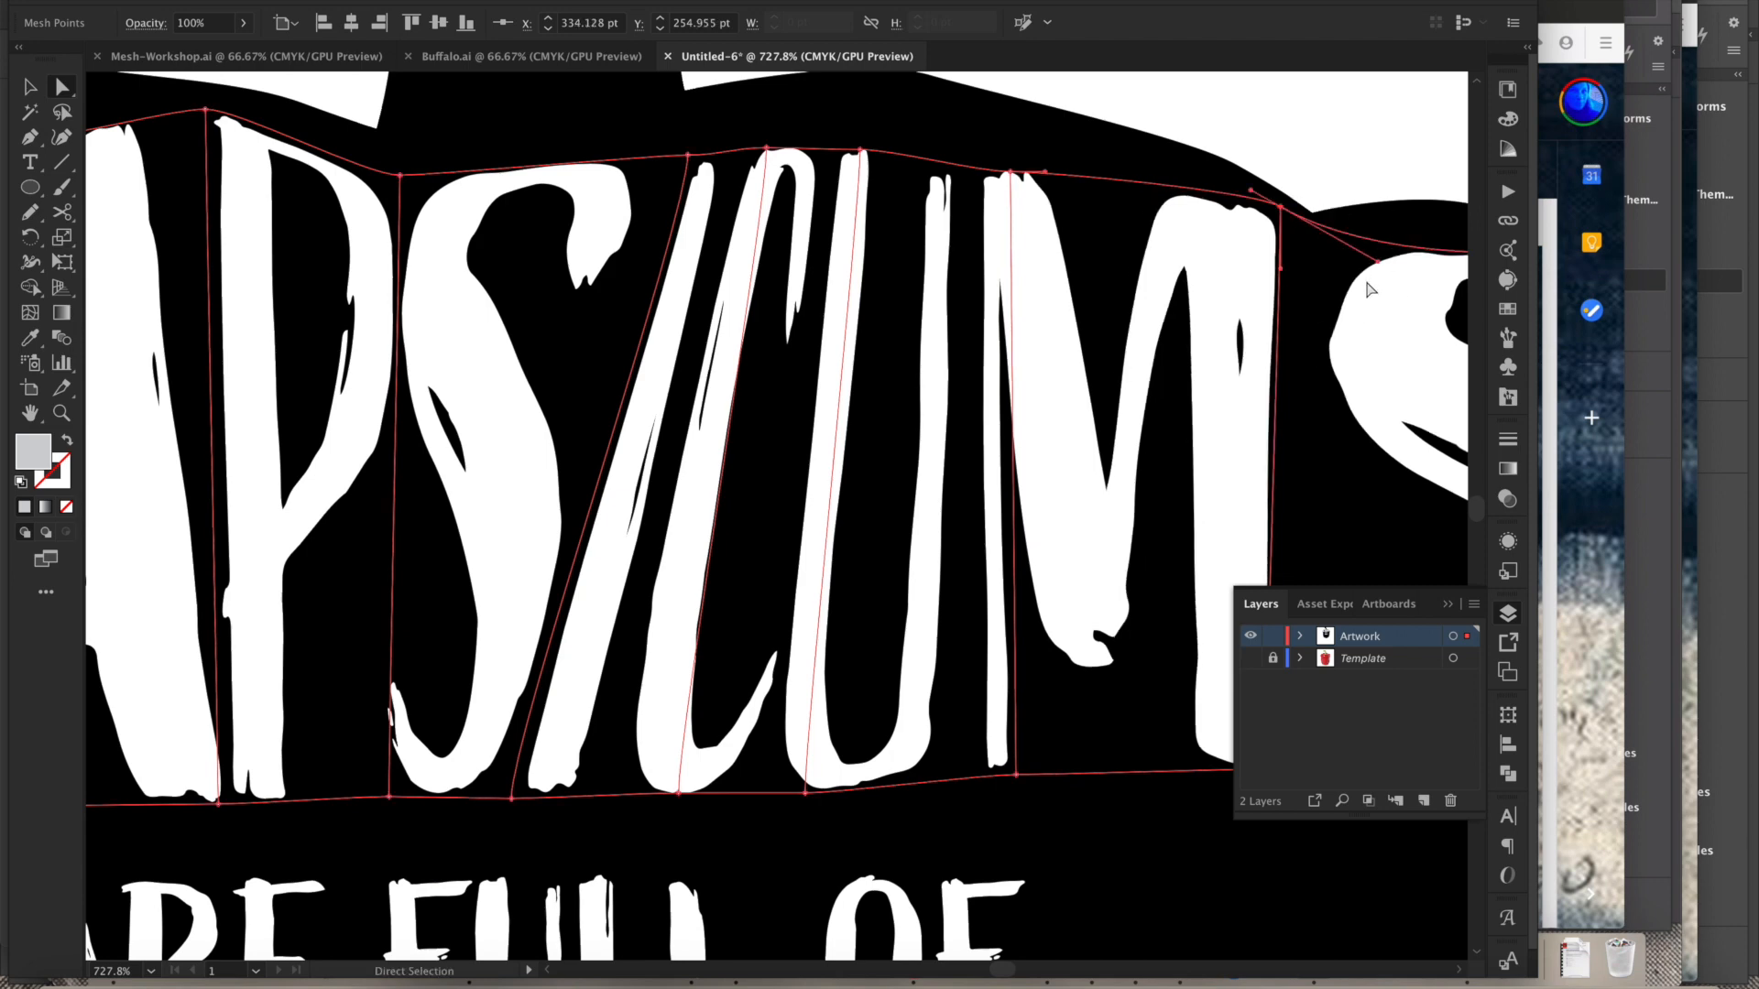
- Drag the S section's handles and bottom-right corner so the S curves along the pepper's right shoulder
left_click_drag(1299, 327, 963, 309)
left_click_drag(1231, 240, 1050, 183)
left_click_drag(1414, 428, 1144, 282)
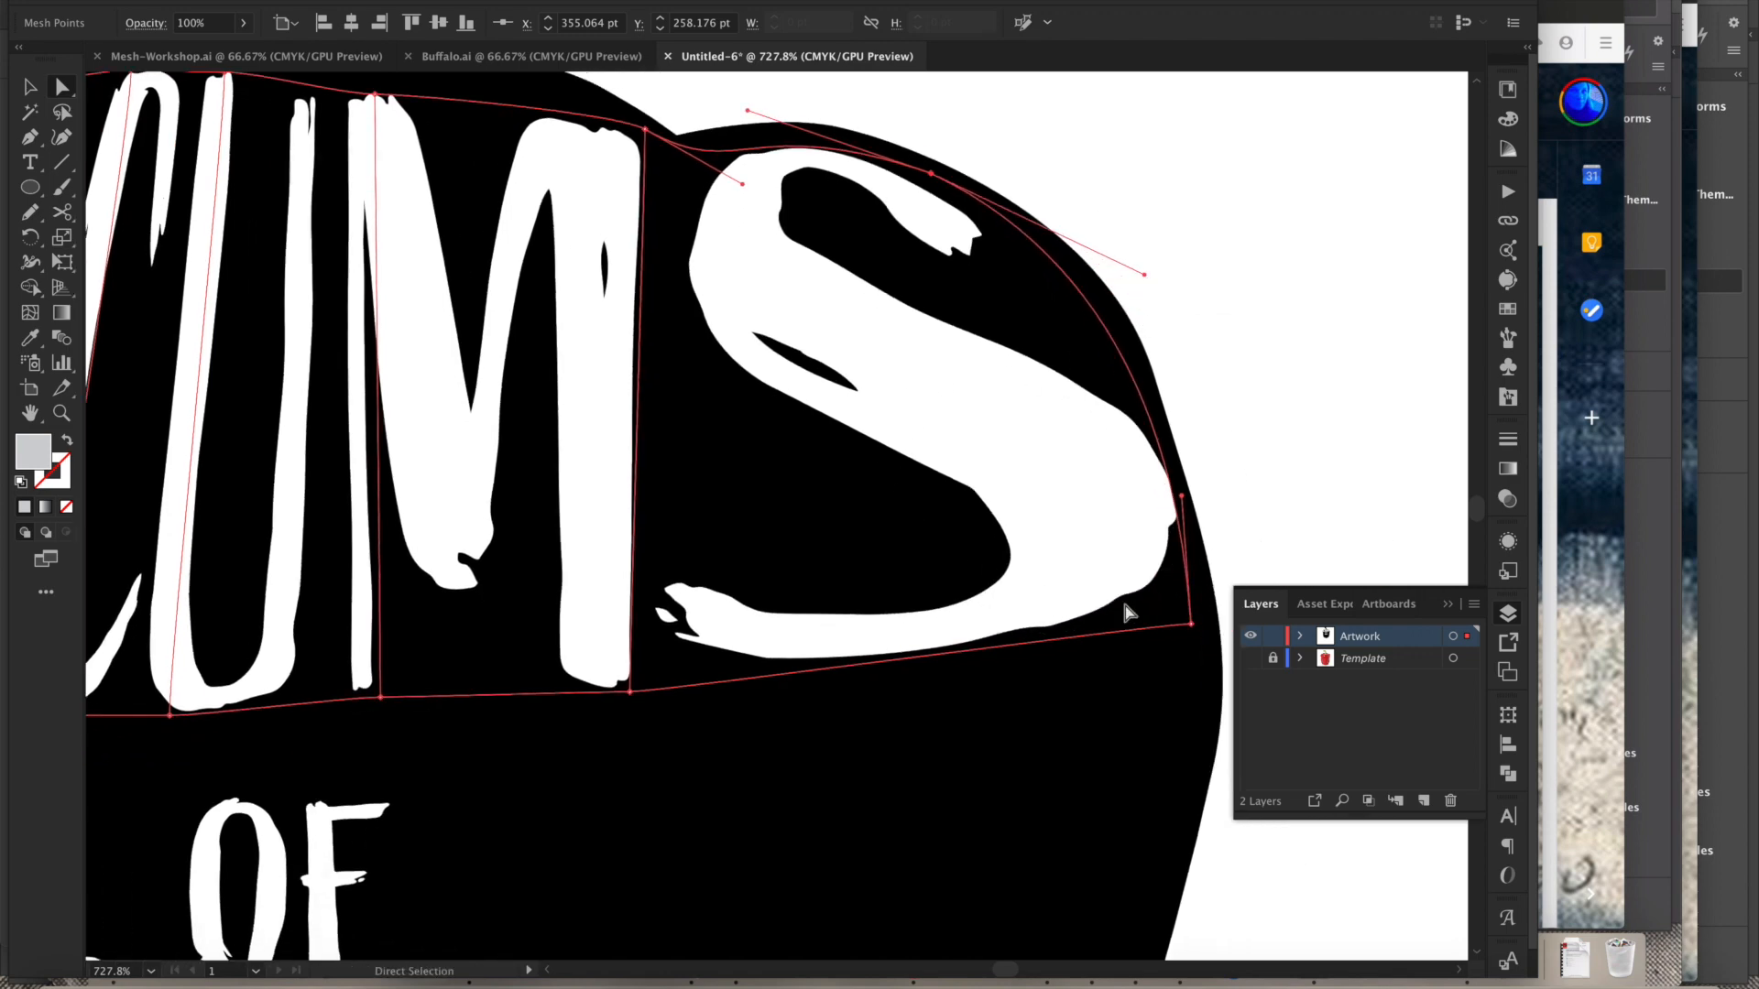
left_click_drag(1191, 624, 1203, 671)
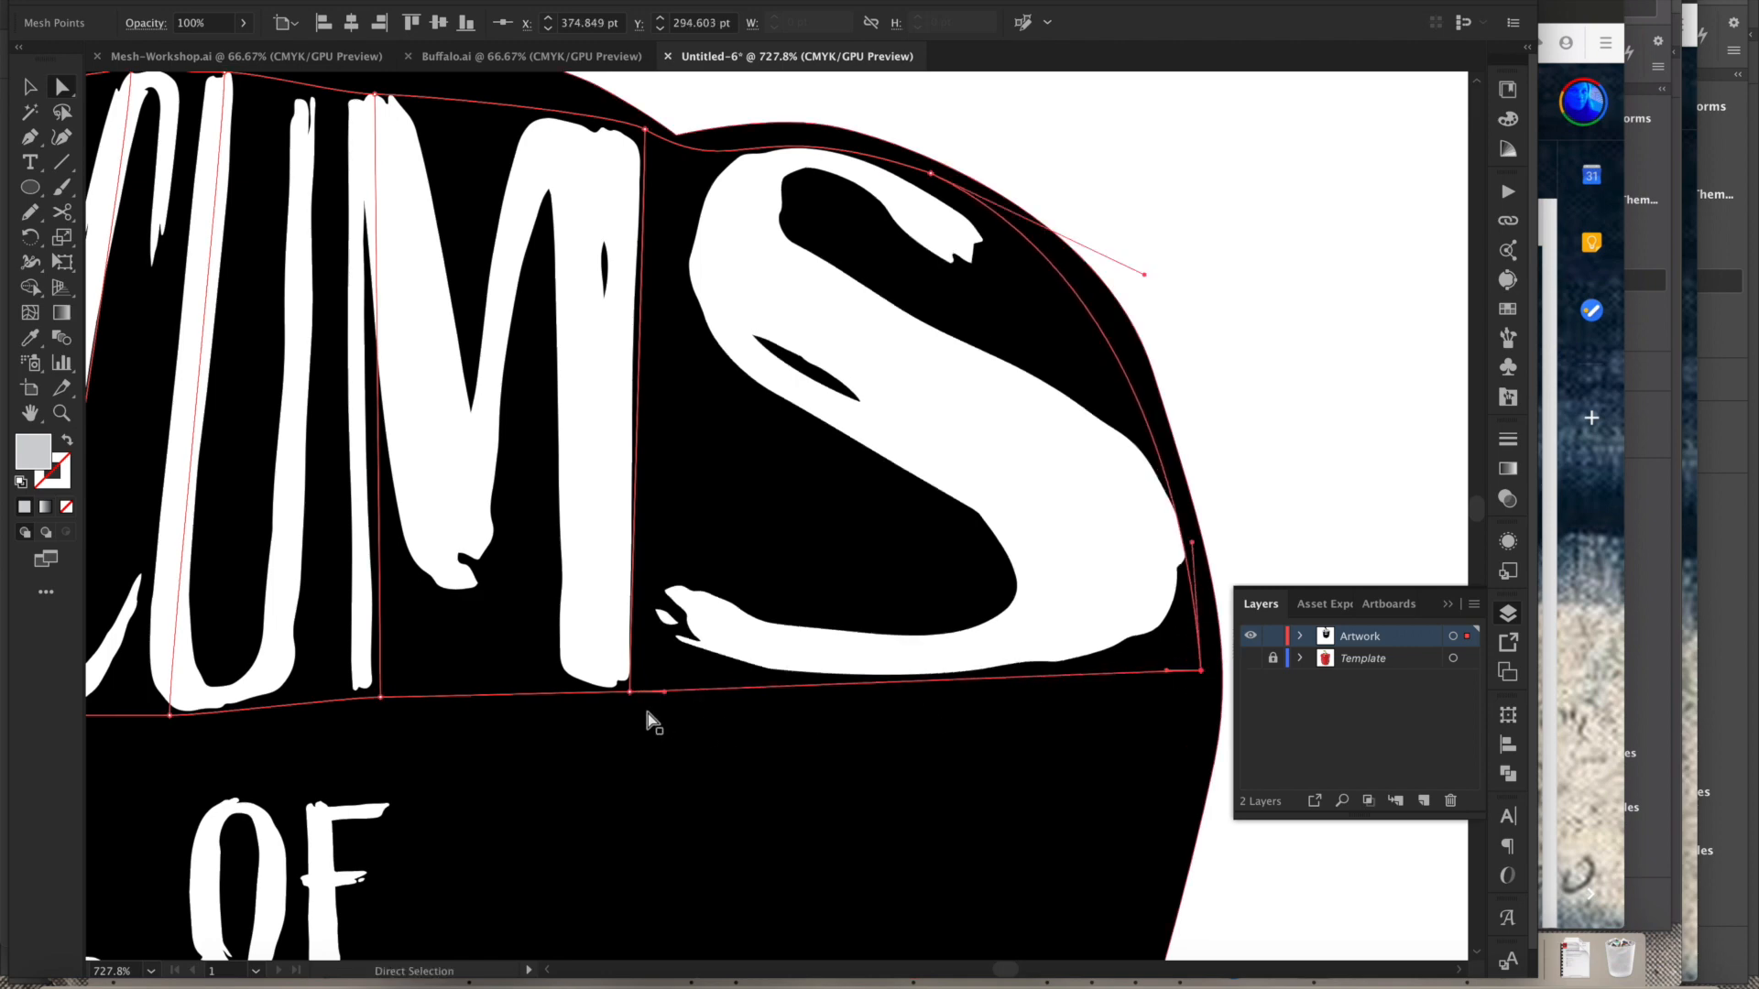
- Adjust the bottom point and handles of the envelope's S section to reshape its lower curve
left_click_drag(630, 692, 649, 790)
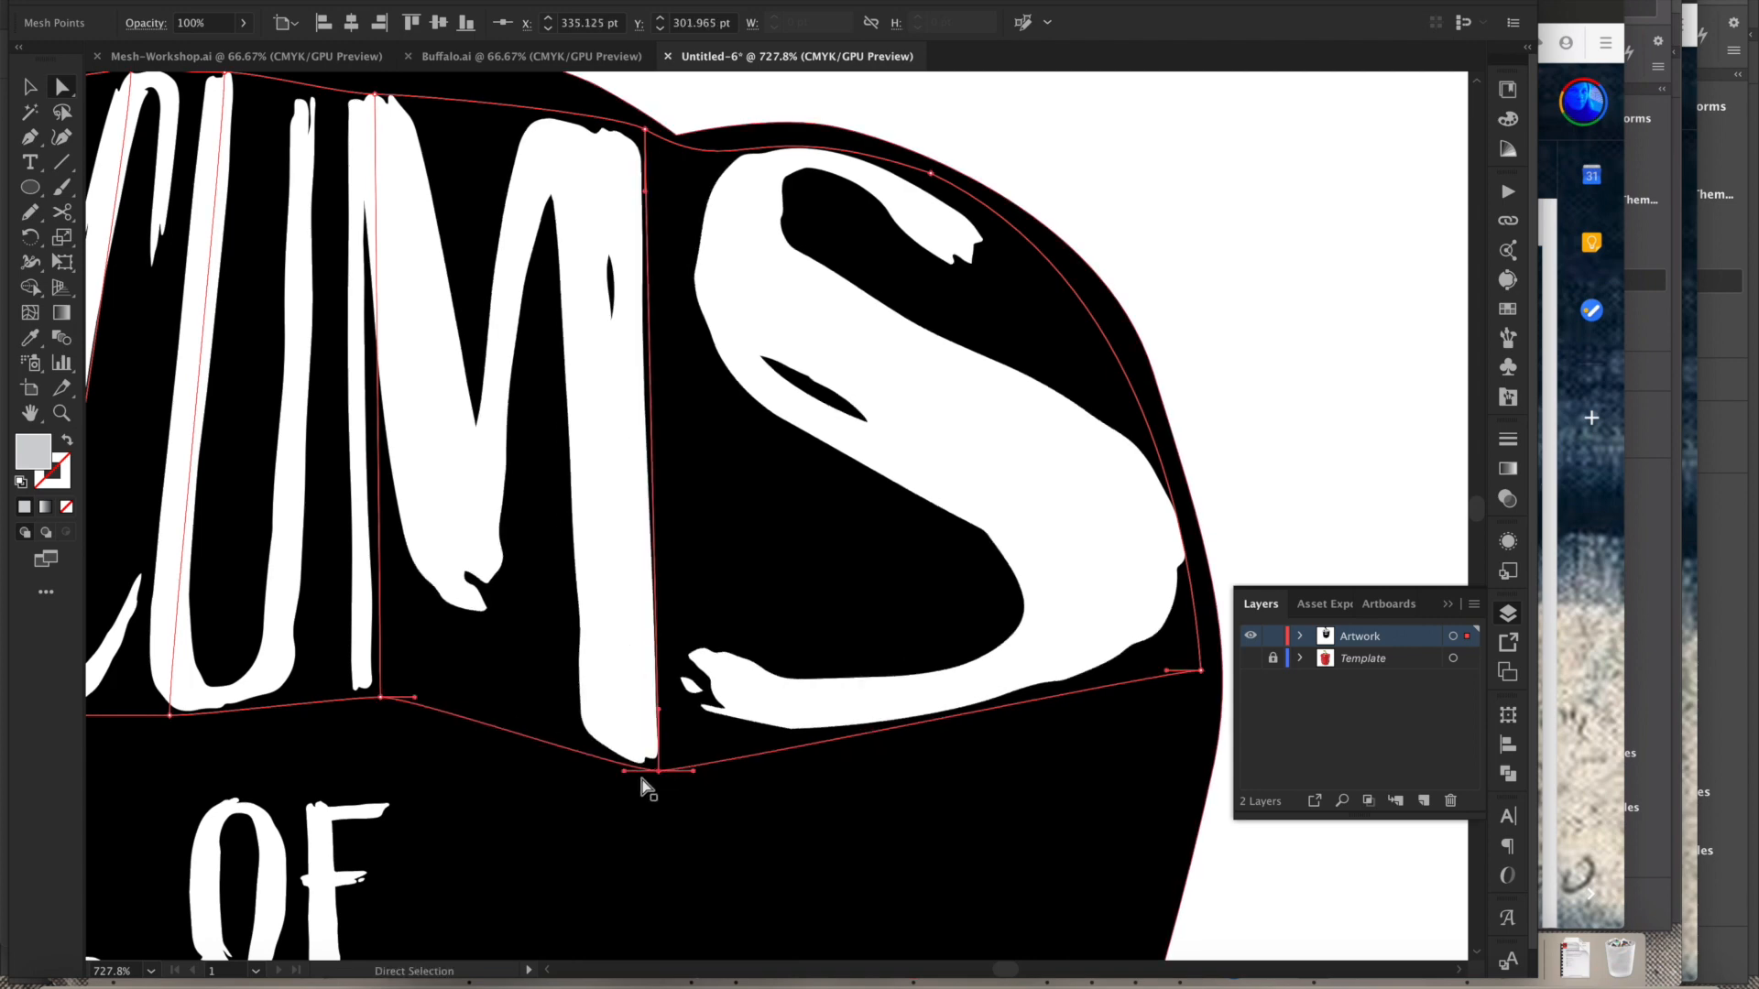
left_click_drag(412, 730, 780, 605)
left_click_drag(622, 656, 1001, 652)
left_click_drag(597, 680, 1024, 683)
left_click_drag(781, 339, 765, 604)
- Reshape the C section's upper-left edge and handles so the envelope follows the pepper's left shoulder
left_click_drag(936, 253, 693, 285)
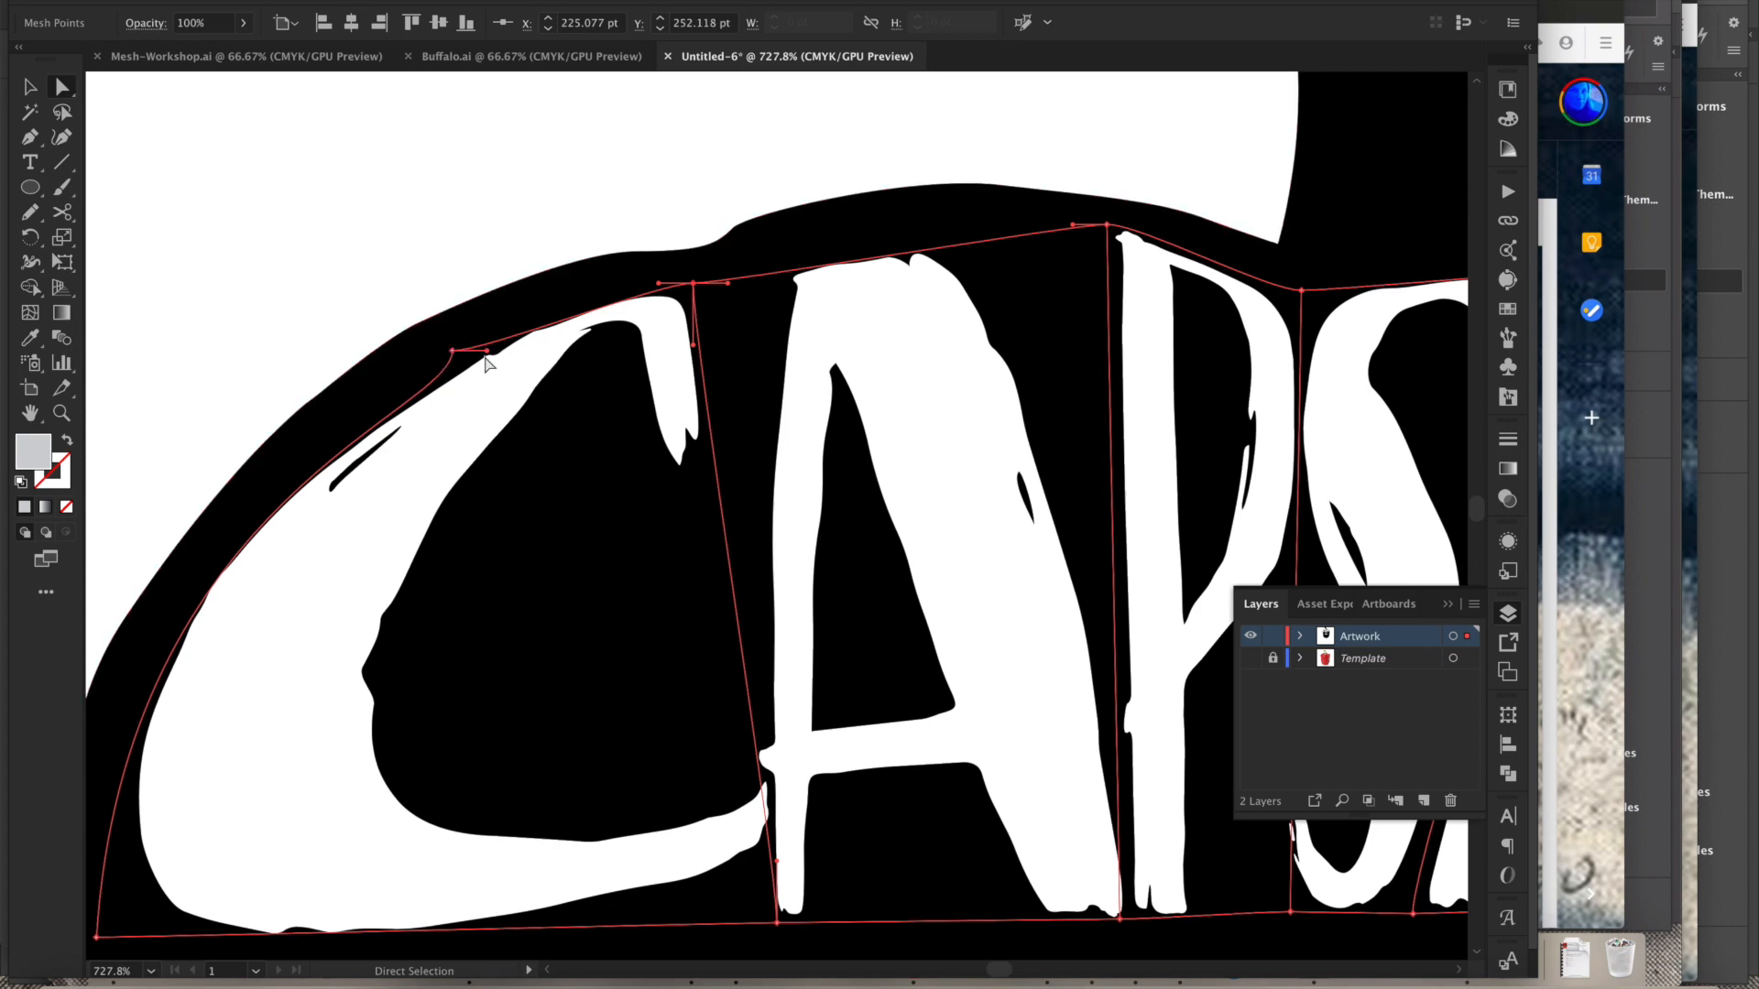
left_click_drag(487, 354, 523, 304)
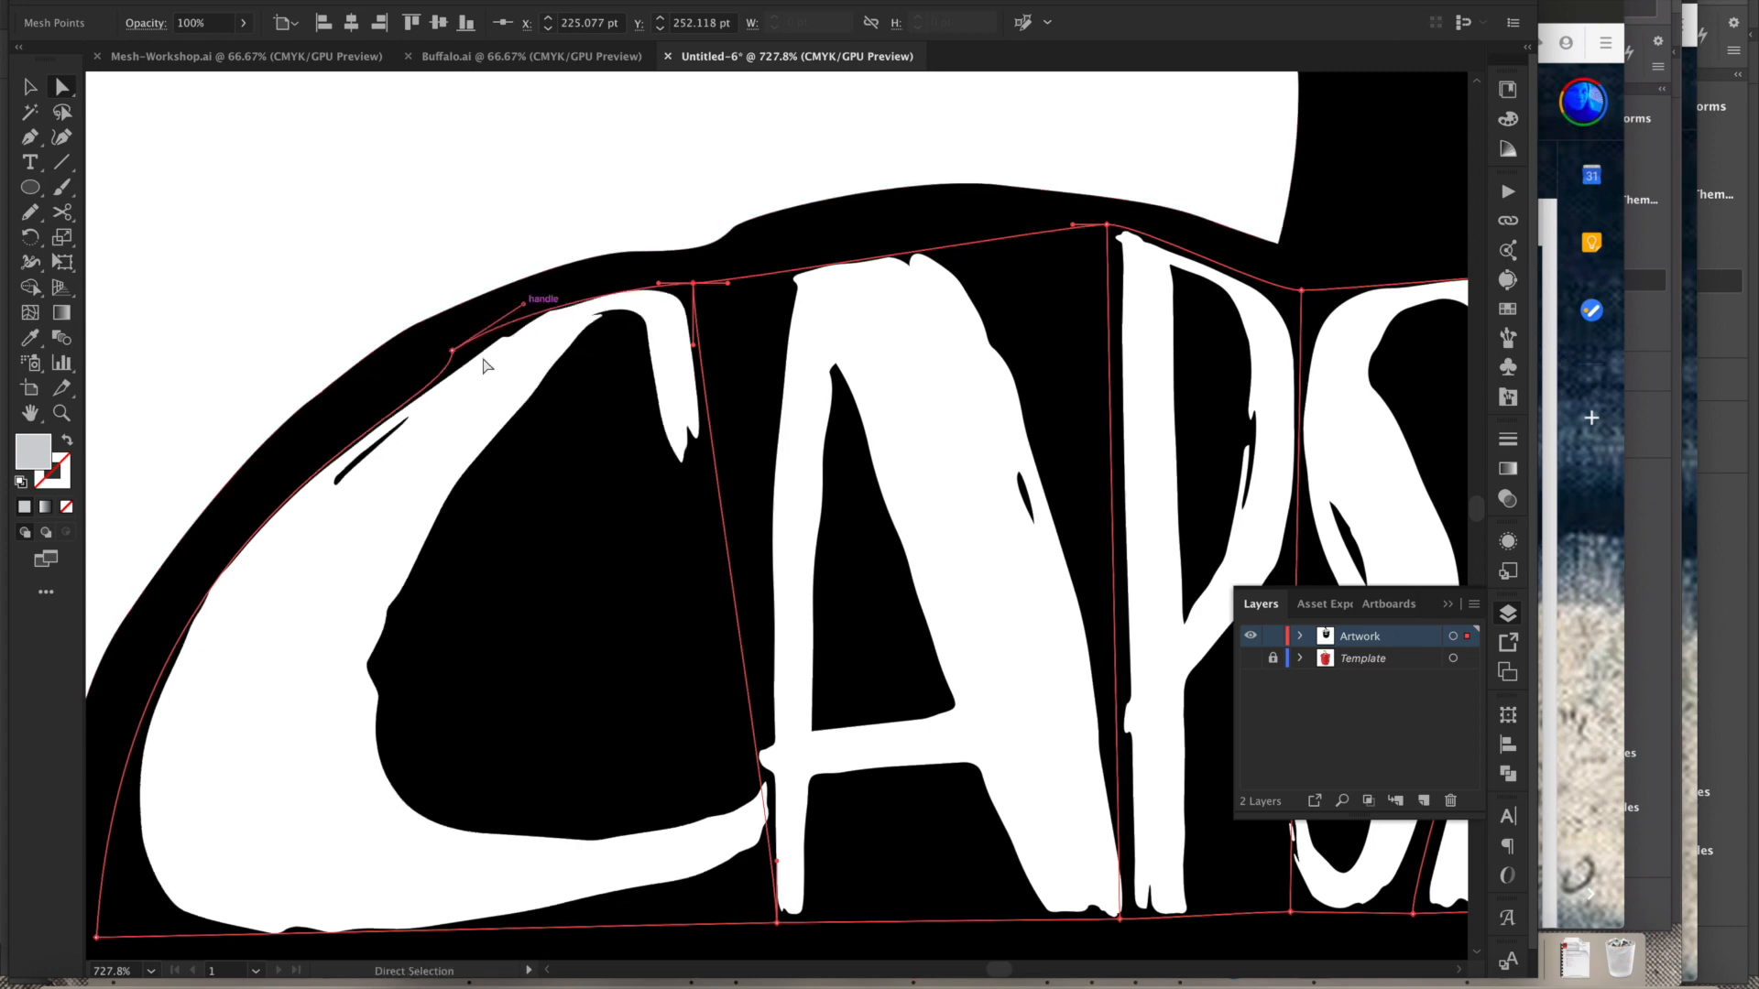
left_click(454, 352)
left_click_drag(454, 414, 363, 422)
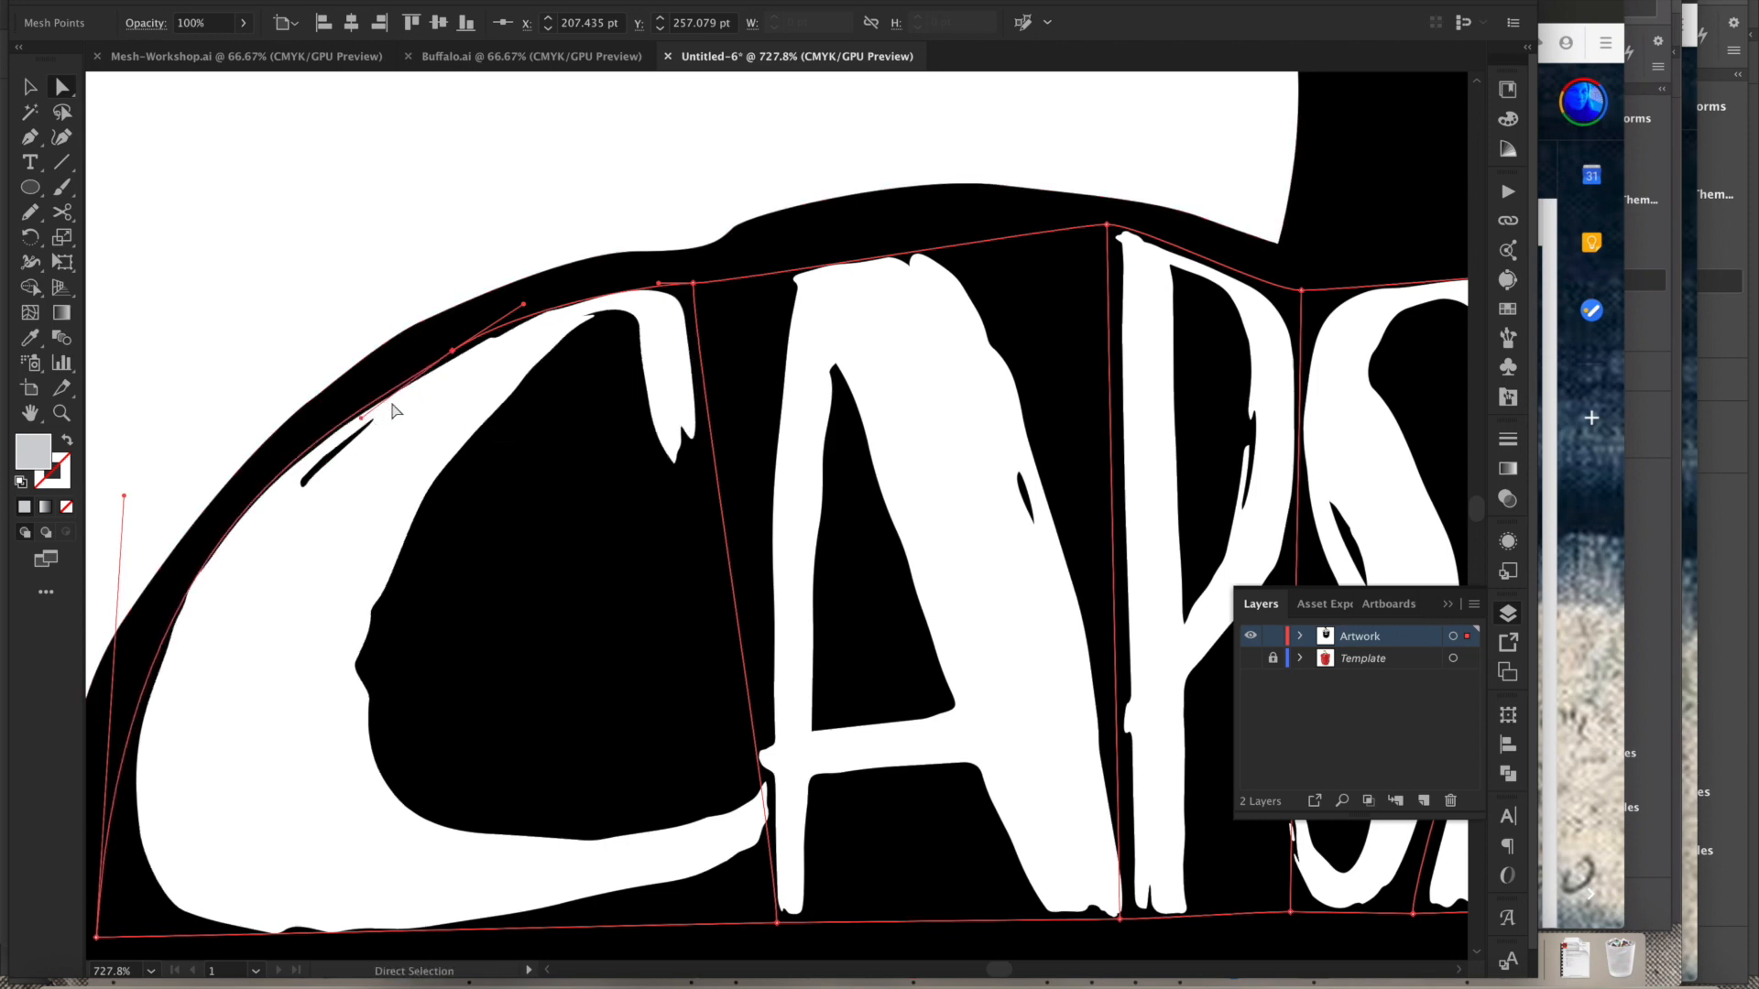
left_click(500, 359)
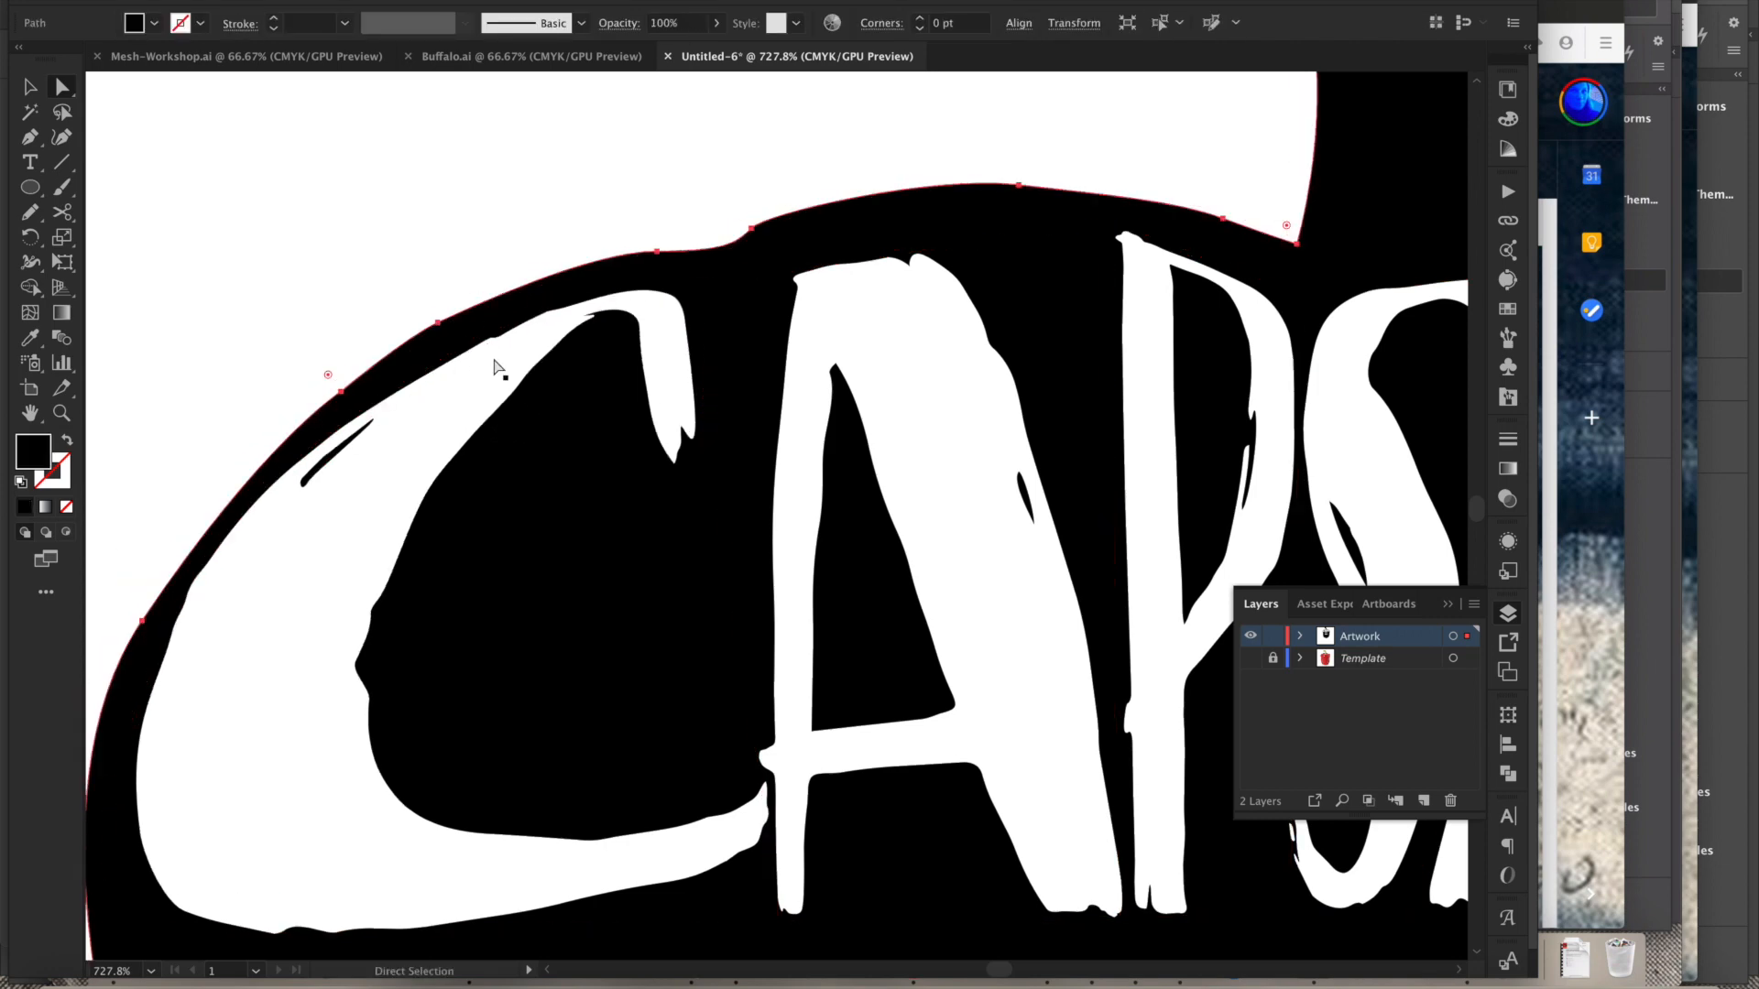
left_click(502, 328)
left_click_drag(524, 310, 531, 309)
left_click(407, 386)
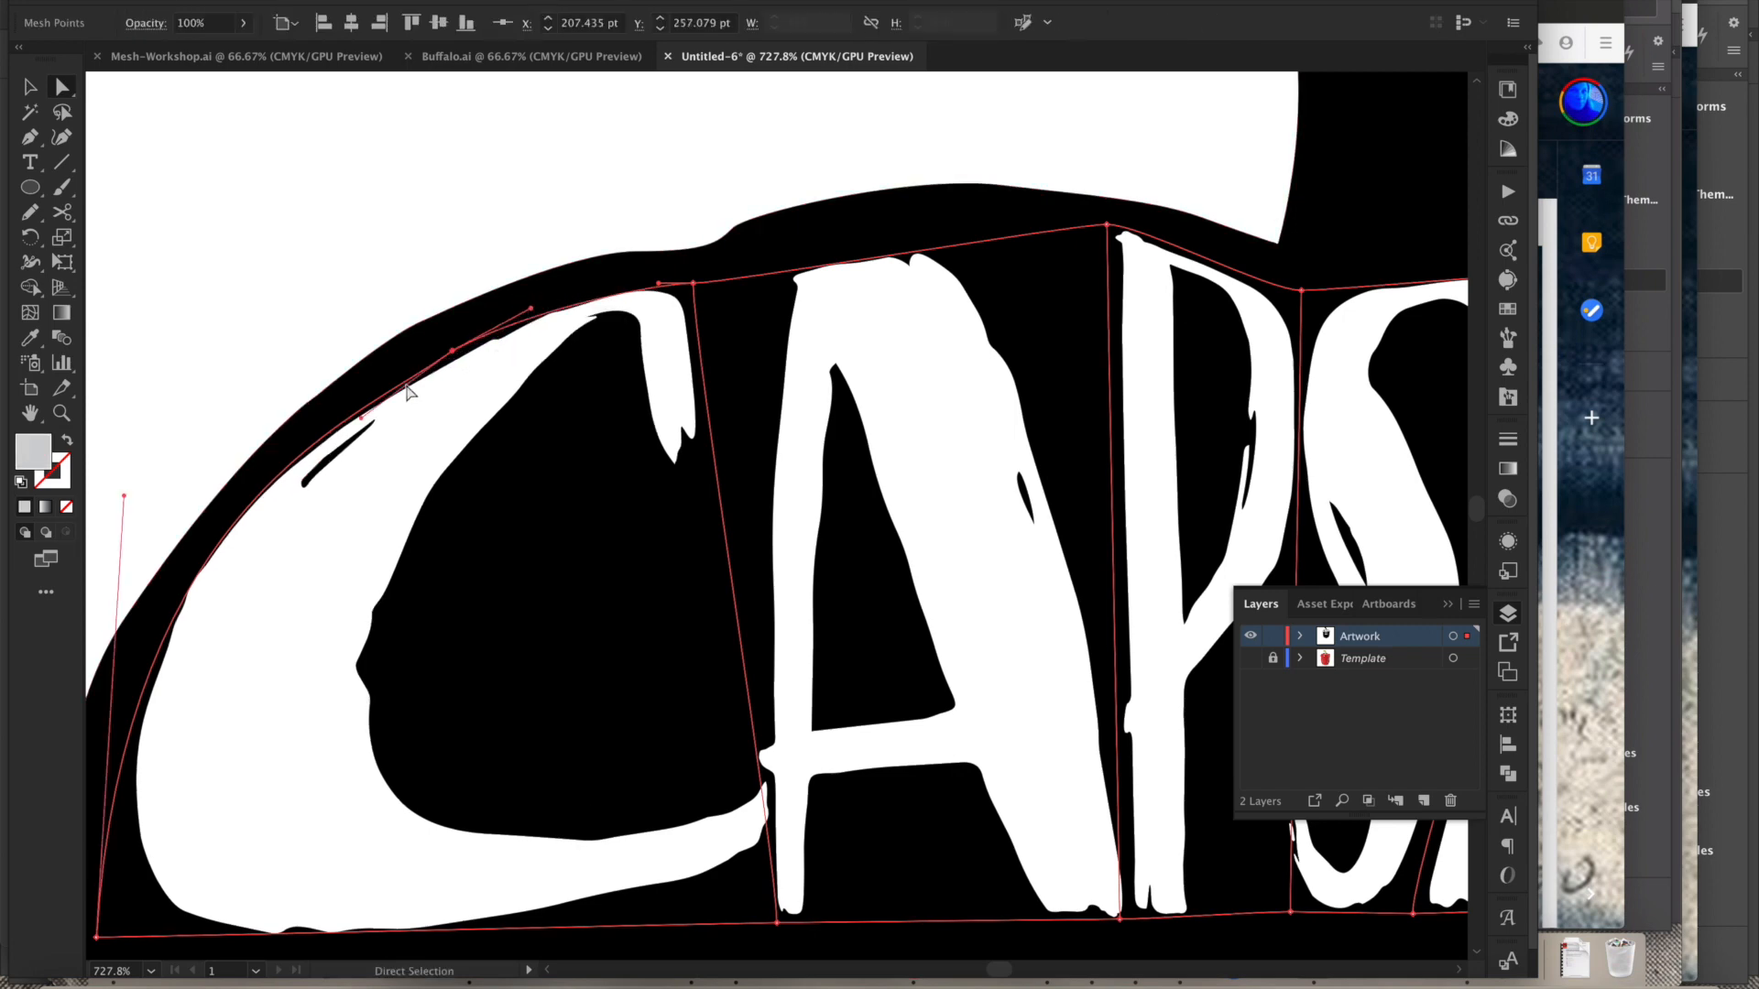
left_click_drag(353, 408, 351, 403)
left_click_drag(453, 350, 446, 338)
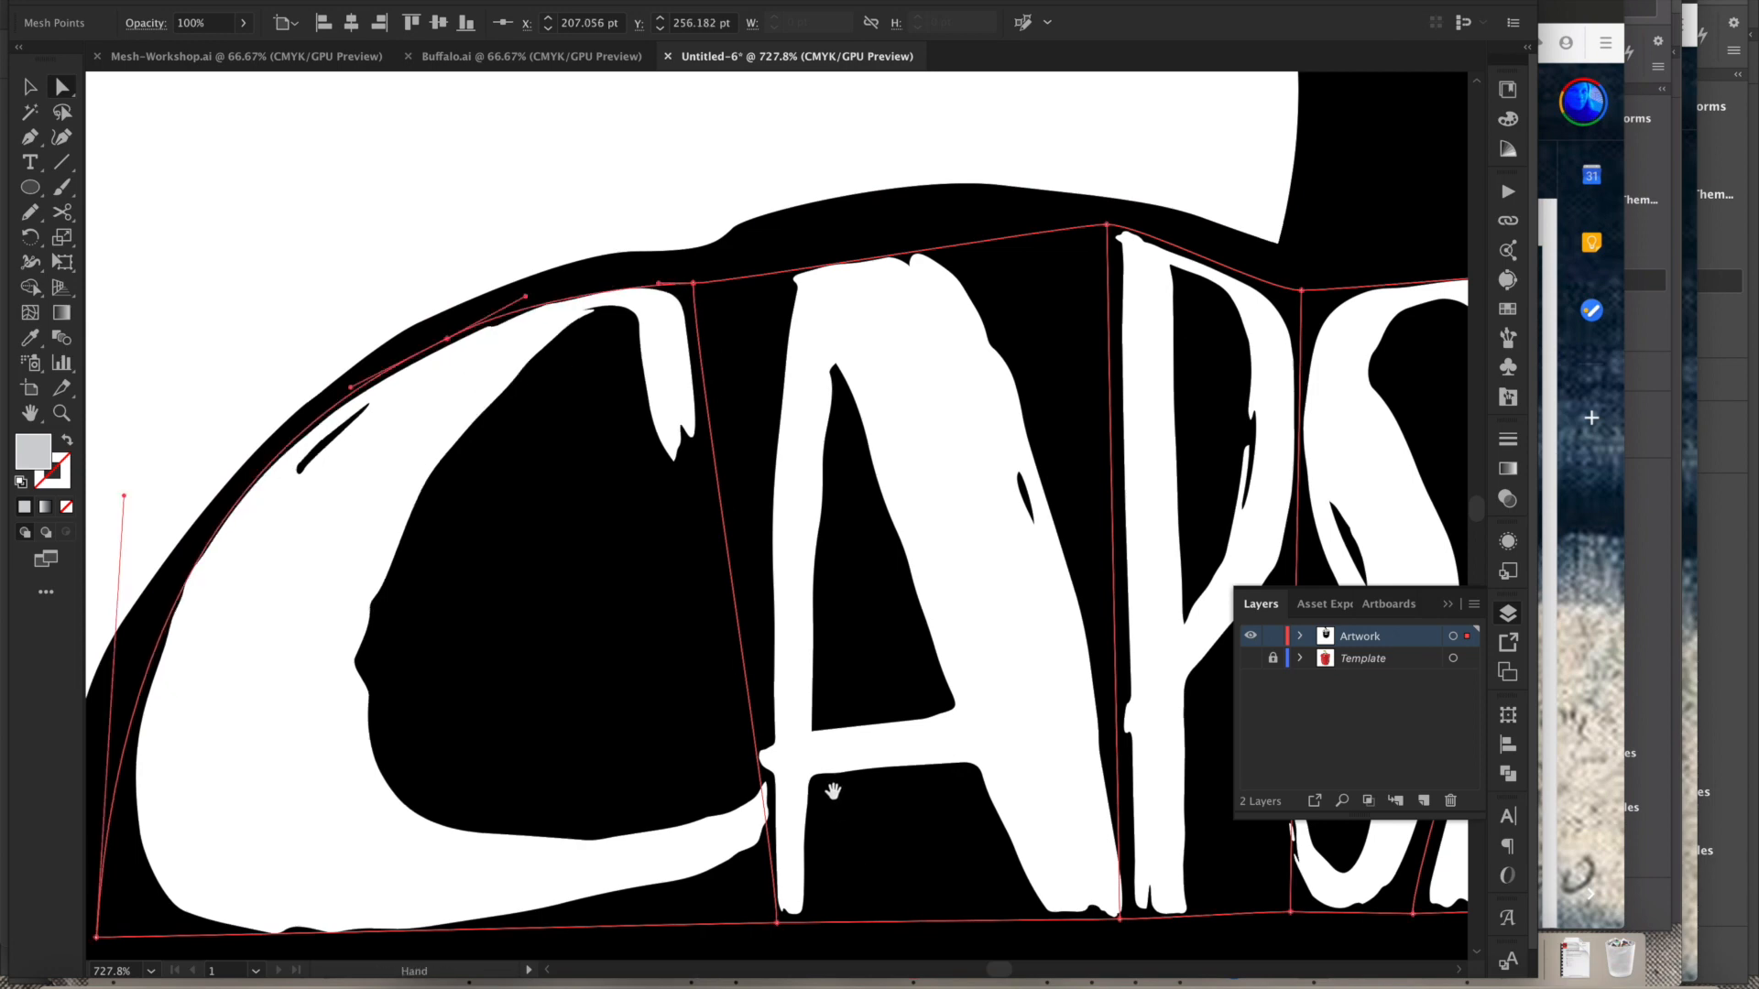
- Zoom in on the top of the A and adjust the neighbouring top-edge handles to smooth the curve along the pepper outline
left_click_drag(832, 790, 844, 634)
left_click_drag(789, 769, 683, 760)
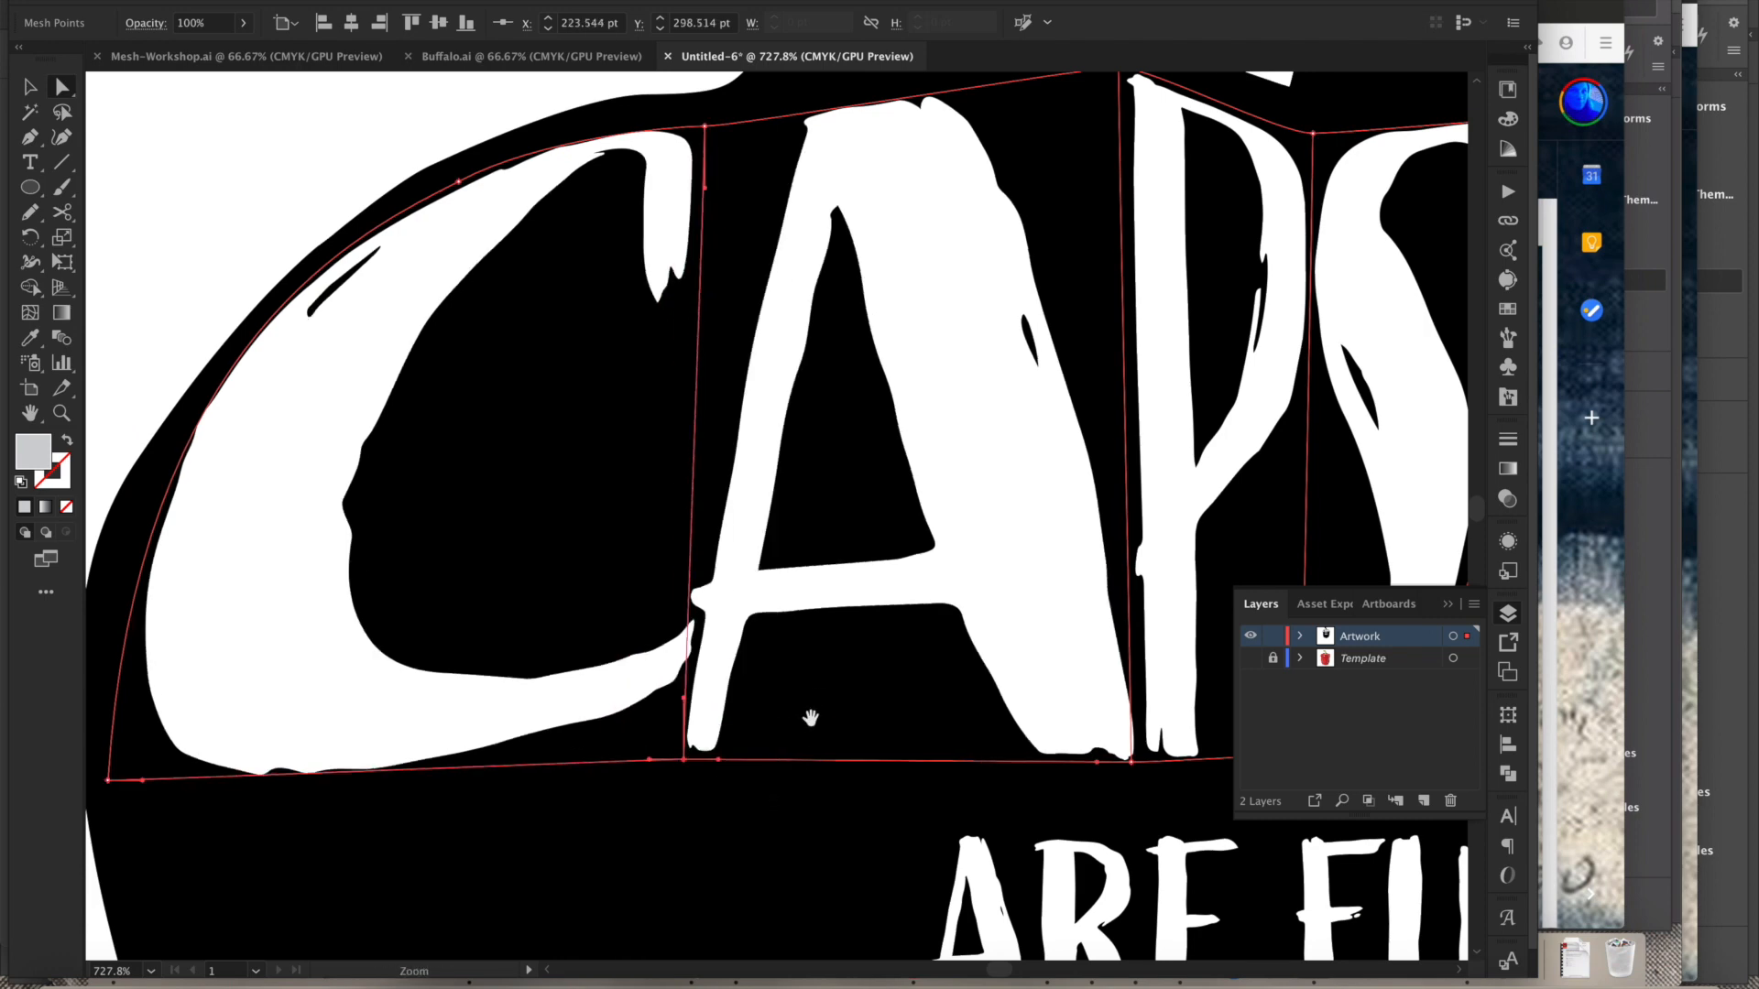
left_click(824, 707, "alt")
left_click(836, 616, "alt")
left_click(950, 553, "alt")
left_click(974, 558, "alt")
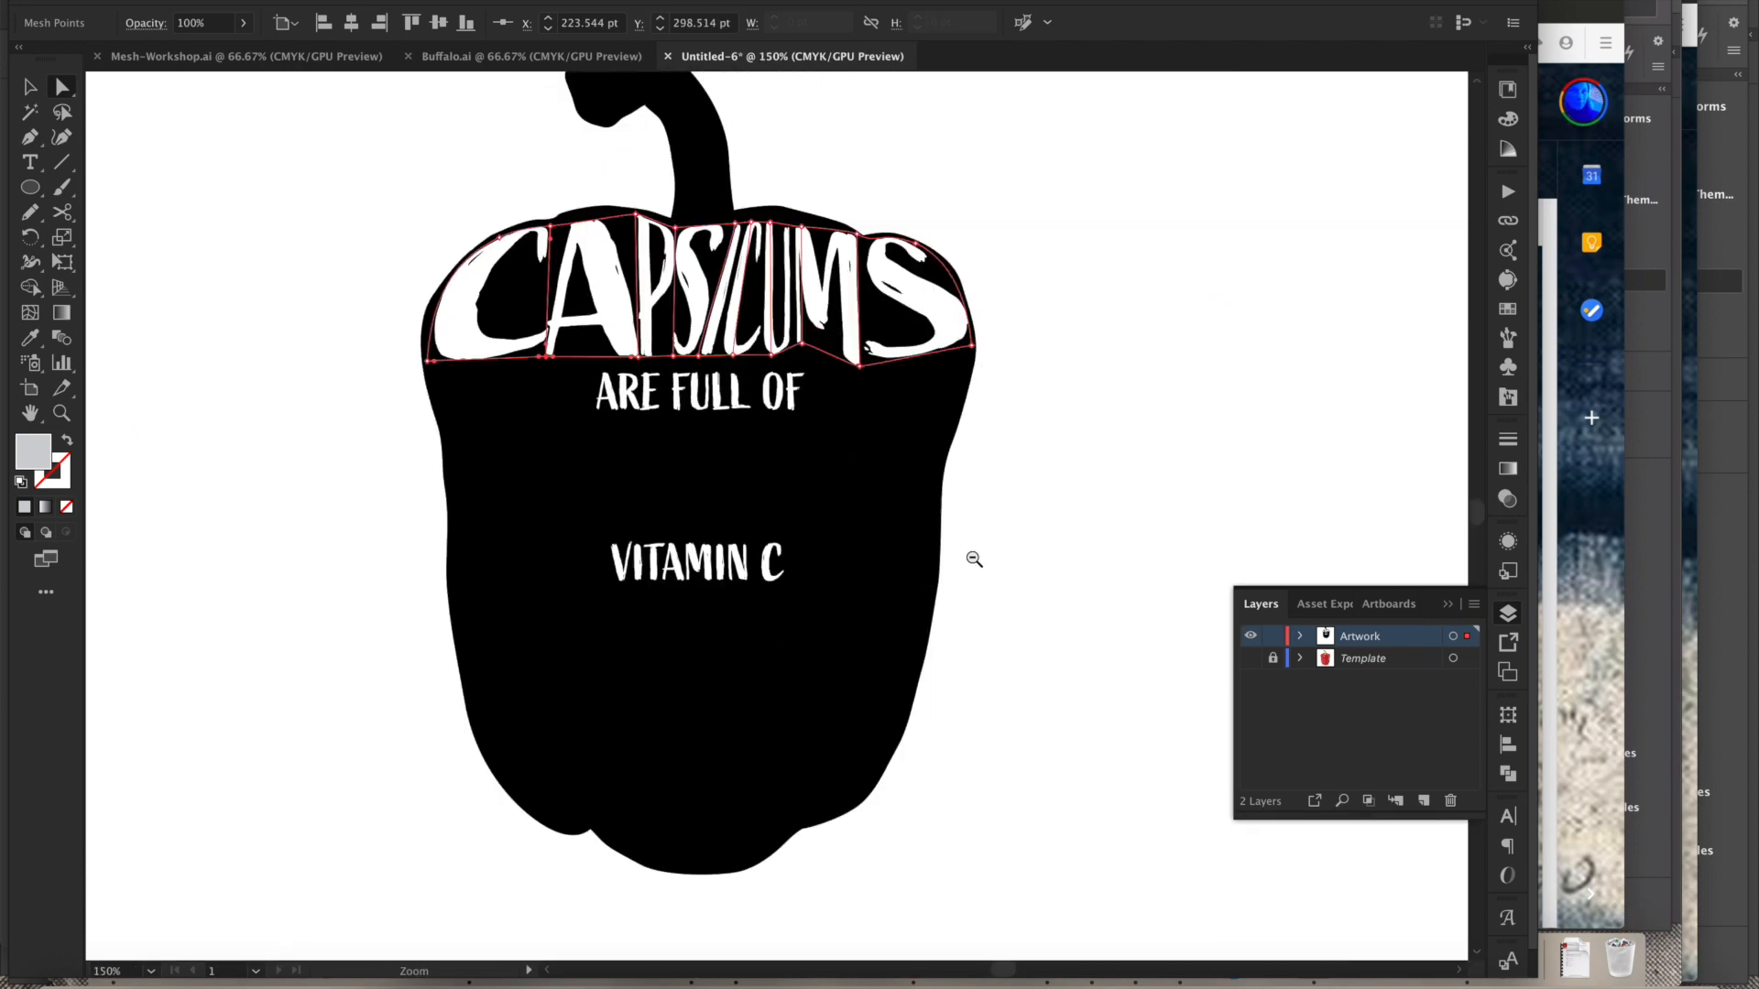
left_click_drag(882, 529, 903, 639)
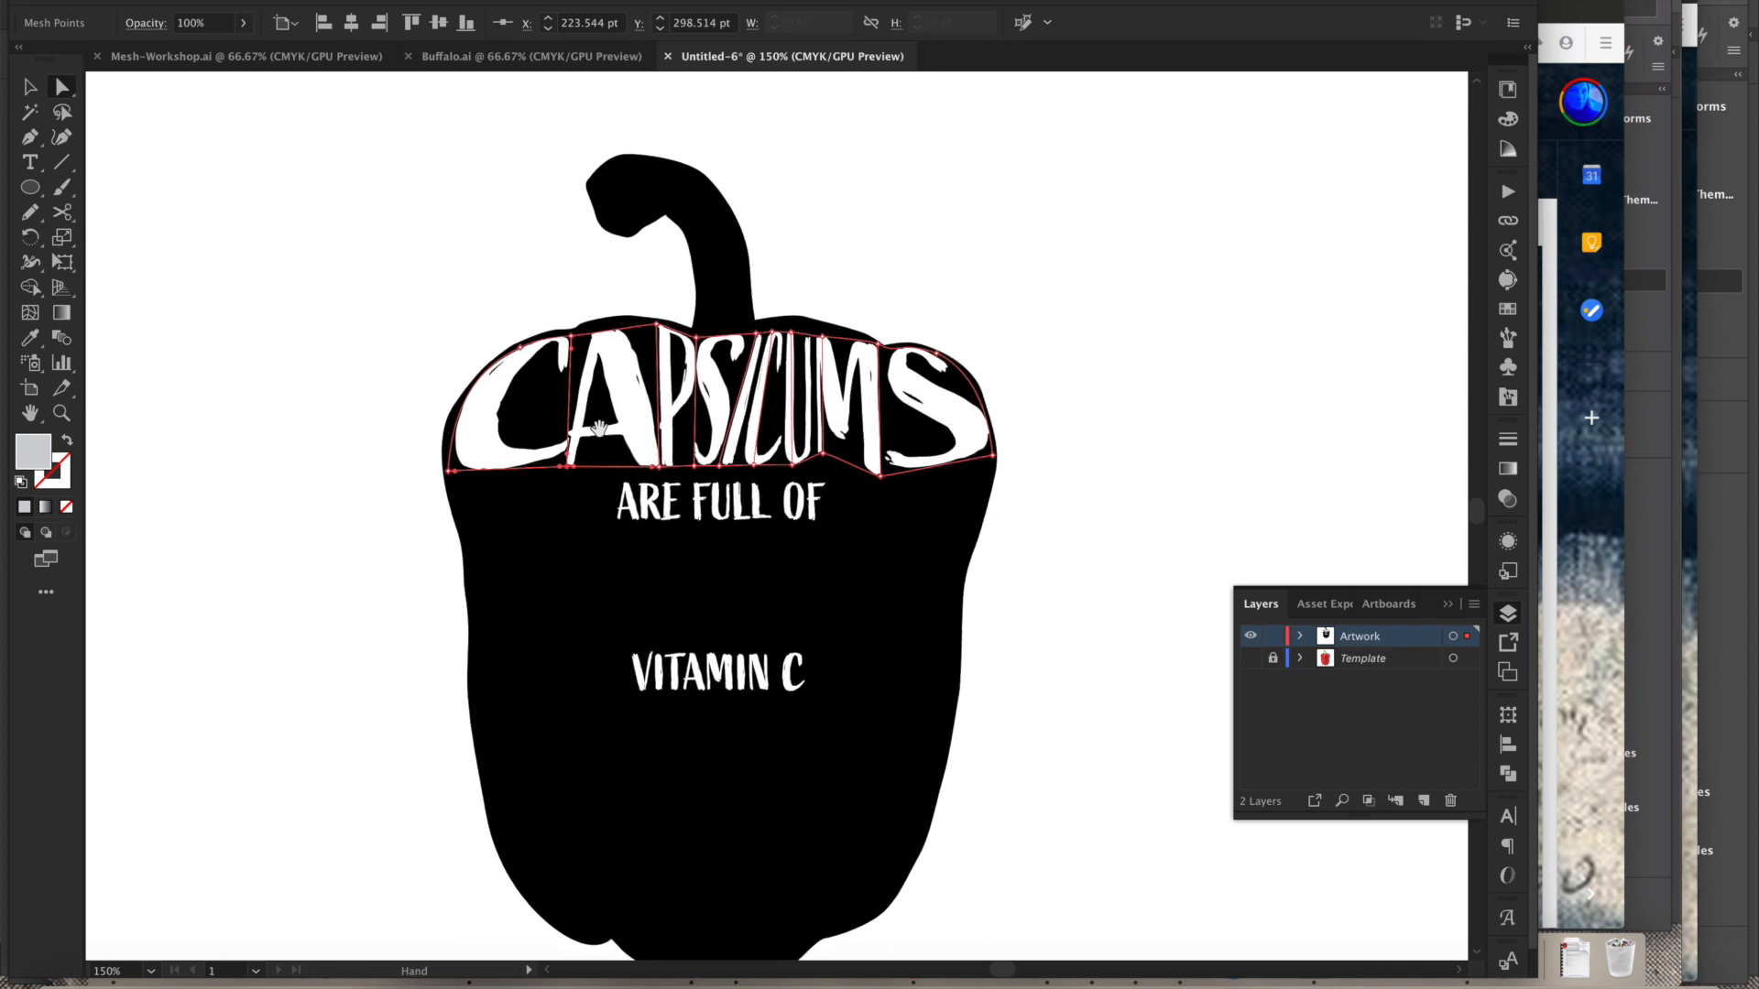
scroll(620, 440, "up", 3)
left_click_drag(730, 592, 717, 586)
left_click_drag(705, 282, 850, 385)
left_click_drag(894, 320, 850, 292)
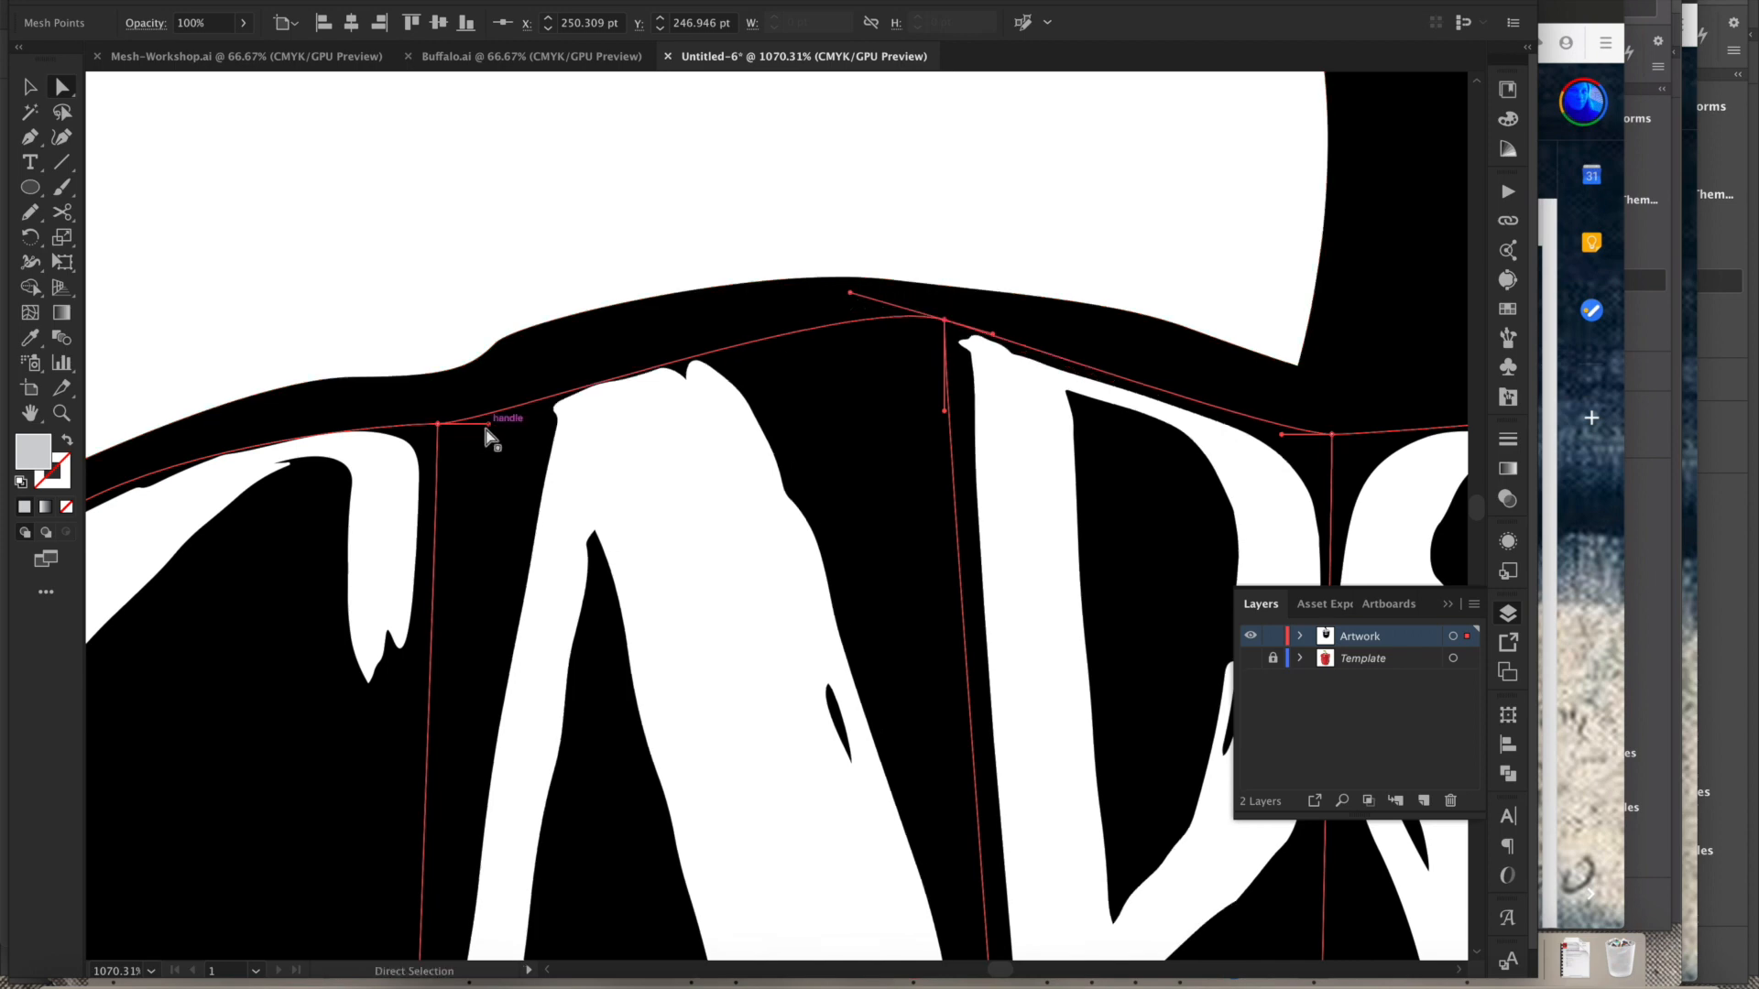
left_click_drag(490, 426, 541, 394)
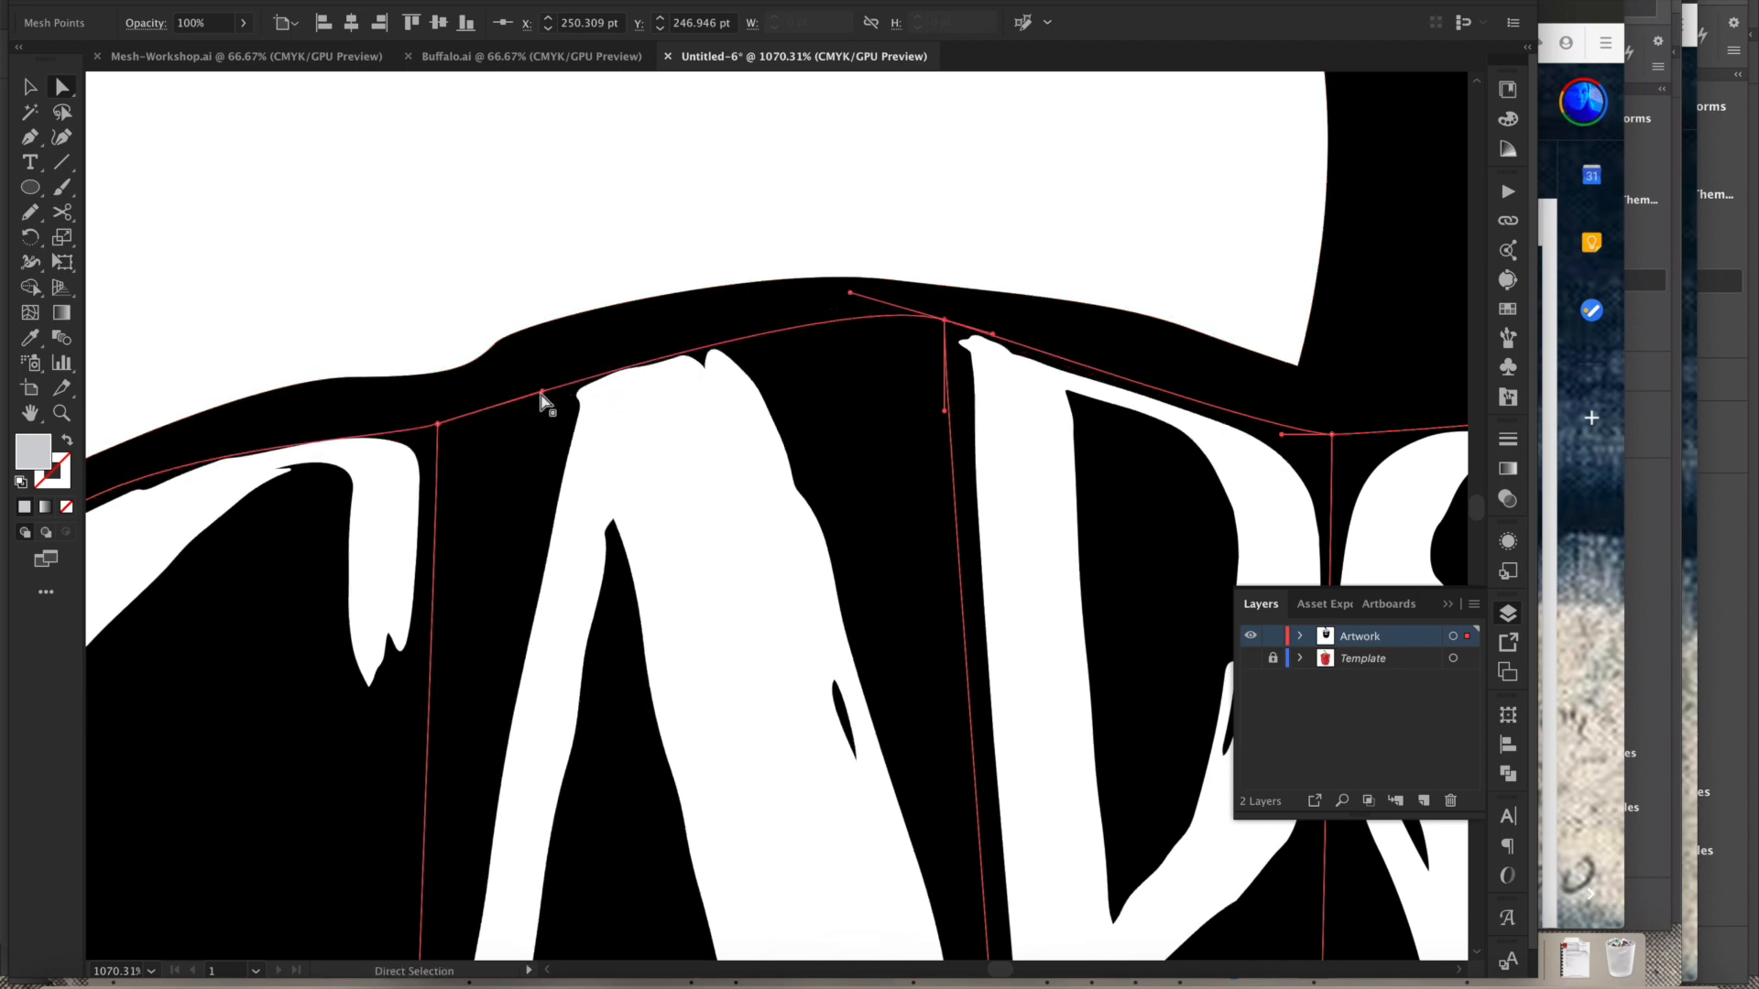
- Zoom out and pan across the warped CAPSICUMS envelope to review how it fits the pepper
left_click(830, 583, "alt+super")
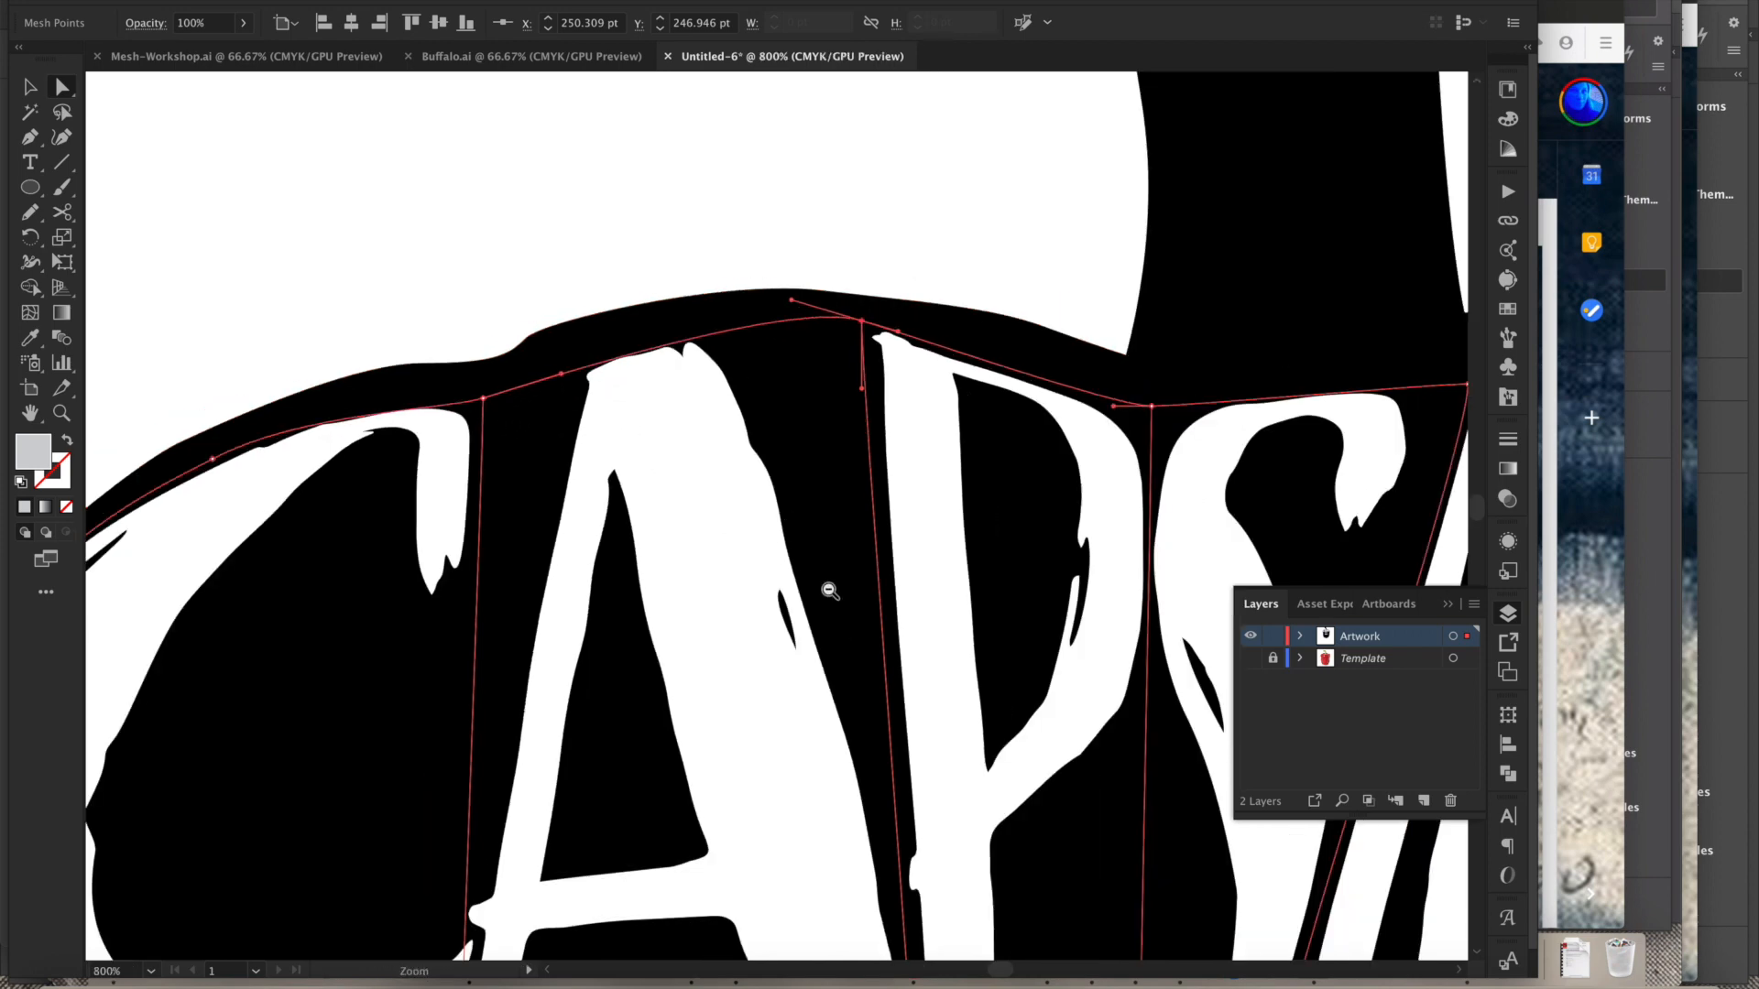
left_click(830, 588, "alt+super")
left_click(800, 629, "alt+super")
left_click_drag(797, 703, 775, 700)
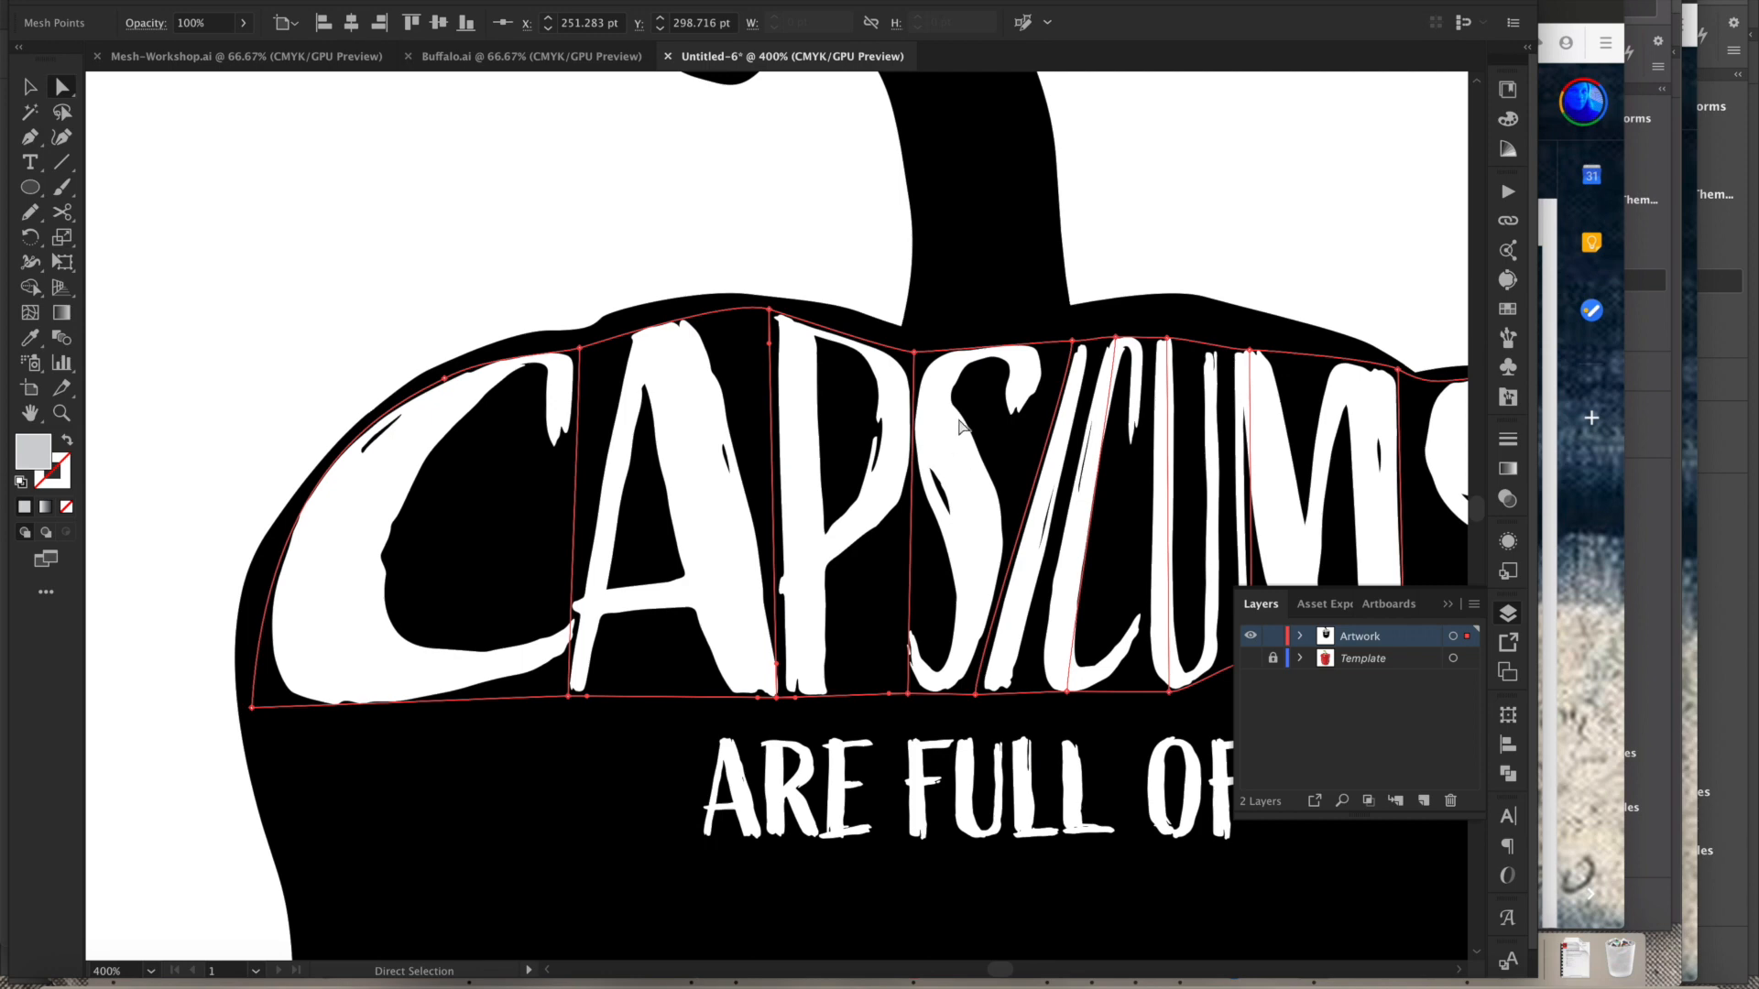
scroll(966, 431, "right", 5)
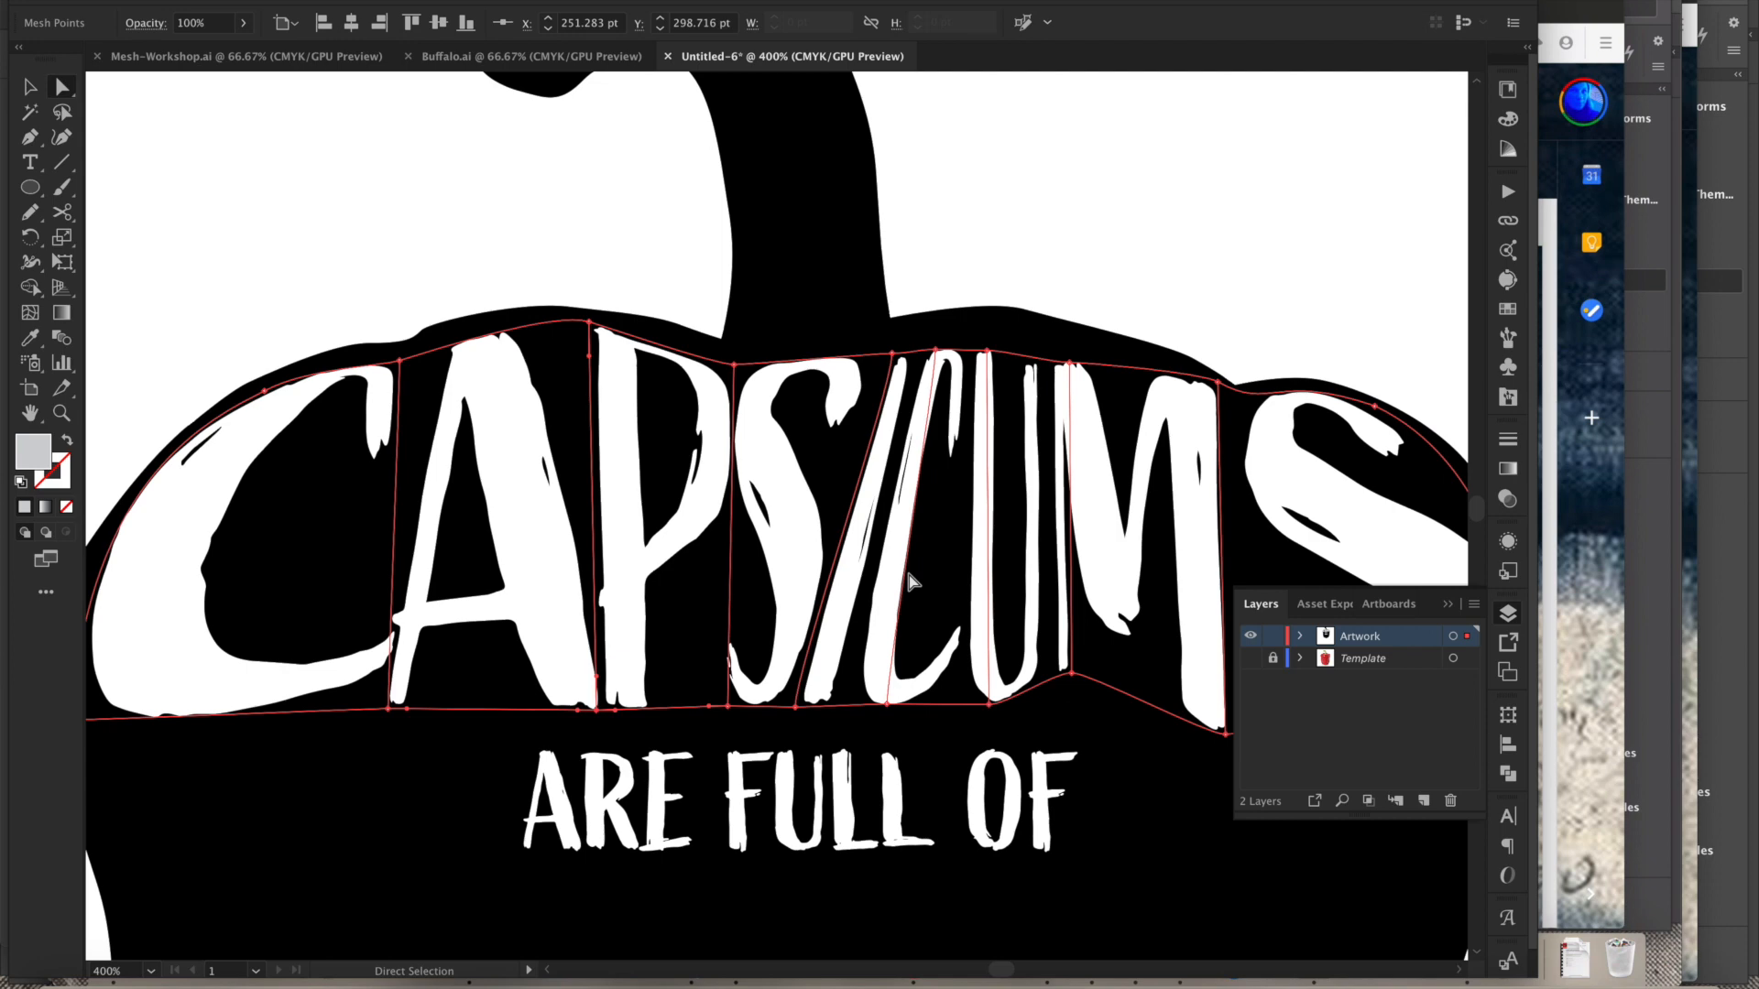
left_click_drag(918, 642, 794, 609)
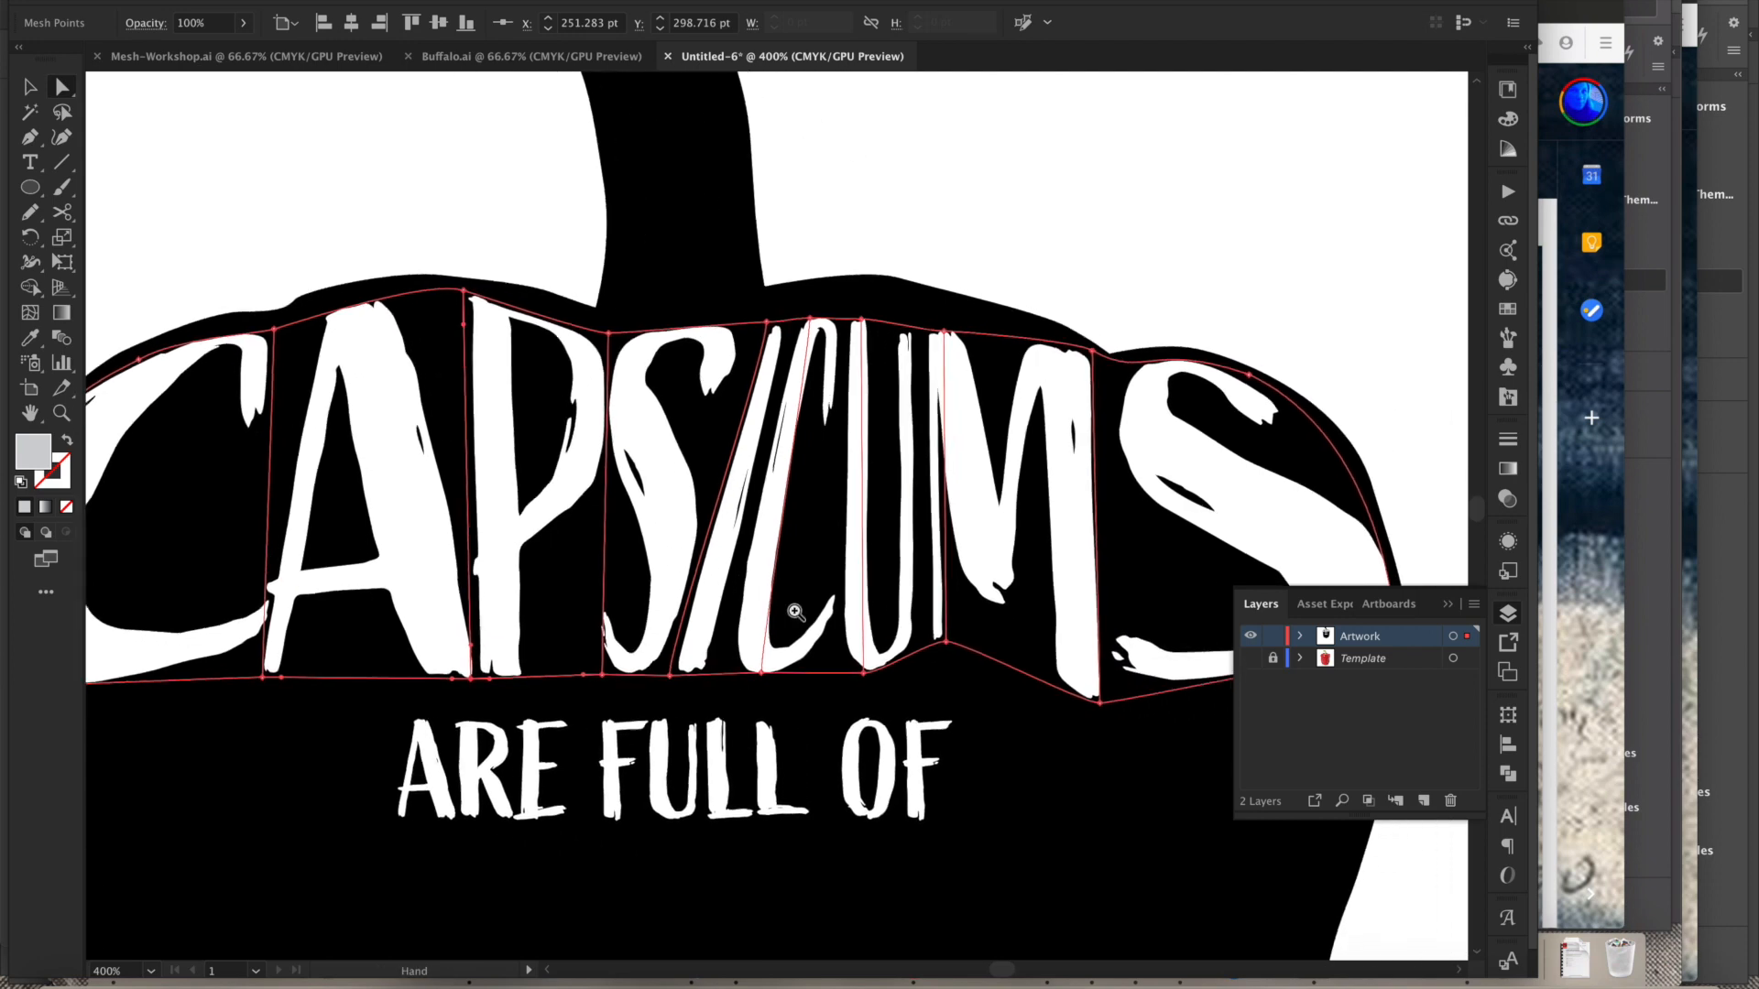
left_click(802, 618, "alt+super")
left_click(820, 558, "alt")
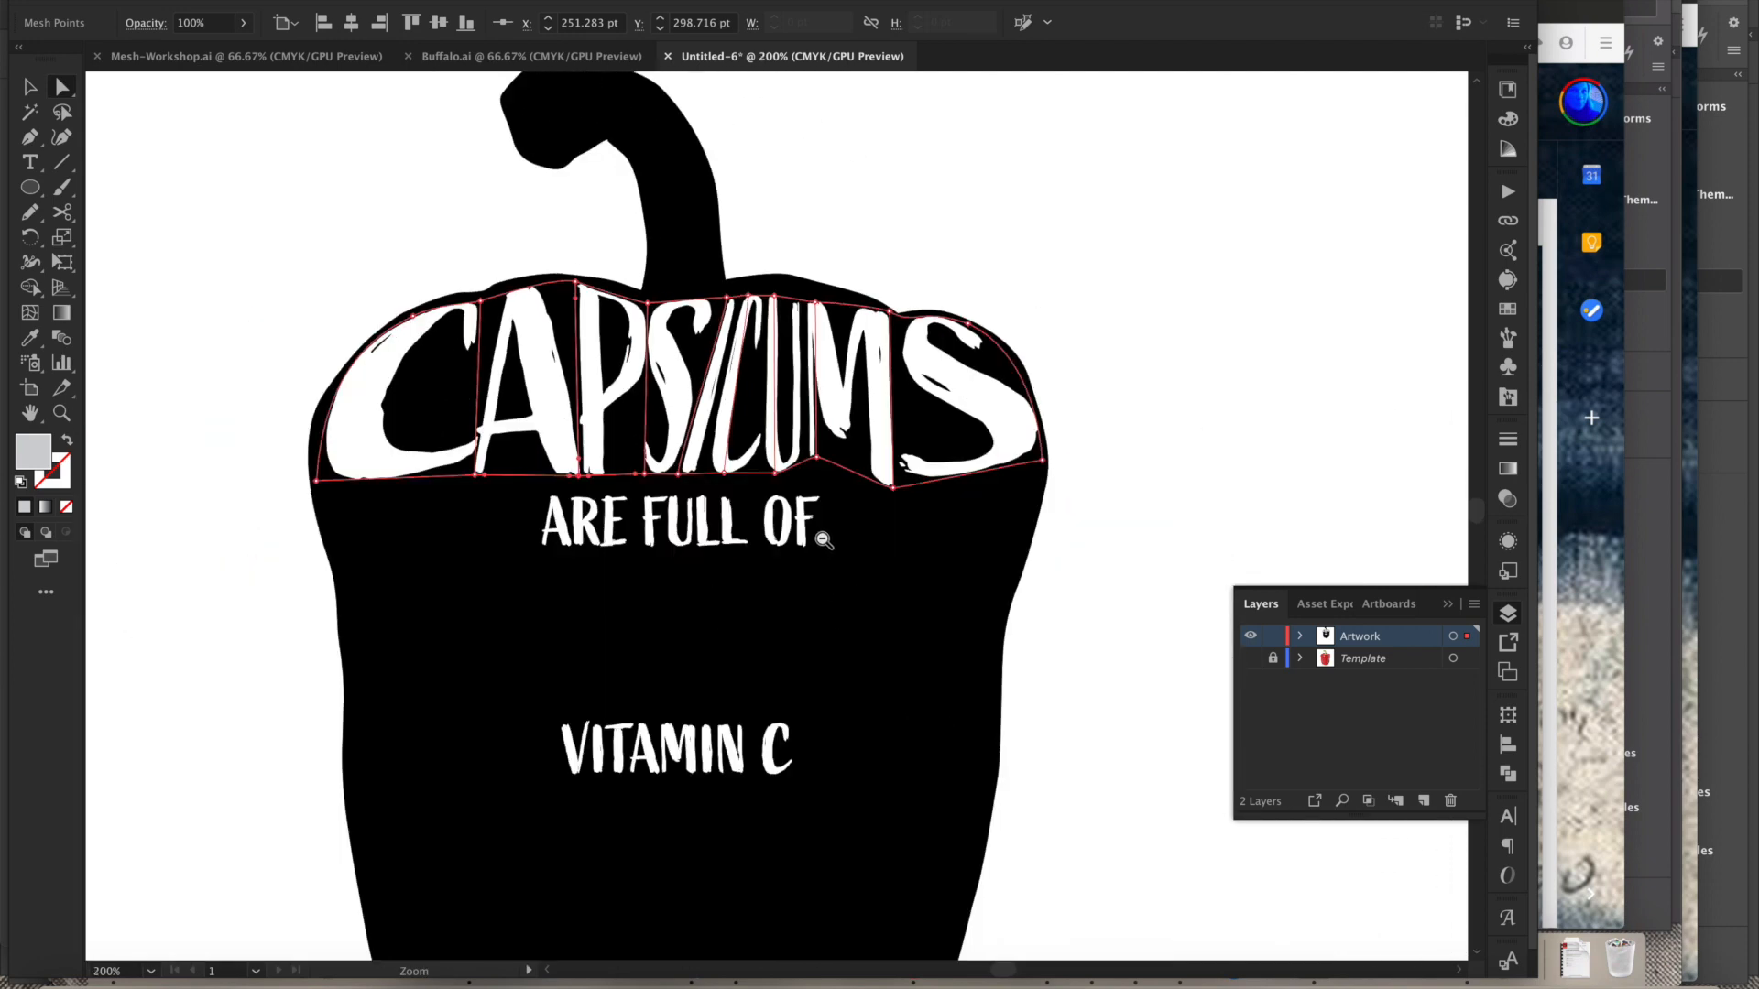
left_click(828, 576, "alt")
left_click_drag(762, 565, 775, 645)
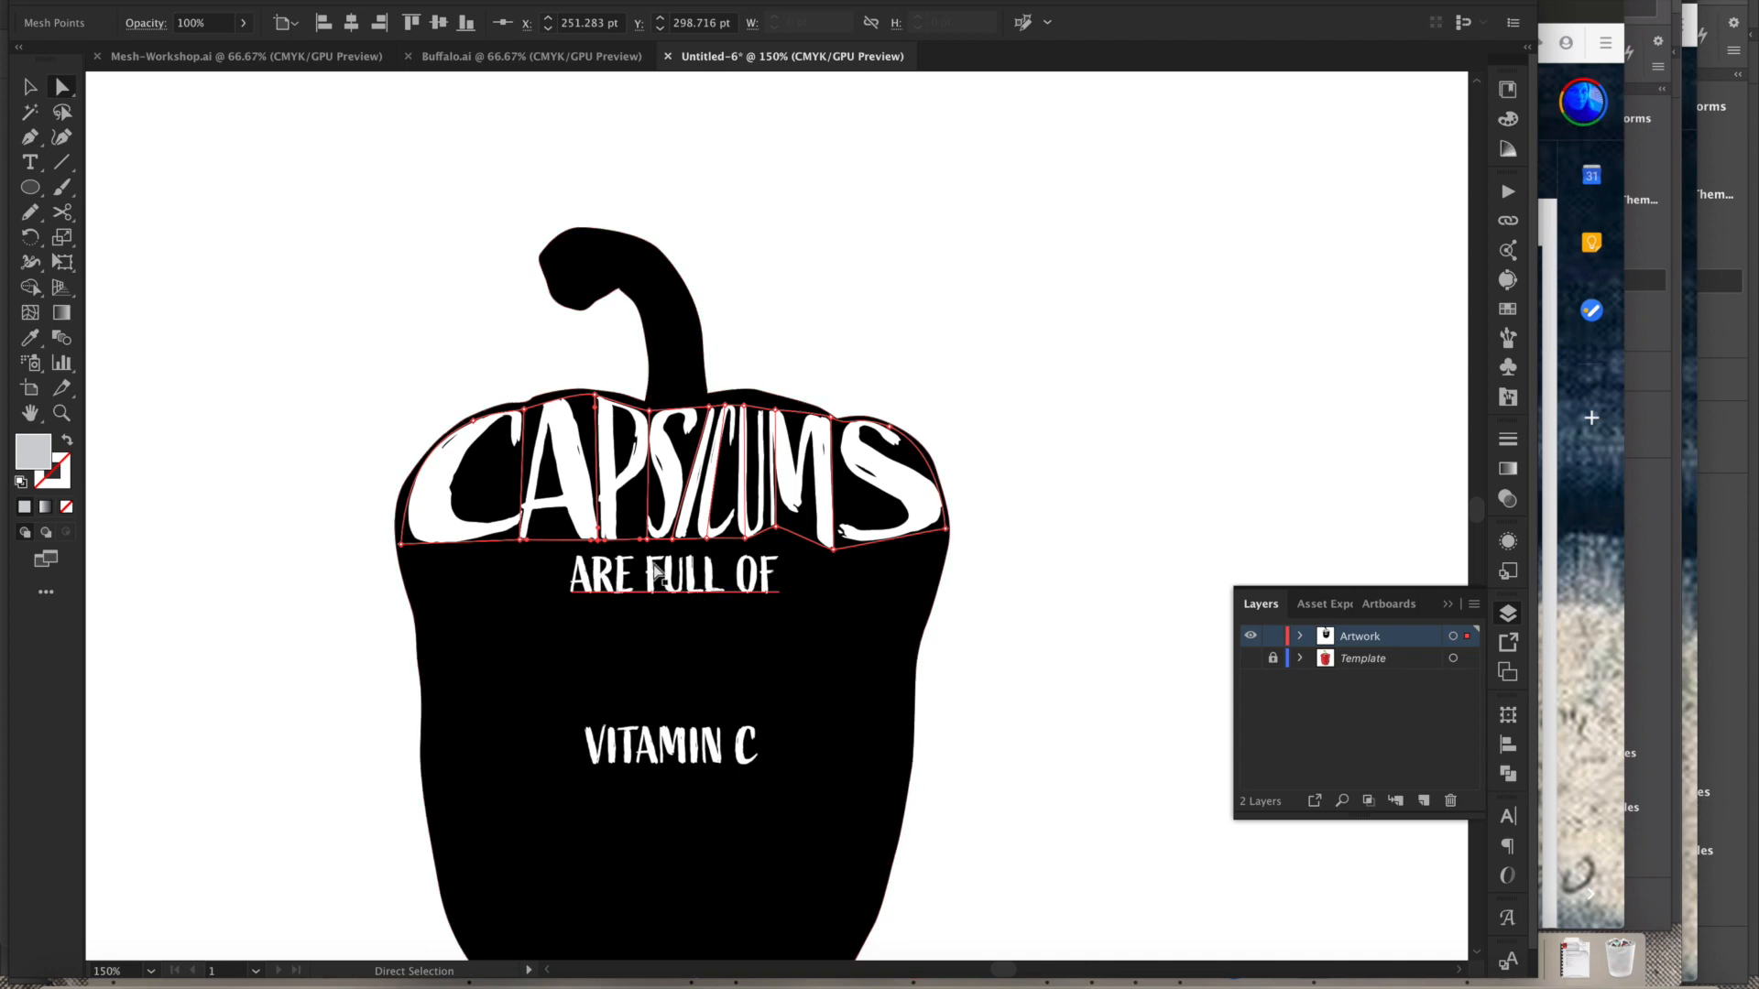
- Zoom in on the ARE FULL OF line and select the text object
left_click_drag(582, 543, 815, 621)
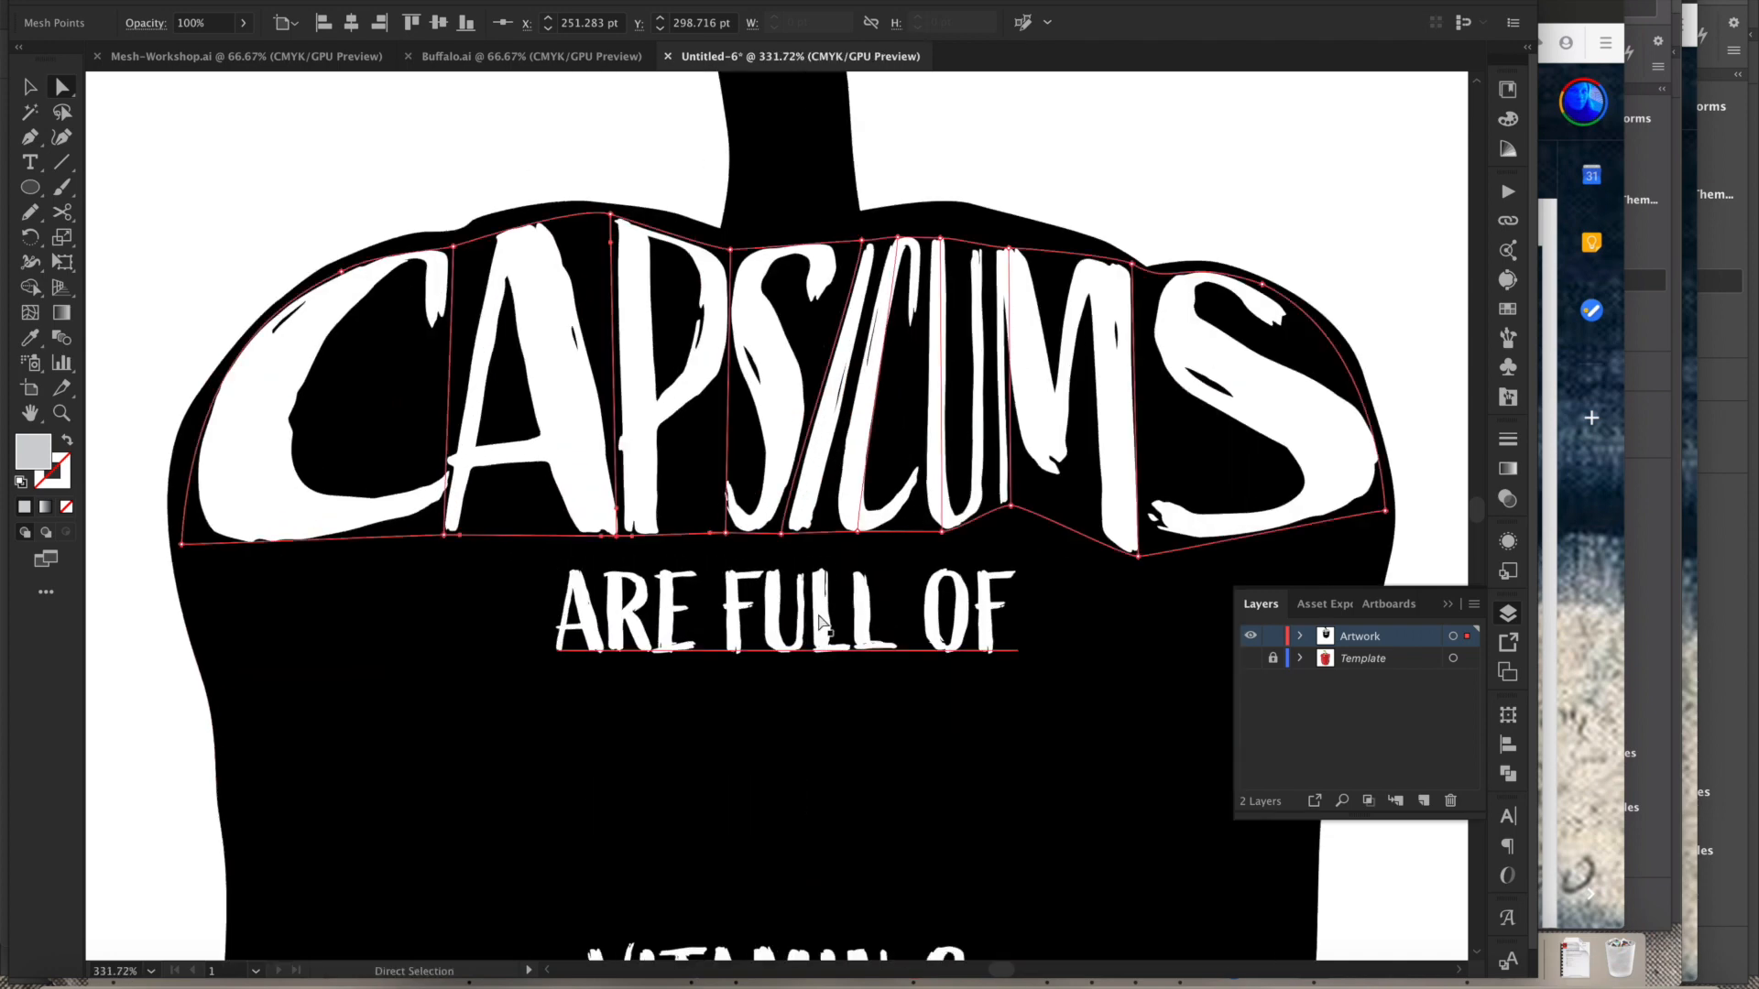
left_click(825, 641)
key("v")
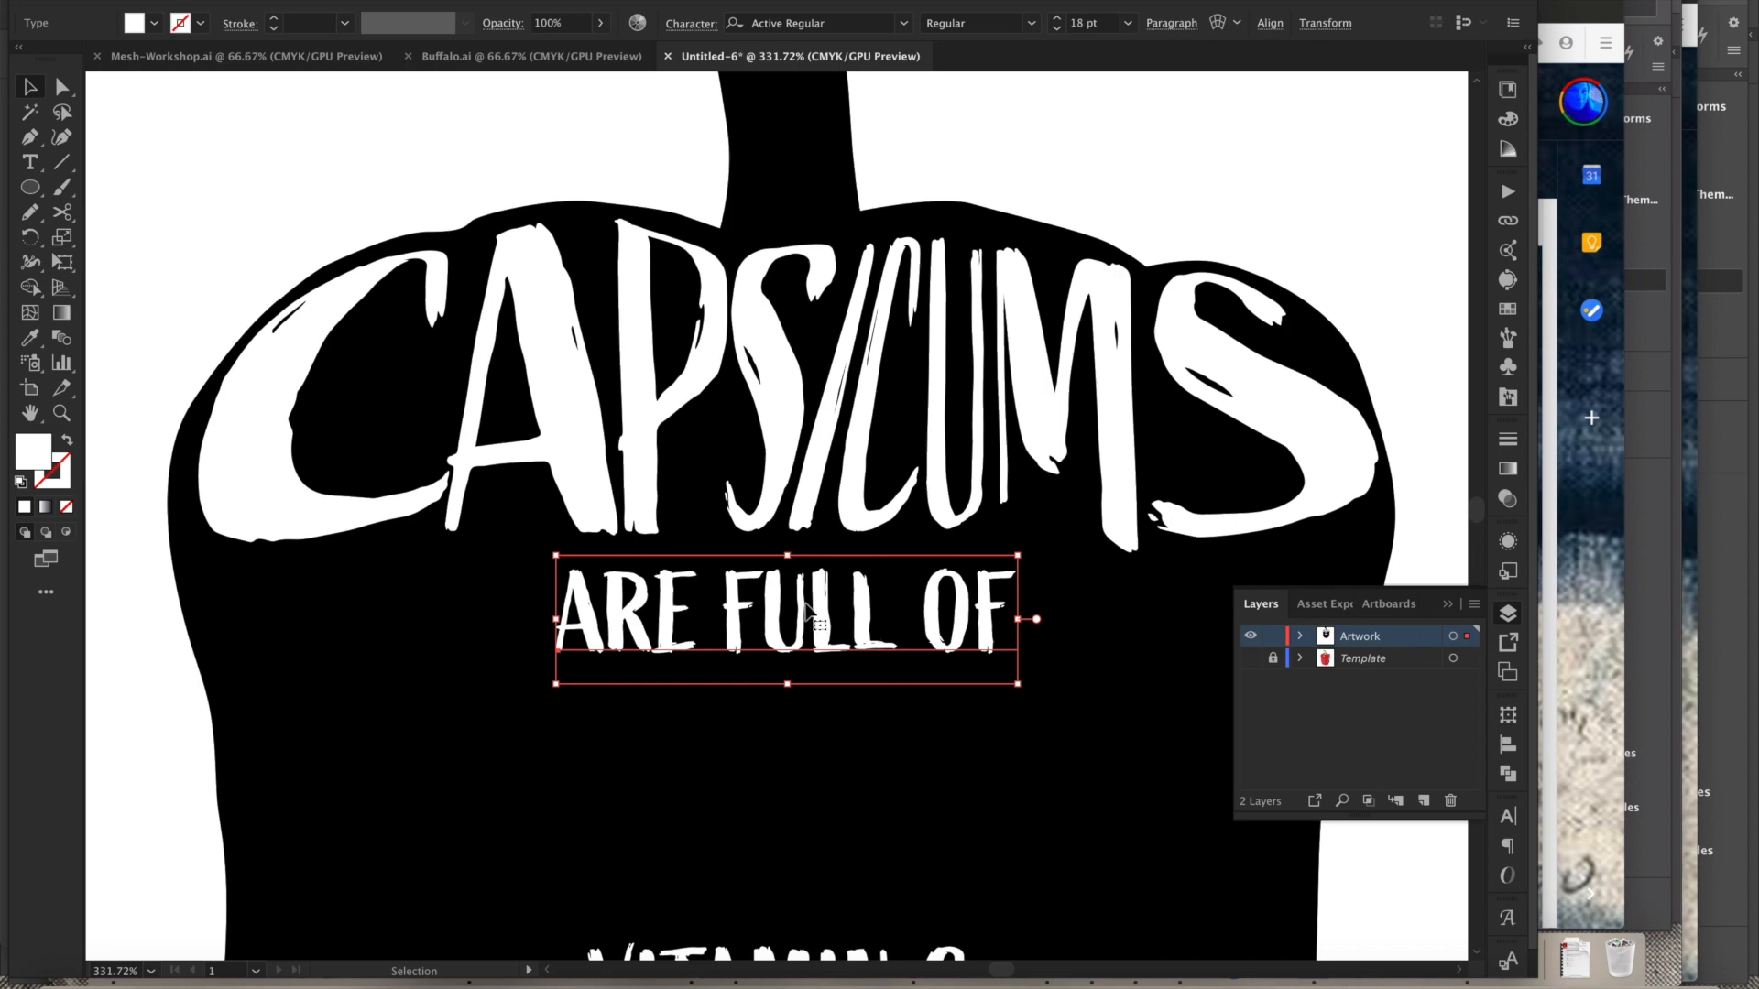
left_click(204, 2)
left_click(249, 2)
left_click(249, 2)
left_click(326, 325)
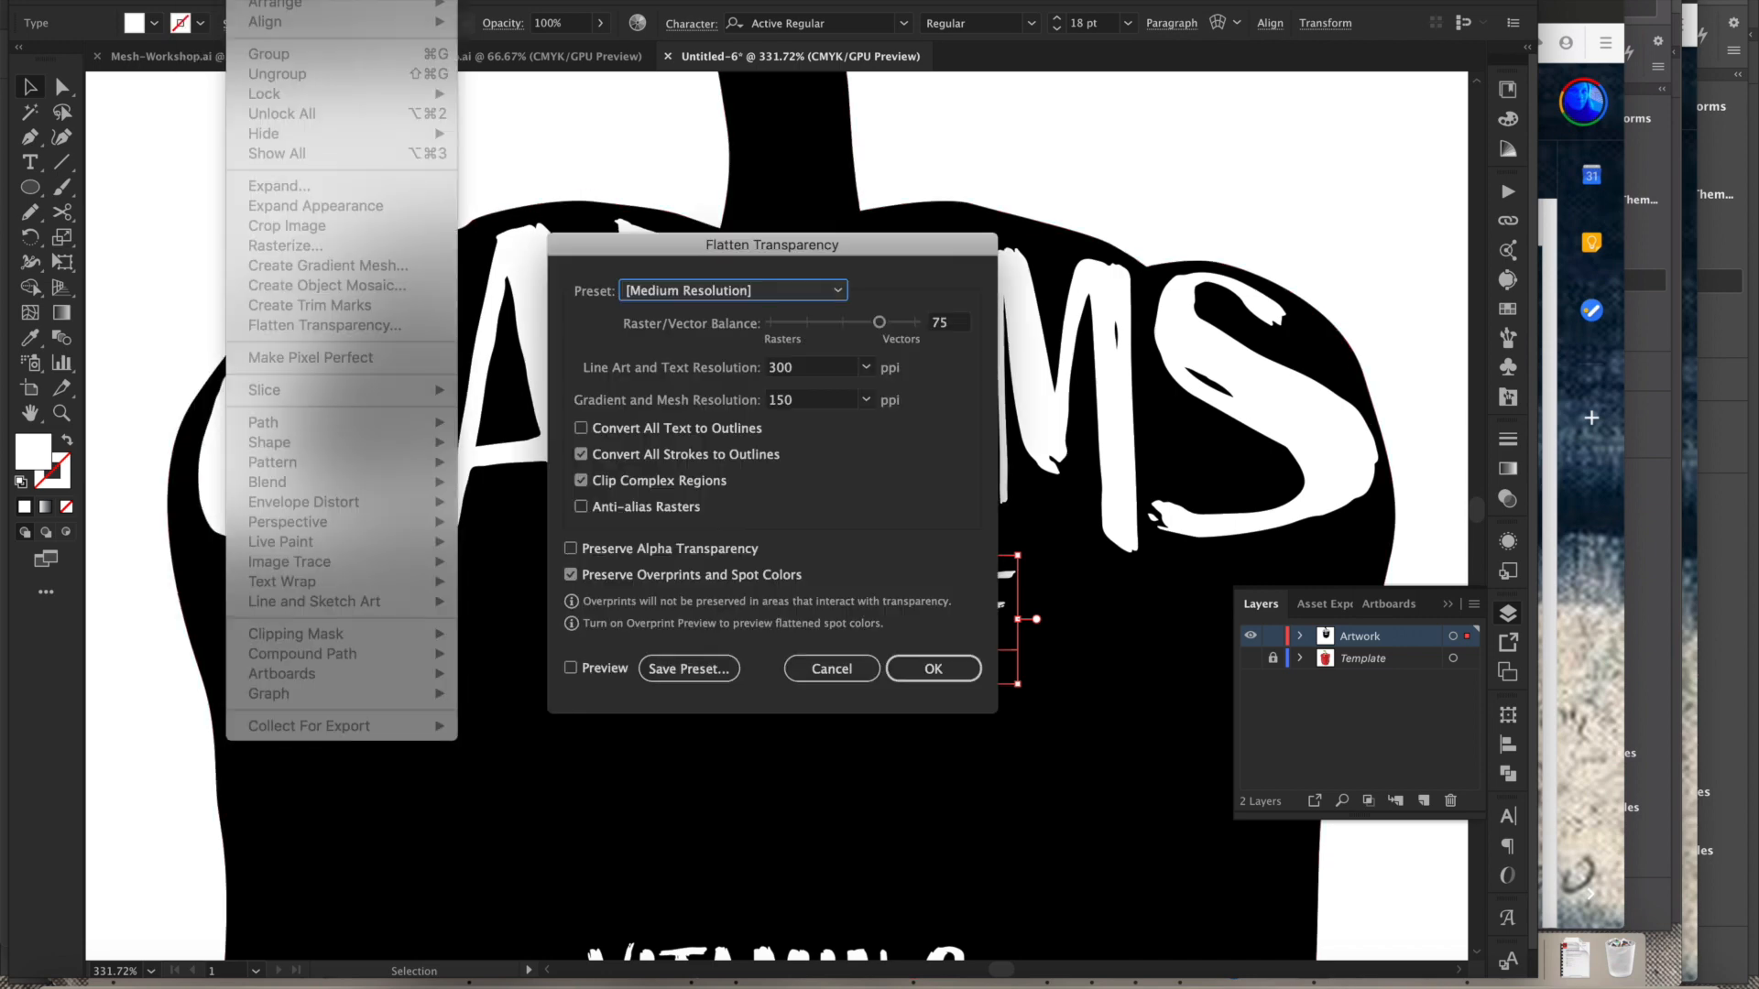
left_click(830, 674)
- Apply an envelope mesh to the ARE FULL OF text with 1 row and 14 columns
left_click(249, 1)
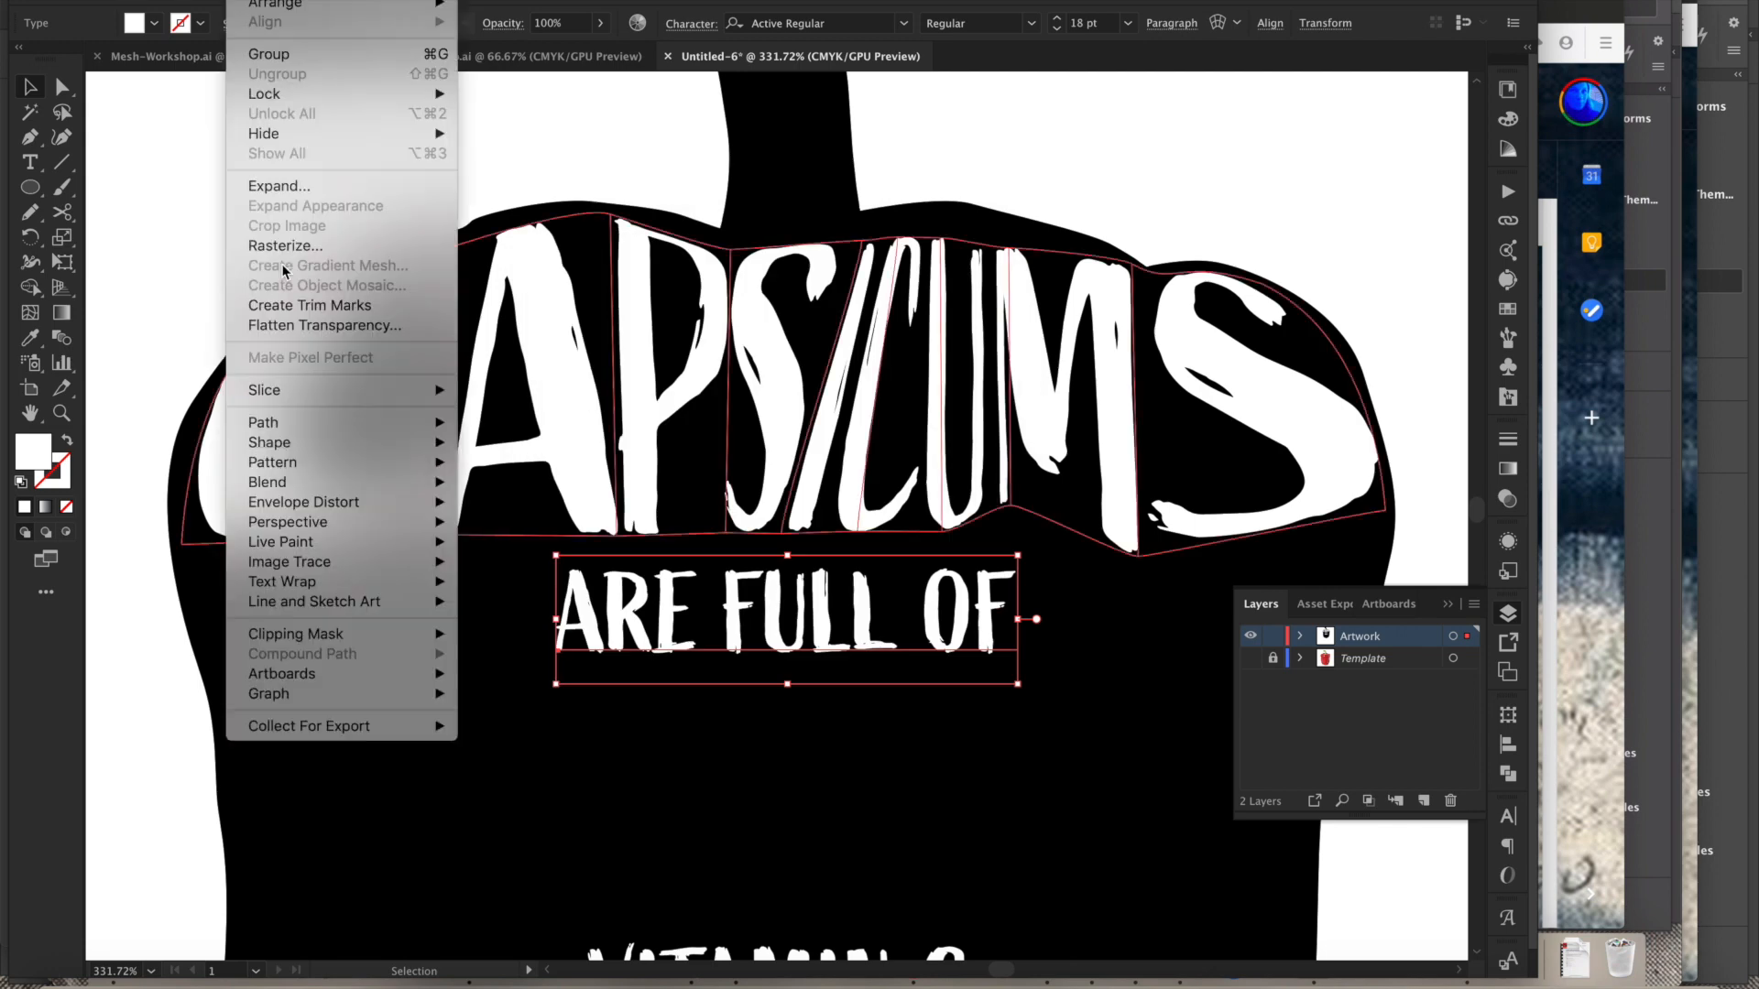
mouse_move(312, 504)
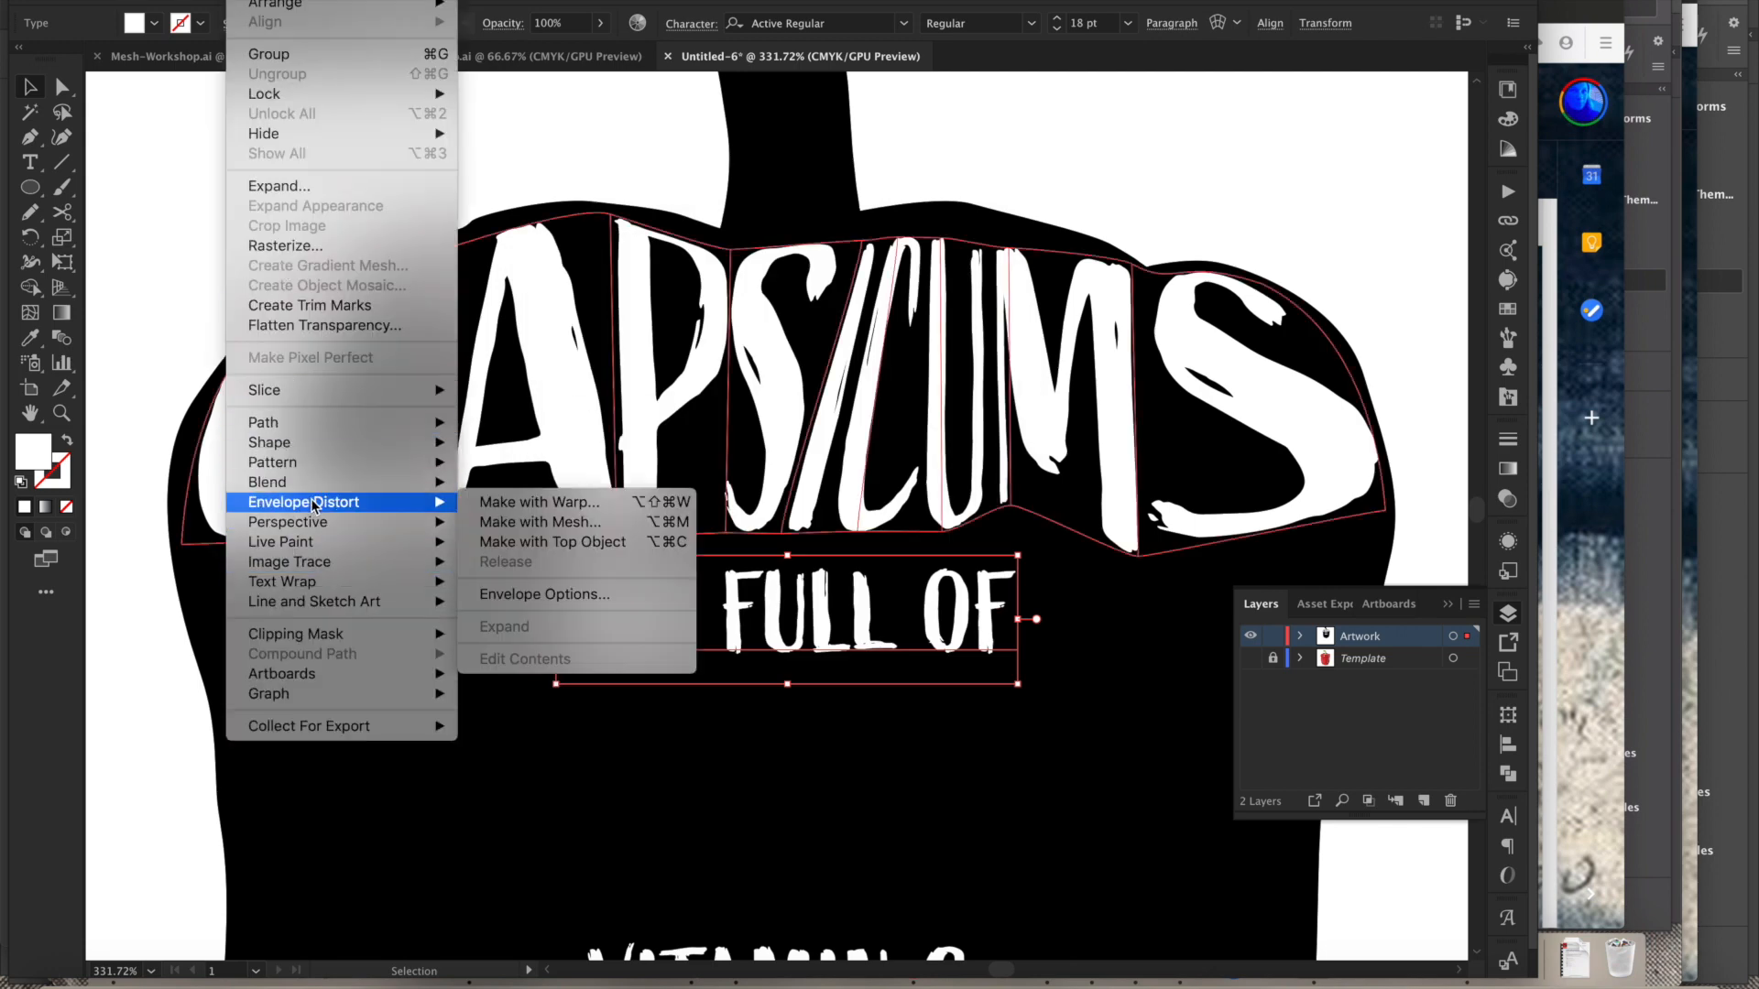
left_click(530, 522)
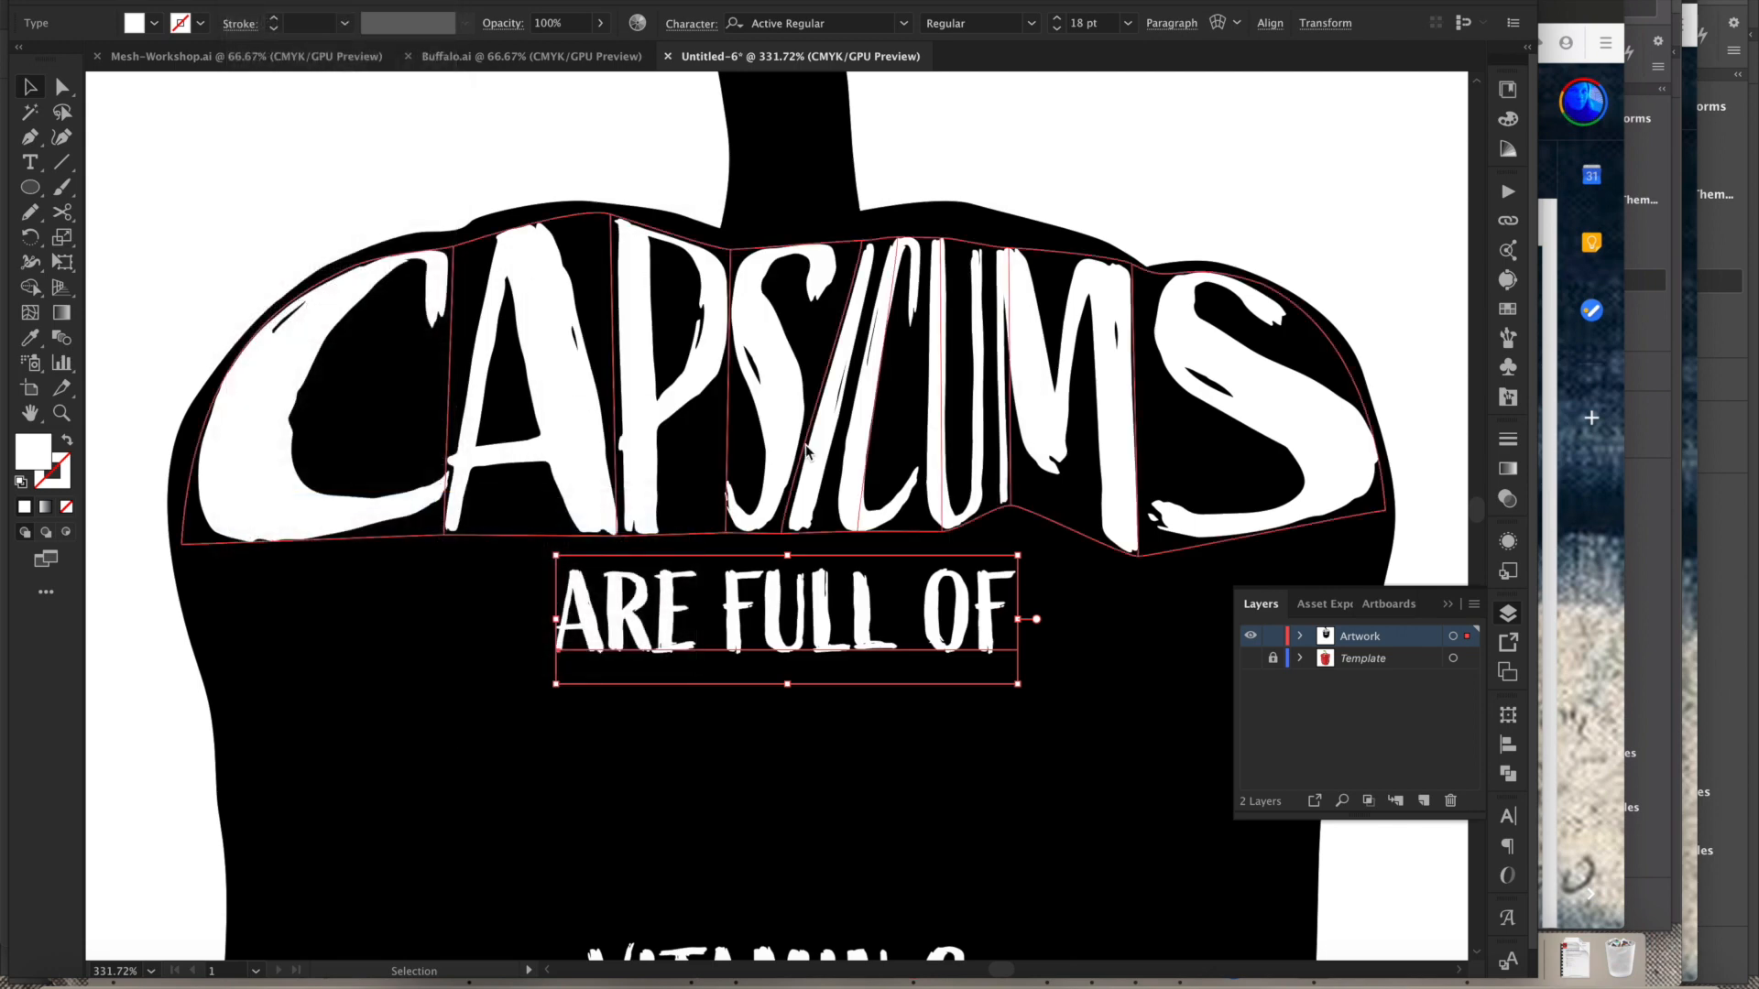
left_click(1040, 796)
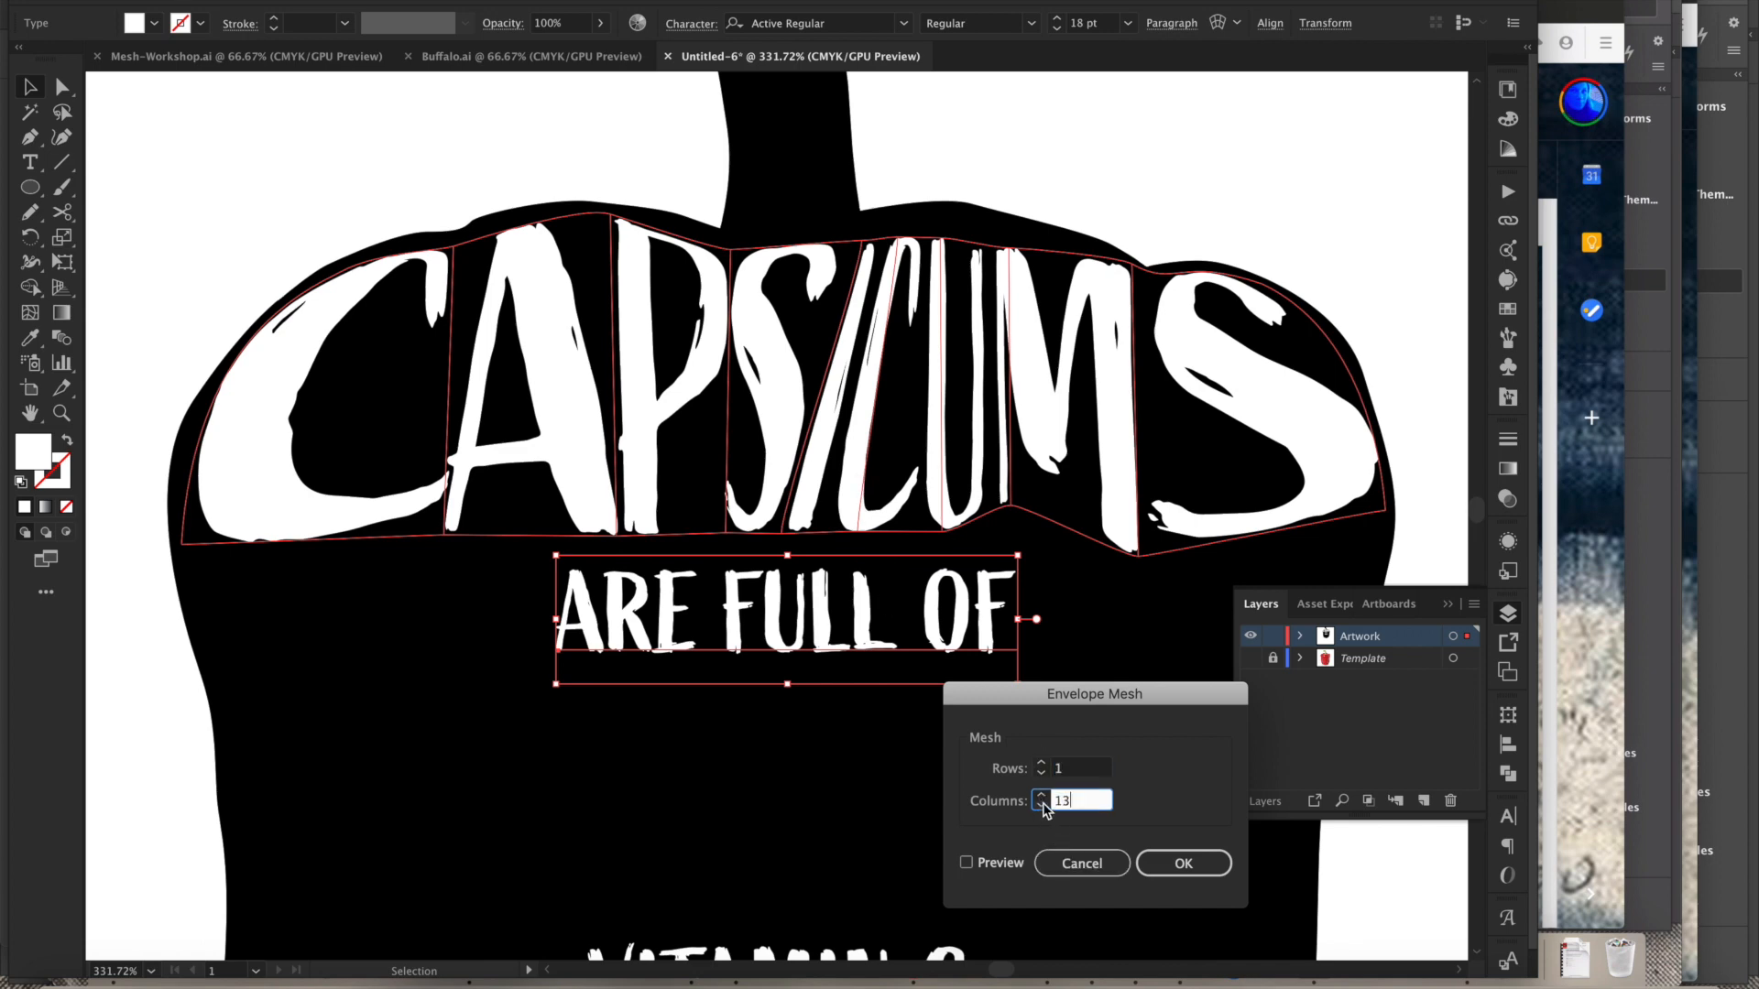
left_click(1185, 864)
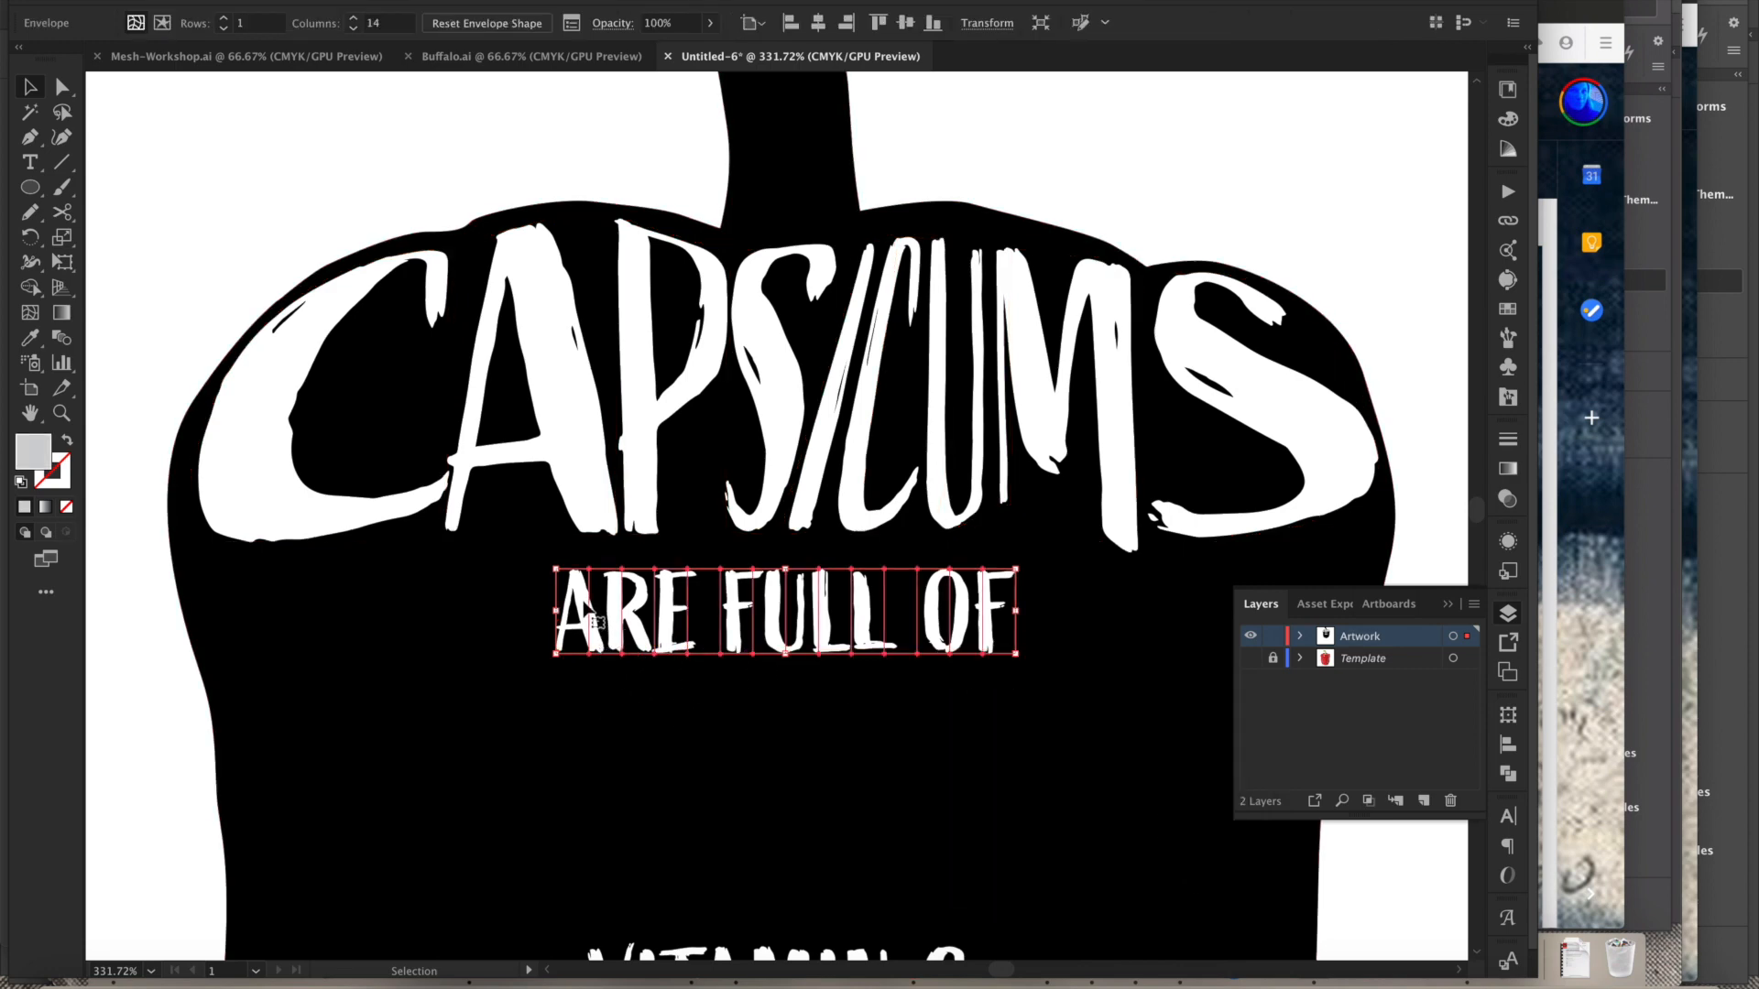
- Move the ARE FULL OF envelope left and stretch its right corners out toward the pepper's right edge
left_click_drag(585, 601, 278, 655)
key("a")
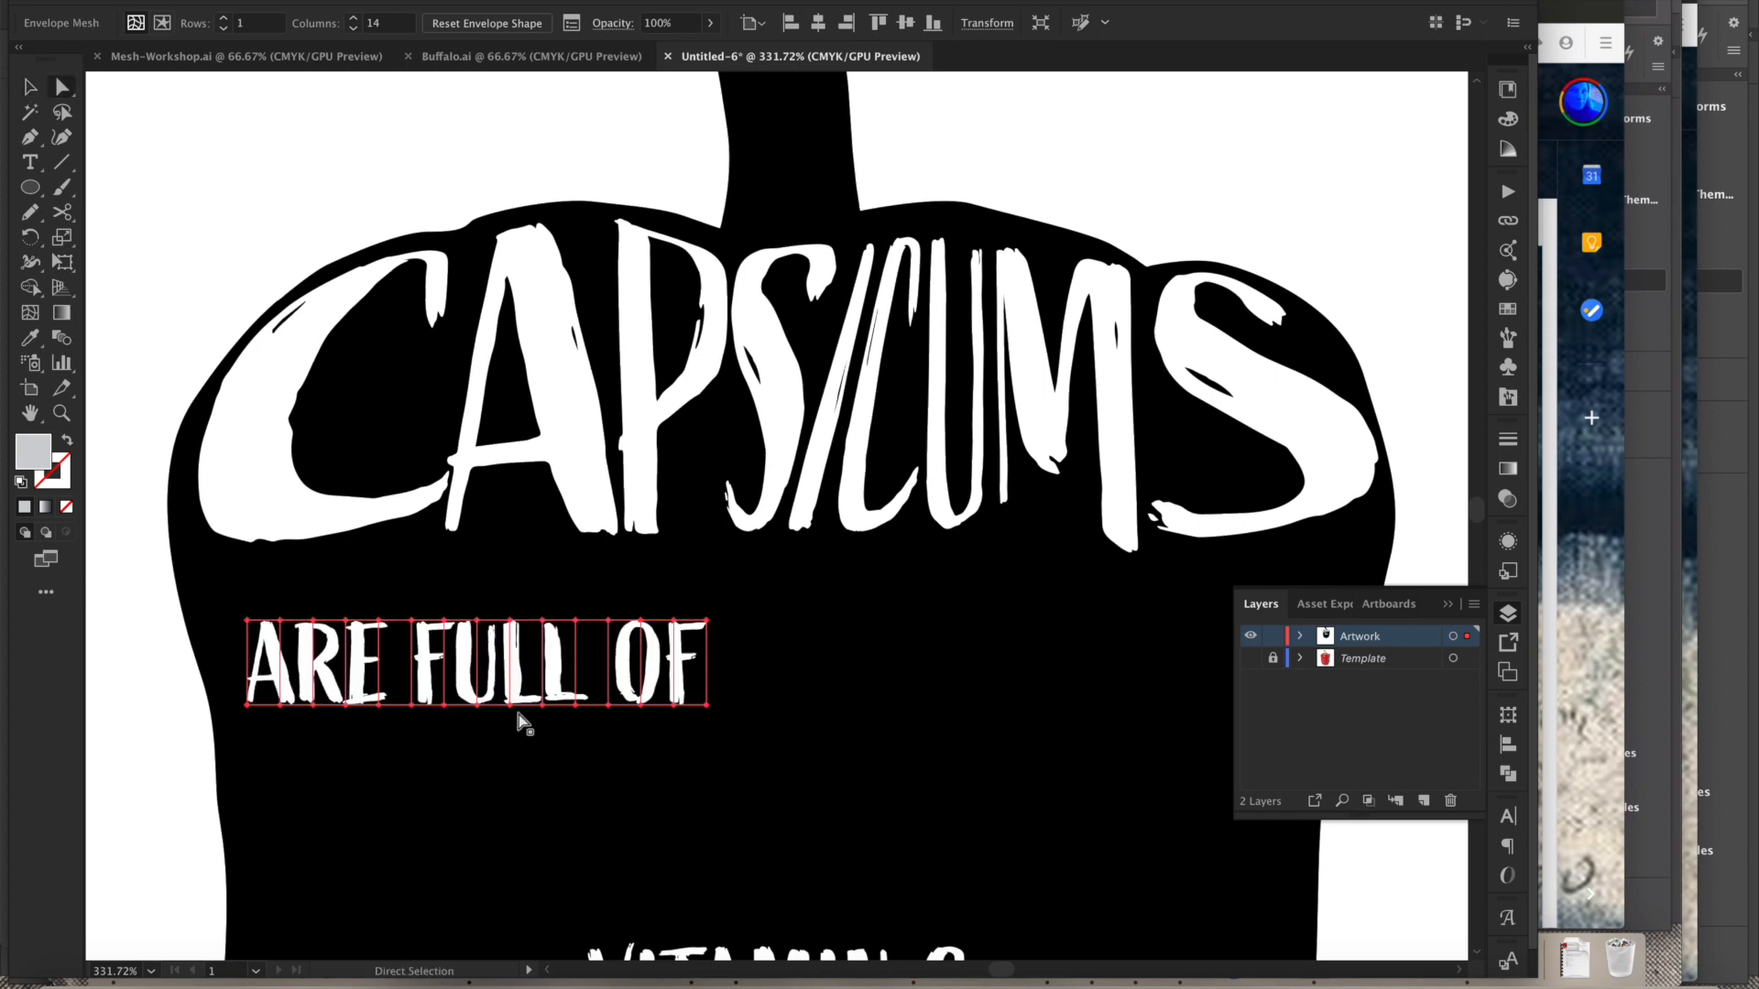
left_click(707, 703)
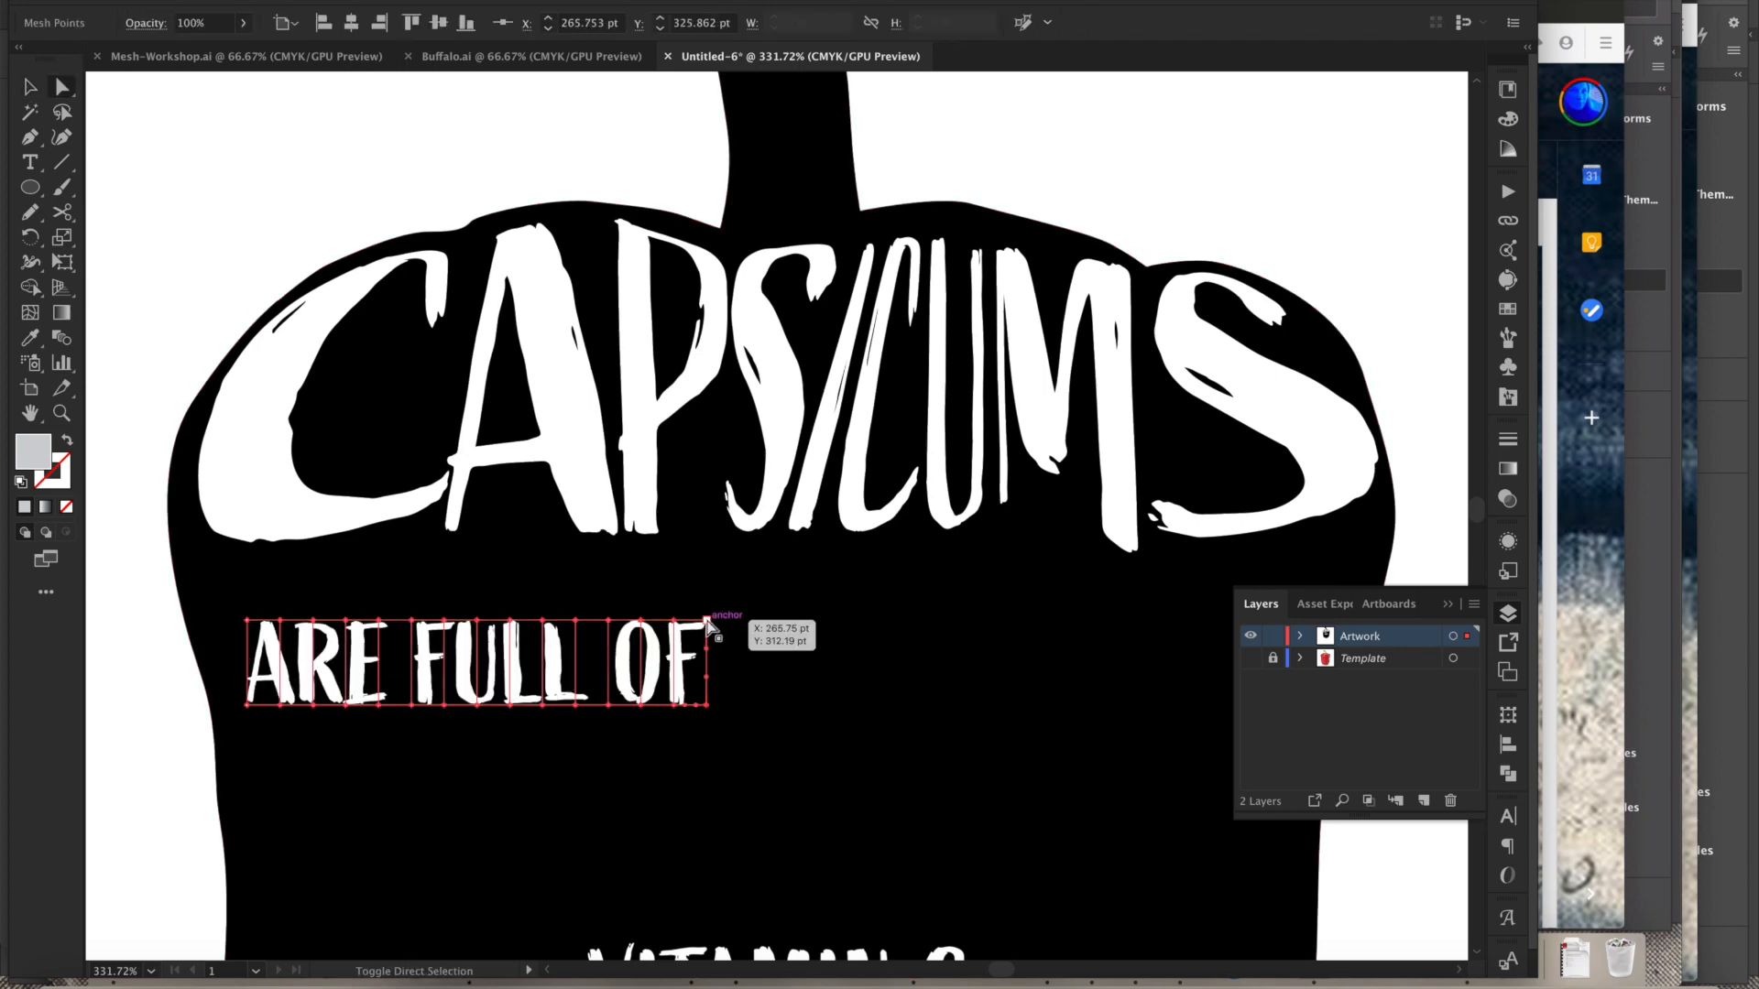
left_click_drag(706, 623, 1211, 632)
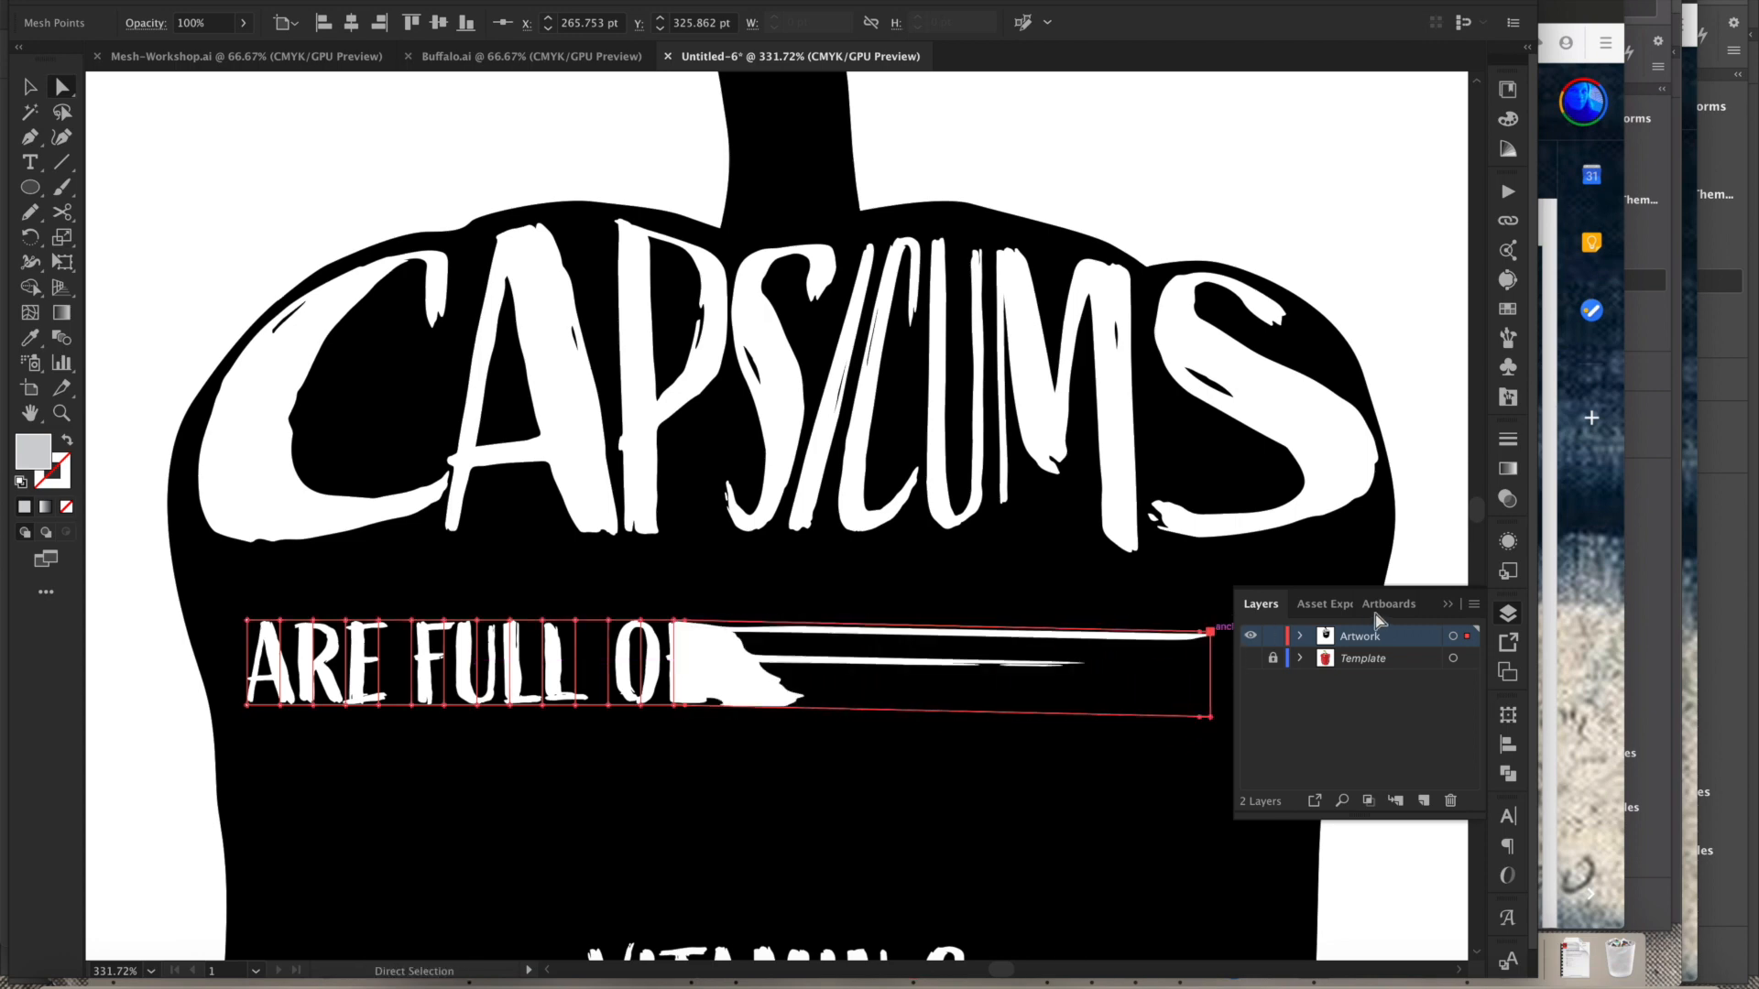
left_click(1449, 605)
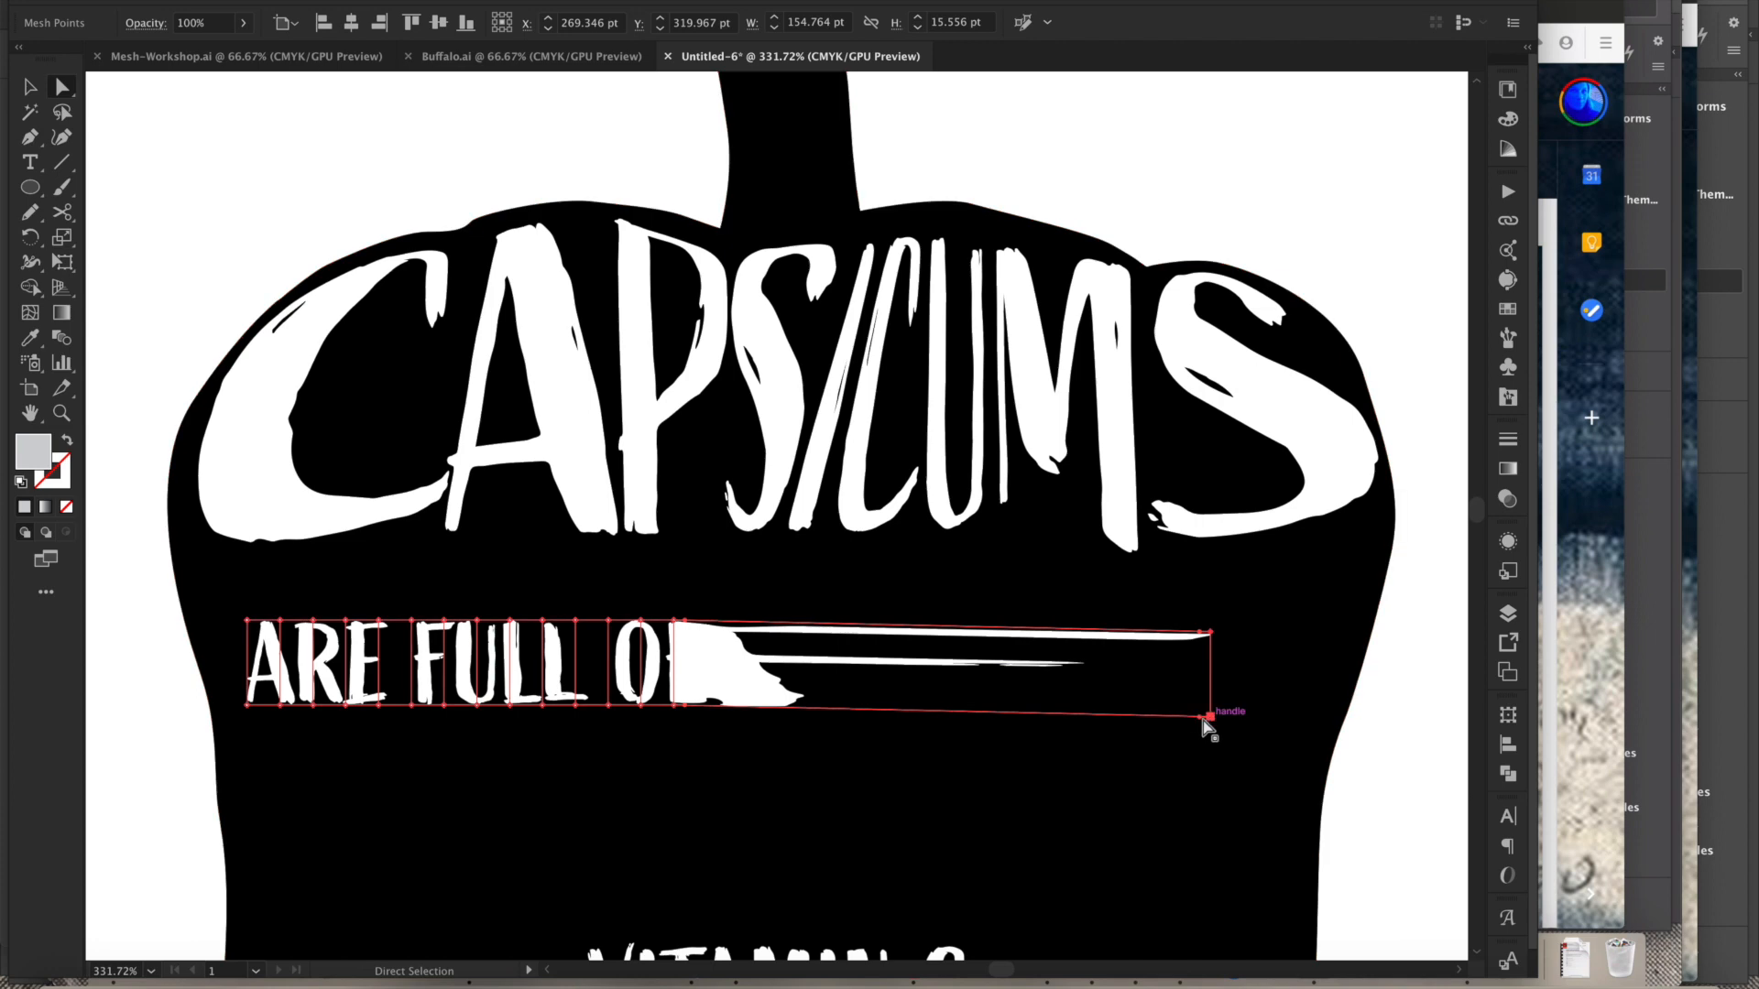
left_click_drag(1211, 716, 1319, 705)
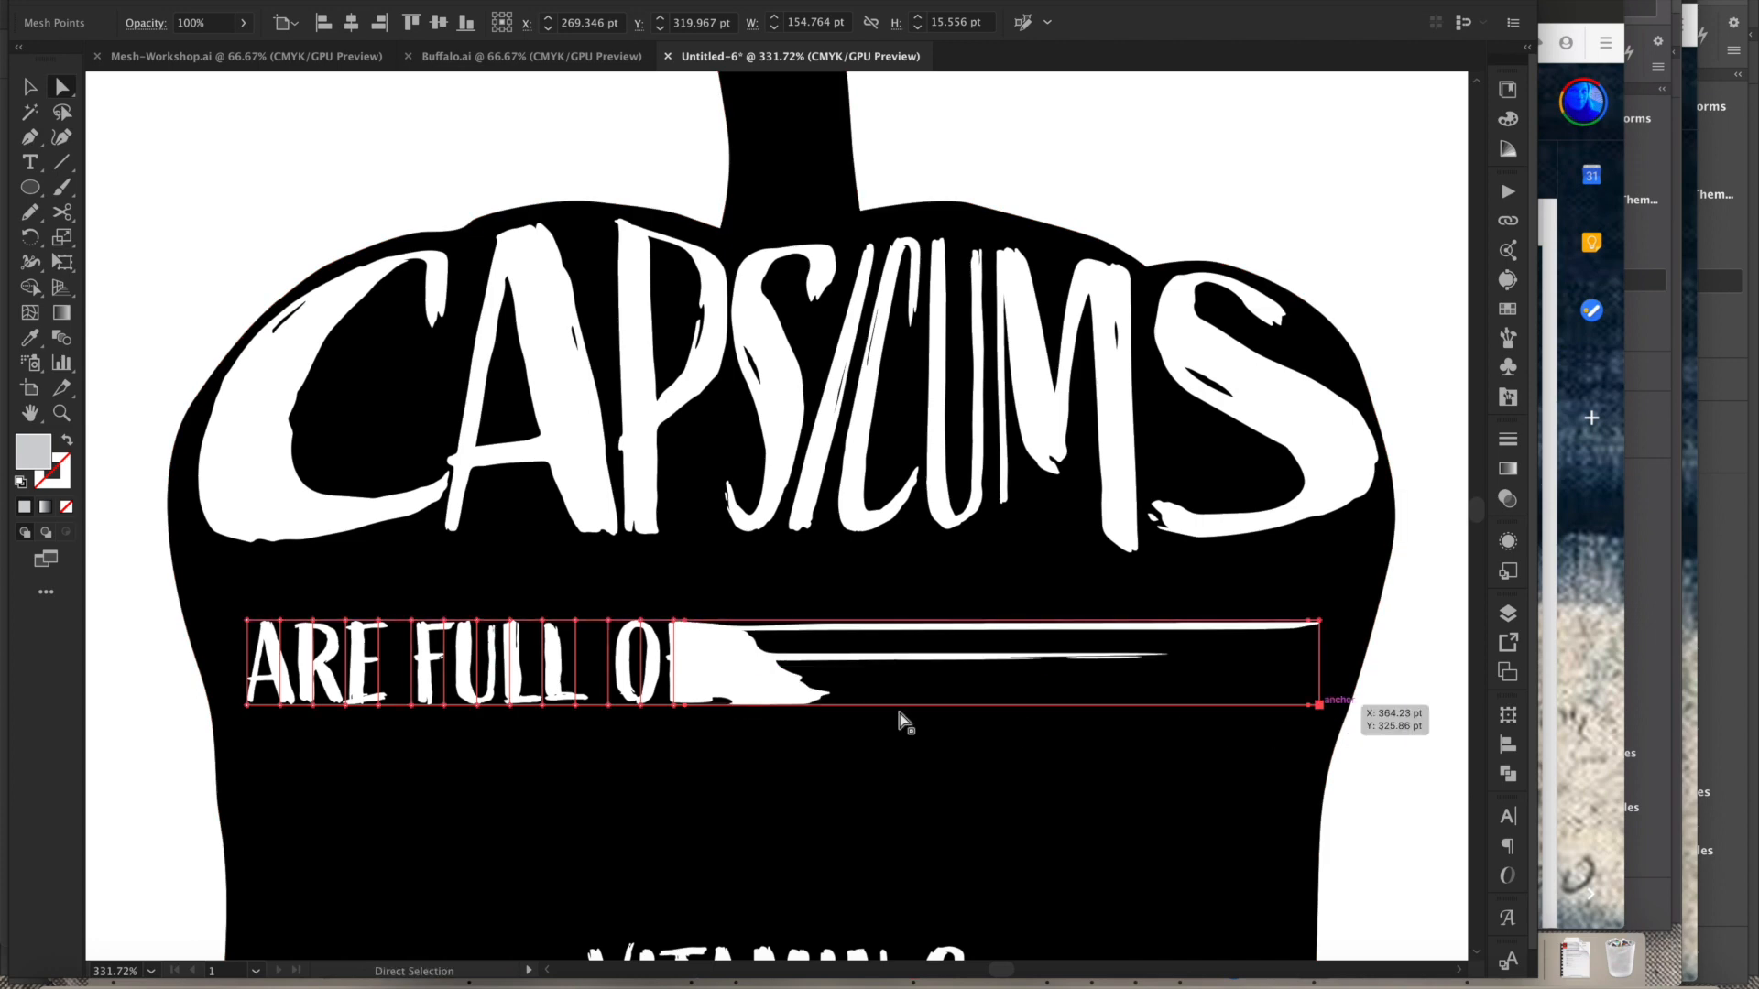
- Drag the mesh columns around the O and L rightward to spread the letters, undoing the last column drag
left_click(673, 621)
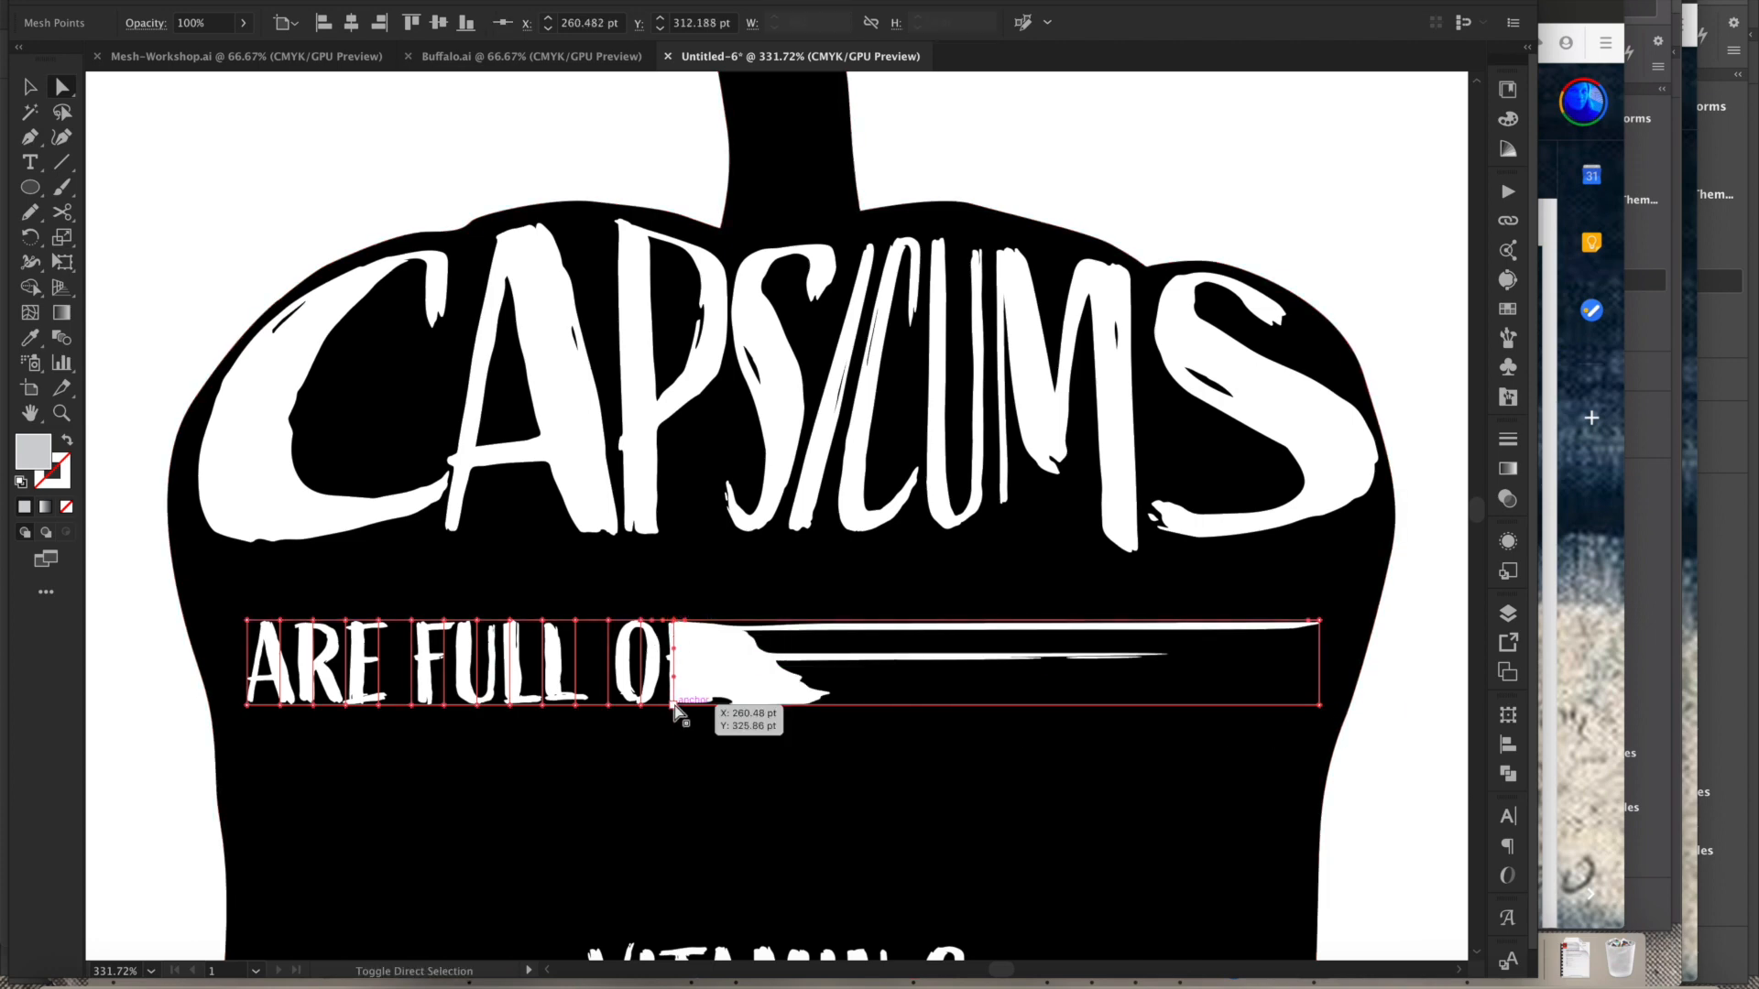
left_click_drag(679, 711, 1209, 718)
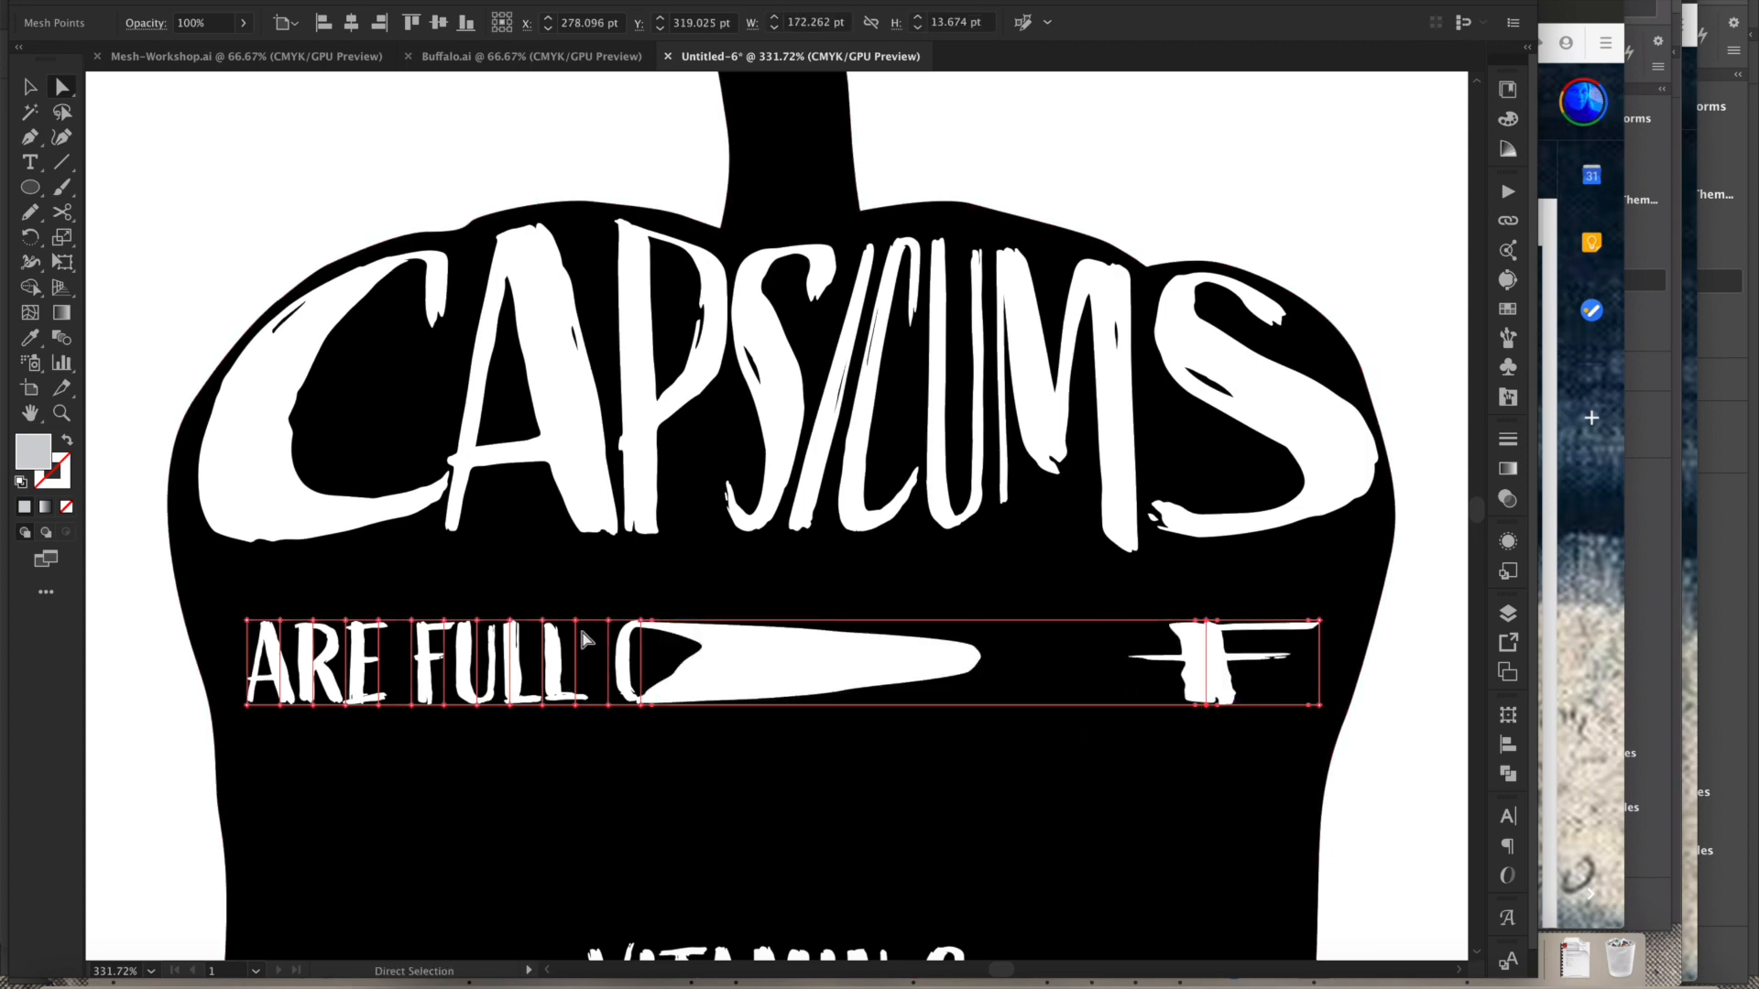
left_click_drag(608, 706, 1081, 719)
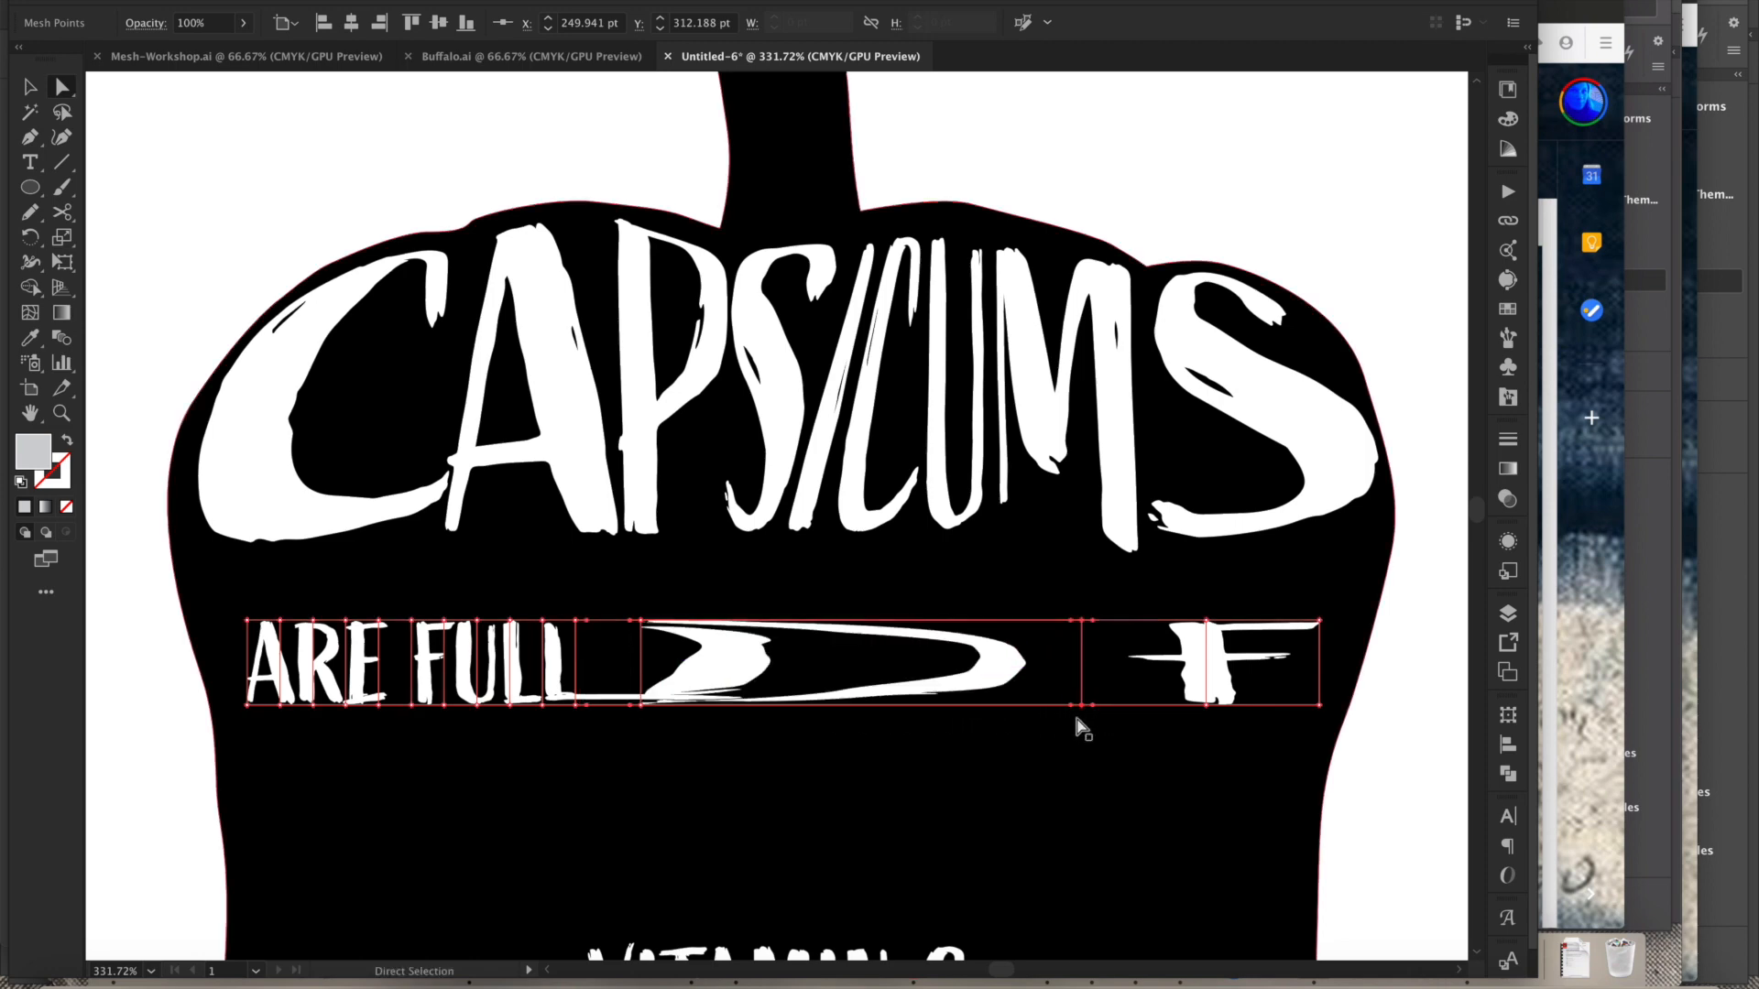
left_click(576, 621)
left_click_drag(577, 706, 993, 714)
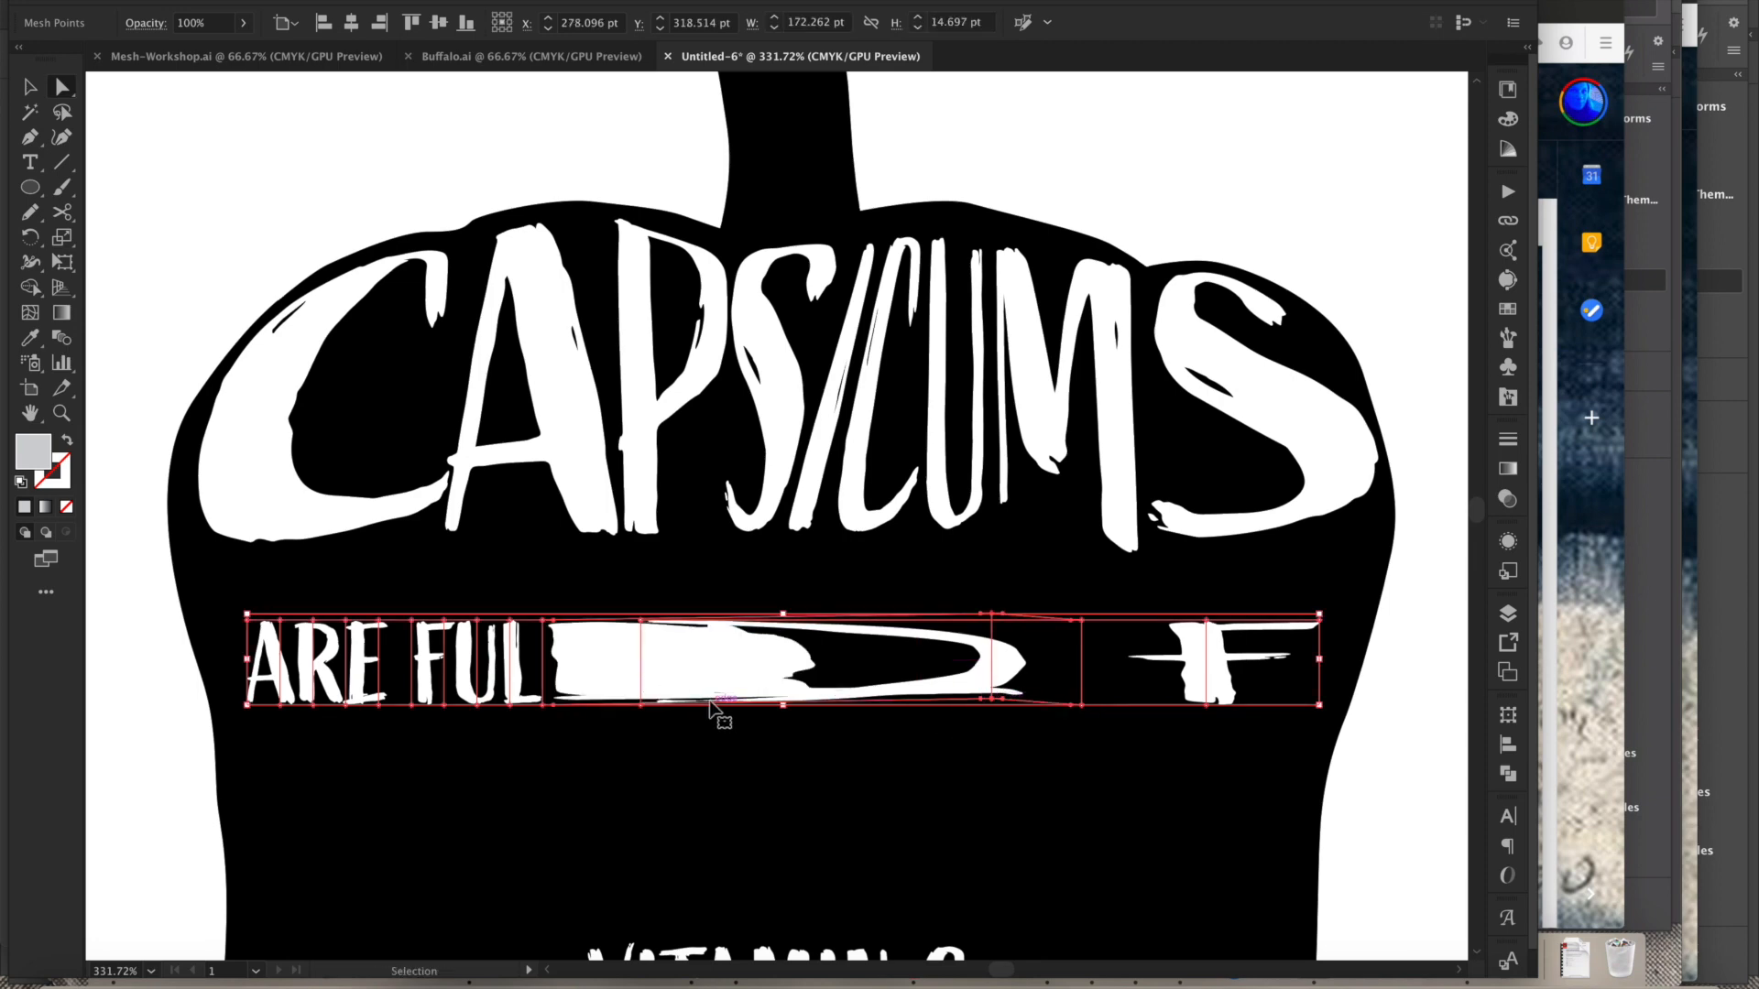
key("ctrl+z")
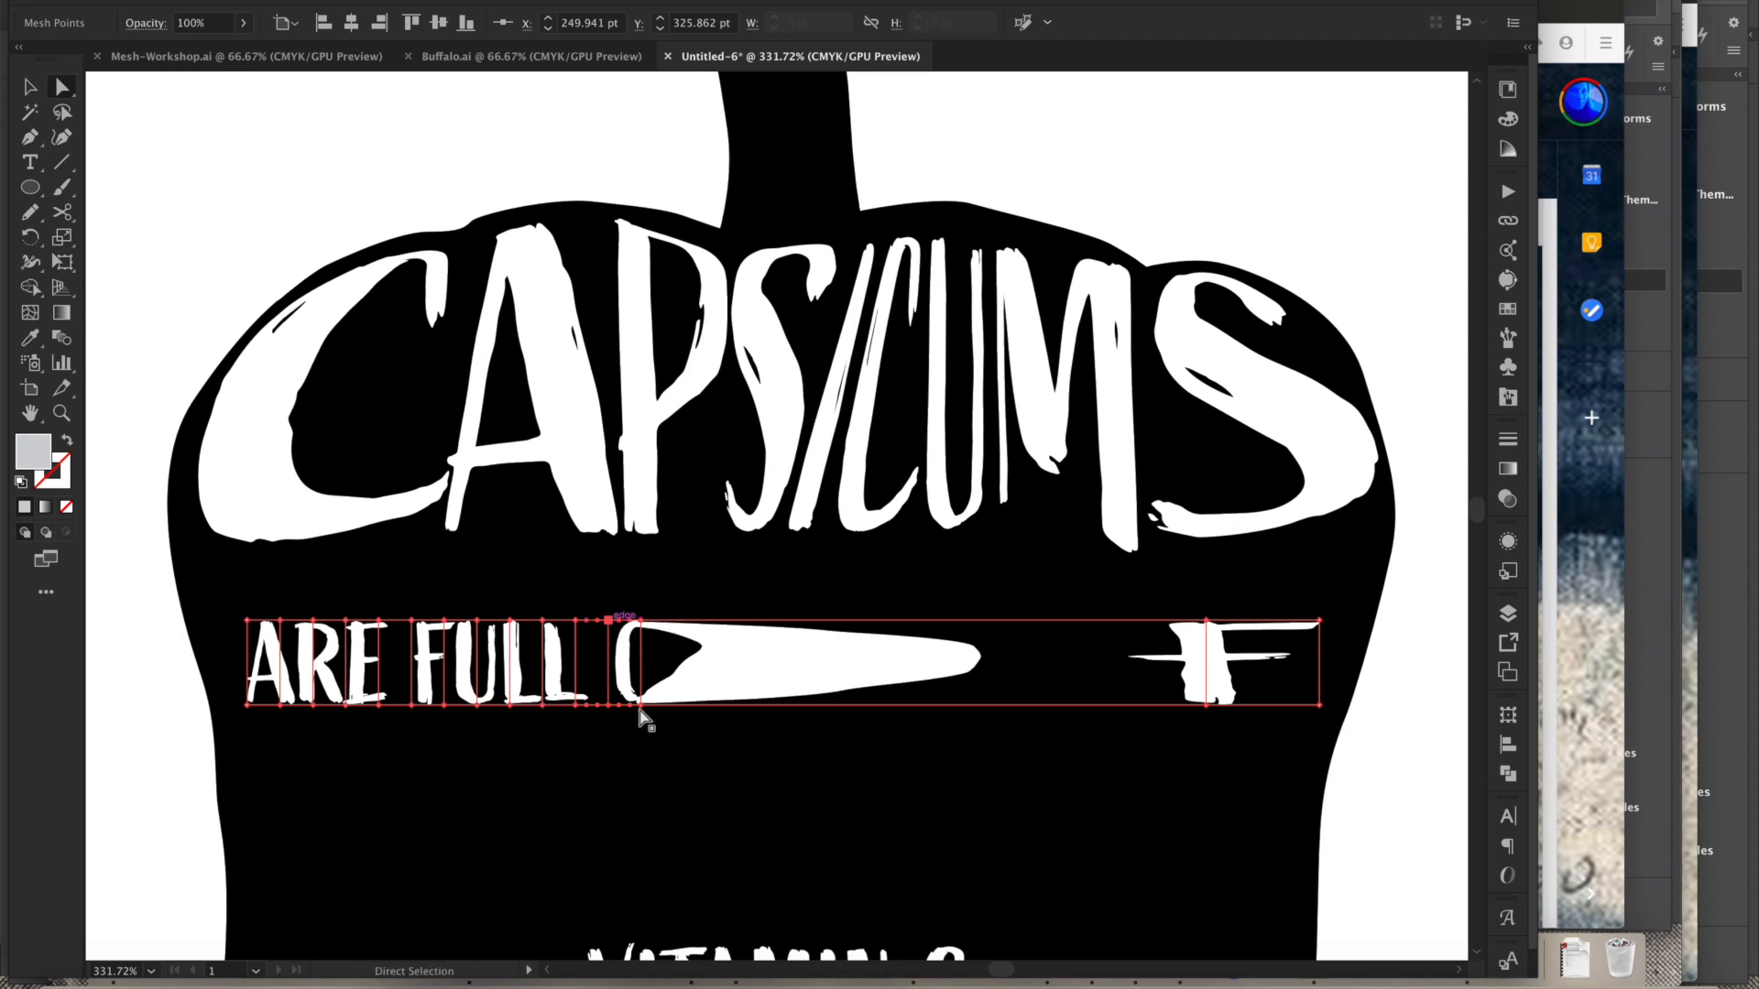
- Drag the mesh columns rightward to spread the U, L, L and O letters evenly across the ARE FULL OF line
left_click_drag(784, 625, 1051, 626)
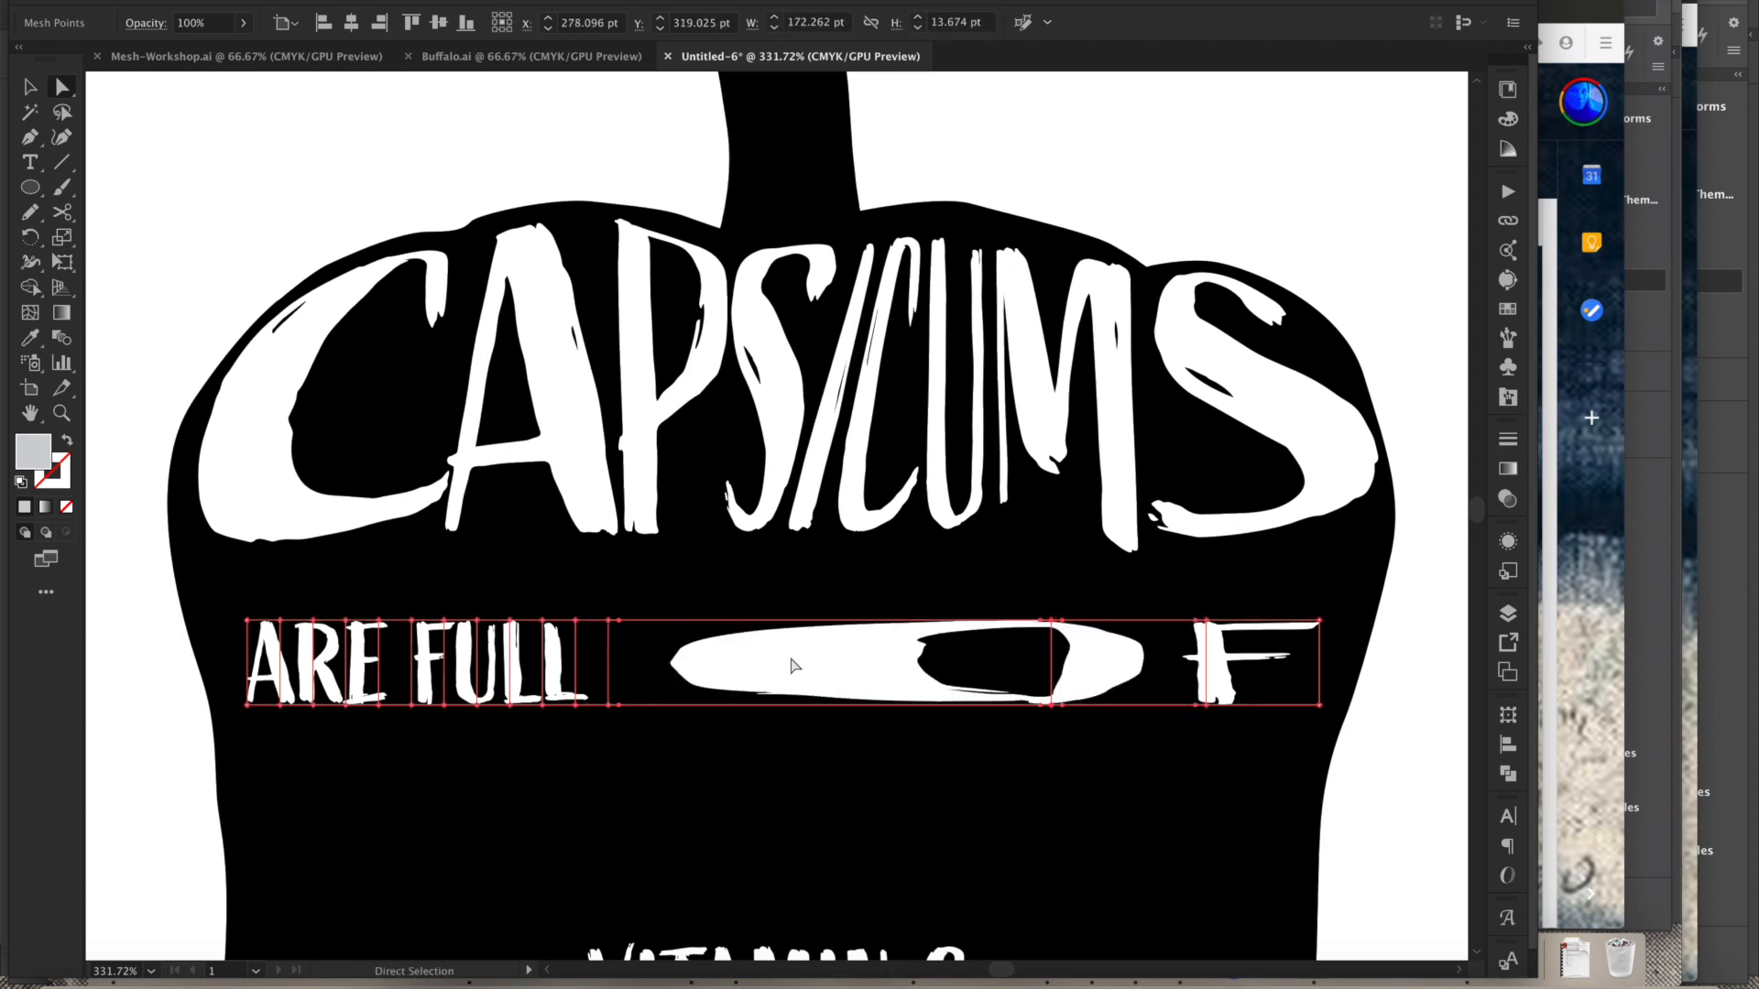
left_click_drag(598, 707, 925, 711)
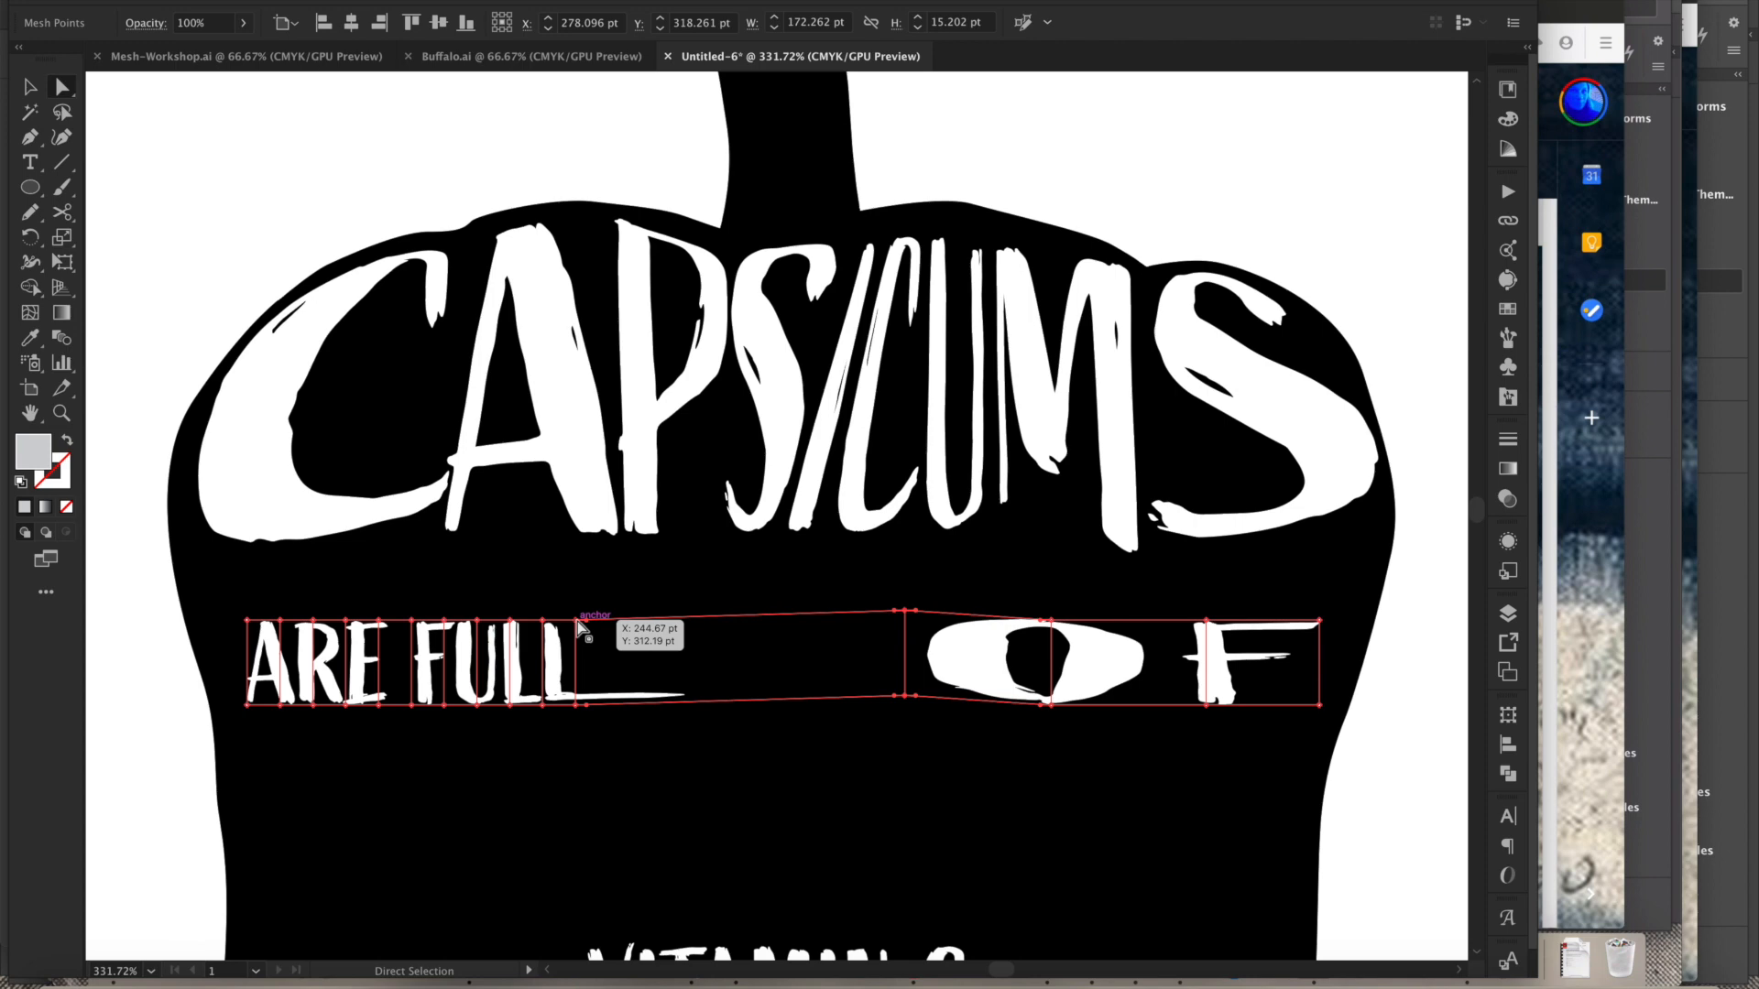
left_click_drag(577, 706, 810, 701)
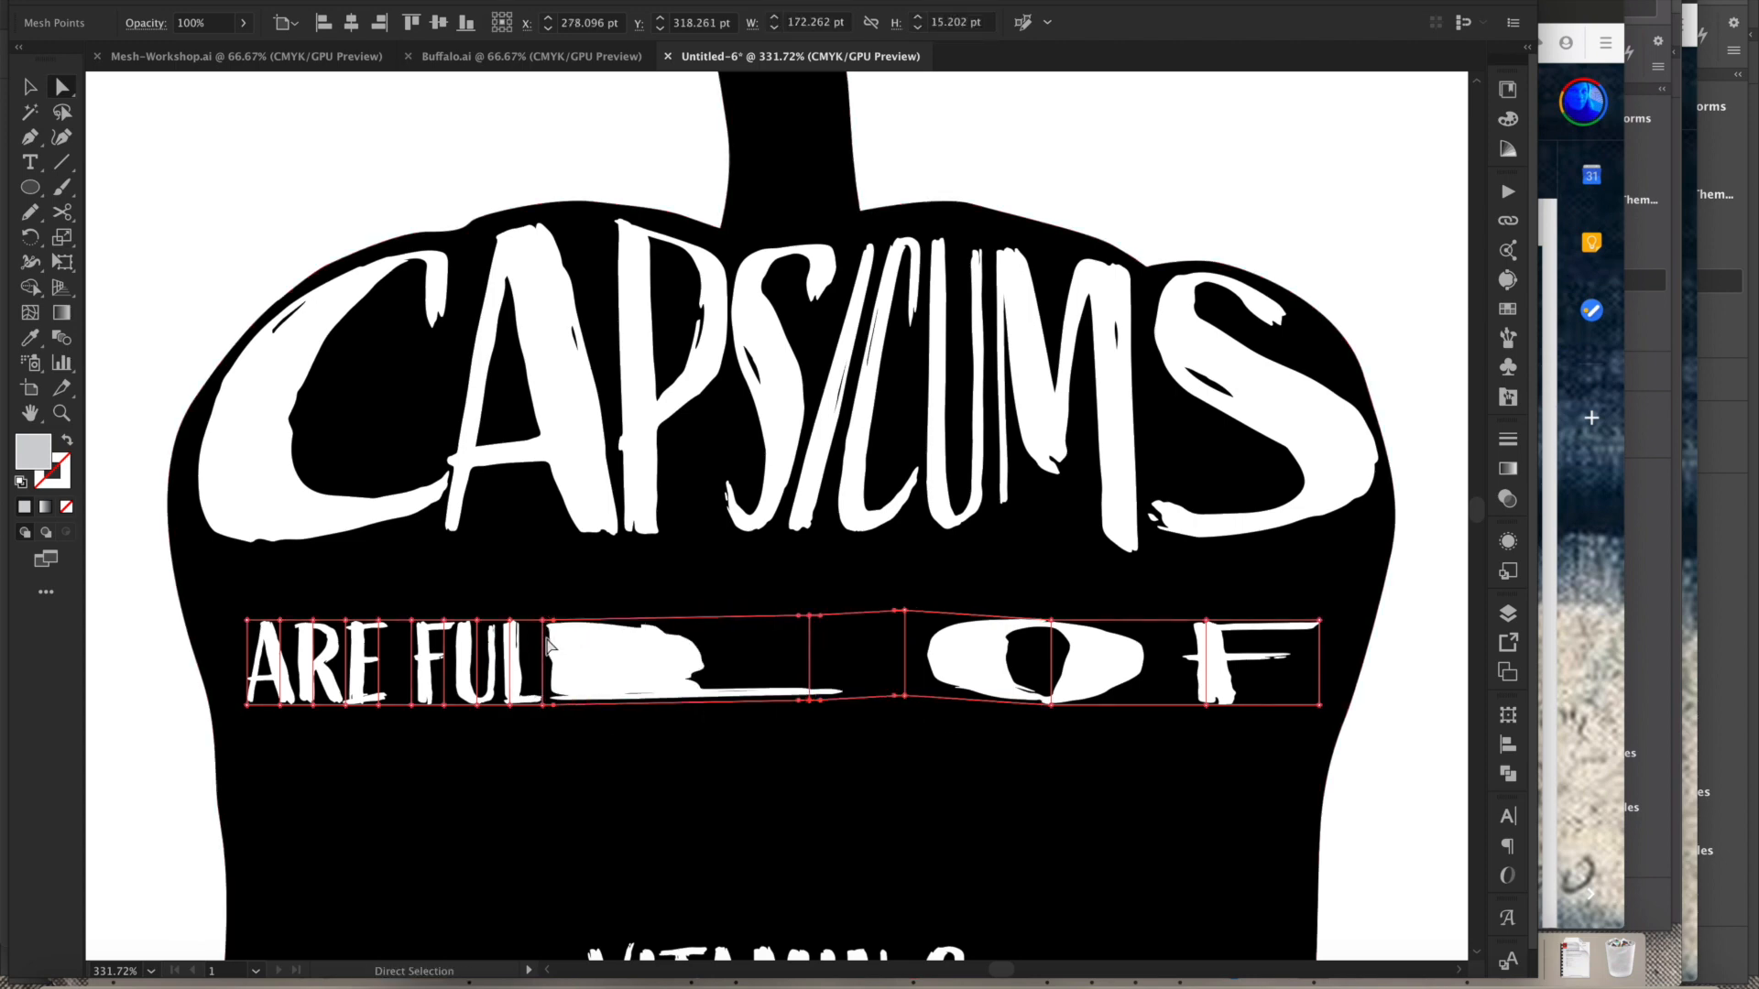
key("super+z")
left_click_drag(578, 703, 746, 707)
key("super+z")
left_click(542, 621)
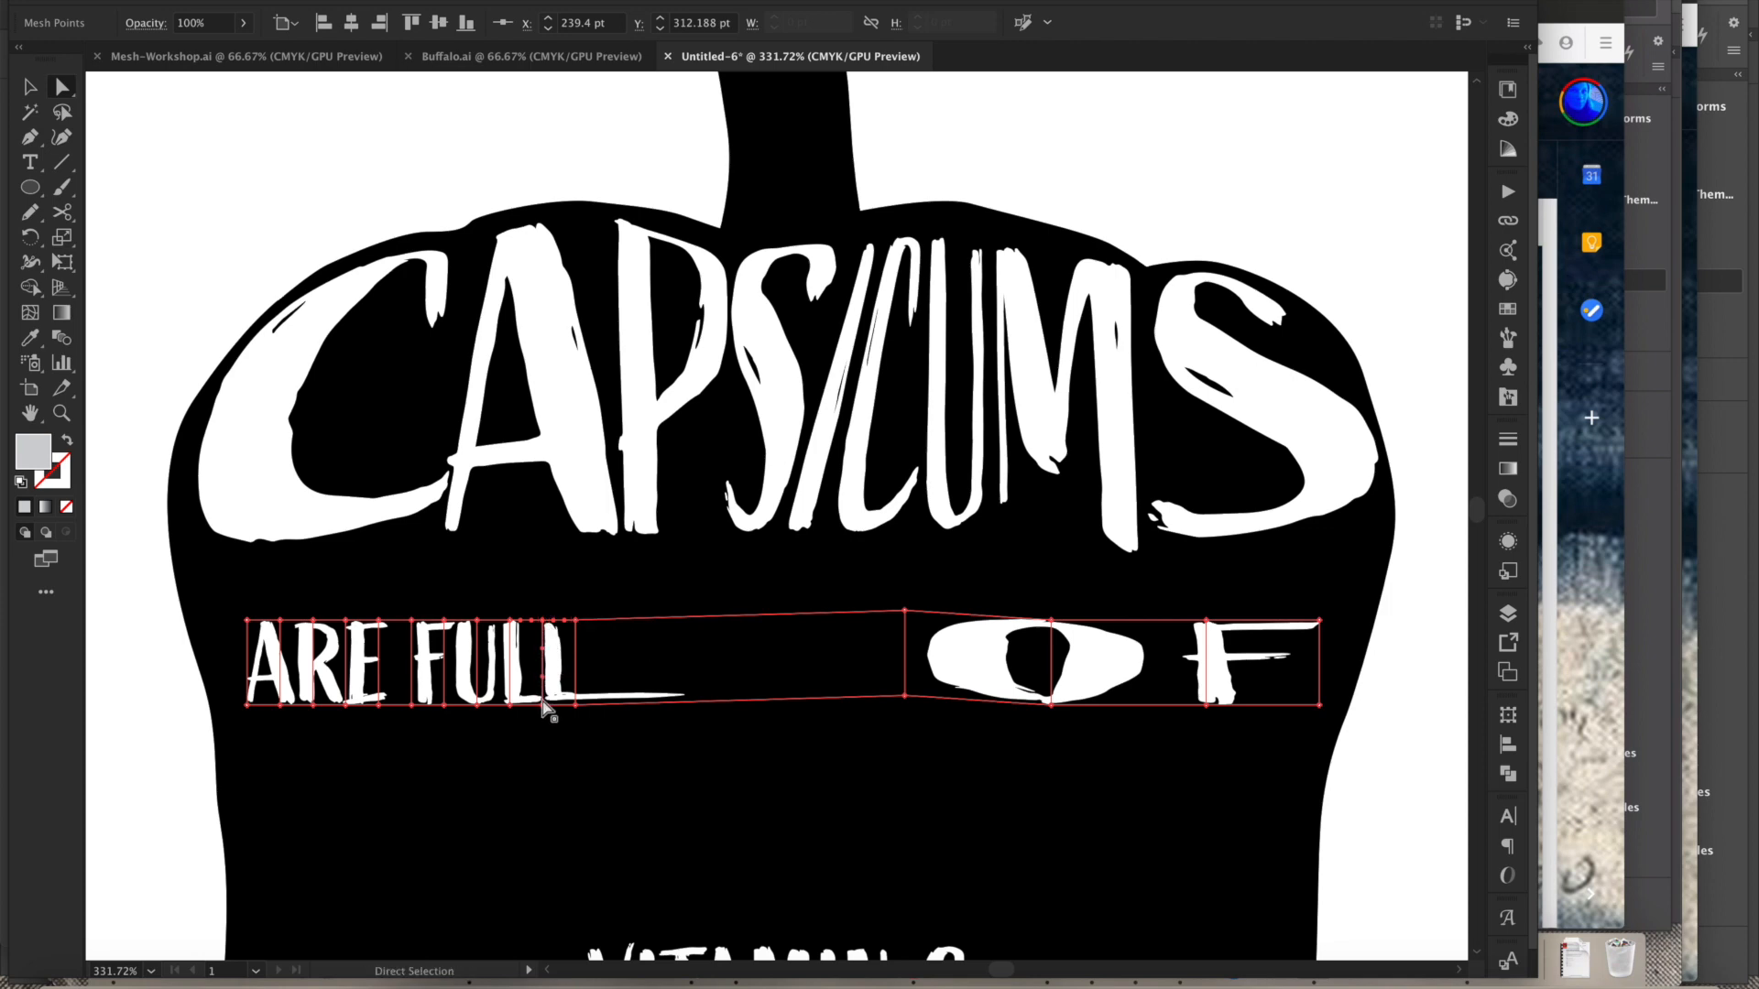
left_click(577, 706, "shift")
left_click_drag(578, 702, 832, 704)
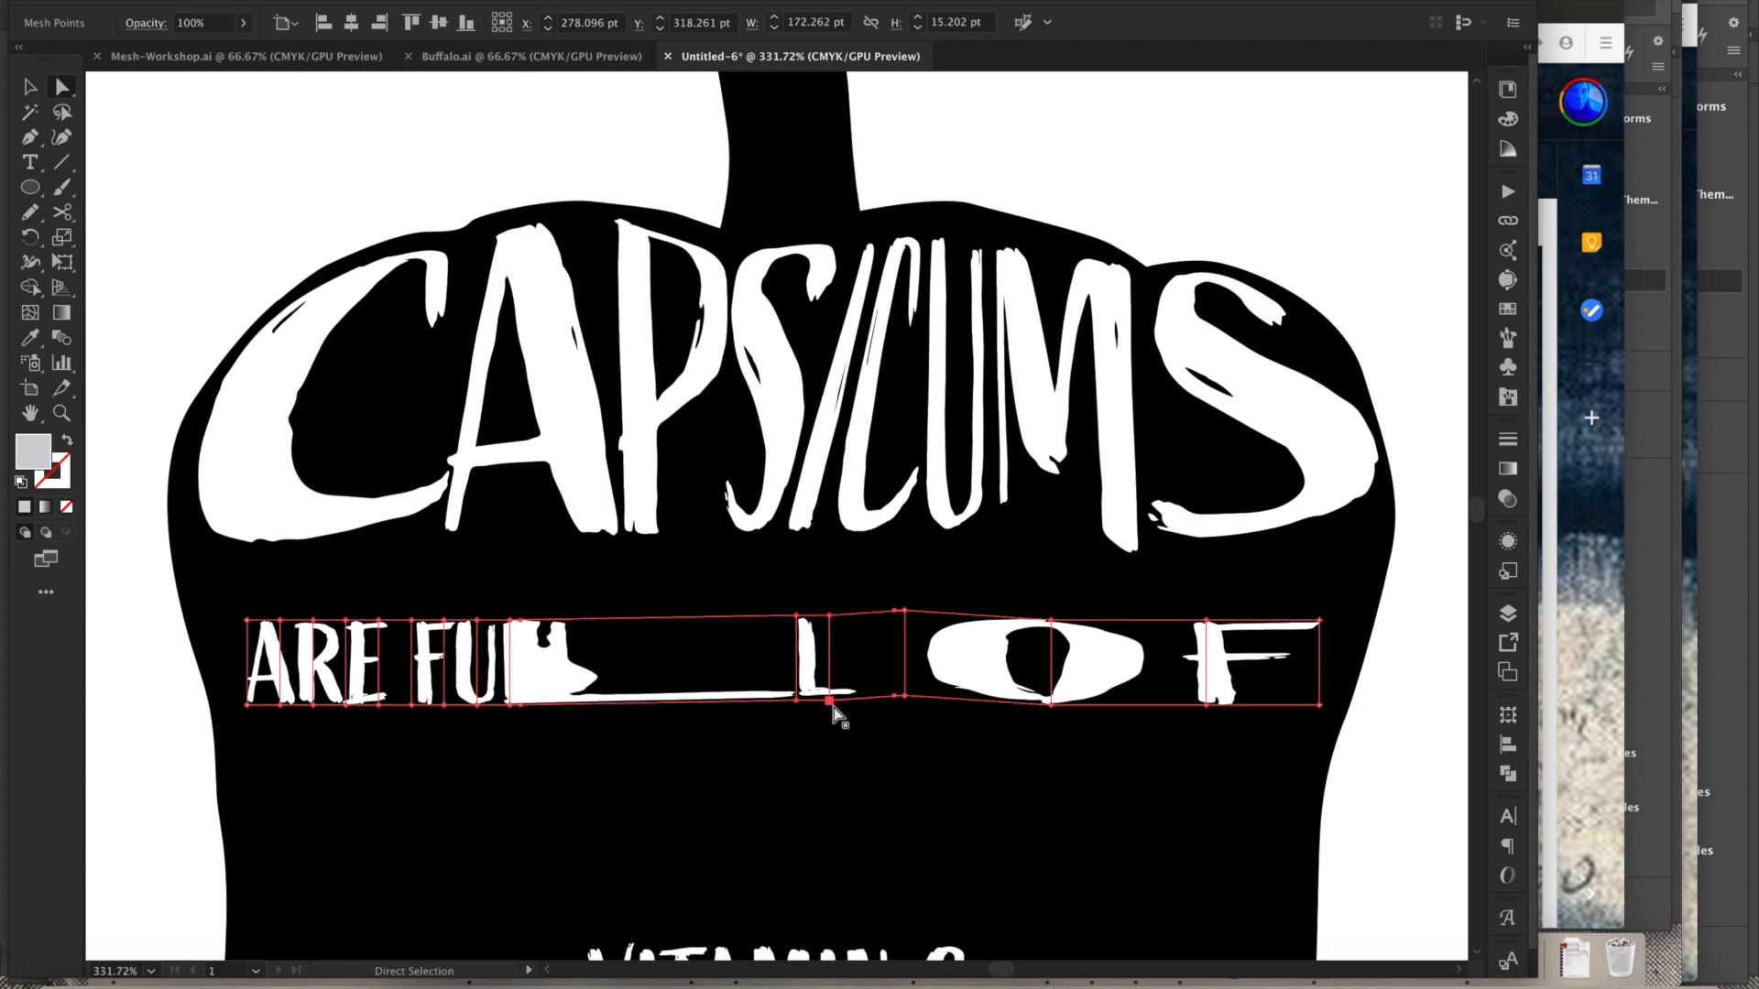
left_click_drag(510, 704, 712, 707)
left_click(481, 682)
left_click_drag(481, 705, 591, 701)
left_click(368, 690)
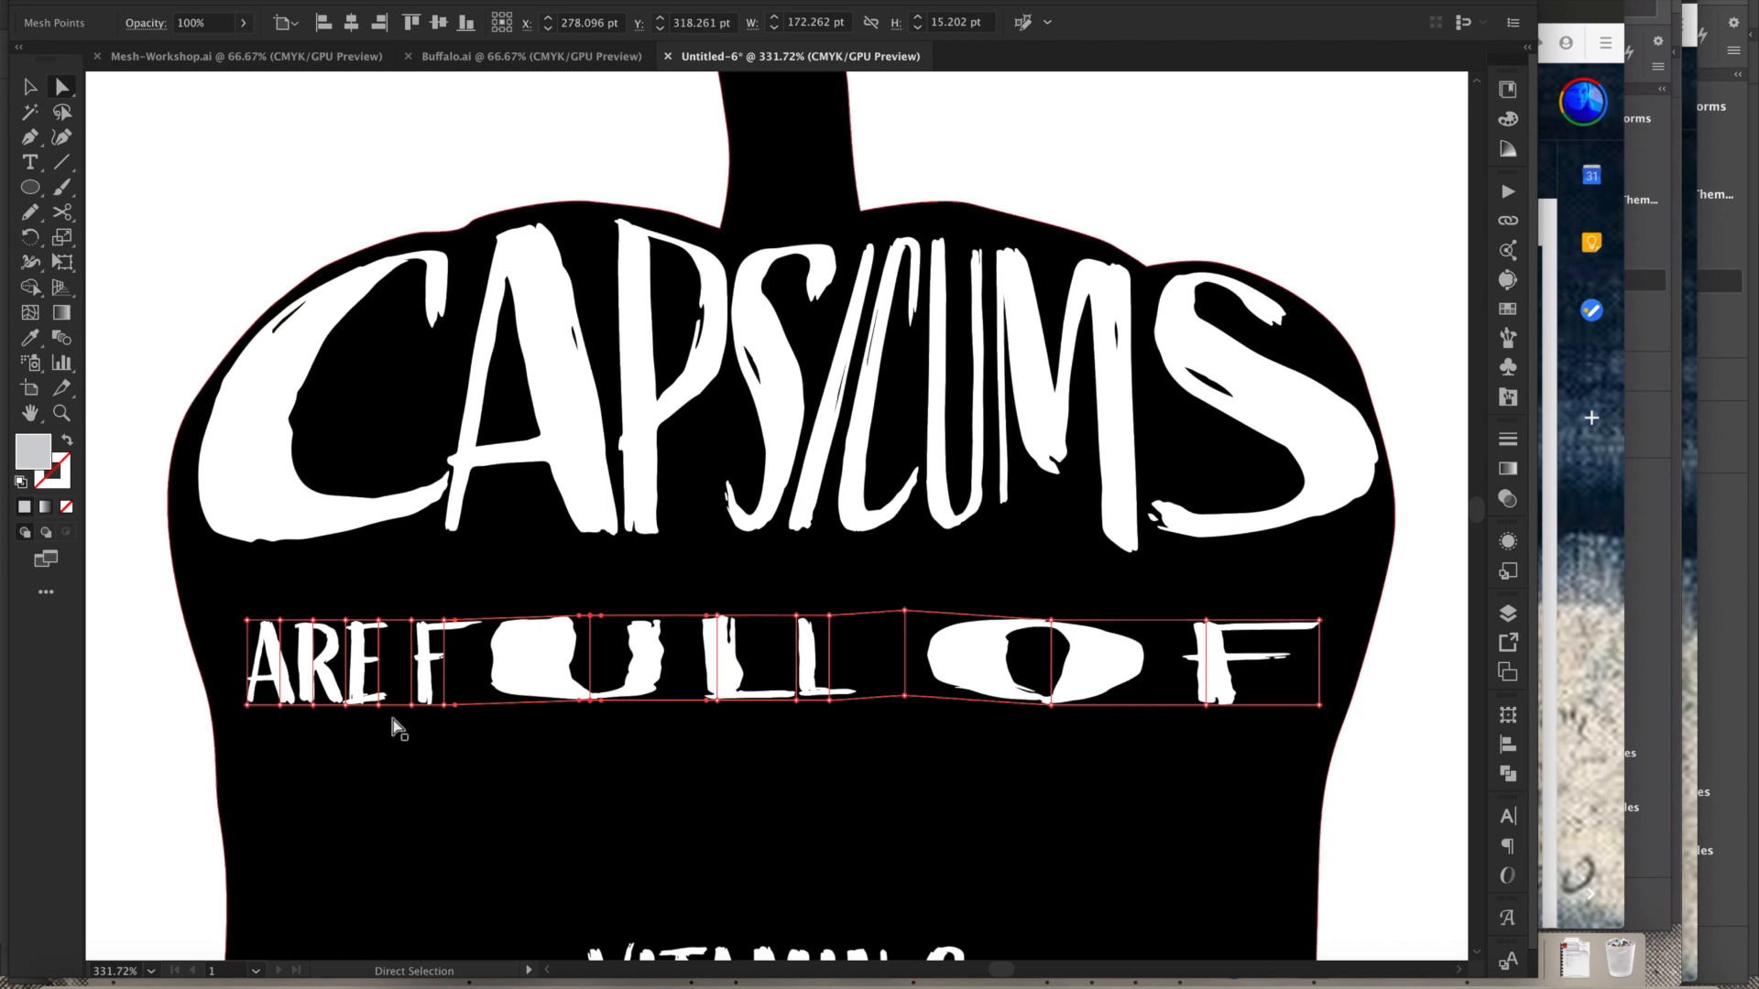
- Stretch the A's mesh column tall by pulling its top and bottom corners out toward the pepper's left edge
left_click_drag(246, 621, 199, 569)
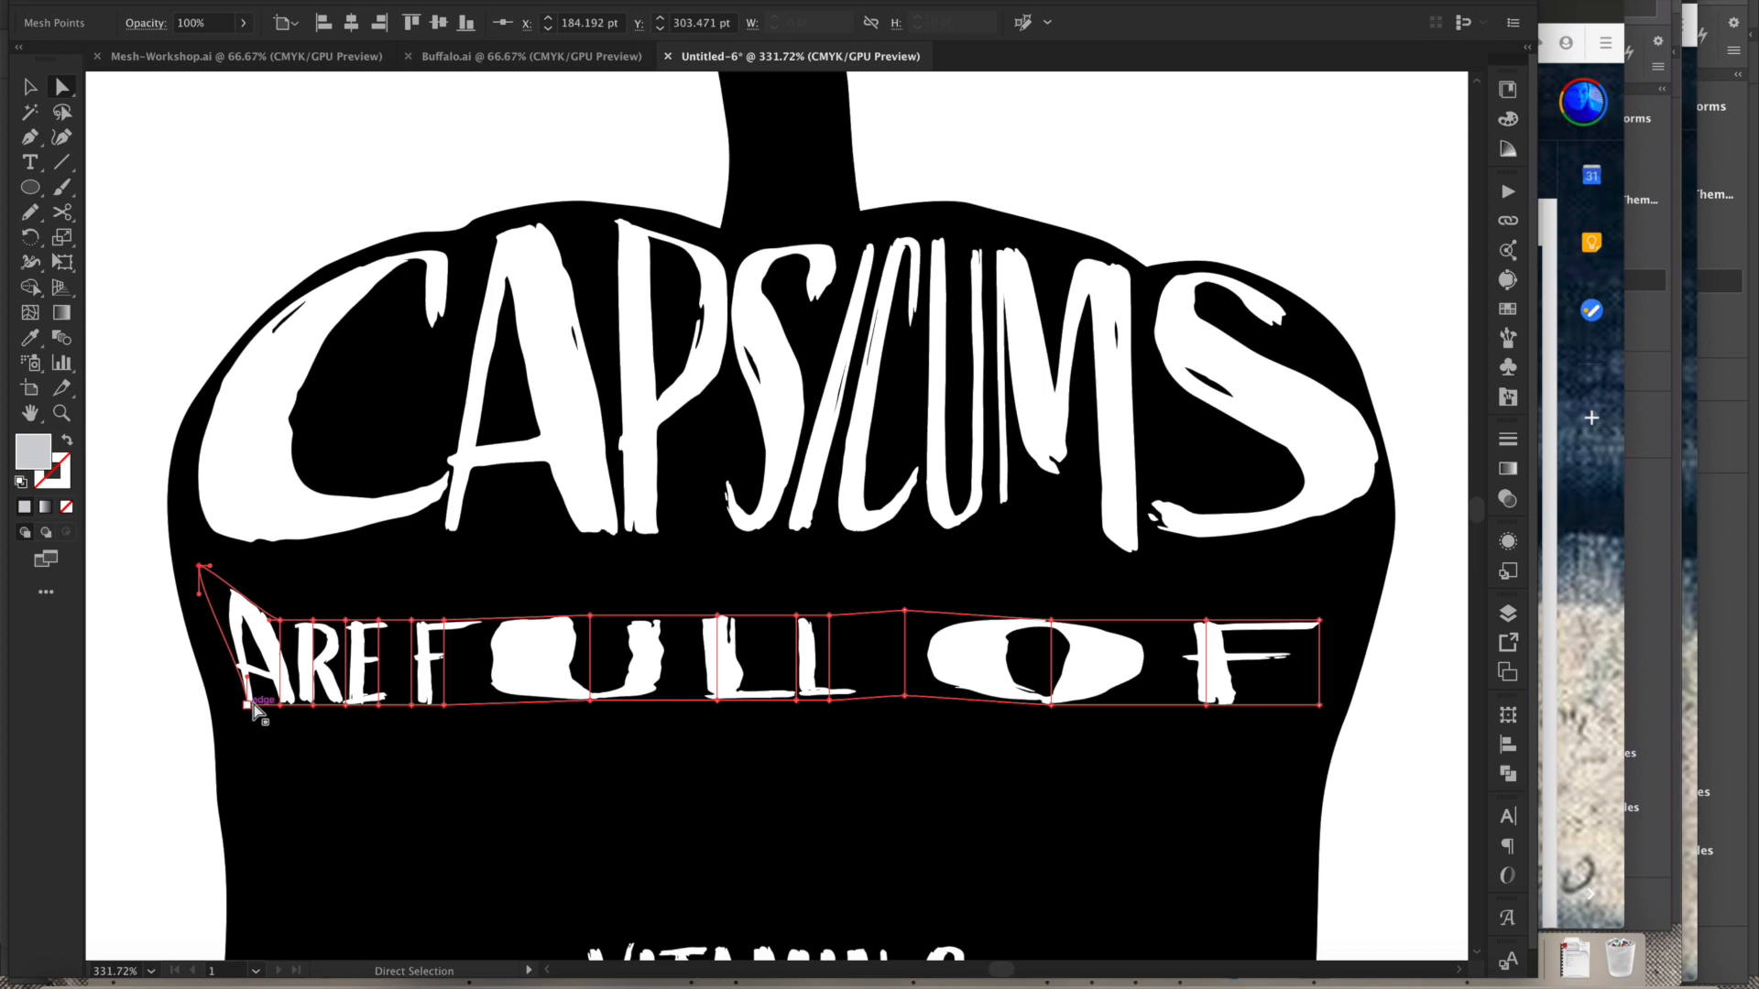
left_click_drag(247, 703, 258, 899)
left_click_drag(277, 703, 326, 880)
left_click_drag(278, 621, 316, 556)
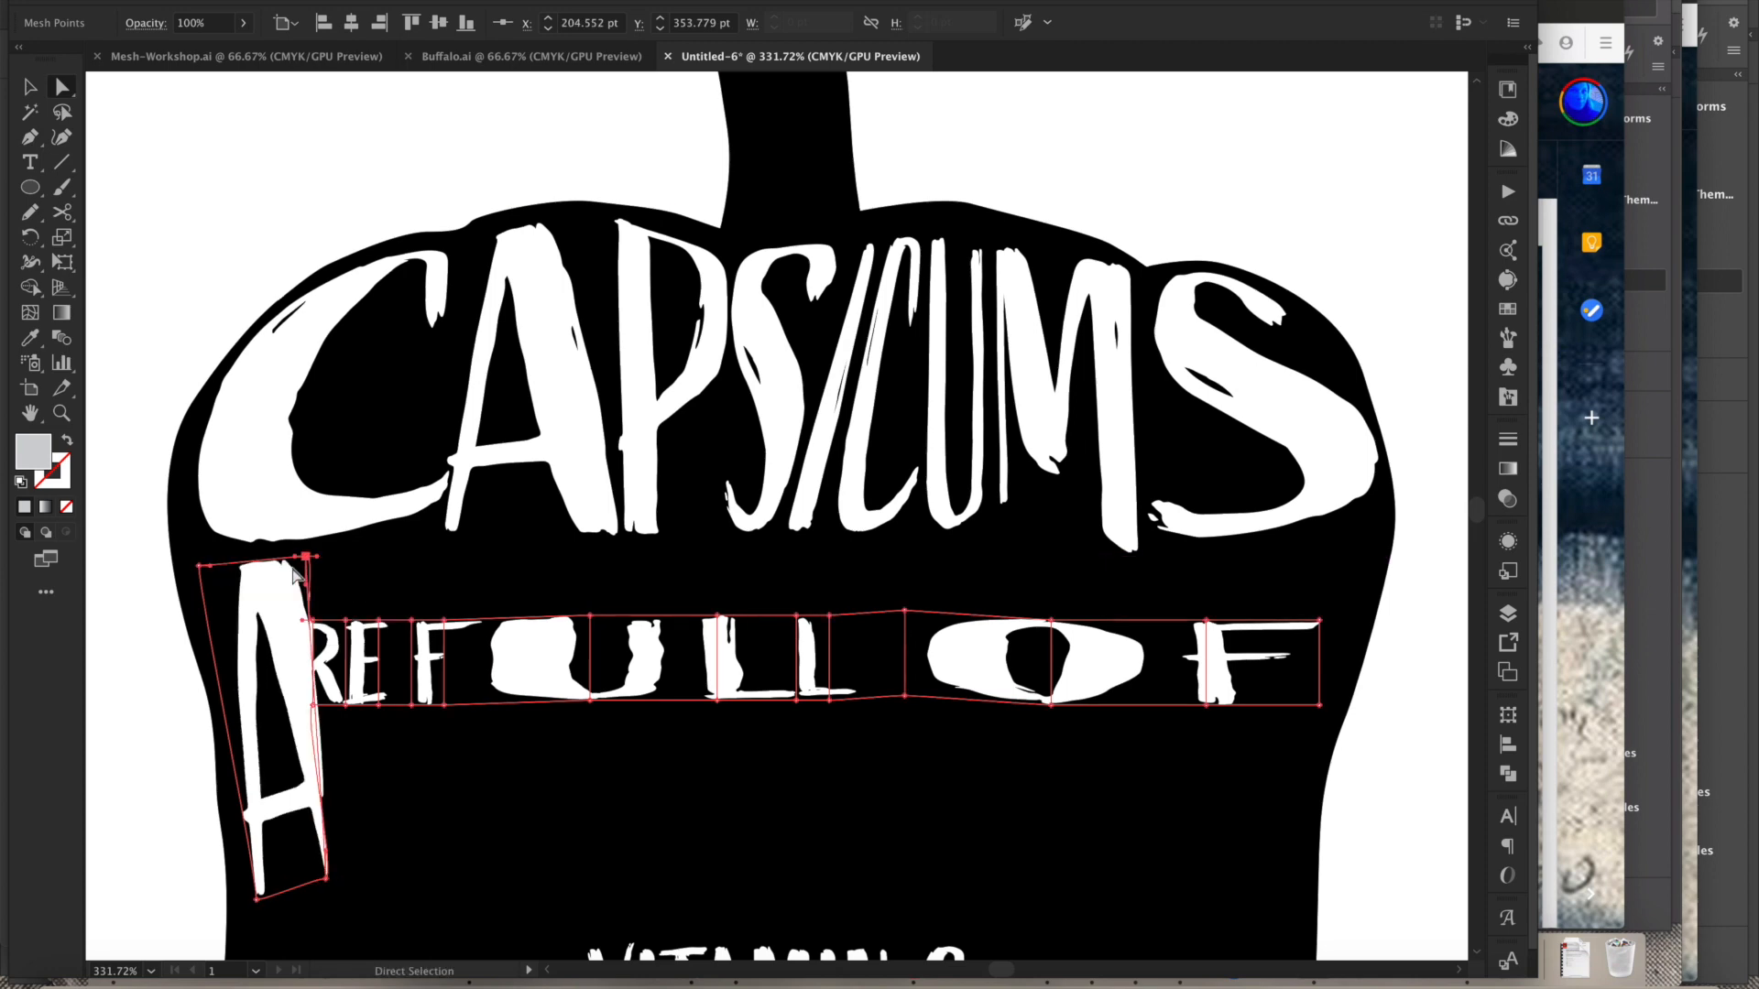
- Refine the tall A's corner points and curve handles so its column hugs the pepper's left edge
left_click_drag(168, 546, 423, 665)
left_click(254, 603)
left_click_drag(254, 607, 358, 588)
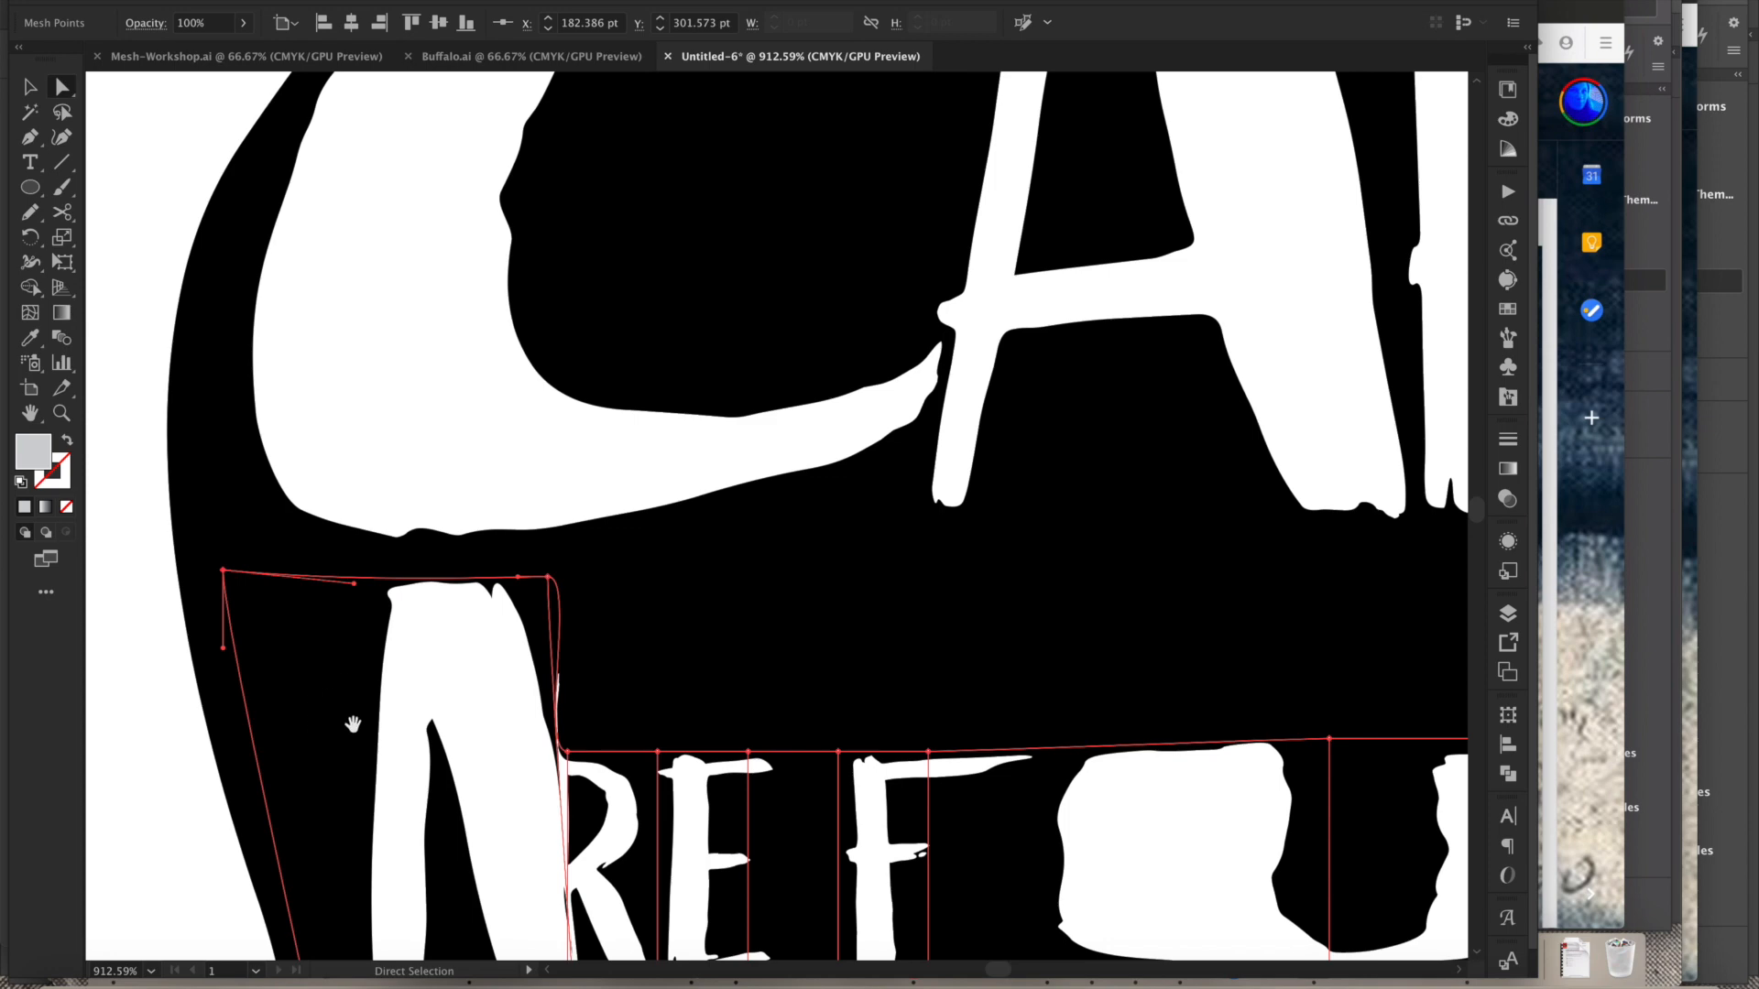
scroll(351, 716, "down", 10)
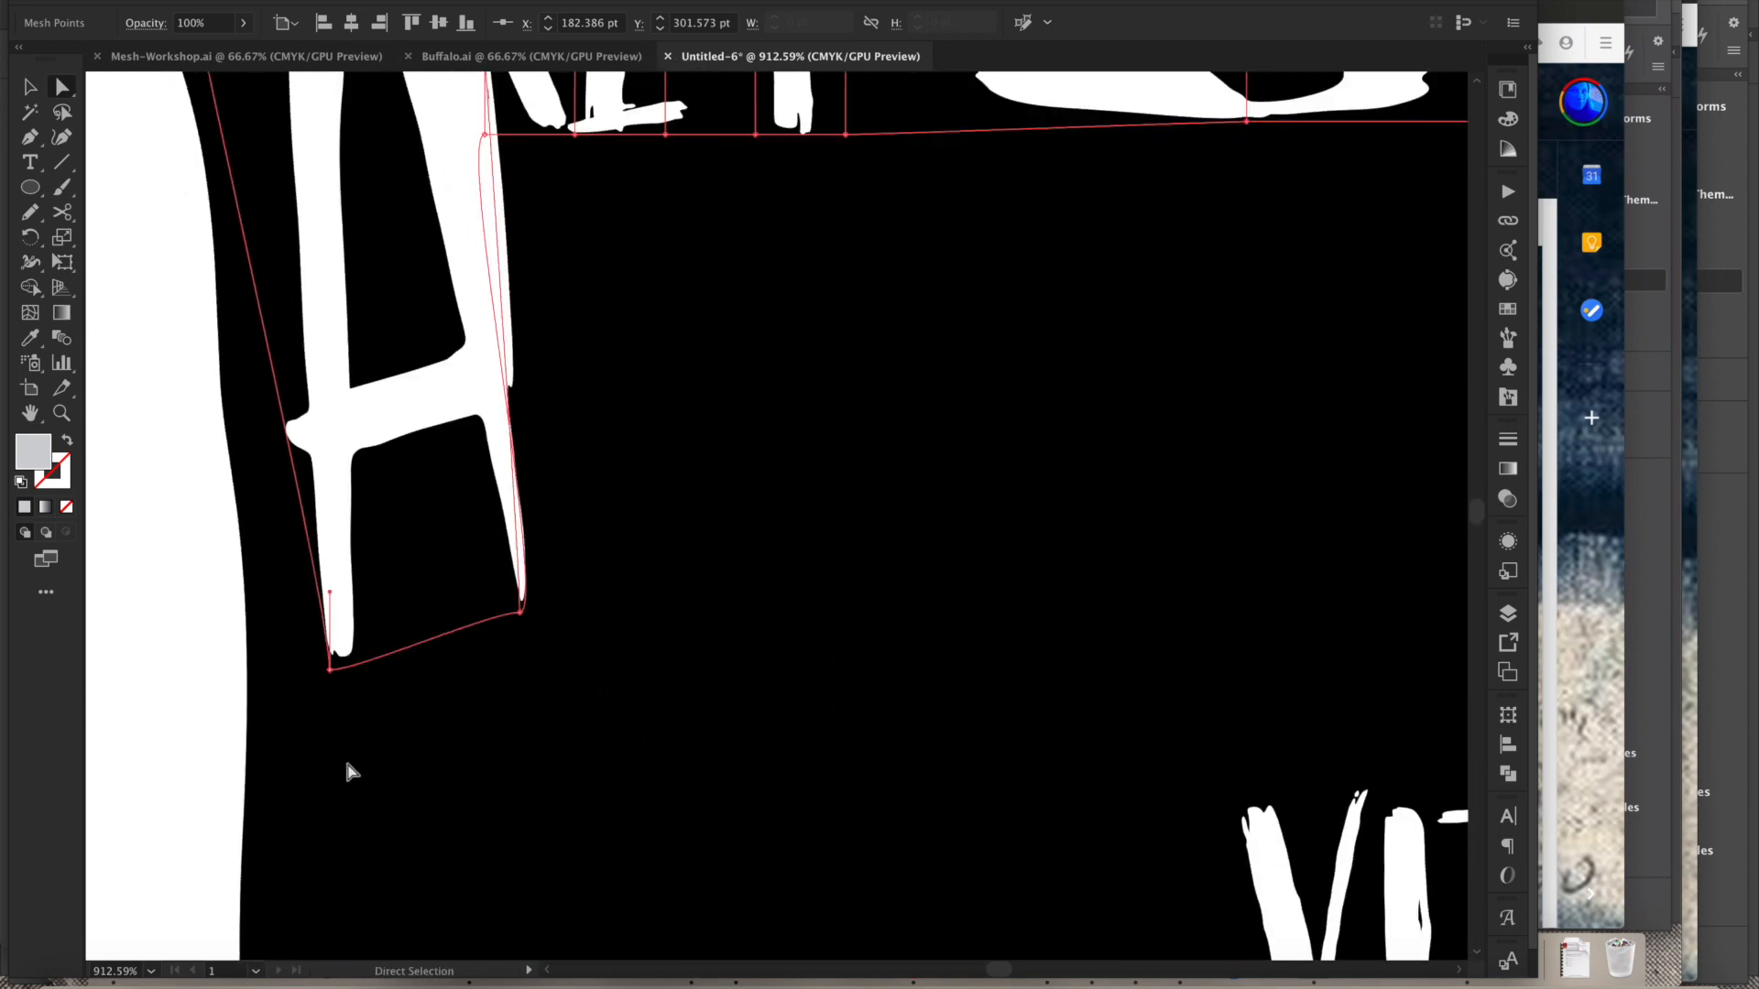
left_click_drag(327, 675, 286, 670)
left_click_drag(286, 593, 327, 484)
scroll(348, 545, "up", 10)
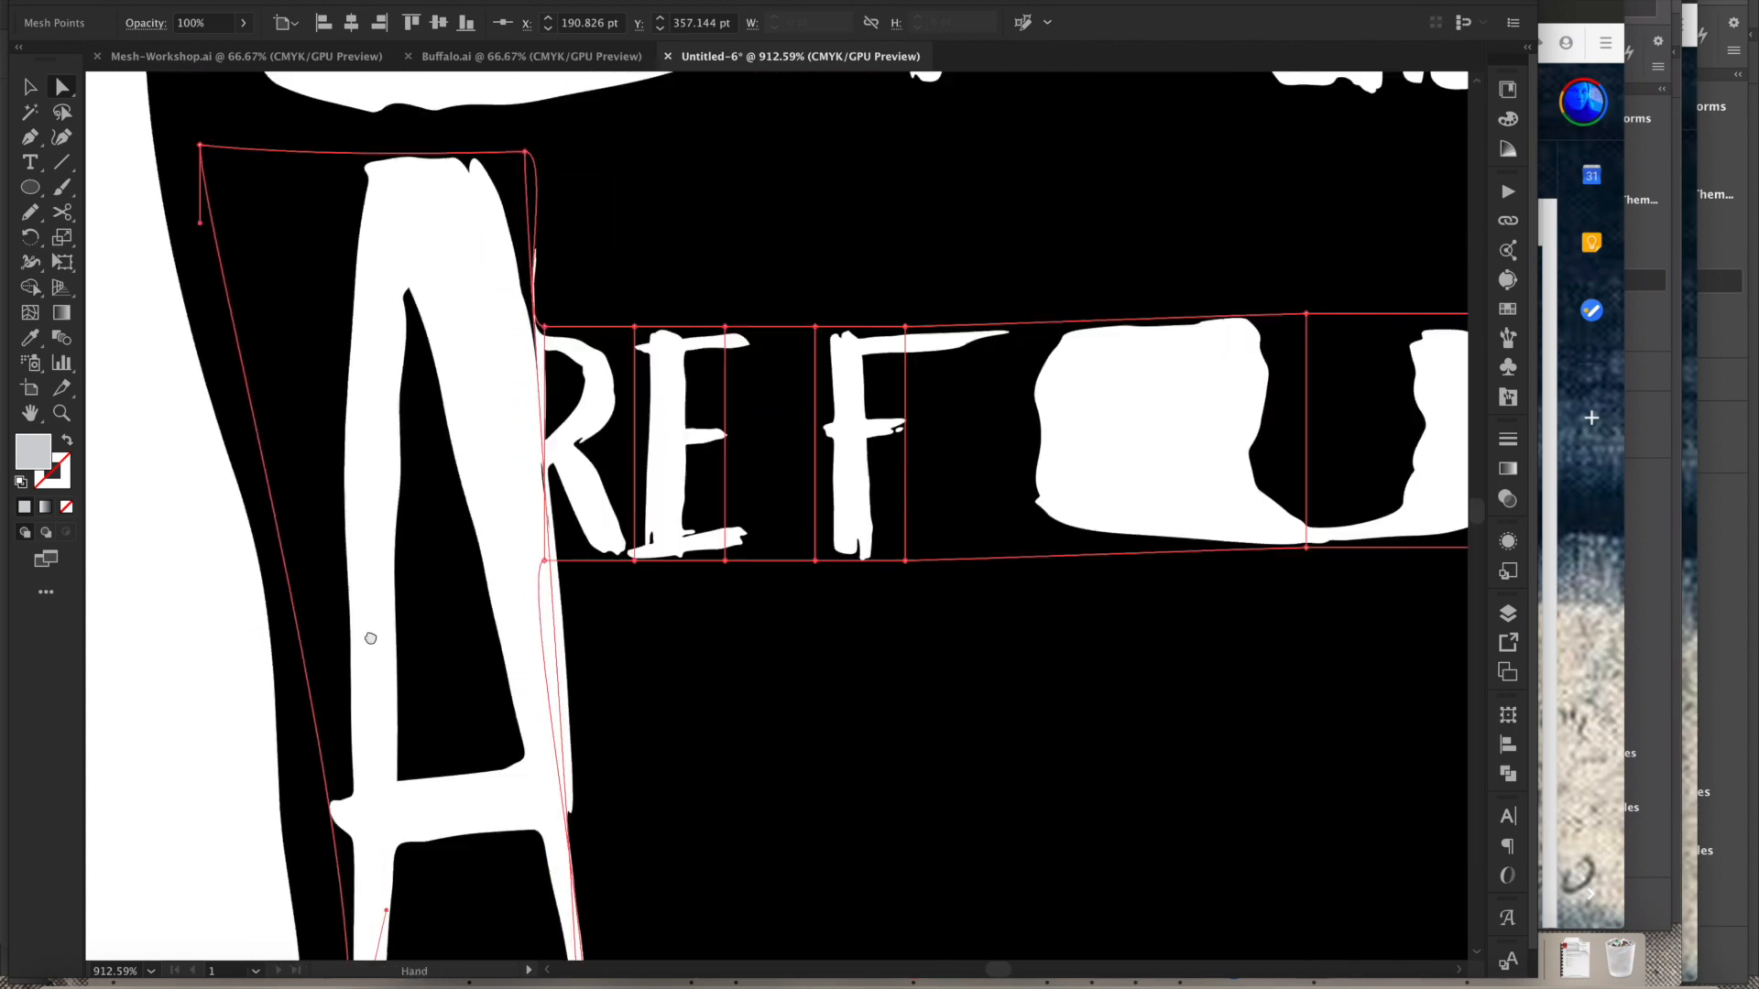
left_click_drag(486, 444, 448, 423)
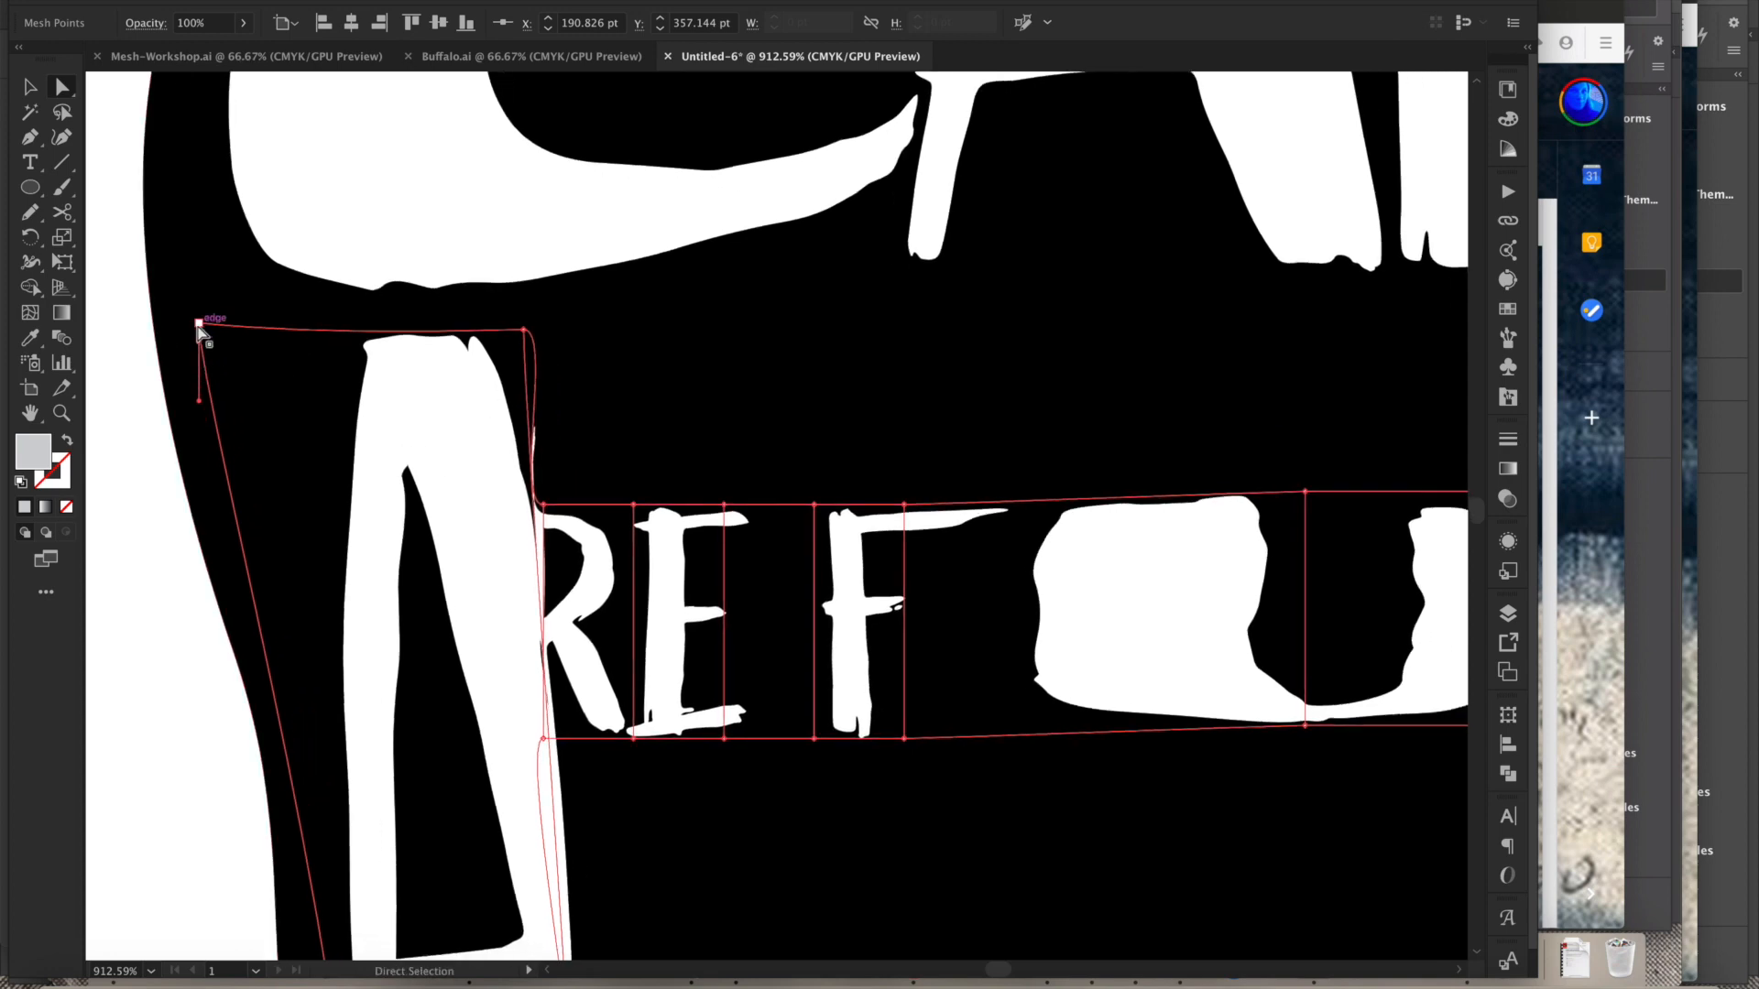
left_click_drag(524, 330, 409, 340)
- Stretch the R's mesh column taller by pulling its bottom and top anchors down and up beside the A
left_click(575, 634, "alt")
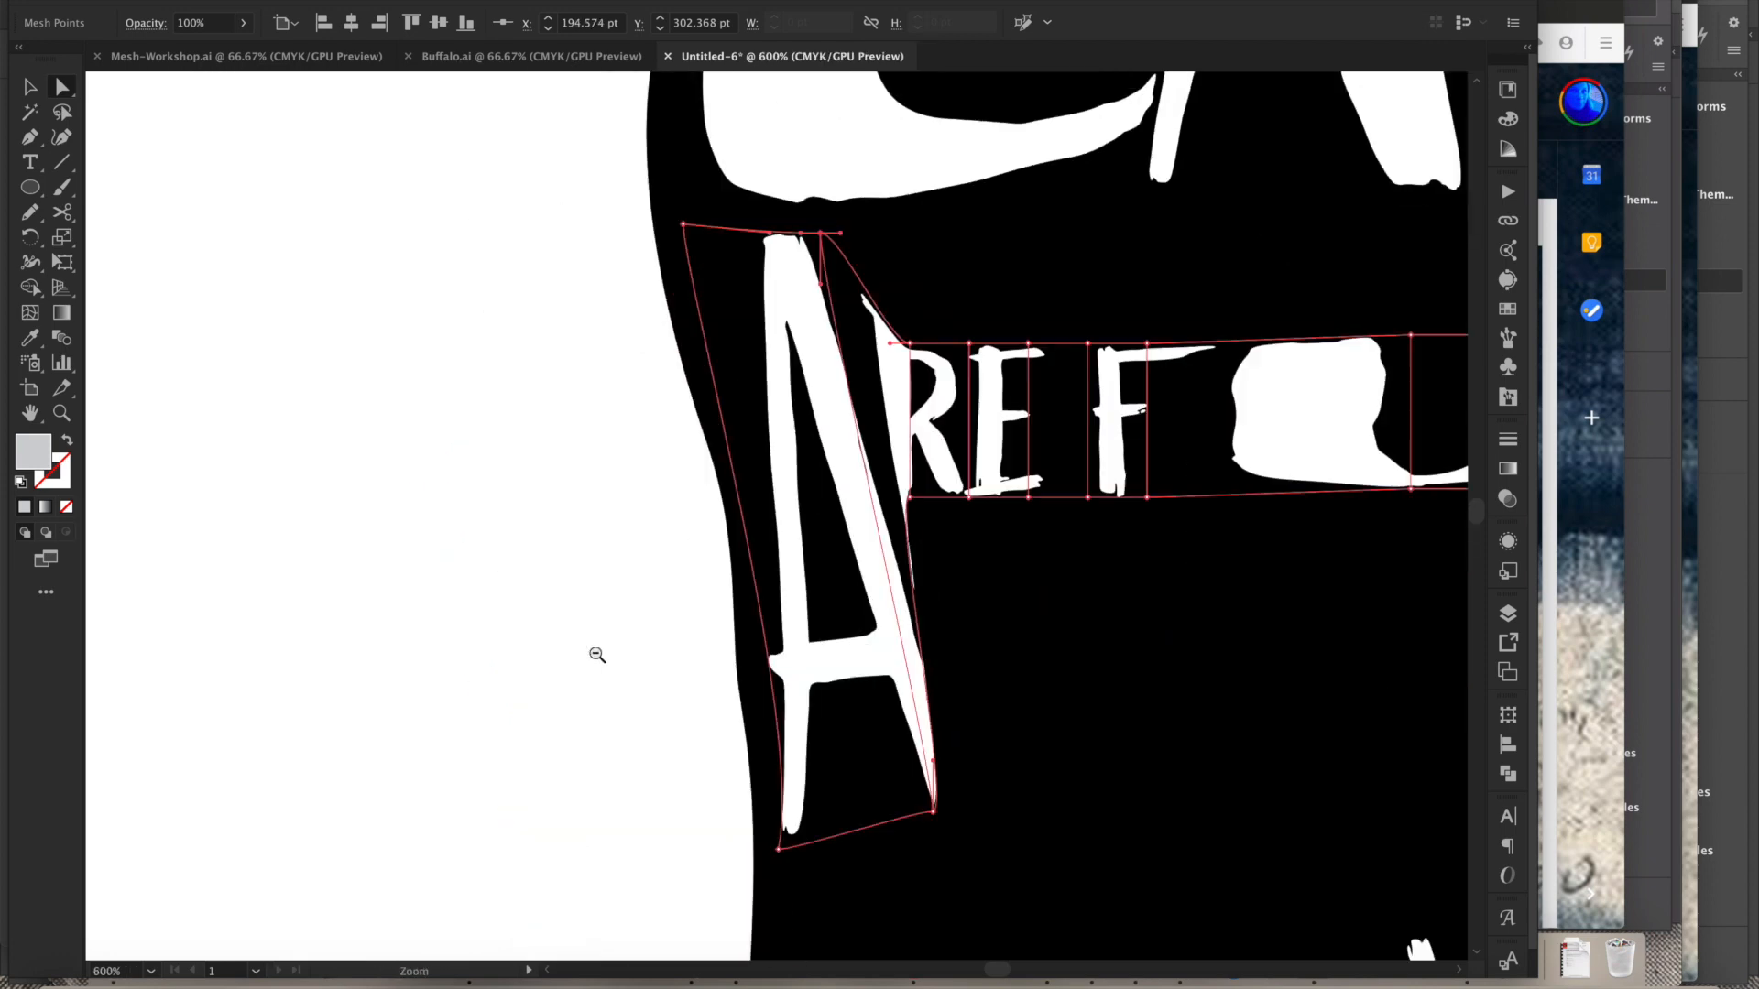
left_click(596, 655, "alt")
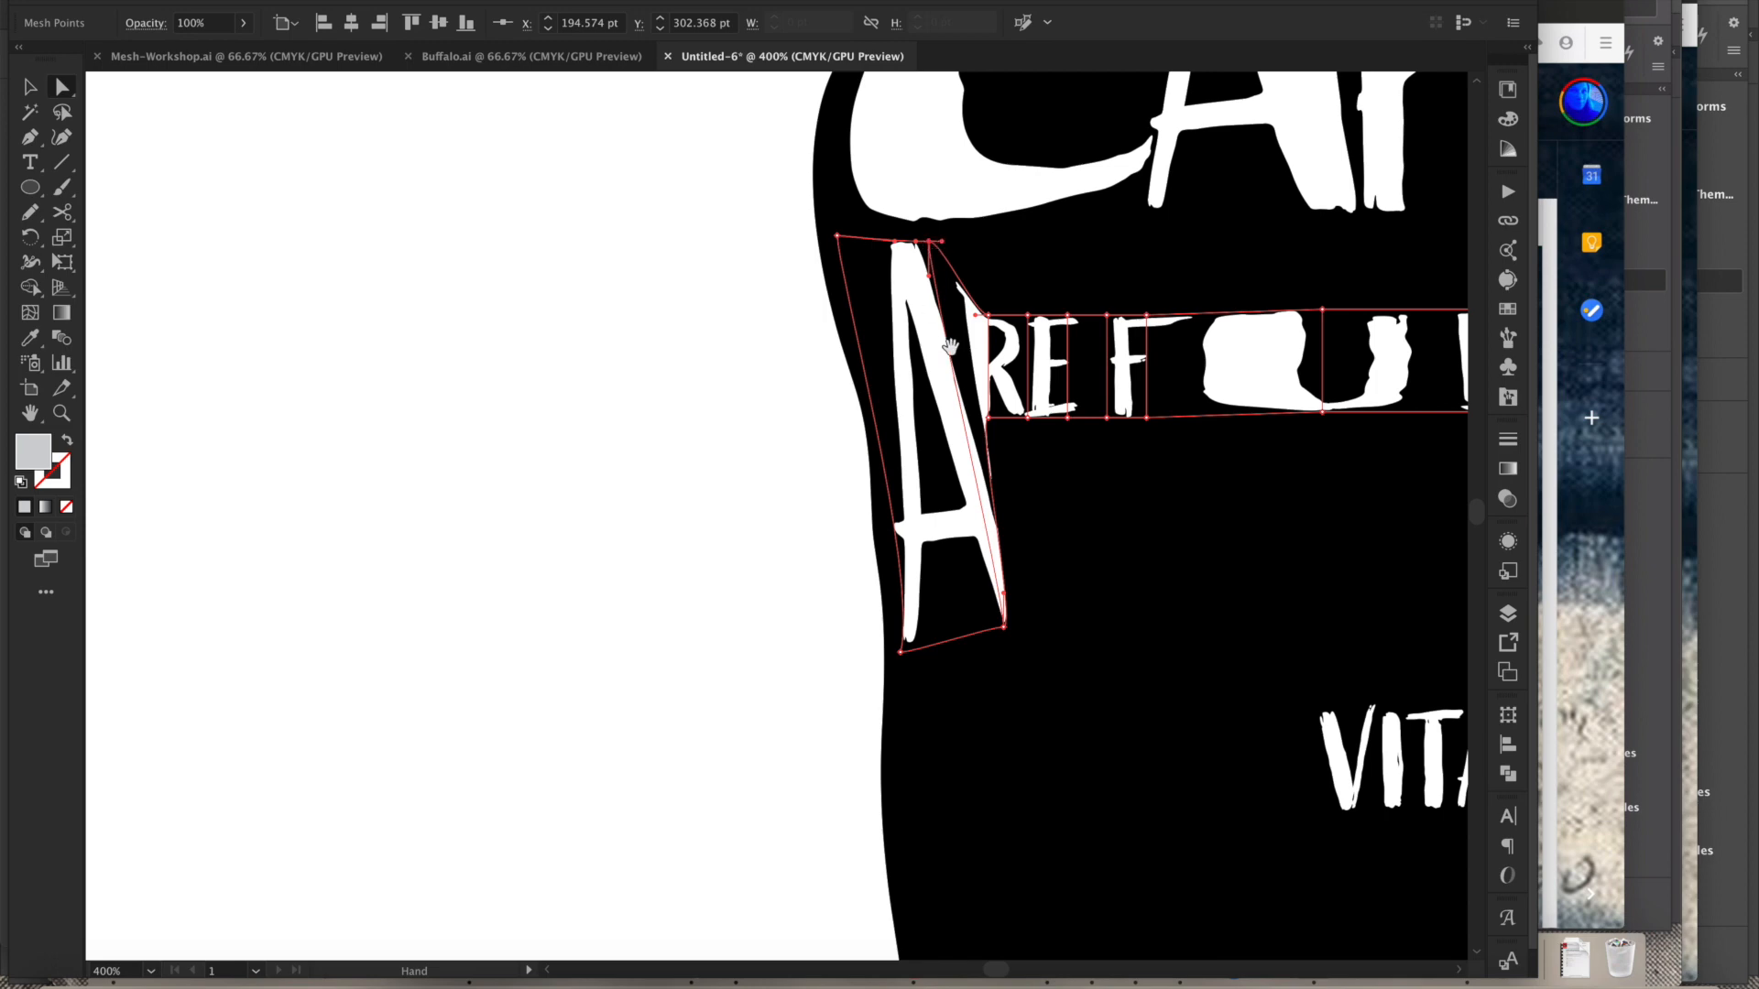
left_click_drag(947, 278, 1104, 508)
left_click_drag(1149, 570, 785, 406)
left_click(879, 492)
left_click(896, 566)
left_click_drag(848, 731, 723, 514)
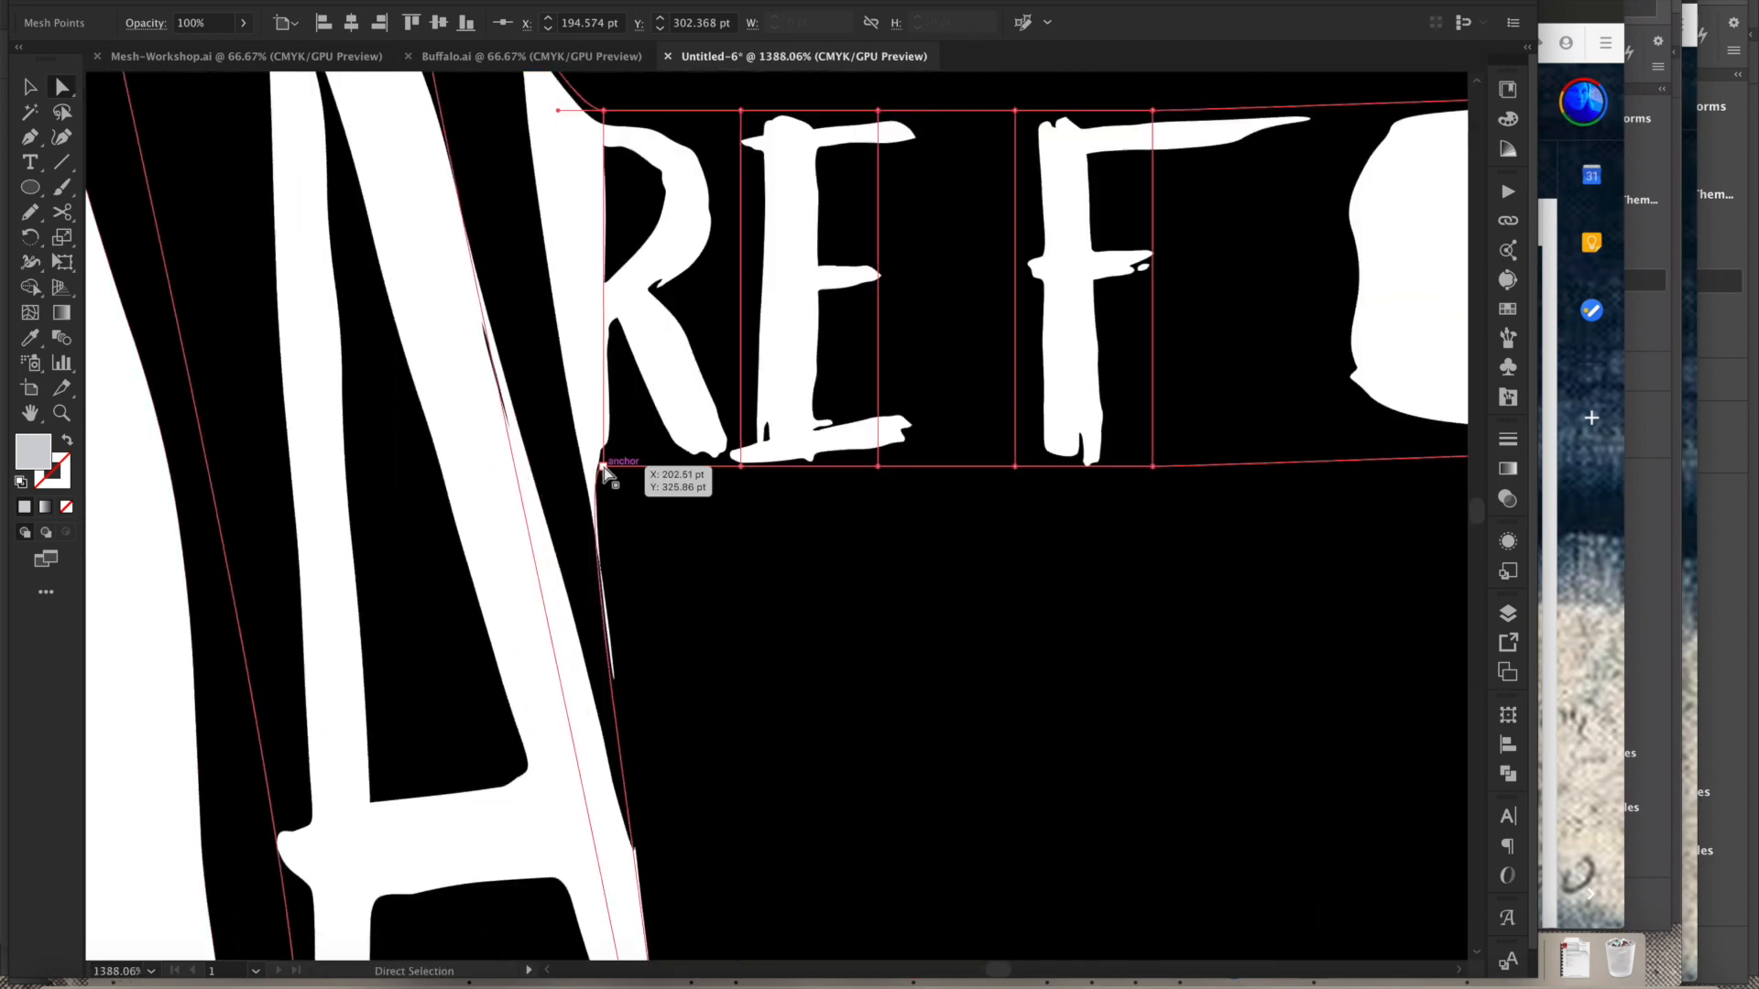
left_click(671, 556, "alt+super")
left_click(691, 557, "alt+super")
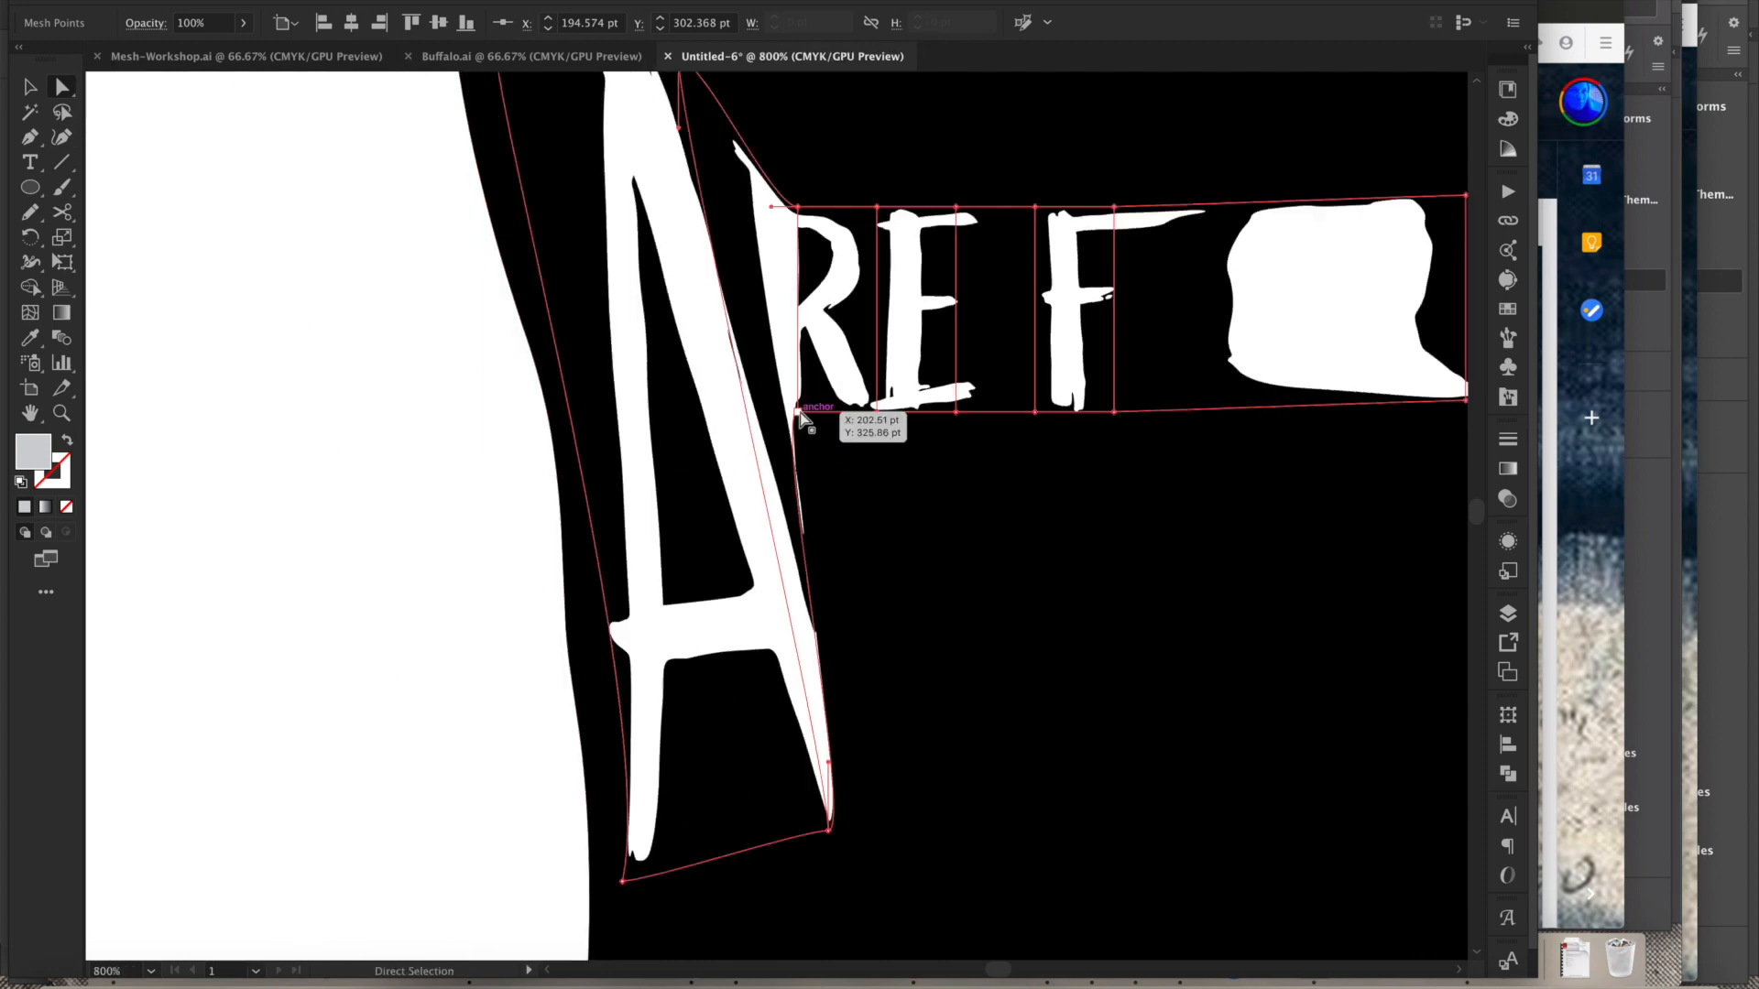
left_click_drag(800, 411, 943, 829)
scroll(973, 647, "up", 3)
left_click_drag(804, 373, 813, 234)
- Stretch the E's mesh column to the same height by moving its top and bottom anchors
left_click_drag(972, 387, 568, 385)
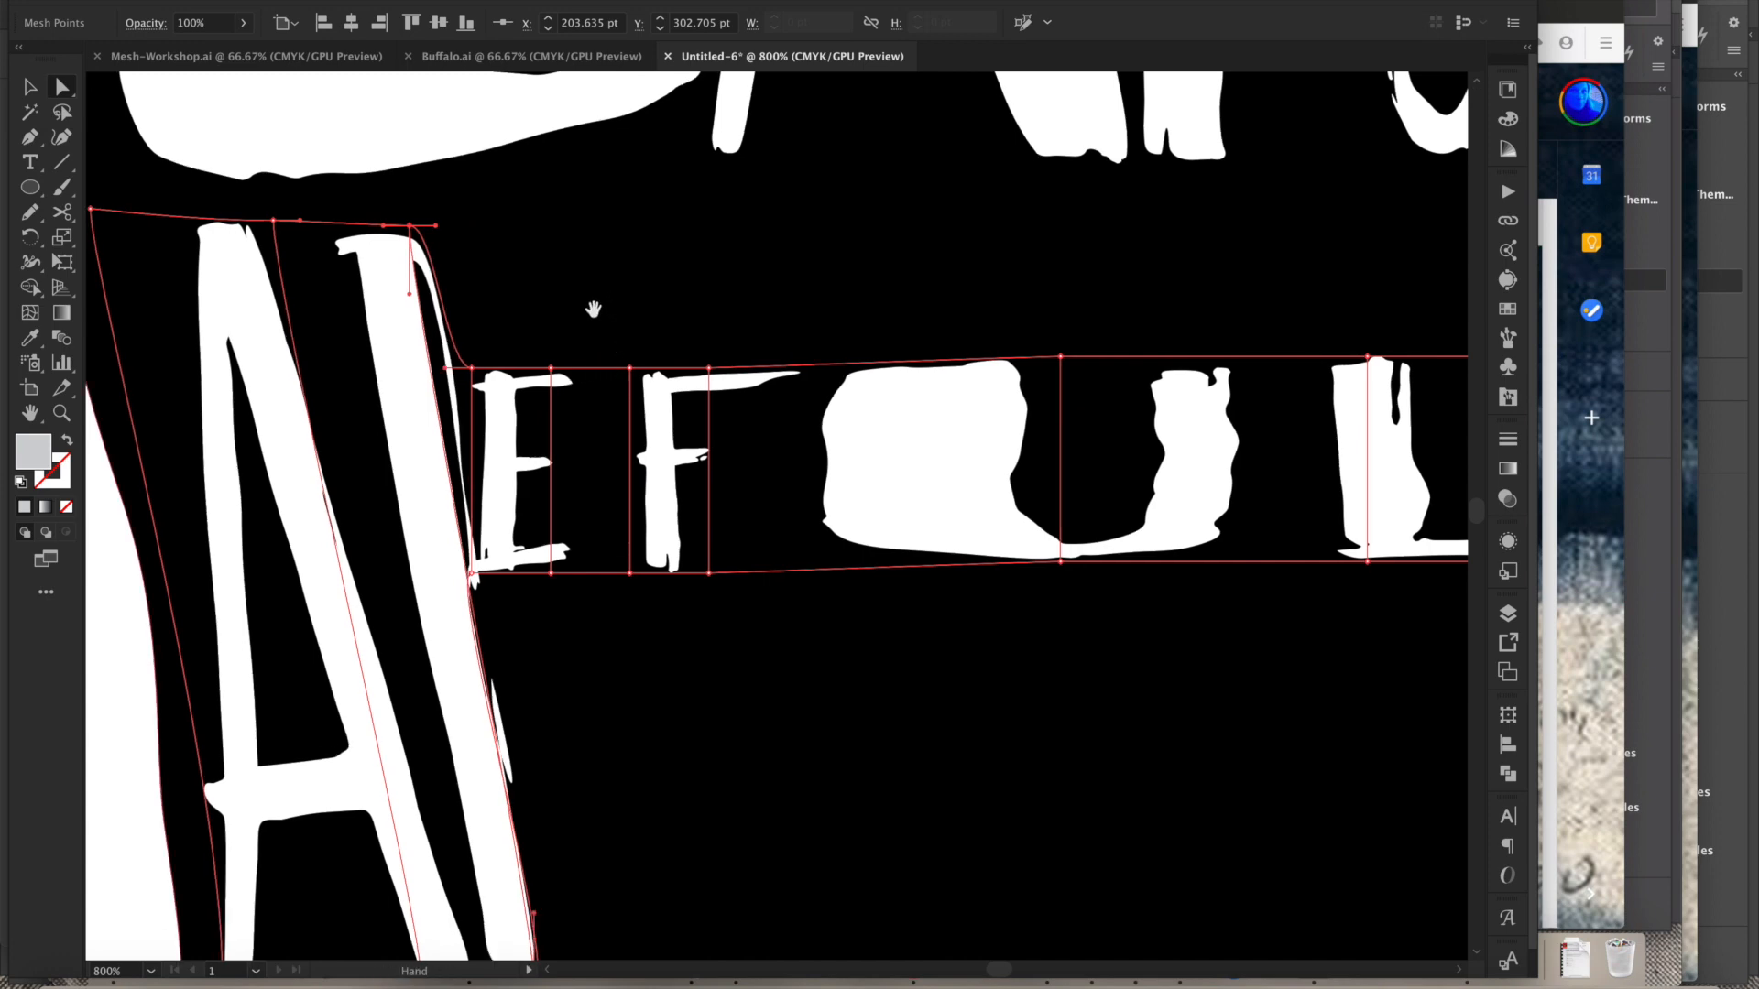
key("space")
key("ctrl+space")
left_click_drag(369, 225, 440, 208)
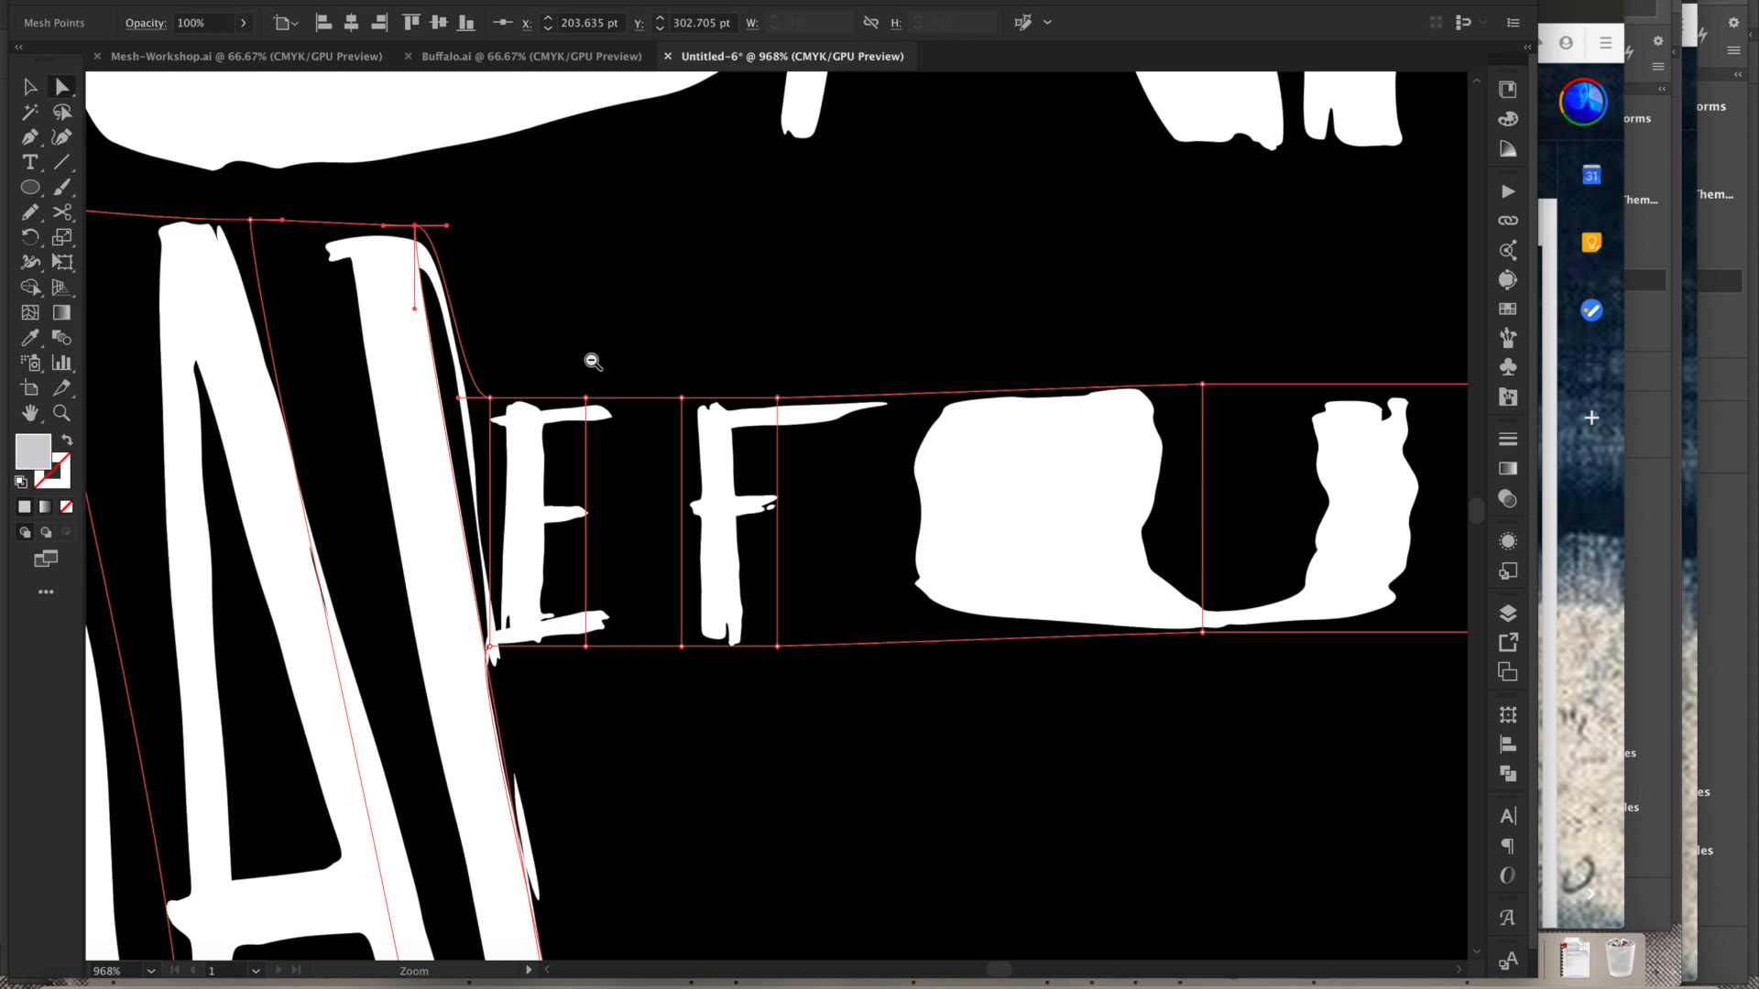
scroll(507, 301, "up", 3)
scroll(507, 301, "down", 4)
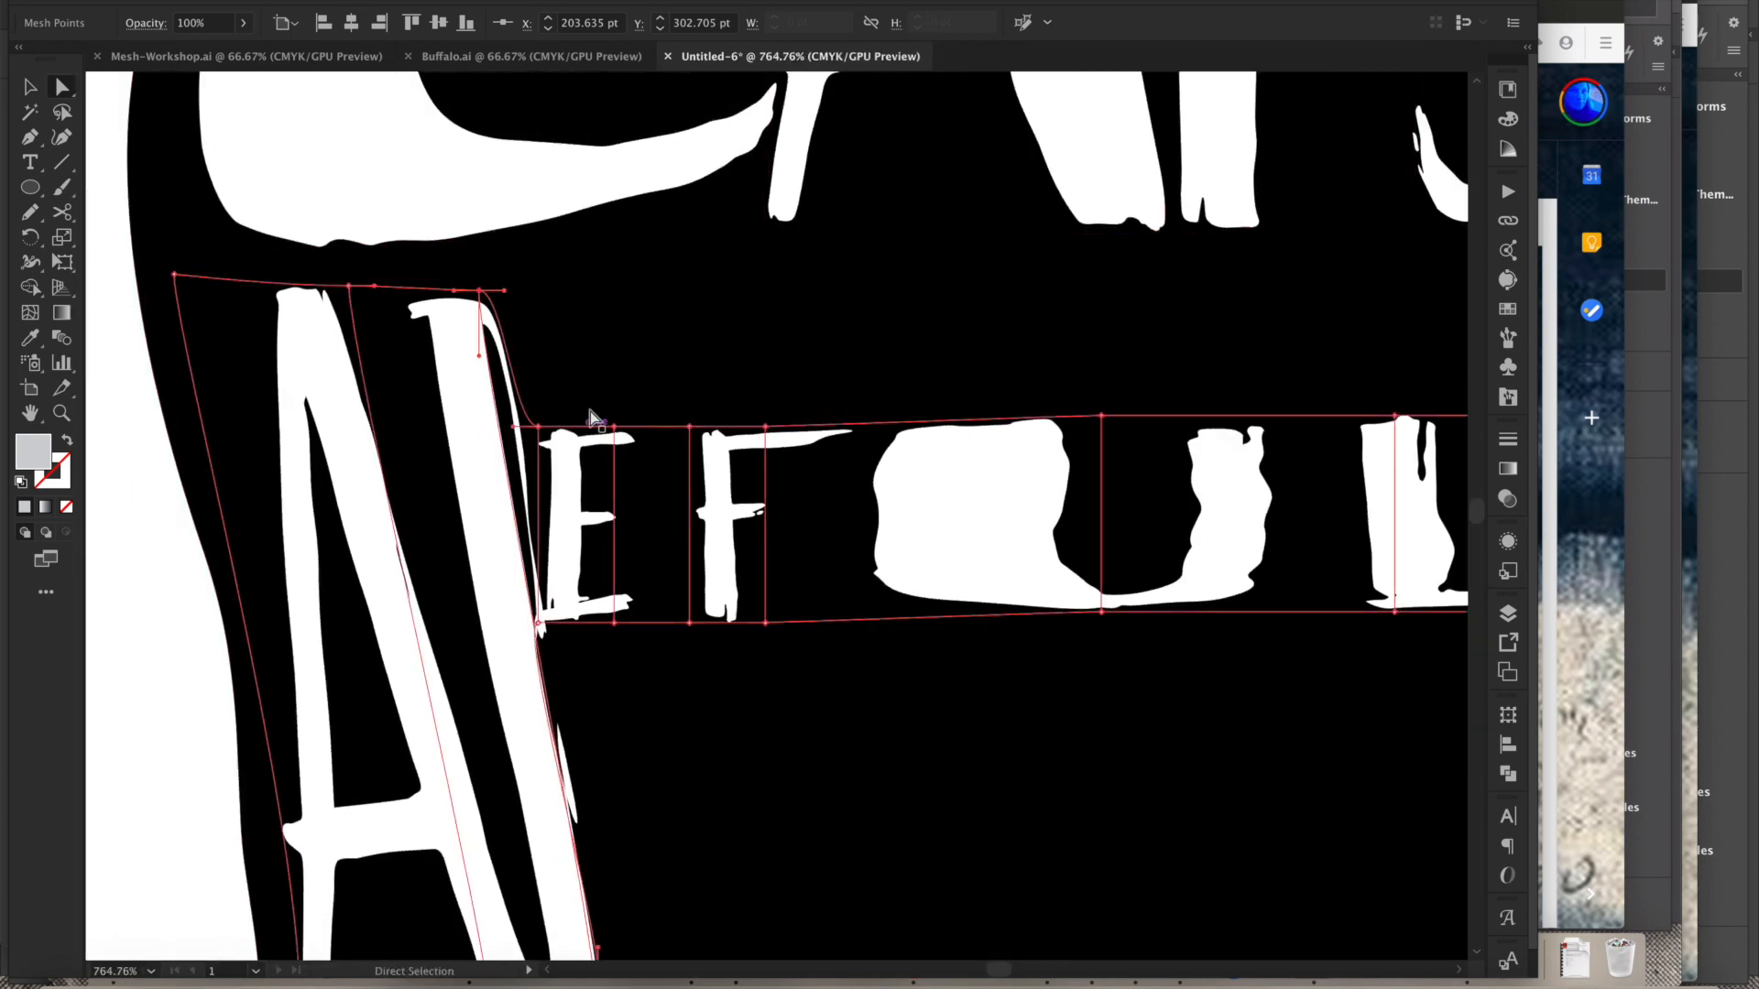
left_click(538, 427)
left_click_drag(538, 427, 558, 362)
scroll(654, 522, "down", 5)
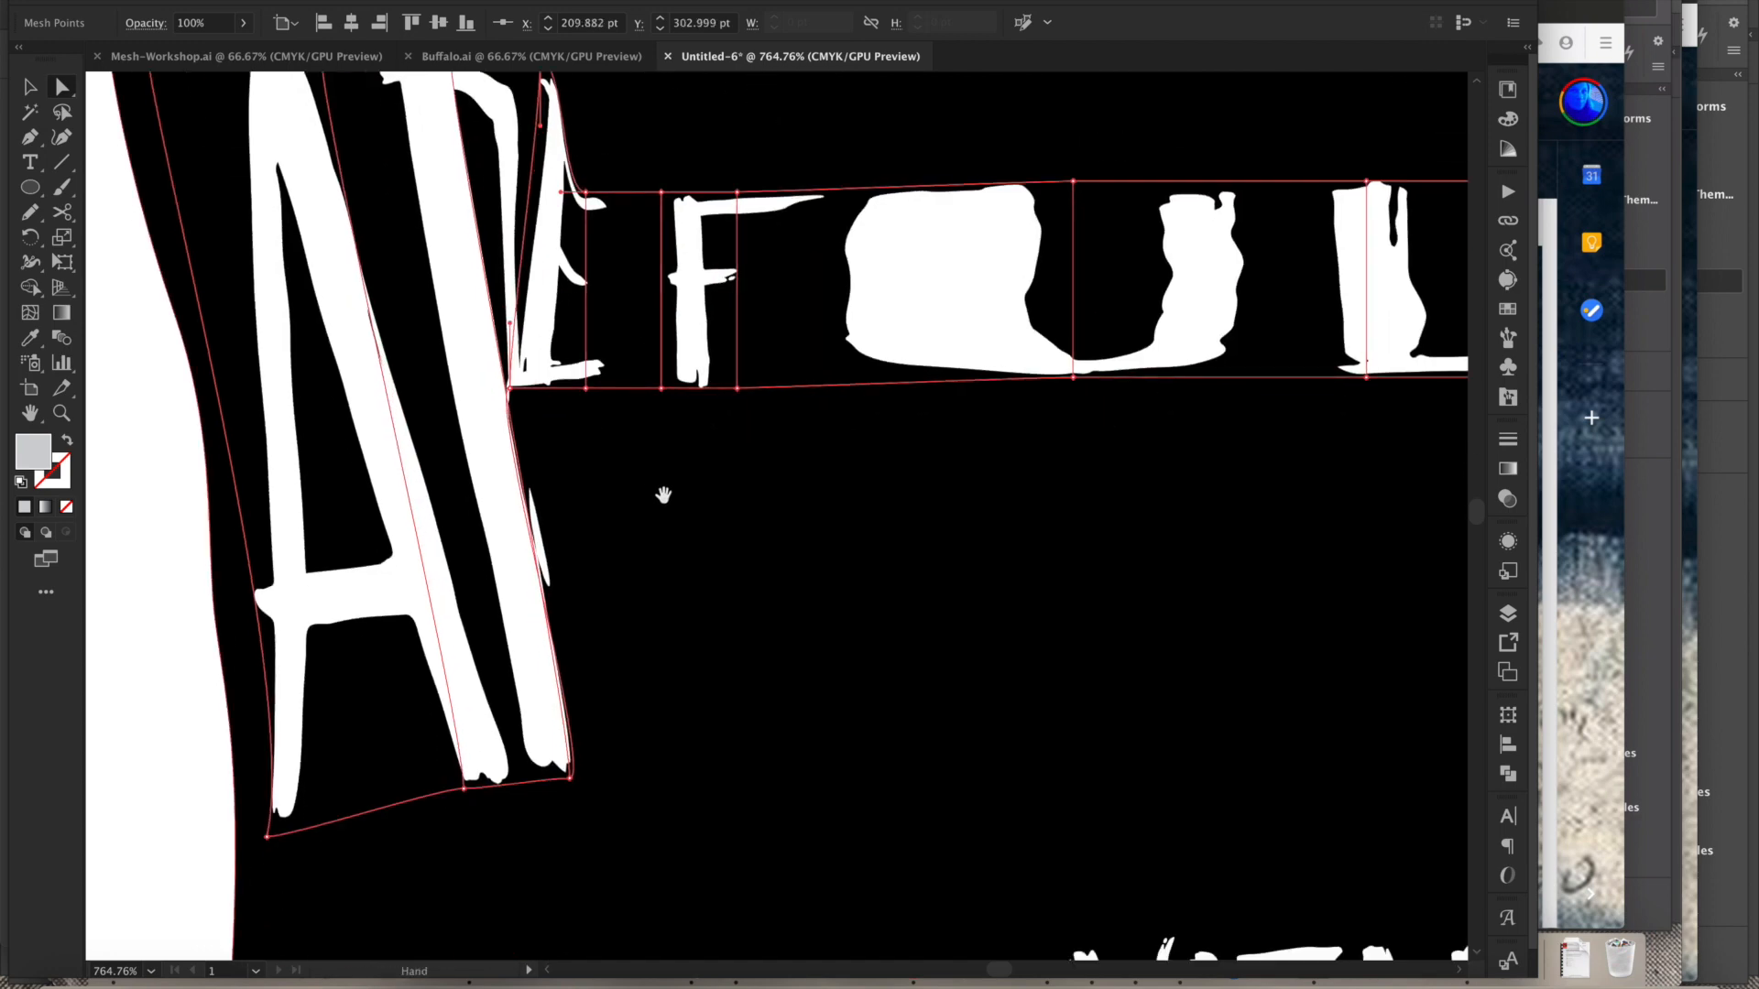
left_click_drag(483, 278, 672, 660)
left_click_drag(565, 268, 771, 632)
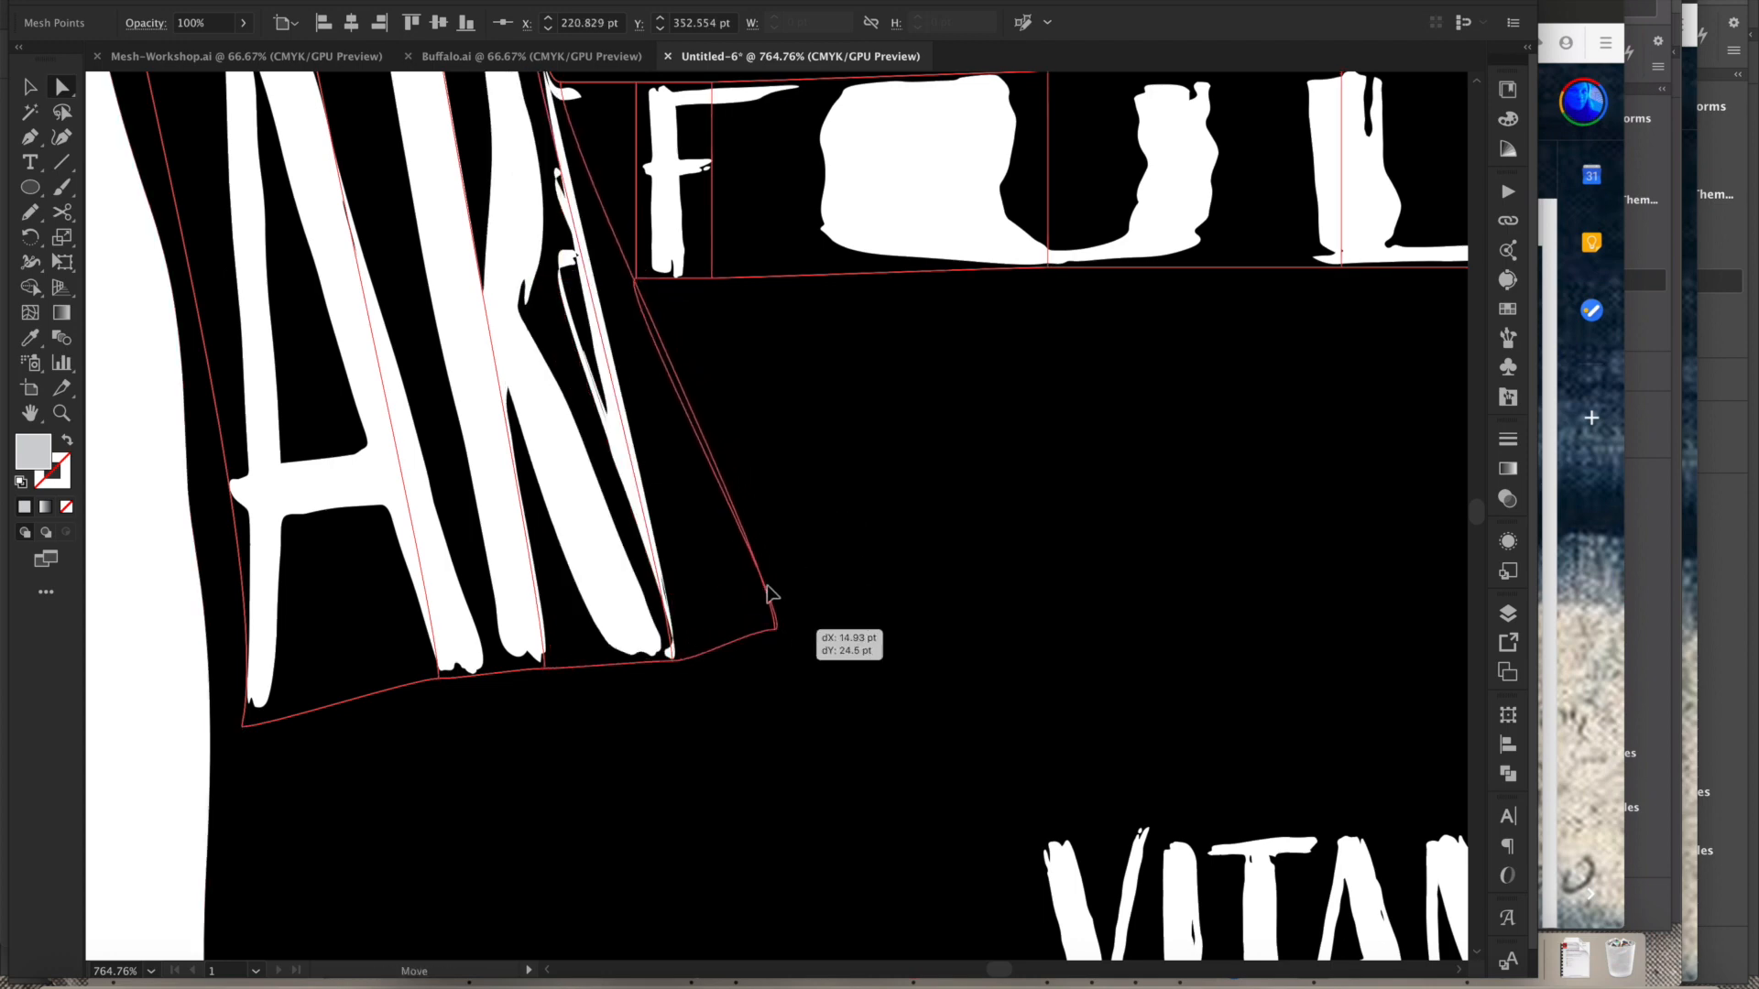
scroll(747, 527, "up", 5)
left_click(630, 435)
left_click(705, 435, "shift")
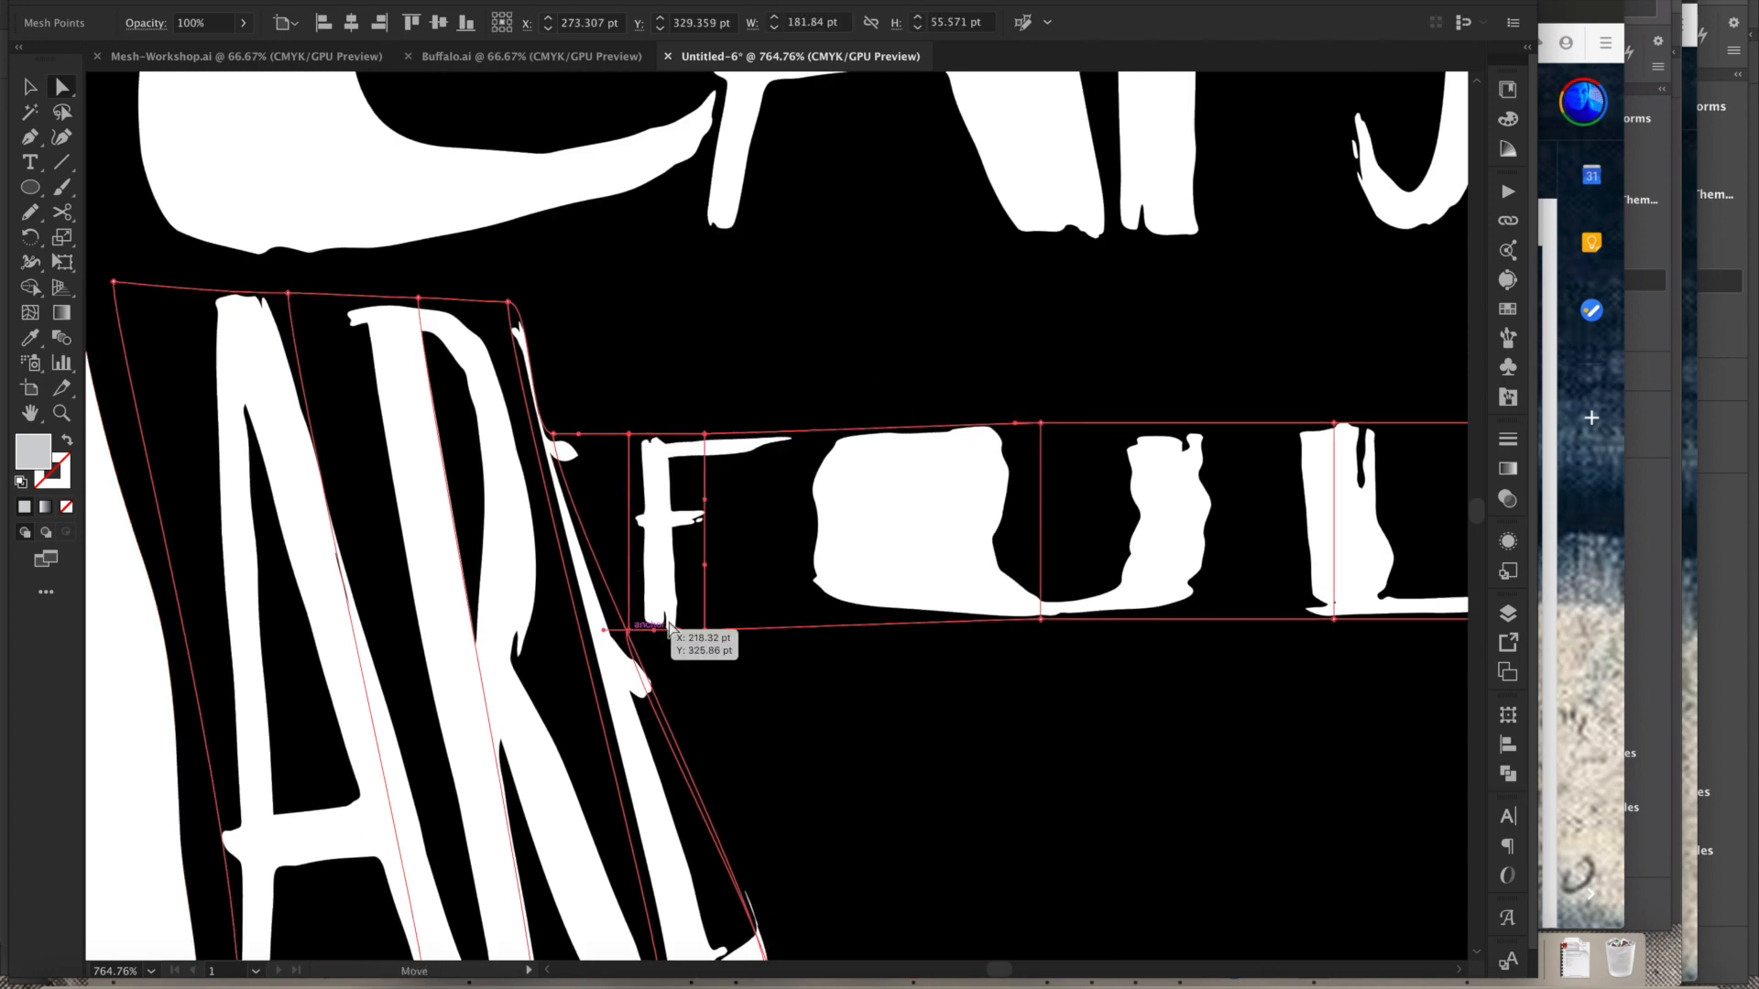
left_click_drag(771, 639, 769, 639)
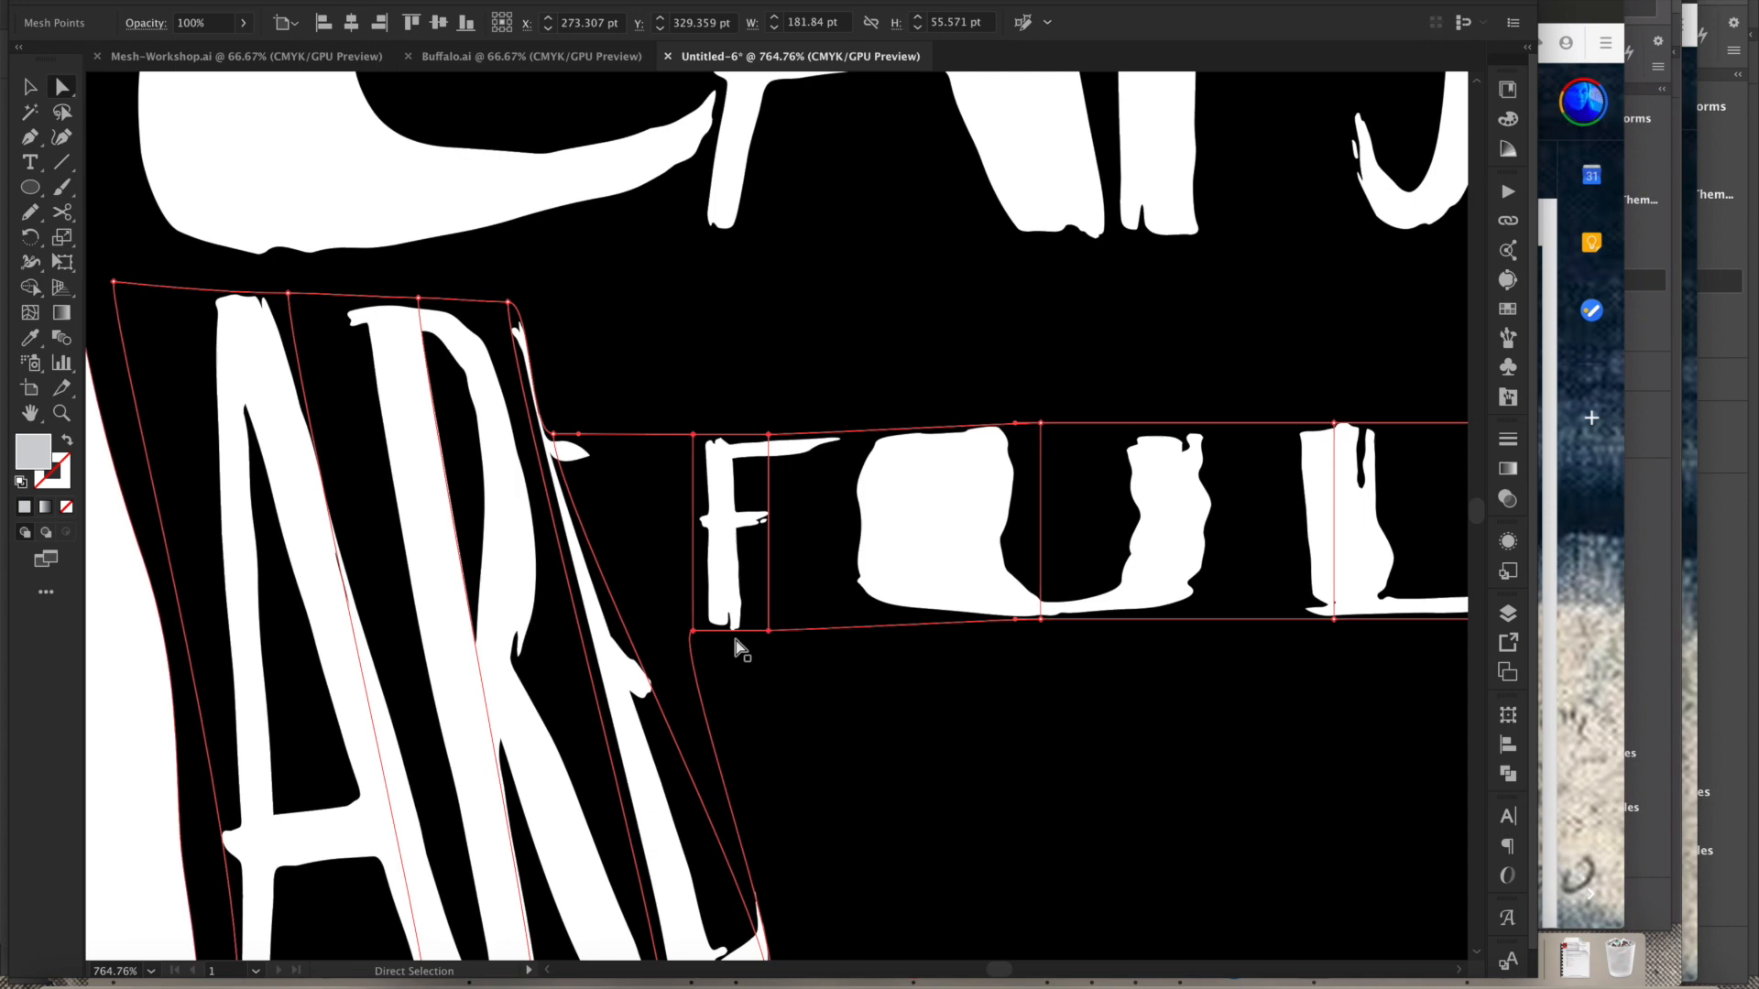
left_click_drag(553, 430, 686, 297)
scroll(813, 589, "down", 8)
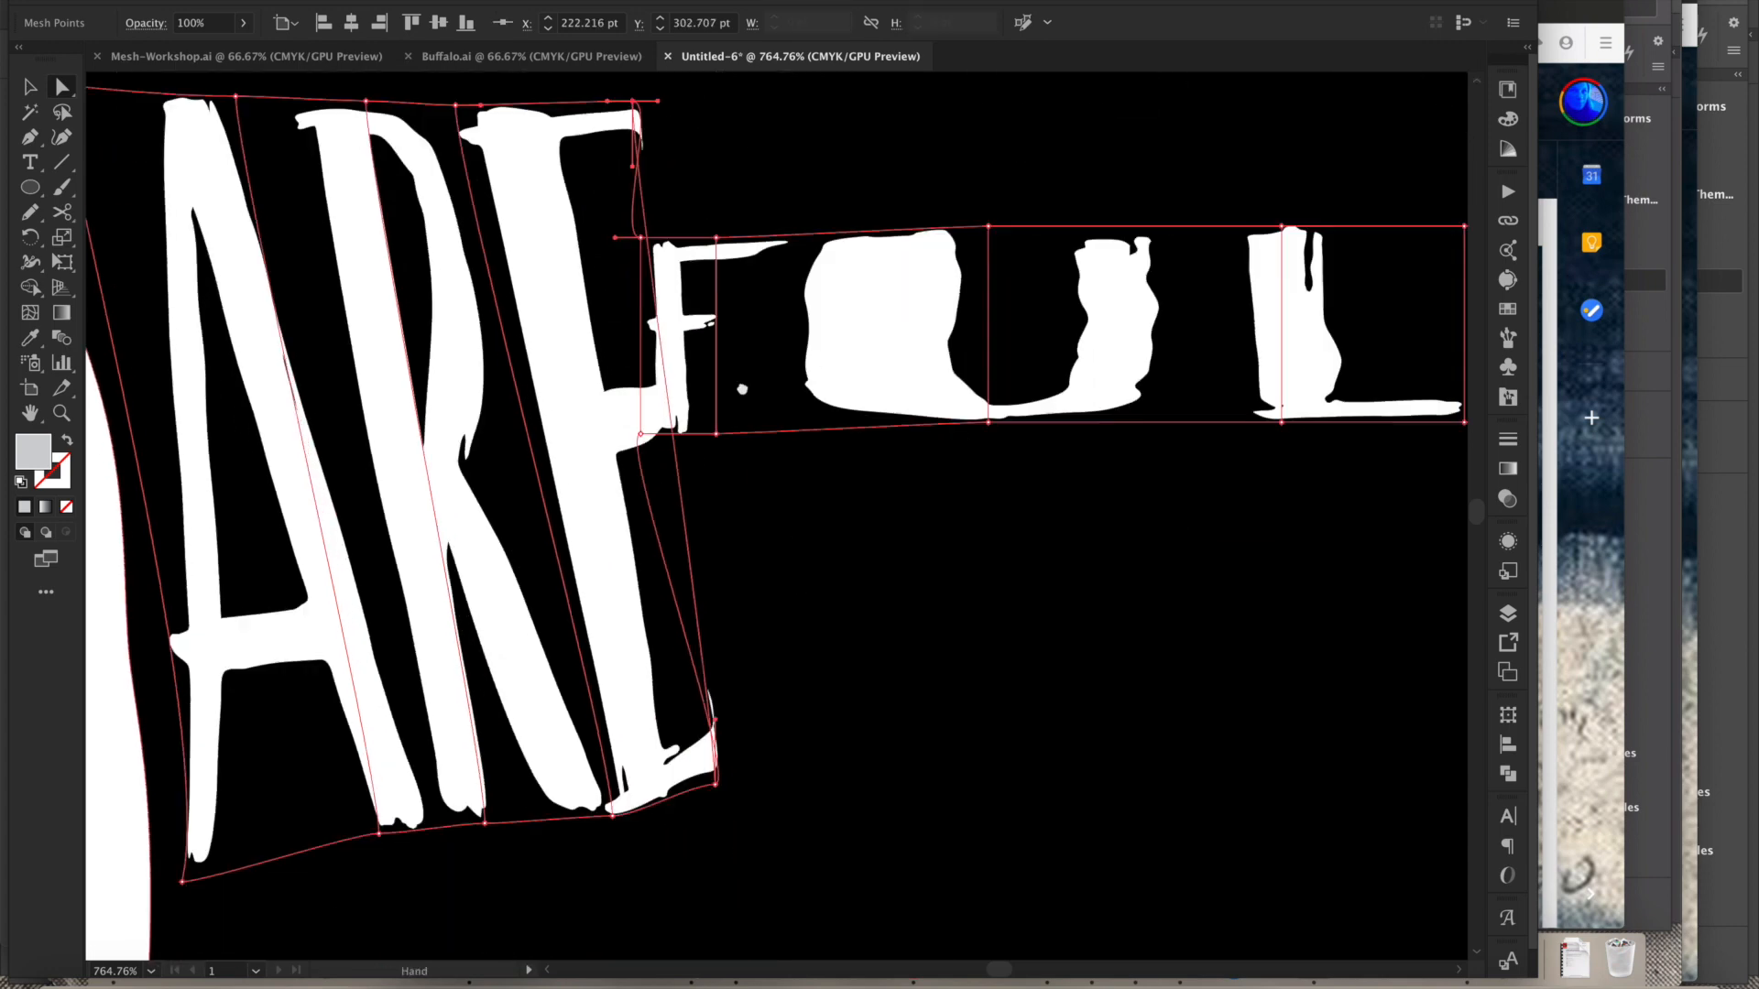
- Stretch the F's mesh column tall alongside ARE by dragging its top and bottom anchors
mouse_move(676, 632)
left_mouse_down()
mouse_move(667, 652)
mouse_move(676, 638)
left_mouse_up()
left_click_drag(602, 281, 643, 300)
left_click_drag(730, 475, 748, 623)
key("space")
left_click_drag(839, 467, 815, 707)
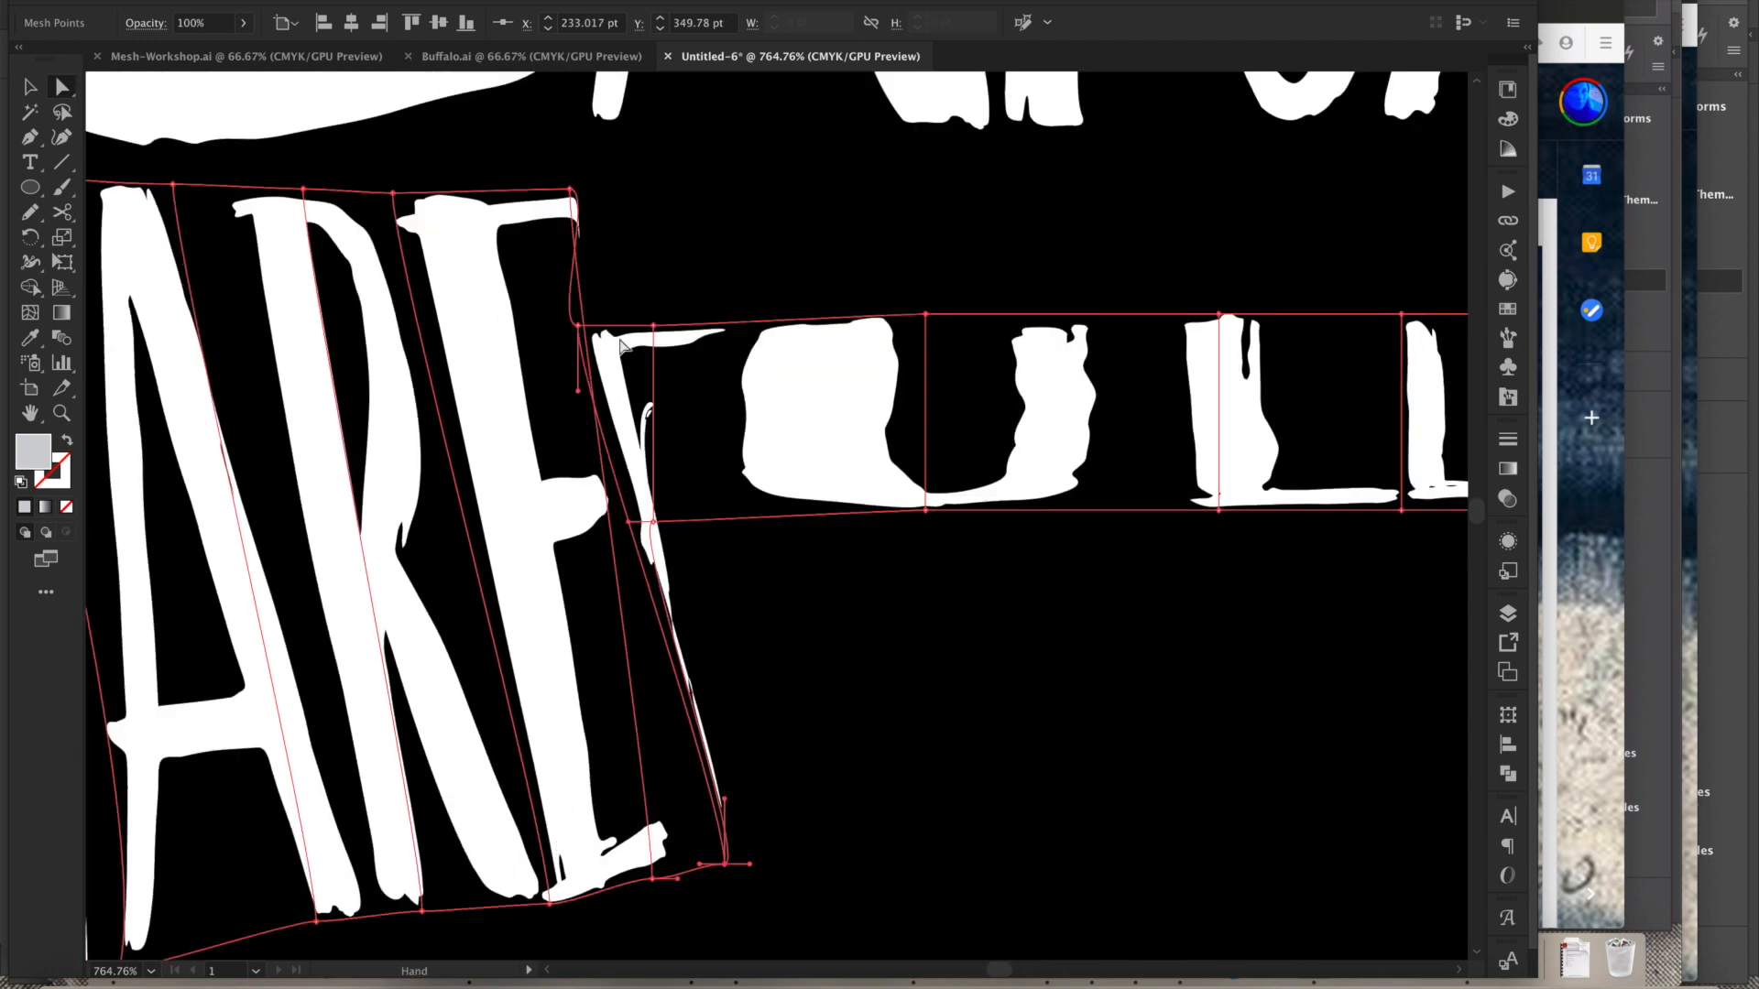
left_click_drag(613, 244, 640, 179)
left_click_drag(656, 336, 774, 186)
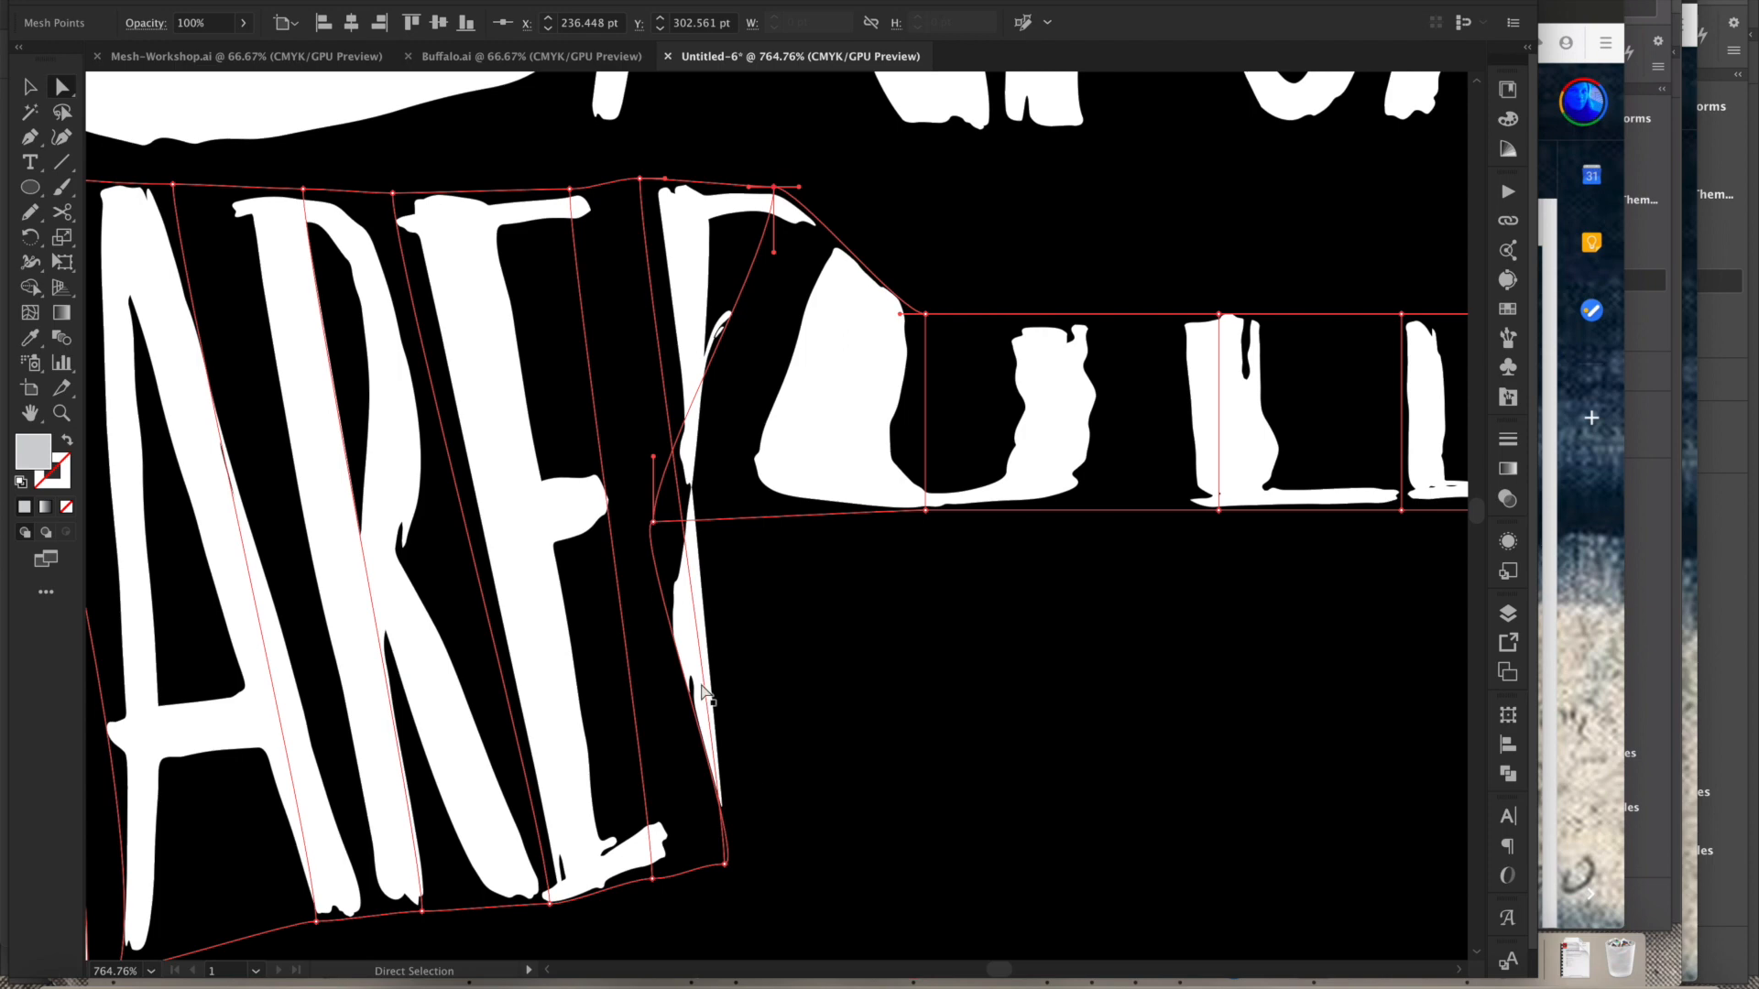
left_click(653, 521)
left_click_drag(811, 777, 840, 843)
left_click(986, 731, "alt+super")
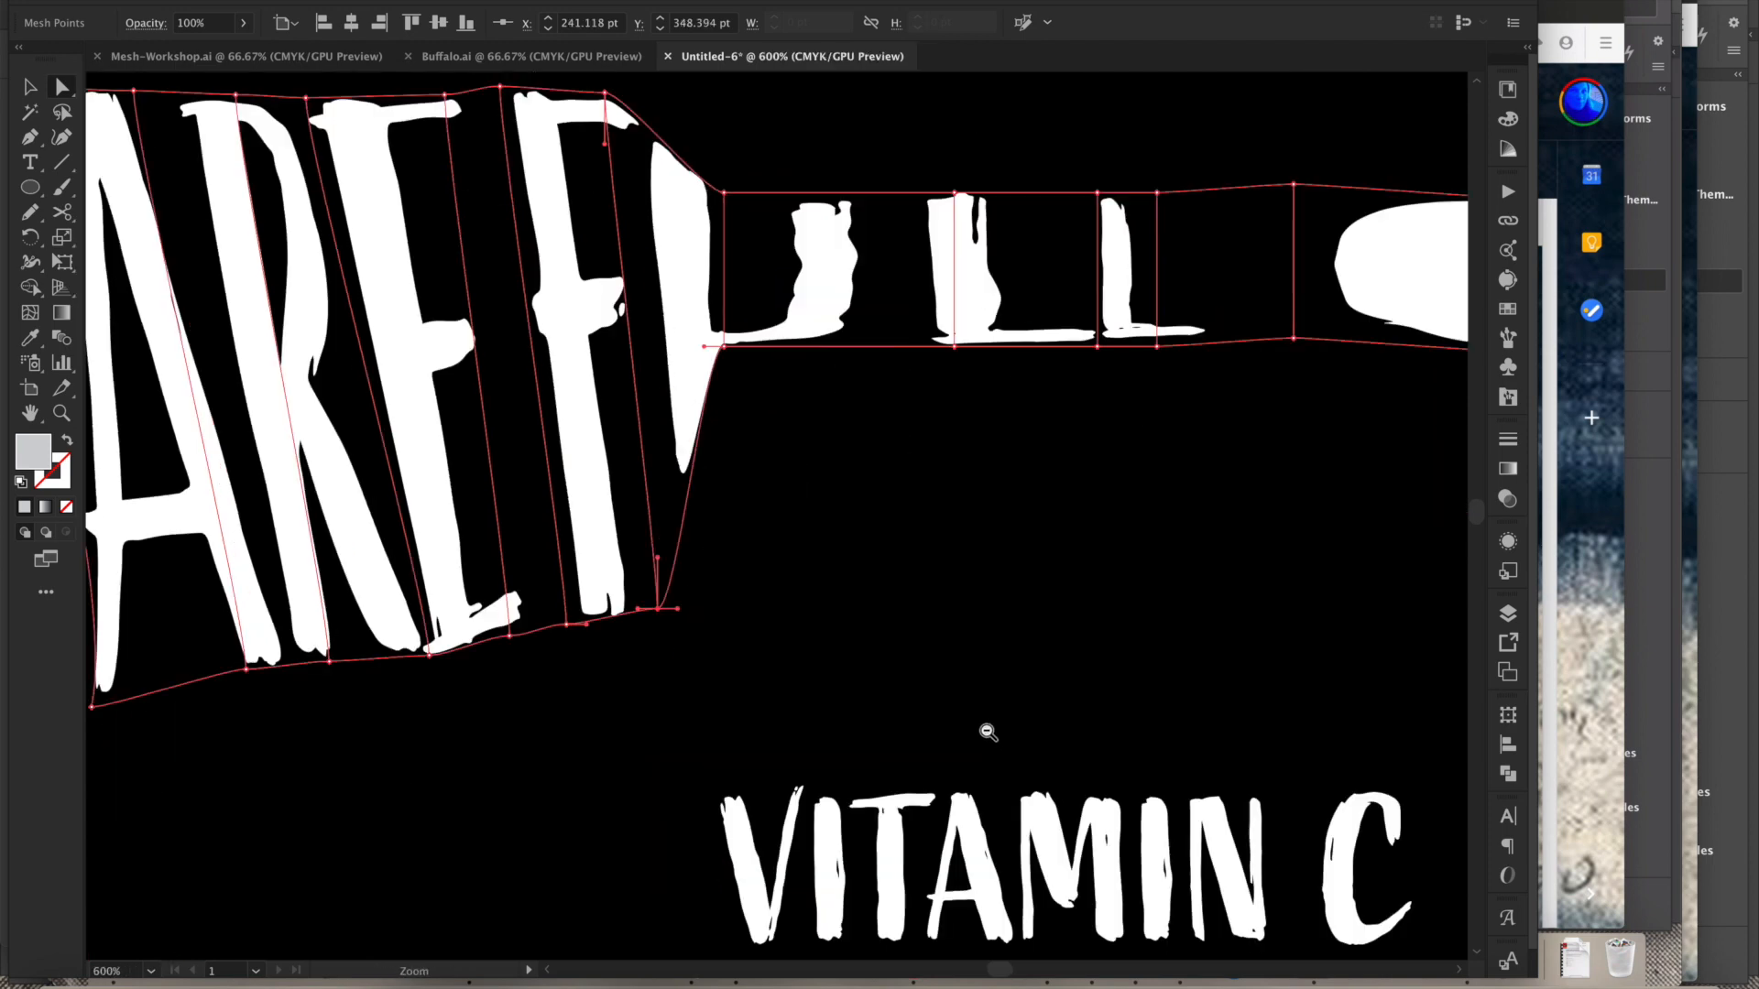
left_click(978, 722, "alt+super")
left_click(873, 584, "alt+super")
left_click(870, 522, "alt+super")
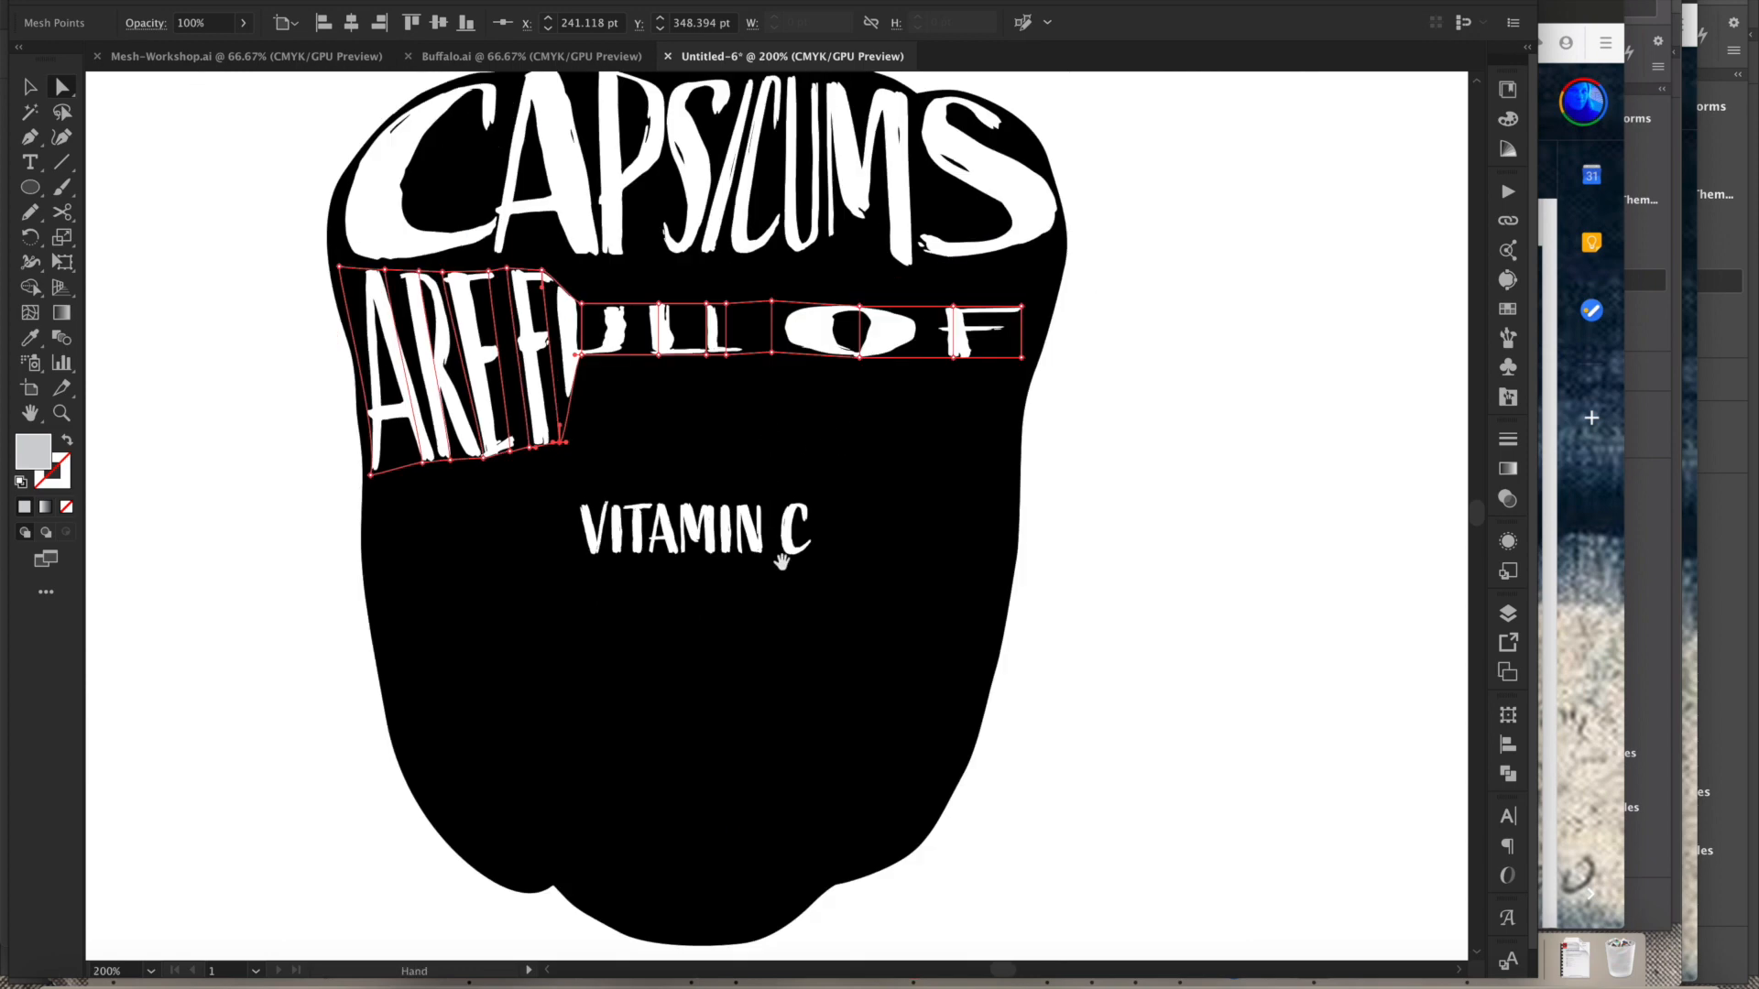
left_click_drag(782, 560, 818, 732)
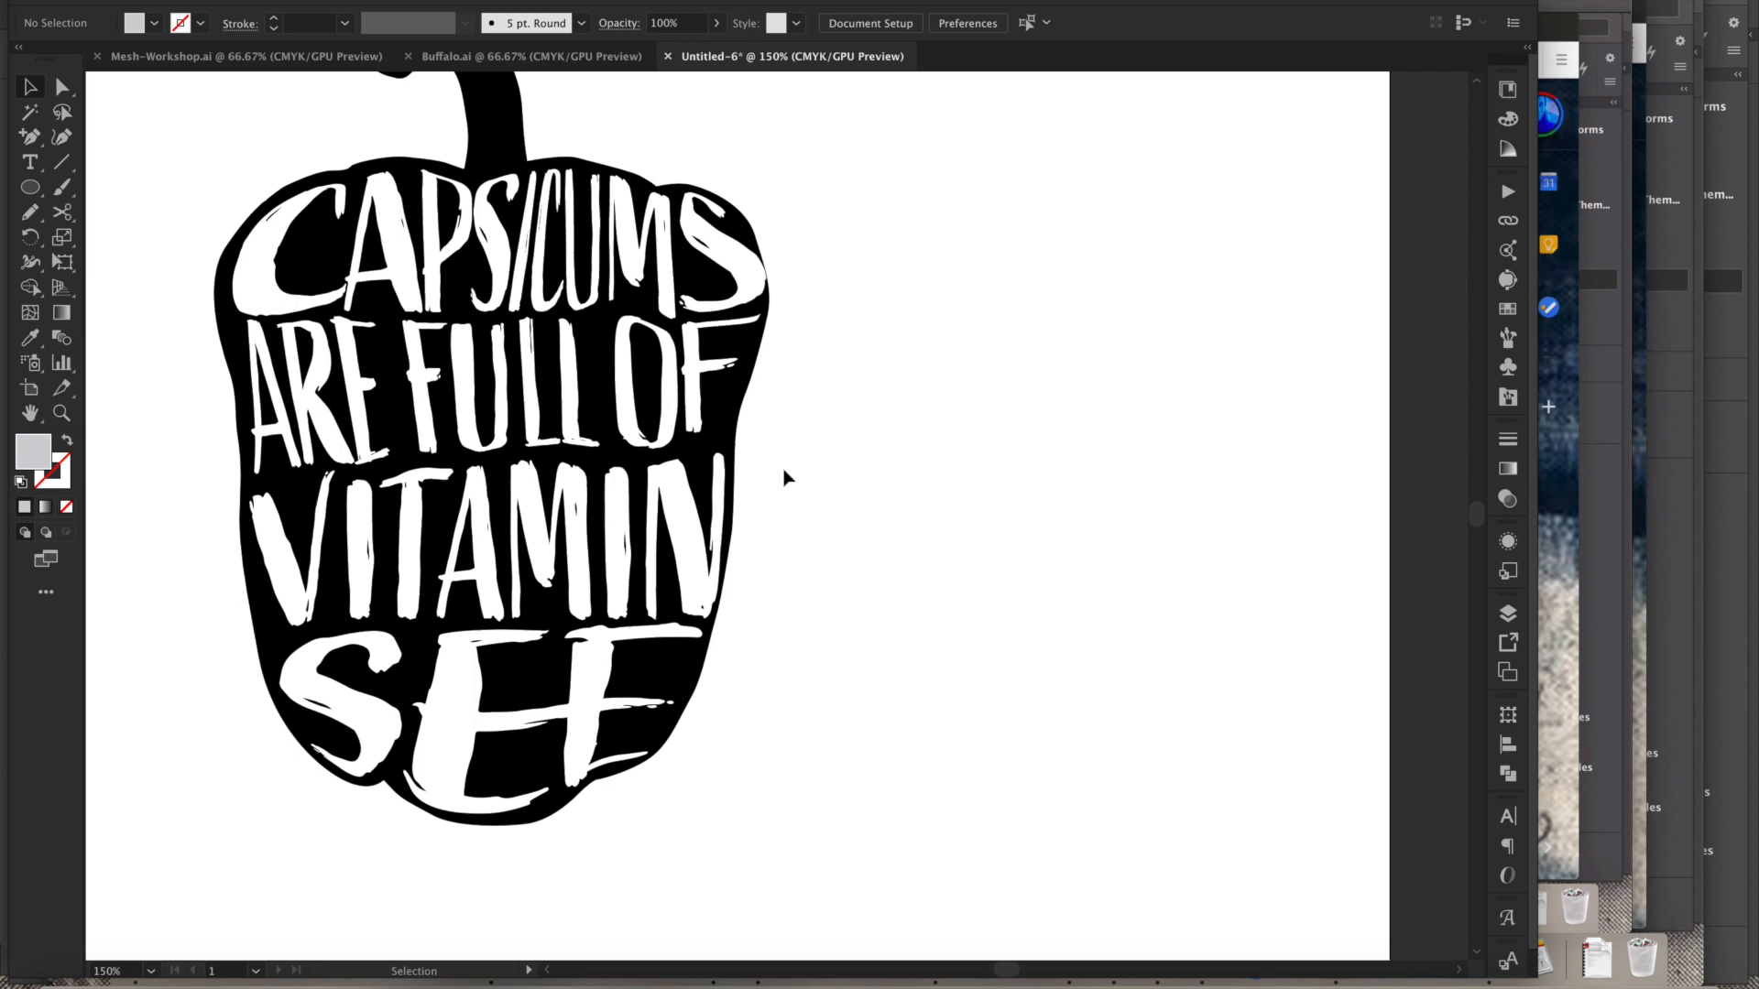
- Add an anchor point on the top edge of the bottom line's envelope and adjust its edge points to follow the pepper outline
left_click_drag(370, 591, 609, 541)
left_click(603, 527)
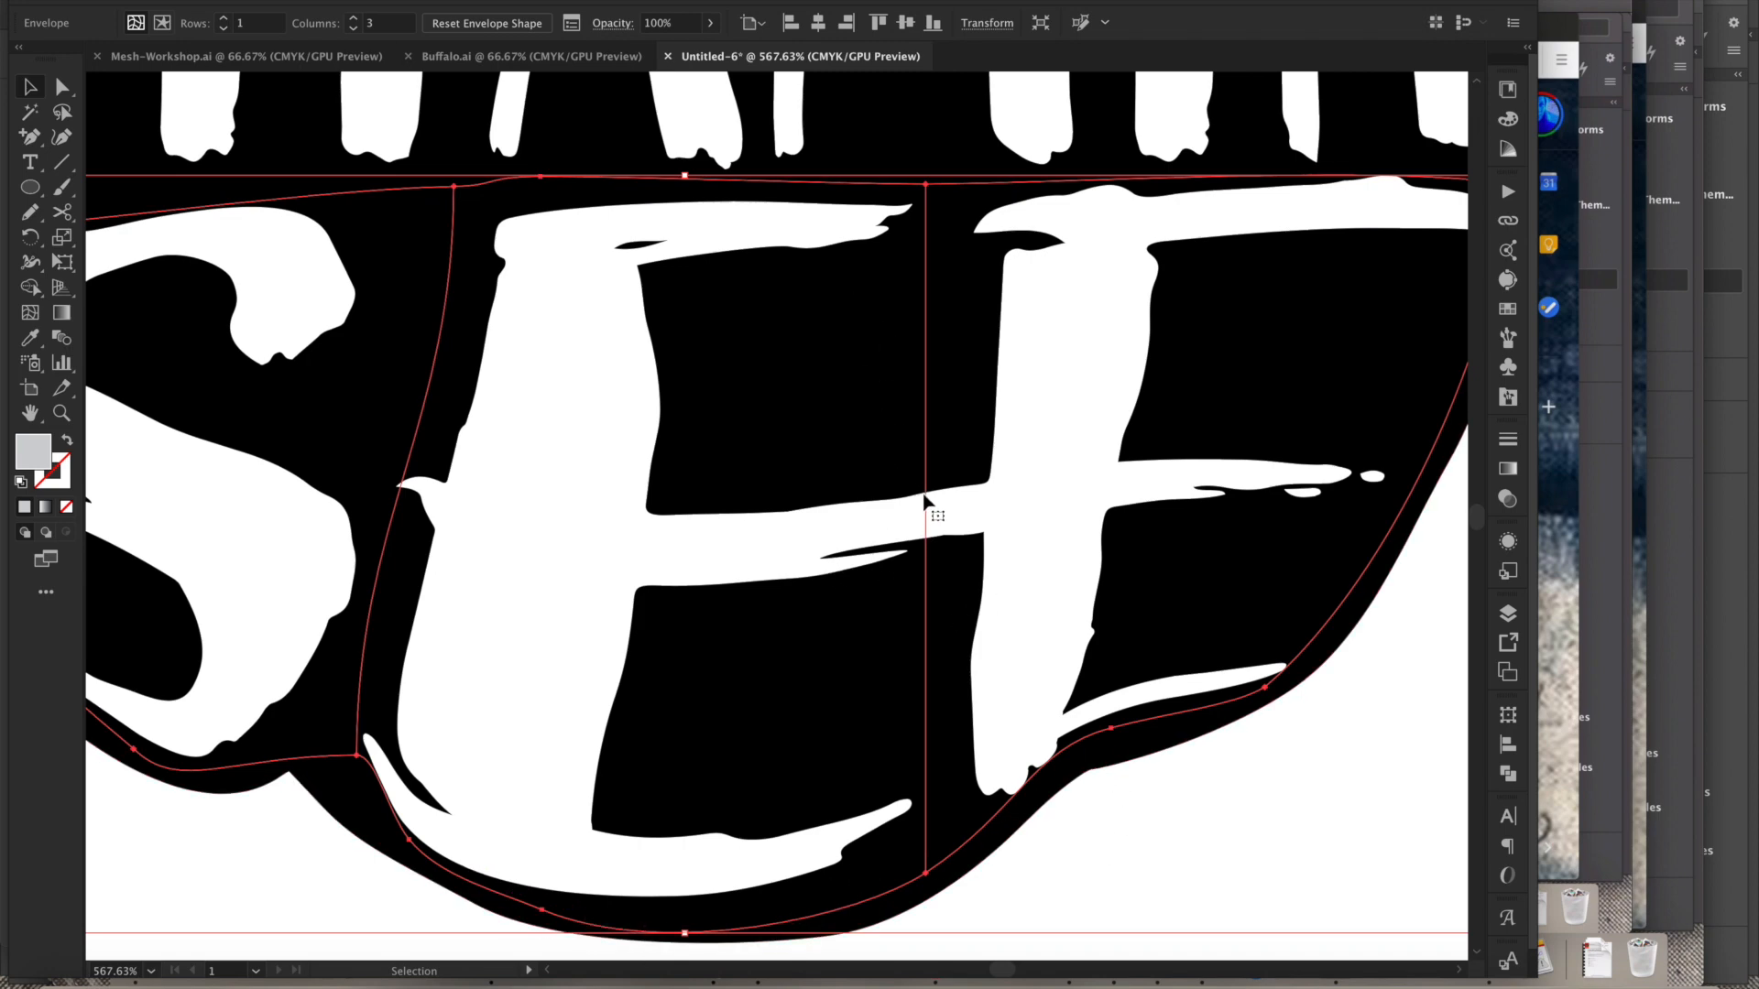
key("p")
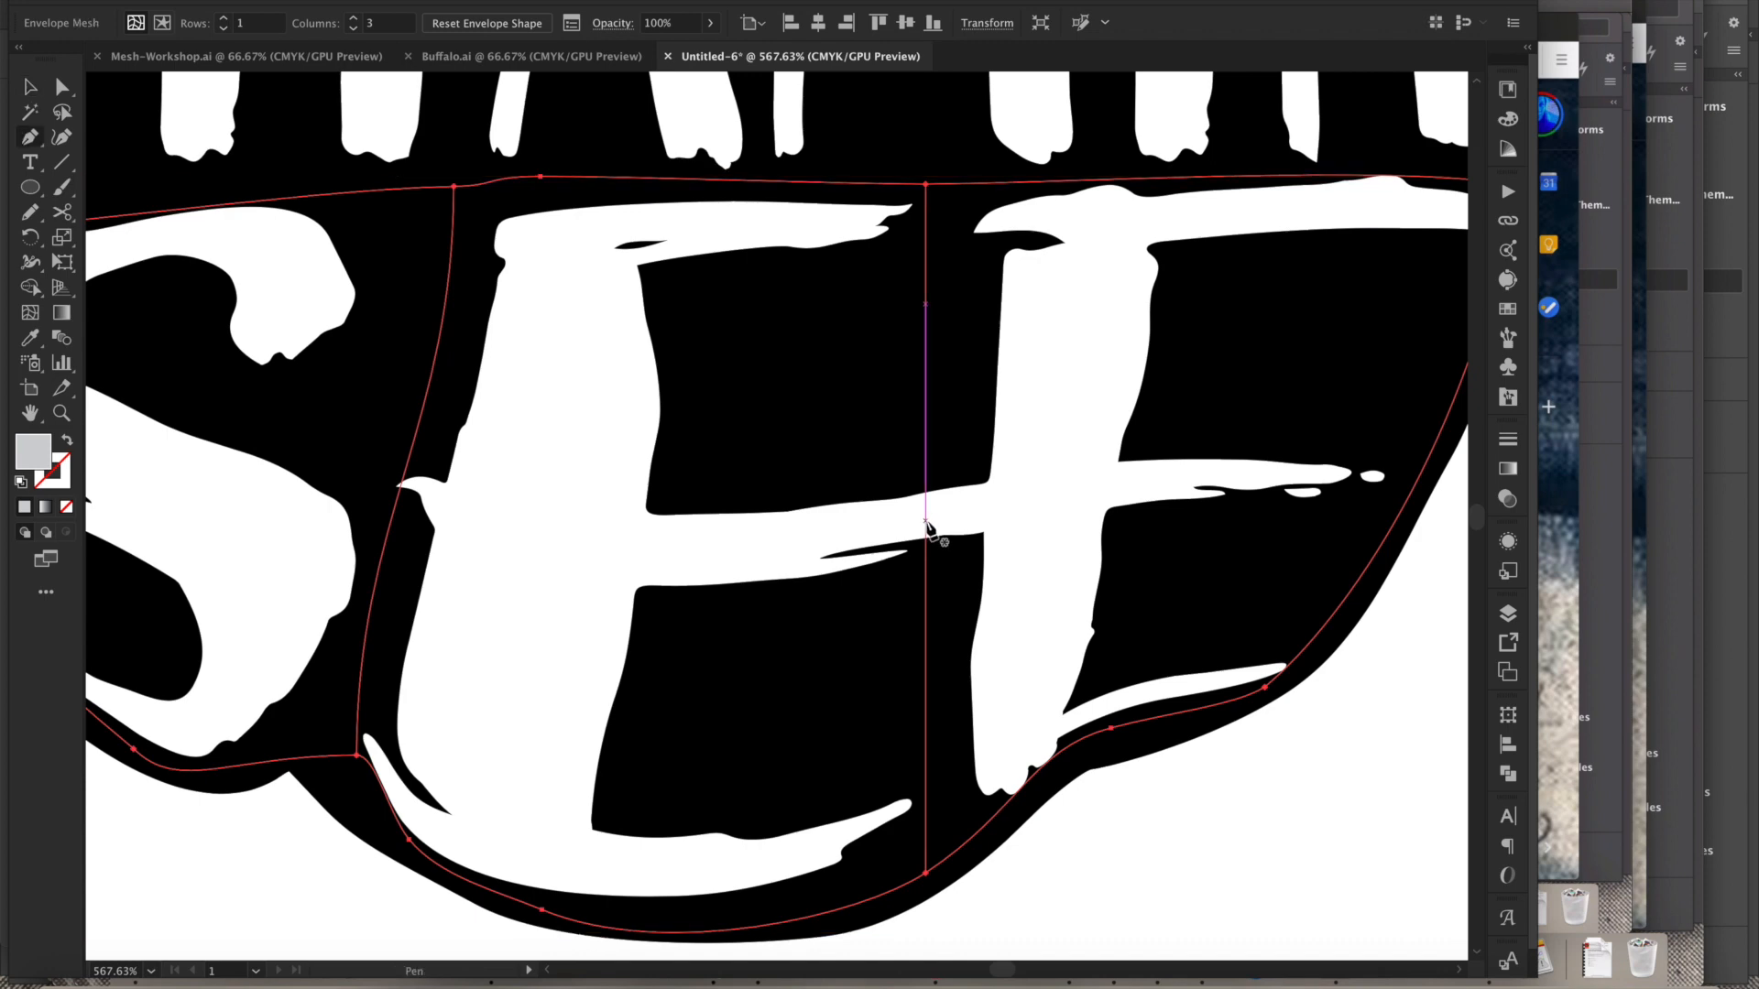
key("plus")
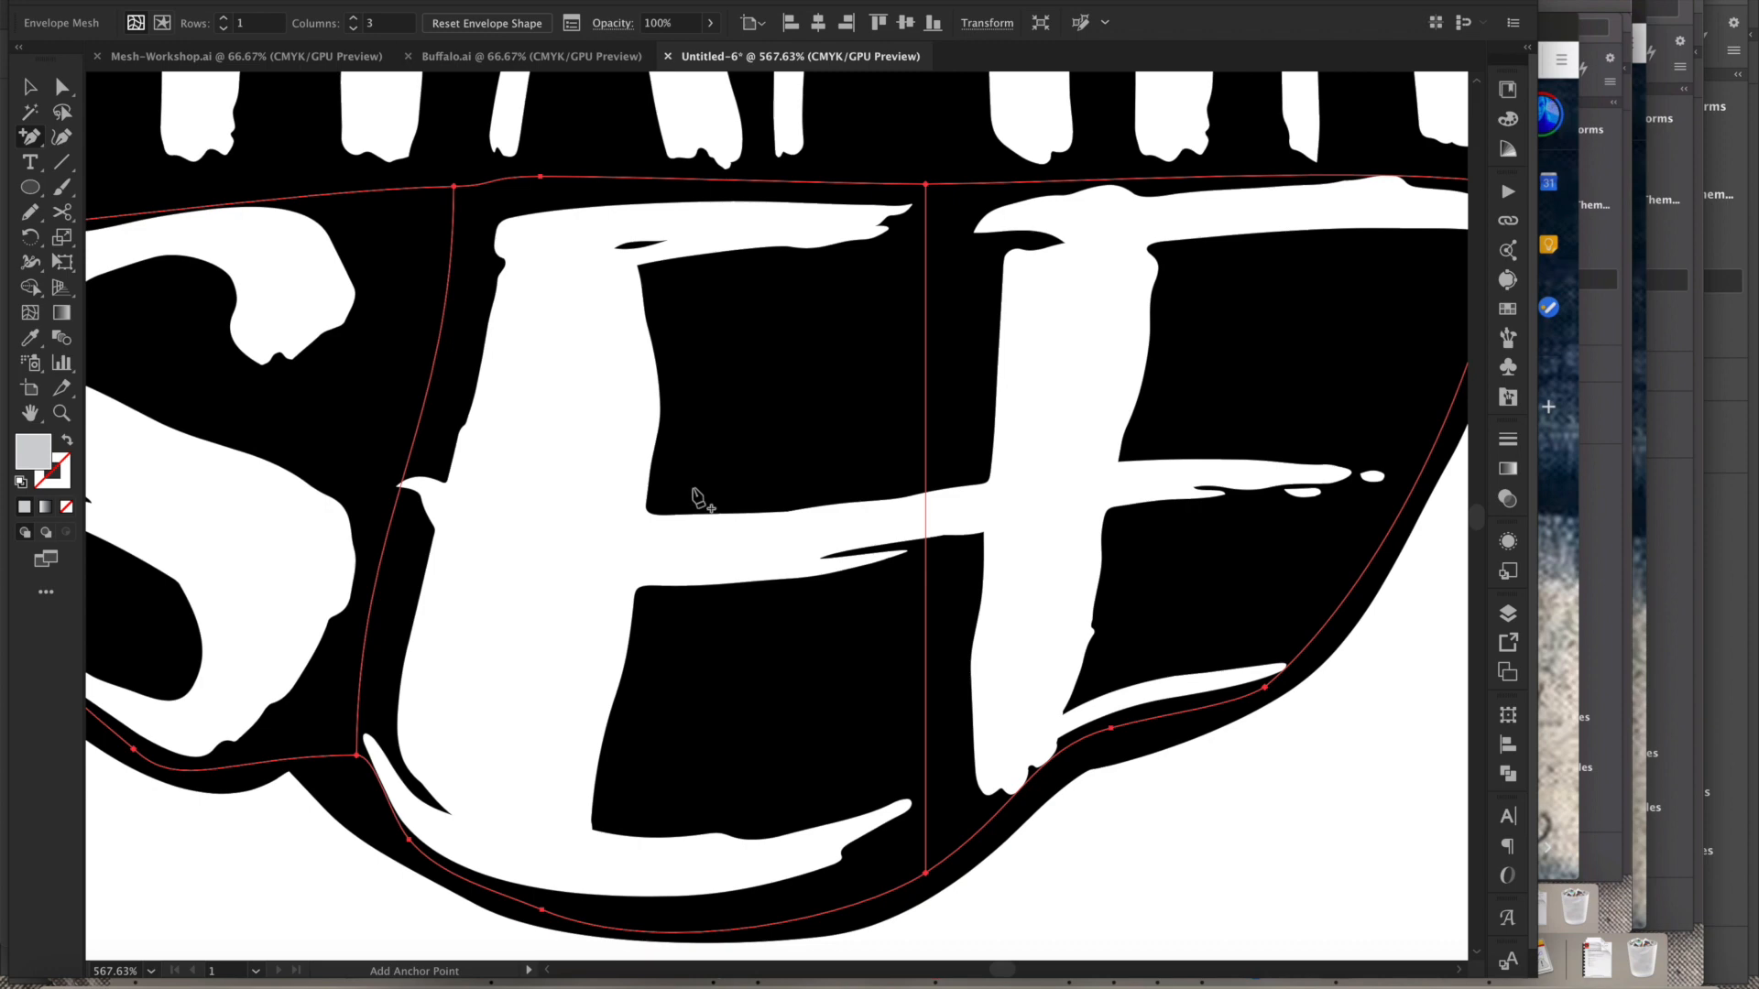
key("a")
left_click(993, 185)
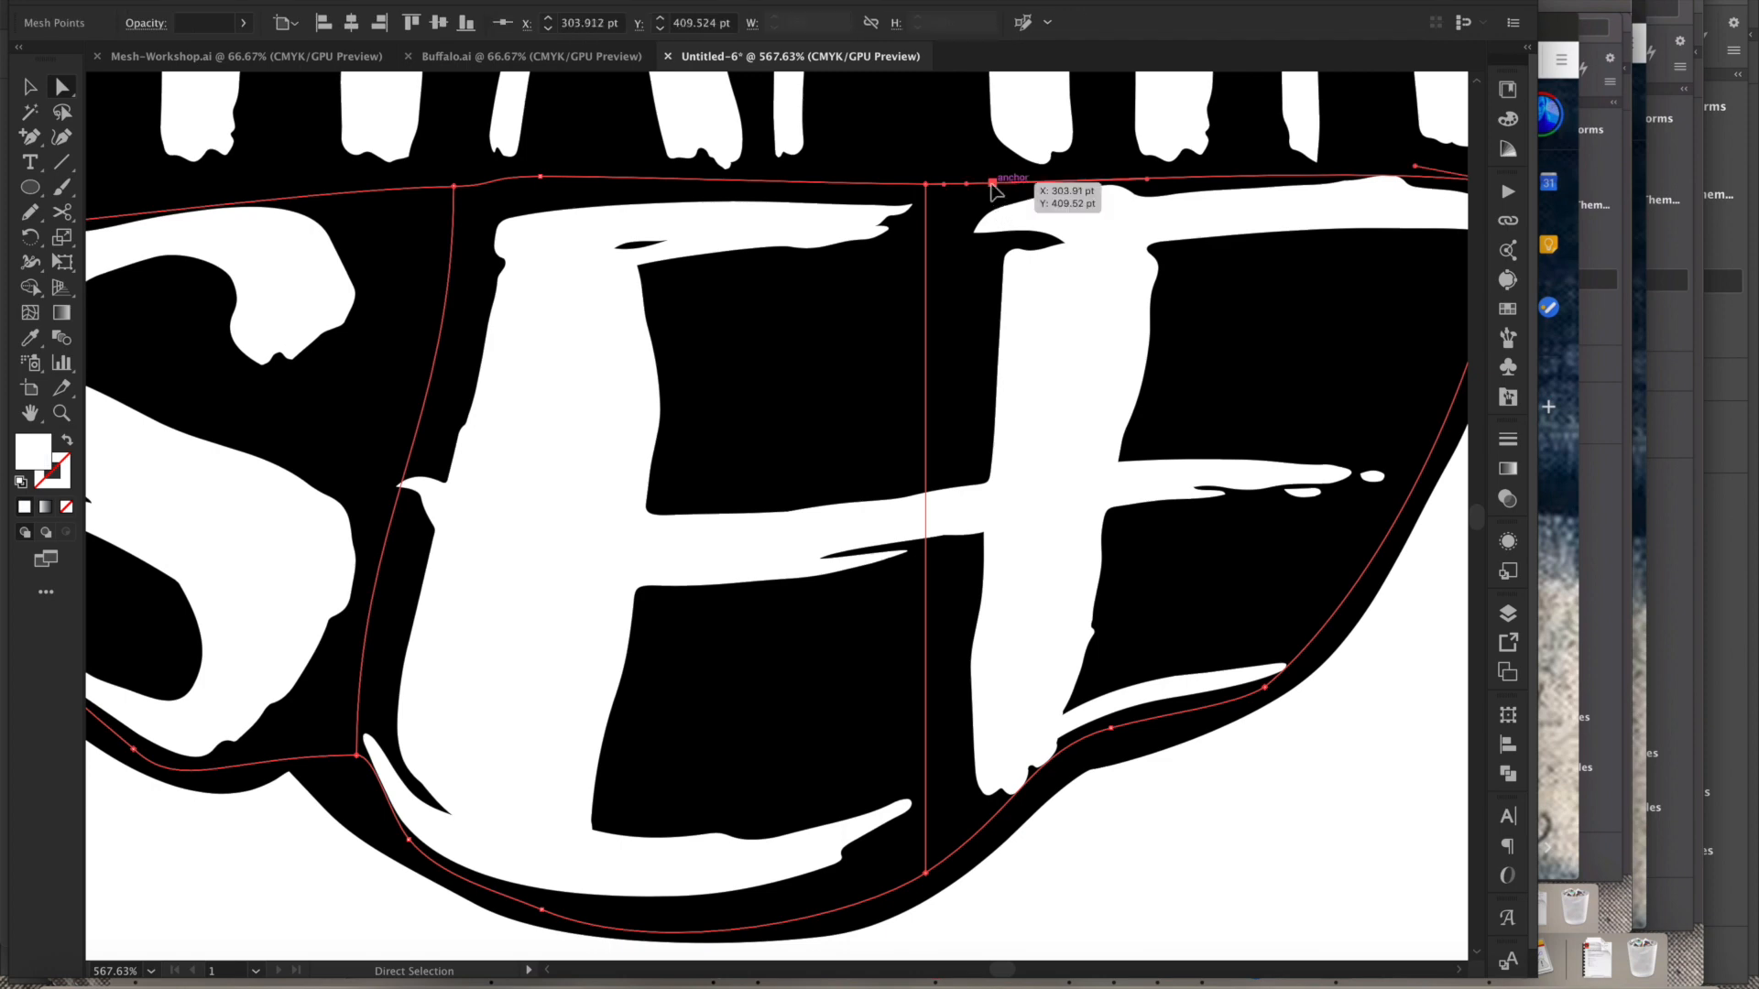
left_click_drag(994, 185, 974, 167)
scroll(1017, 654, "down", 3)
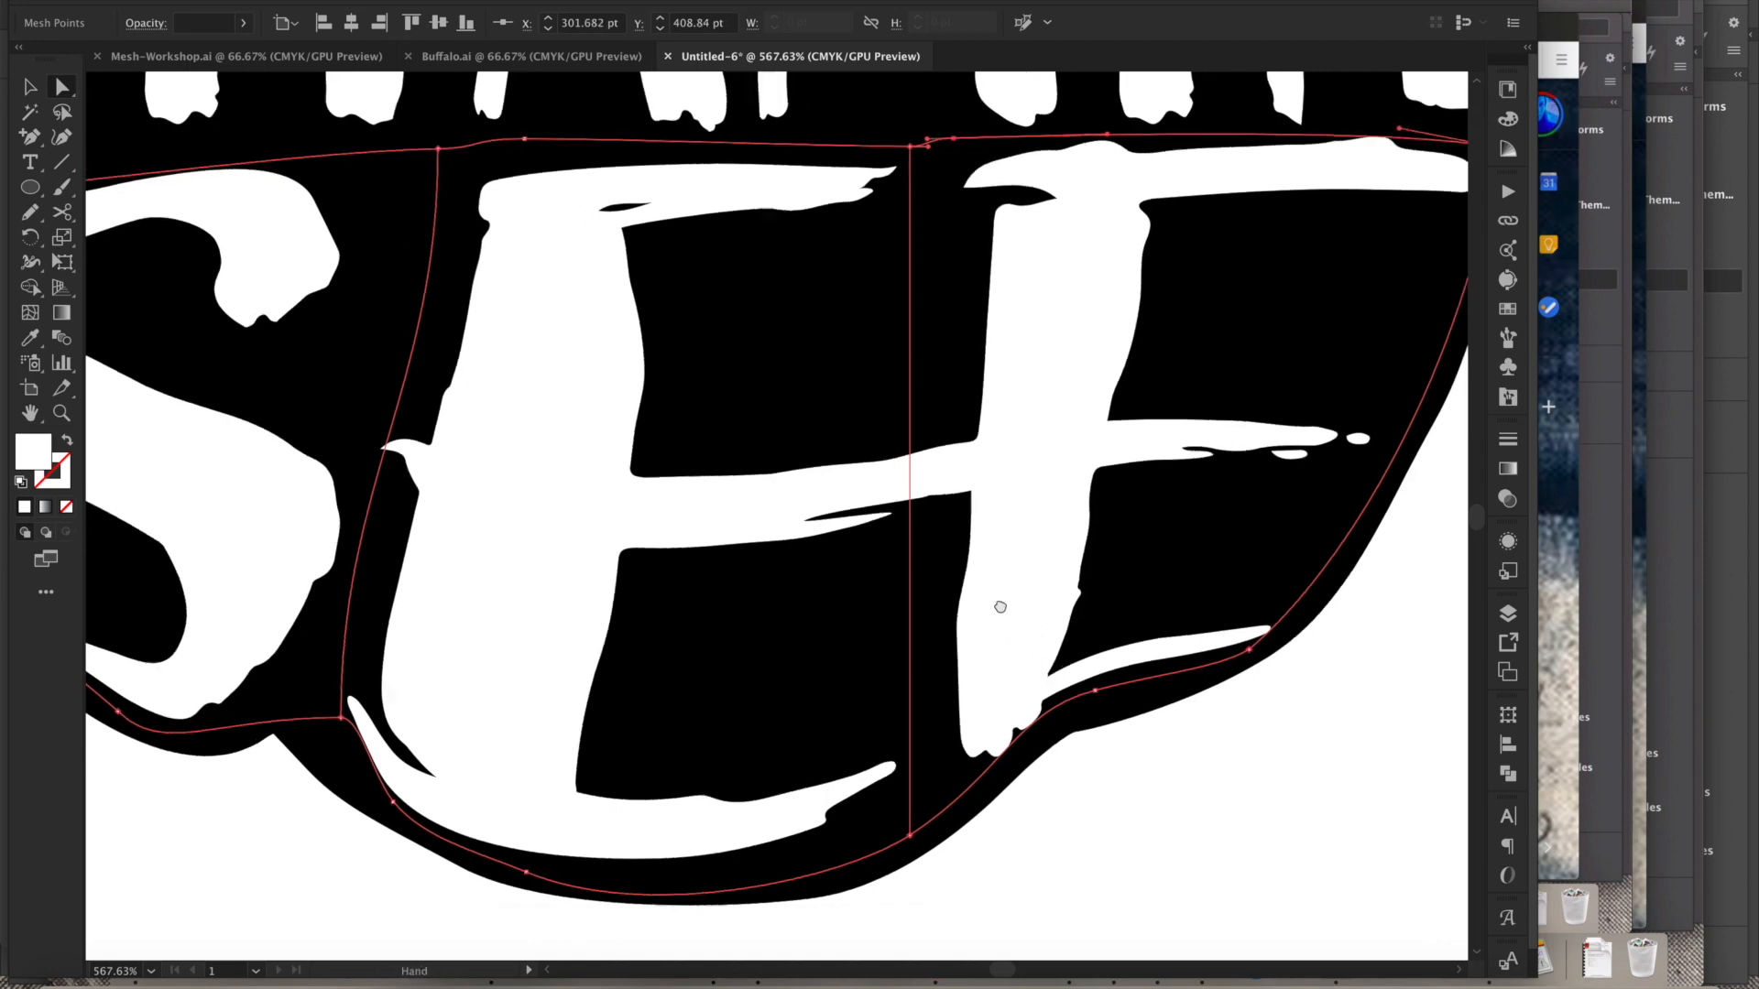
left_click(1111, 728)
left_click_drag(1051, 597, 1071, 594)
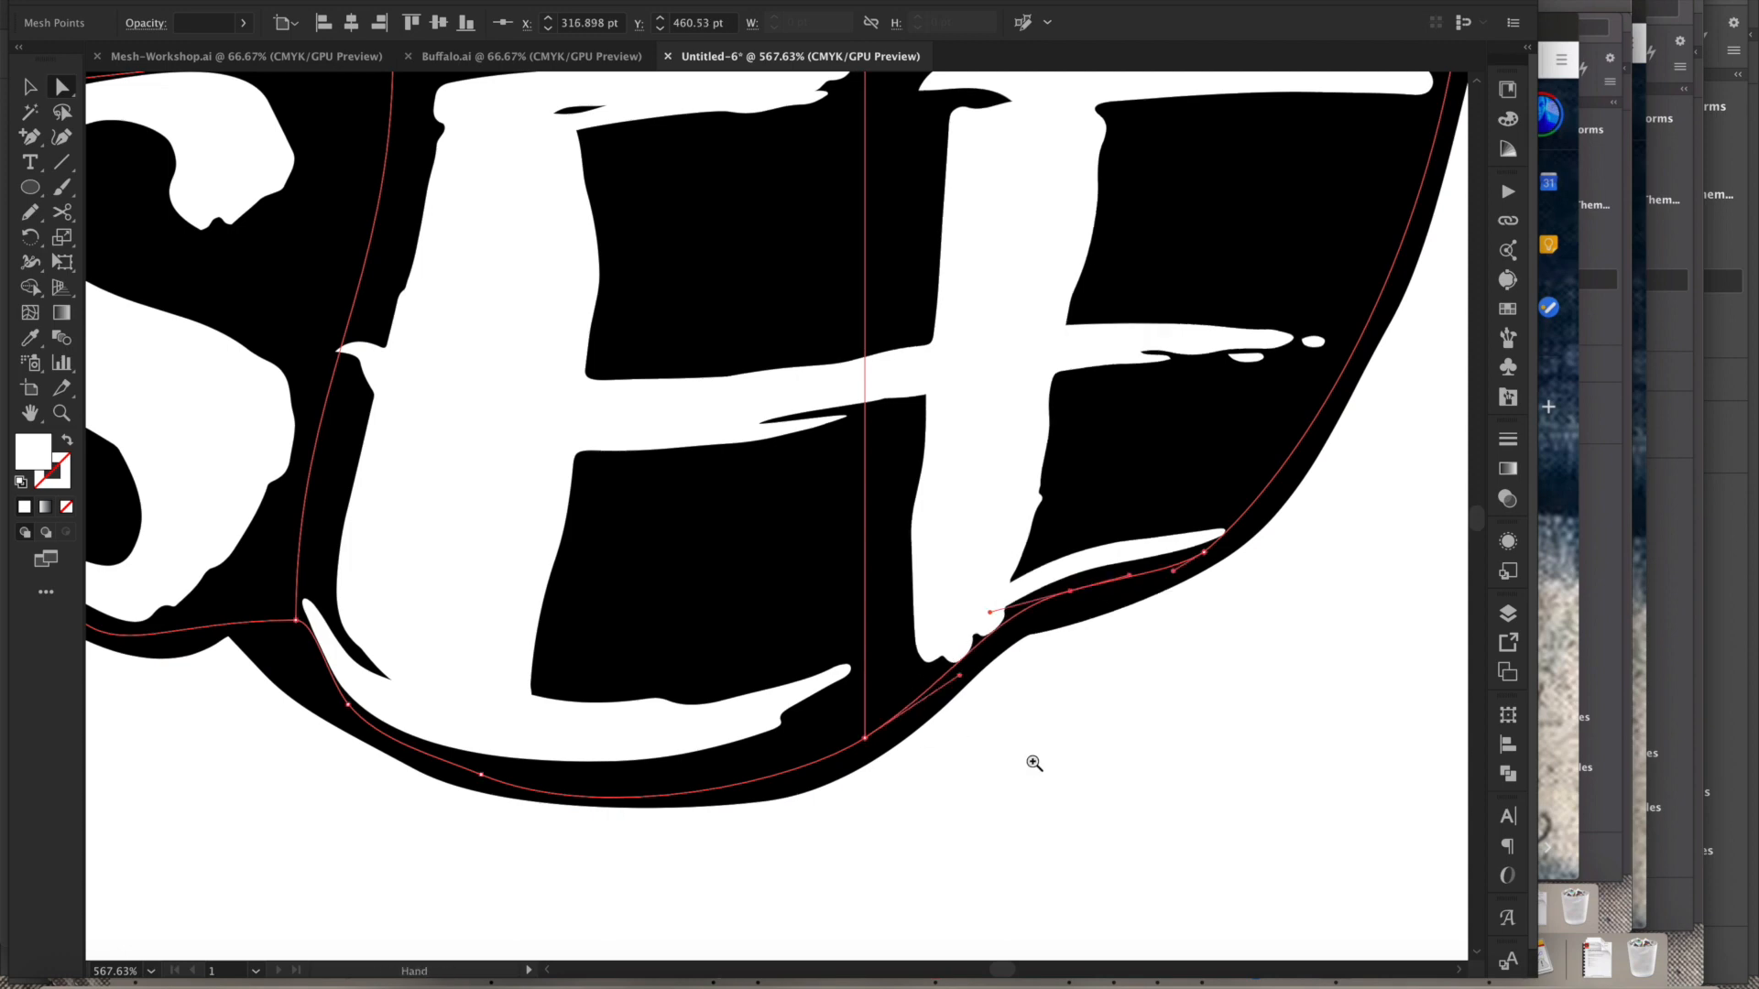
- Zoom out to view the whole pepper with its warped lines of text
left_click(1035, 763, "alt+super")
left_click(1036, 764, "alt+super")
left_click(988, 688, "alt+super")
left_click_drag(768, 533, 782, 542)
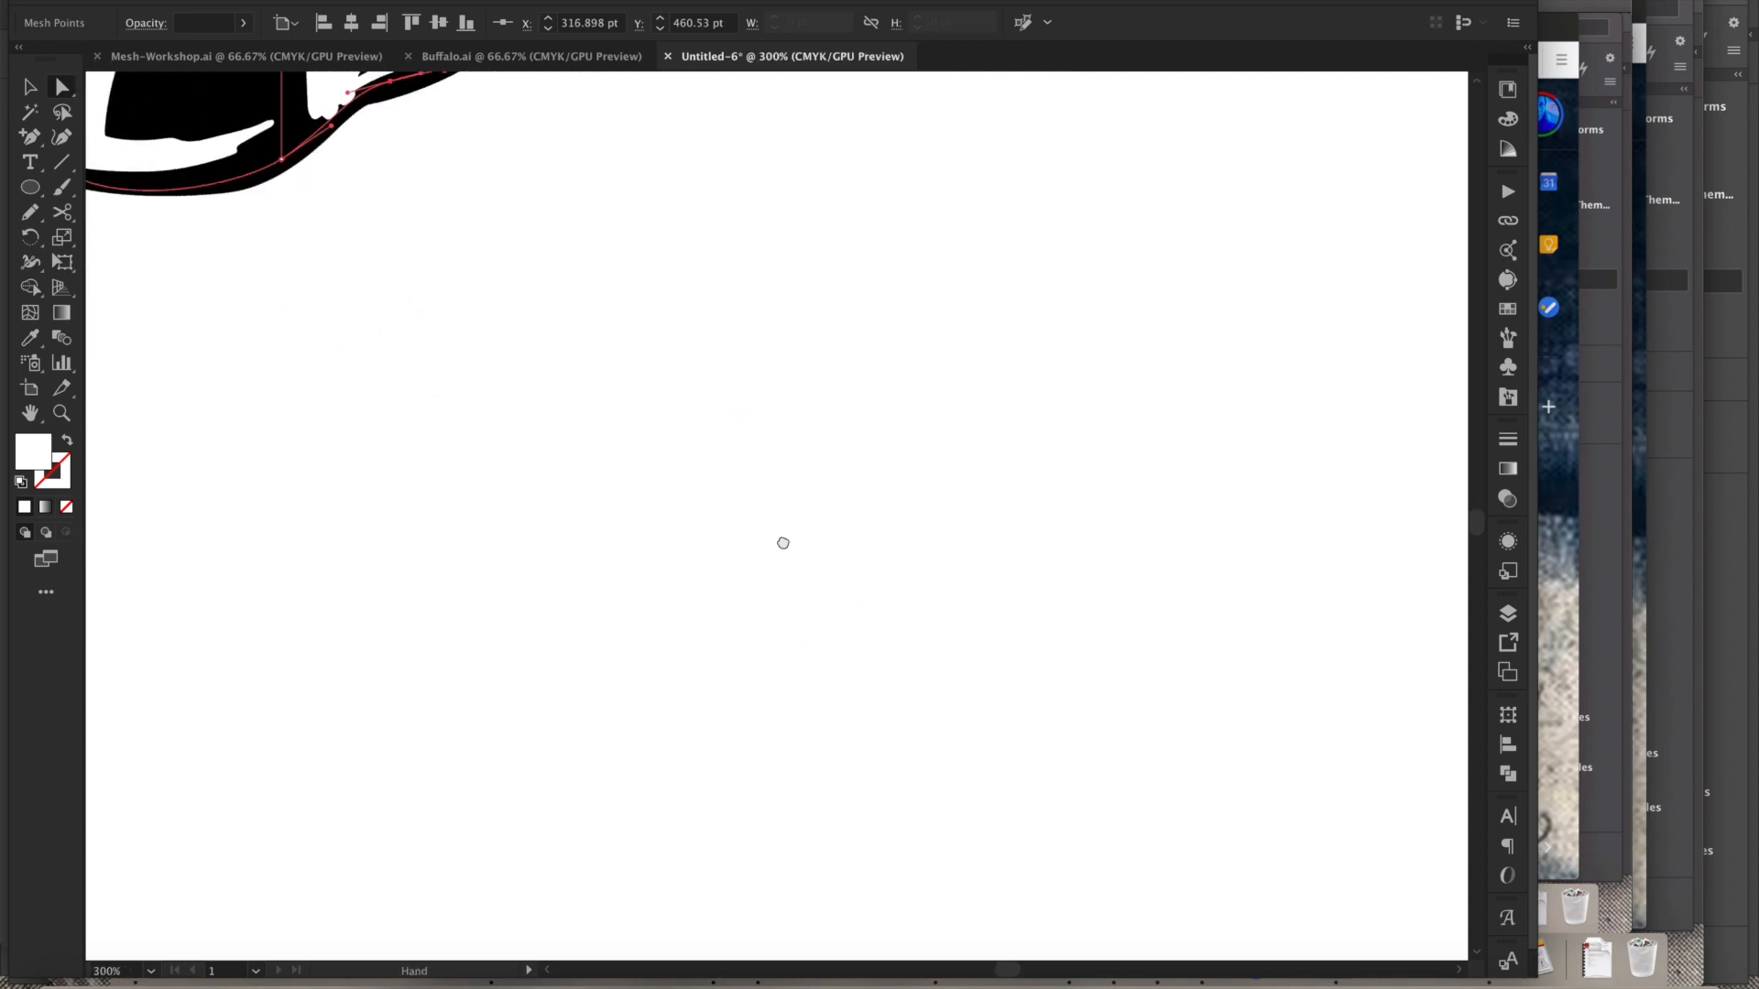
left_click(509, 395, "alt+super")
left_click_drag(721, 235, 748, 592)
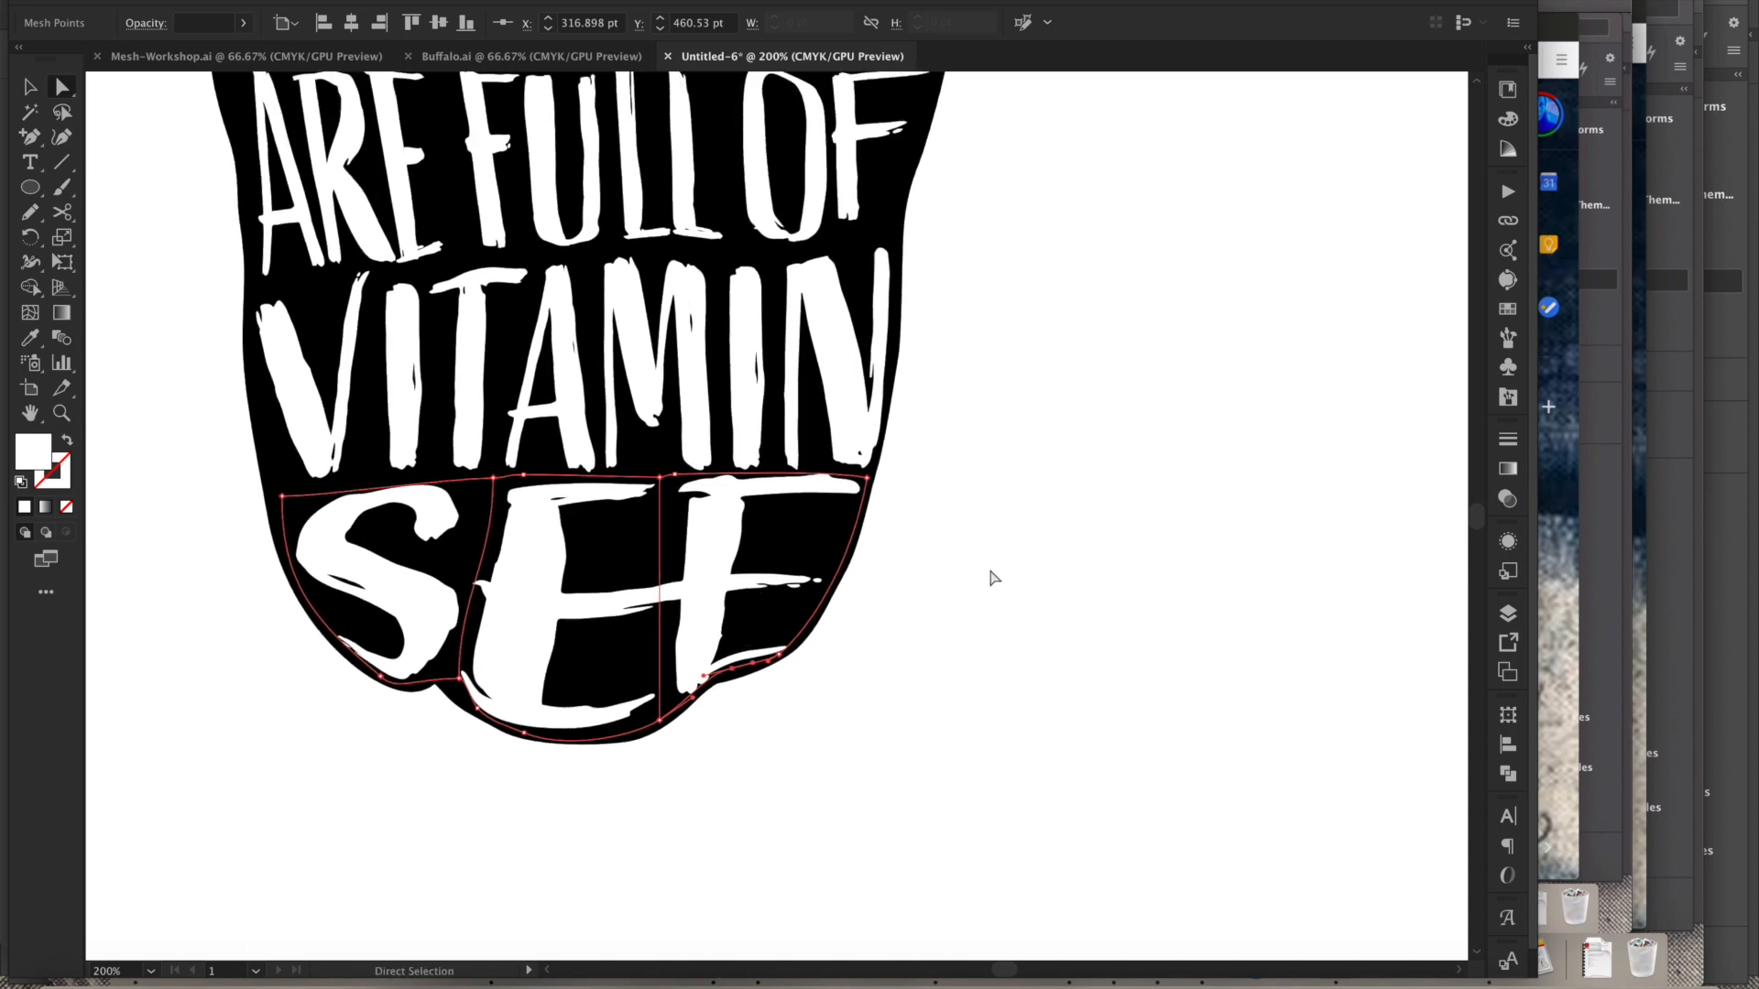
left_click(995, 654)
left_click(1006, 560, "alt+super")
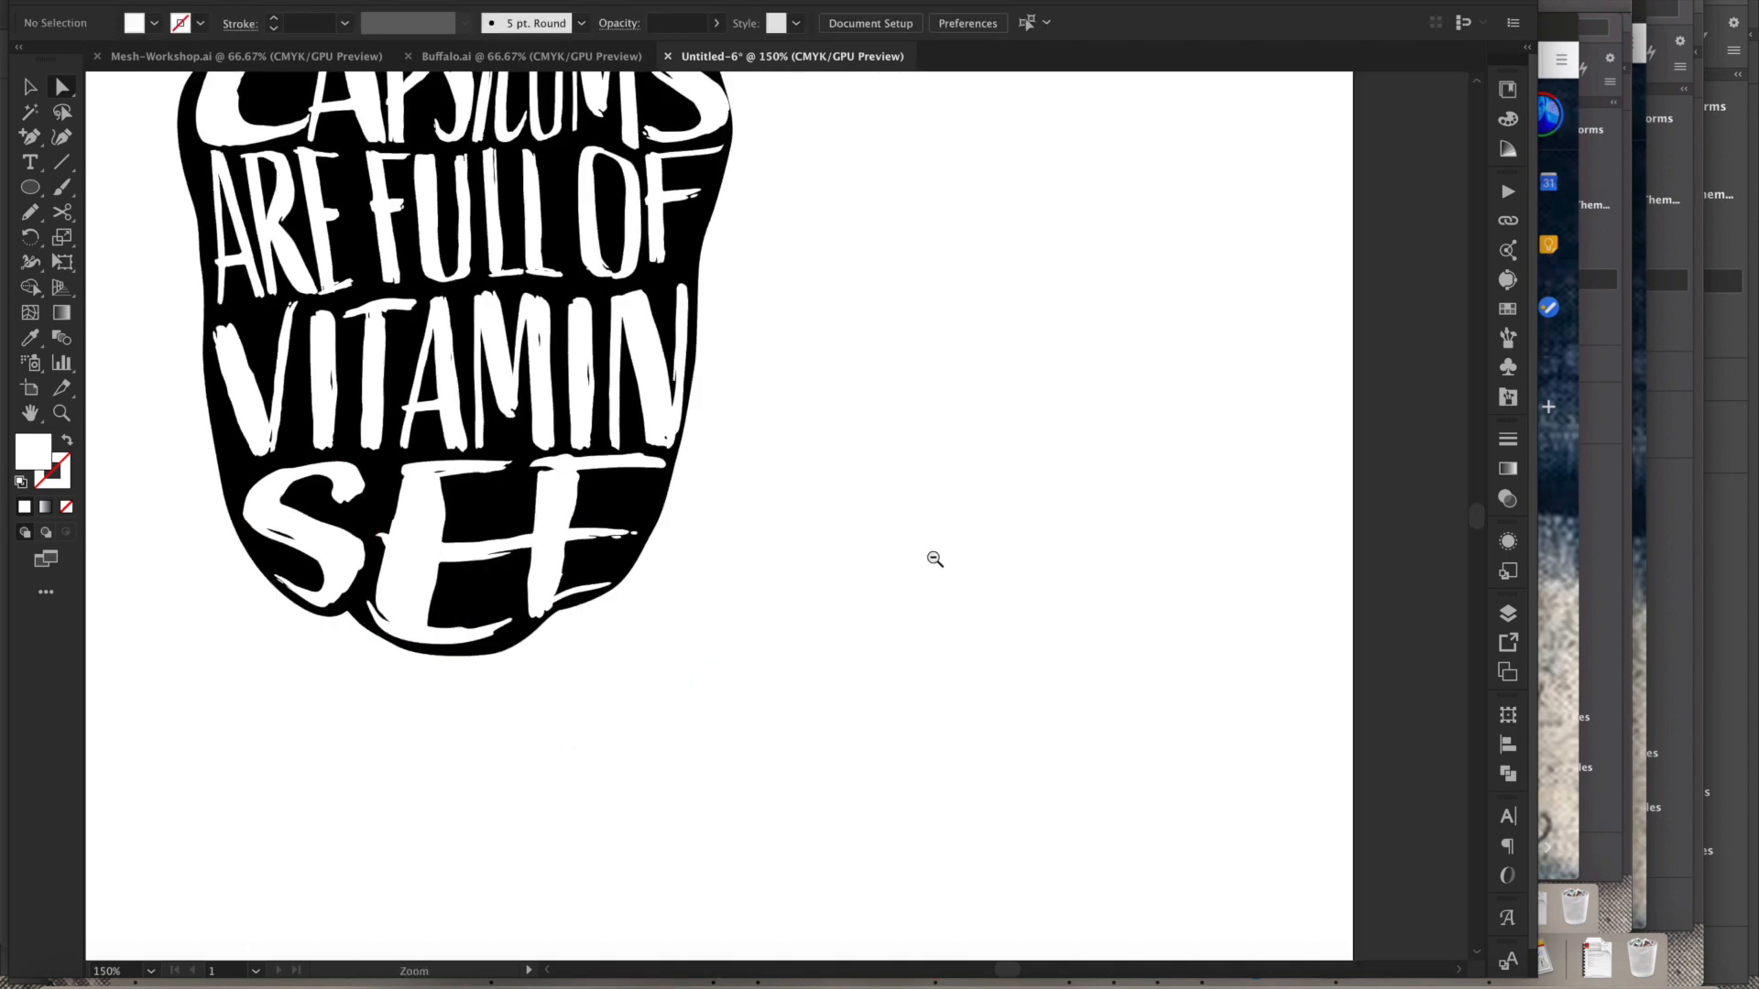
left_click(940, 563, "alt+super")
left_click_drag(779, 498, 844, 564)
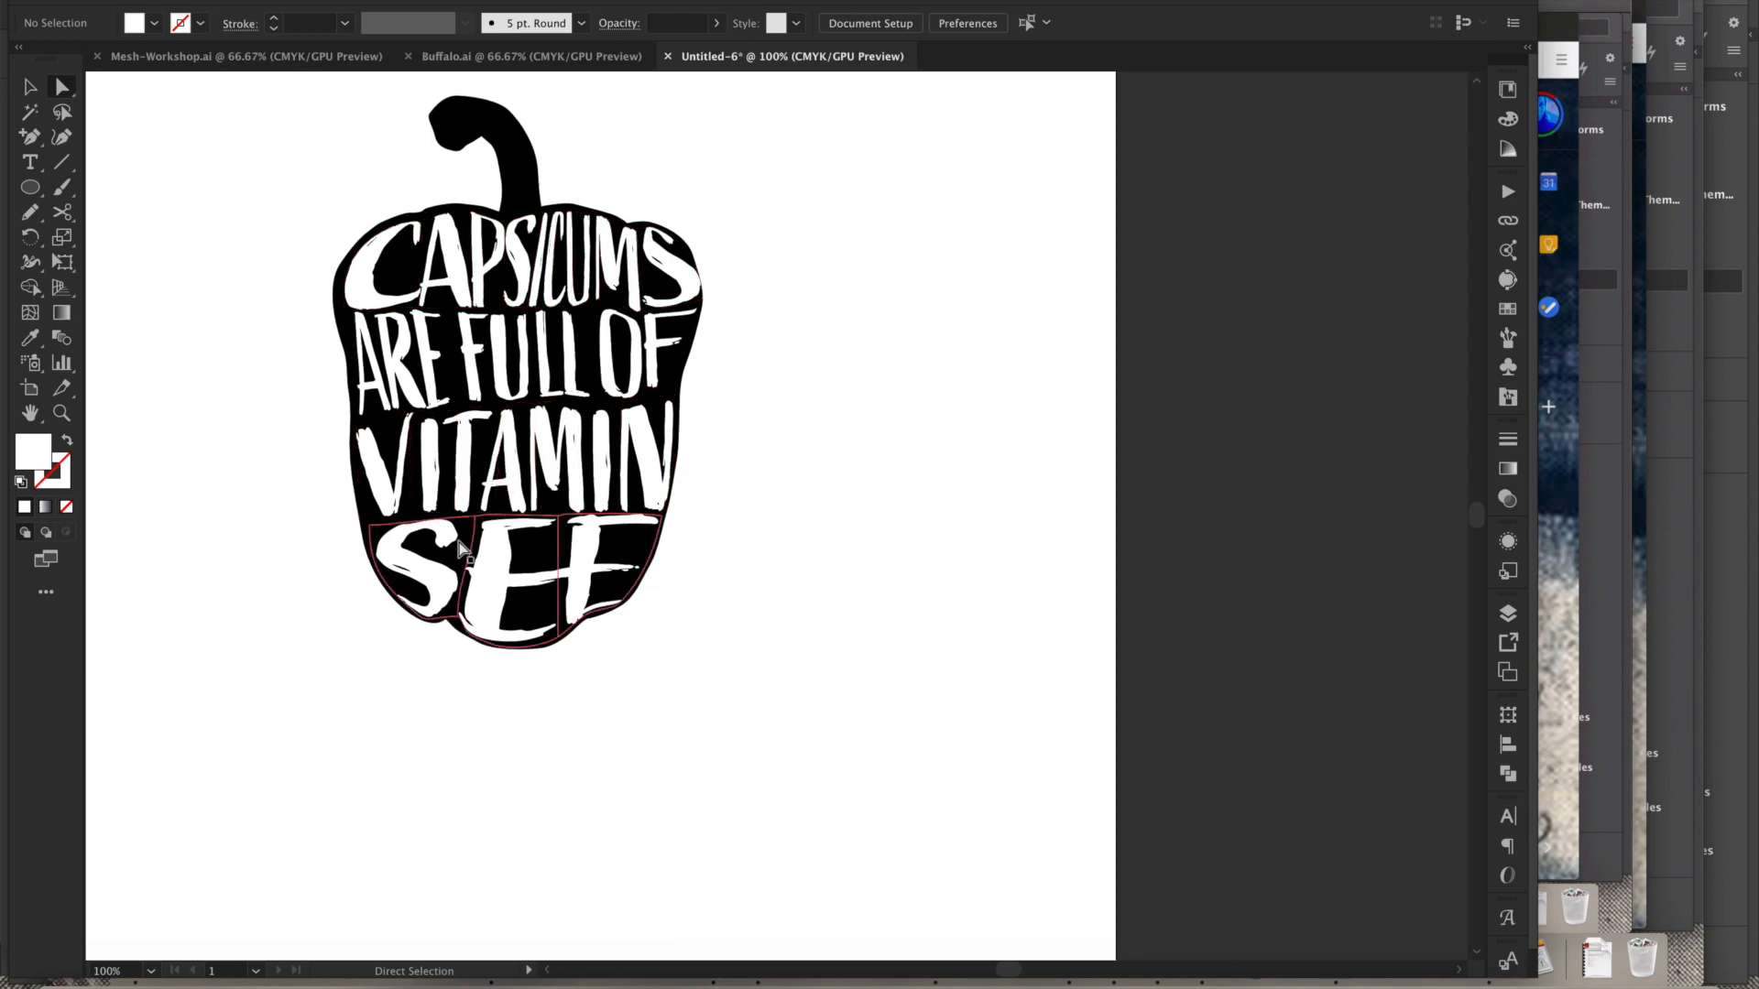
- Try to edit the text inside the VITAMIN envelope
key("t")
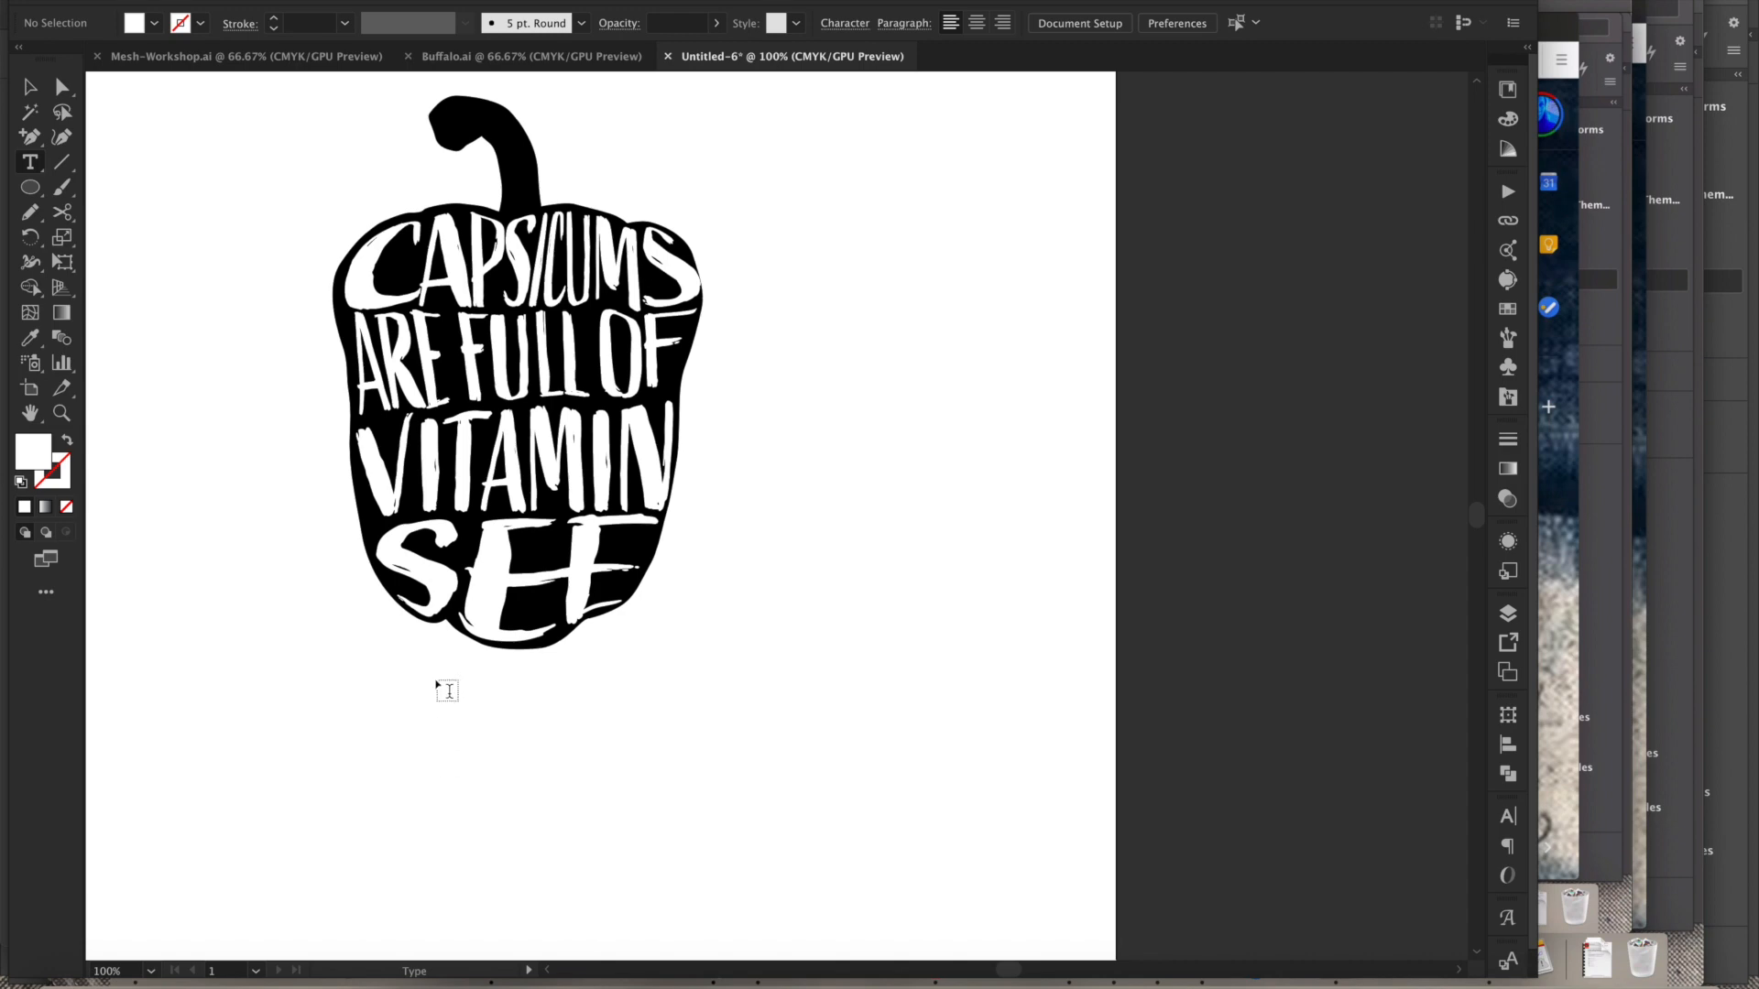
key("v")
double_click(548, 478)
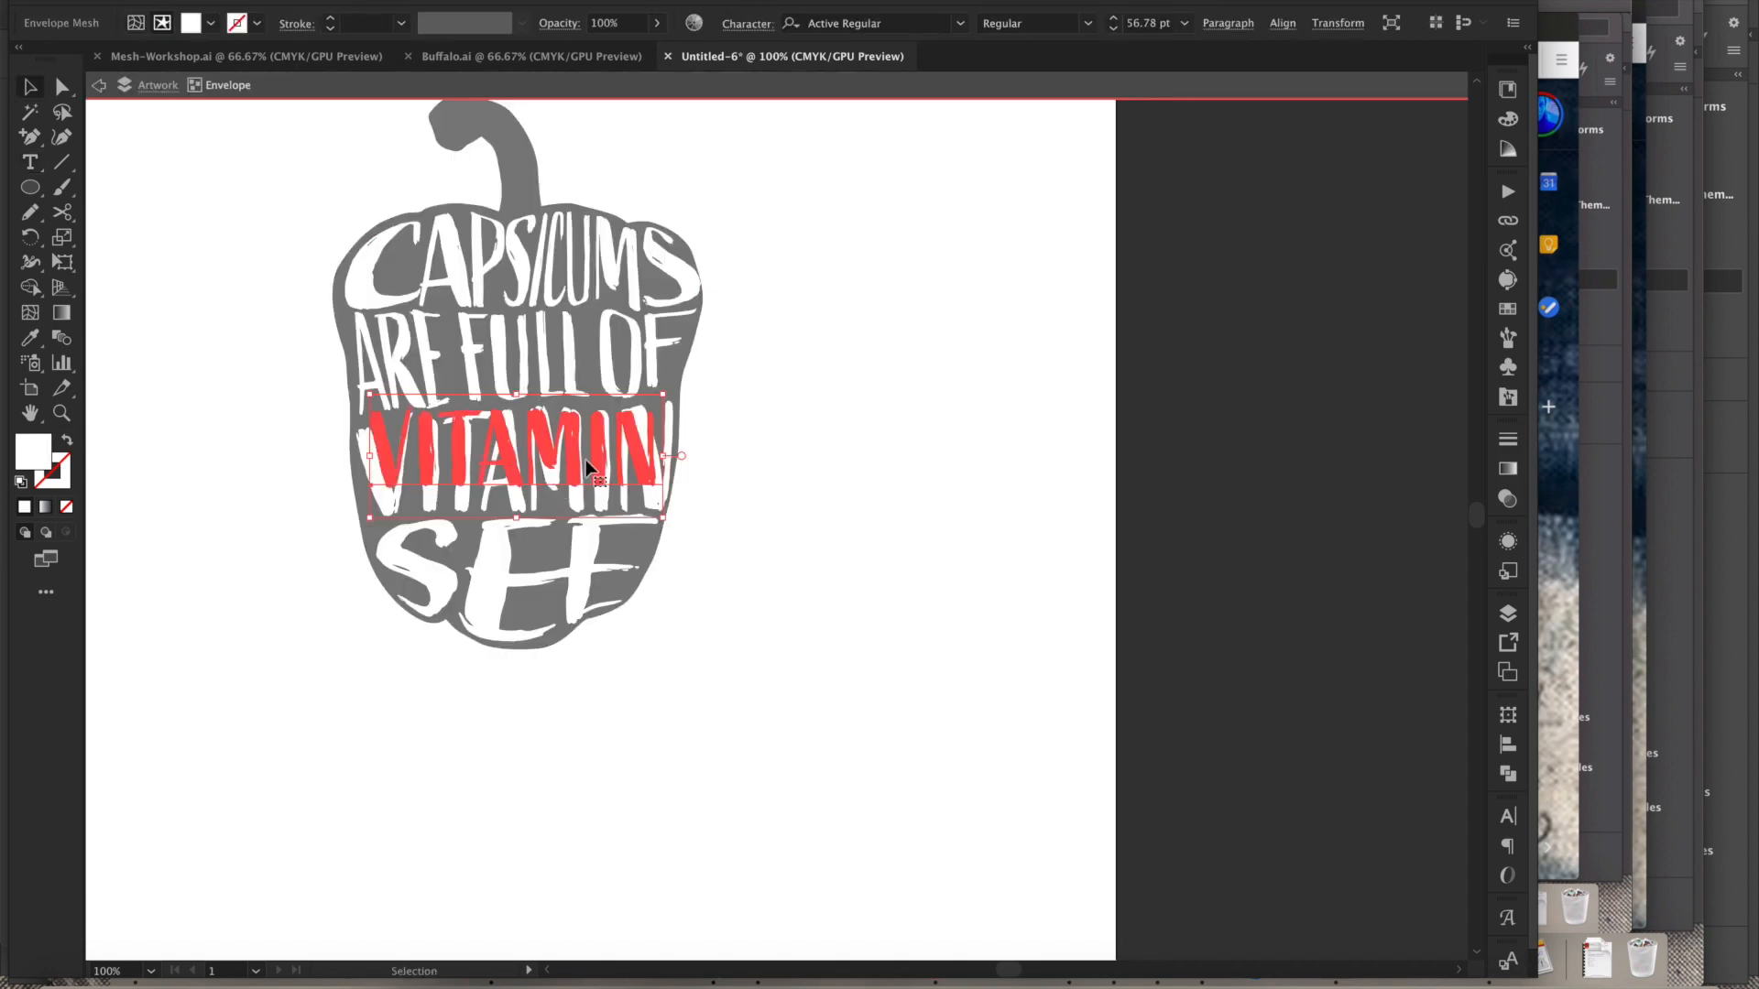
key("t")
left_click_drag(652, 451, 359, 457)
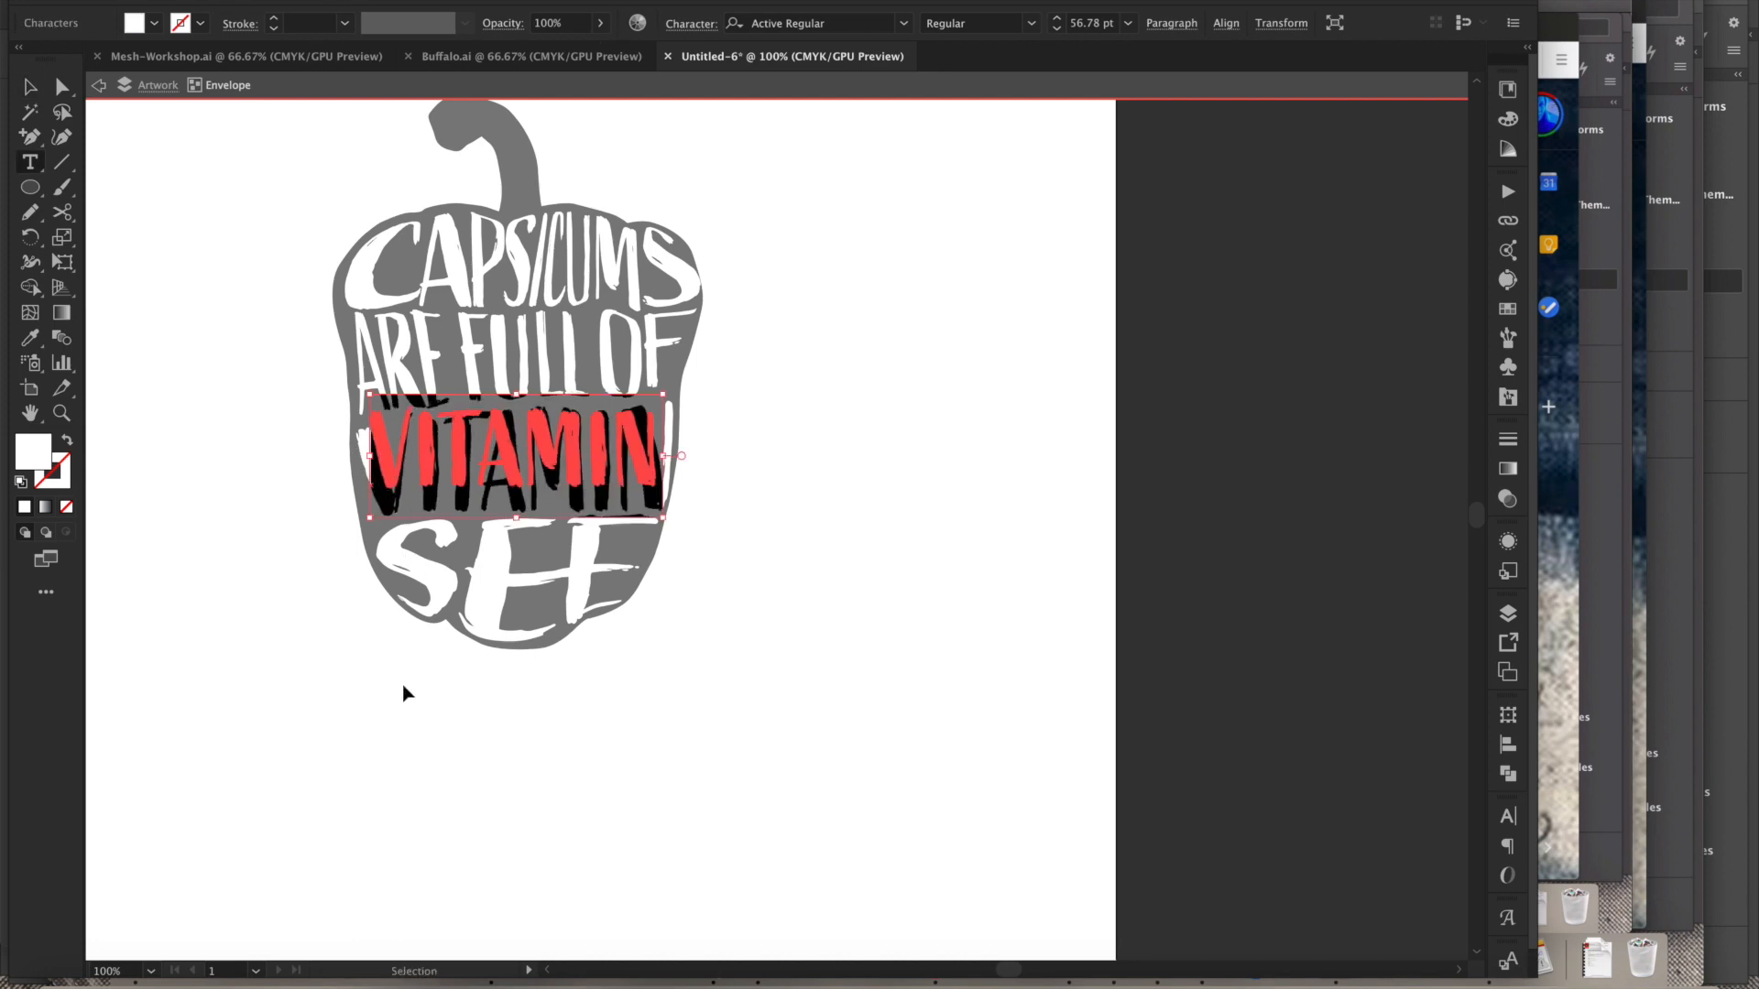
key("Escape")
key("Escape")
left_click(579, 790)
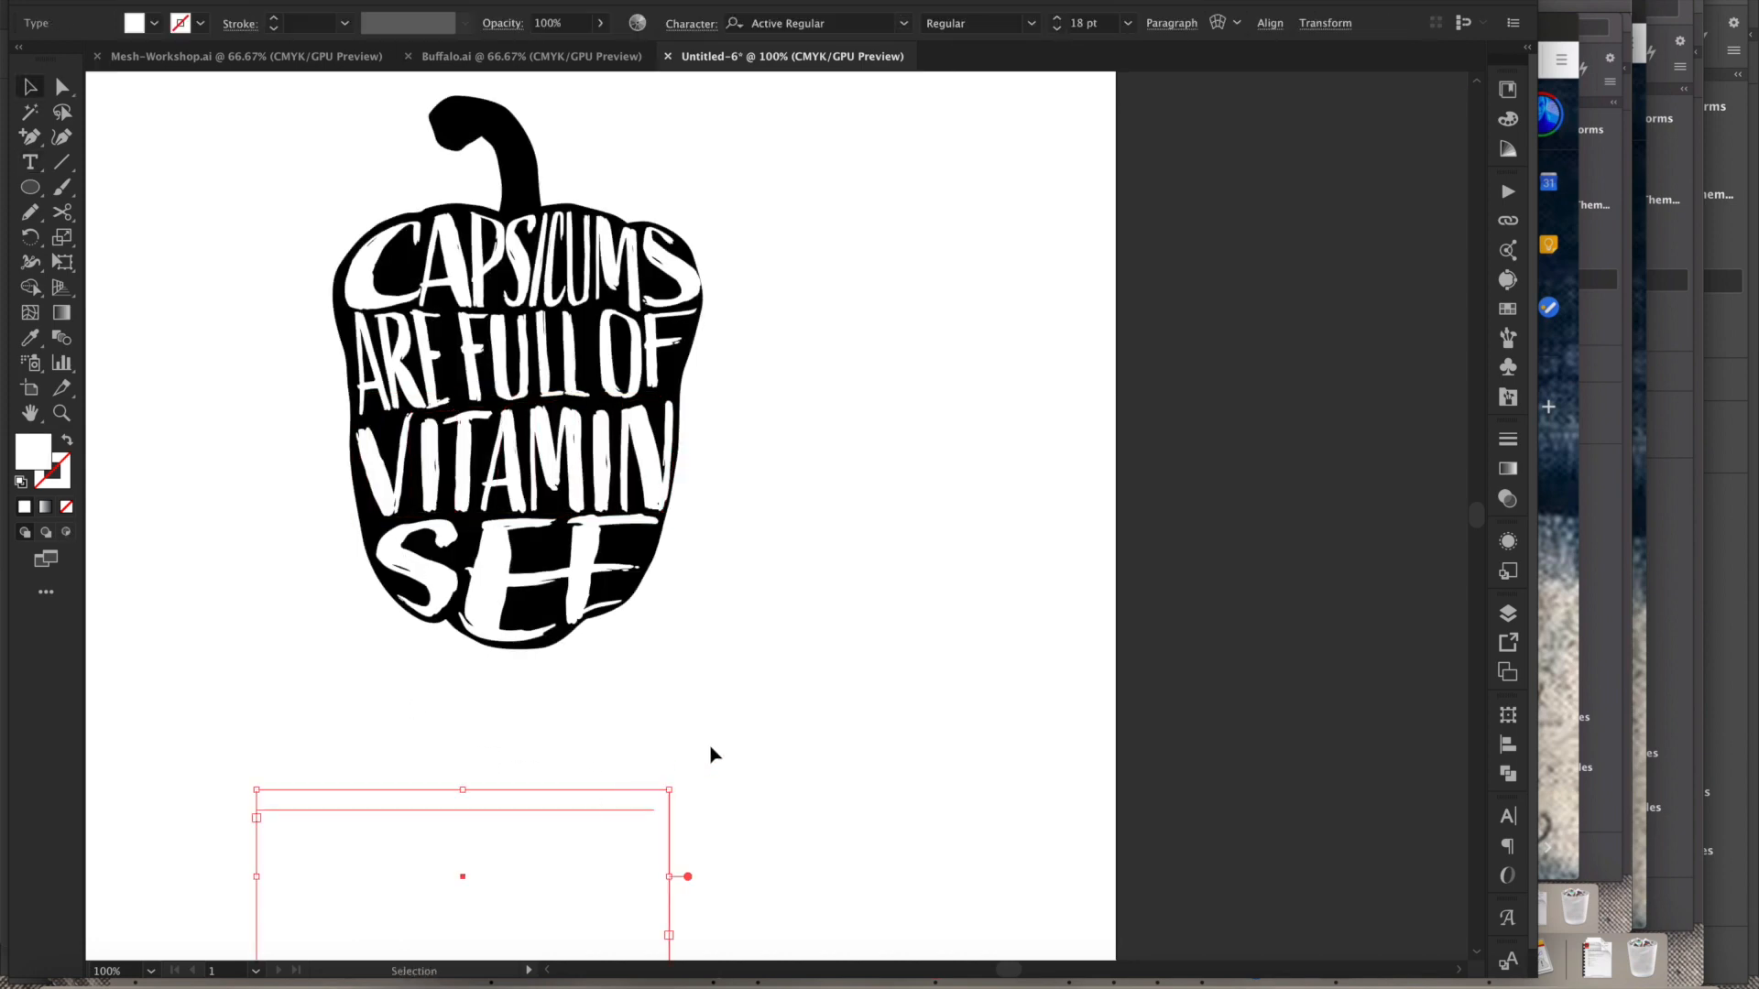
left_click(918, 733)
left_click(754, 510)
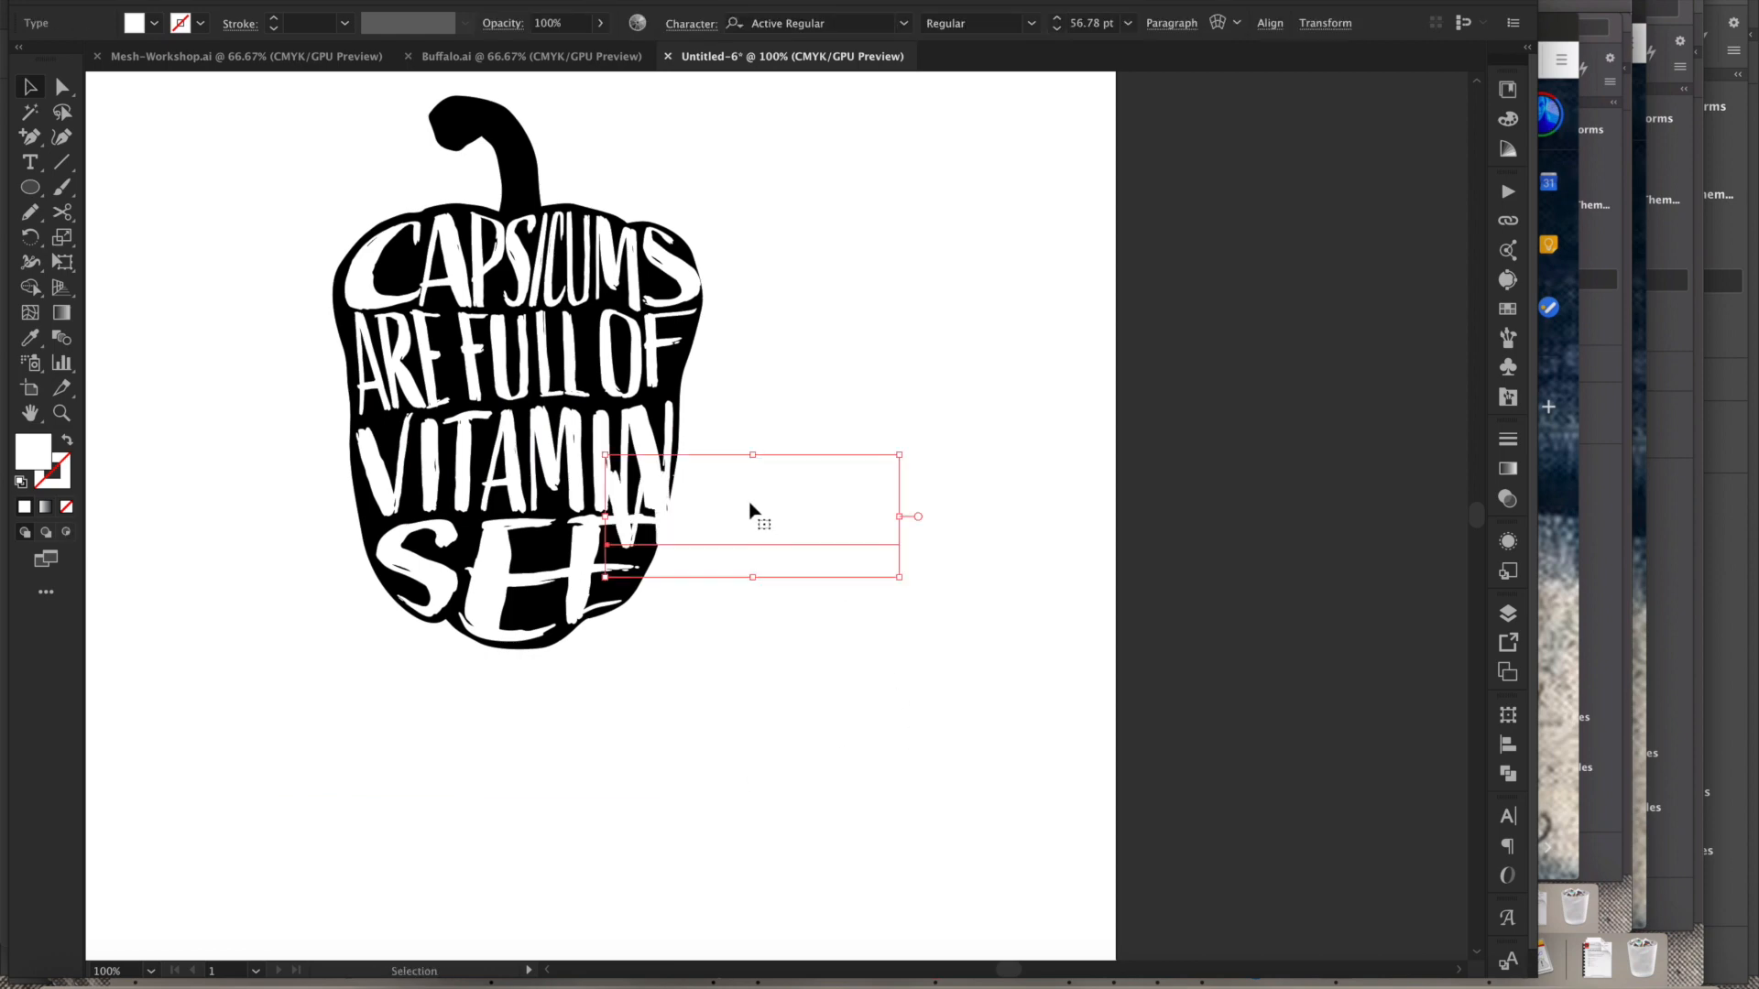
left_click_drag(737, 528, 500, 443)
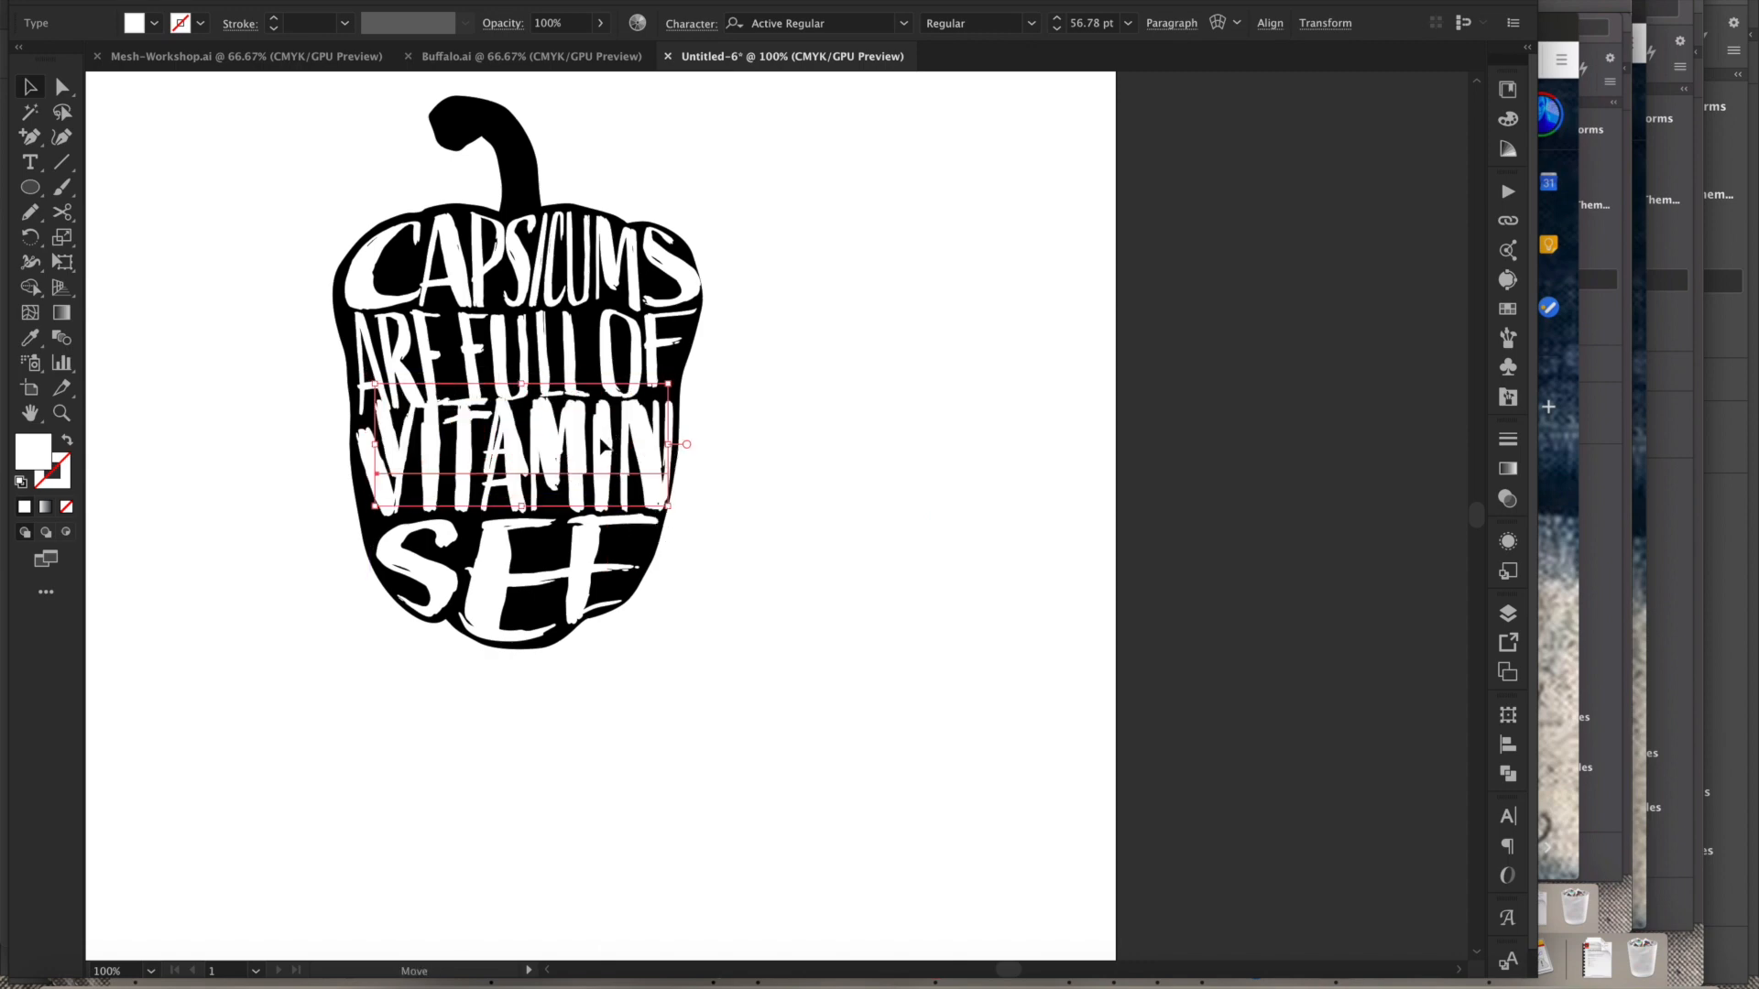
left_click_drag(526, 263, 579, 449)
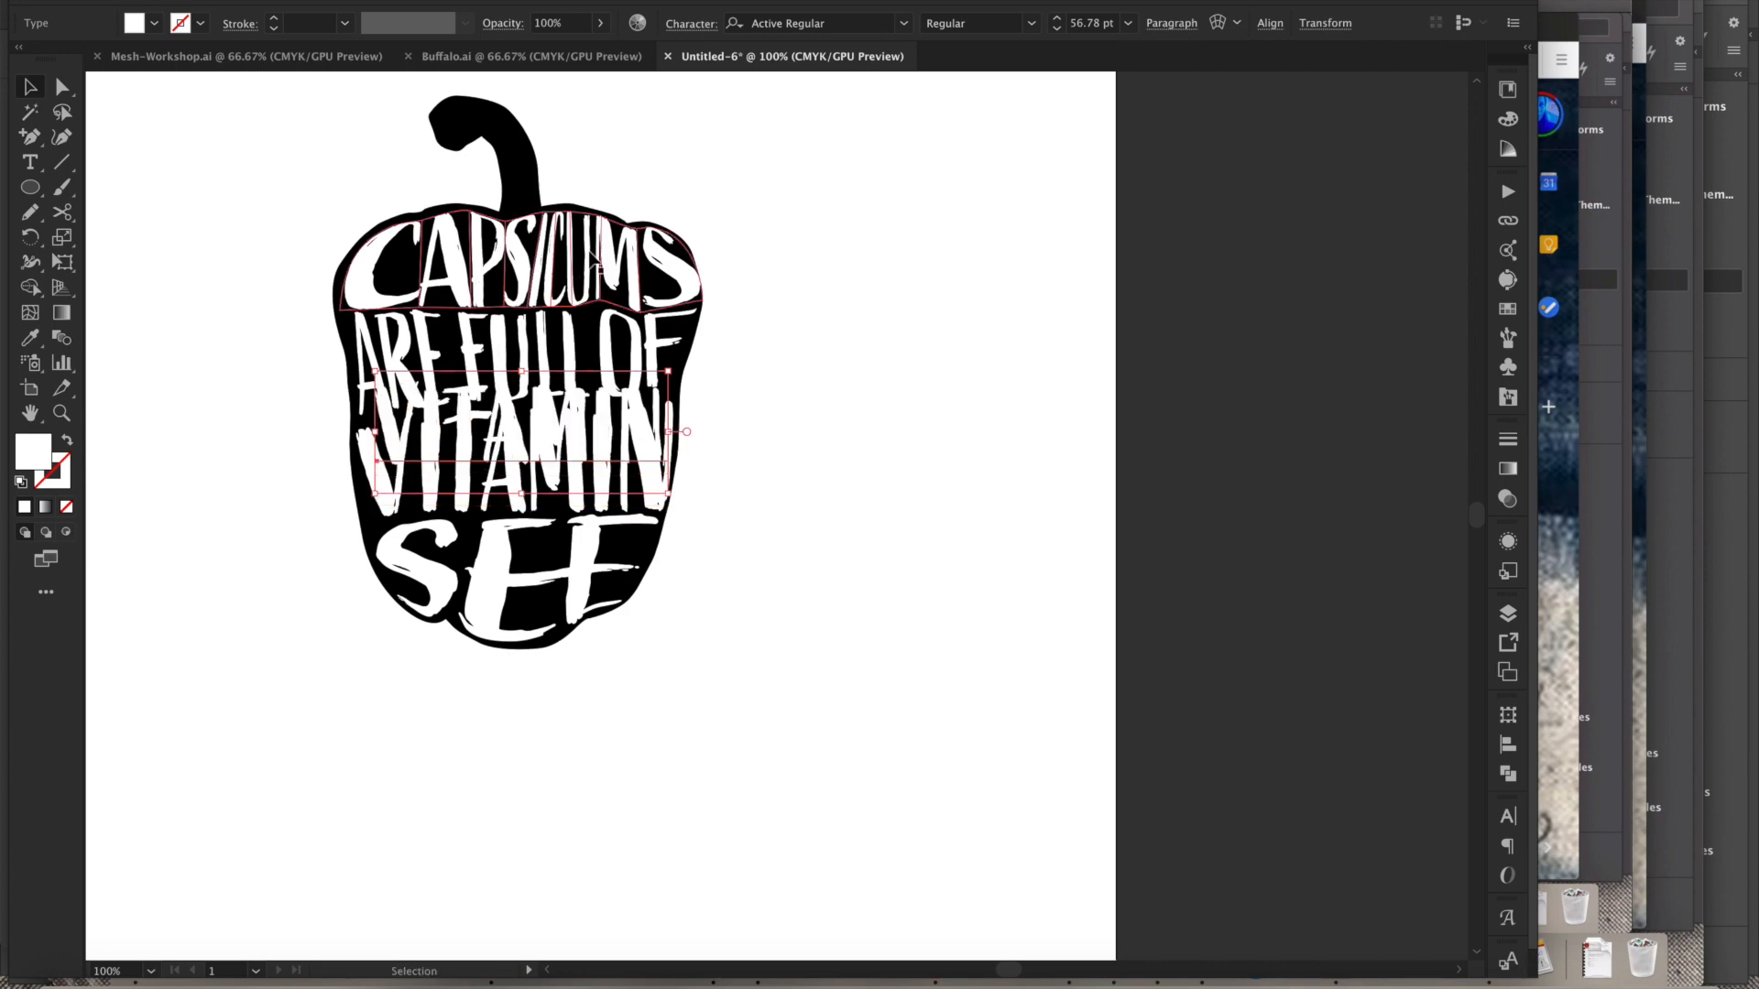
left_click_drag(578, 449, 503, 437)
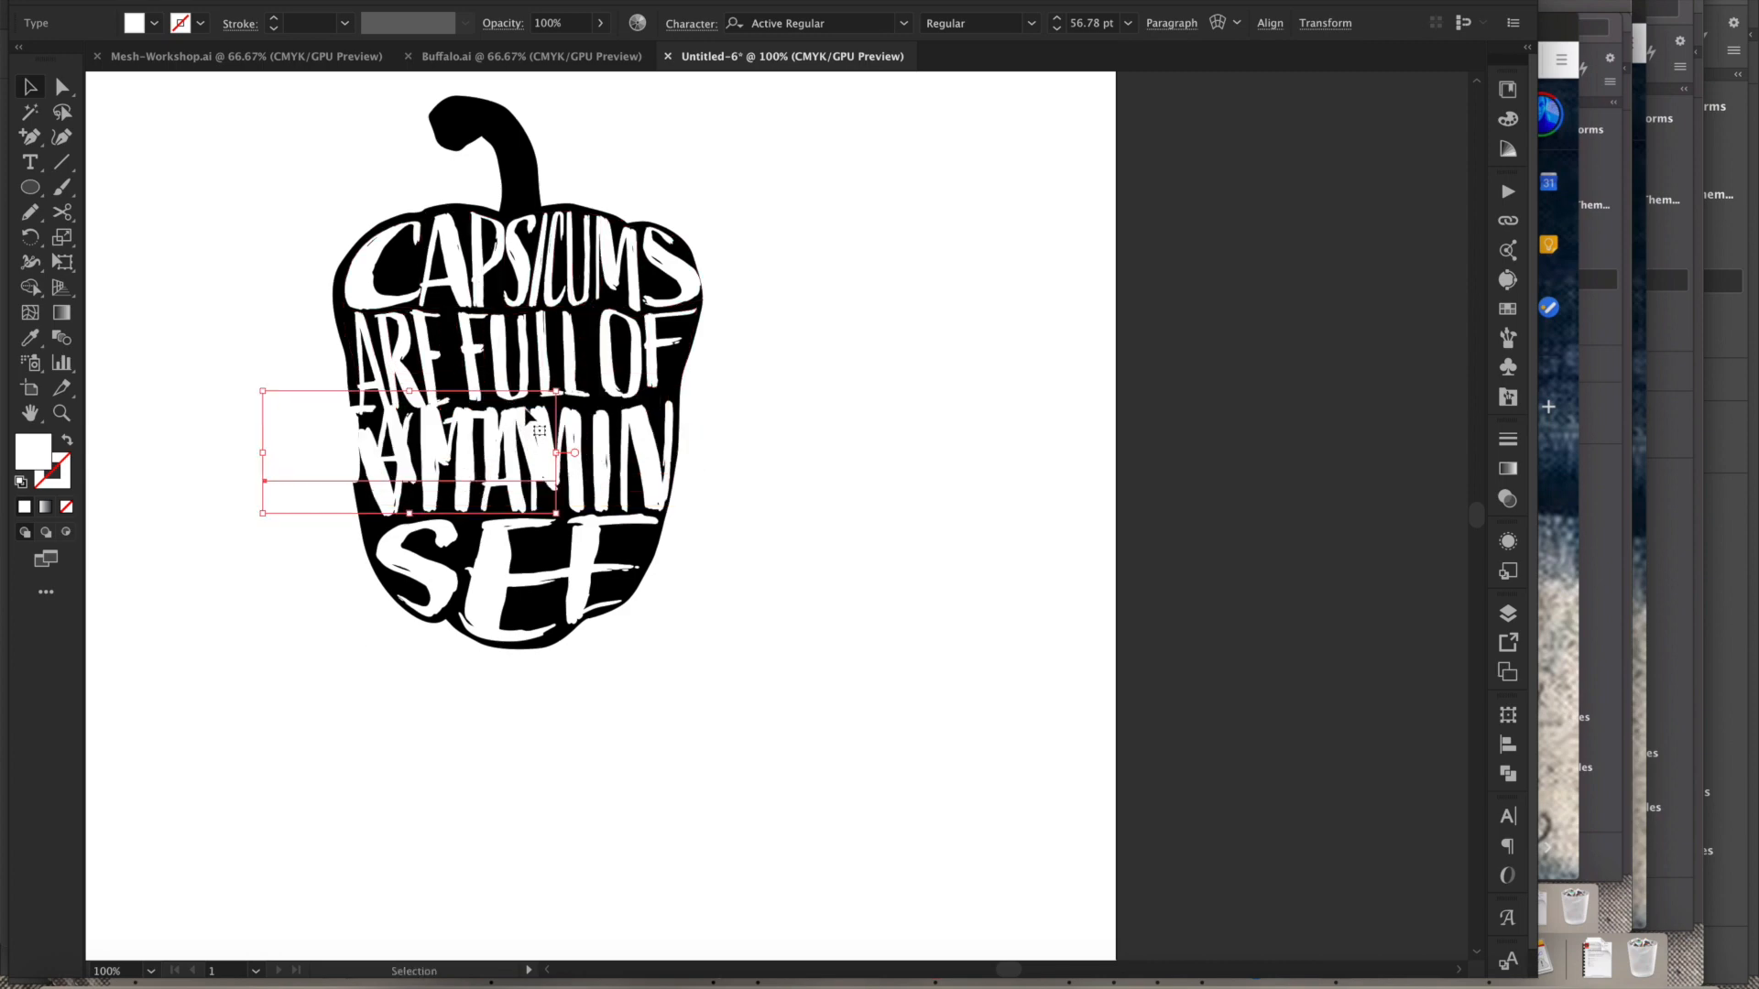
key("e")
left_click_drag(556, 392, 590, 359)
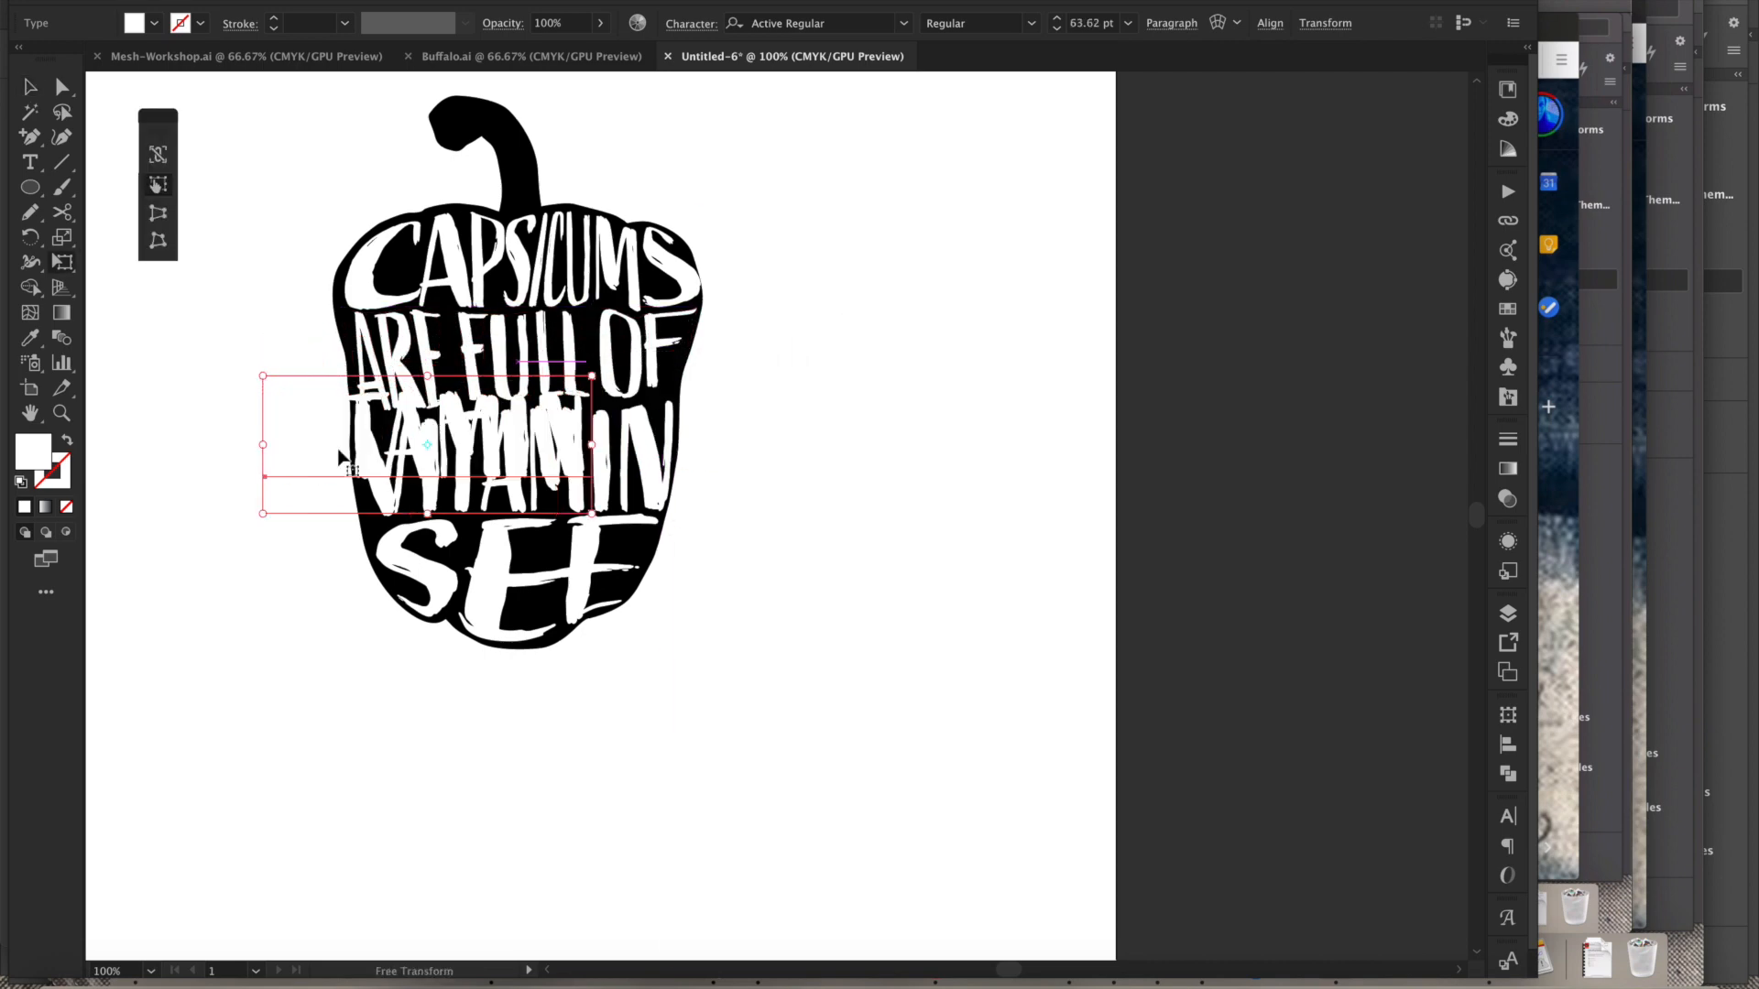
left_click_drag(358, 439, 443, 307)
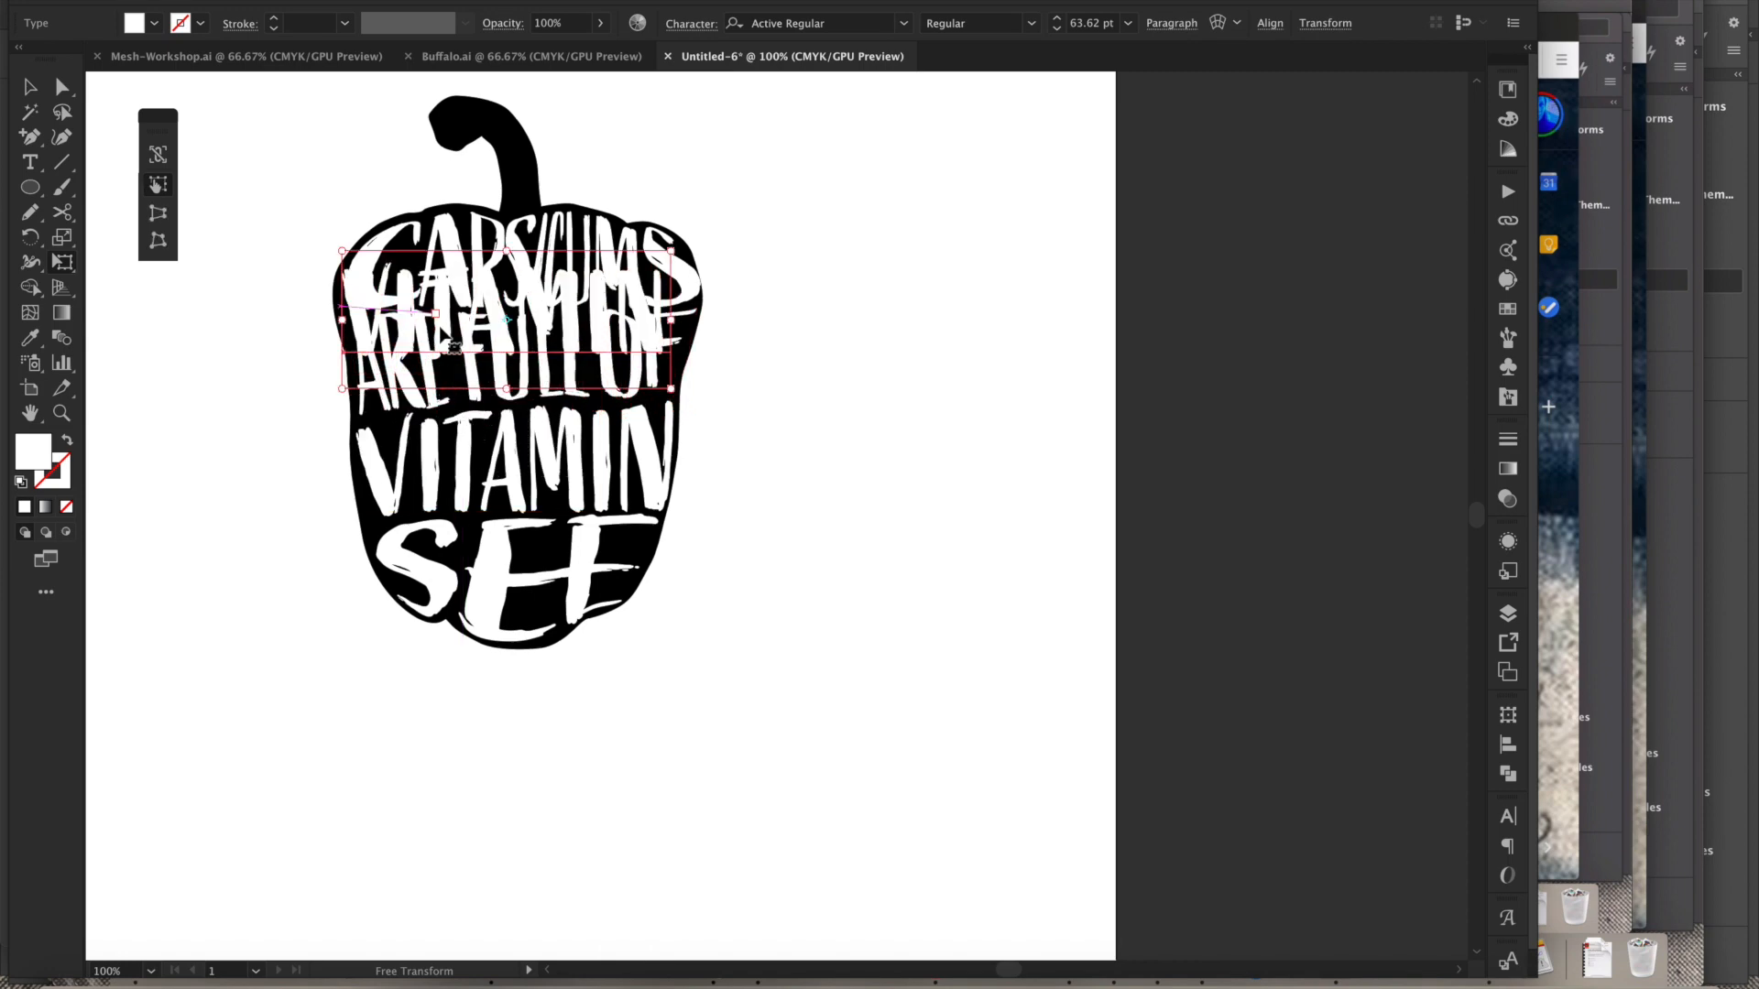
key("Delete")
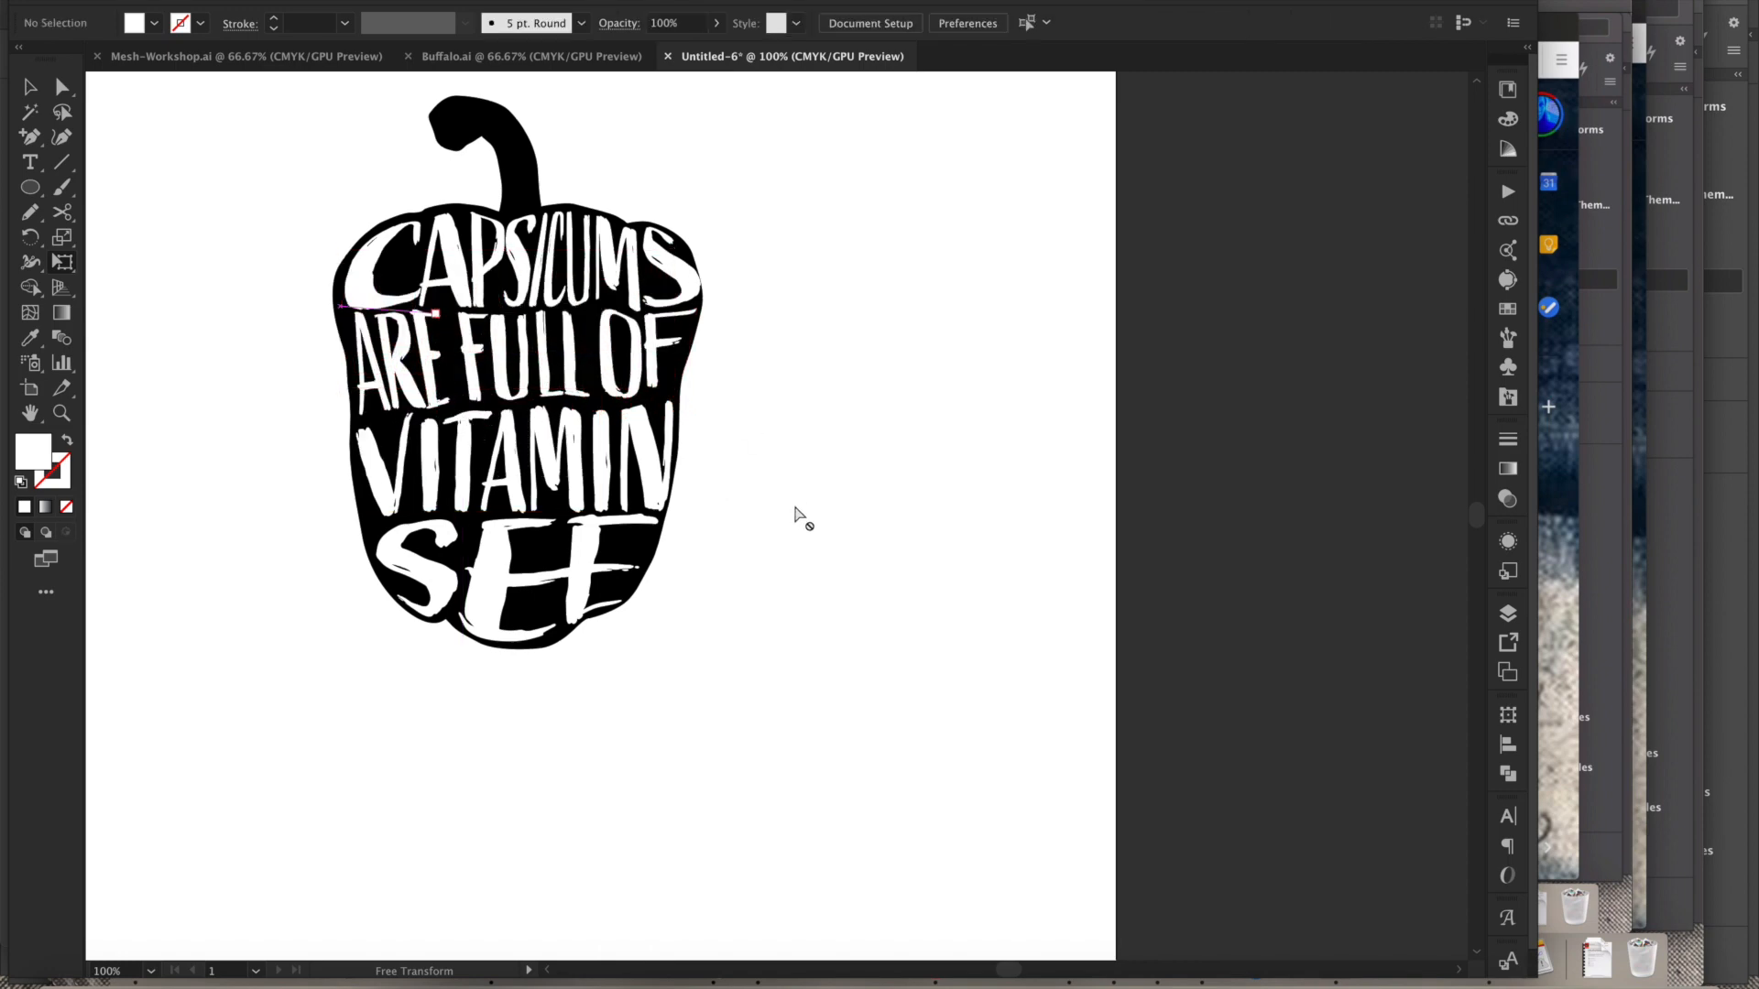
- Switch between the open documents to compare the pepper with the Rosa Parks and buffalo examples
mouse_move(857, 504)
left_mouse_down()
mouse_move(835, 445)
mouse_move(856, 491)
left_mouse_up()
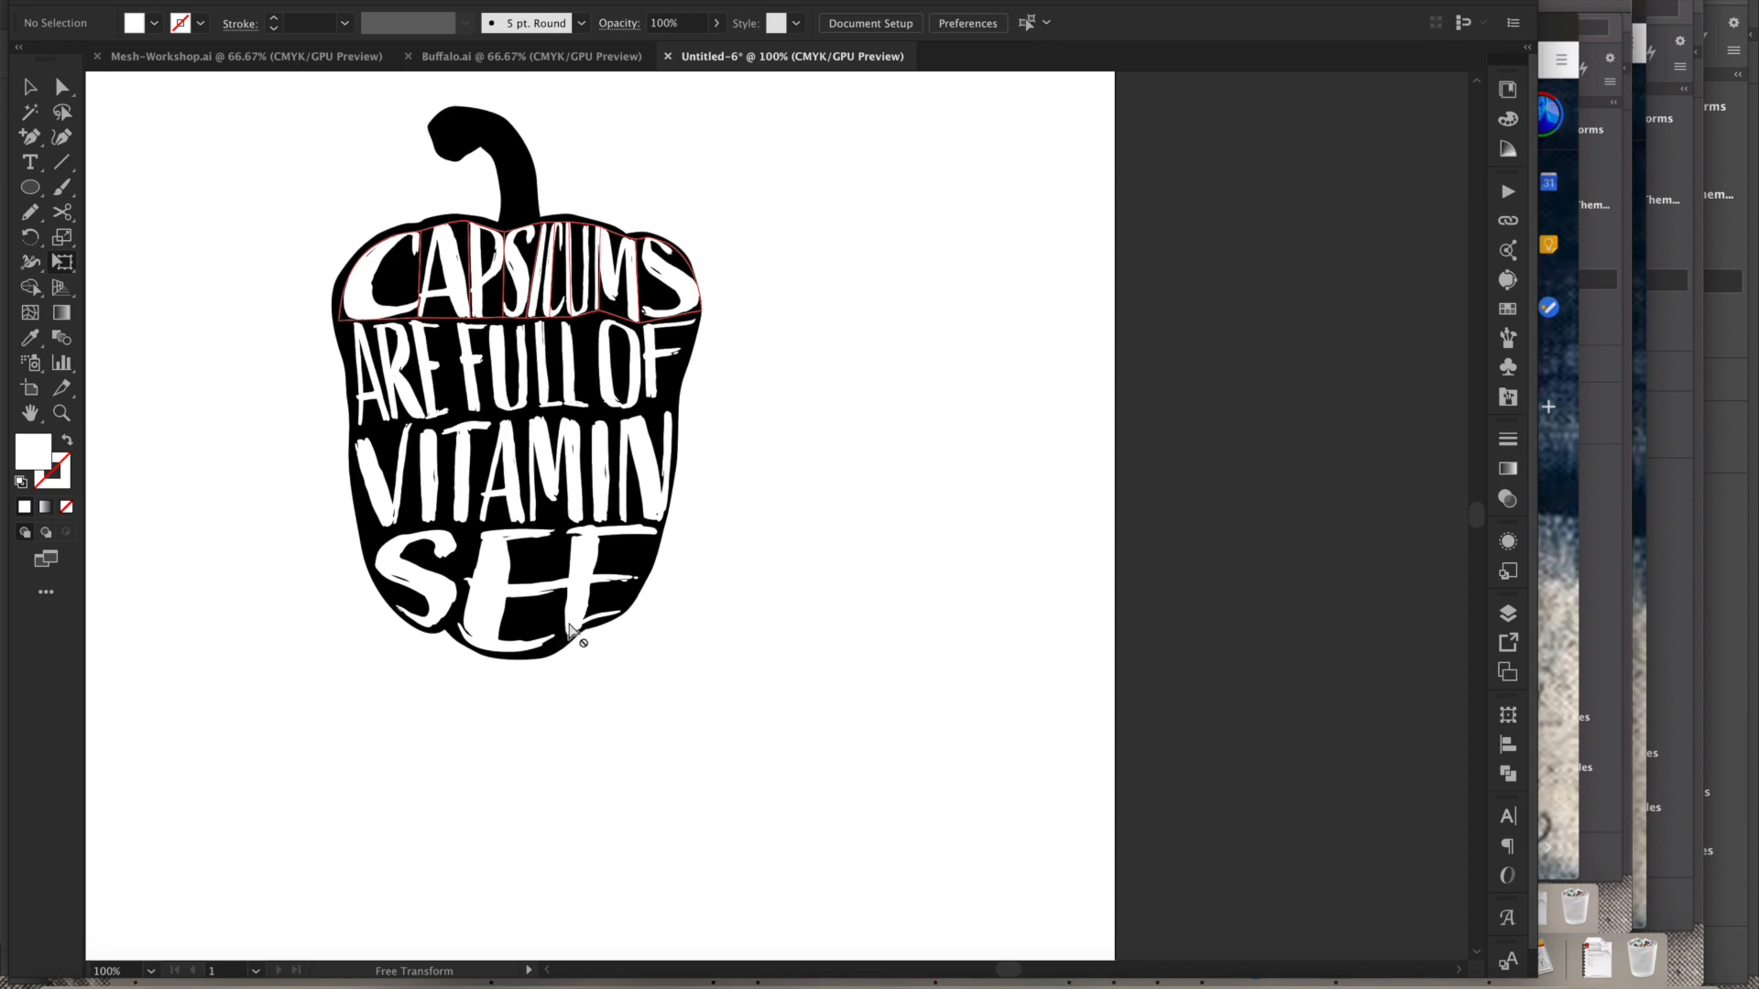
key("space")
left_click_drag(845, 369, 837, 514)
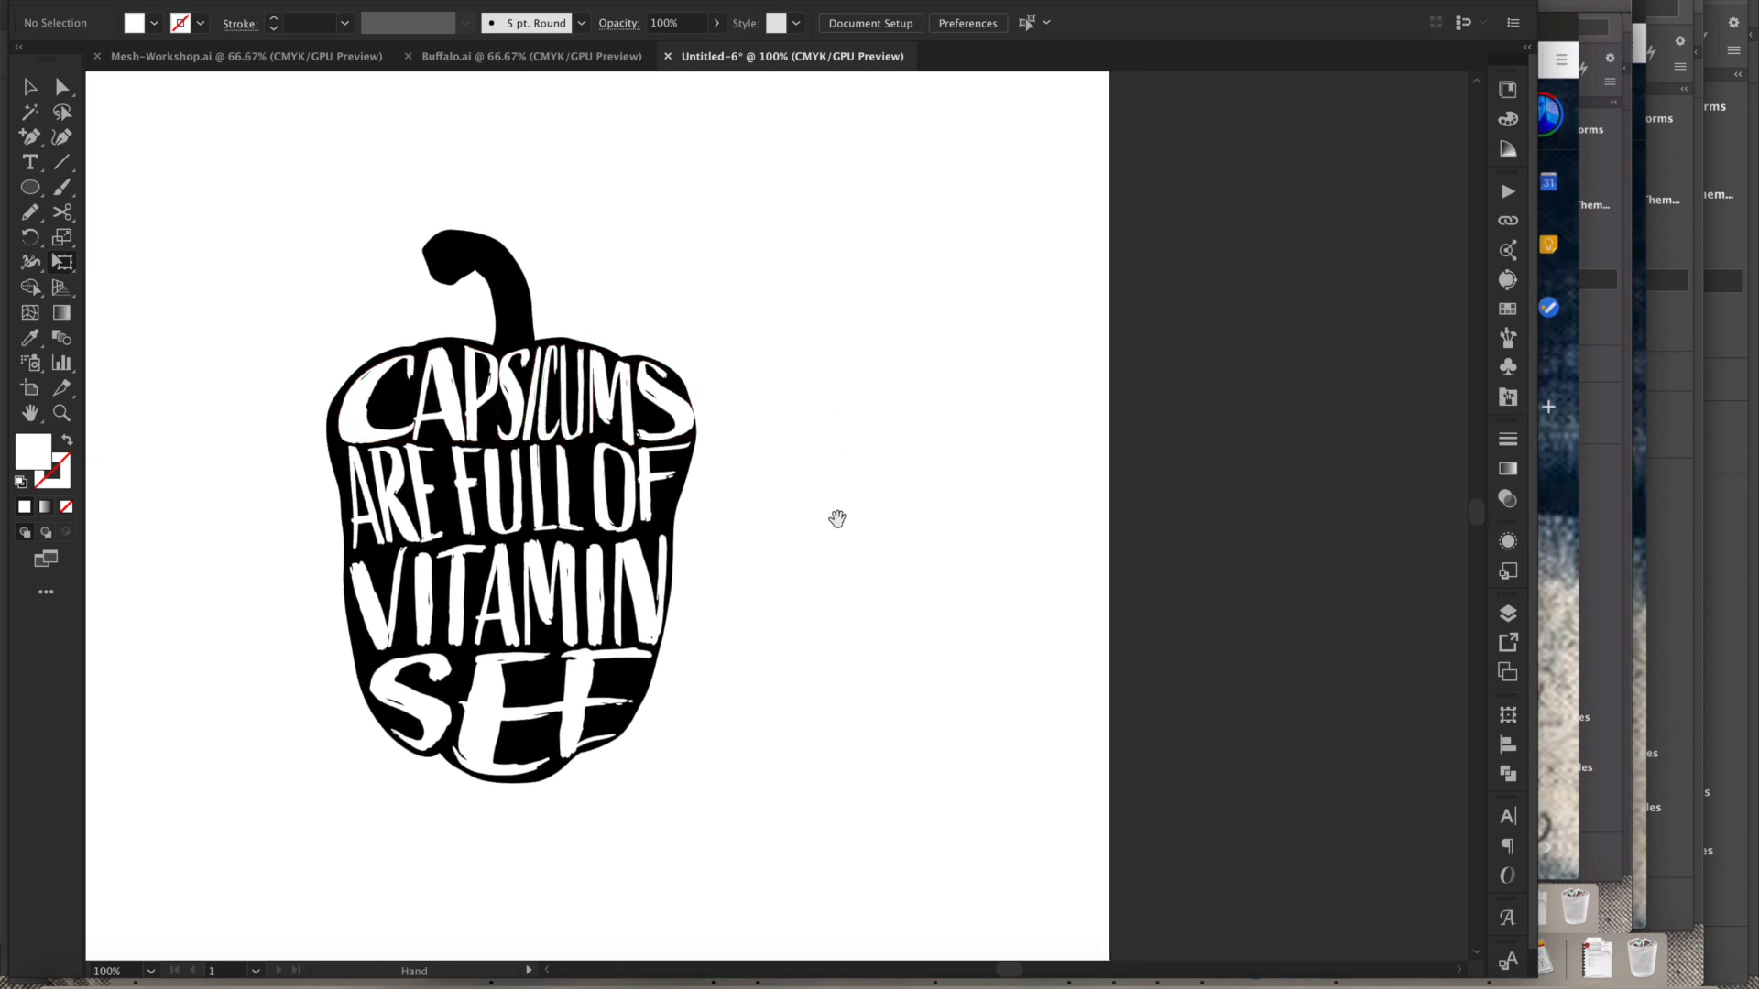
scroll(838, 534, "down", 3)
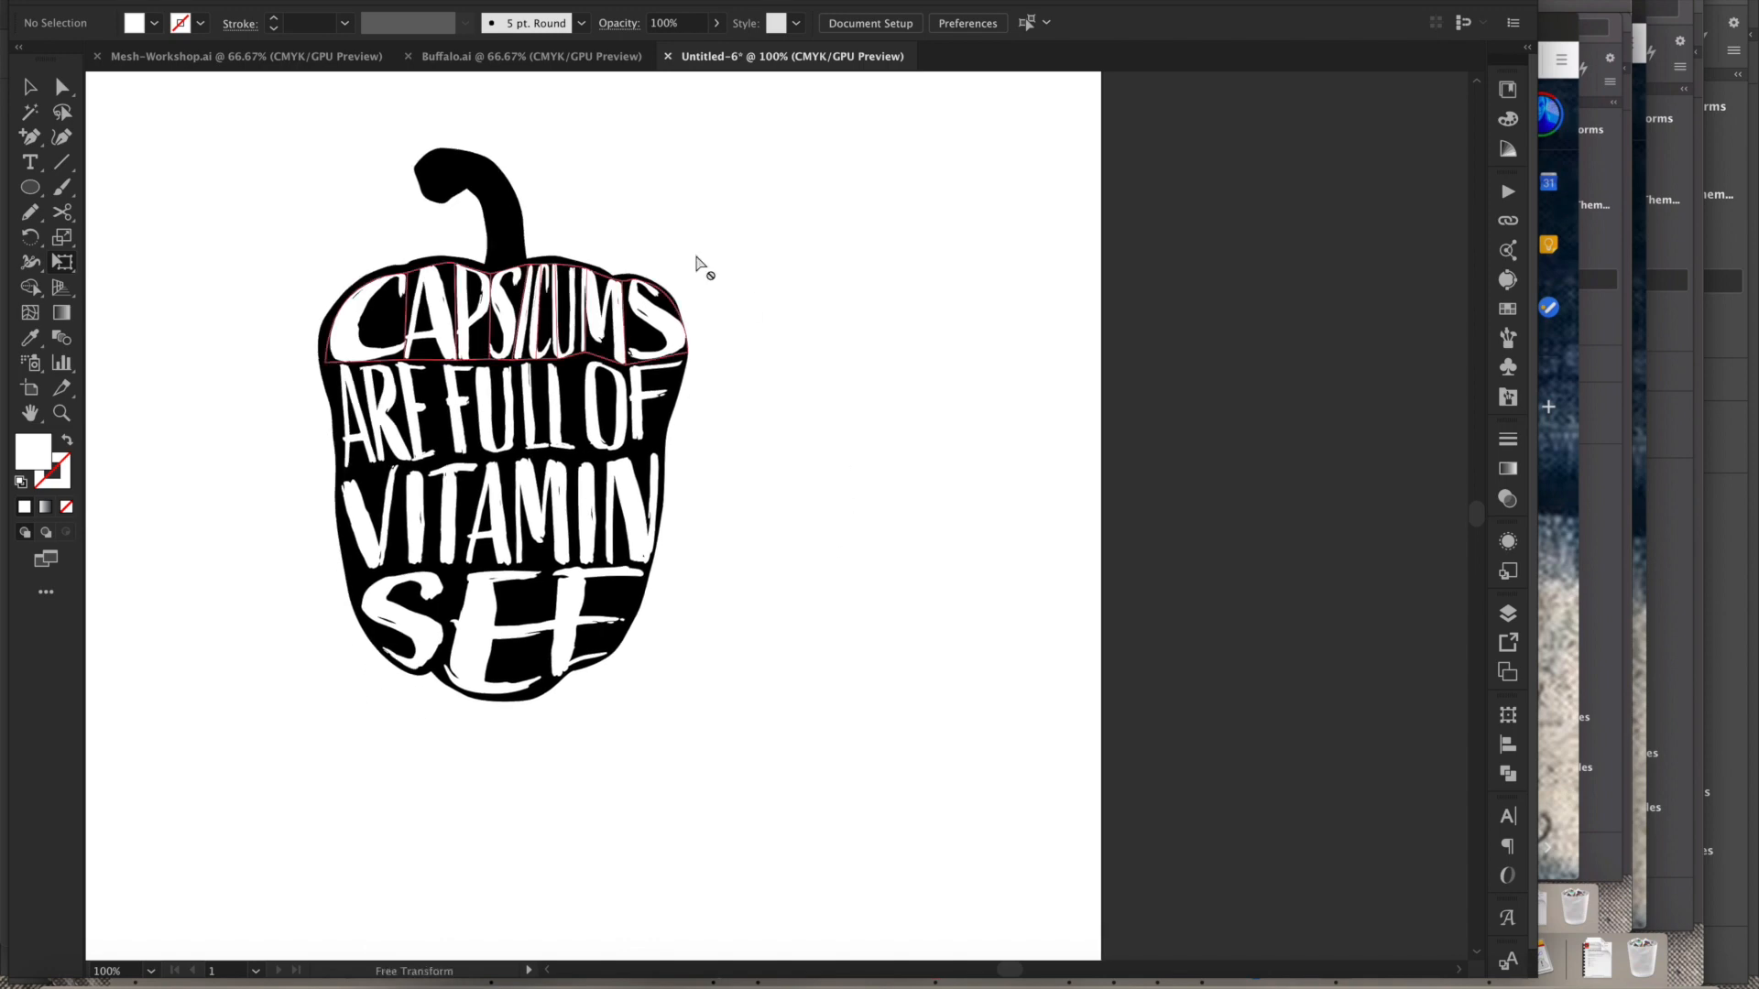
scroll(778, 491, "up", 1)
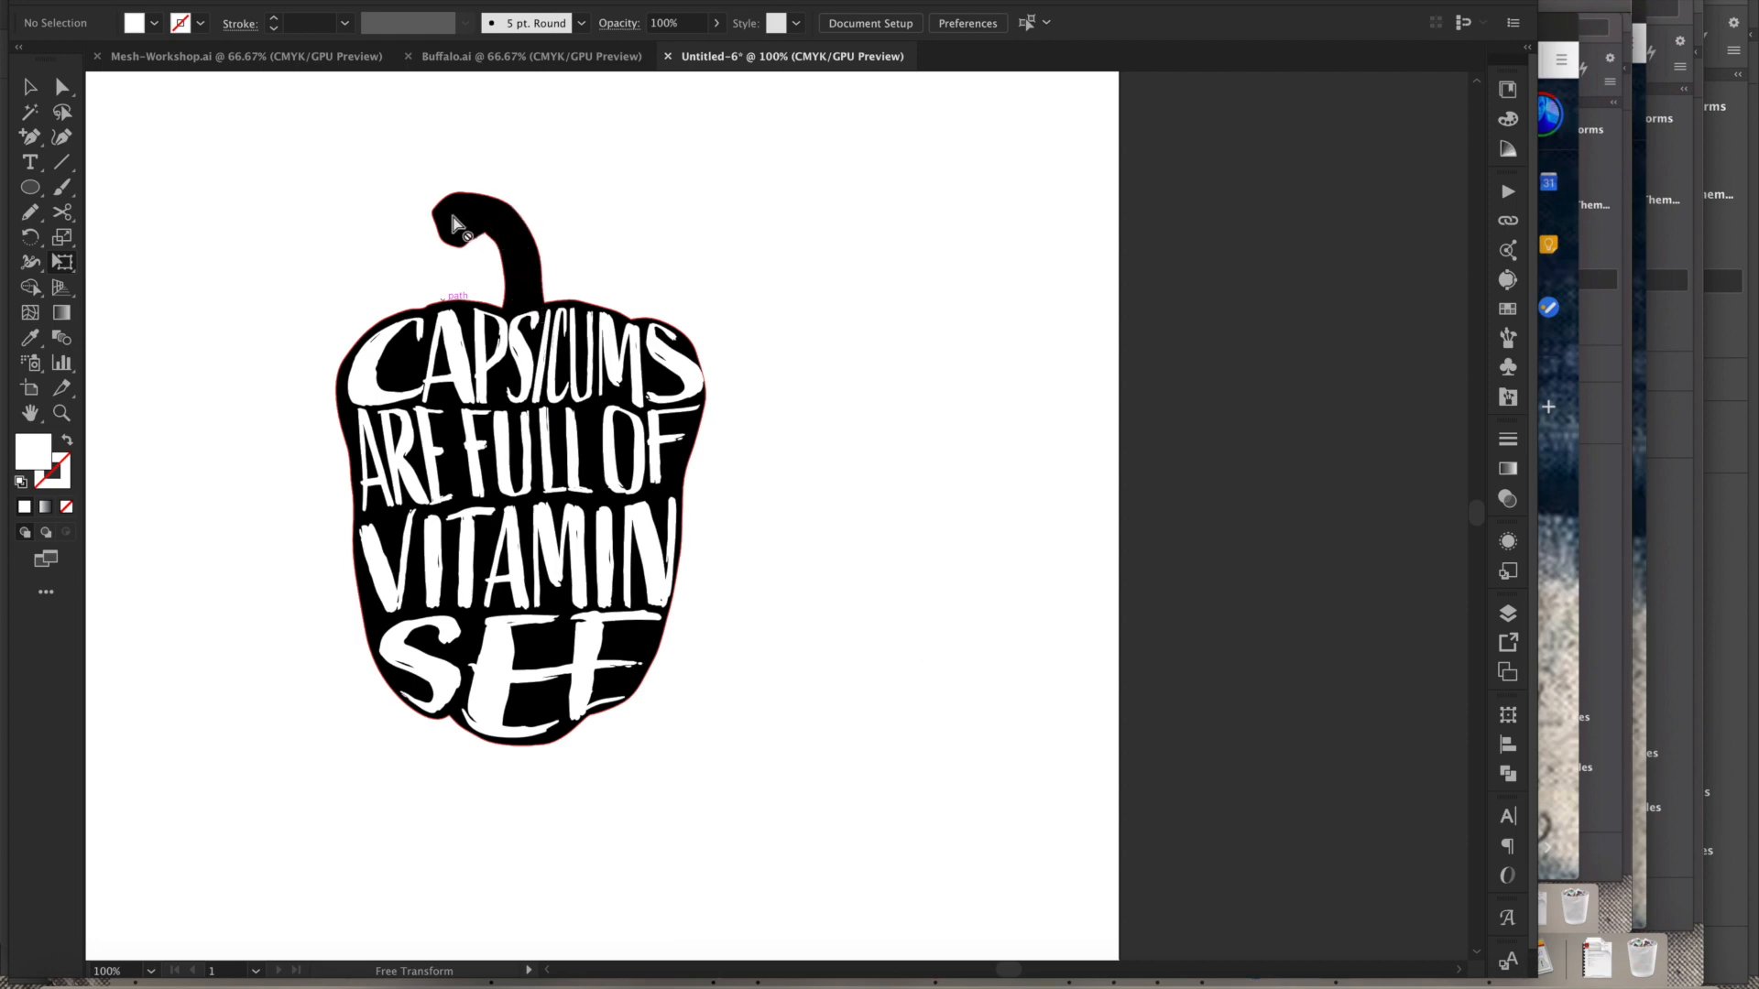
key("space")
key("super+minus")
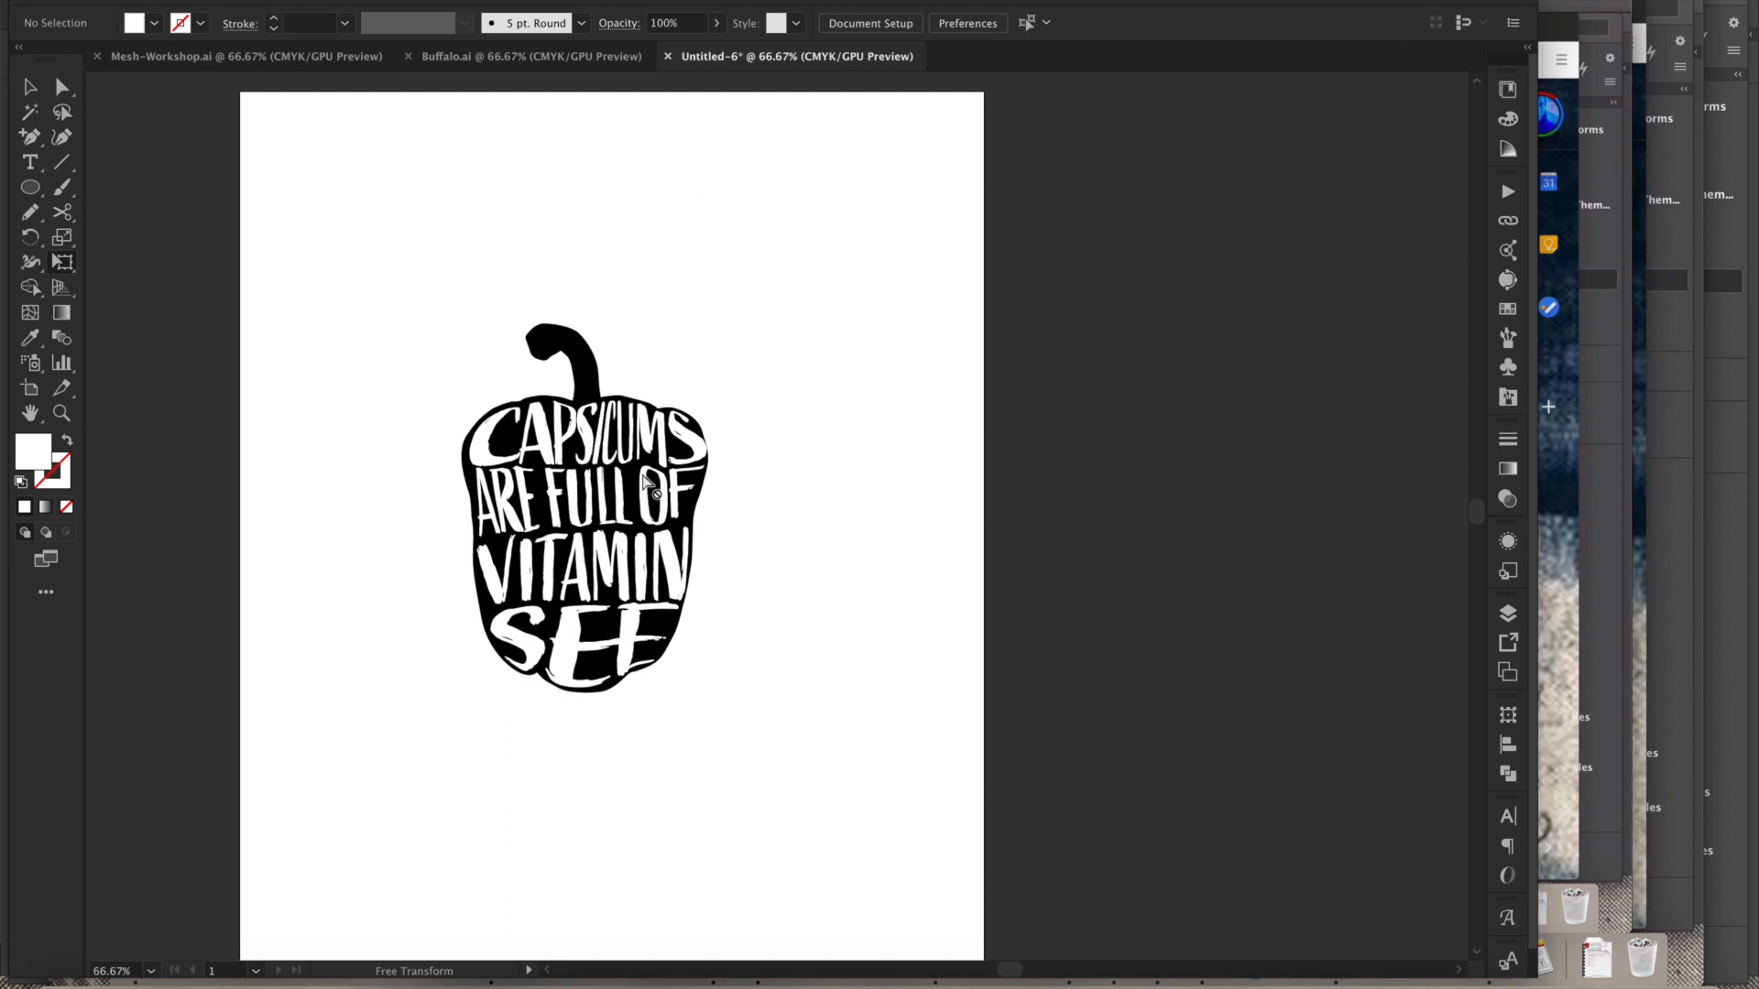
left_click(284, 58)
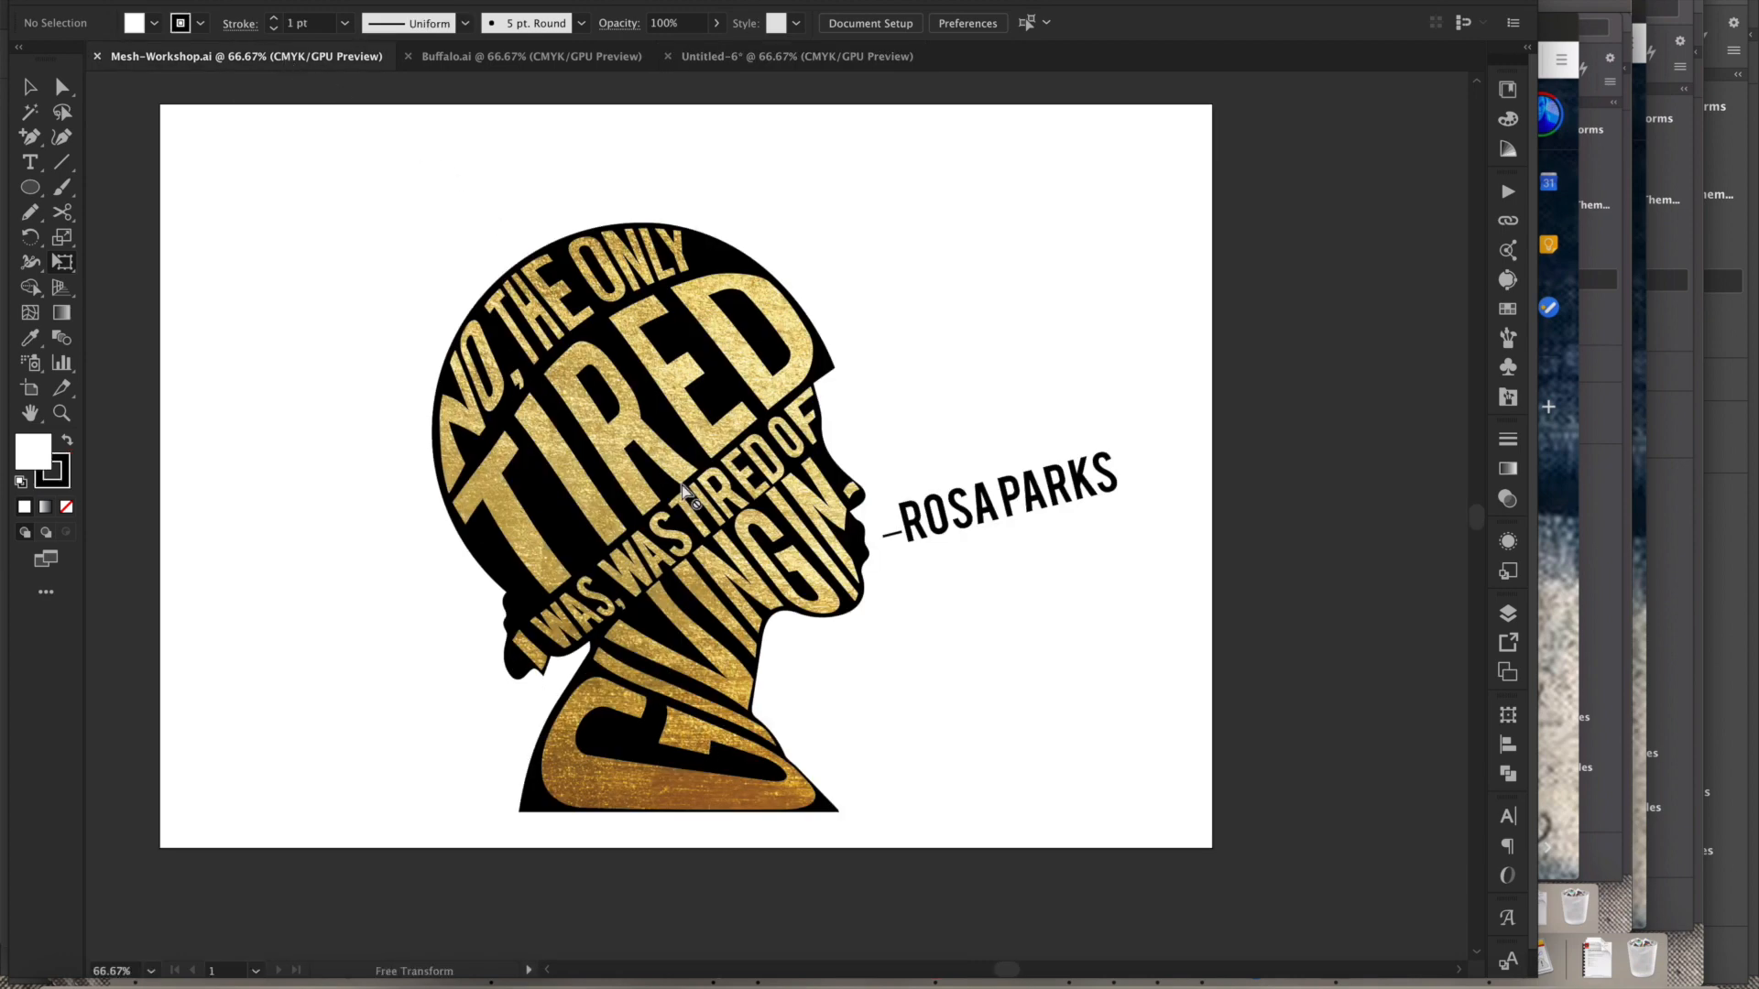
left_click(511, 59)
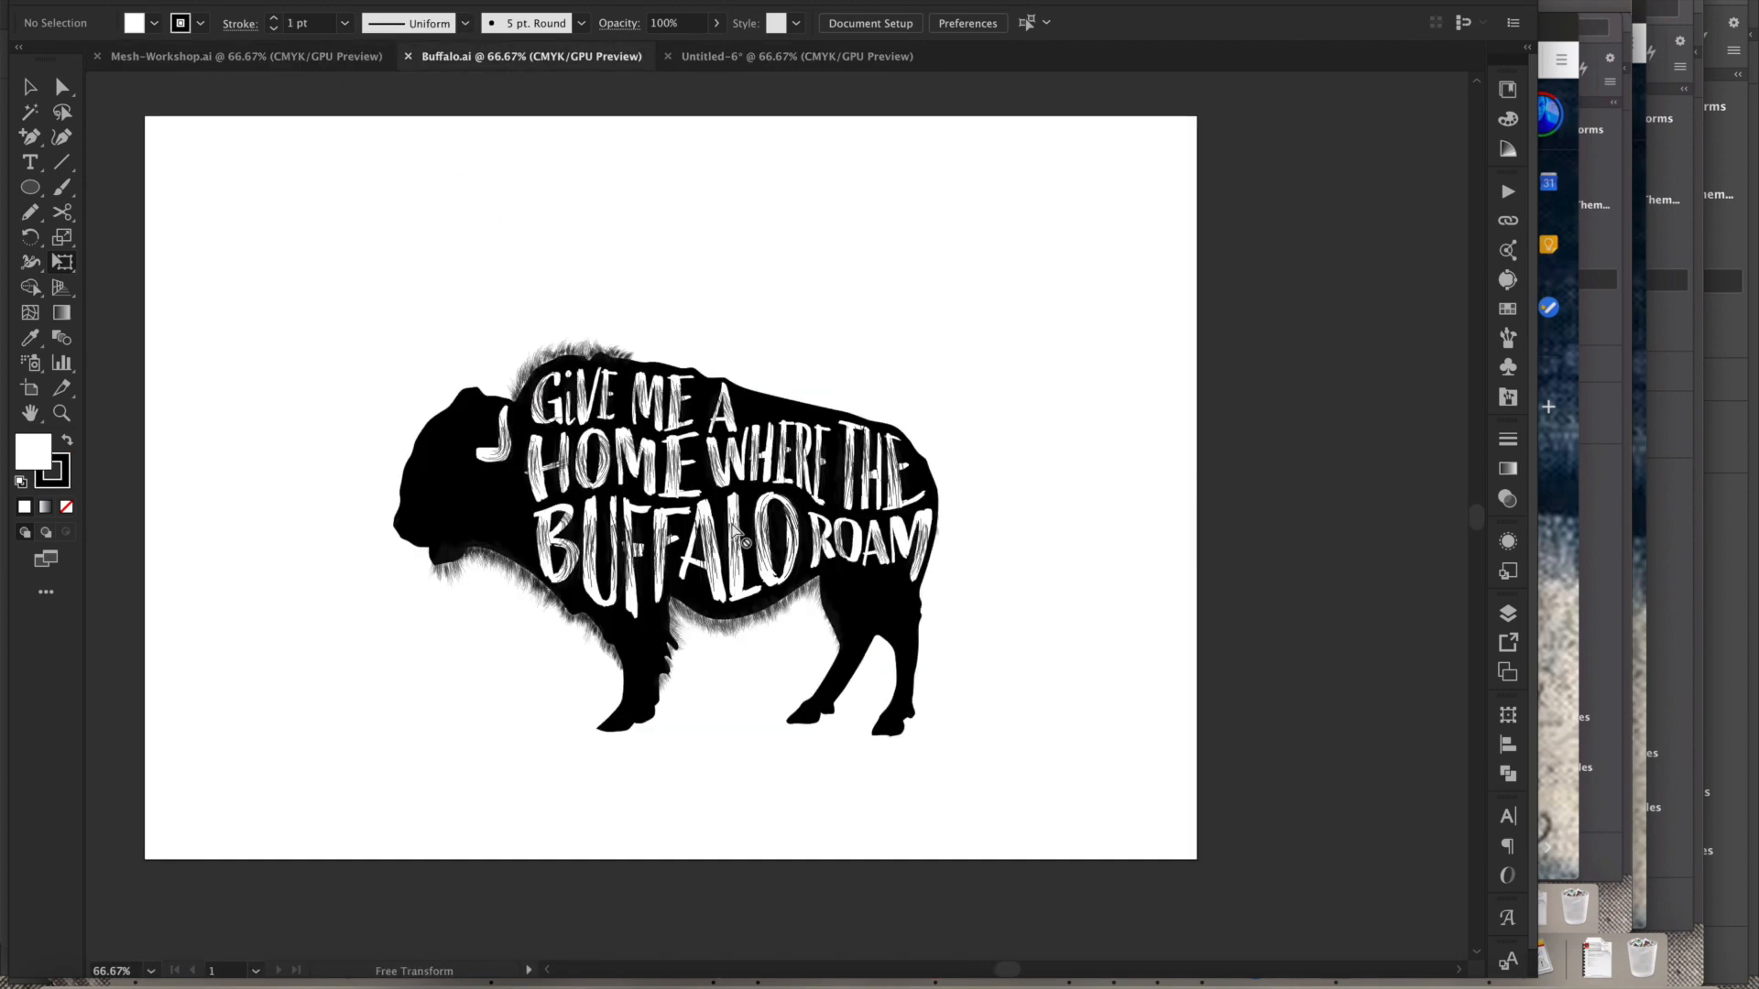
left_click(731, 59)
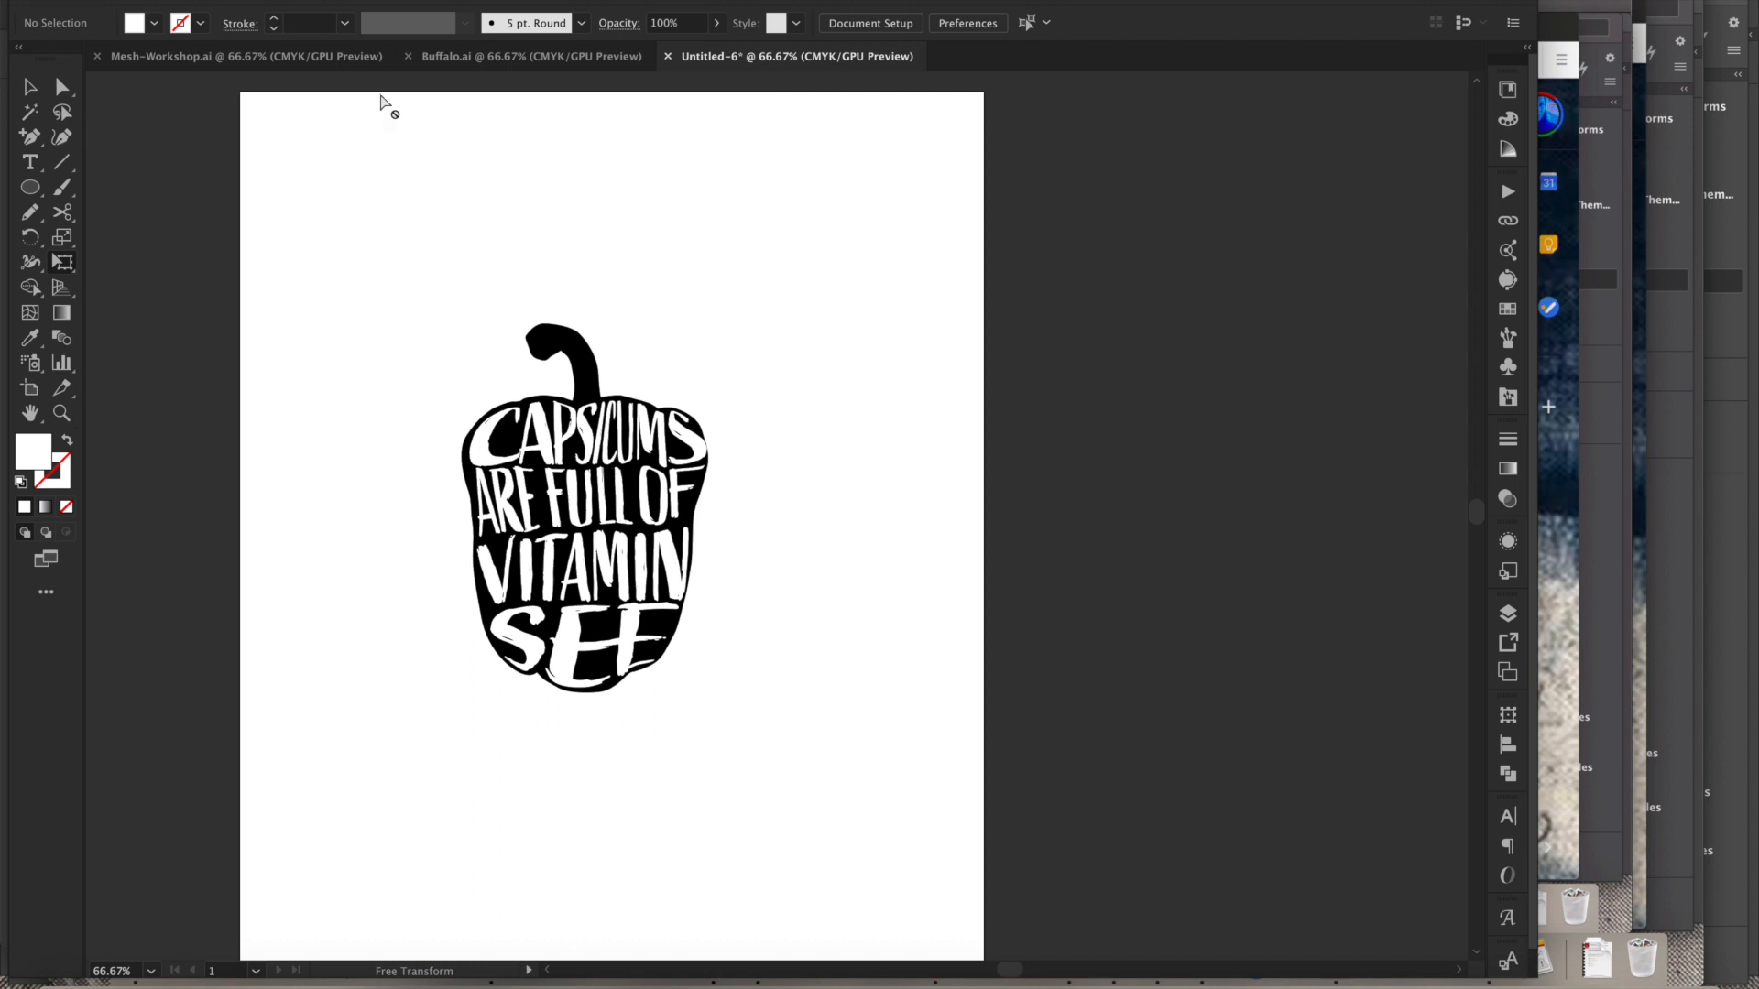
left_click(319, 60)
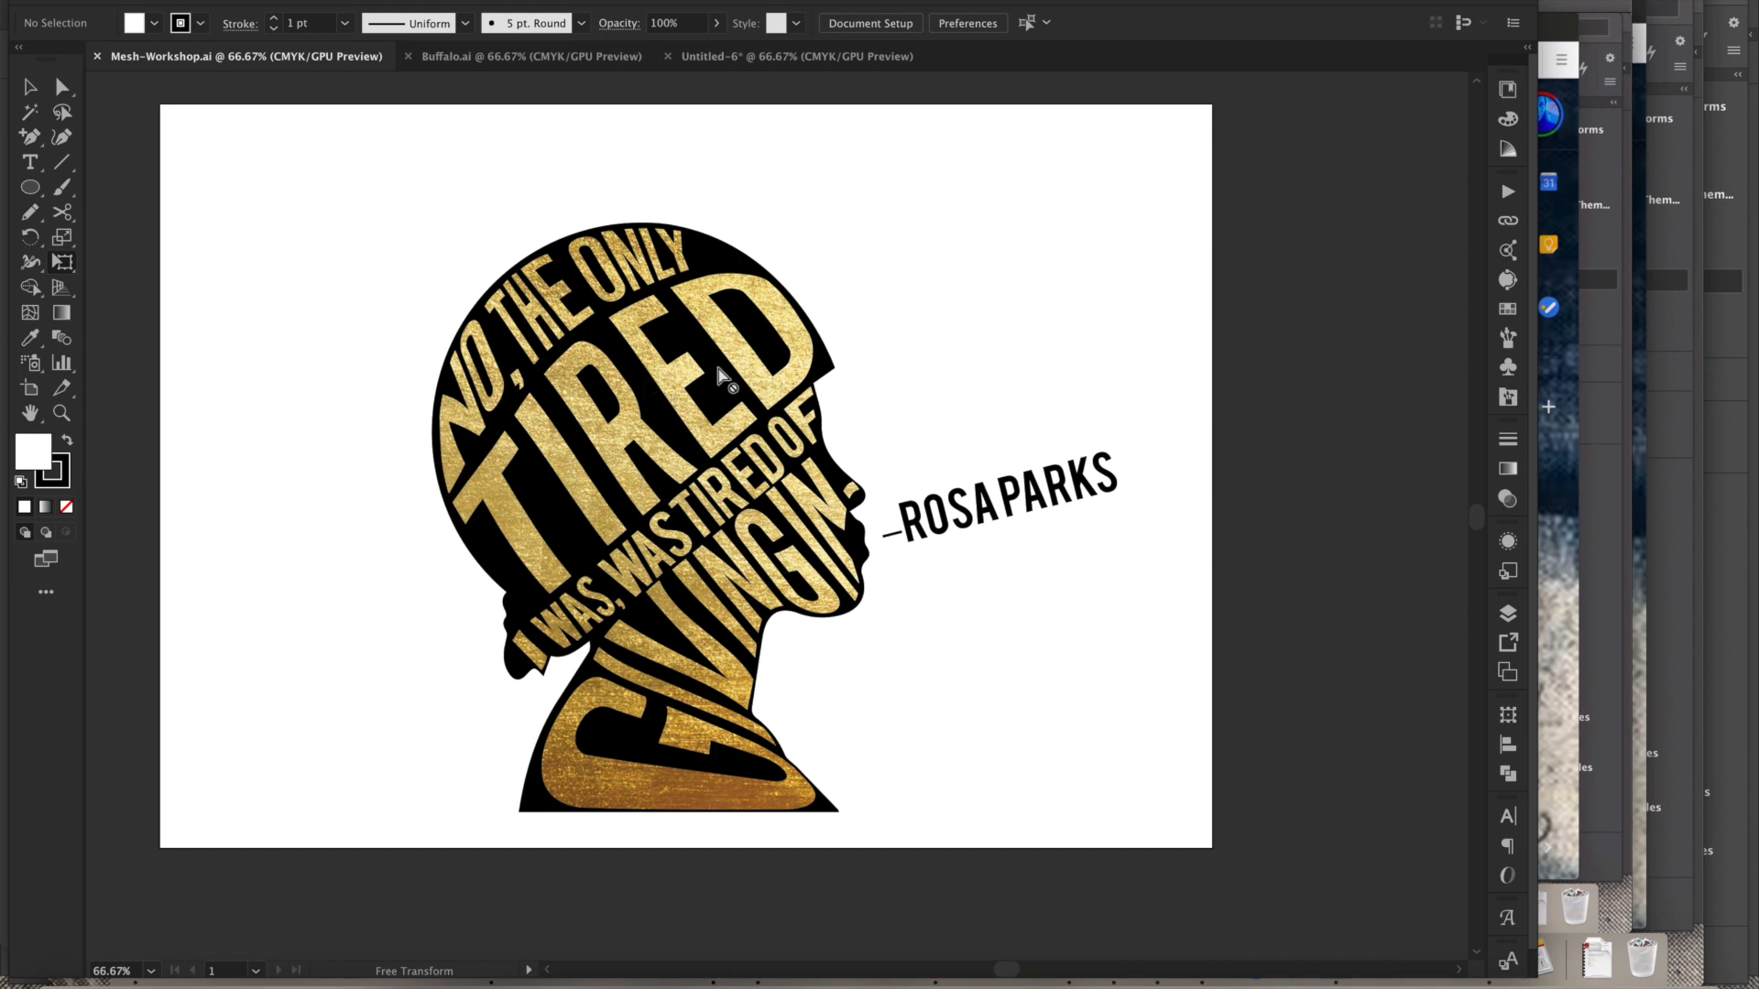
- Examine the opacity mask on the Rosa Parks artwork, releasing and remaking it
left_click(1510, 500)
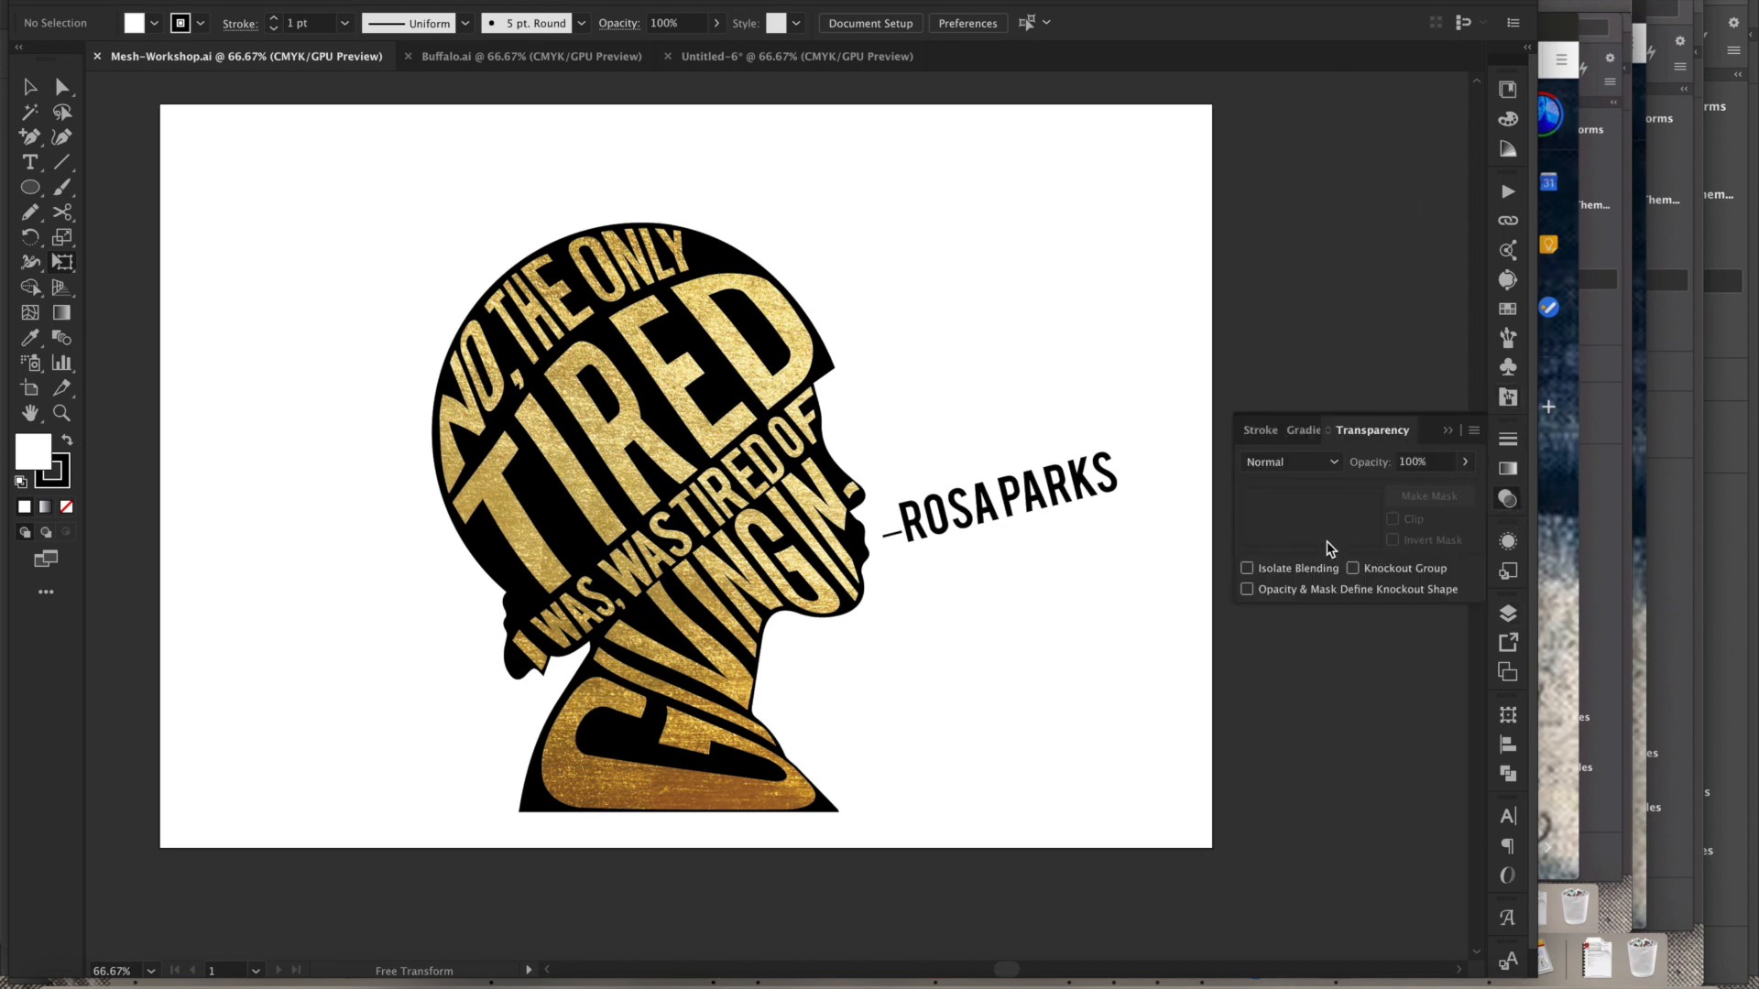
key("v")
left_click(744, 510)
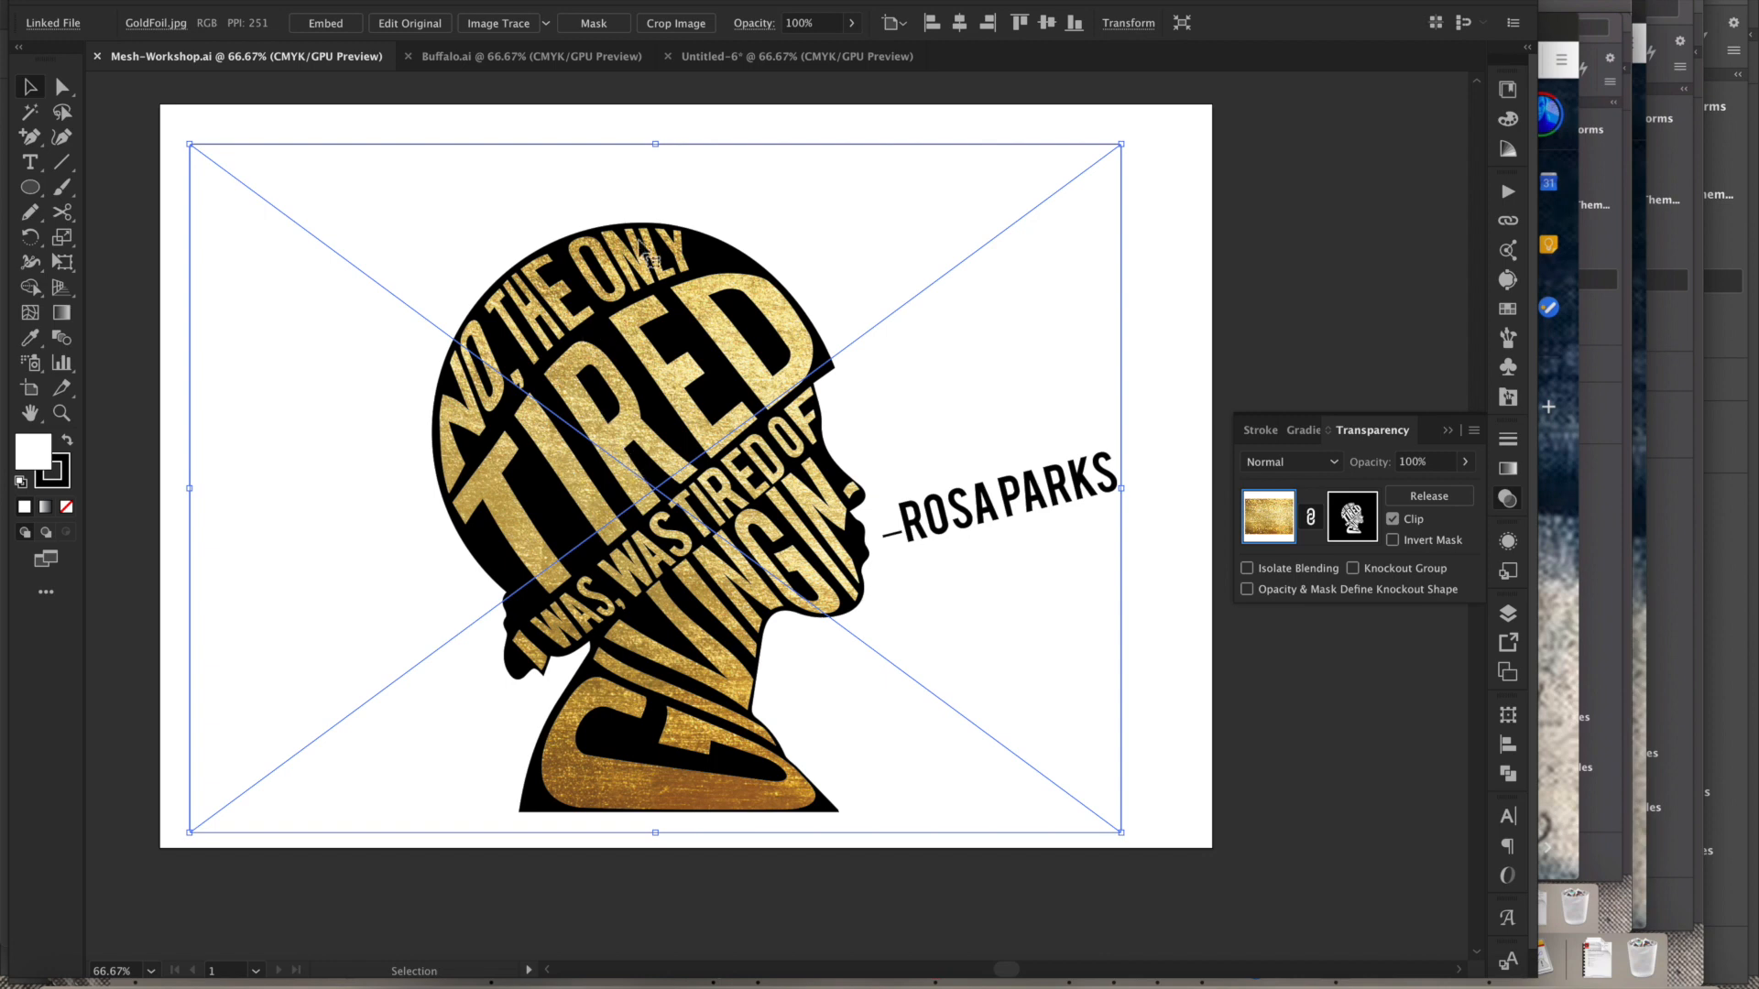
left_click(199, 1)
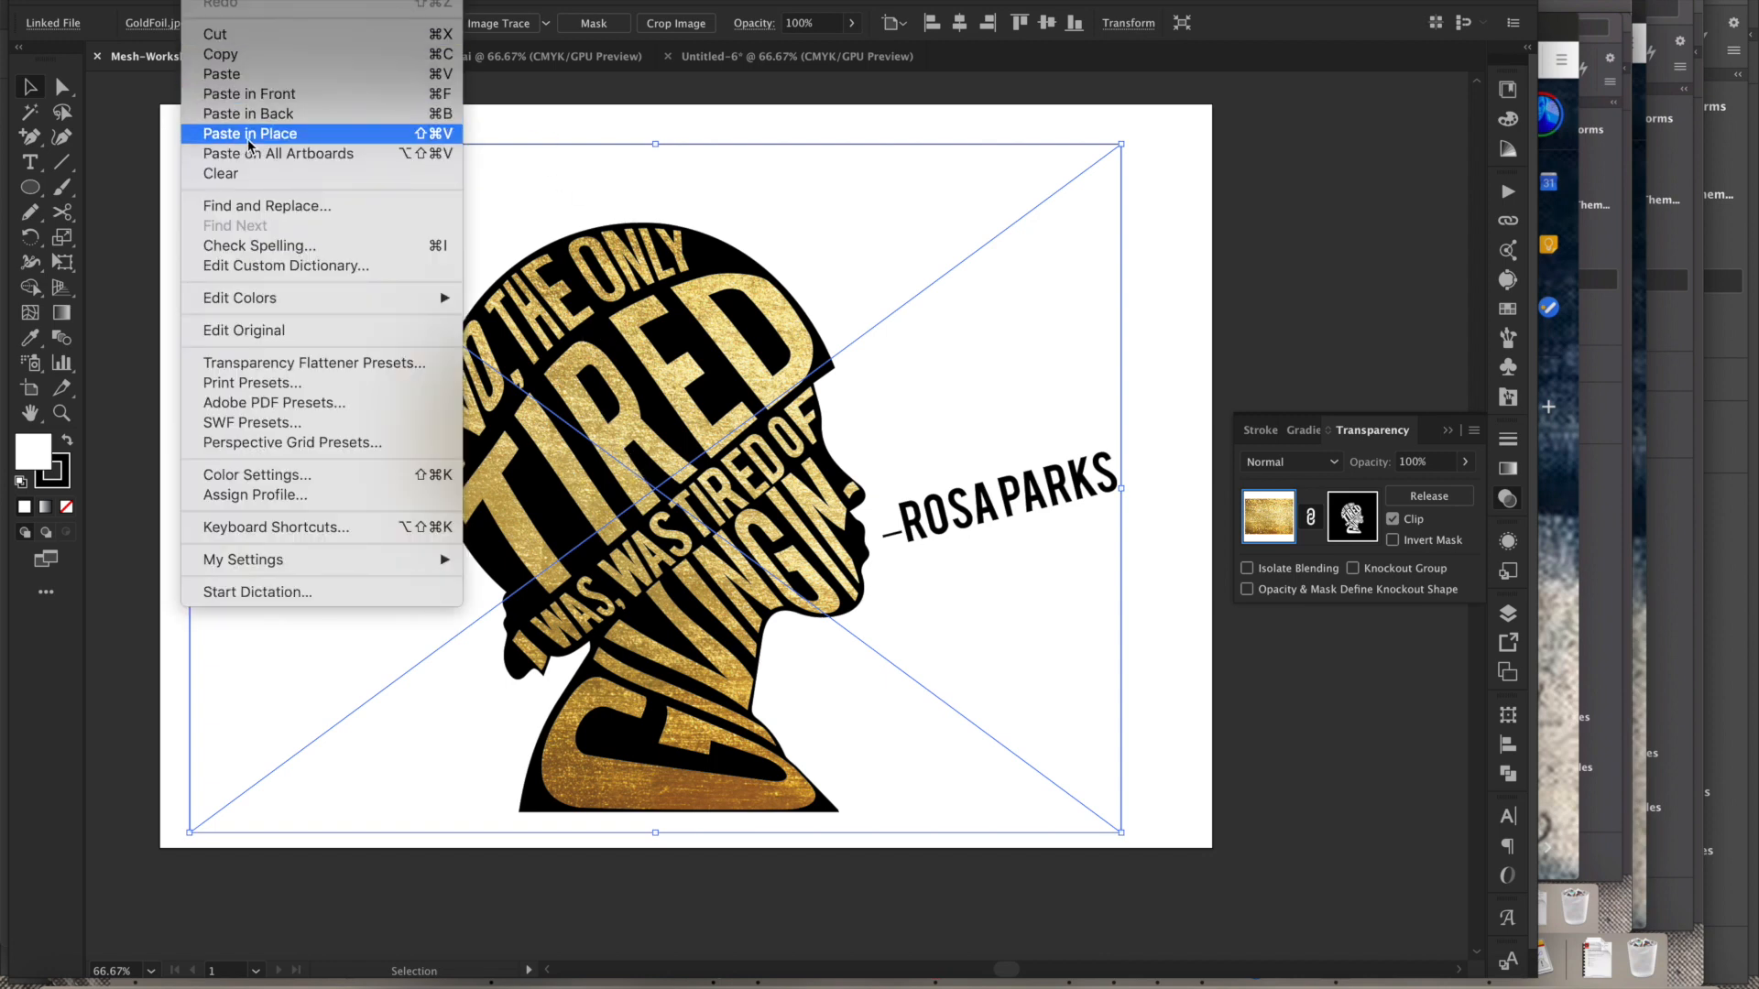
left_click(199, 1)
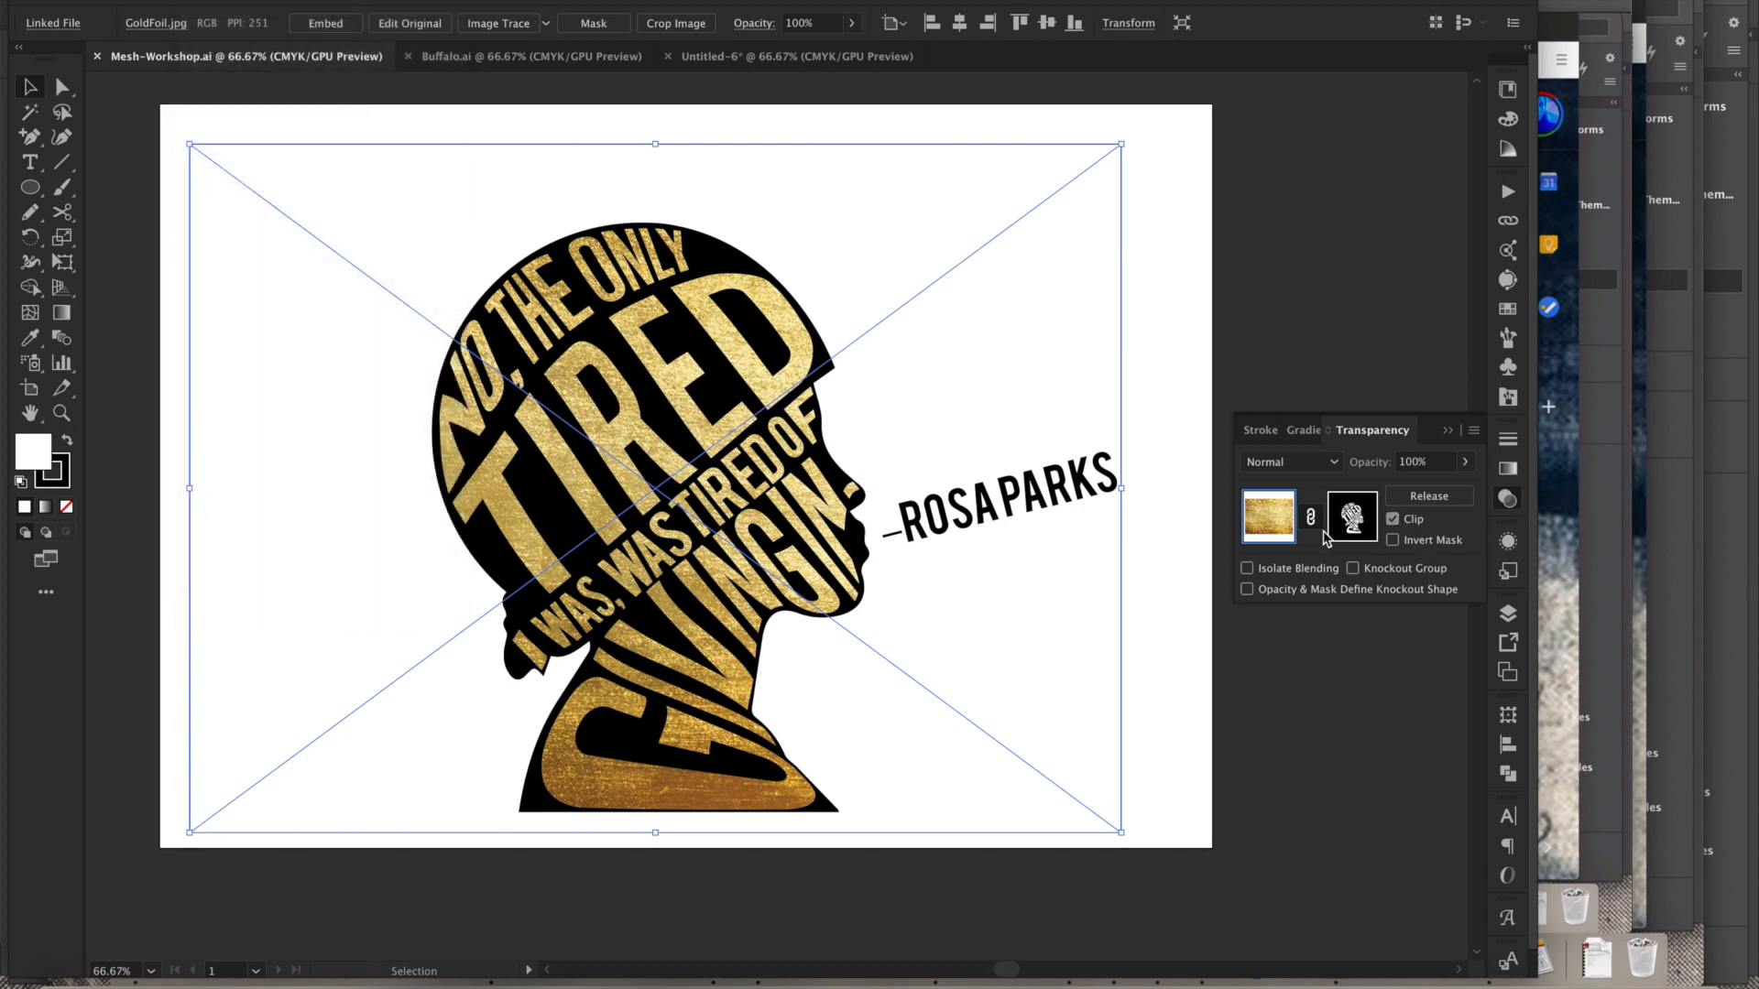
left_click(1436, 503)
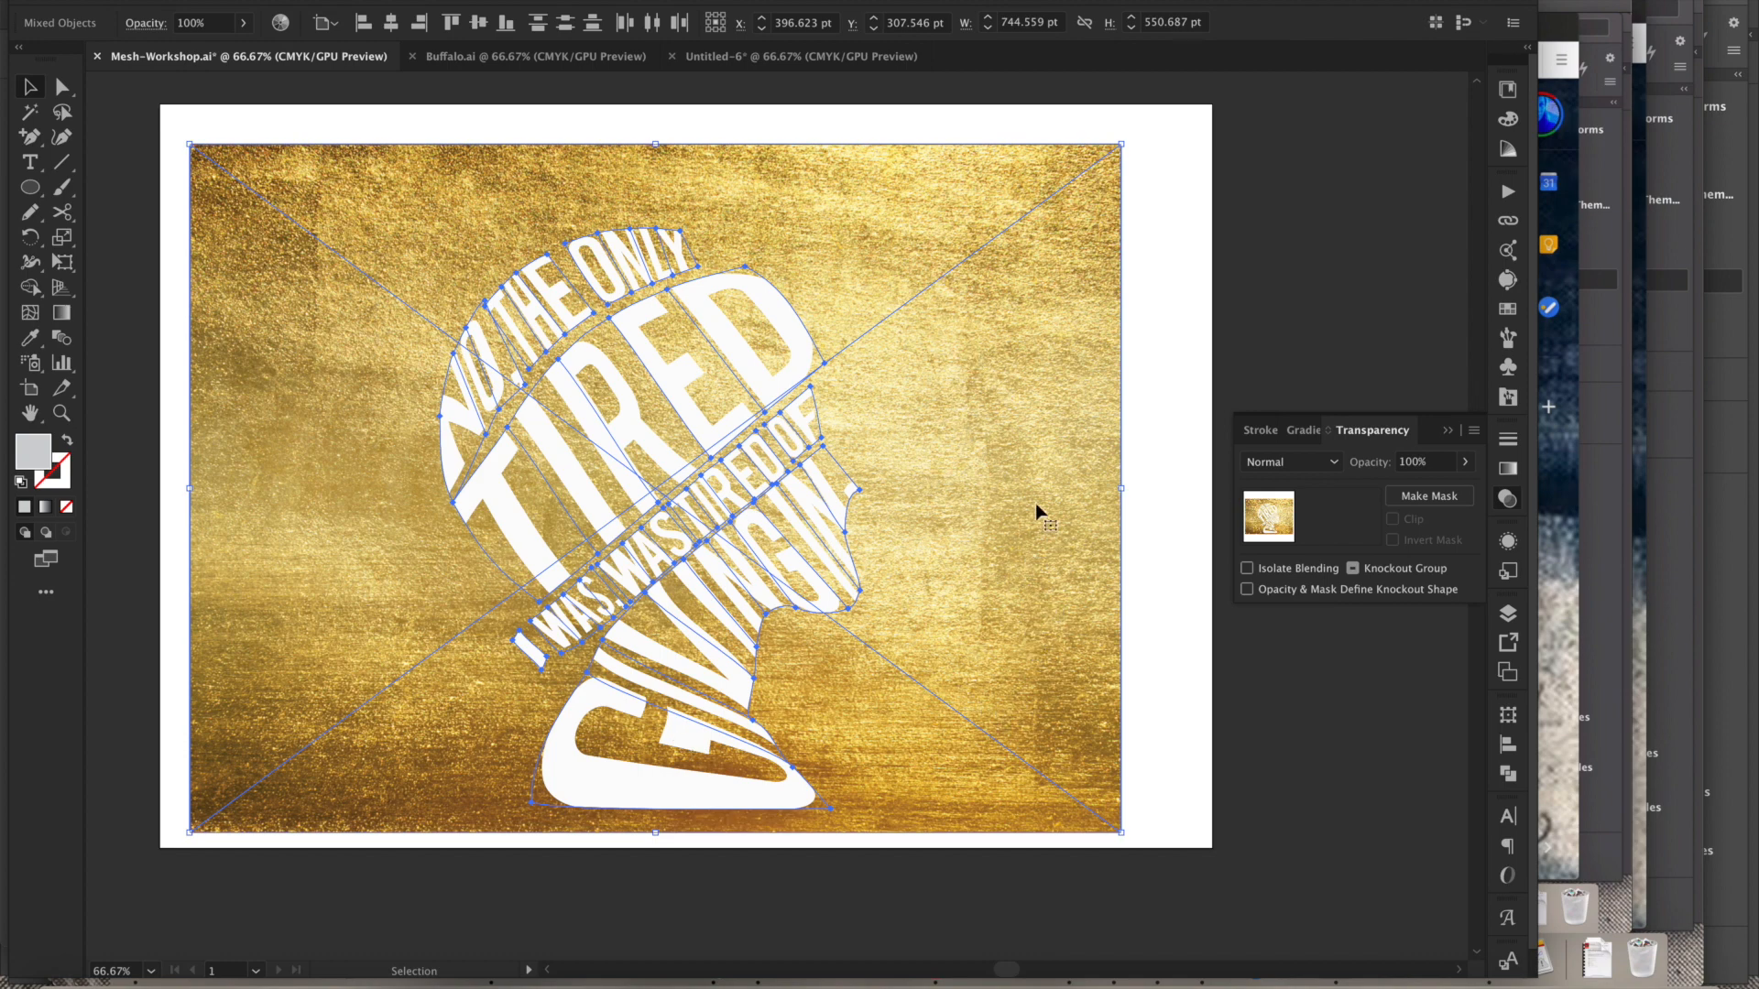
left_click(1435, 500)
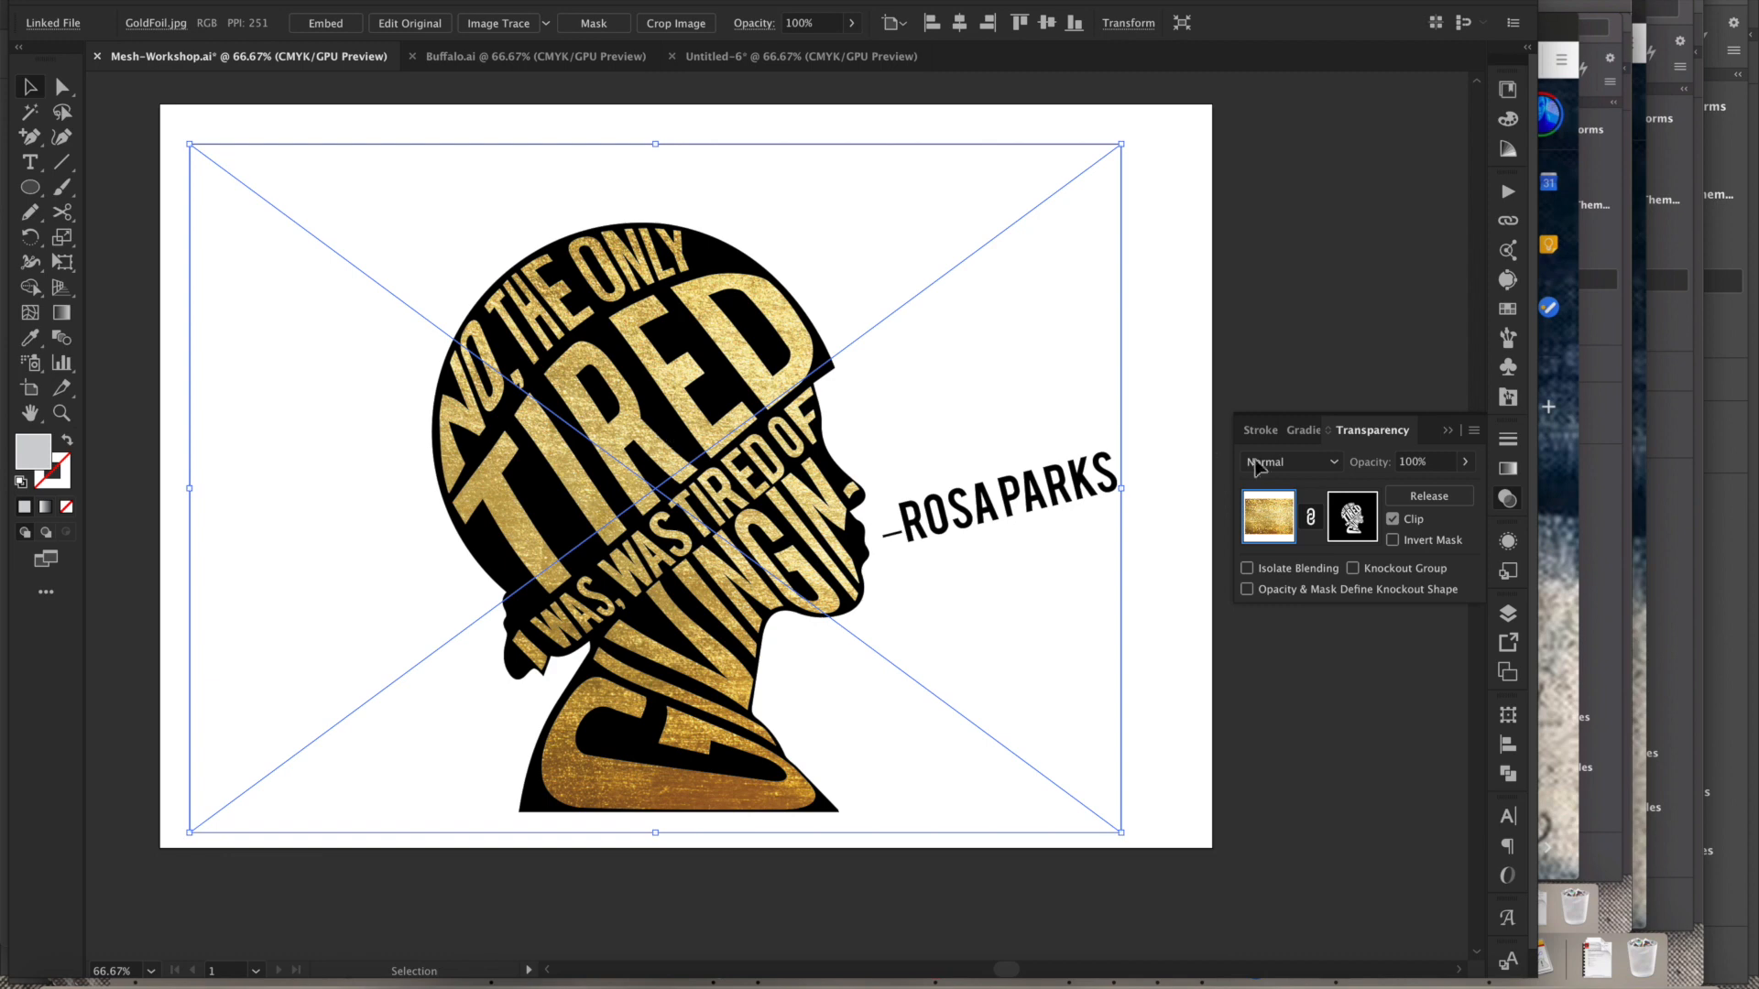
- Select the whole pepper artwork in the pepper document and create an opacity mask for it, entering mask editing
left_click(801, 57)
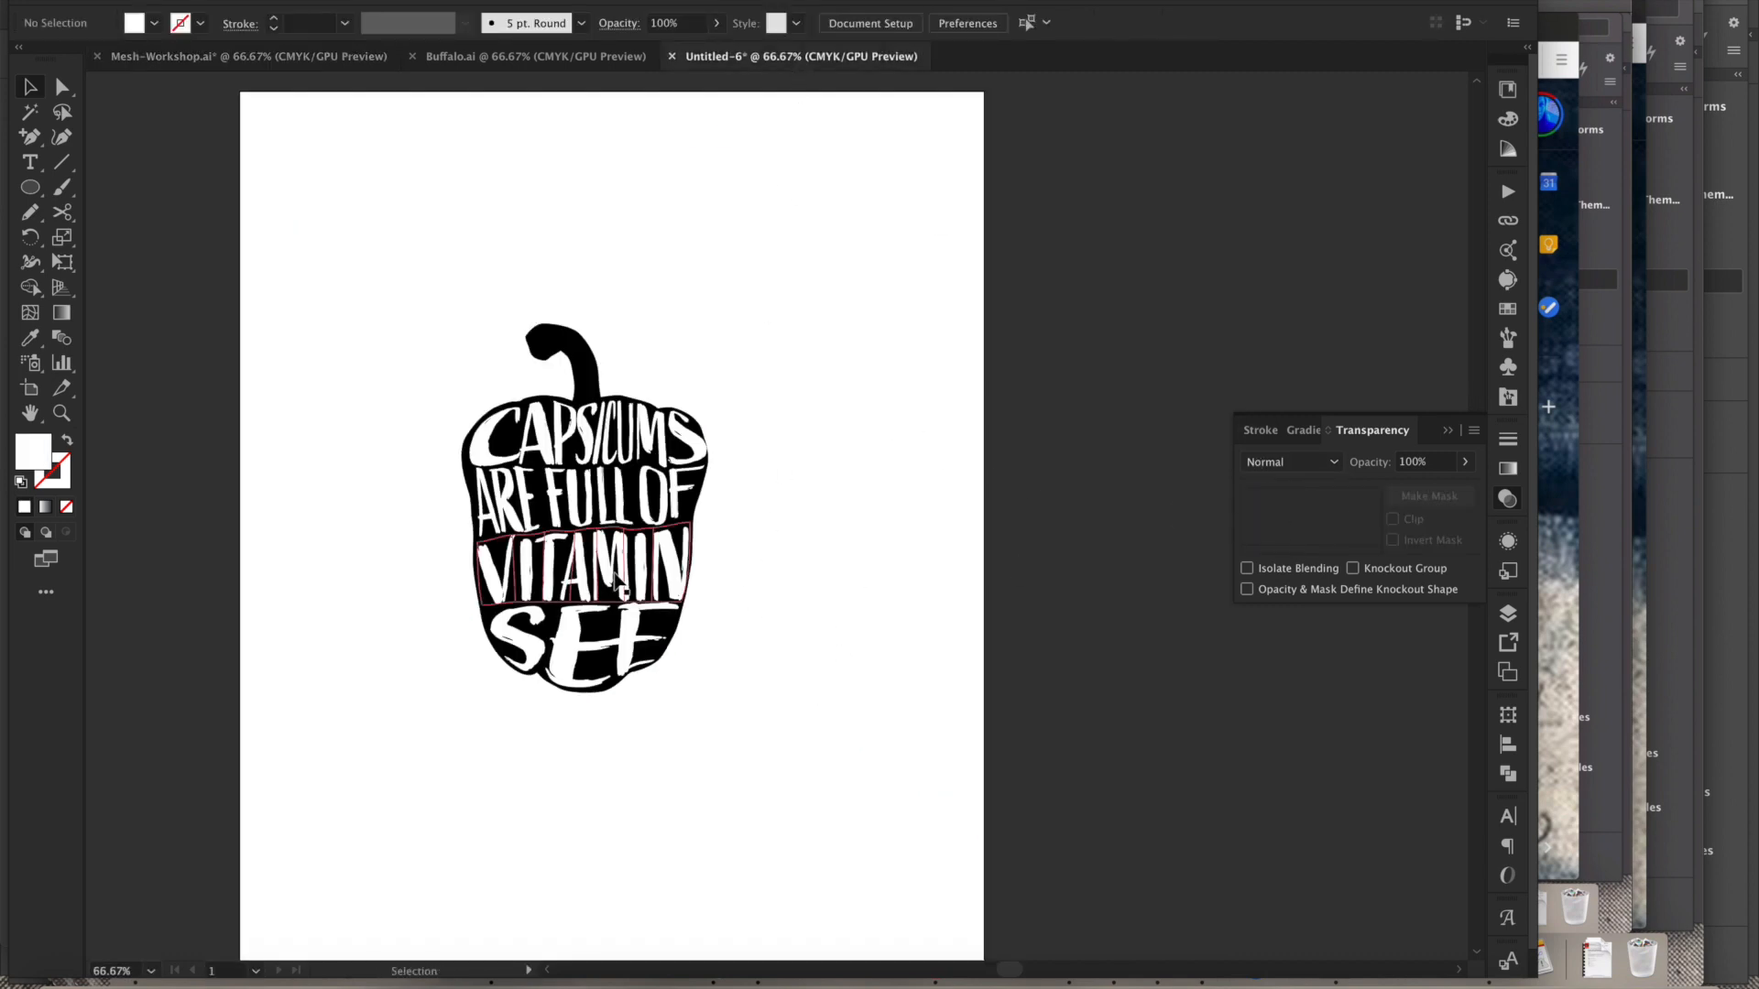
left_click_drag(404, 322, 713, 717)
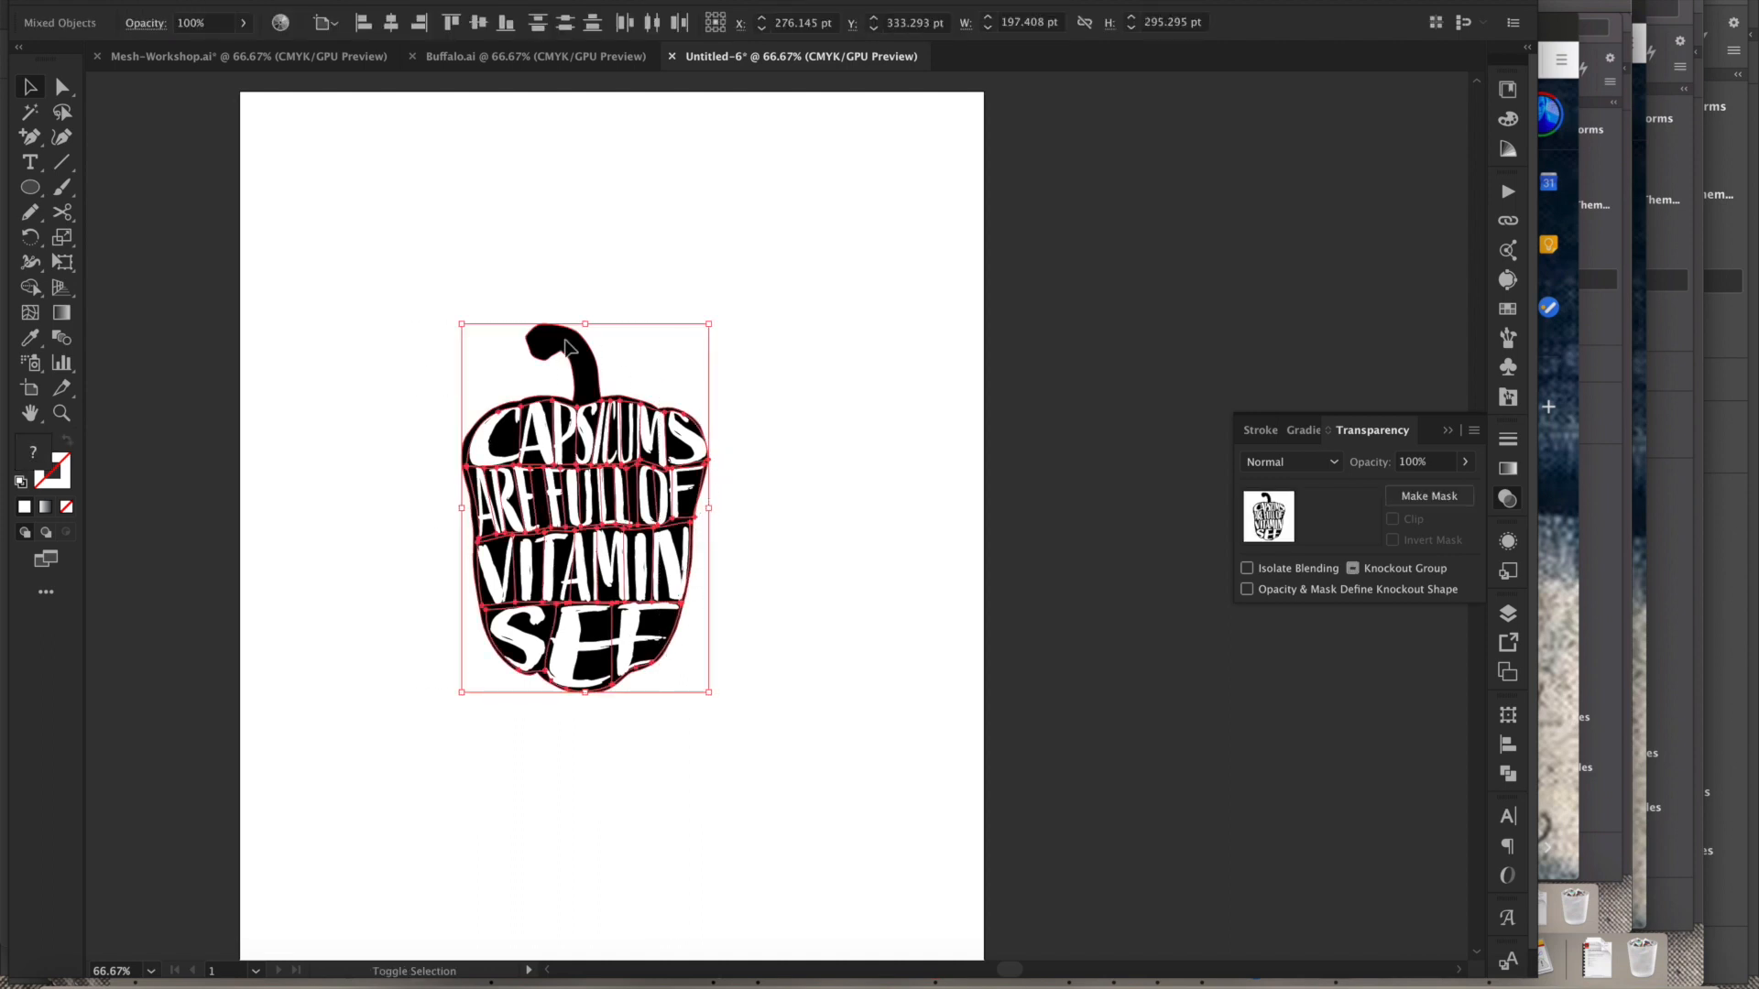
left_click_drag(394, 280, 728, 741)
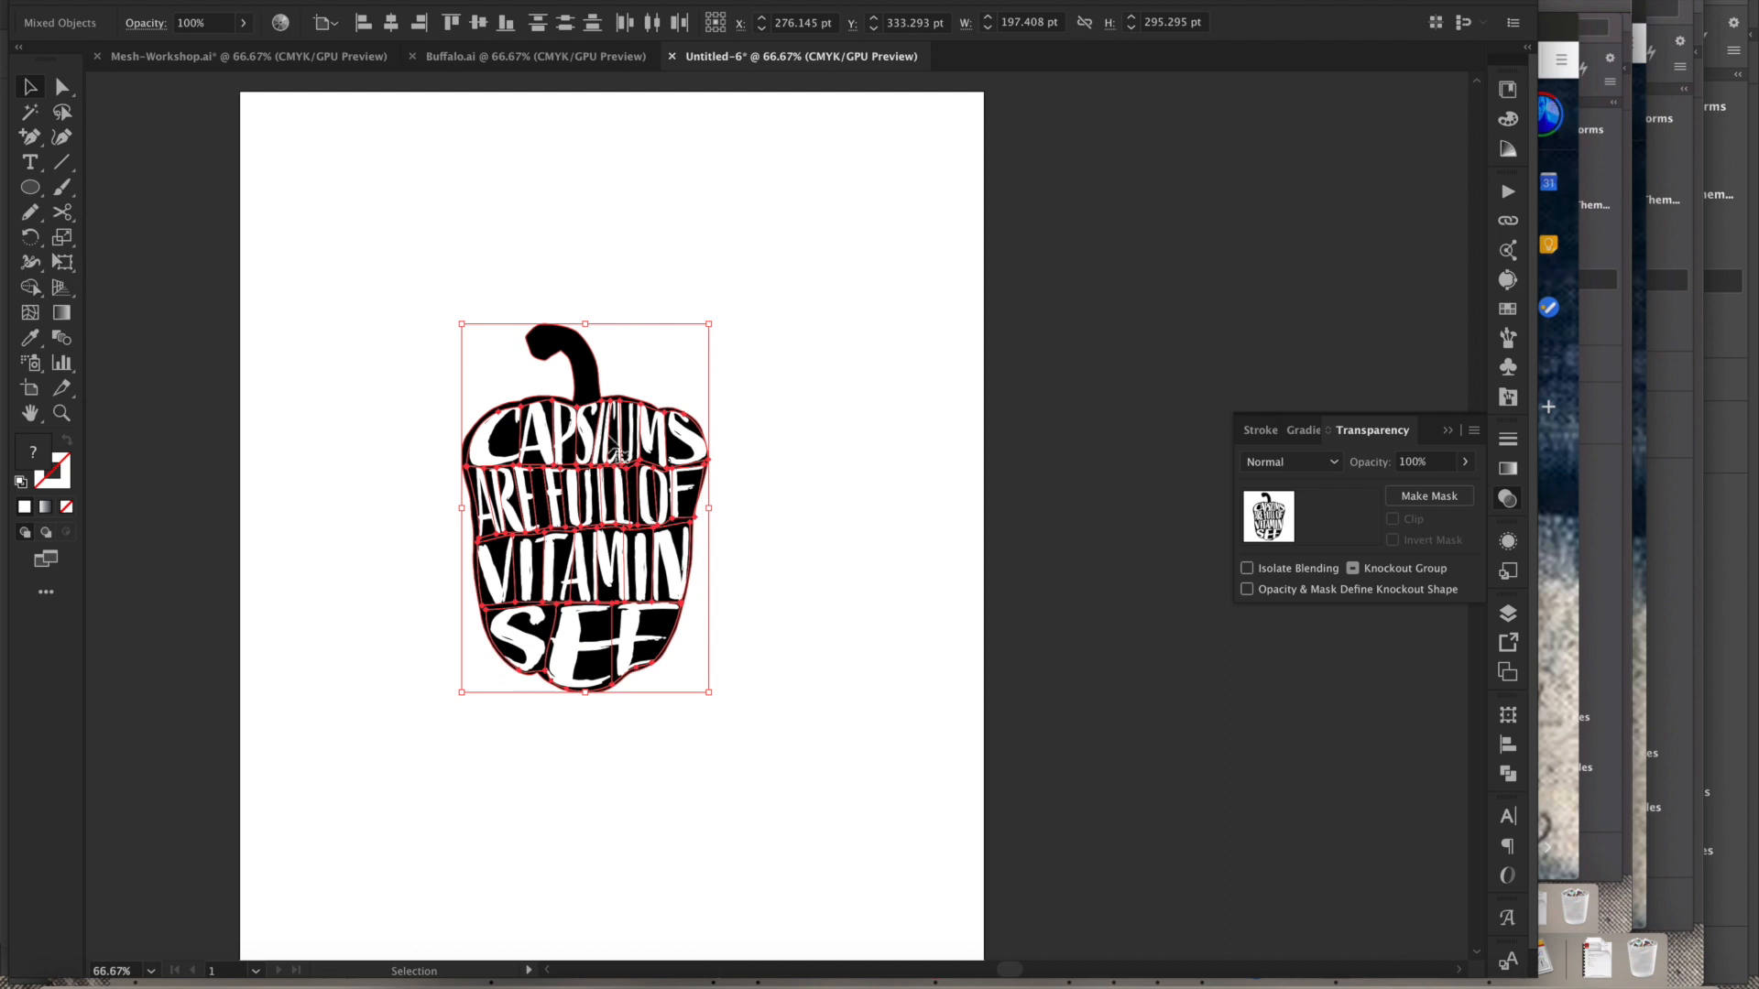
left_click(565, 344, "shift")
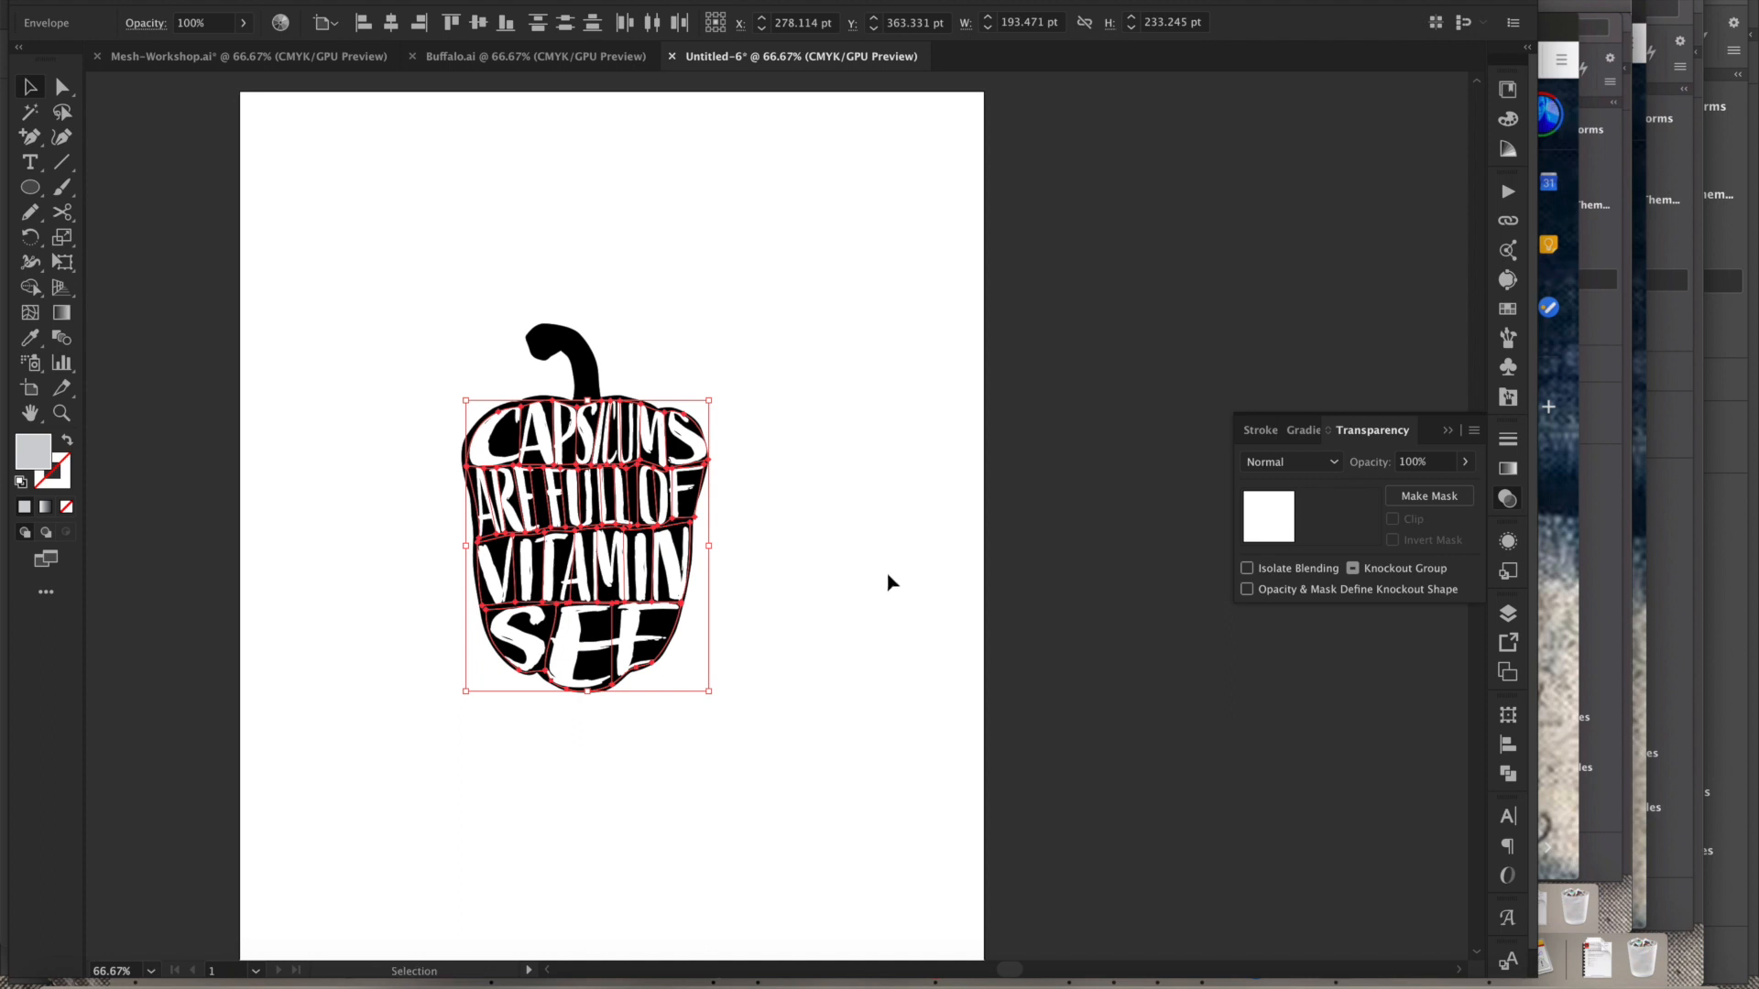
key("ctrl+shift+v")
key("v")
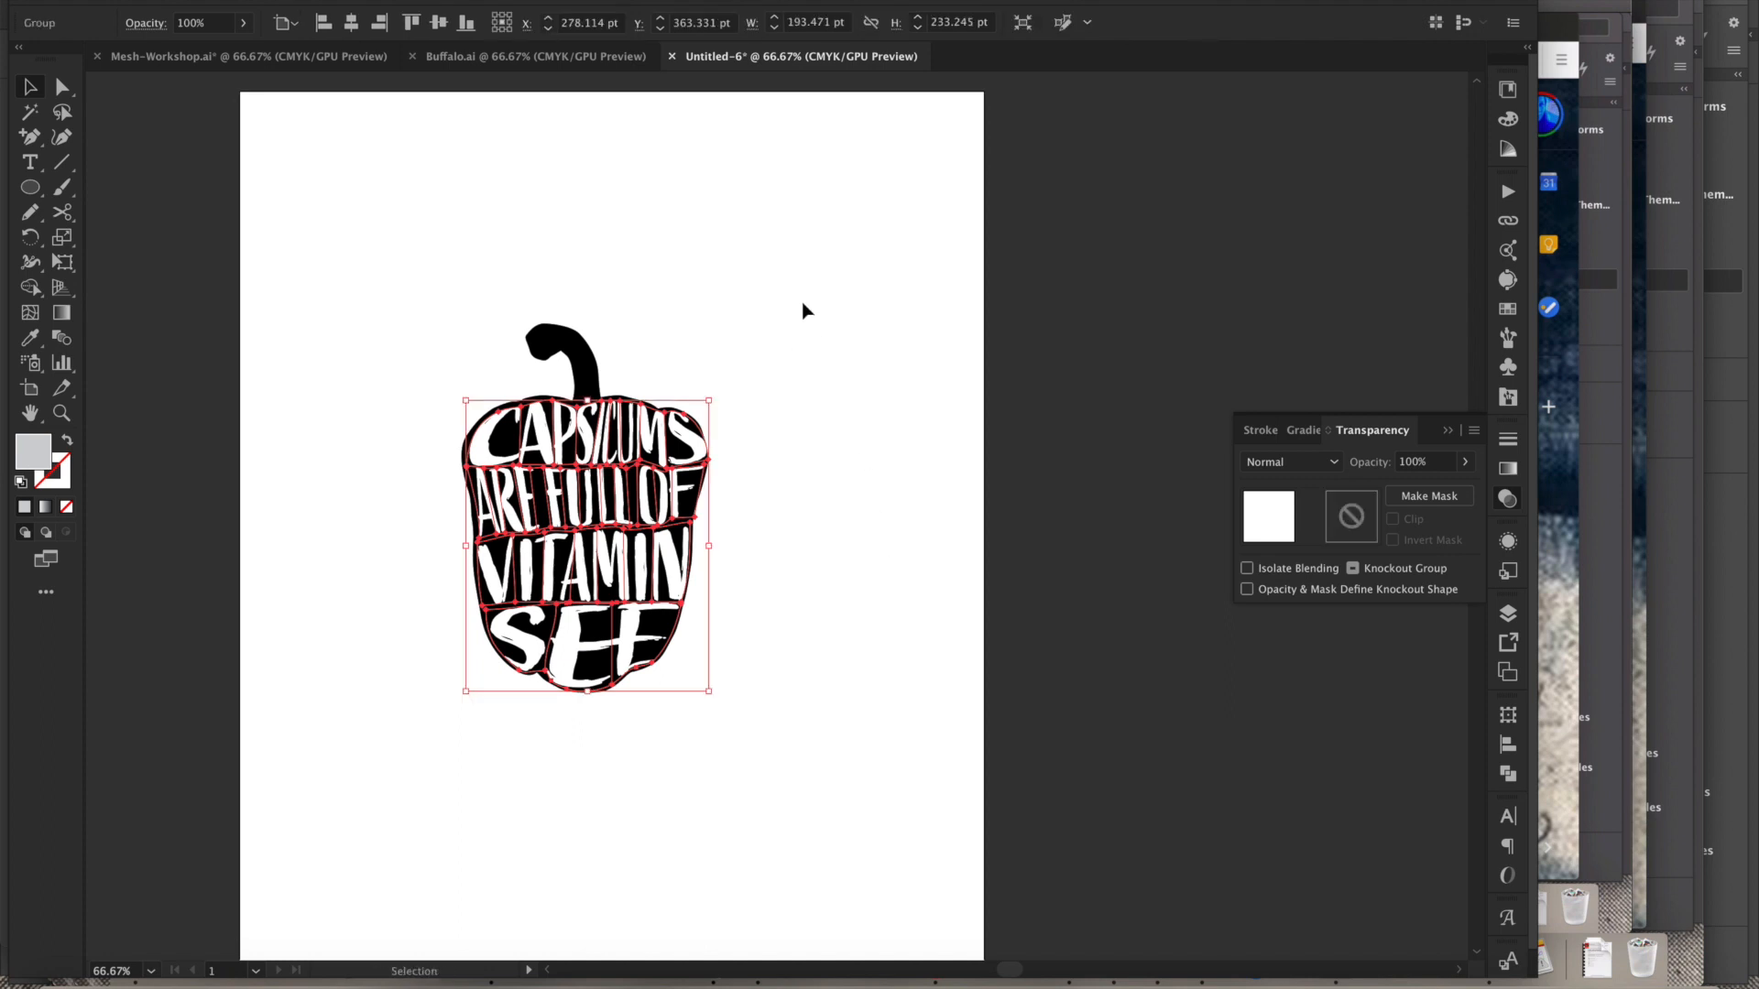
double_click(1350, 531)
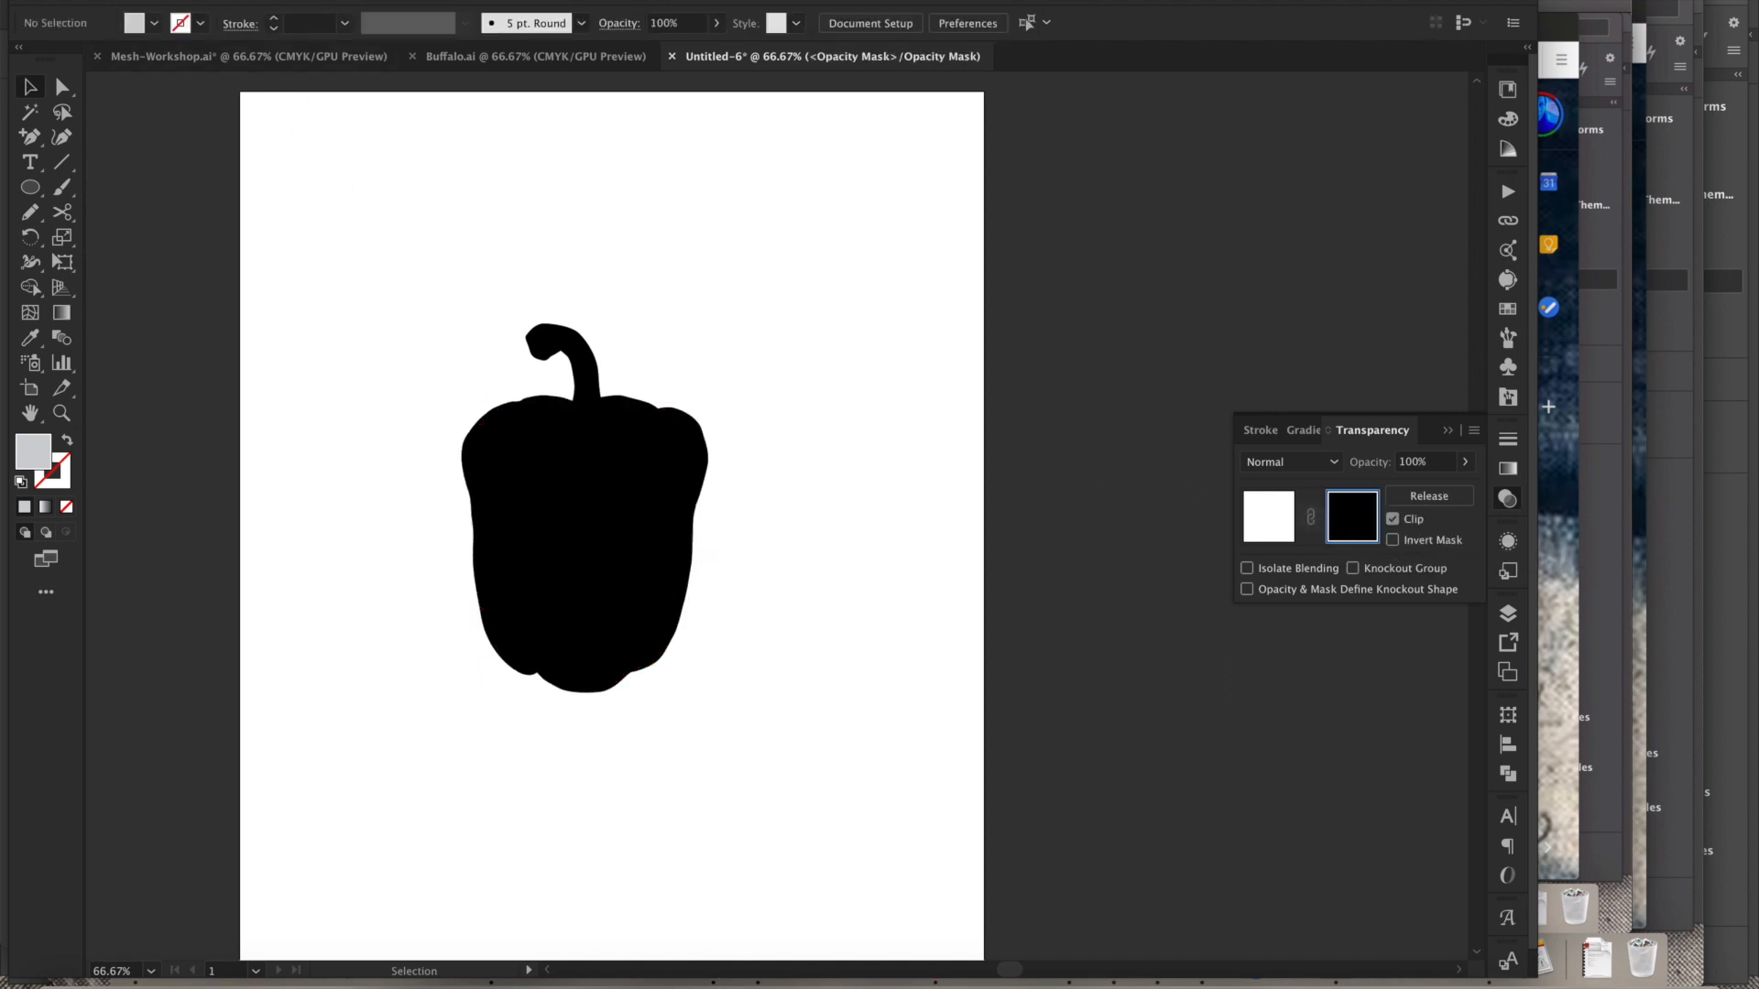
- Open the Place dialog and browse to the Street art and type RGB folder under Dropbox, CSU, Work, Design Subjects, Resources All
left_click(156, 0)
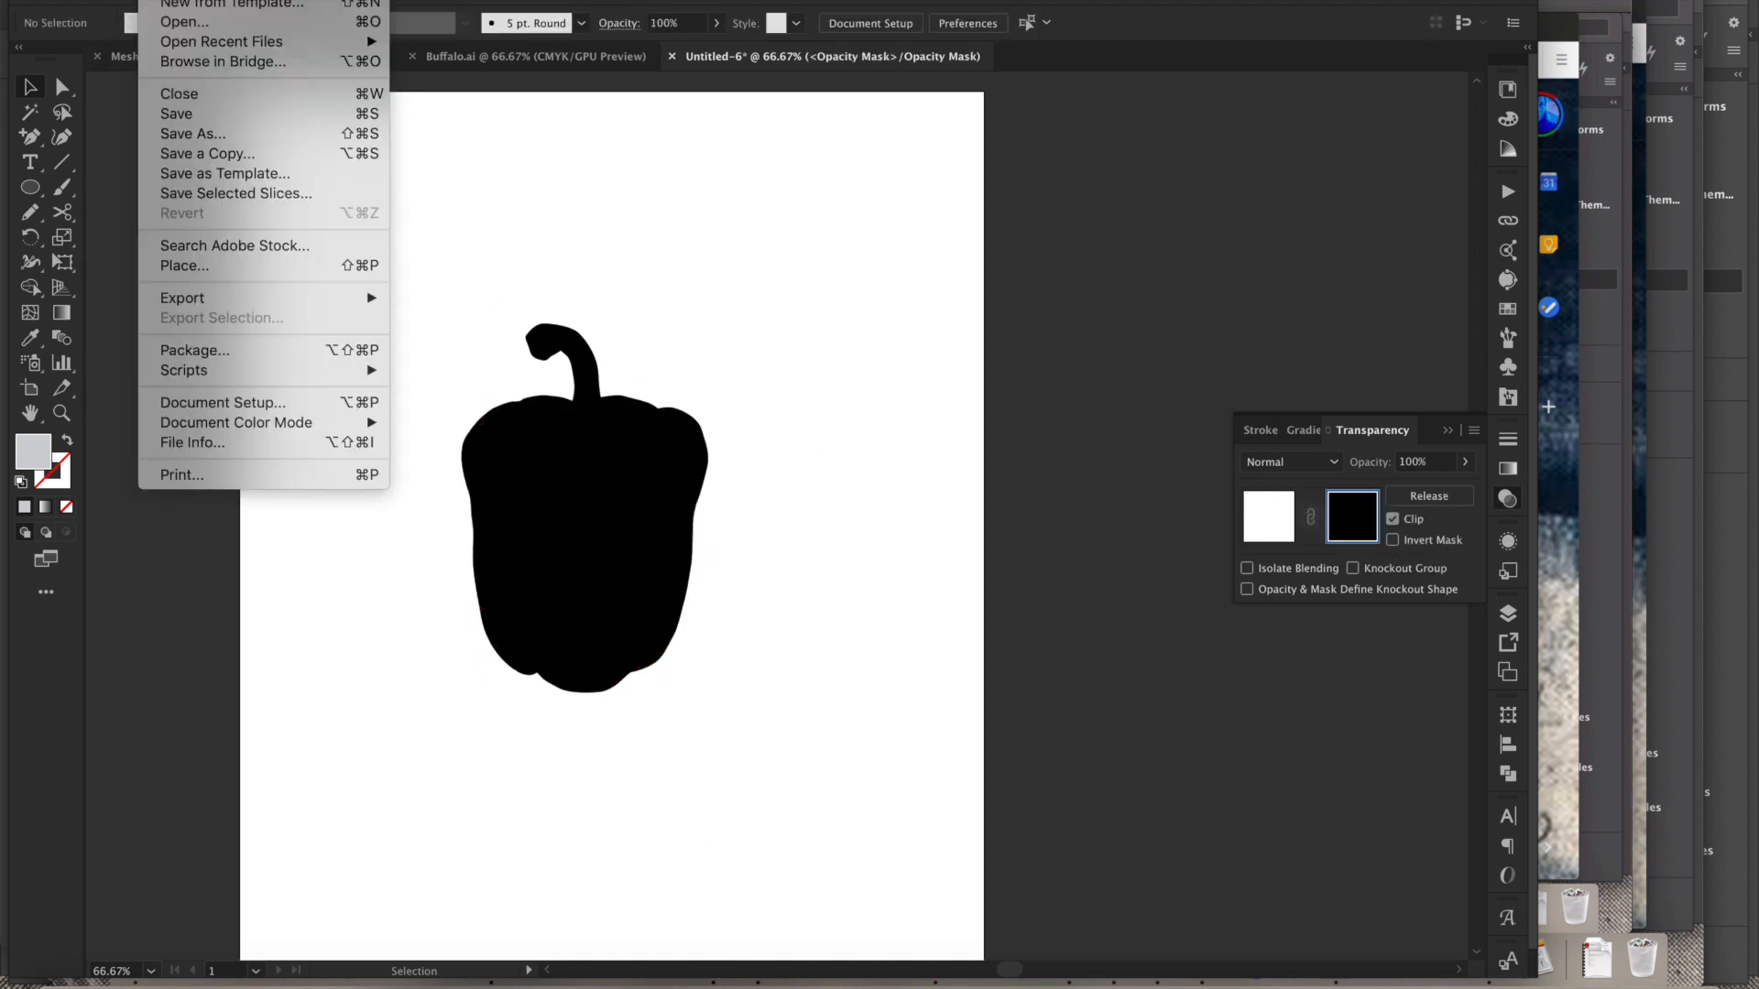
left_click(202, 268)
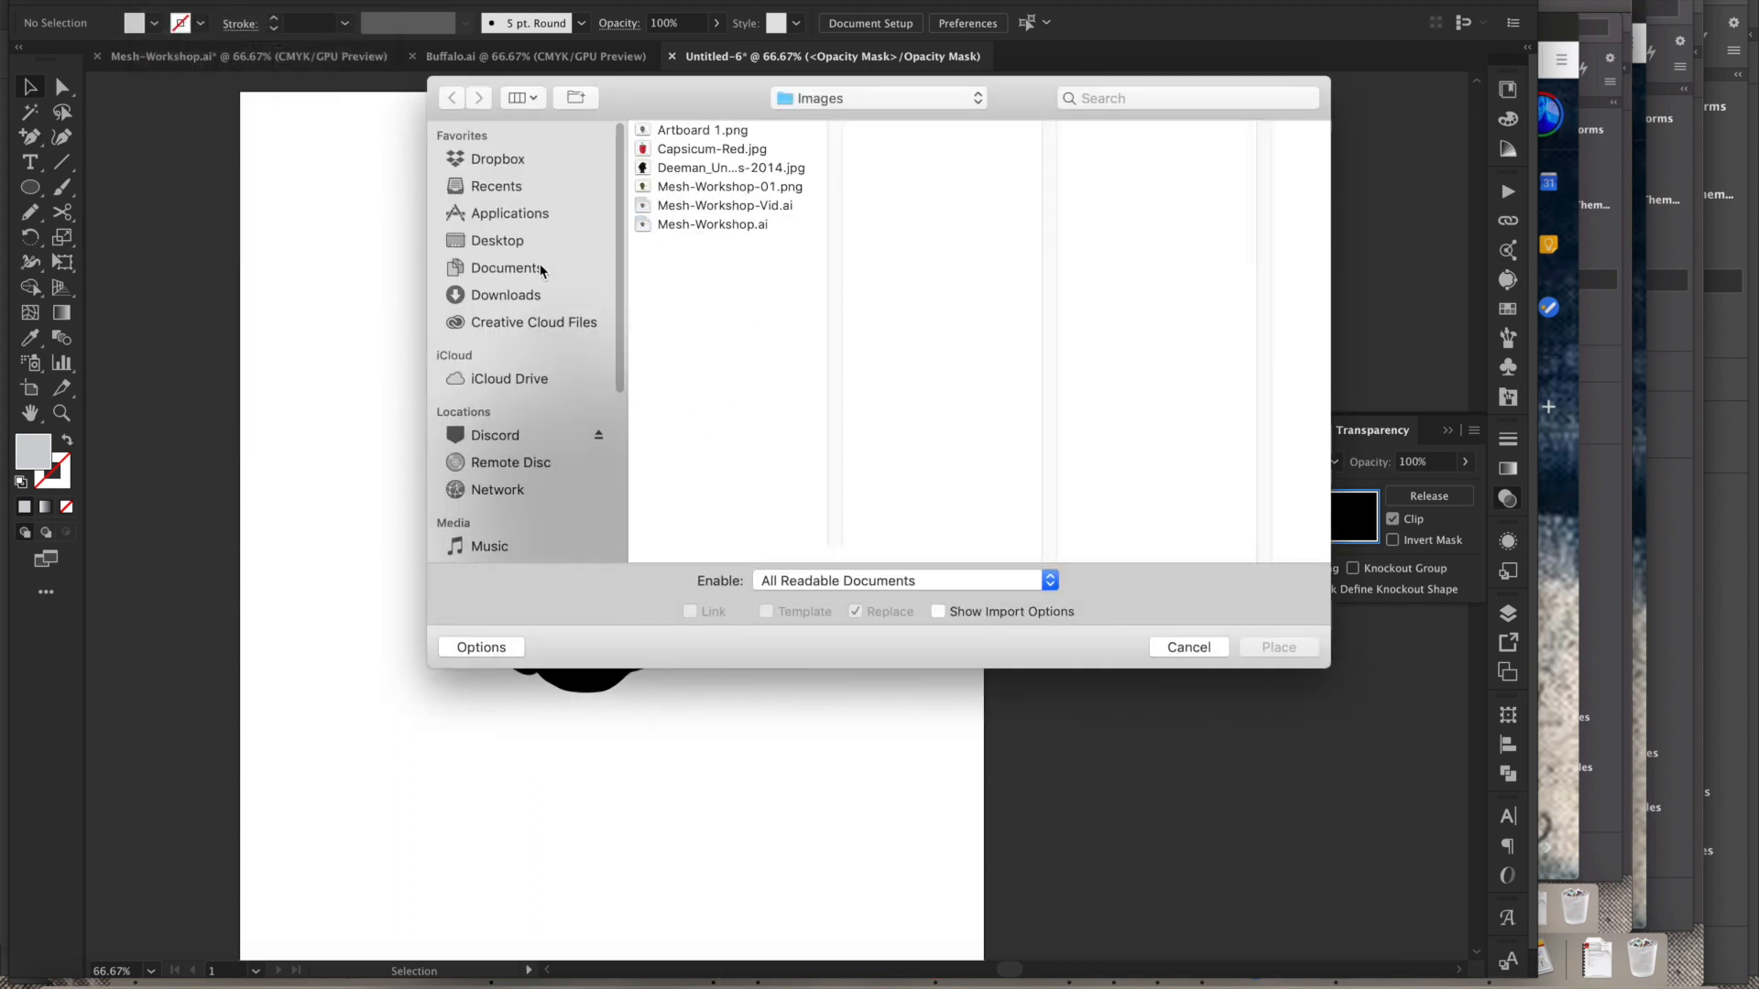
left_click(510, 163)
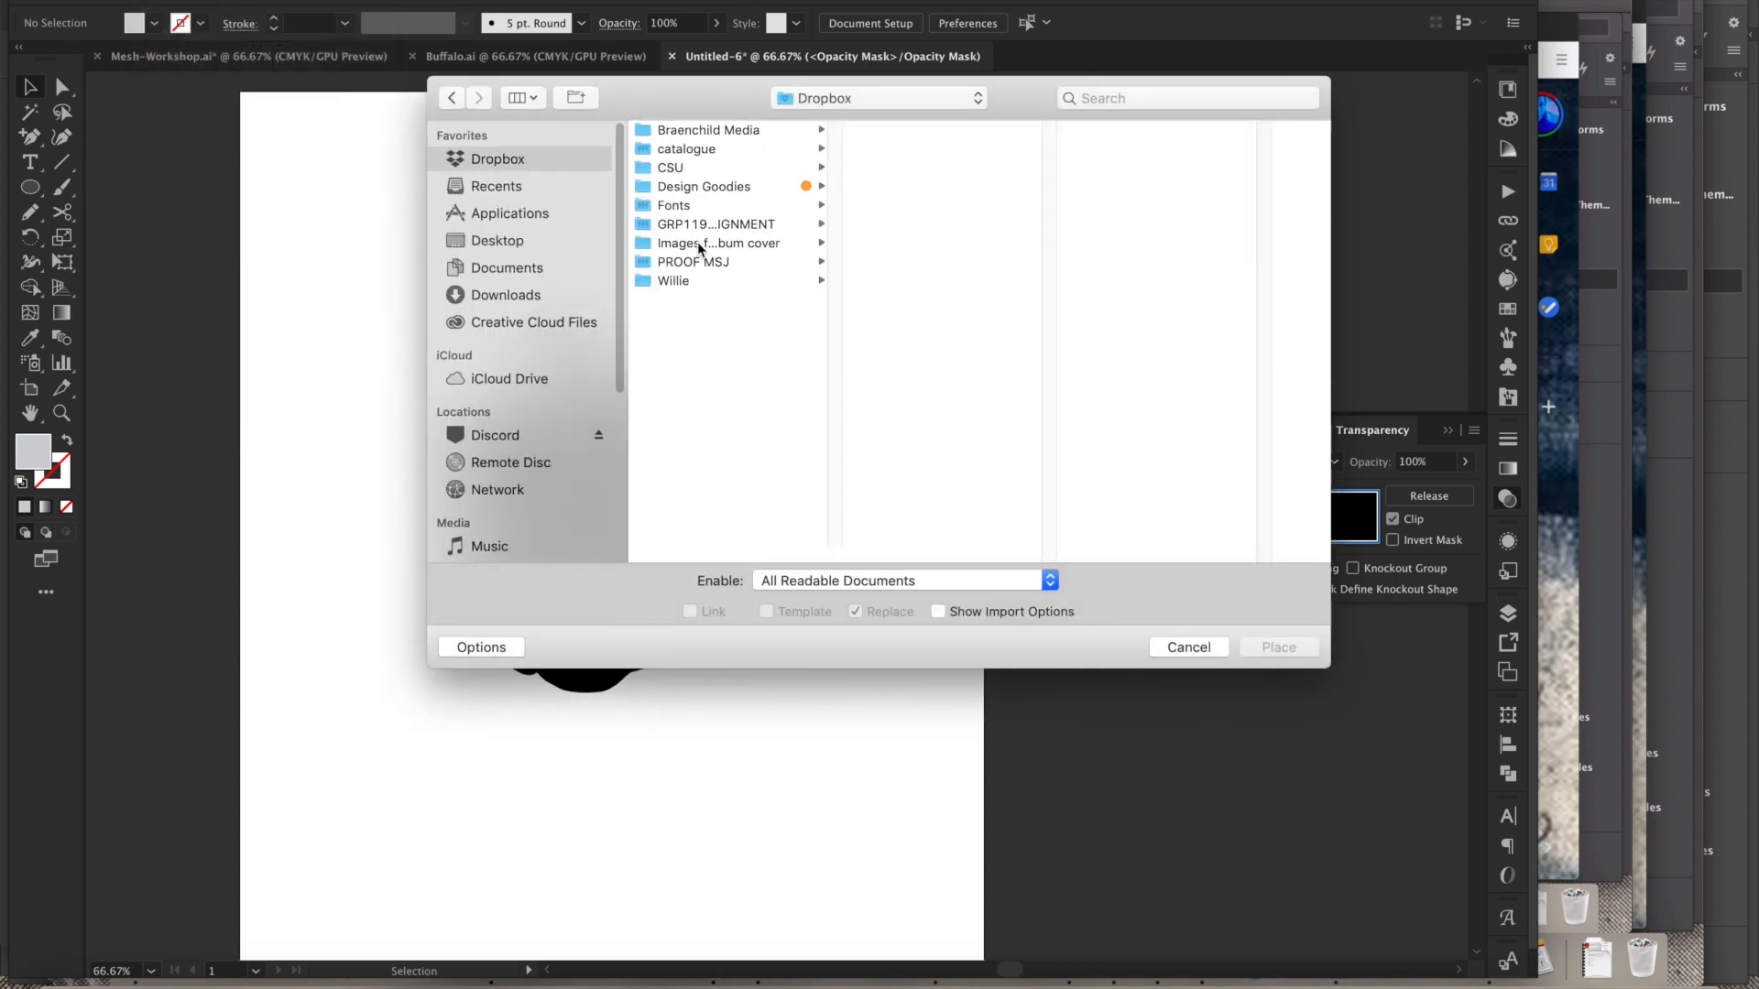
left_click(682, 167)
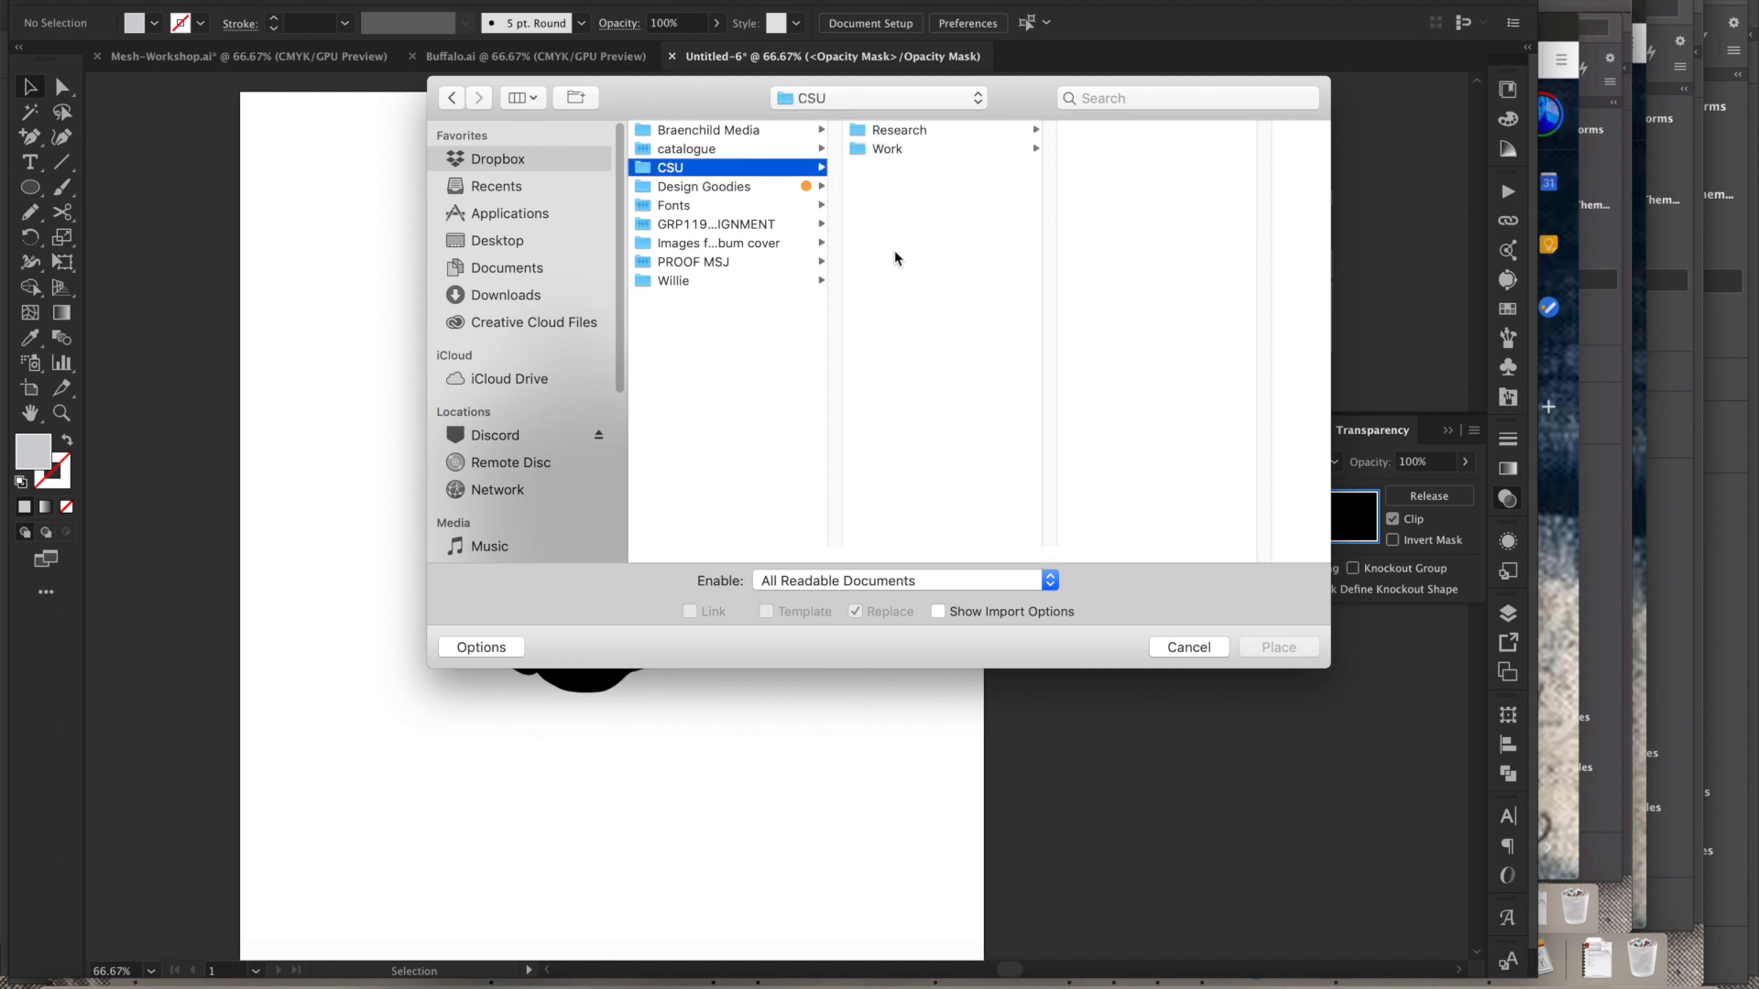
left_click(902, 154)
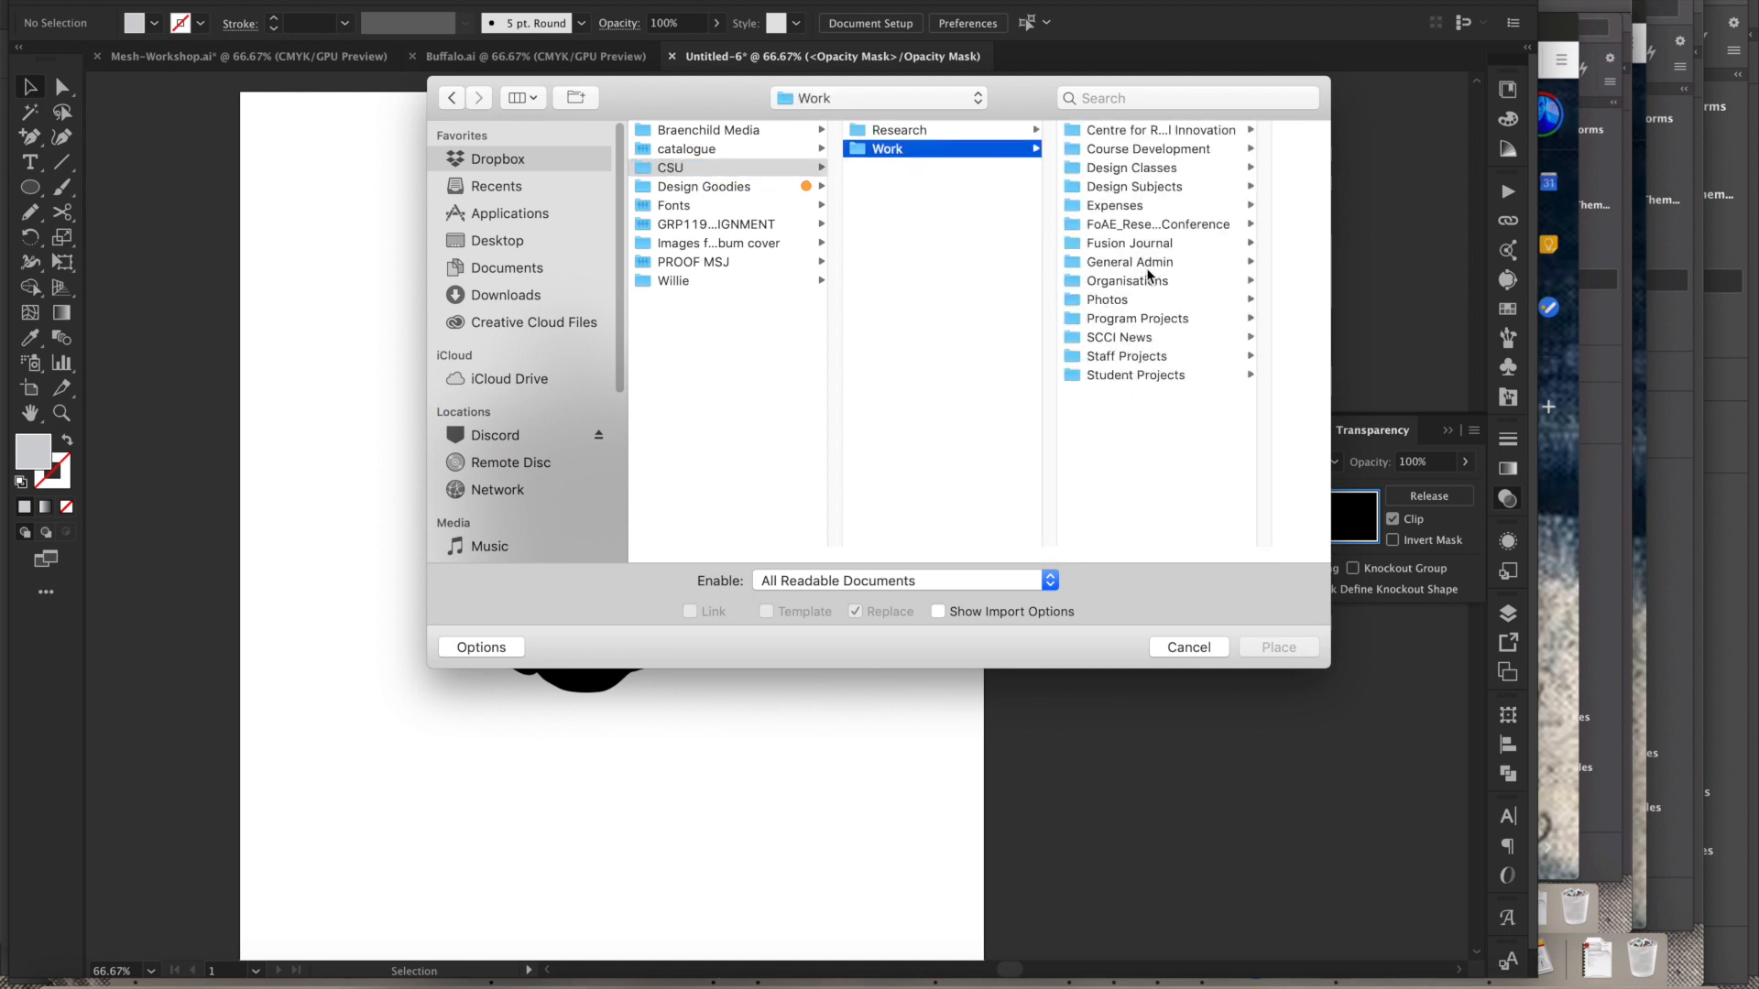
left_click(1163, 188)
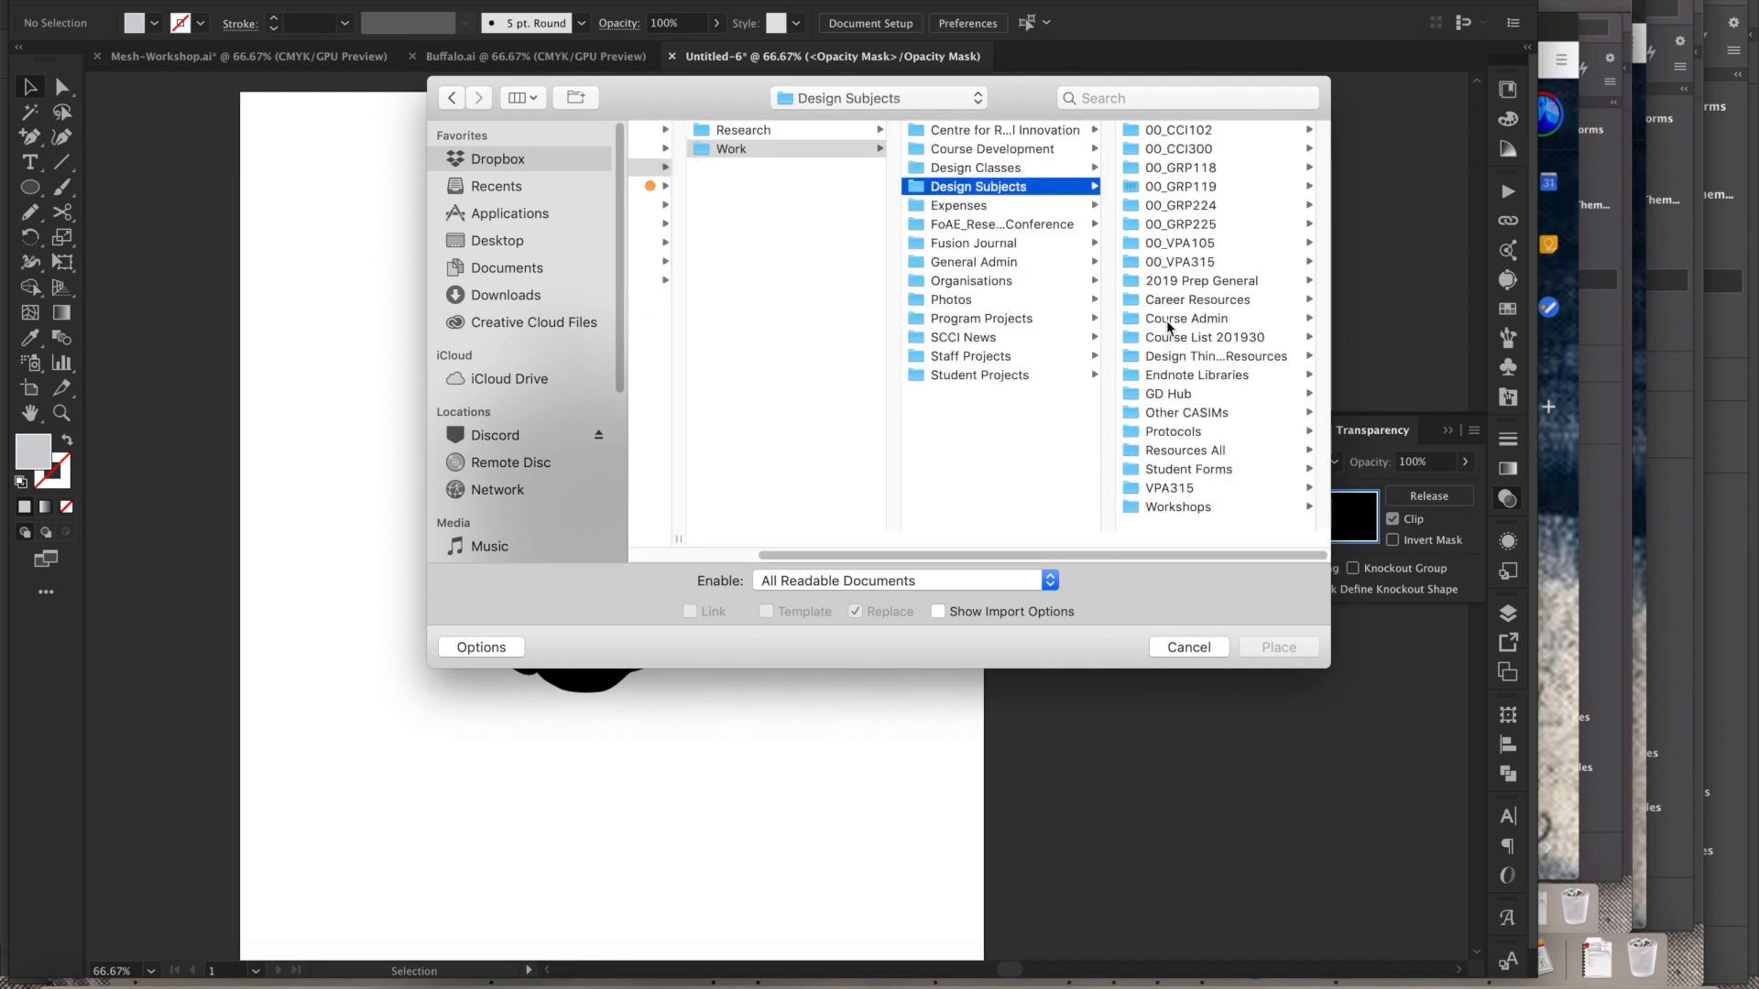
left_click(1196, 458)
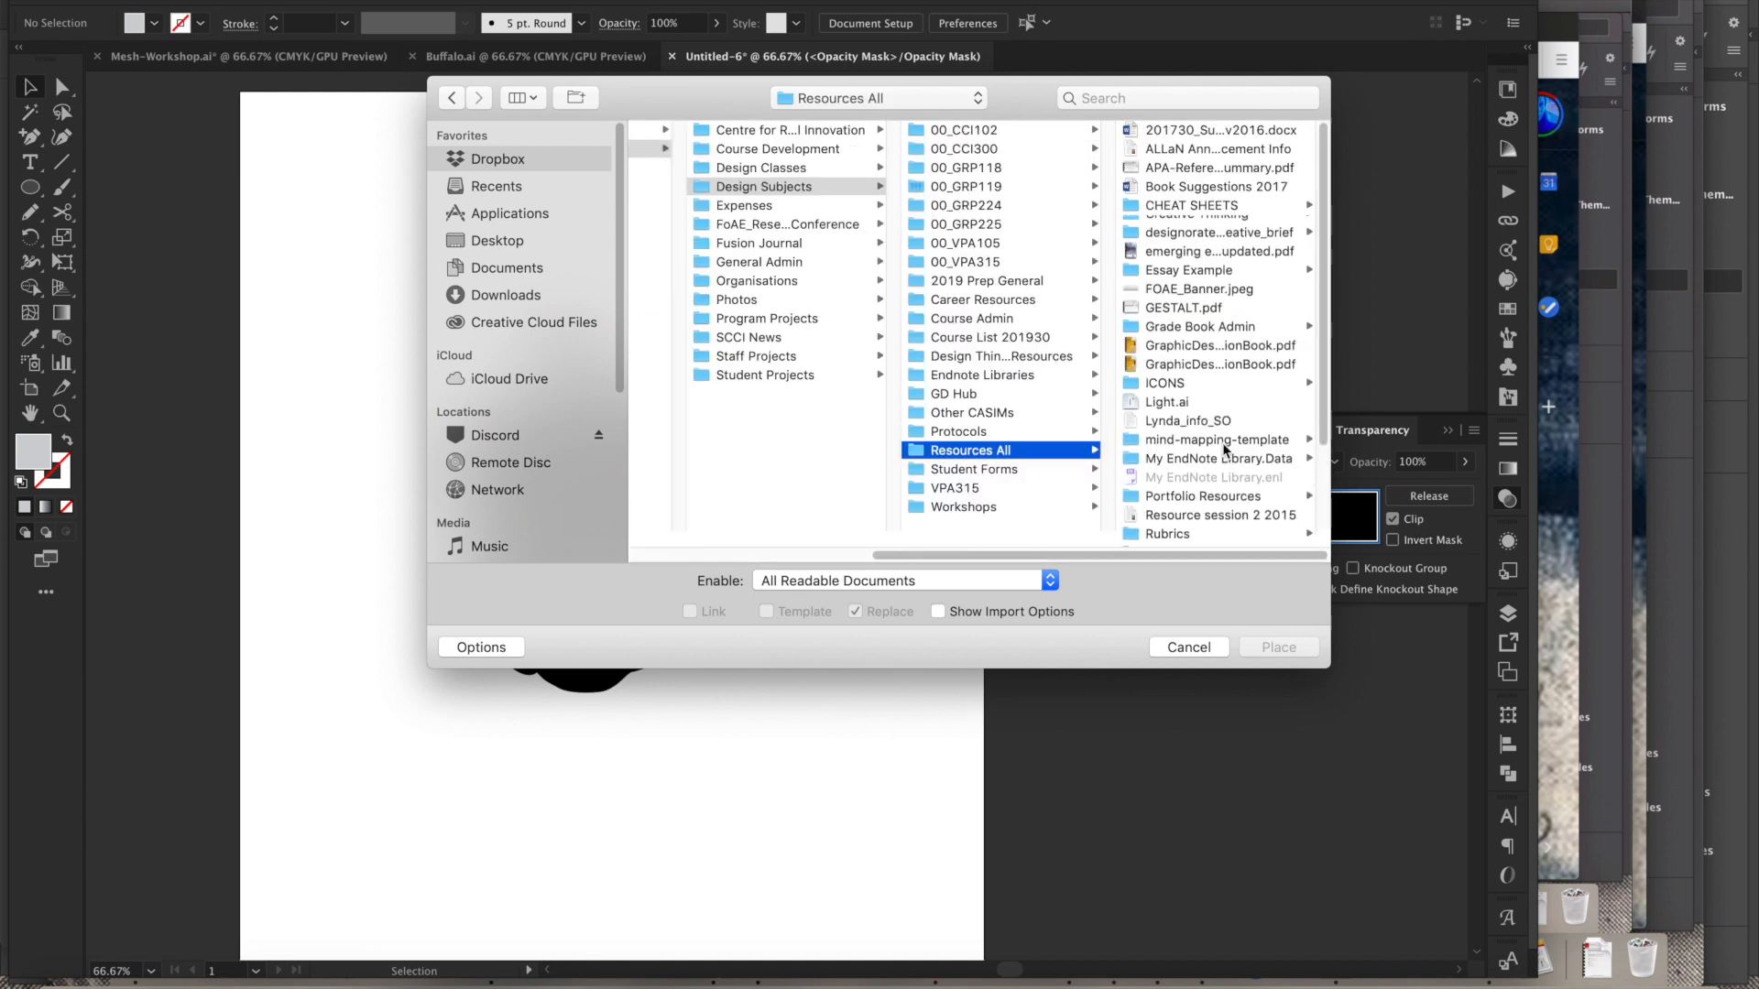
scroll(1324, 396, "down", 3)
scroll(1324, 396, "down", 1)
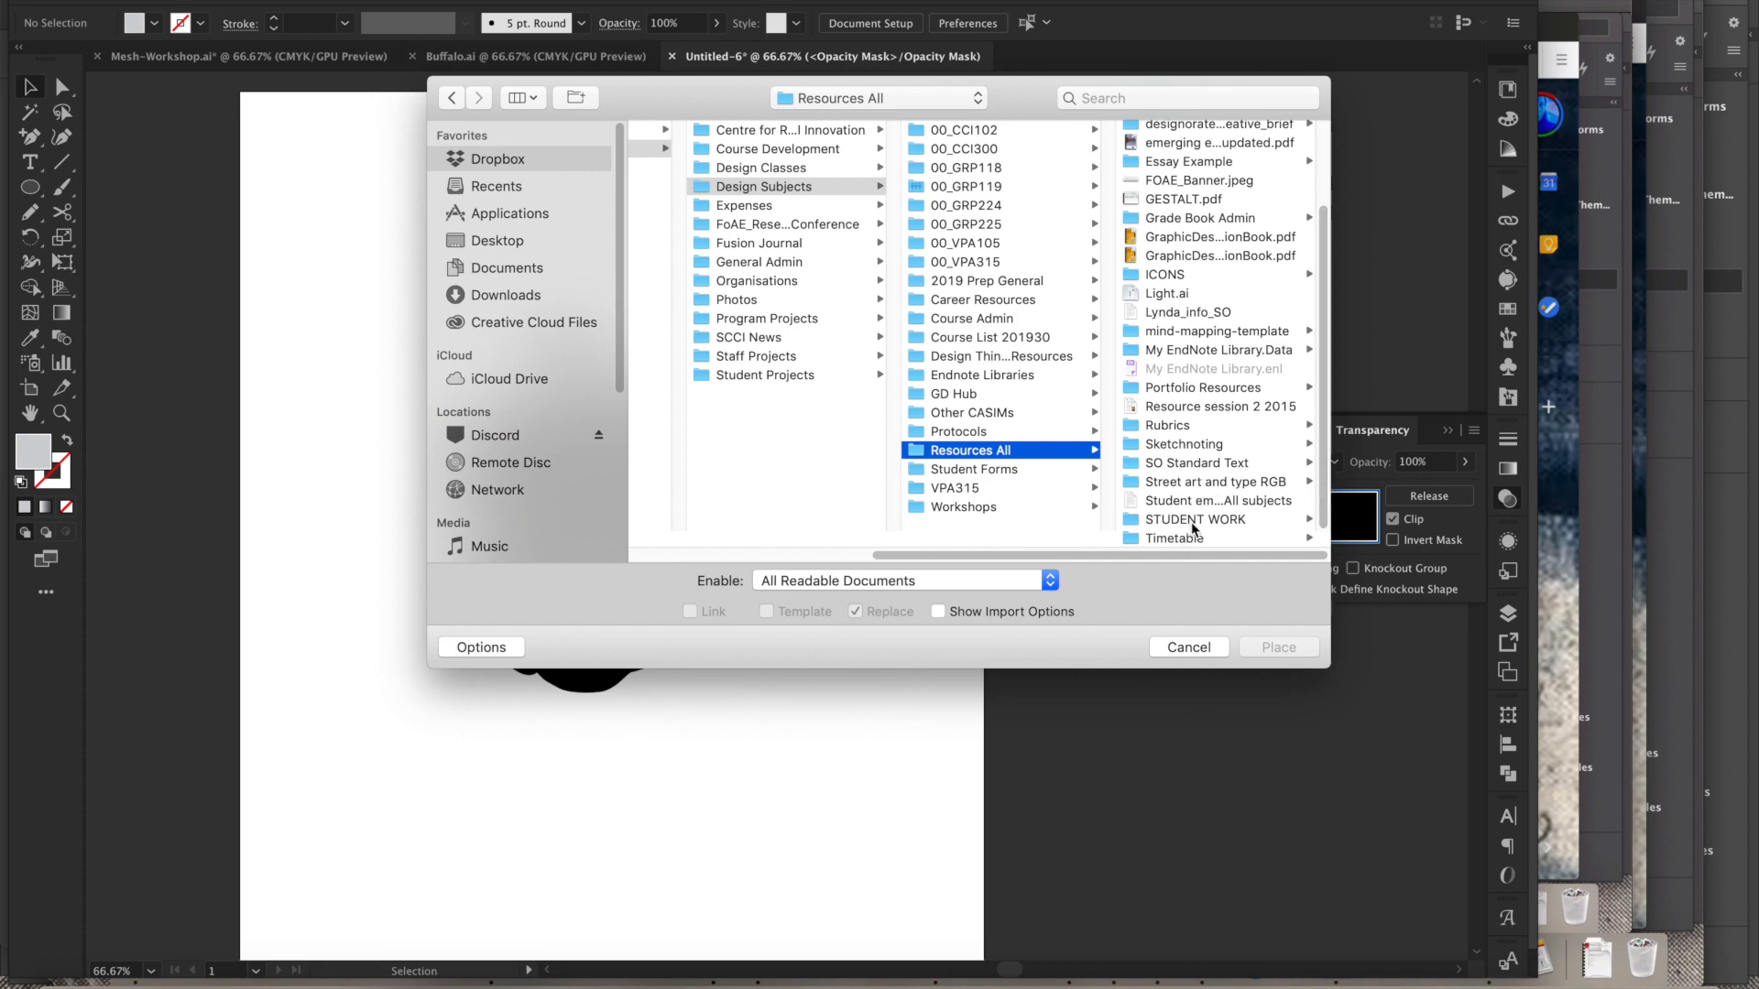
left_click(1194, 485)
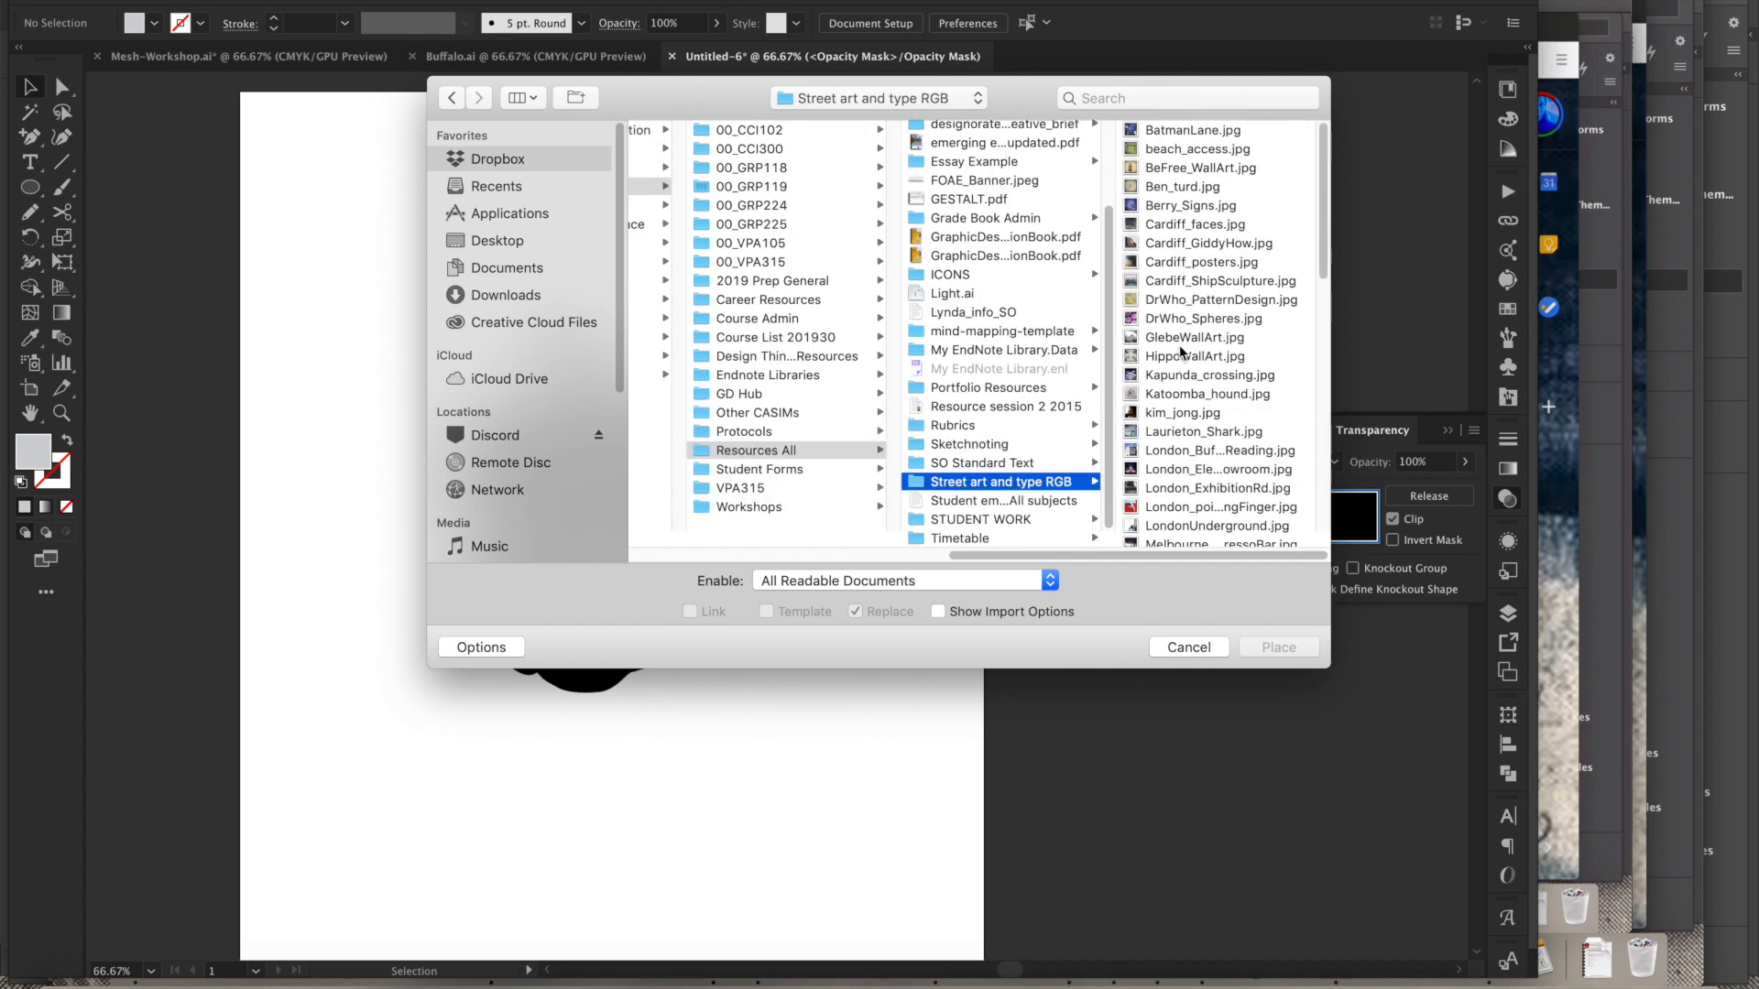
left_click(1182, 339)
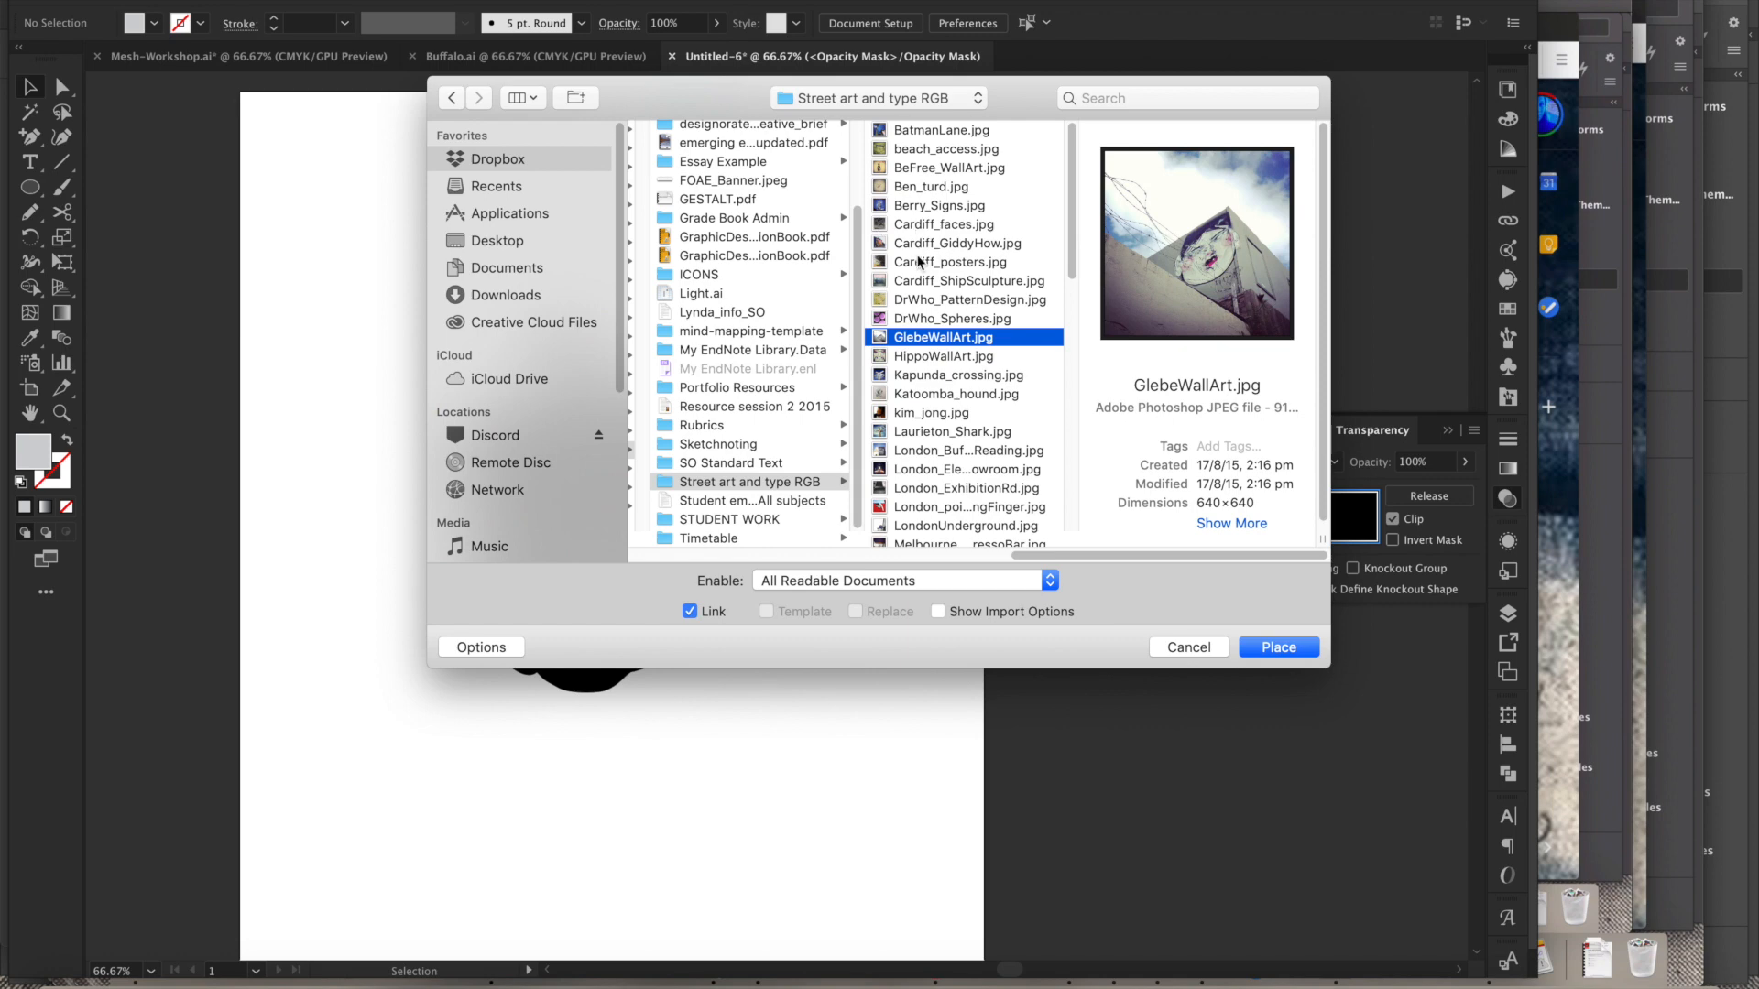
- Try placing Cardiff_faces.jpg into the opacity mask over the pepper, inspect it zoomed in, and delete it
left_click(935, 229)
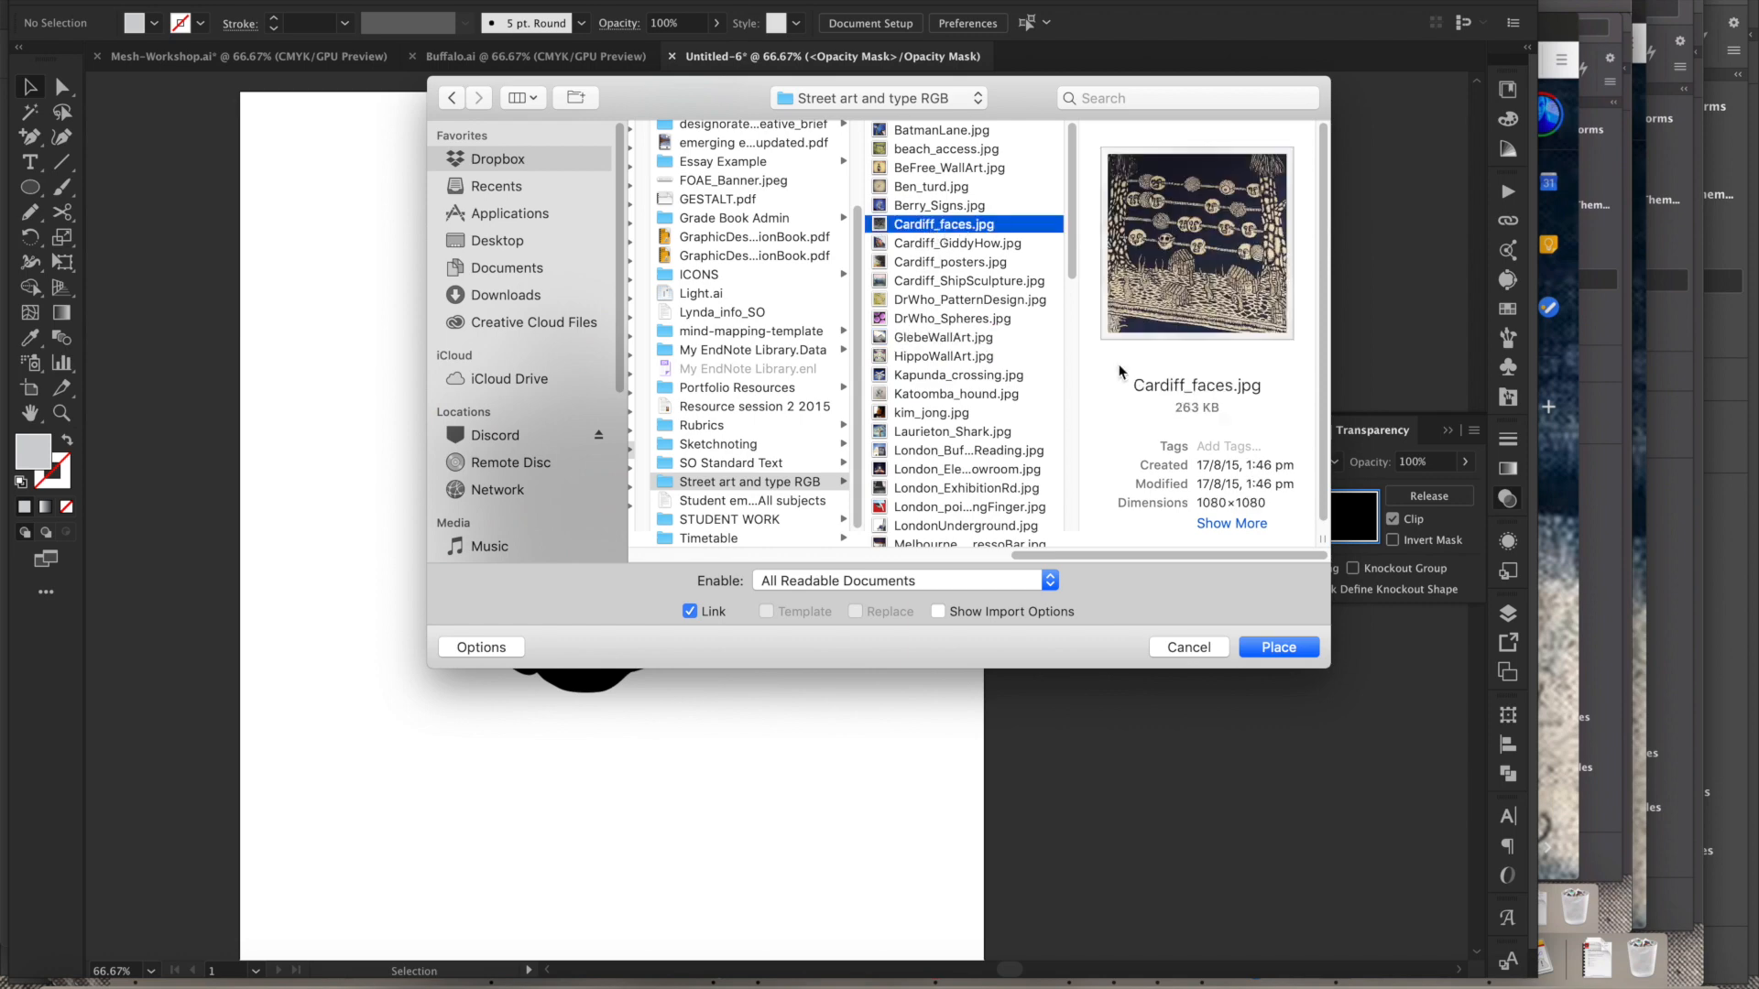
left_click(1282, 648)
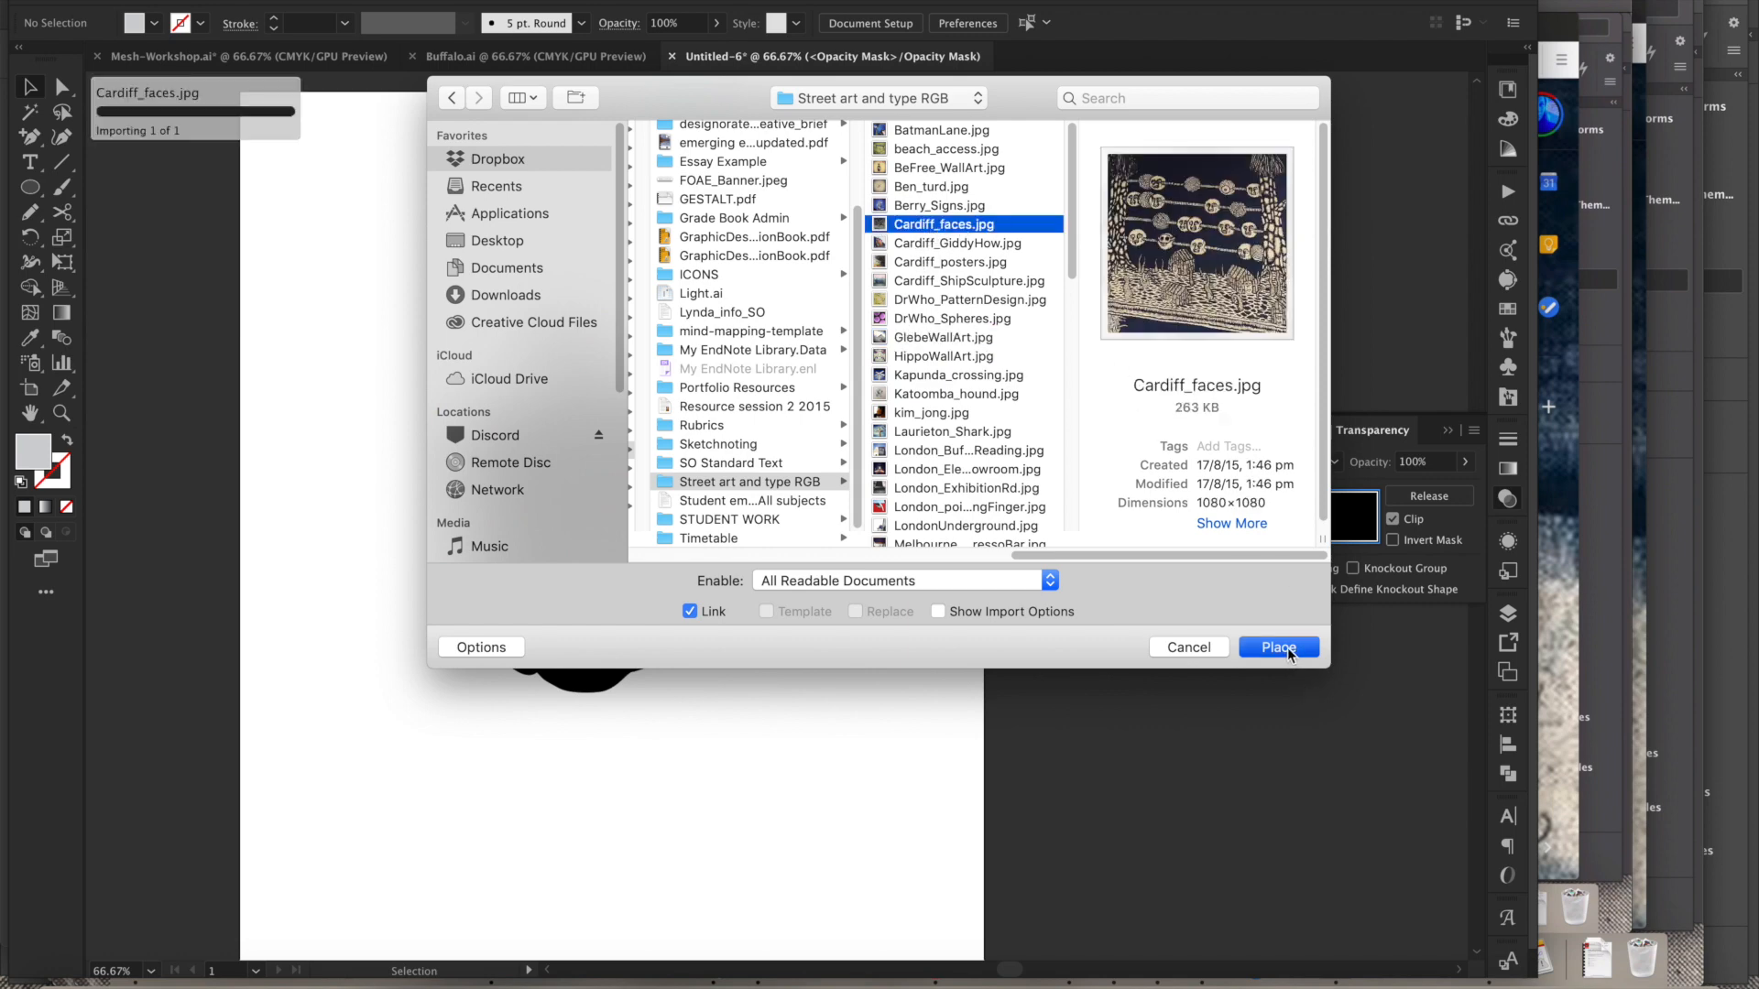
left_click_drag(370, 256, 895, 900)
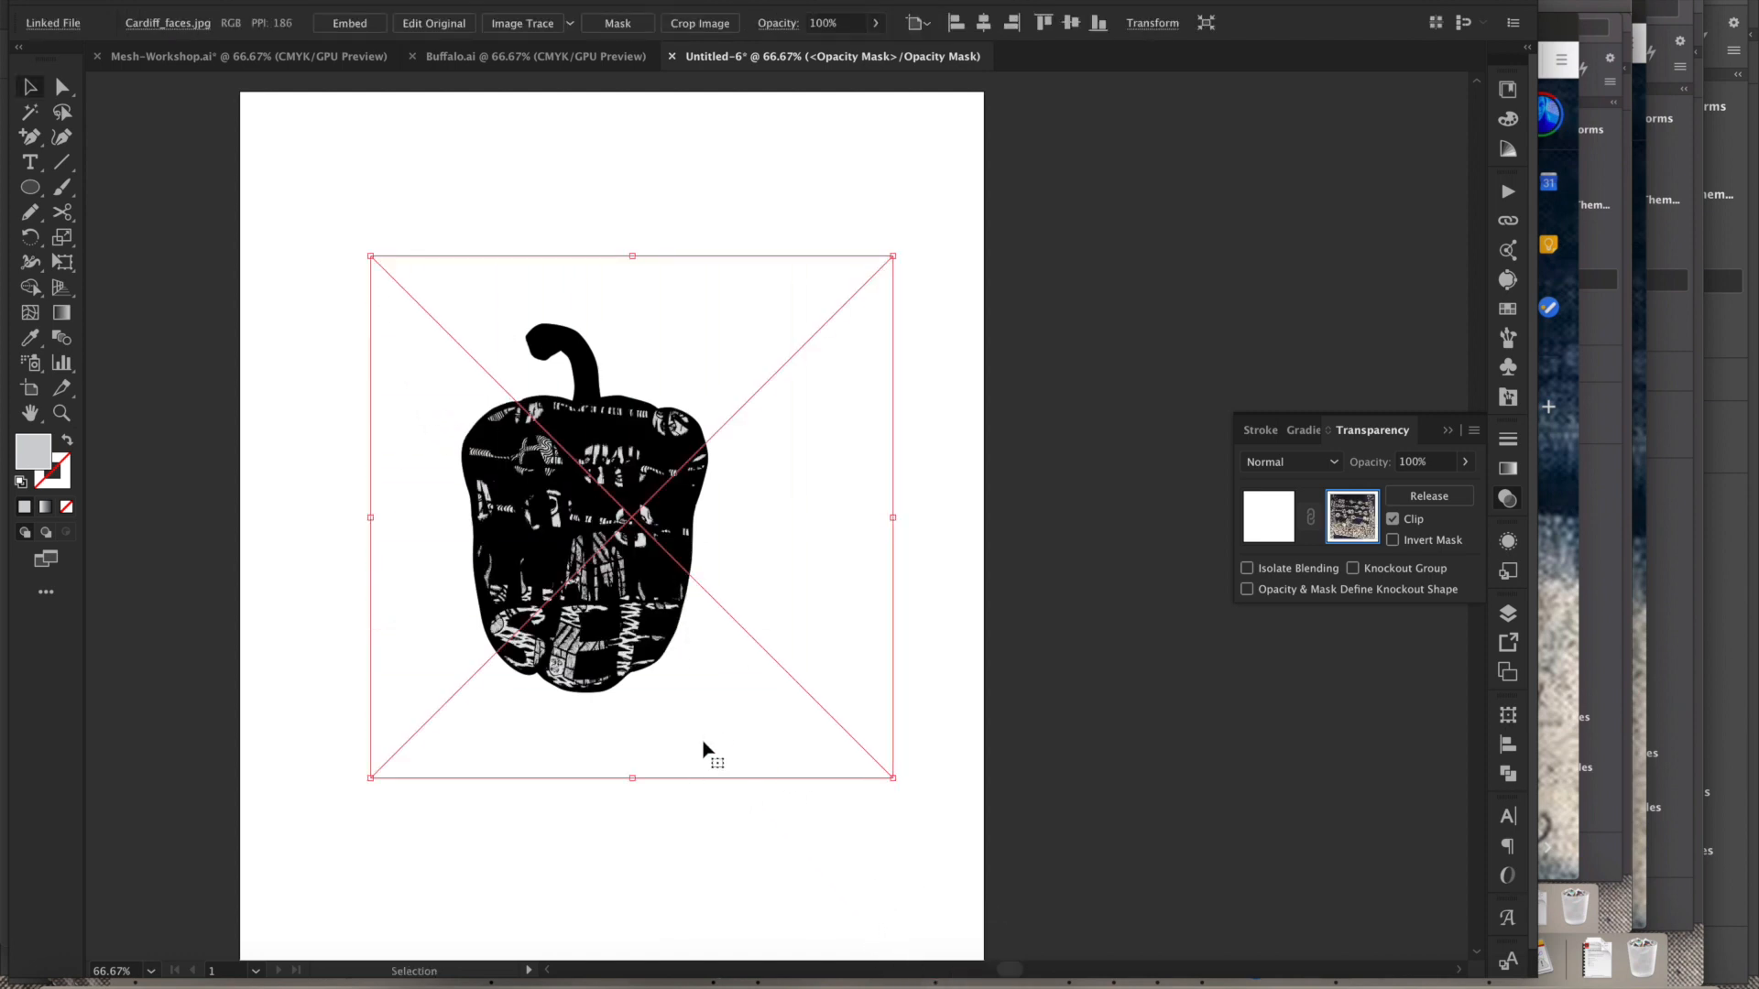
left_click_drag(738, 742, 721, 738)
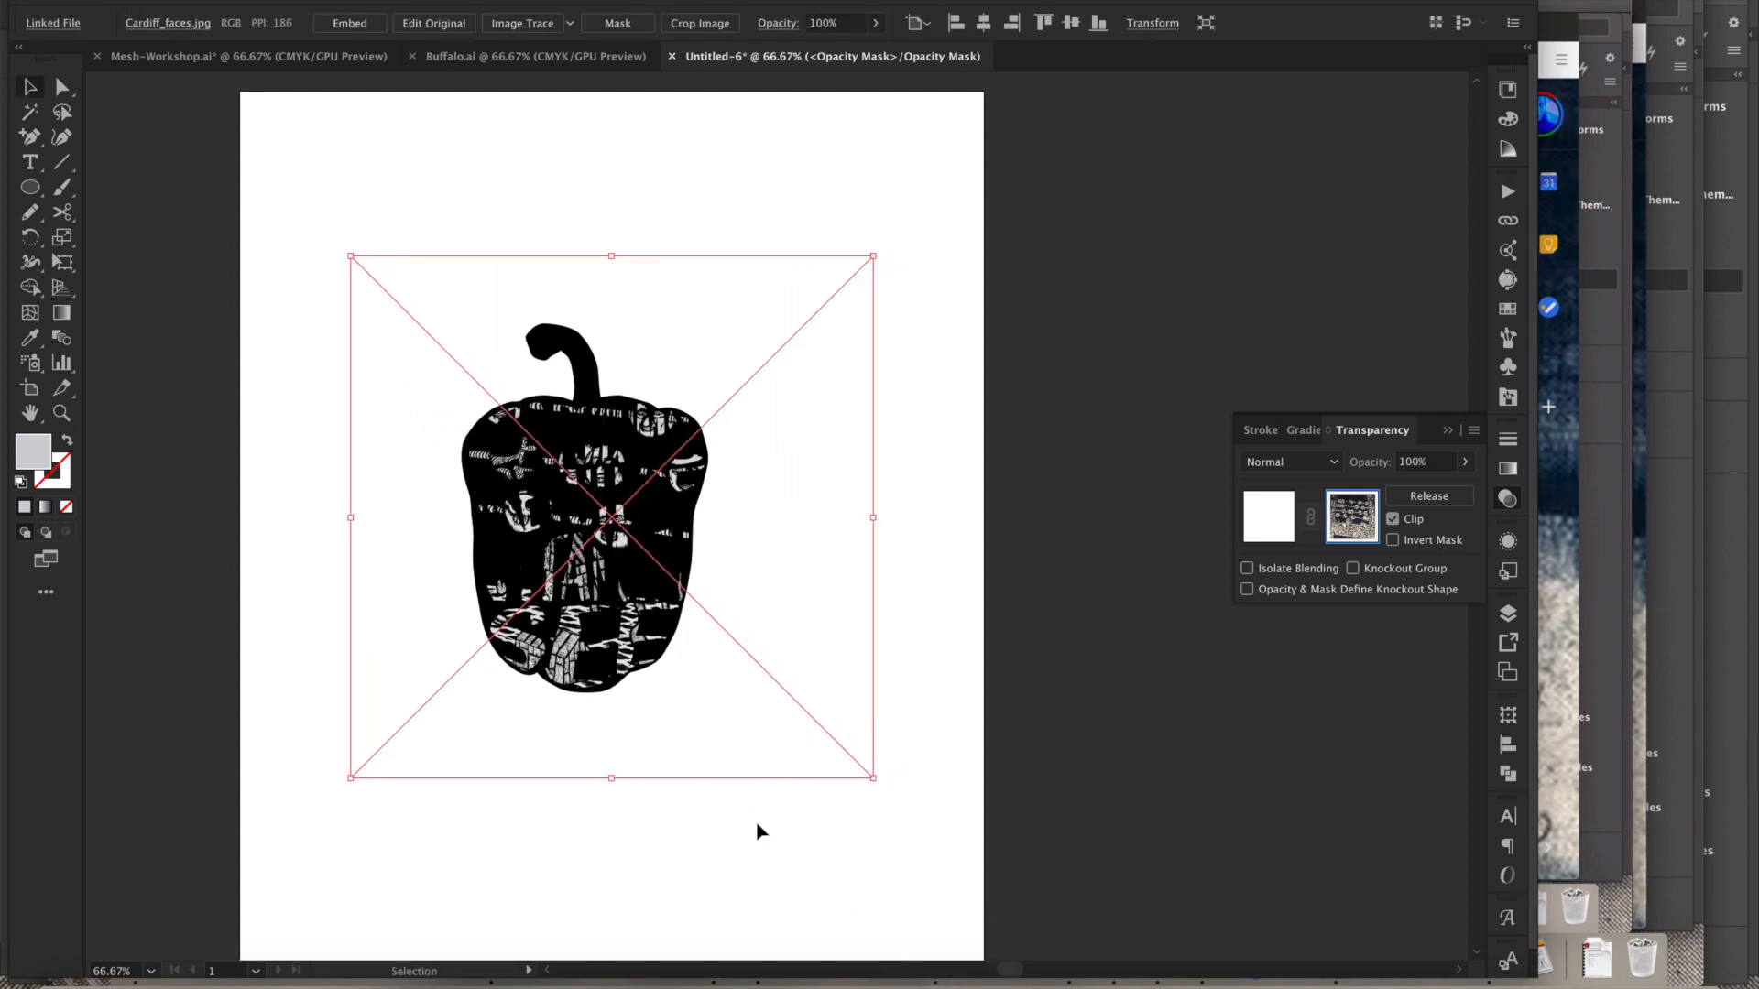
left_click_drag(671, 730, 671, 699)
left_click_drag(491, 430, 692, 507)
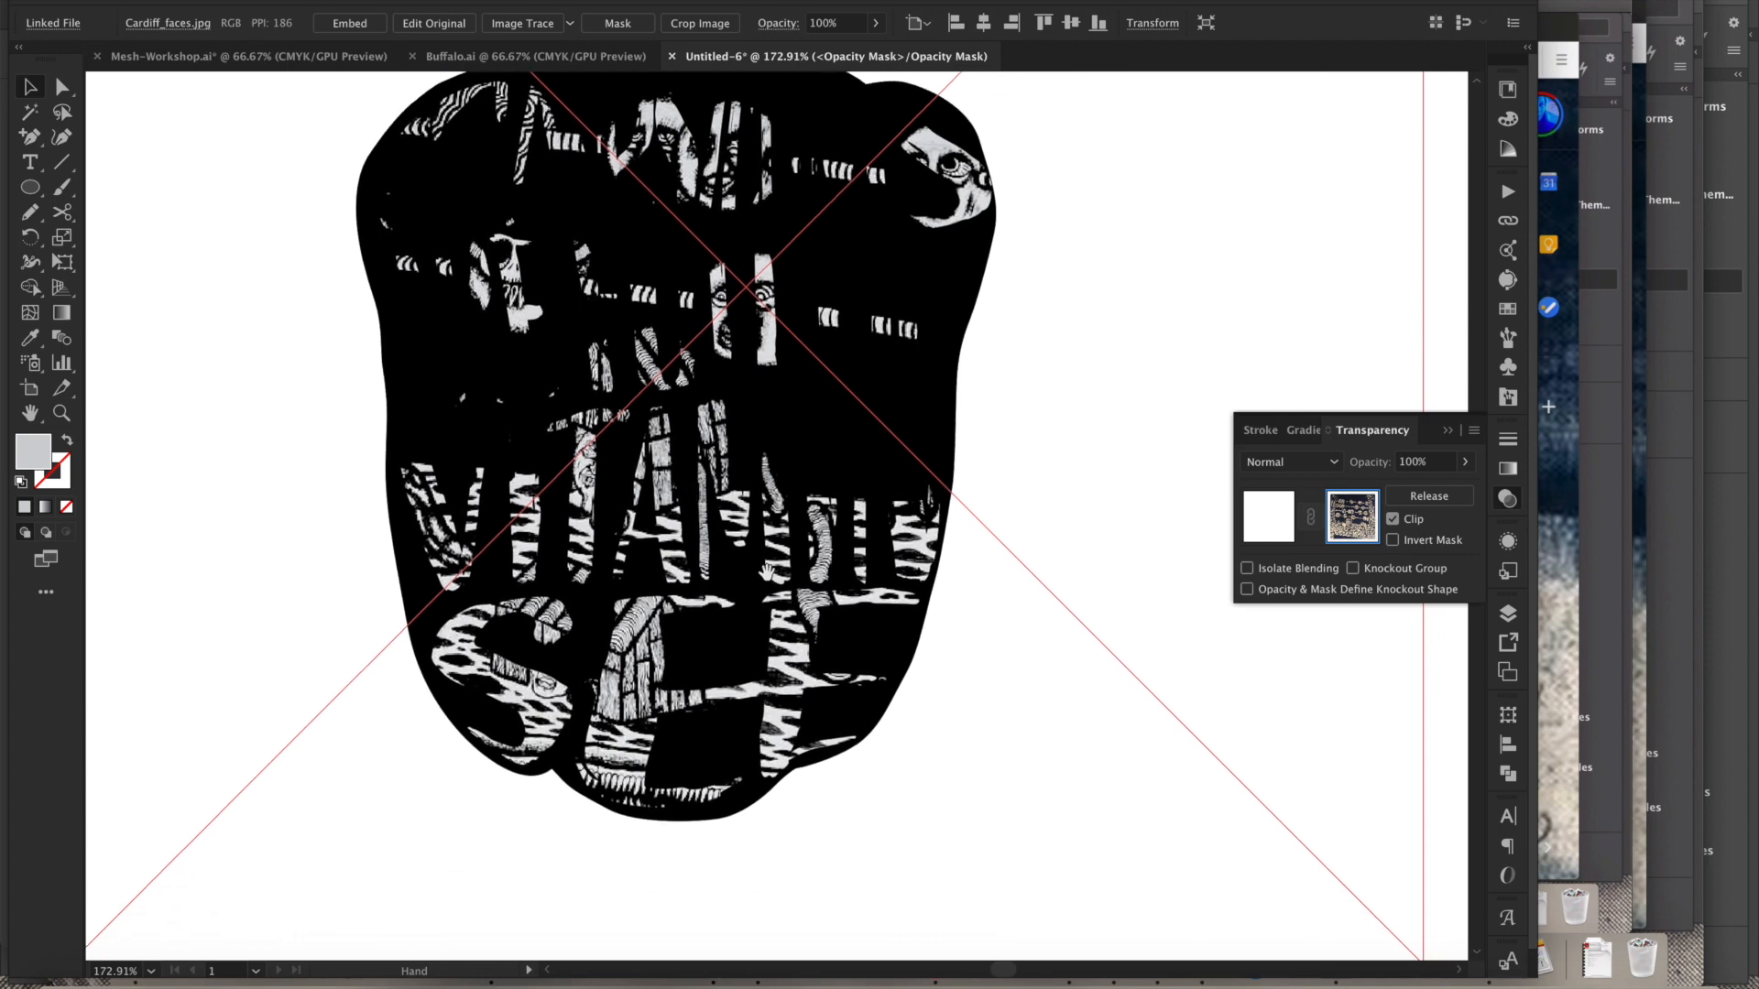
left_click_drag(985, 801, 964, 757)
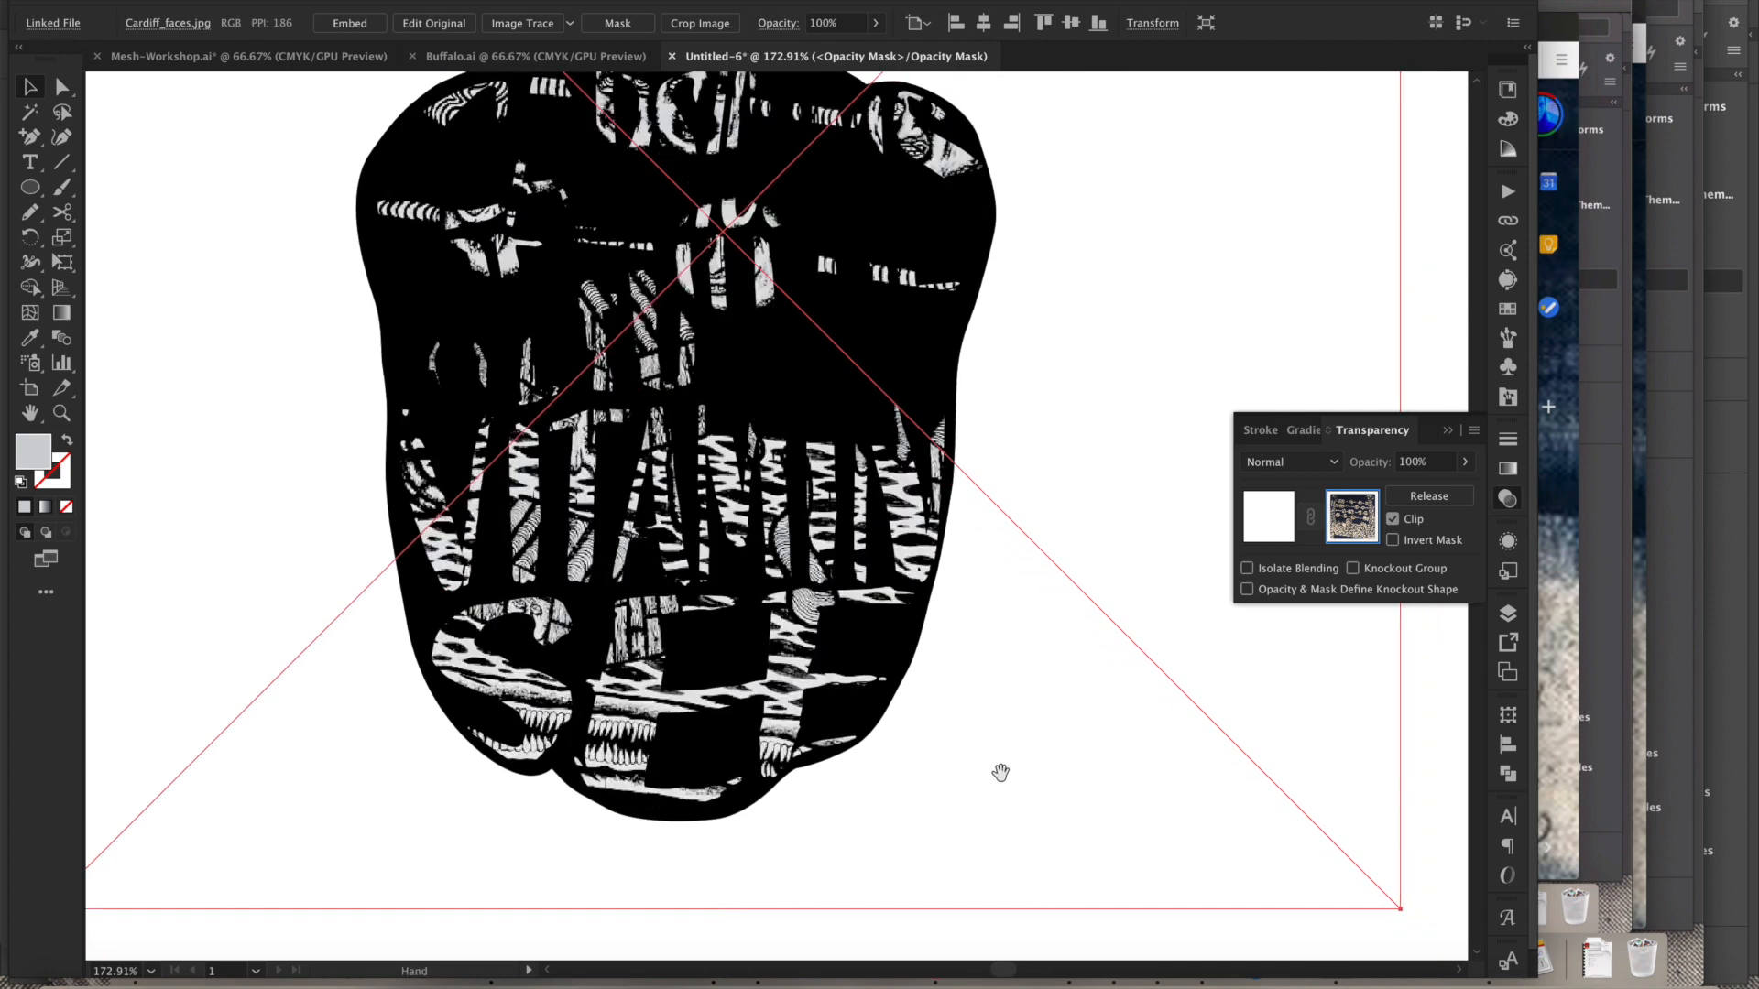
left_click(1001, 756, "alt+super")
left_click(1000, 752, "alt+super")
left_click_drag(858, 447, 954, 668)
left_click_drag(680, 520, 707, 690)
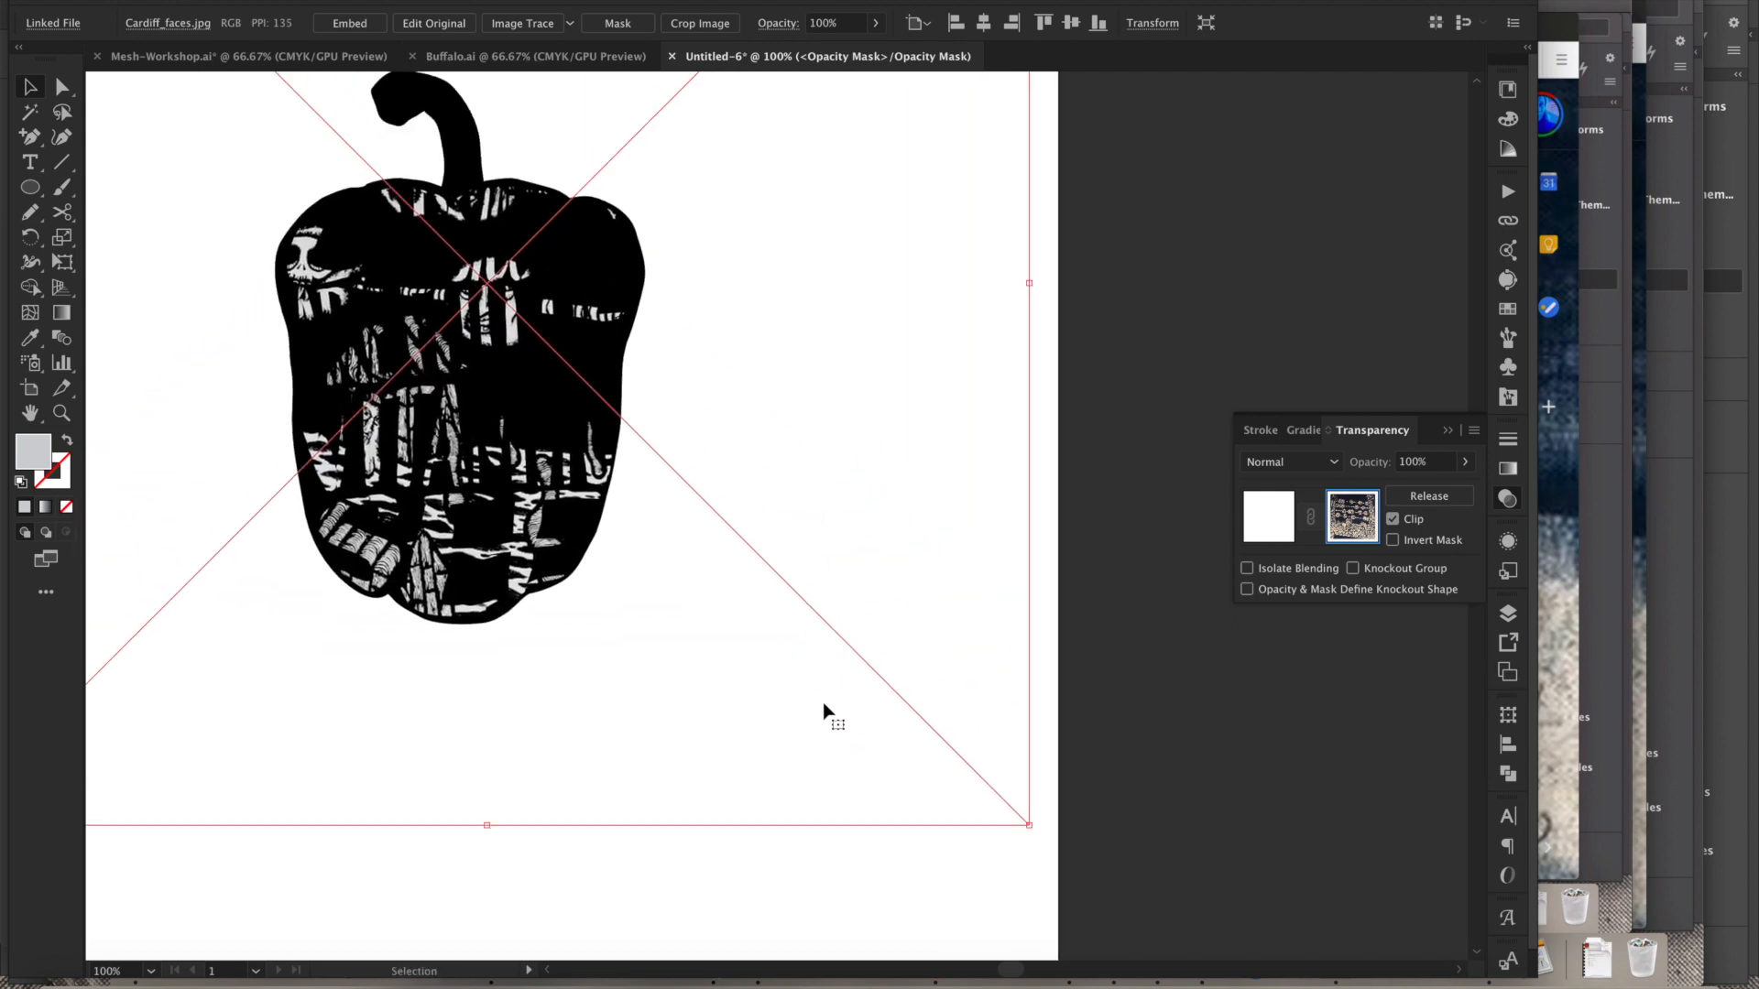
key("Delete")
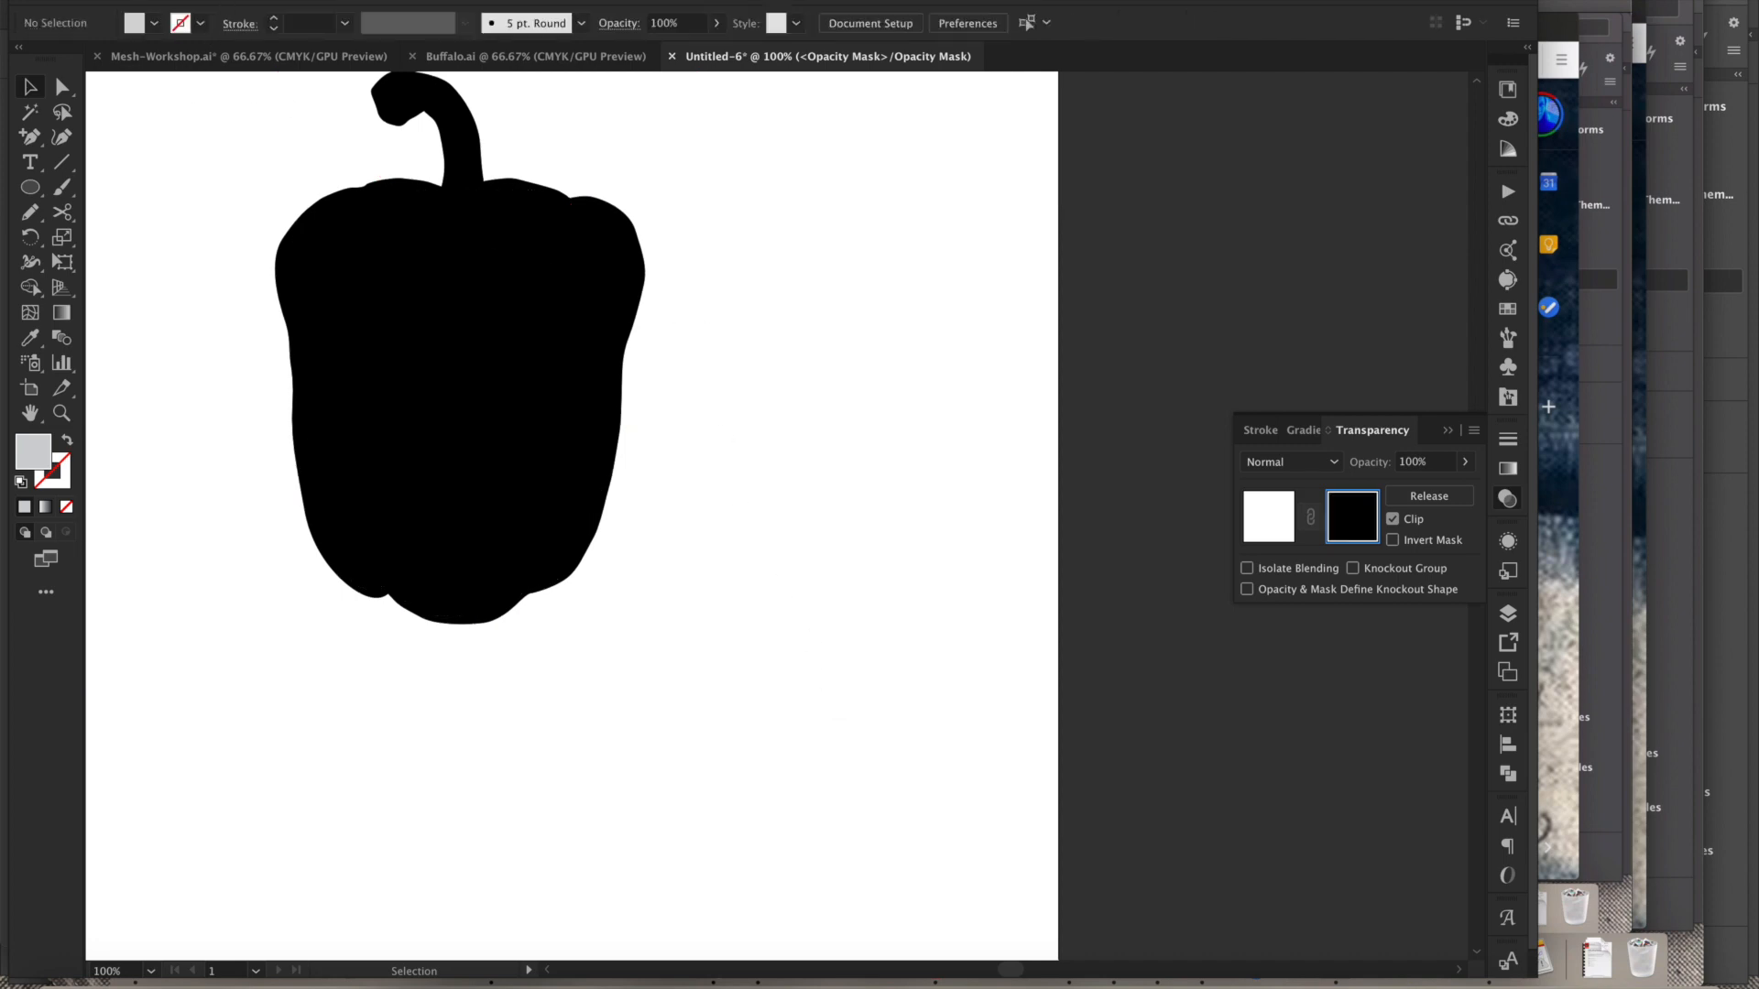
- Open Place again, preview several street-art photos, and choose London_pointingFinger.jpg to place
left_click(155, 0)
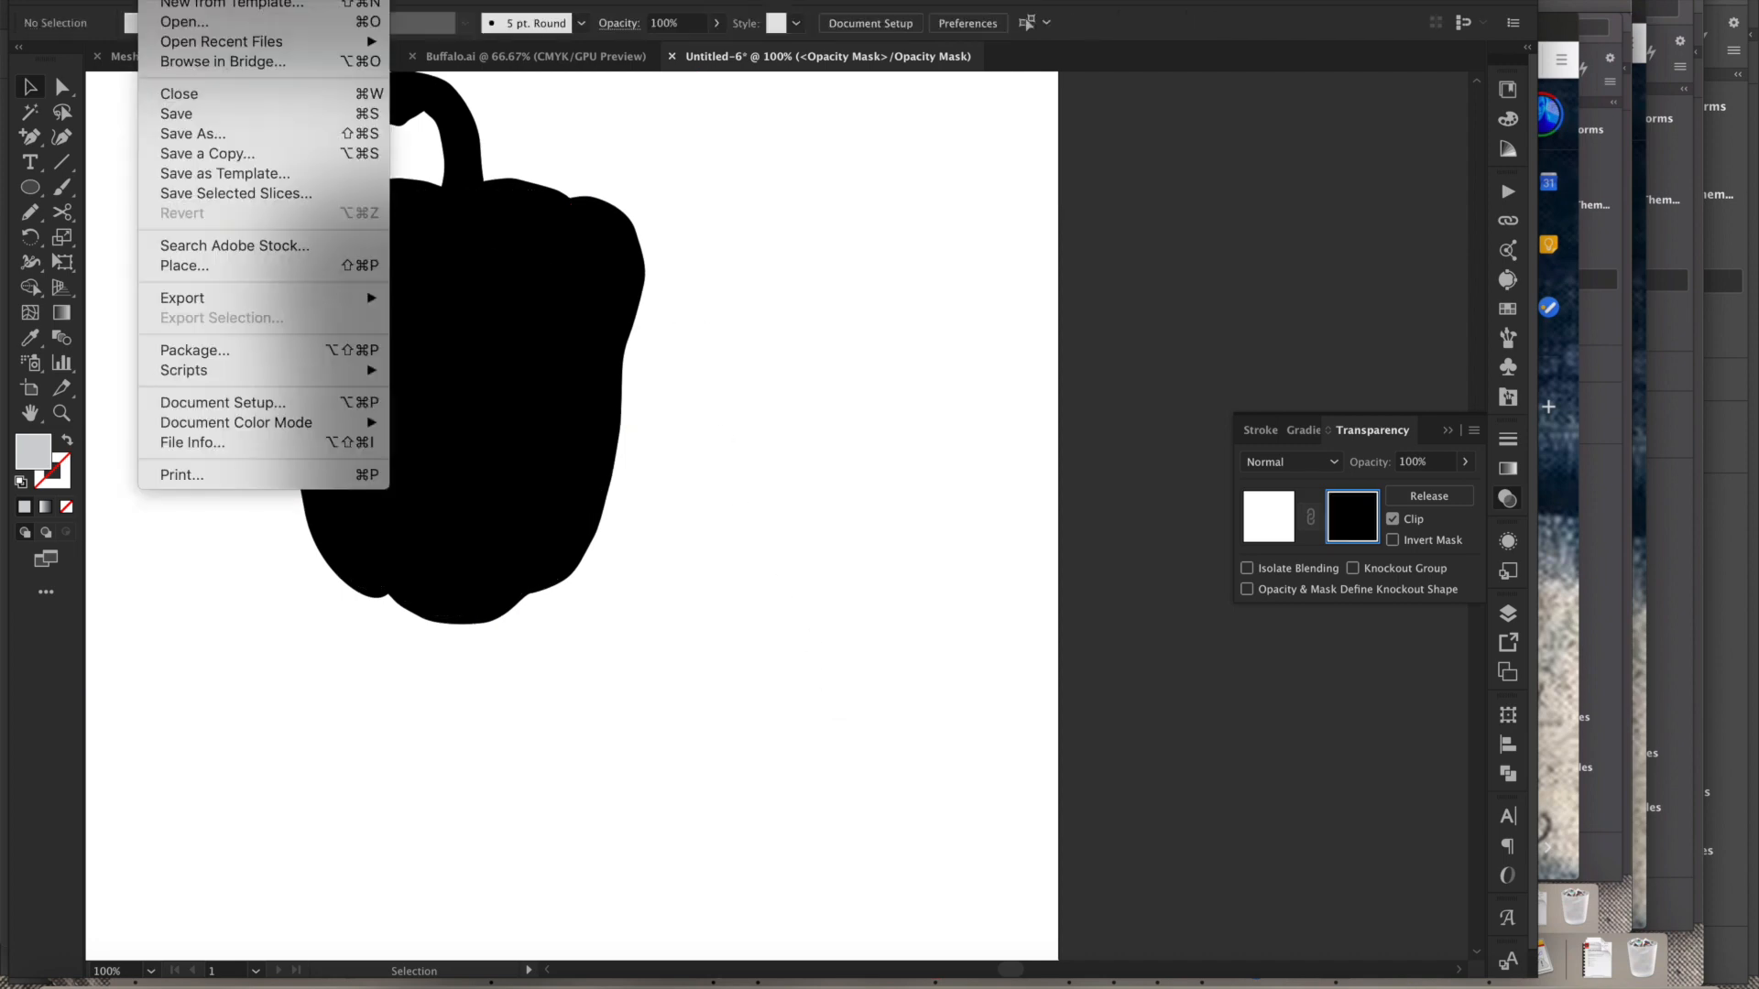
left_click(216, 275)
left_click(697, 356)
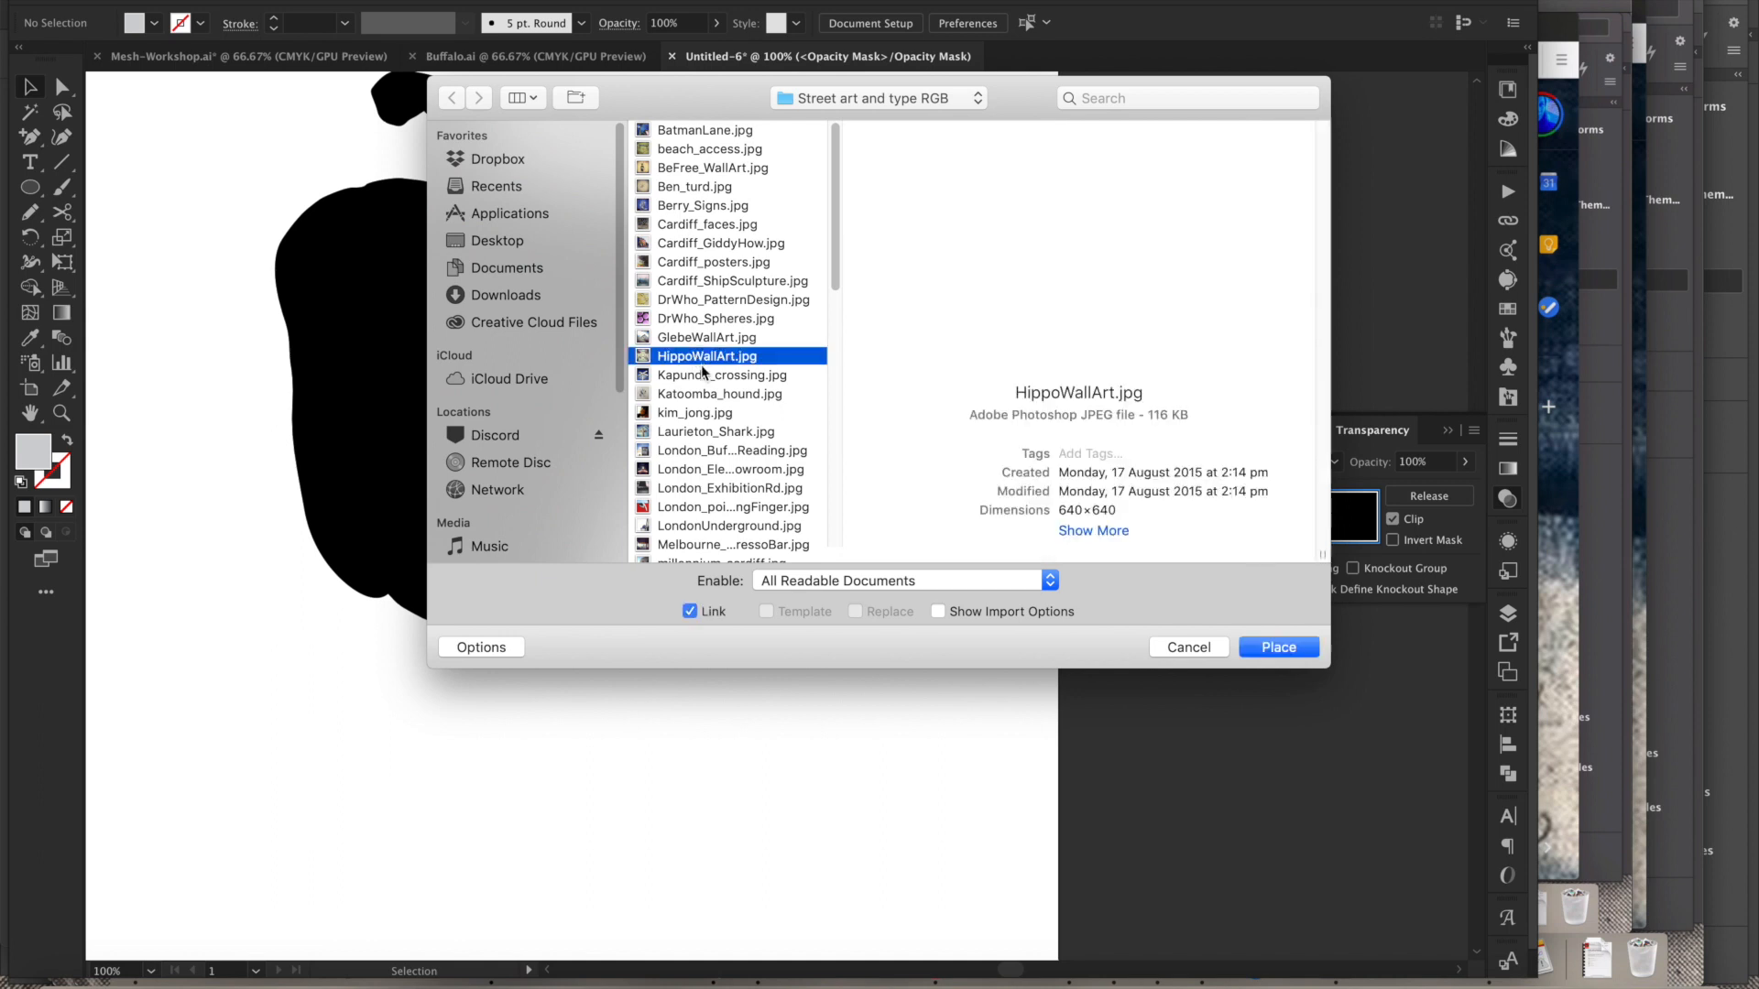
left_click(702, 322)
left_click(716, 303)
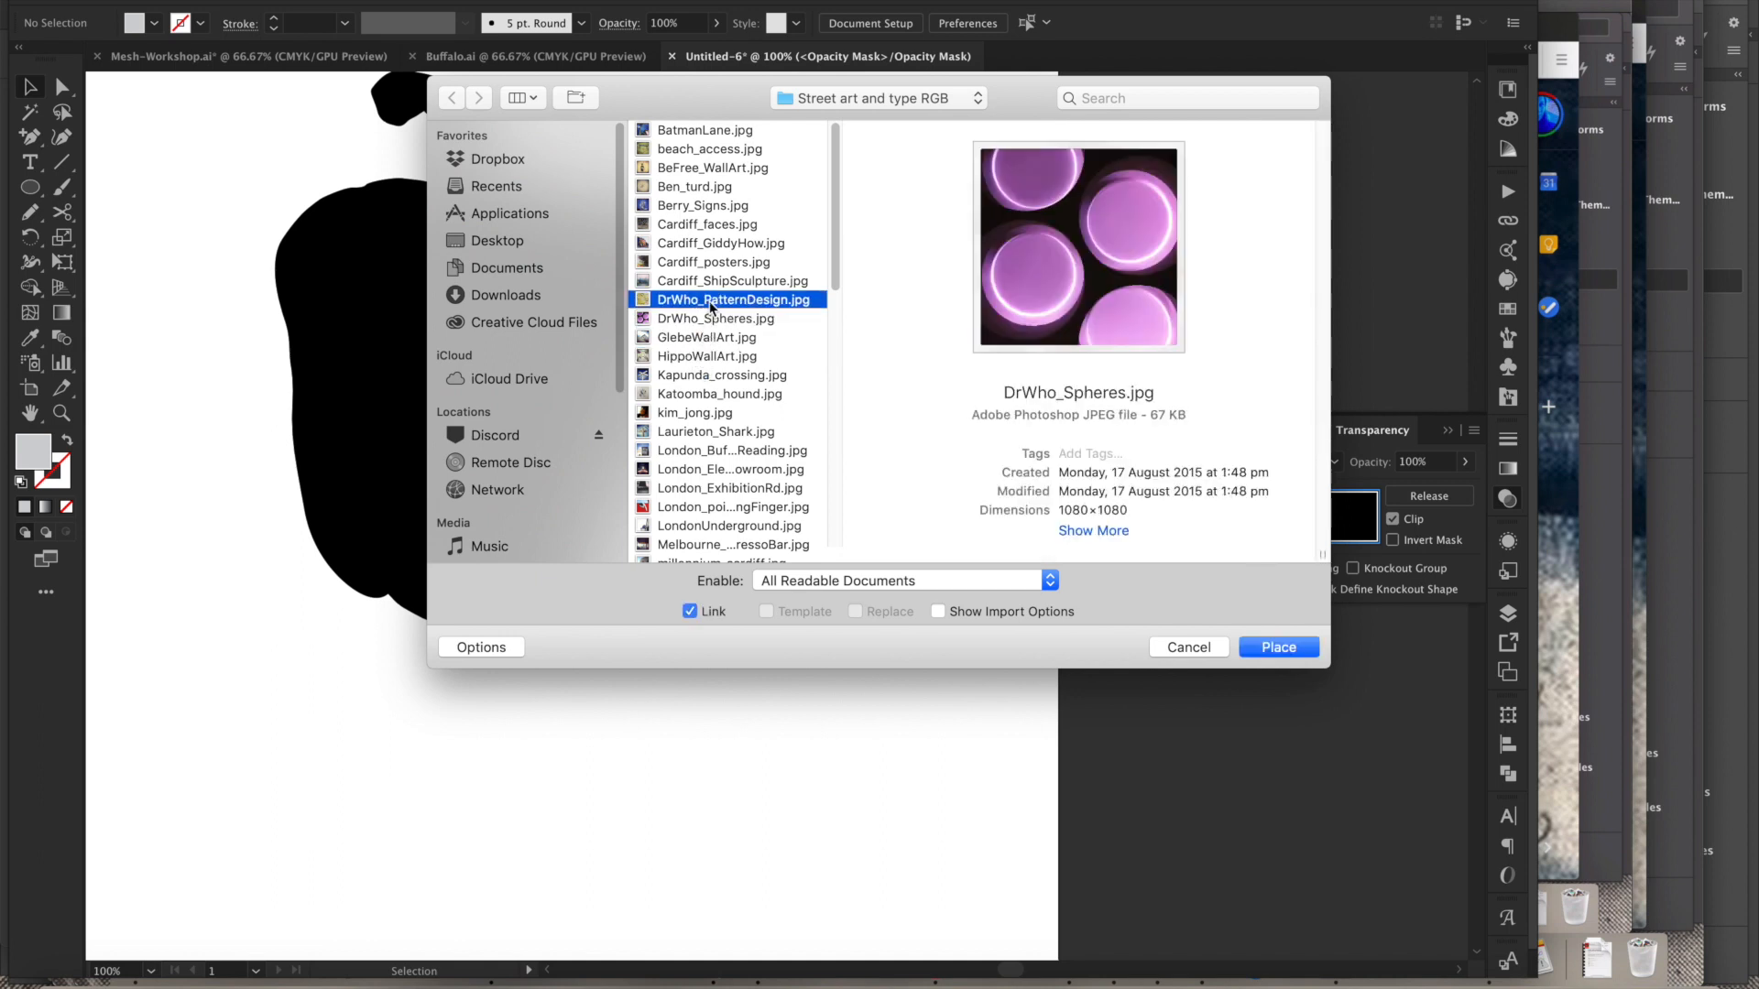
left_click(722, 282)
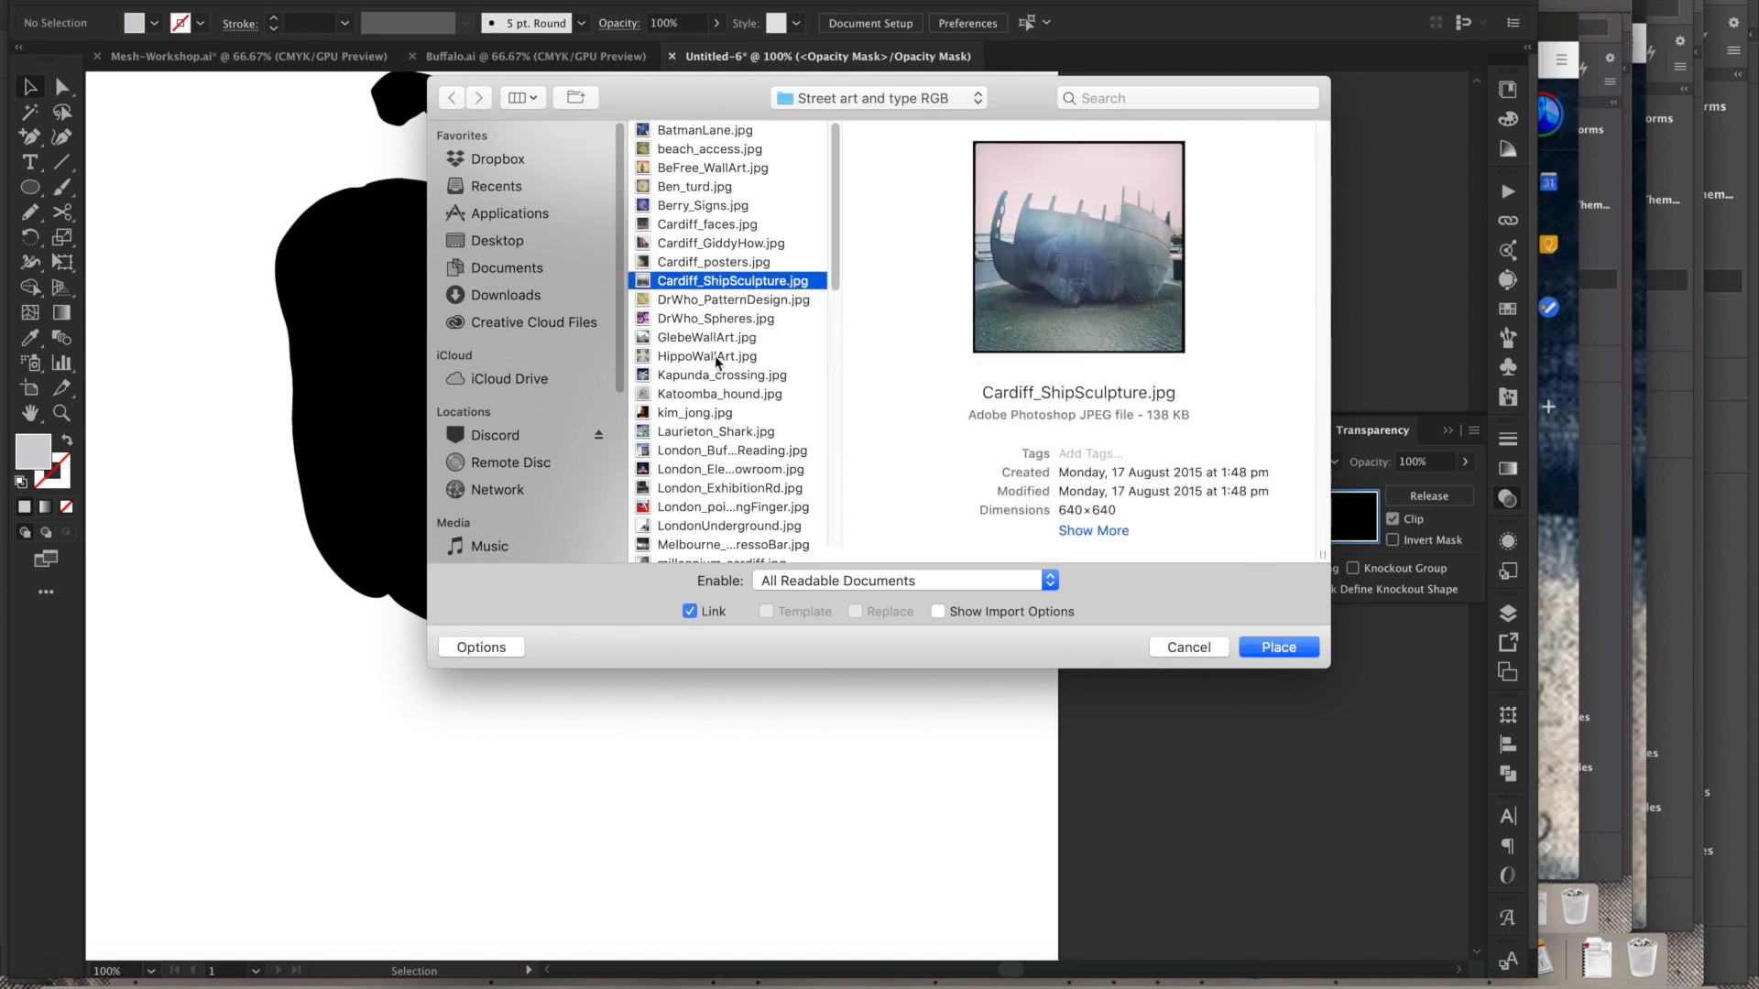
left_click(713, 396)
left_click(716, 433)
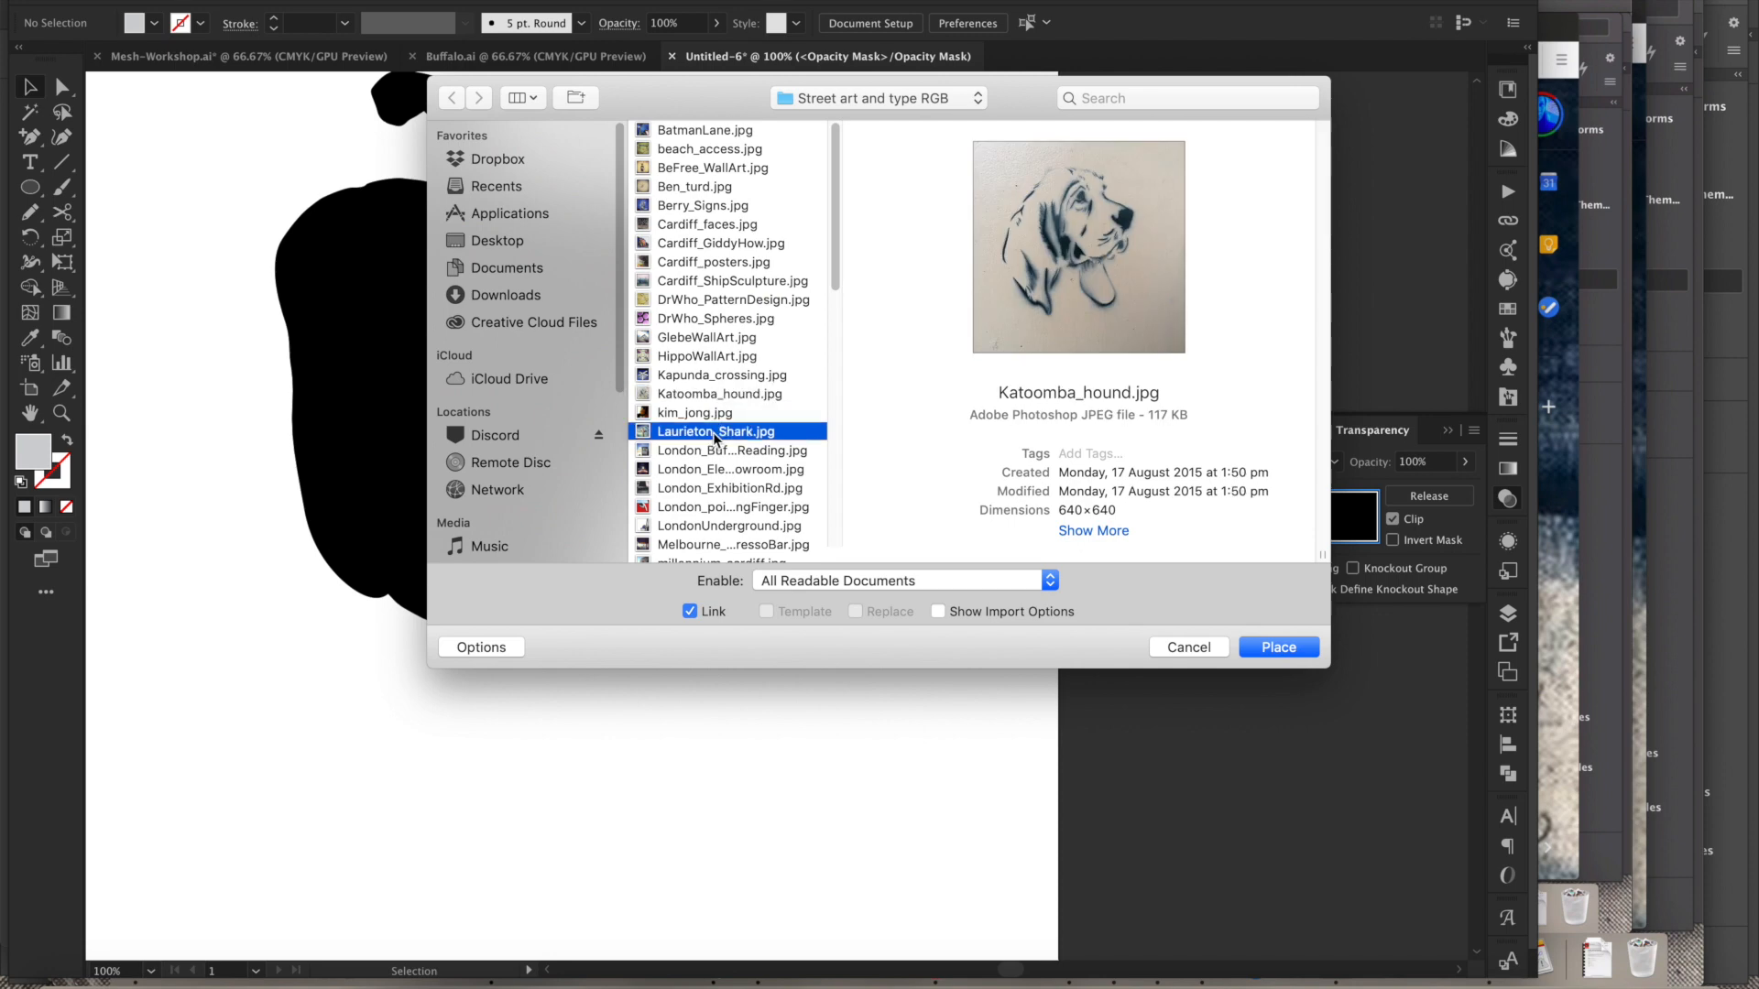
key("Down")
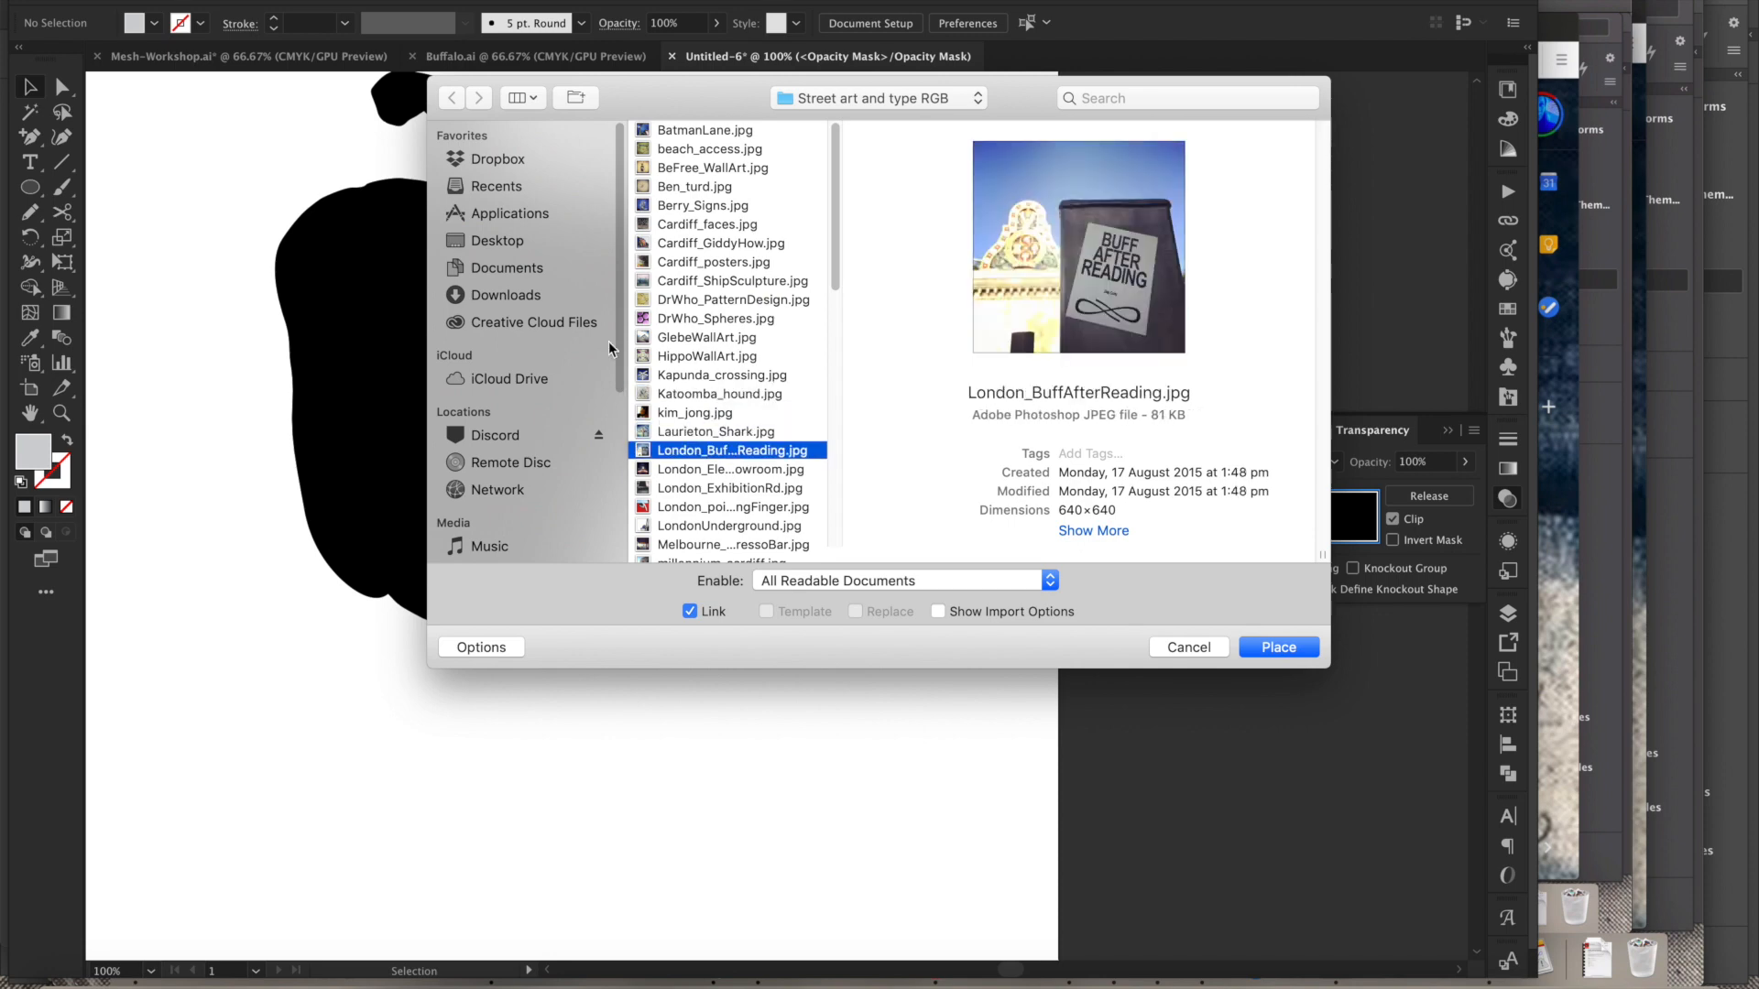
key("Down")
key("Down")
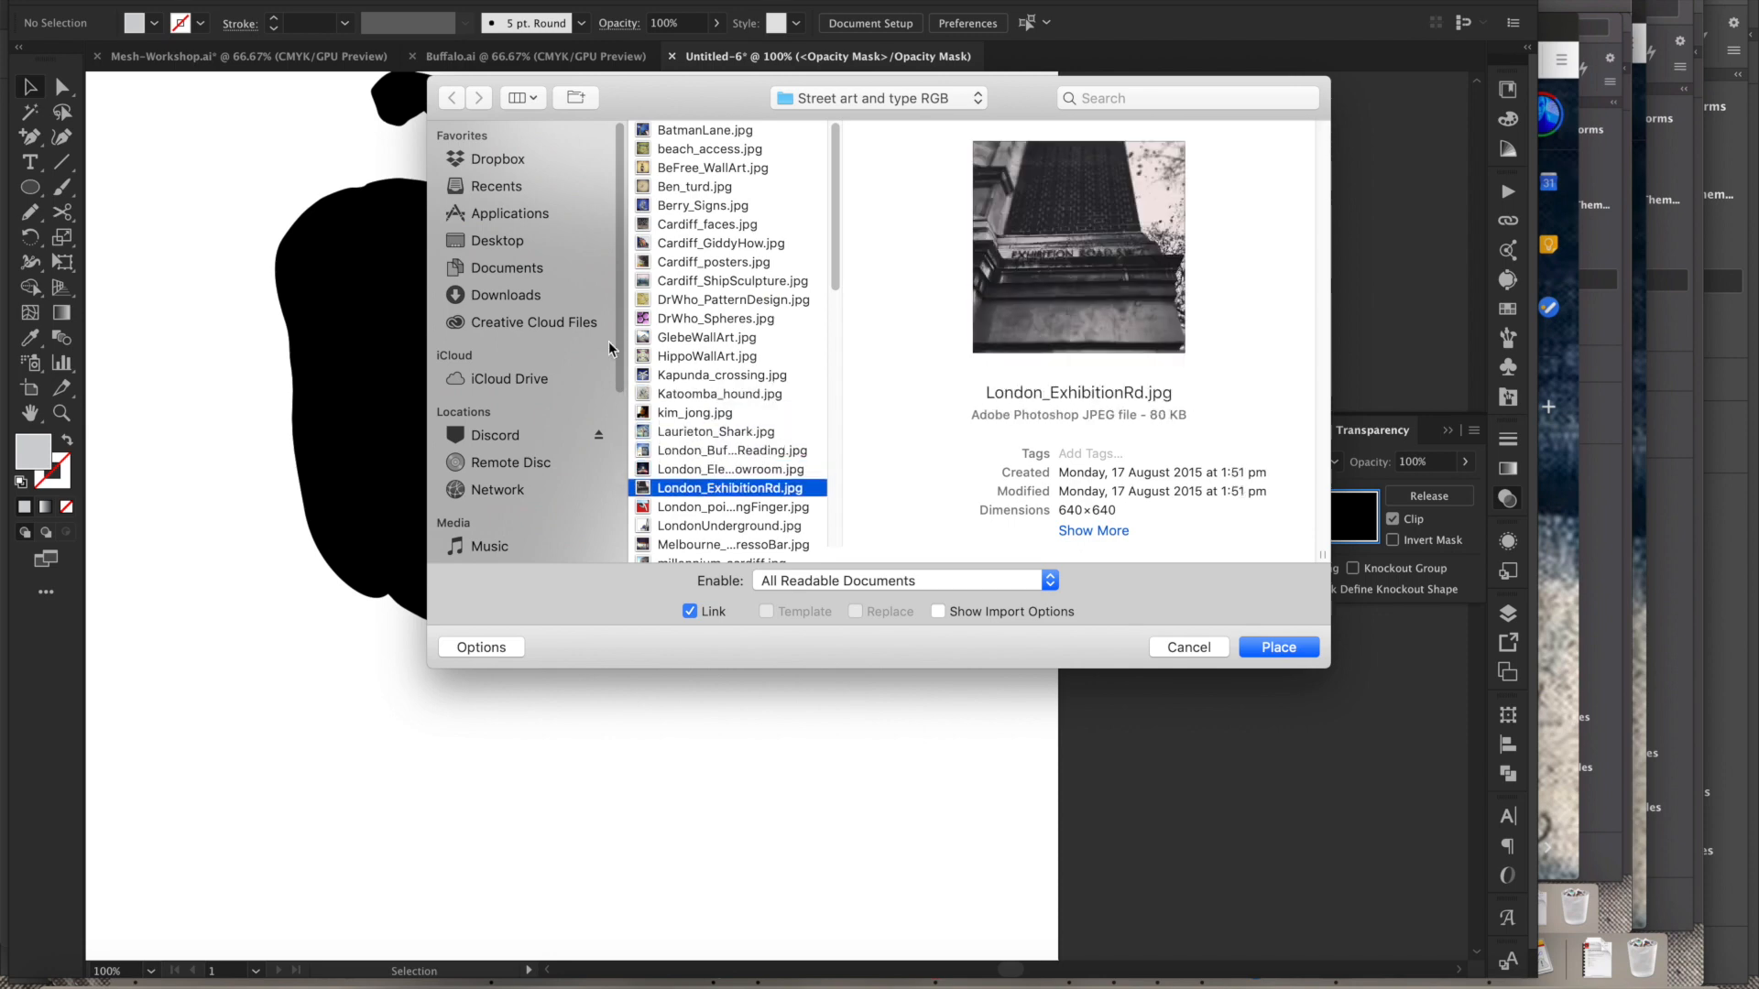
key("Down")
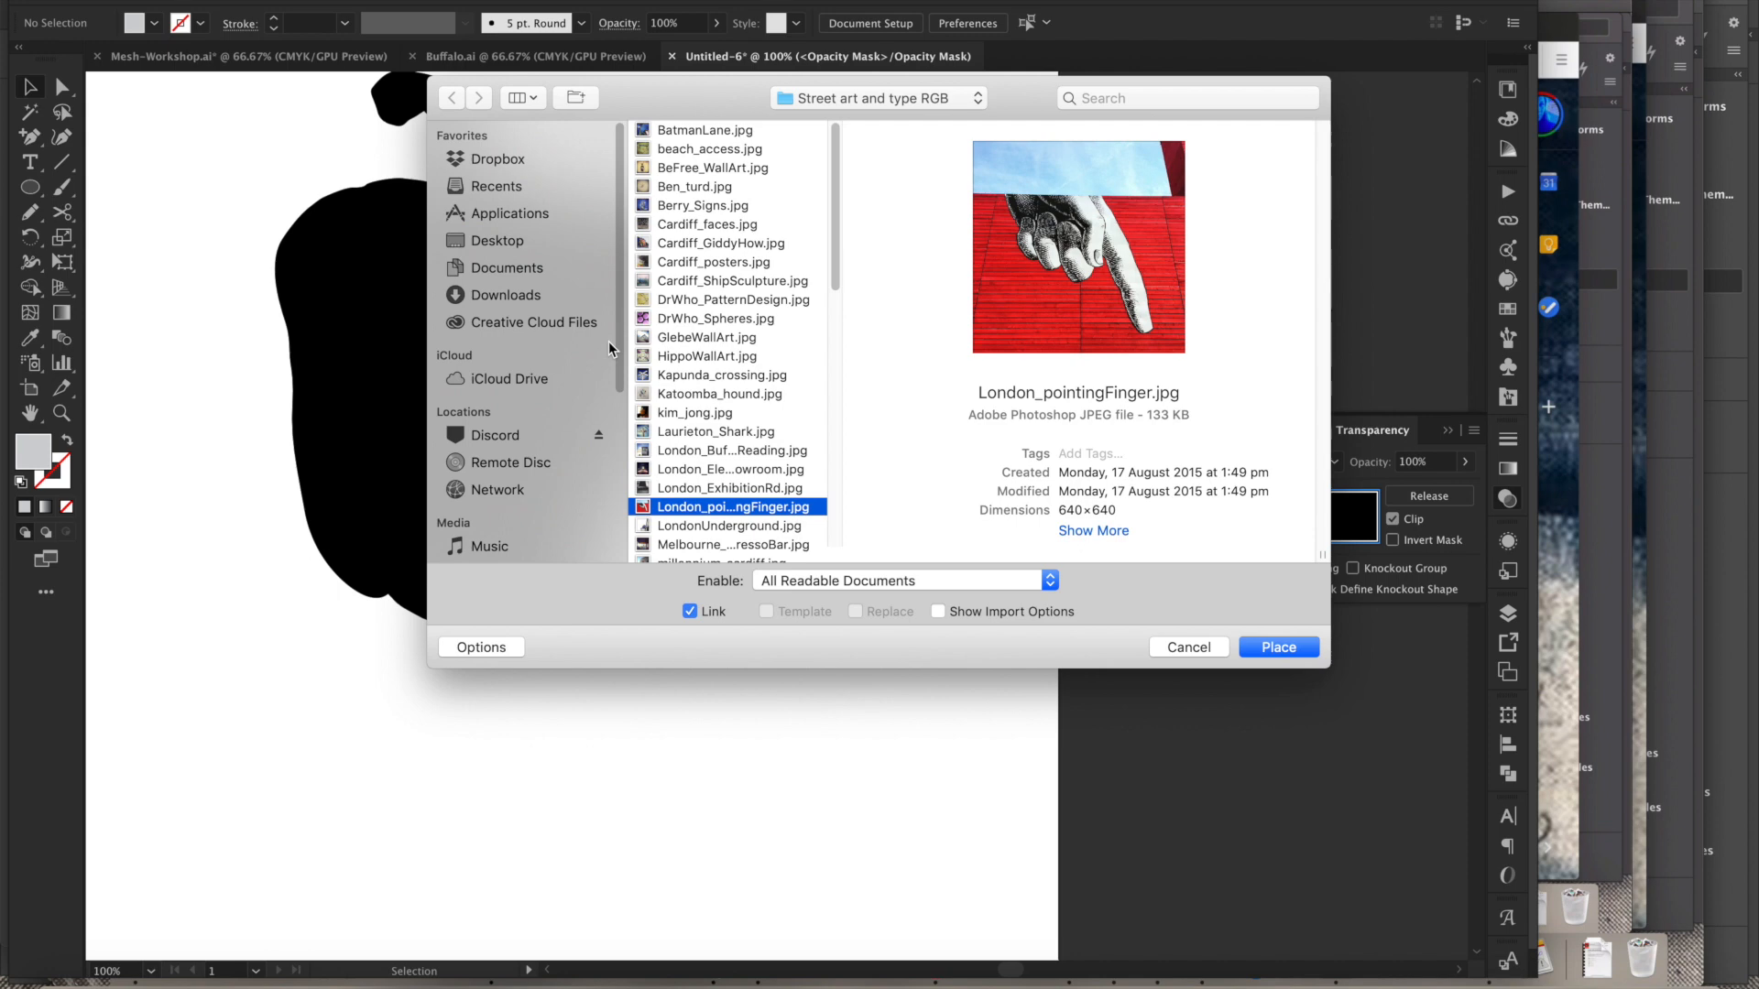
left_click(1279, 654)
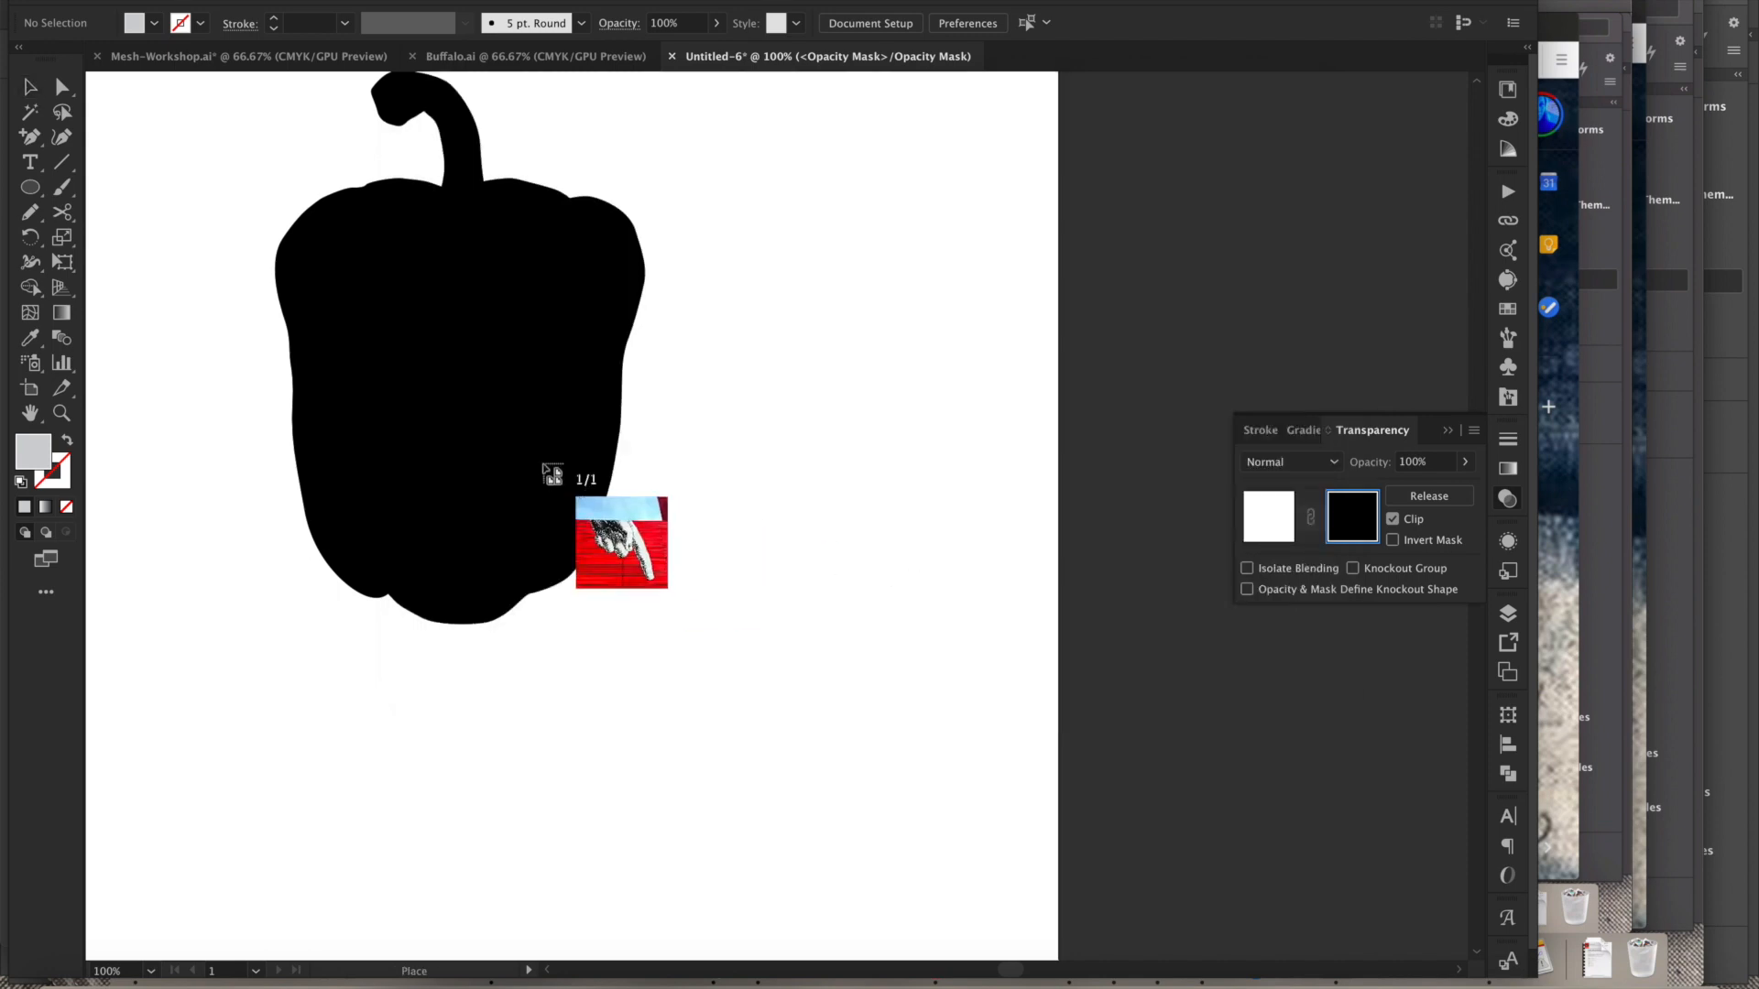
- Place the London_pointingFinger image as a large frame covering the whole pepper inside the opacity mask
left_click(717, 509, "alt+super")
left_click(718, 512, "alt+super")
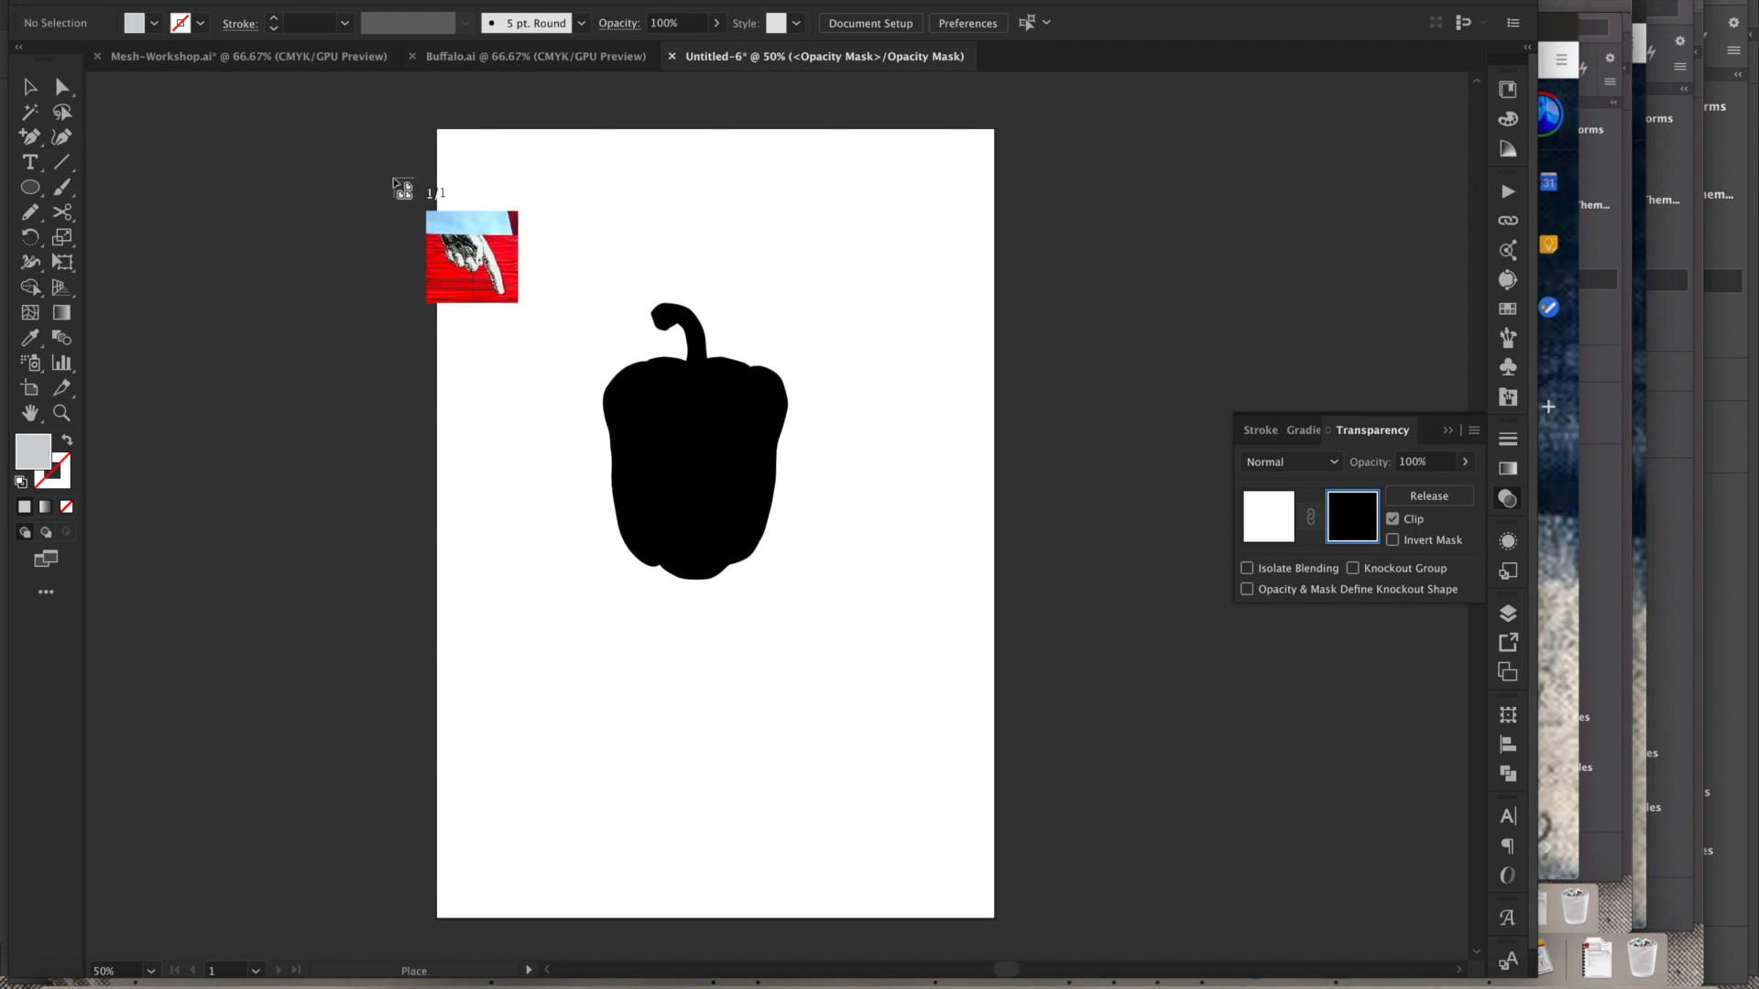
left_click_drag(330, 136, 1099, 828)
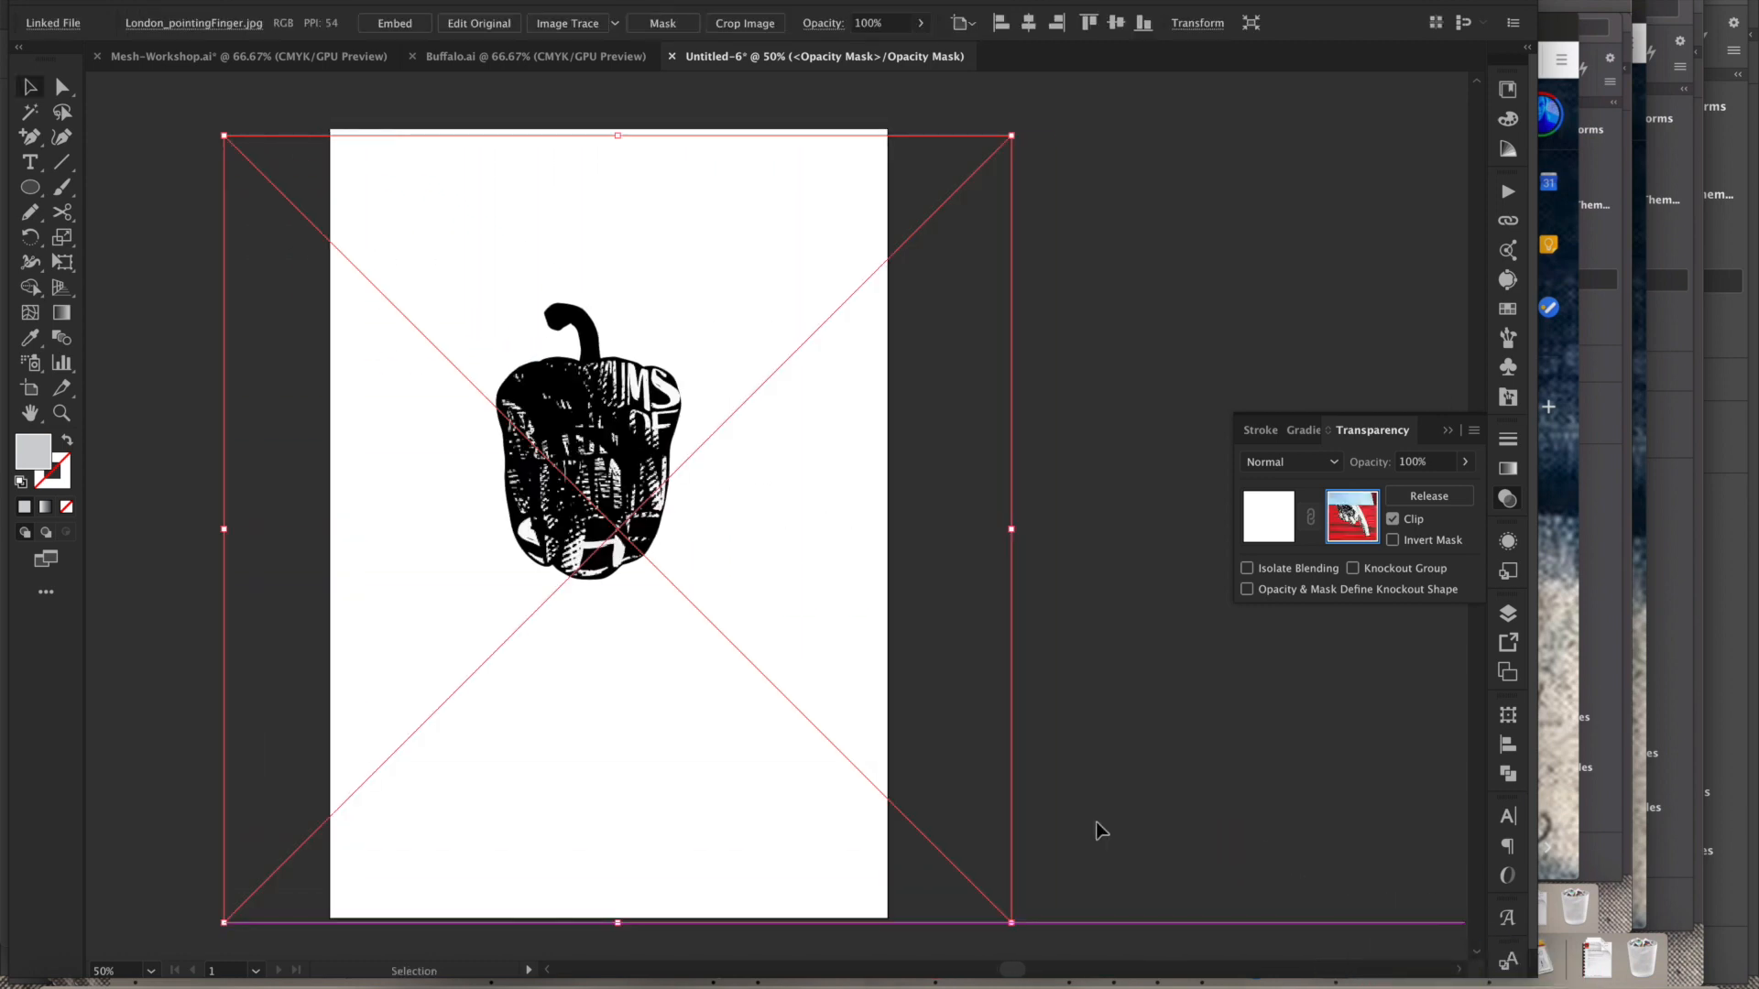
left_click_drag(635, 742, 699, 695)
left_click(634, 854)
left_click_drag(507, 320, 695, 546)
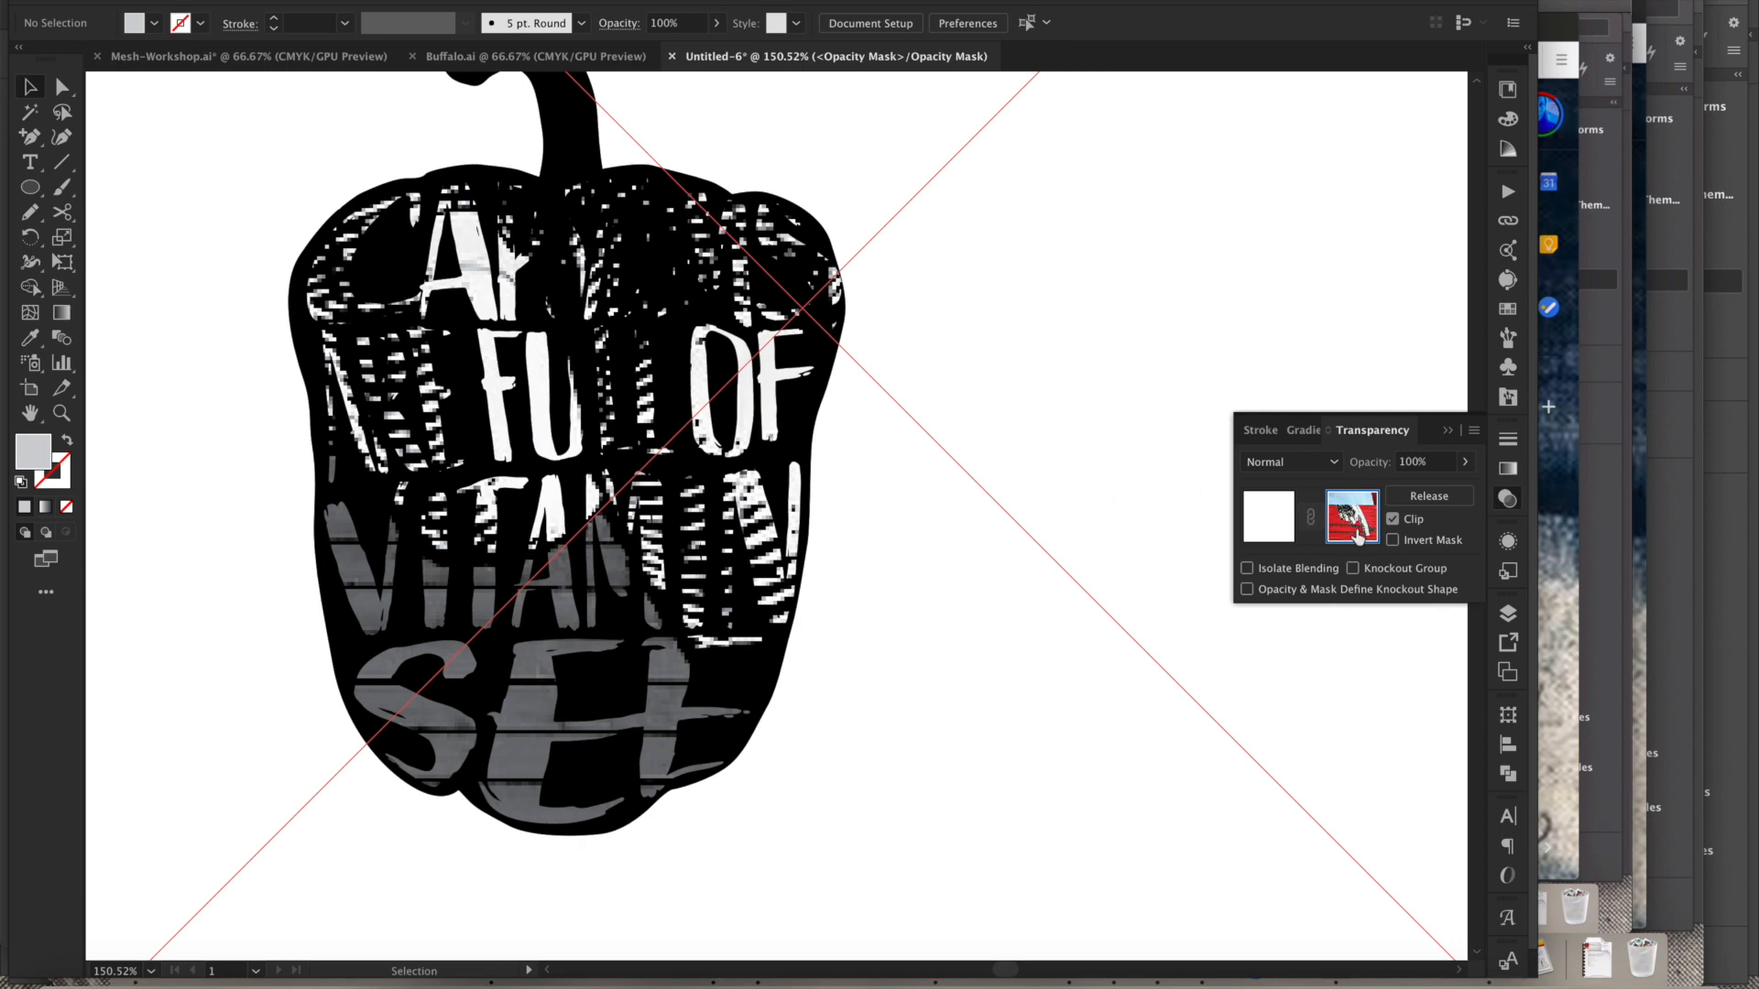
- Reposition the London_pointingFinger photo inside the opacity mask so its texture falls across the pepper's lettering
key("alt+super+space")
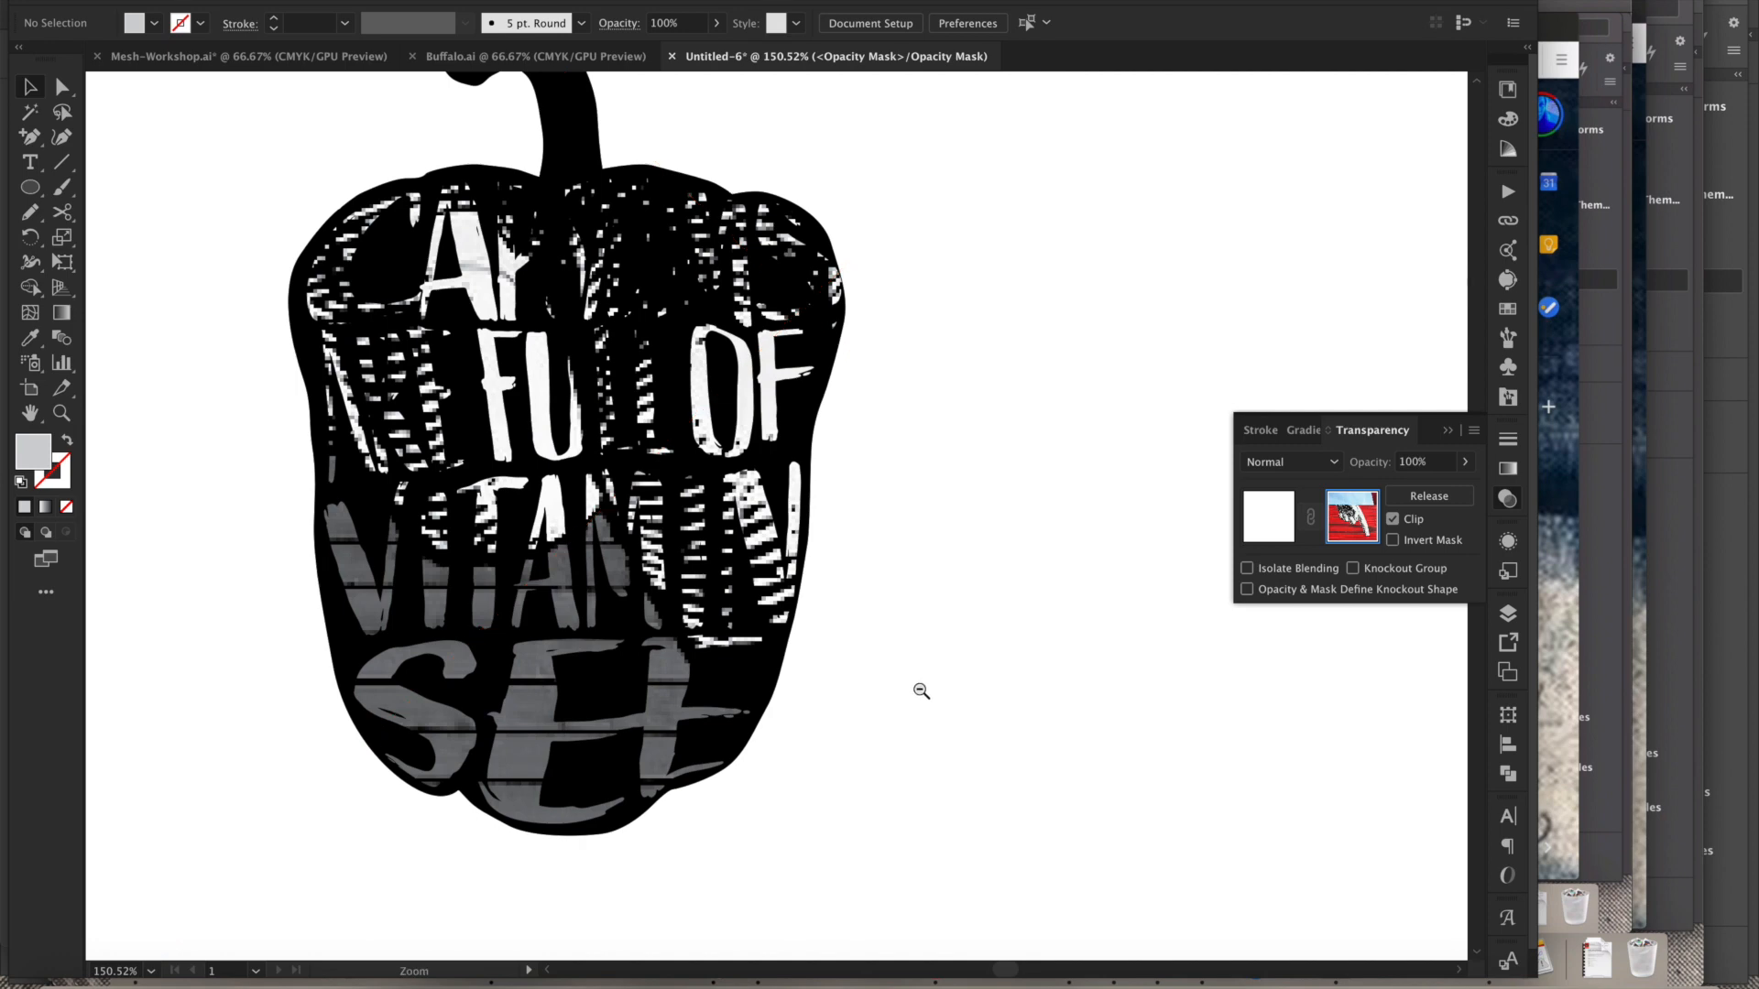
left_click(920, 691)
left_click(923, 703)
left_click_drag(760, 497, 799, 633)
left_click(498, 223)
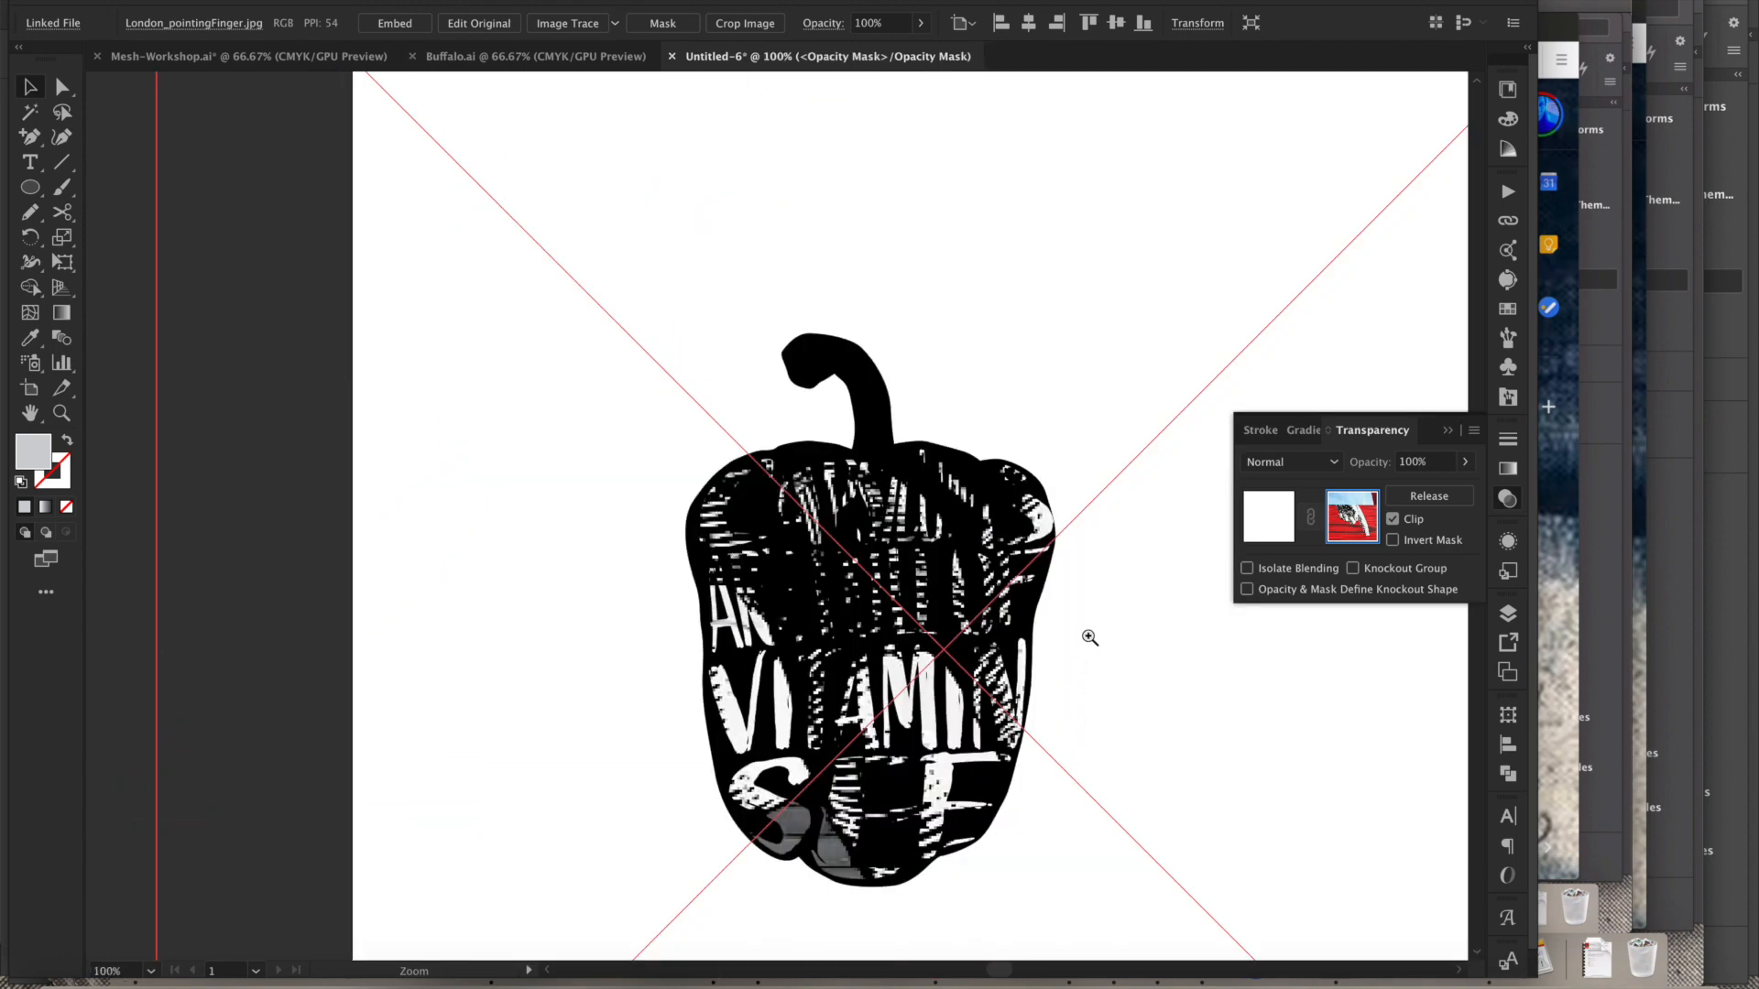
left_click(1114, 735, "alt+super")
left_click(1114, 735, "alt+super")
left_click_drag(579, 617, 594, 512)
left_click_drag(586, 579, 587, 563)
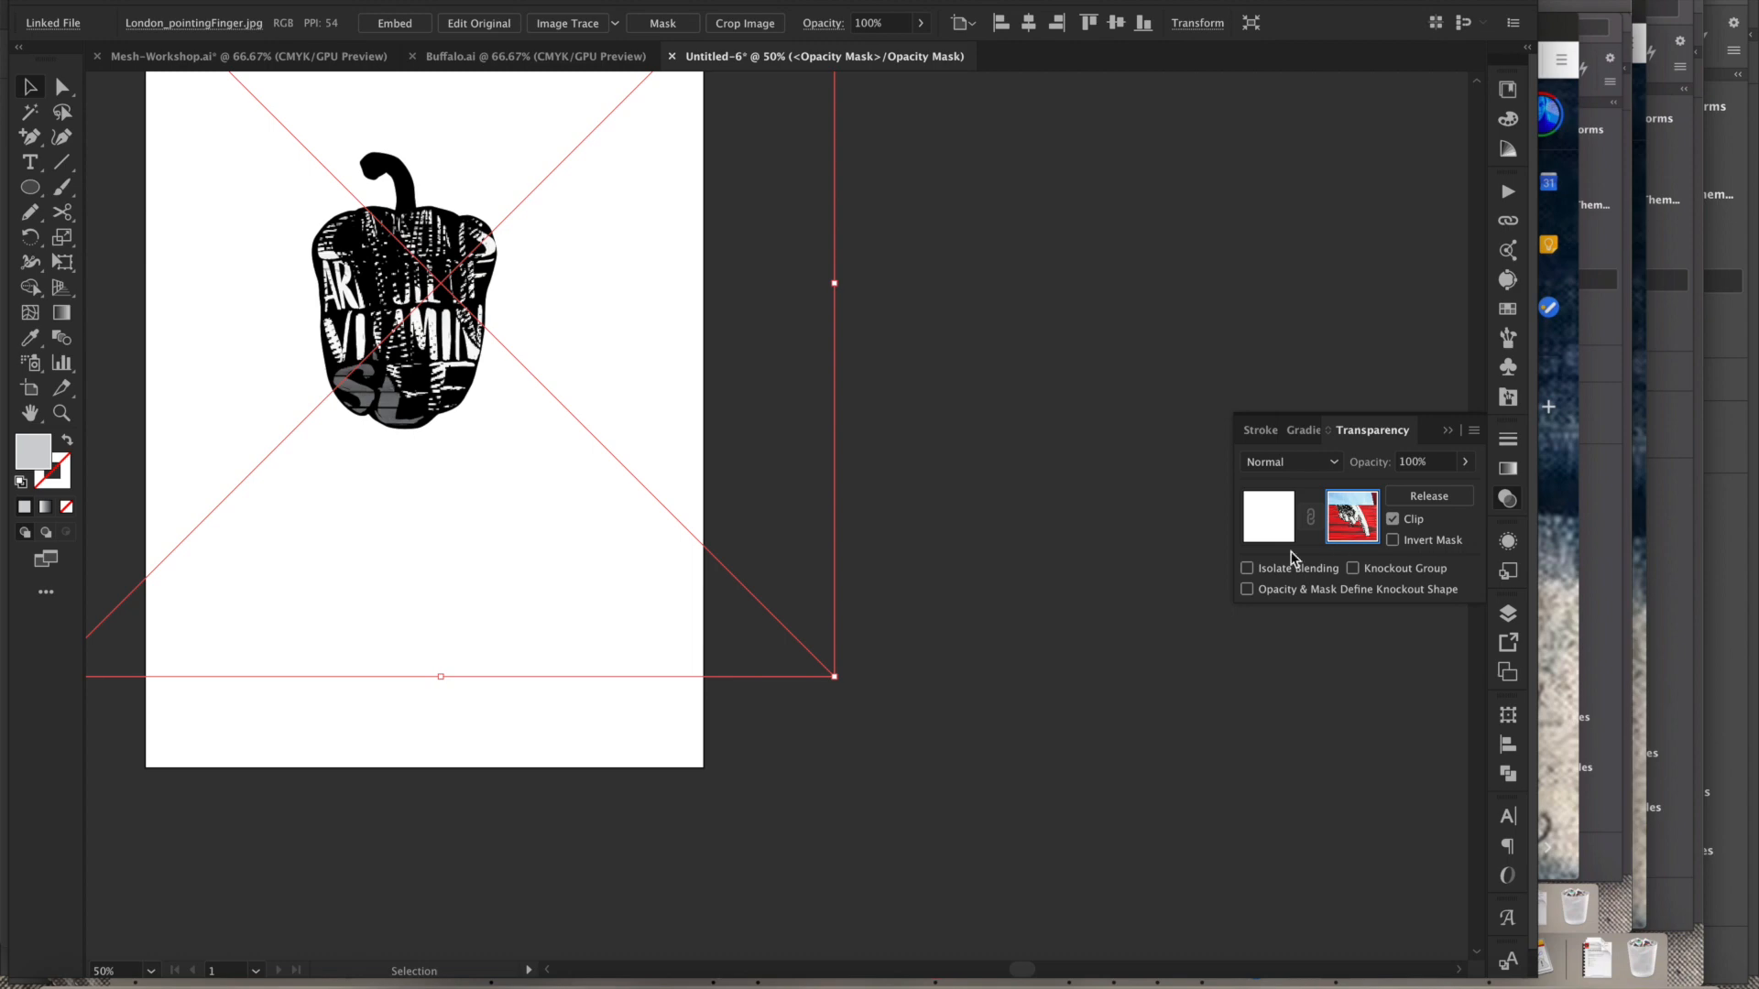
left_click(1105, 560)
left_click_drag(346, 227, 627, 554)
left_click_drag(432, 334, 648, 572)
left_click_drag(549, 408, 760, 634)
left_click(762, 662, "alt")
left_click(769, 656, "alt")
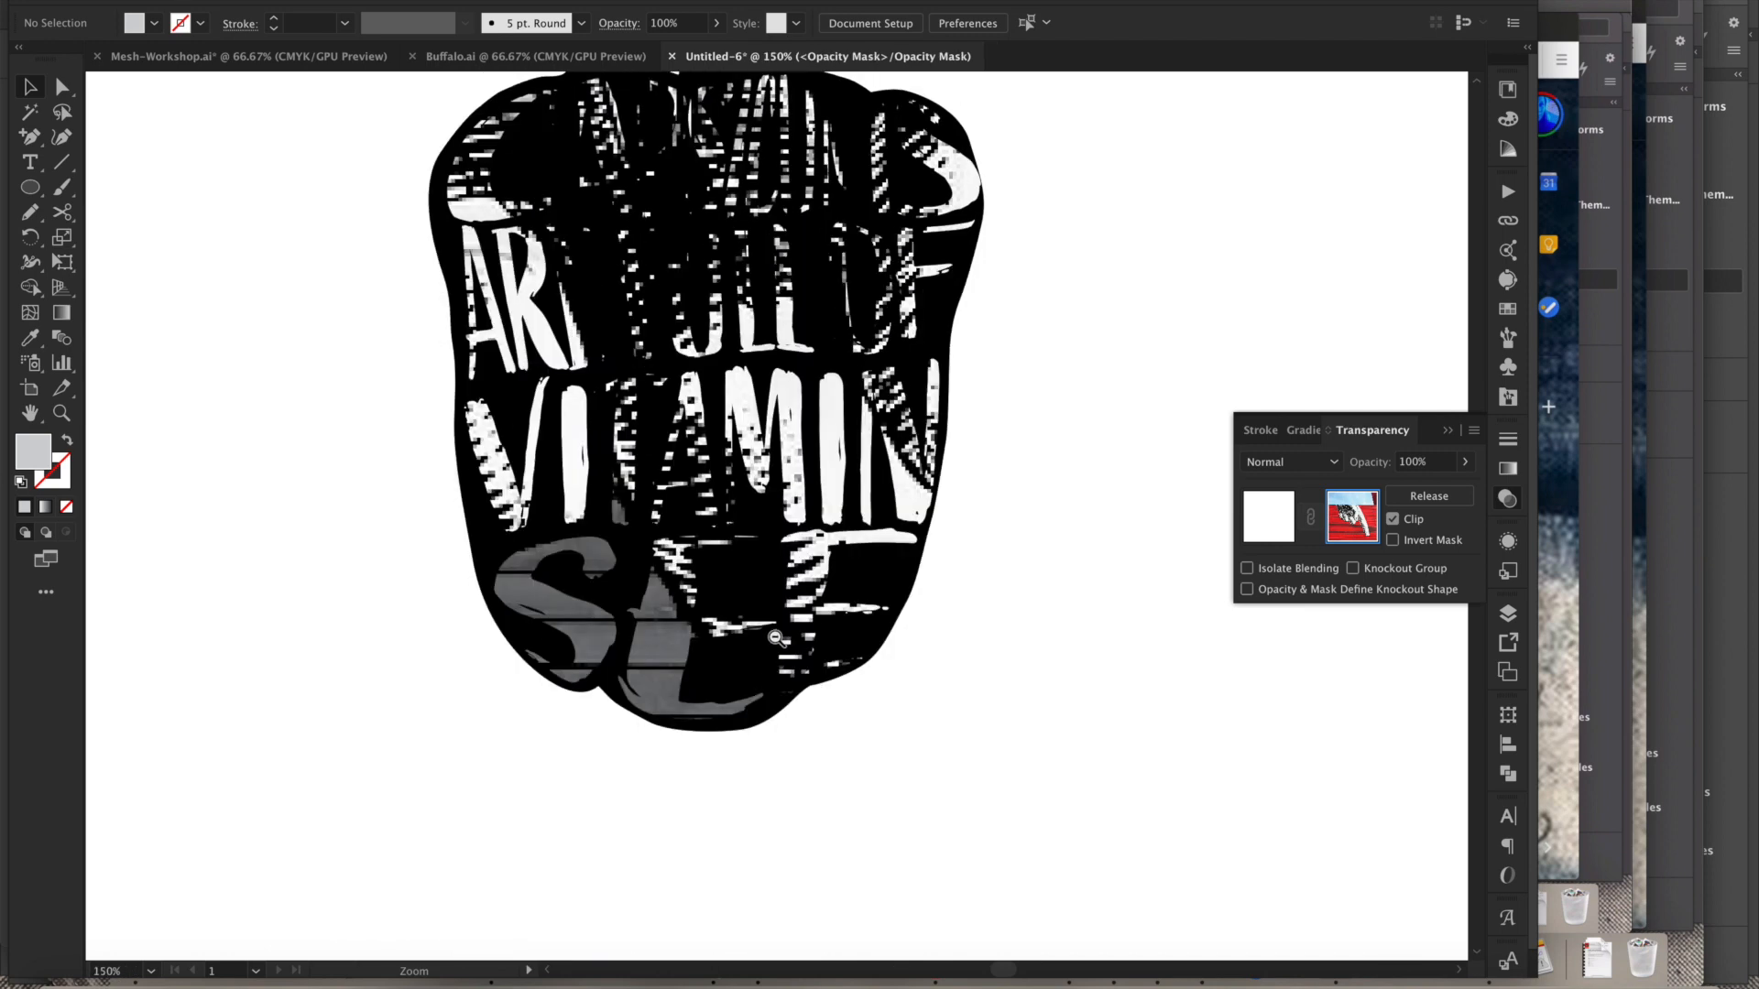
left_click(783, 643, "alt")
left_click(788, 590, "ctrl")
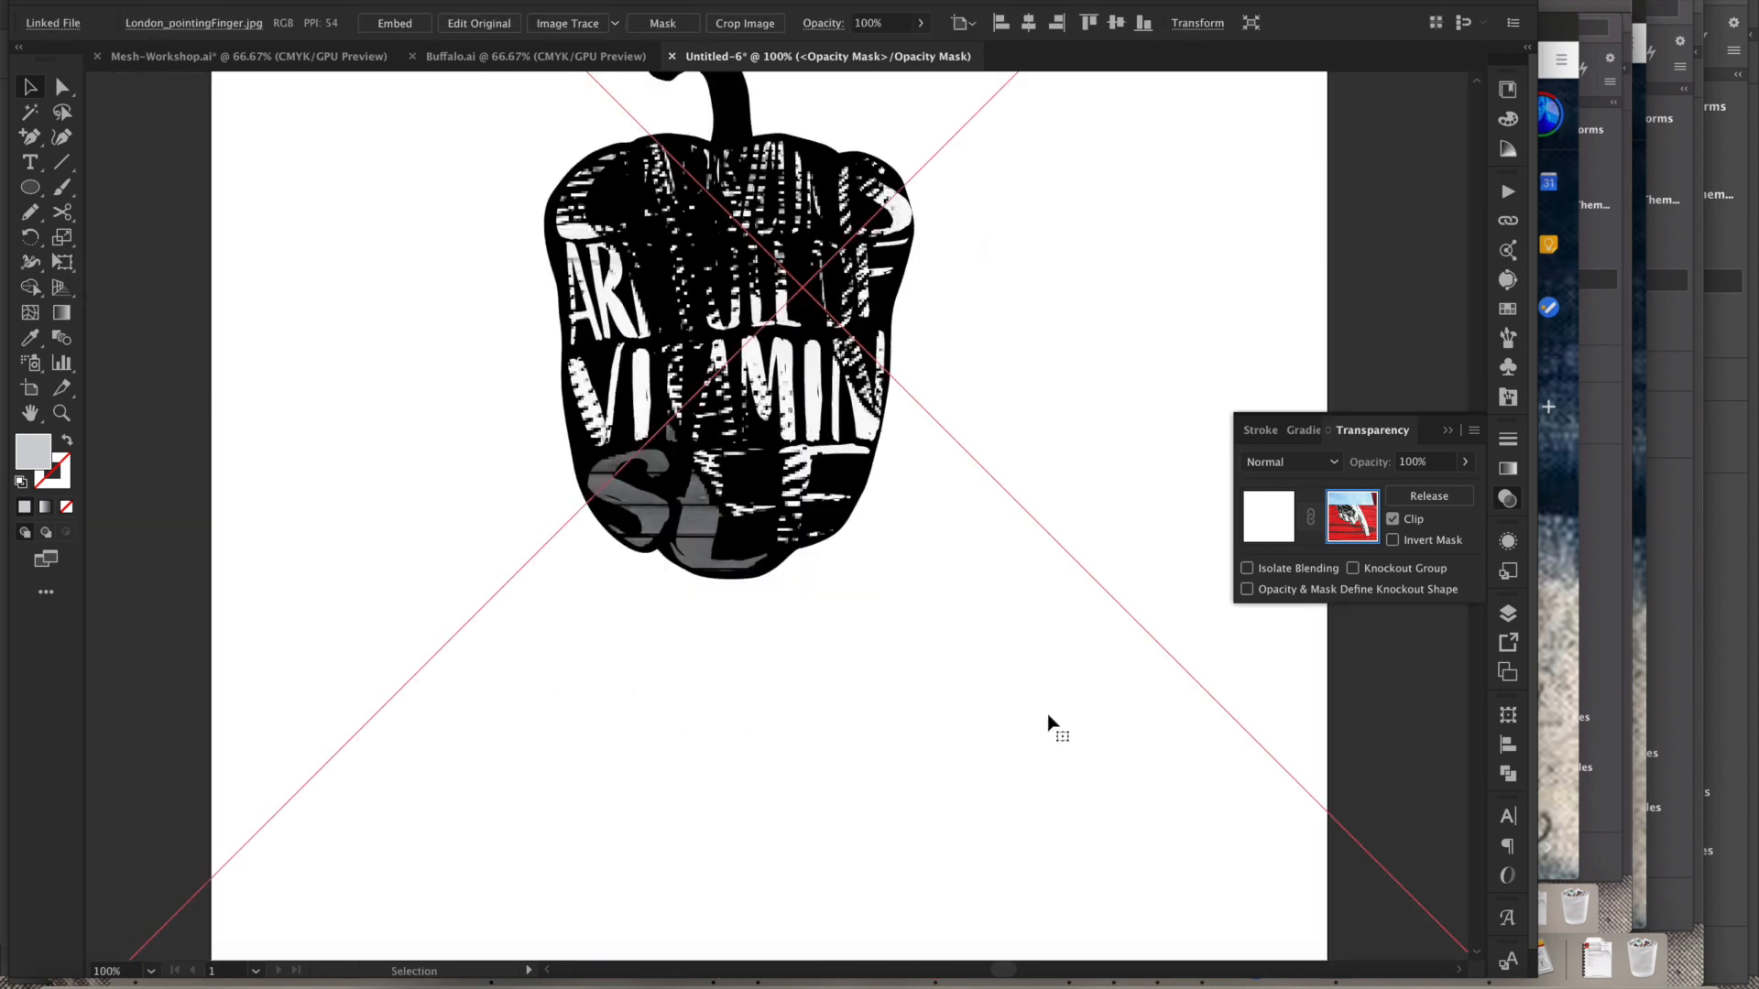
- Scale the pointing-finger photo down from its corner inside the mask so the texture fits the pepper more closely
left_click_drag(1040, 716, 893, 462)
left_click_drag(1458, 792, 1025, 354)
left_click(809, 534, "alt")
left_click_drag(809, 538, 797, 698)
left_click(794, 697)
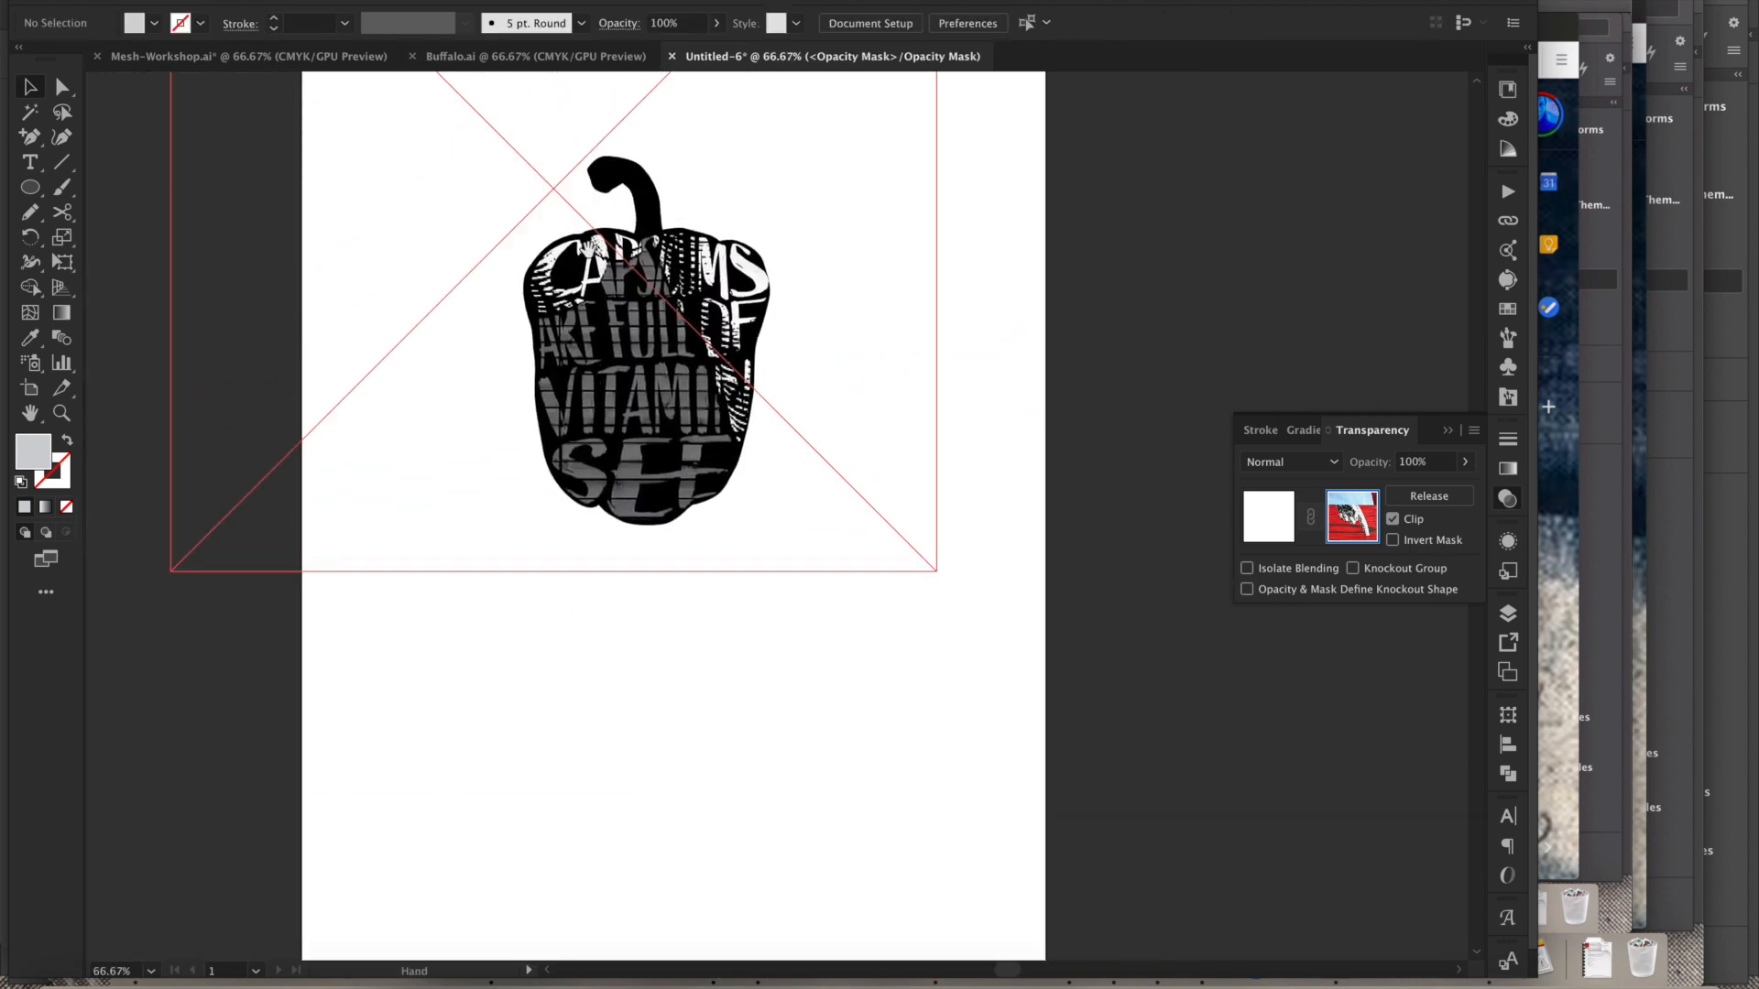
left_click_drag(582, 266, 763, 469)
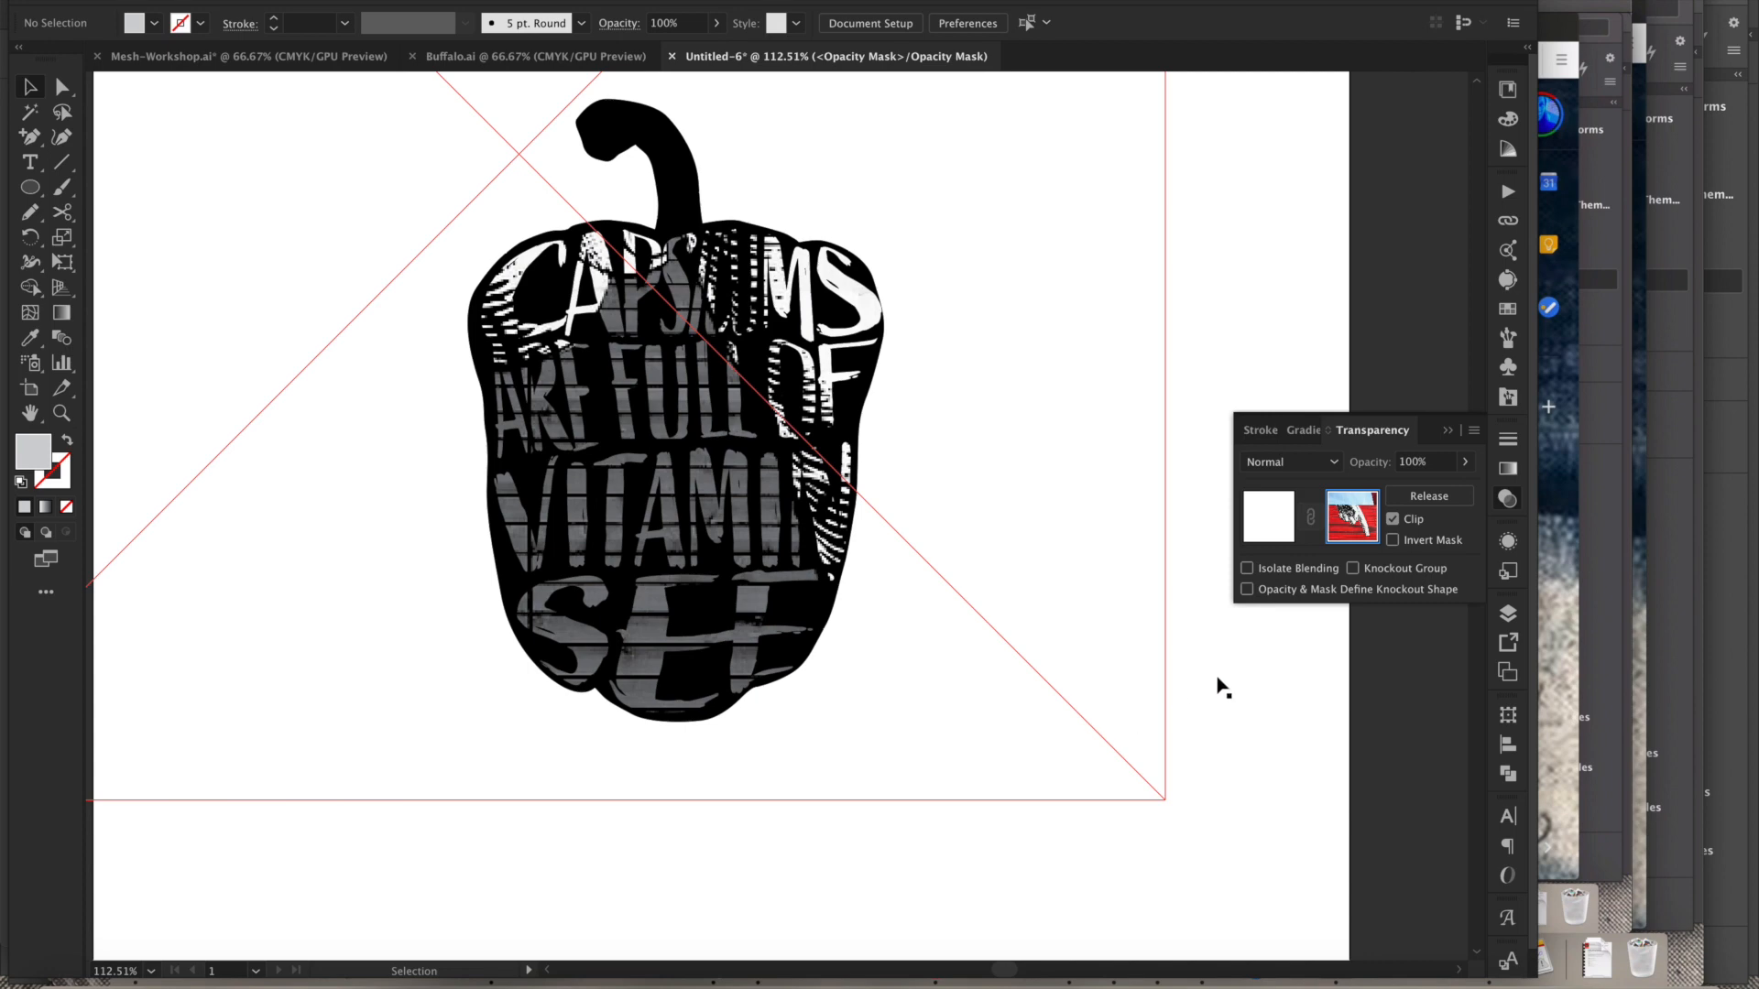
- Exit opacity mask editing by returning to the pepper artwork, then deselect everything
left_click(1274, 528)
left_click(1275, 527)
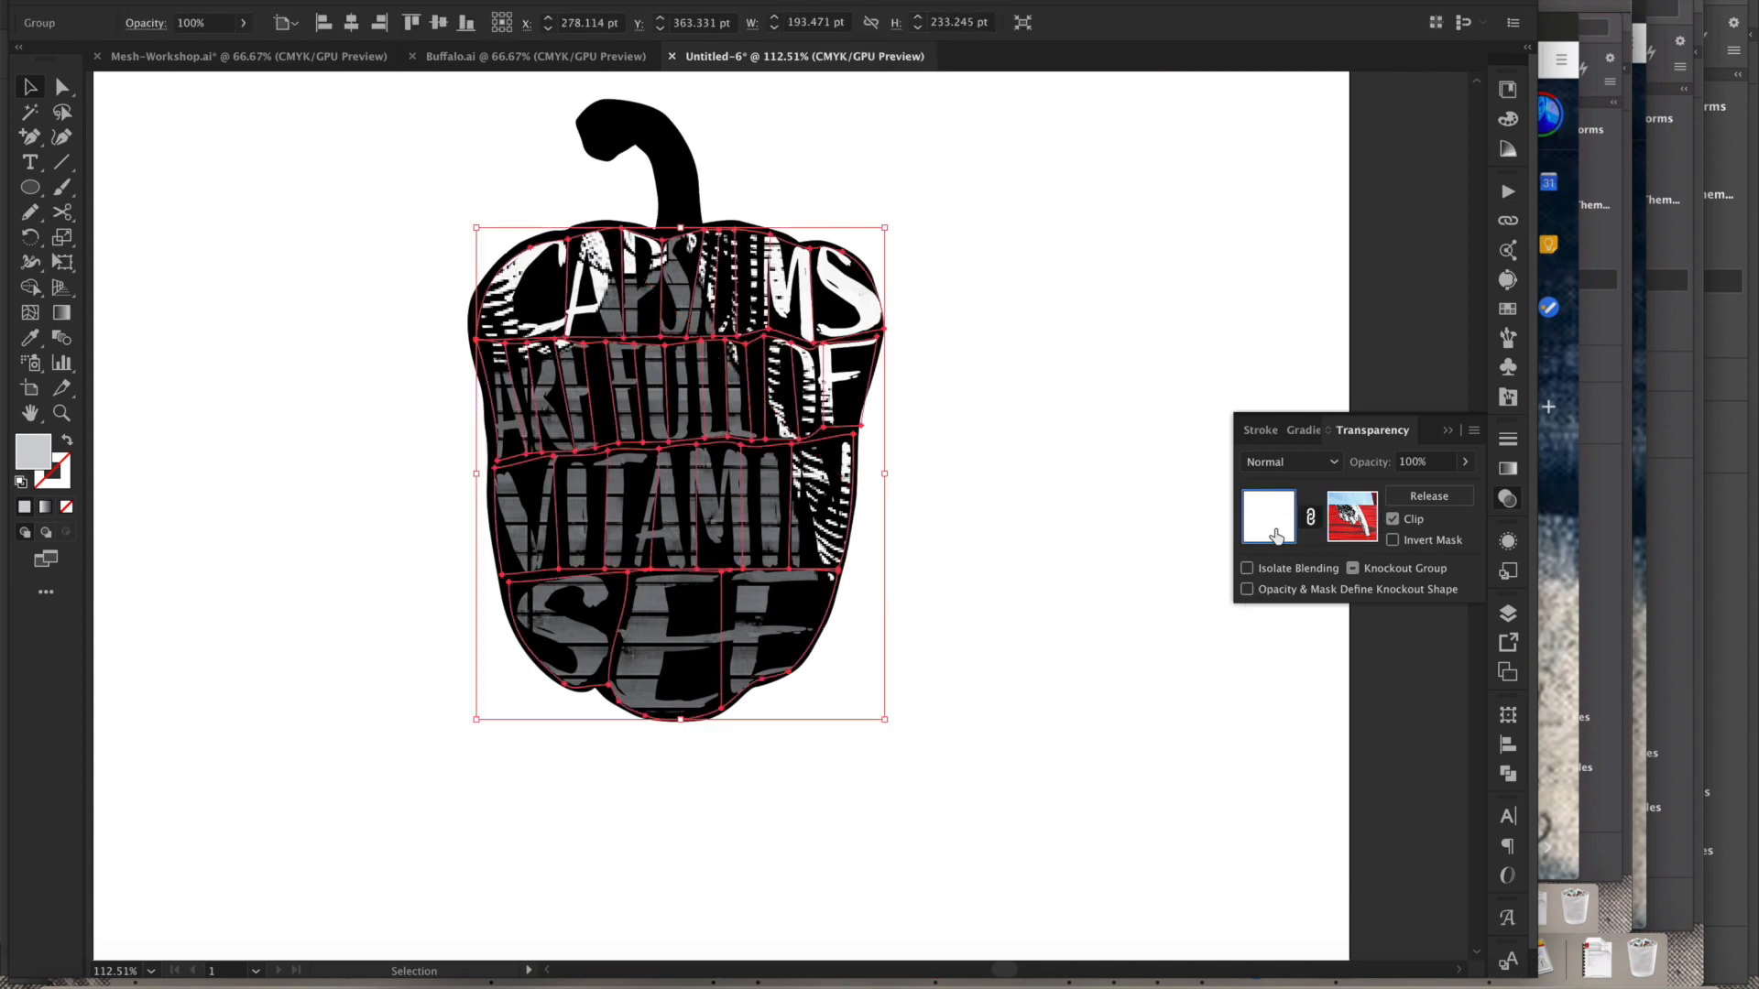
left_click(1126, 632)
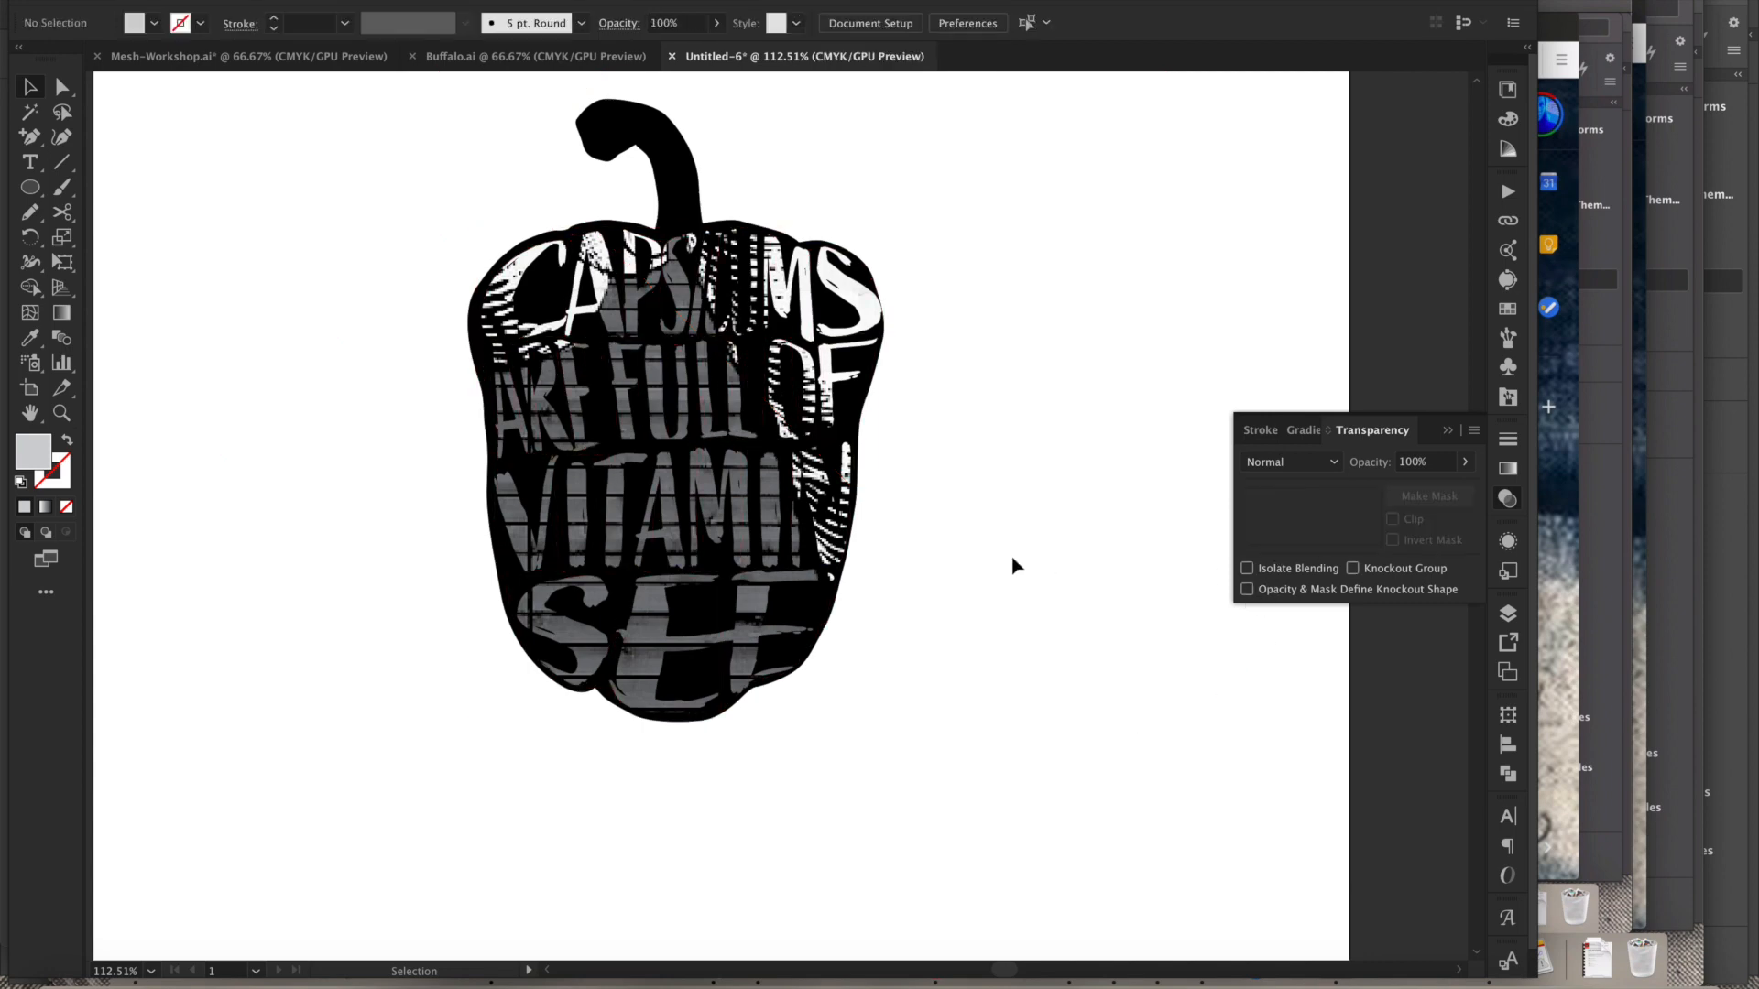
- Switch to the Mesh-Workshop.ai document and inspect the gold-foil Rosa Parks opacity mask example
left_click(976, 654, "alt+super")
left_click(785, 569, "alt+super")
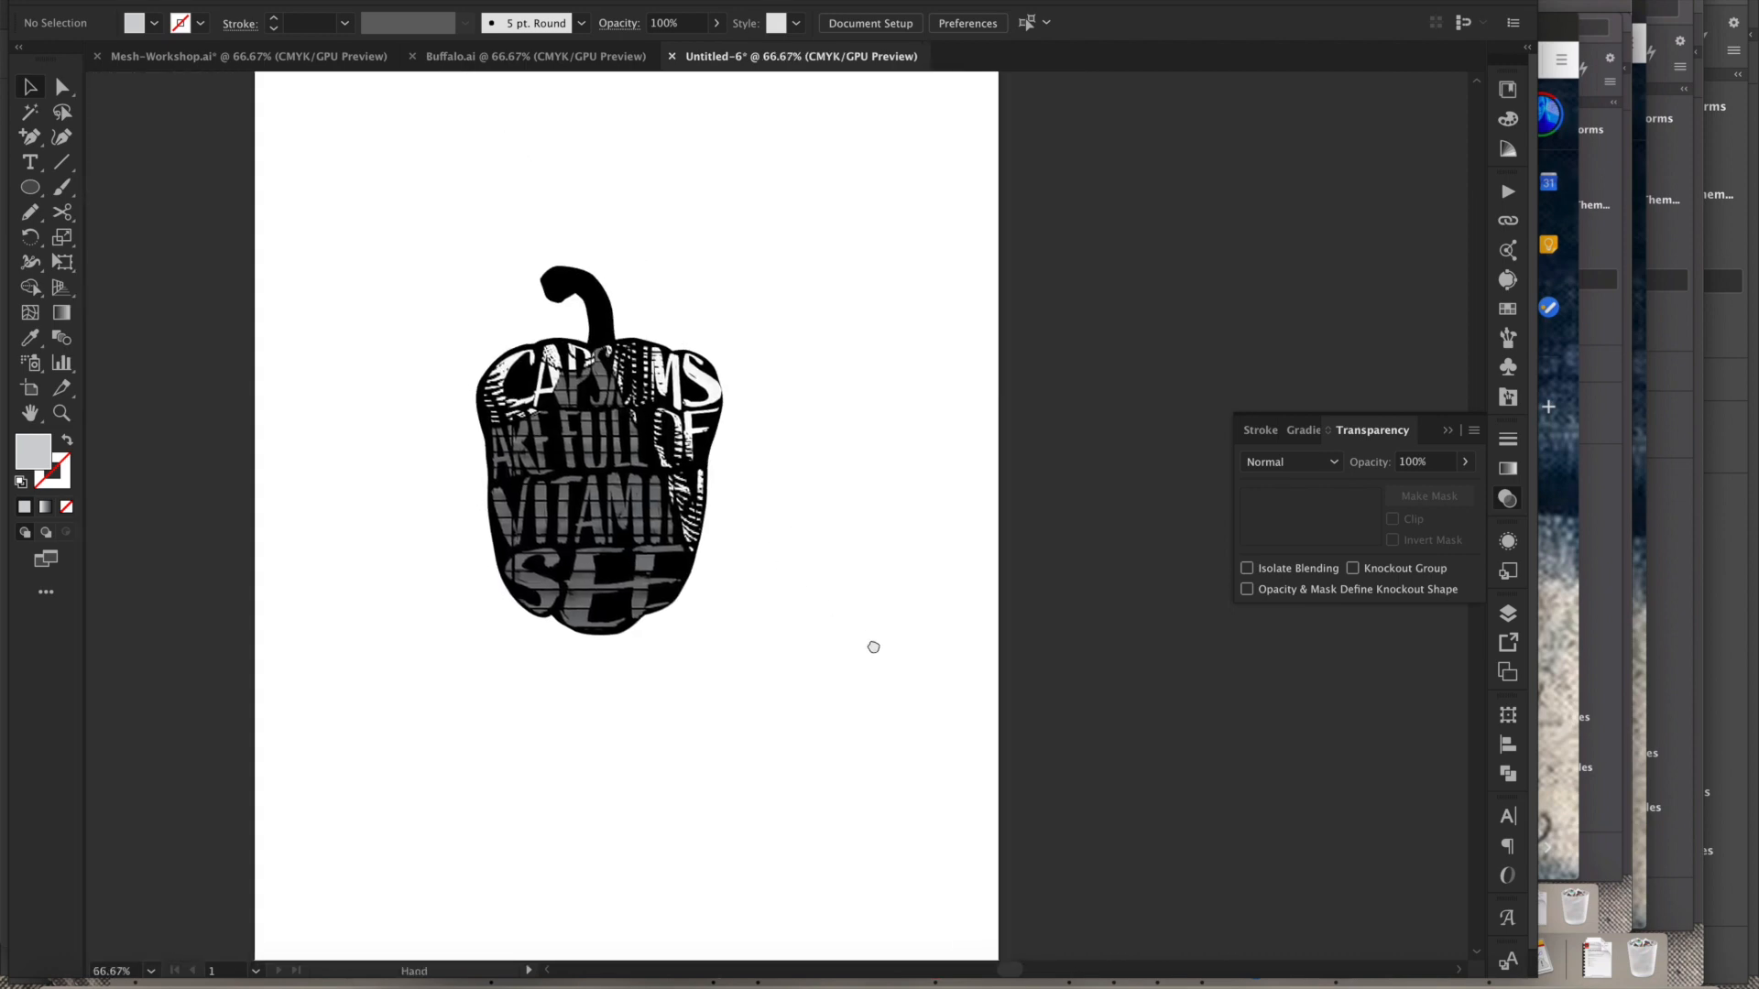
left_click(283, 60)
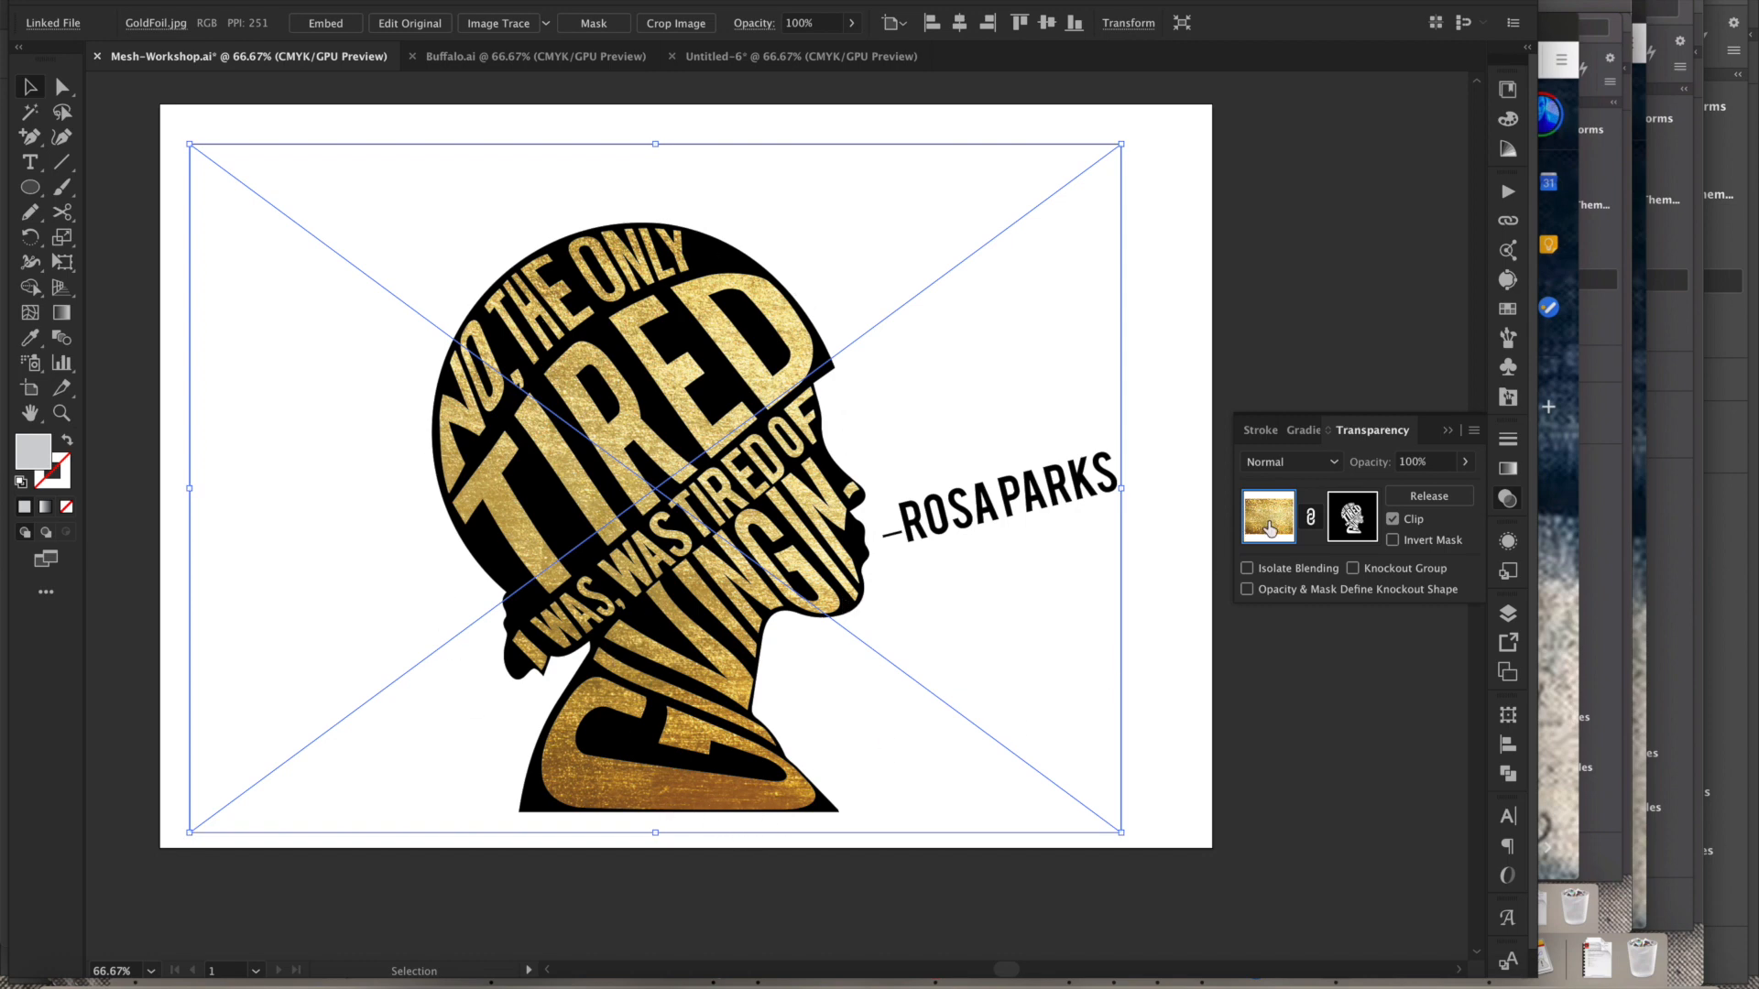
left_click(1162, 742)
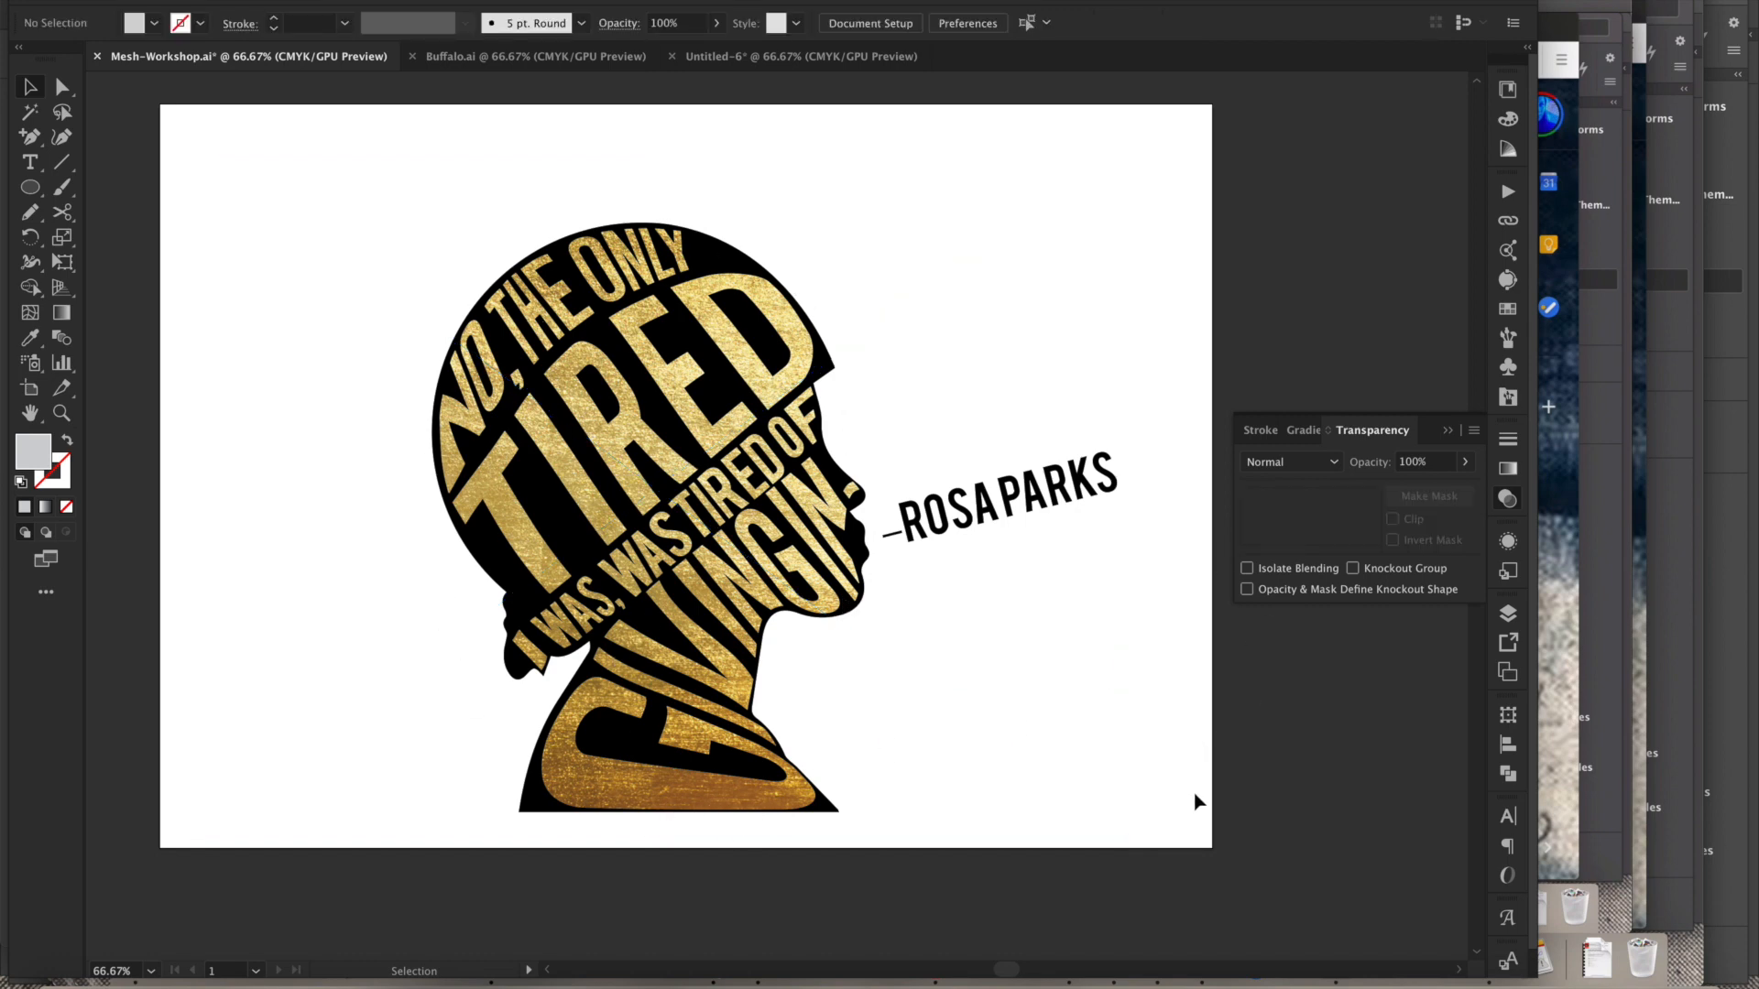